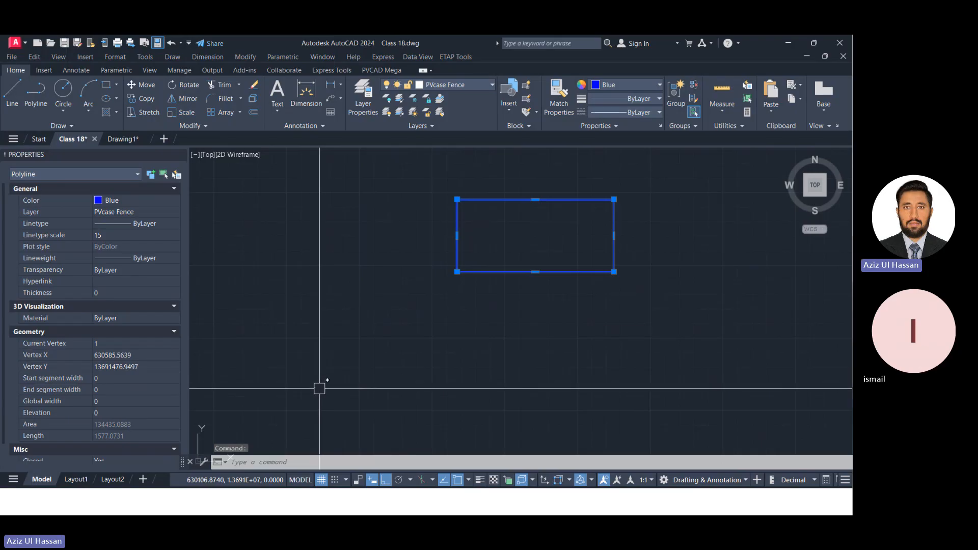
Clear the selection of the blue fence rectangle.
{"action": "scroll", "coordinate": [274, 370], "scroll_direction": "down", "scroll_amount": 2}
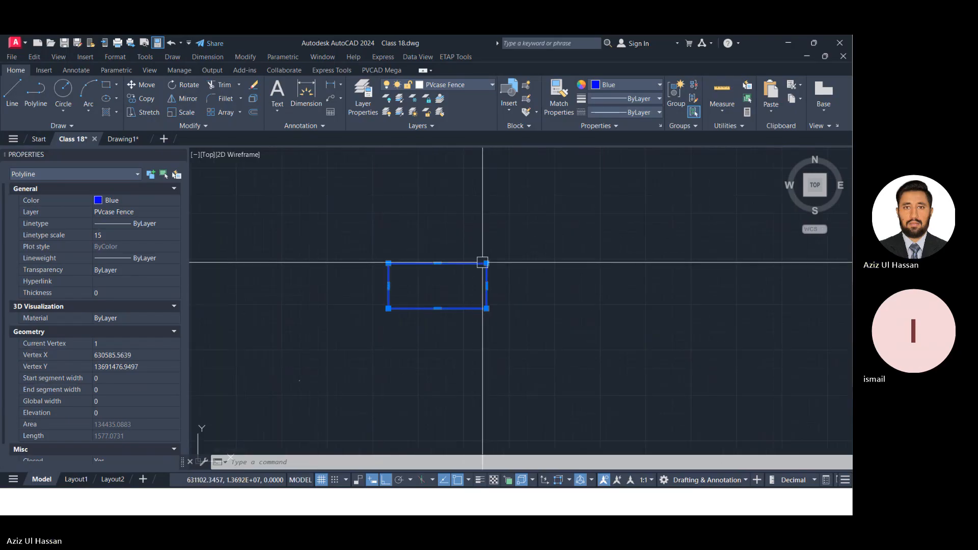
{"action": "key", "text": "Escape"}
{"action": "scroll", "coordinate": [462, 287], "scroll_direction": "up", "scroll_amount": 4}
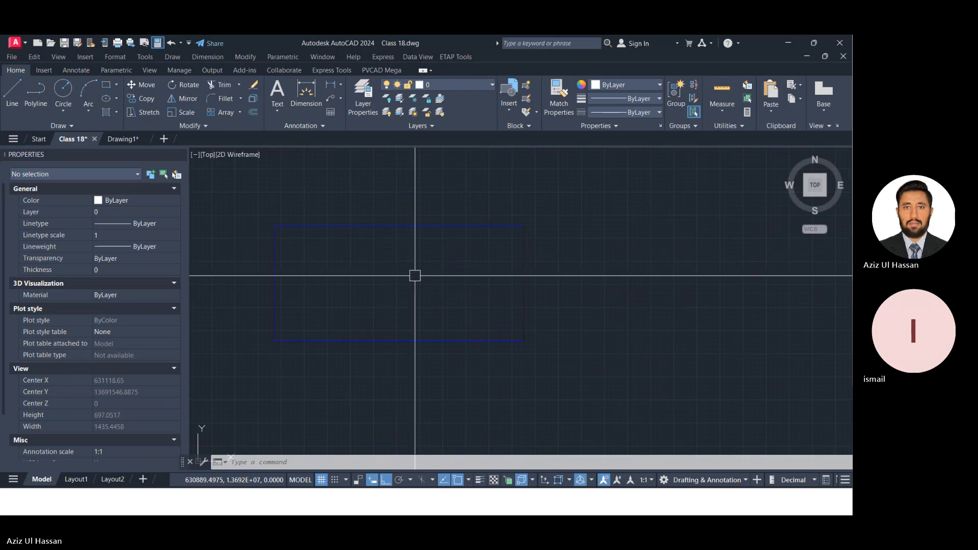
Switch to the Drawing1 drawing and close the PVCAD MEGA palette.
{"action": "mouse_move", "coordinate": [125, 139]}
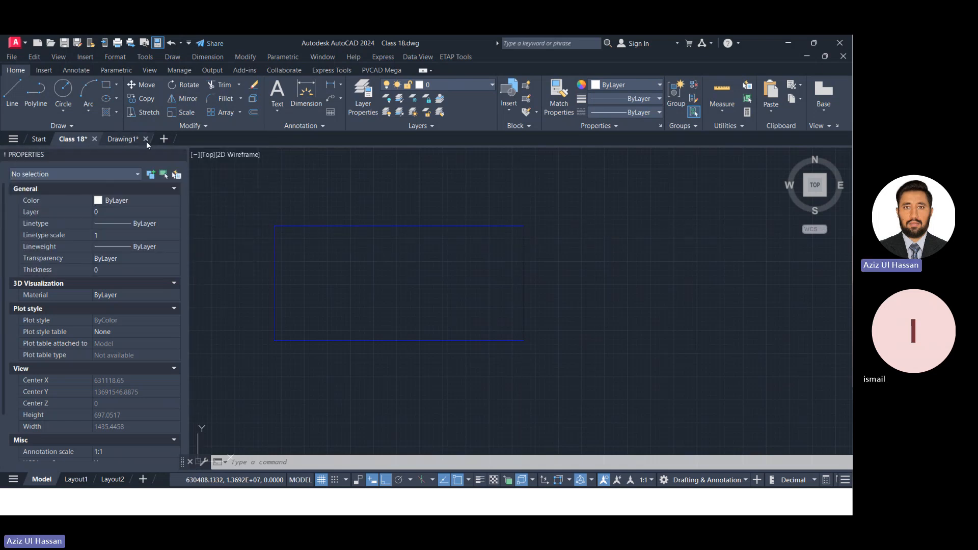
{"action": "left_click", "coordinate": [123, 137]}
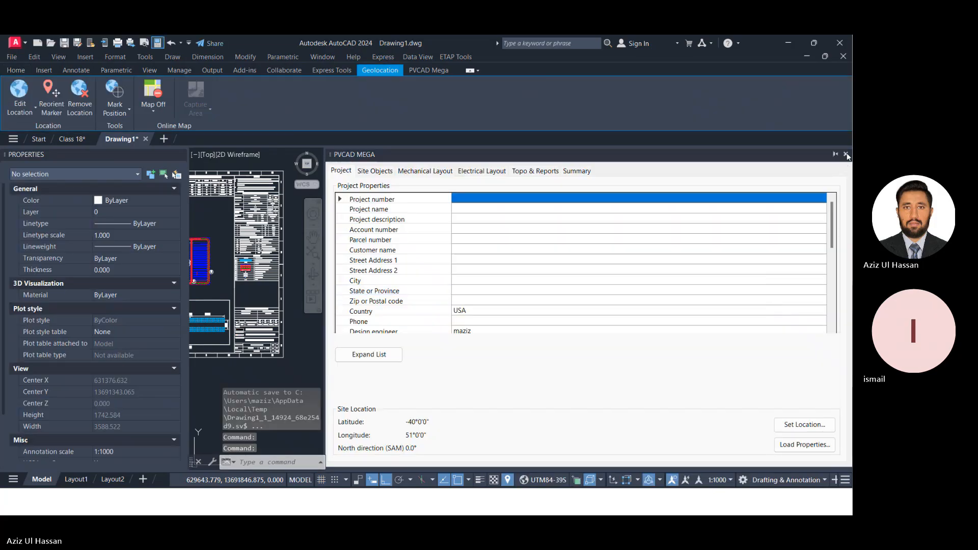
{"action": "left_click", "coordinate": [845, 154]}
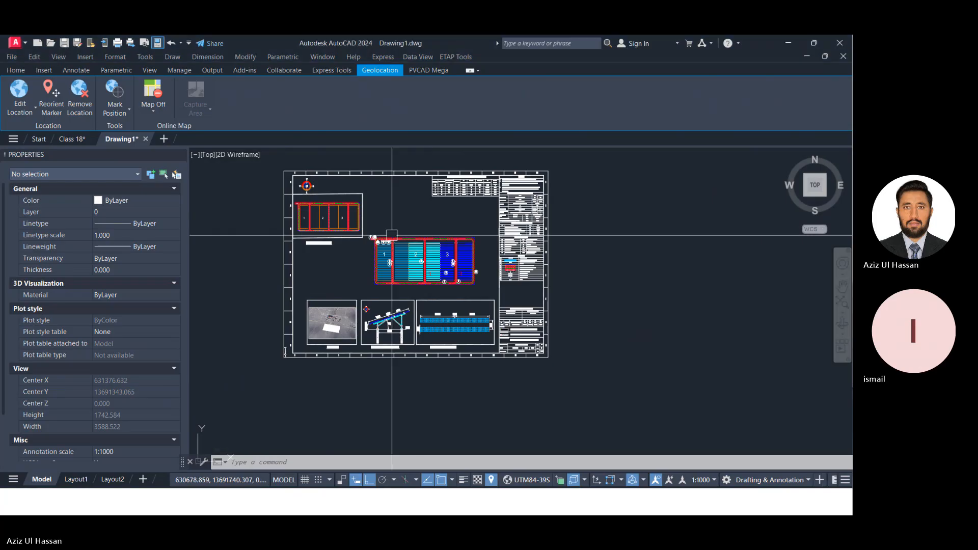
Examine a PV module table block in area 1 and the neighbouring table beside it in the same row.
{"action": "scroll", "coordinate": [357, 244], "scroll_direction": "up", "scroll_amount": 12}
{"action": "middle_click_drag", "start_coordinate": [448, 233], "coordinate": [578, 202]}
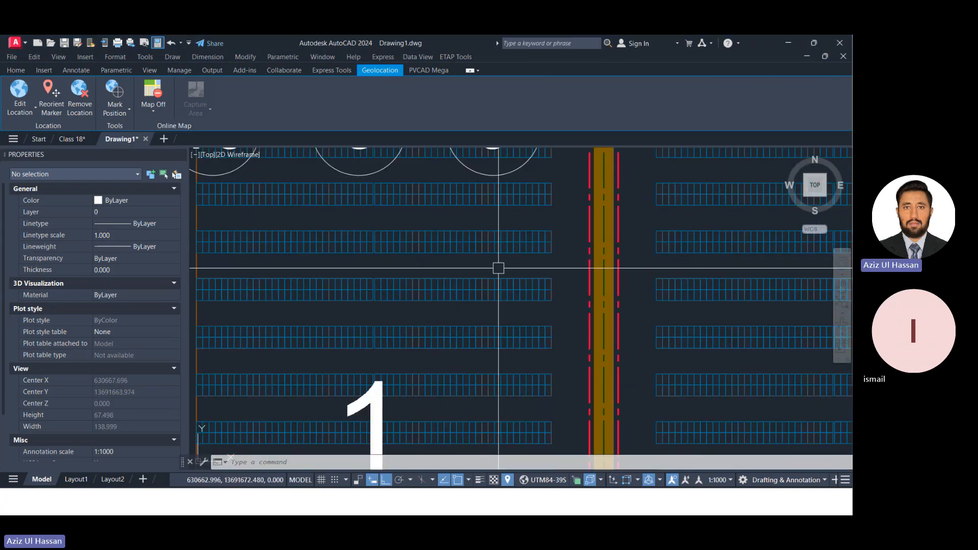
{"action": "left_click", "coordinate": [444, 243]}
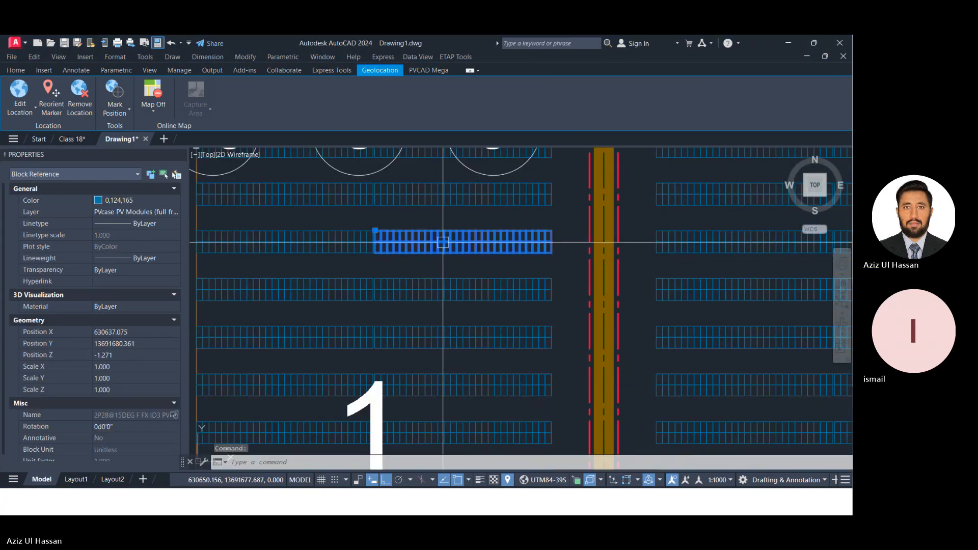
{"action": "scroll", "coordinate": [509, 247], "scroll_direction": "down", "scroll_amount": 2}
{"action": "scroll", "coordinate": [509, 247], "scroll_direction": "up", "scroll_amount": 6}
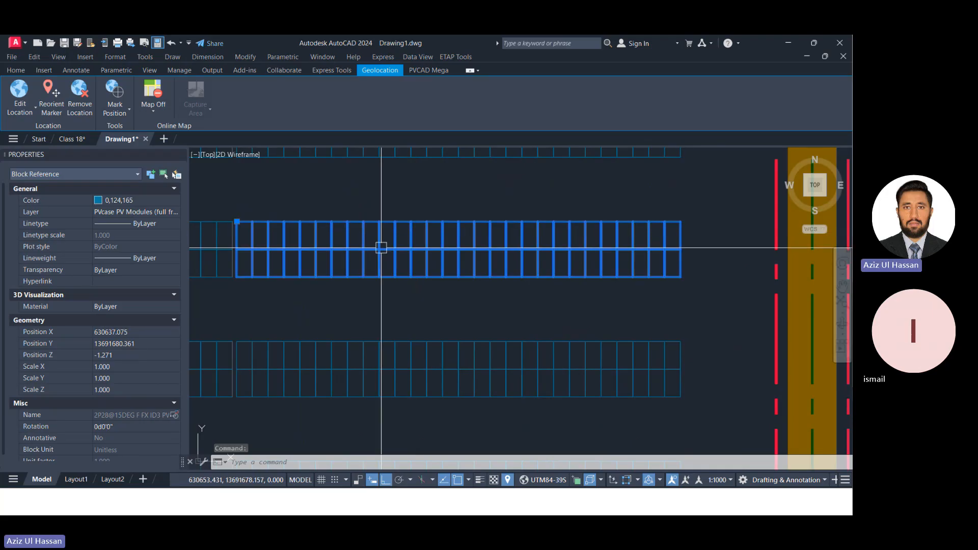
{"action": "scroll", "coordinate": [227, 229], "scroll_direction": "up", "scroll_amount": 3}
{"action": "scroll", "coordinate": [376, 232], "scroll_direction": "down", "scroll_amount": 5}
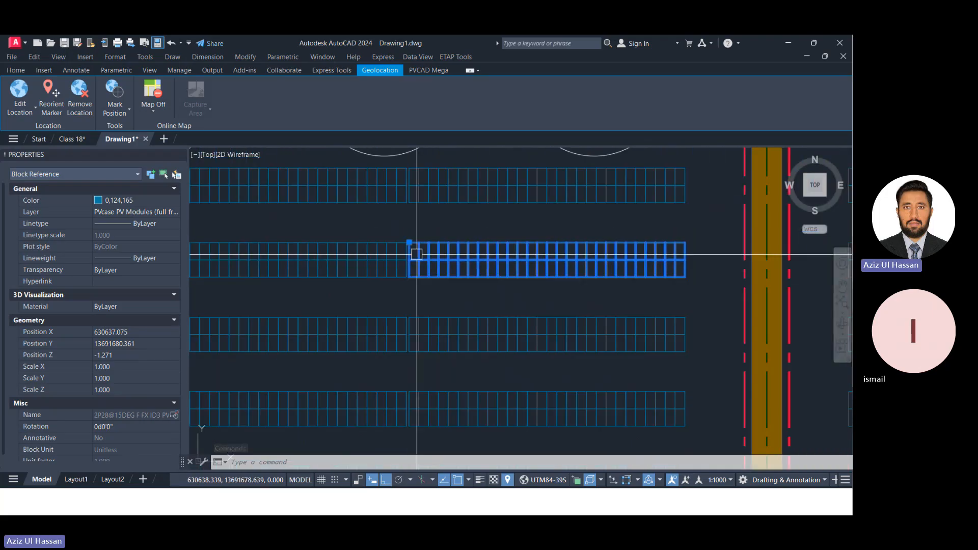
{"action": "scroll", "coordinate": [417, 254], "scroll_direction": "up", "scroll_amount": 6}
{"action": "scroll", "coordinate": [424, 228], "scroll_direction": "down", "scroll_amount": 4}
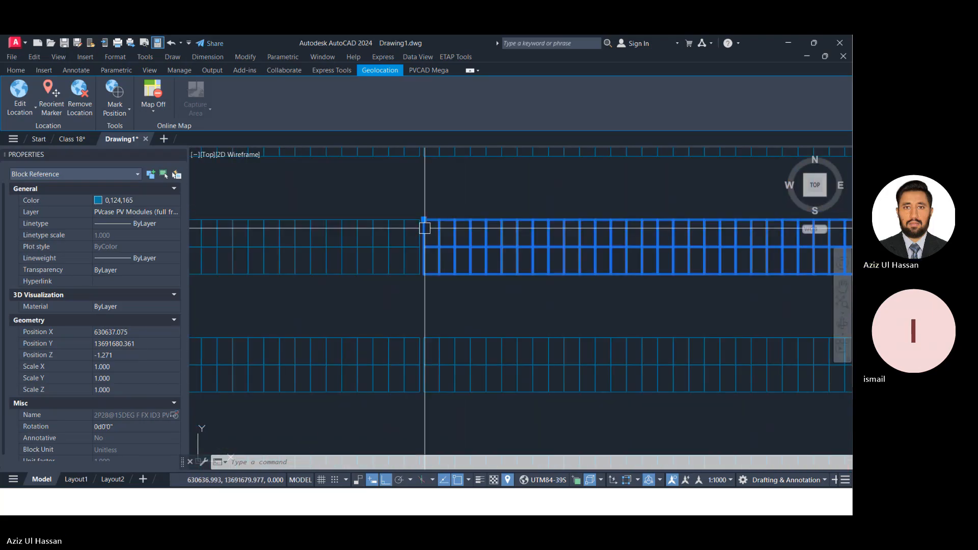
{"action": "scroll", "coordinate": [424, 228], "scroll_direction": "down", "scroll_amount": 5}
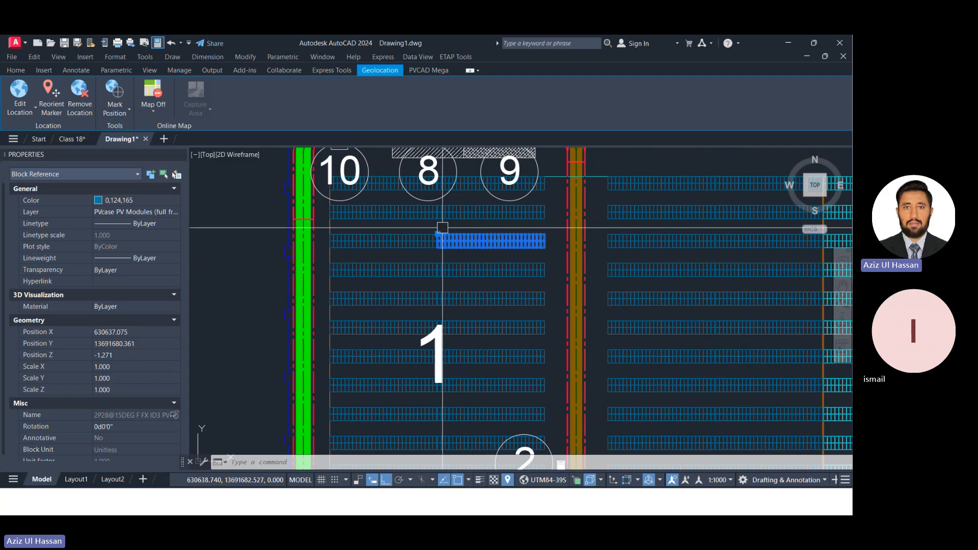
{"action": "scroll", "coordinate": [442, 228], "scroll_direction": "up", "scroll_amount": 8}
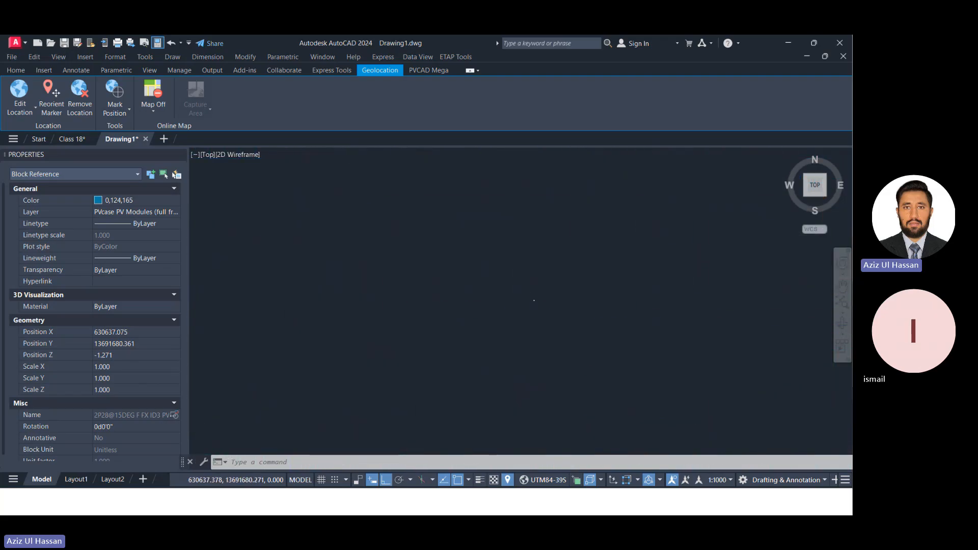
{"action": "scroll", "coordinate": [367, 203], "scroll_direction": "down", "scroll_amount": 5}
{"action": "scroll", "coordinate": [472, 251], "scroll_direction": "down", "scroll_amount": 5}
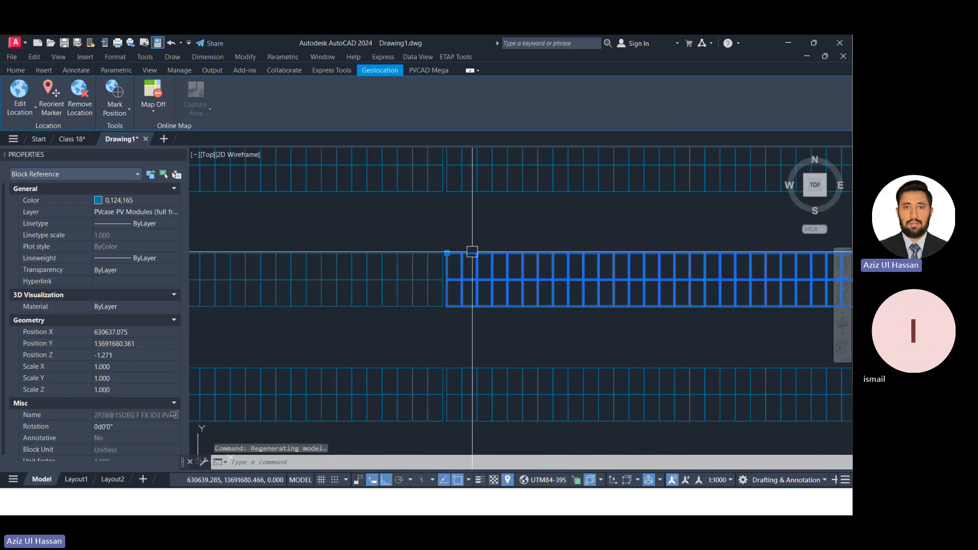
{"action": "left_click", "coordinate": [353, 255]}
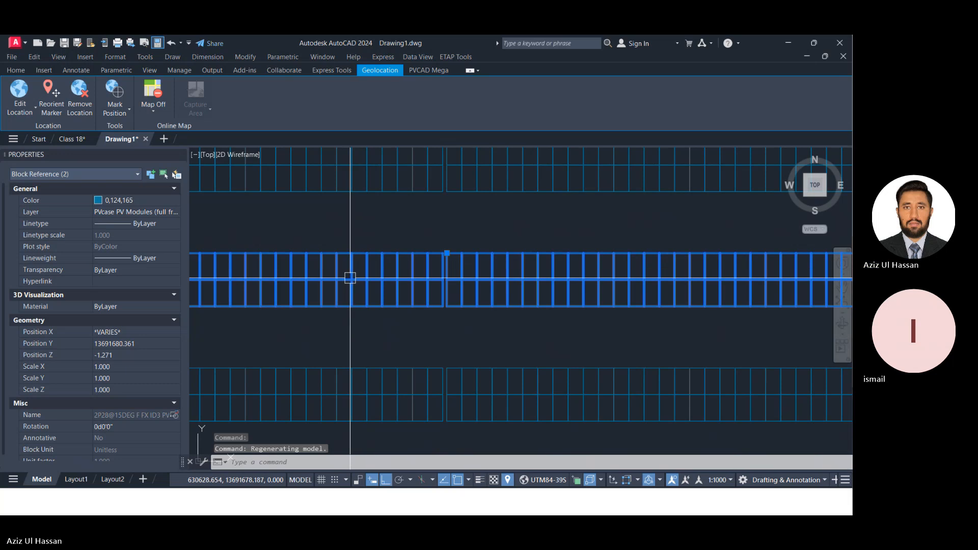
{"action": "key", "text": "Escape"}
{"action": "key", "text": "Escape"}
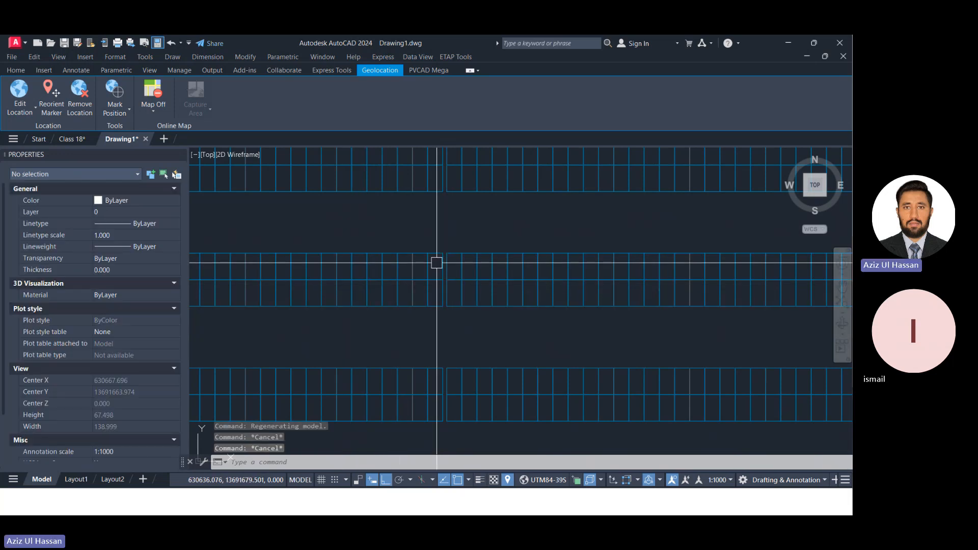
Copy the PV module table block in area 1 using its upper-left corner as the base point.
{"action": "left_click", "coordinate": [479, 259]}
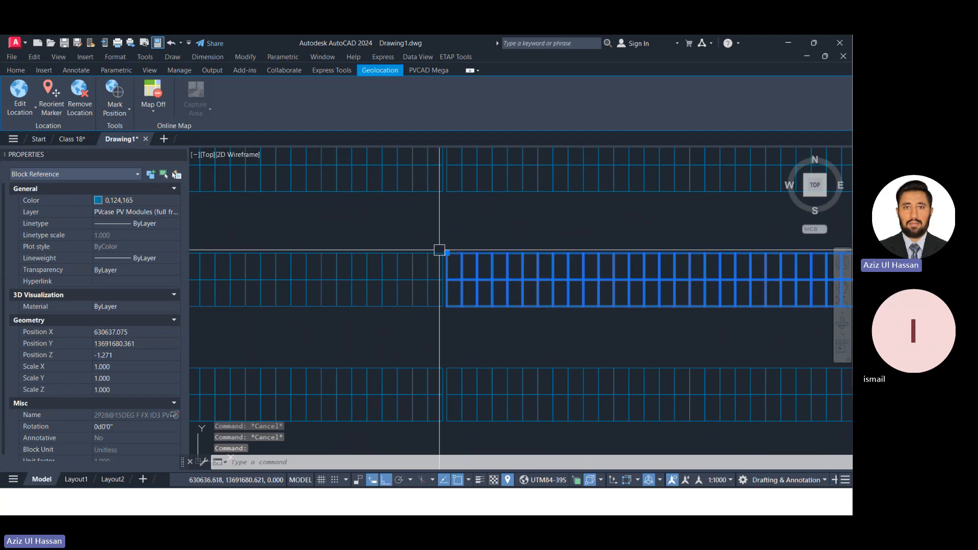
{"action": "scroll", "coordinate": [459, 255], "scroll_direction": "up", "scroll_amount": 6}
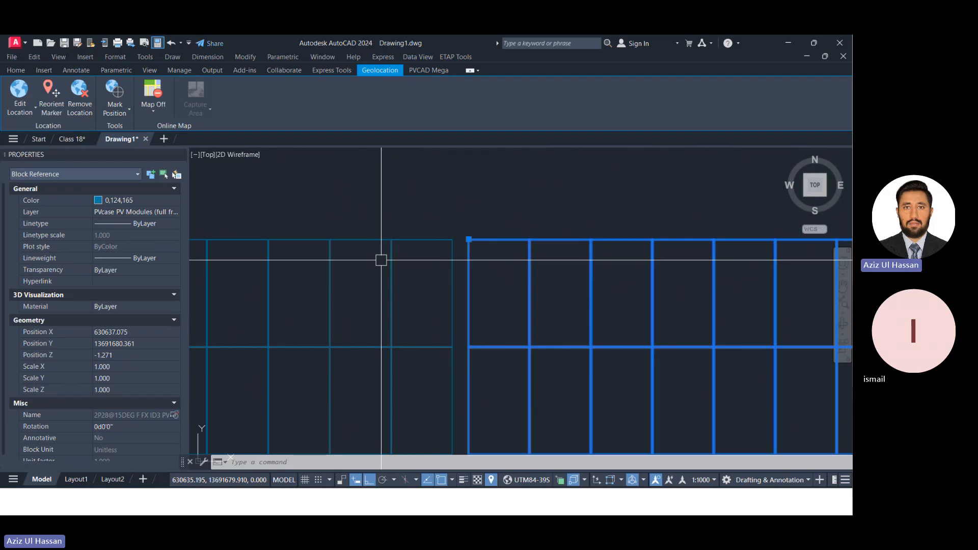
{"action": "key", "text": "ctrl+shift+c"}
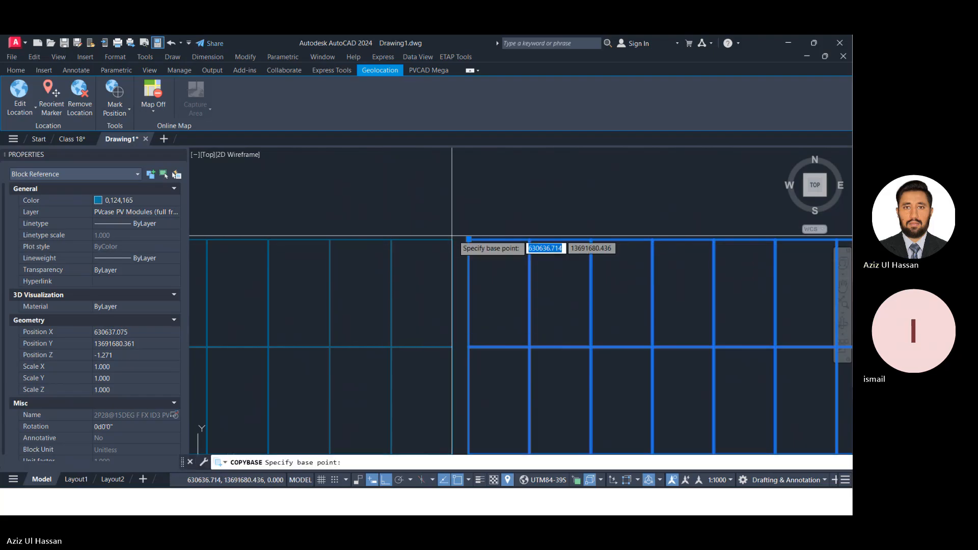
{"action": "left_click", "coordinate": [468, 239]}
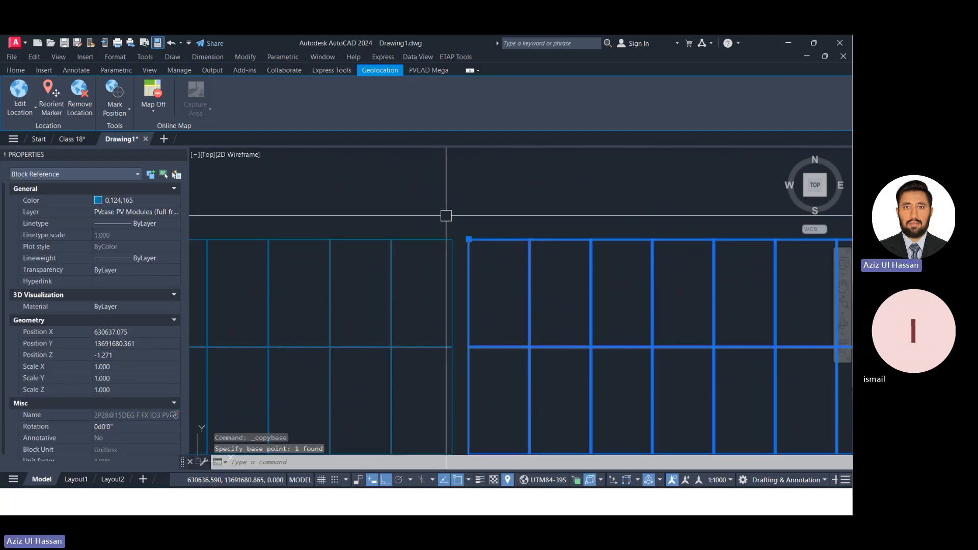
Paste the copied PV module table into the Class 18 drawing, inside the blue fence rectangle near its upper-left corner.
{"action": "scroll", "coordinate": [458, 237], "scroll_direction": "down", "scroll_amount": 10}
{"action": "left_click", "coordinate": [75, 139]}
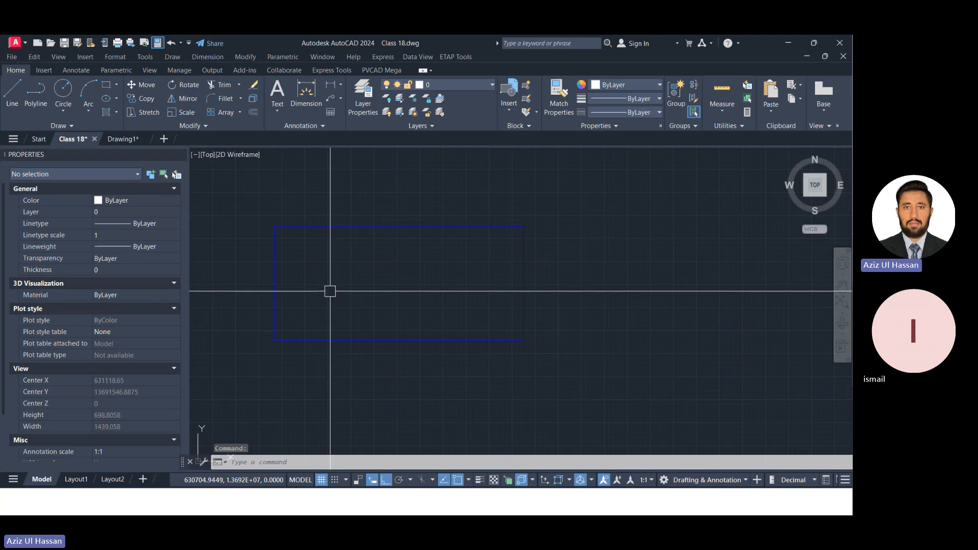
{"action": "key", "text": "ctrl+v"}
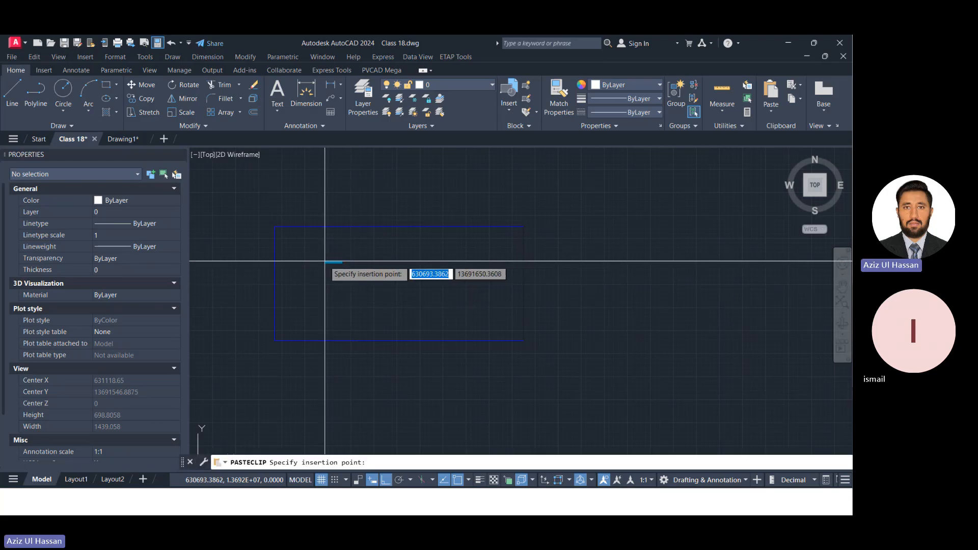
{"action": "scroll", "coordinate": [313, 260], "scroll_direction": "up", "scroll_amount": 6}
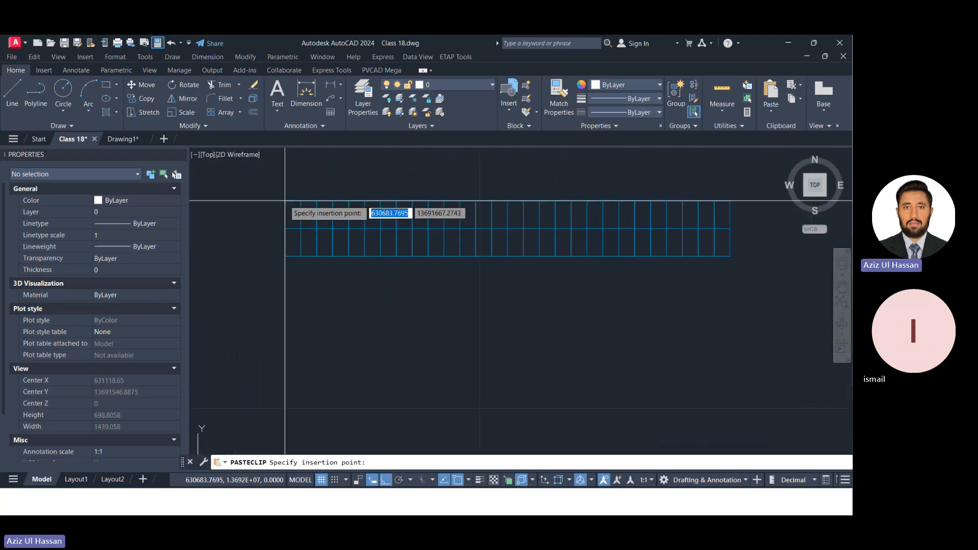
{"action": "scroll", "coordinate": [283, 199], "scroll_direction": "down", "scroll_amount": 8}
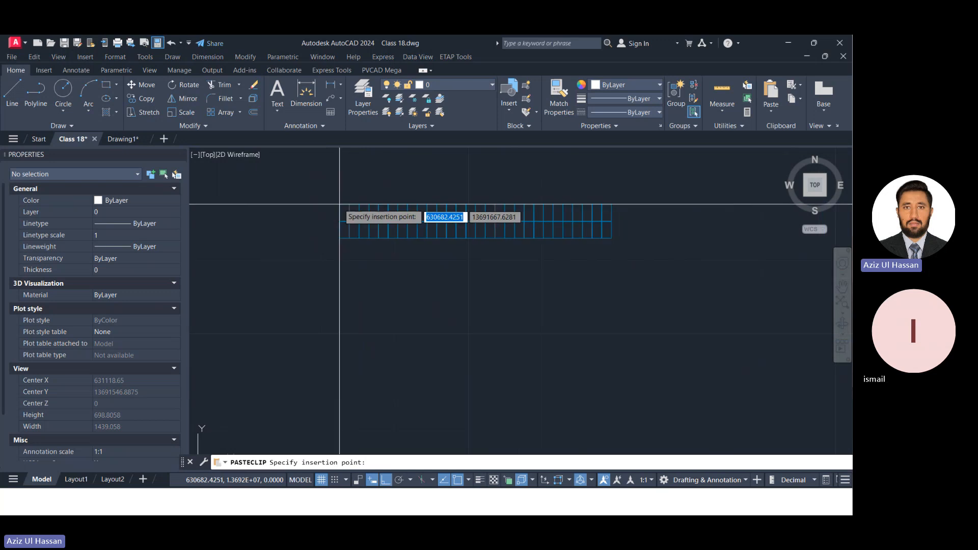
{"action": "scroll", "coordinate": [351, 204], "scroll_direction": "down", "scroll_amount": 5}
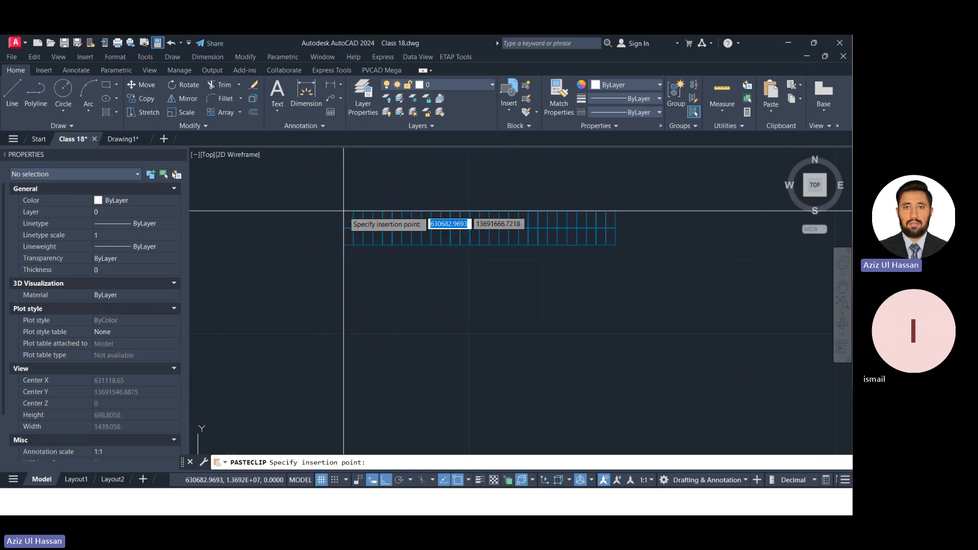
{"action": "left_click", "coordinate": [313, 201]}
{"action": "scroll", "coordinate": [326, 204], "scroll_direction": "up", "scroll_amount": 10}
{"action": "scroll", "coordinate": [449, 238], "scroll_direction": "down", "scroll_amount": 6}
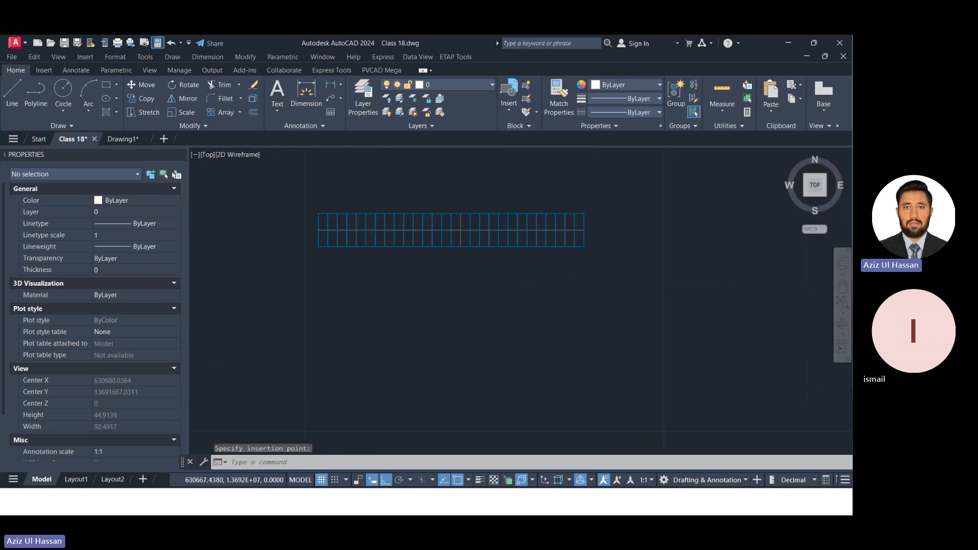
Erase the pasted PV module table from inside the fence rectangle.
{"action": "left_click", "coordinate": [509, 245]}
{"action": "left_click", "coordinate": [361, 204]}
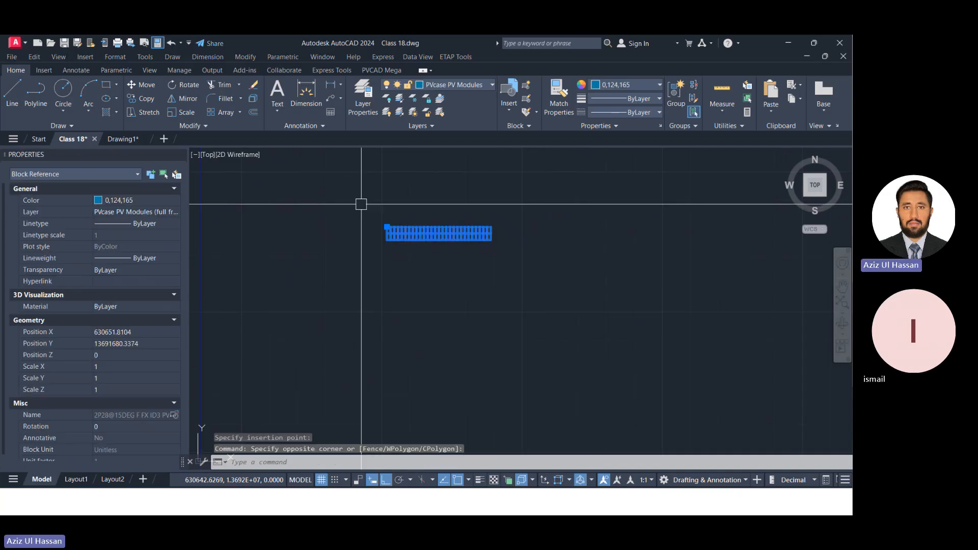
{"action": "type", "text": "E"}
{"action": "key", "text": "Return"}
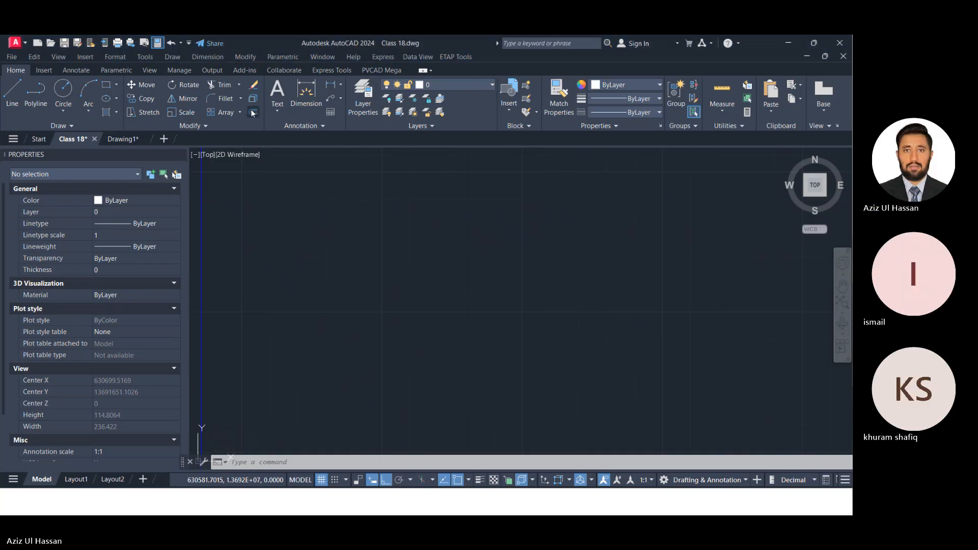
Return to Drawing1 and copy the blue PVcase Fence polyline around the solar array to the clipboard.
{"action": "left_click", "coordinate": [126, 139]}
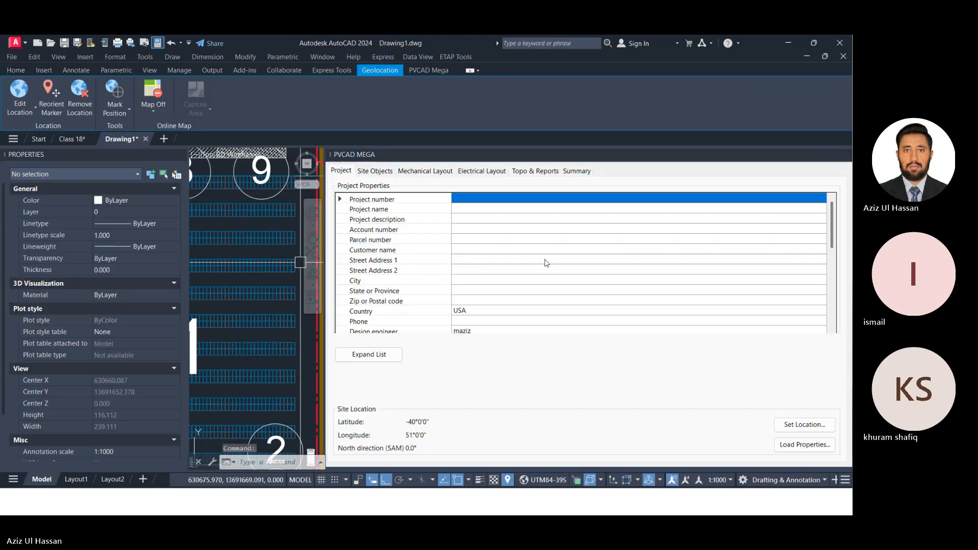
{"action": "left_click", "coordinate": [846, 154]}
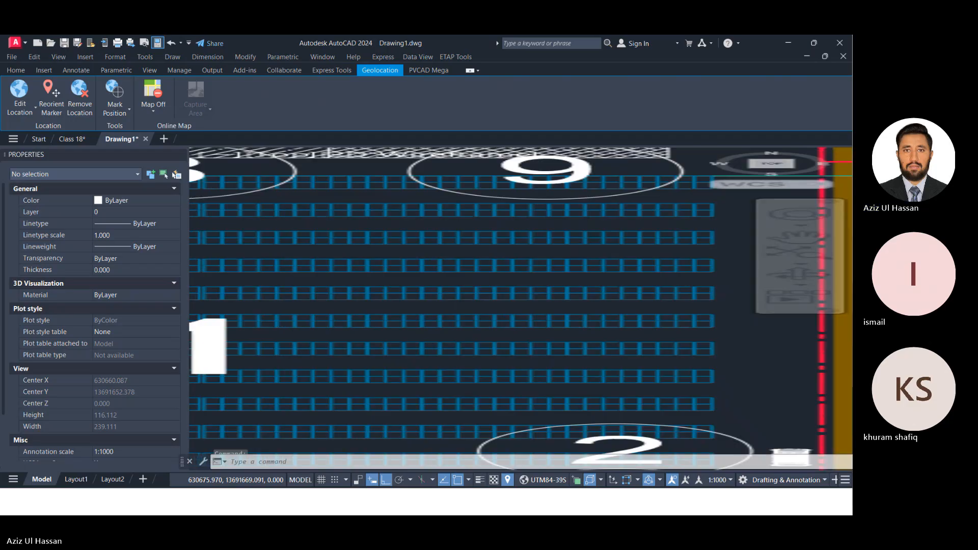
{"action": "scroll", "coordinate": [277, 280], "scroll_direction": "up", "scroll_amount": 8}
{"action": "left_click", "coordinate": [305, 214]}
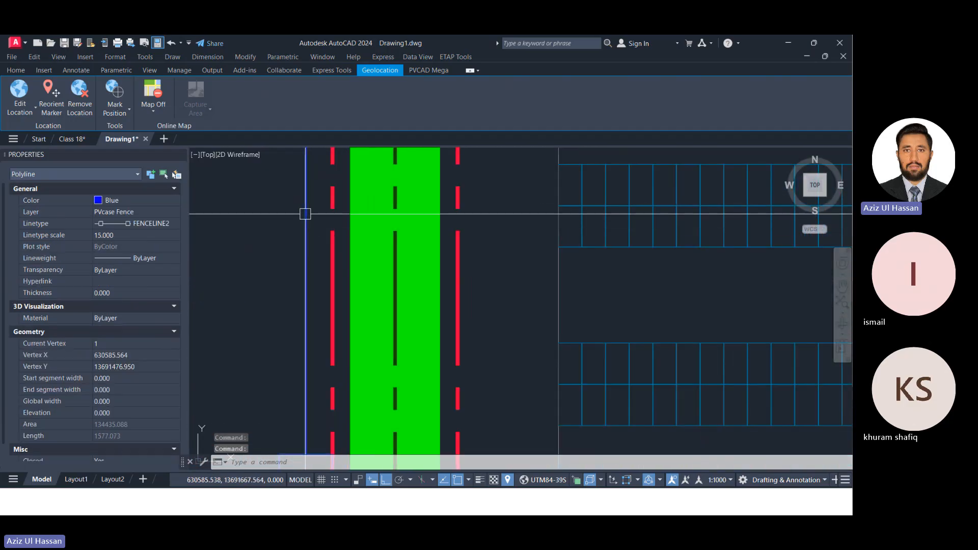
{"action": "scroll", "coordinate": [305, 214], "scroll_direction": "down", "scroll_amount": 6}
{"action": "scroll", "coordinate": [589, 295], "scroll_direction": "up", "scroll_amount": 2}
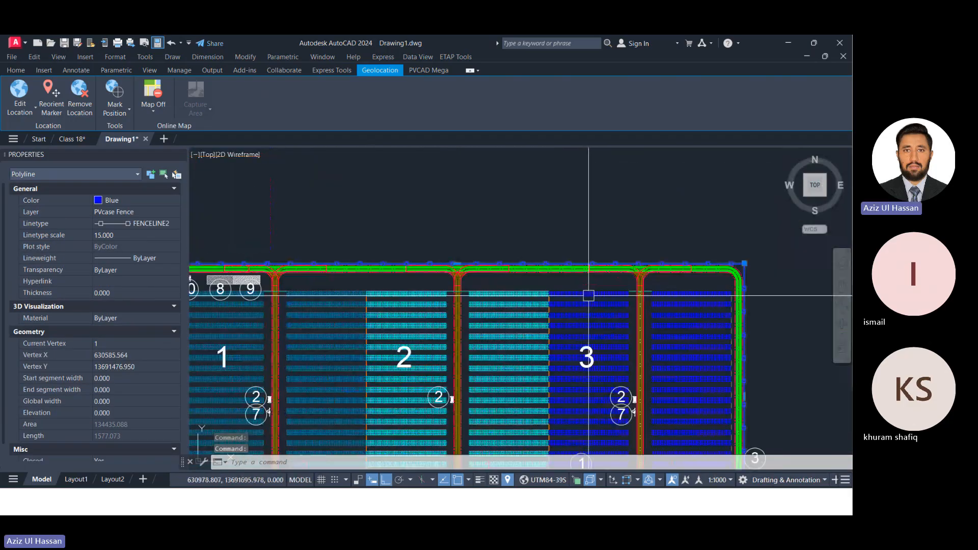
{"action": "scroll", "coordinate": [588, 296], "scroll_direction": "up", "scroll_amount": 2}
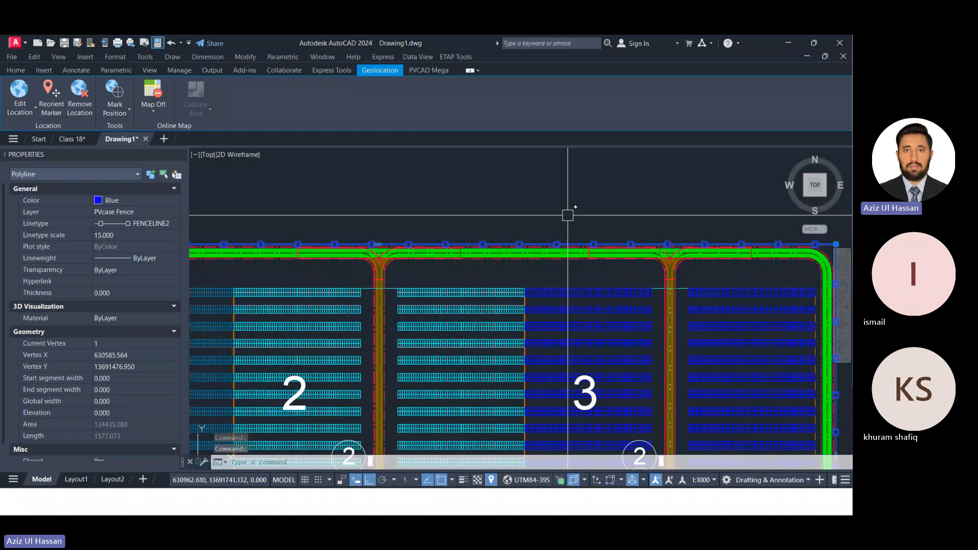
{"action": "scroll", "coordinate": [586, 229], "scroll_direction": "down", "scroll_amount": 6}
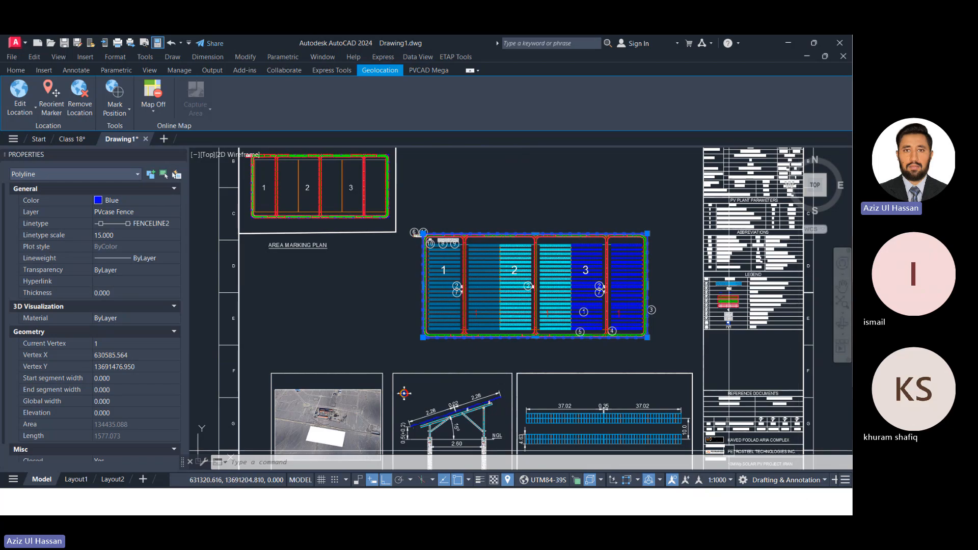
{"action": "scroll", "coordinate": [474, 322], "scroll_direction": "up", "scroll_amount": 2}
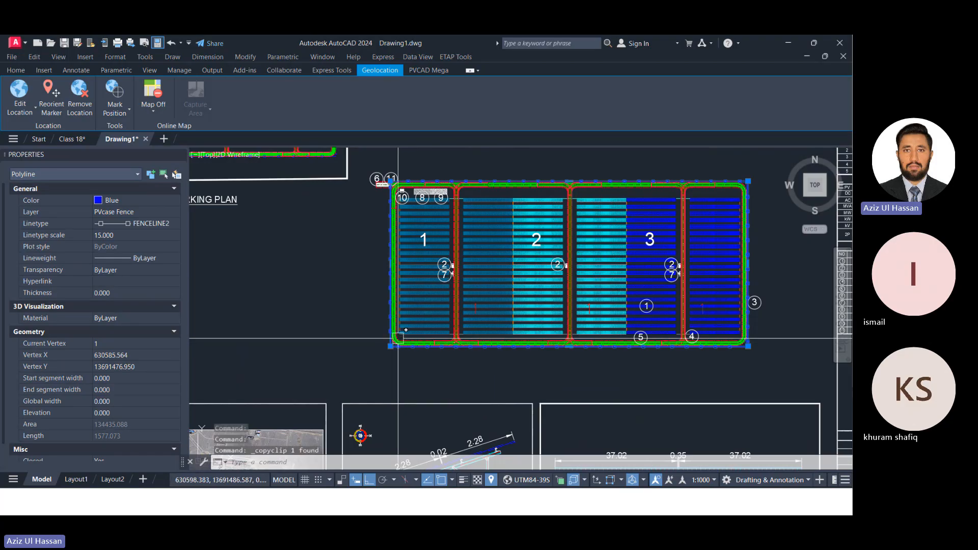
{"action": "key", "text": "ctrl+c"}
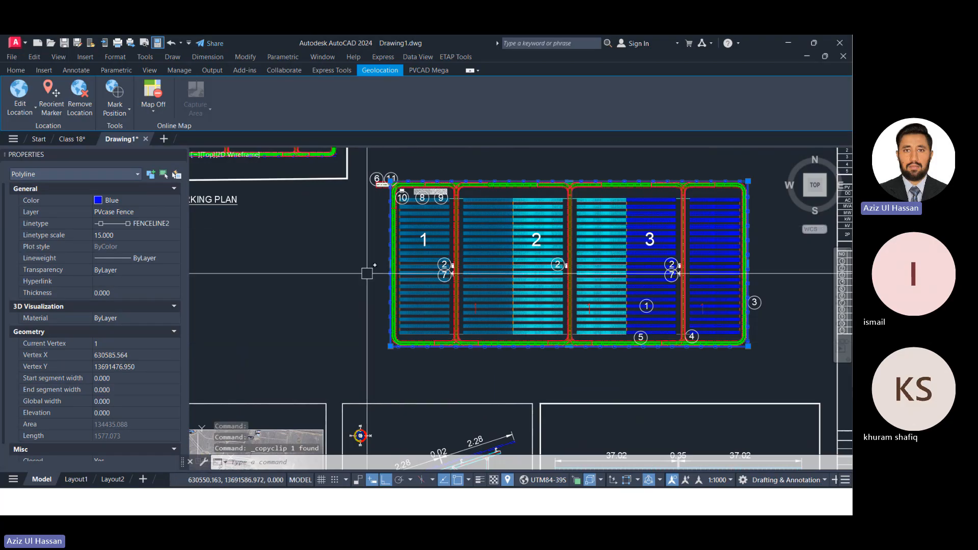
Switch to the Class 18 drawing, close the PVCAD Mega palette, and paste the copied fence polyline to its original coordinates.
{"action": "left_click", "coordinate": [71, 139]}
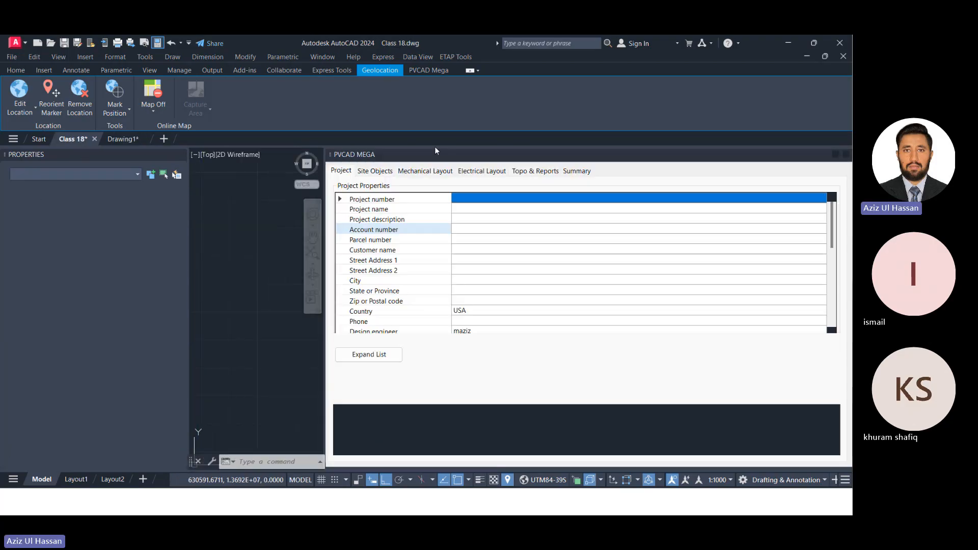
{"action": "left_click", "coordinate": [846, 155]}
{"action": "scroll", "coordinate": [410, 274], "scroll_direction": "down", "scroll_amount": 10}
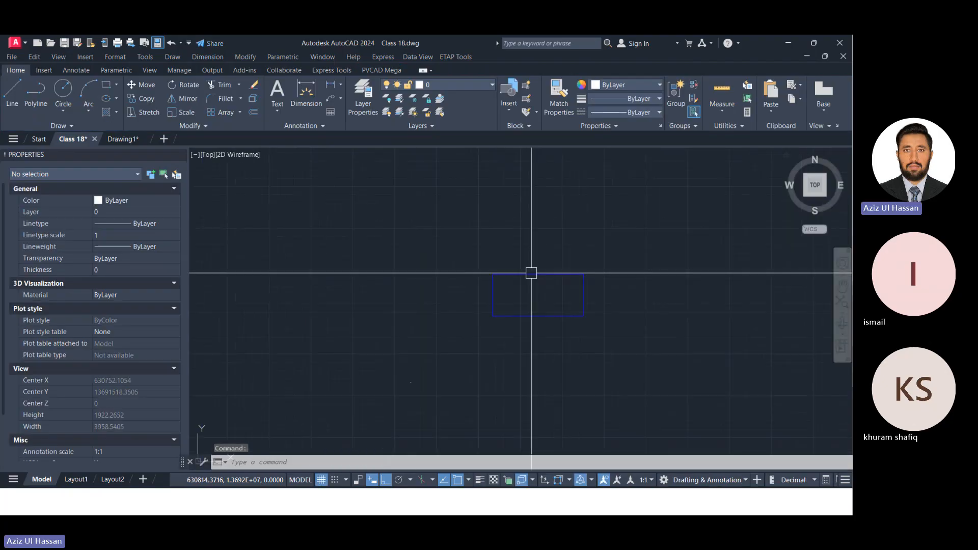
{"action": "right_click", "coordinate": [581, 233]}
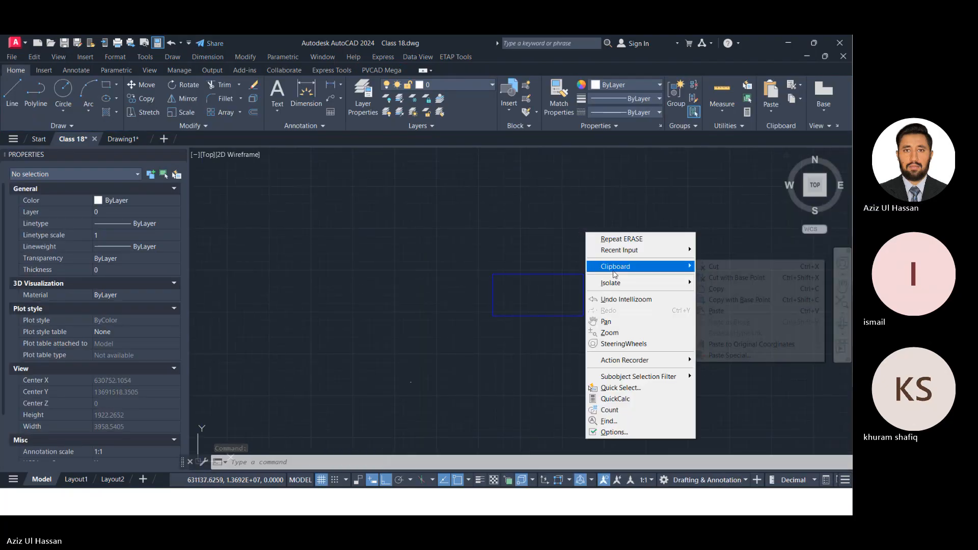
{"action": "mouse_move", "coordinate": [630, 267]}
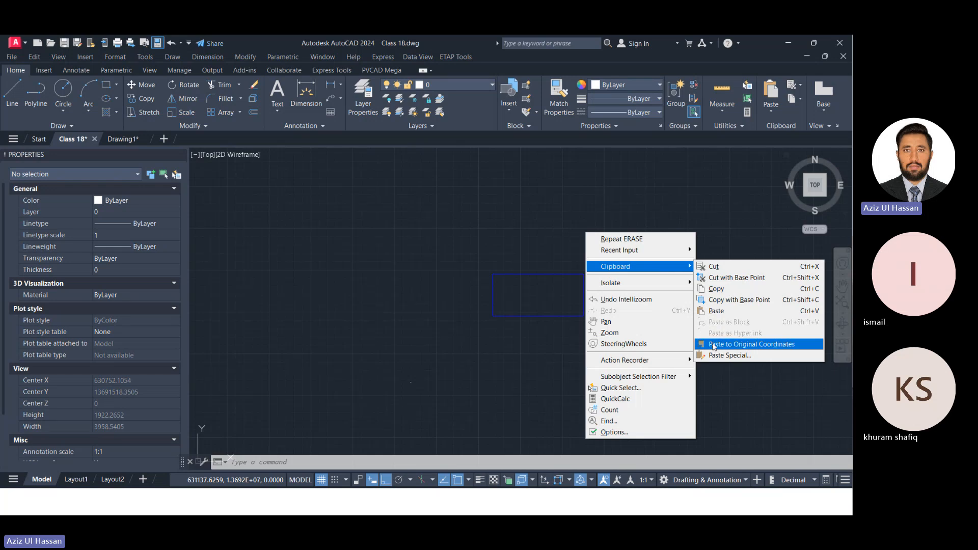
{"action": "left_click", "coordinate": [716, 346]}
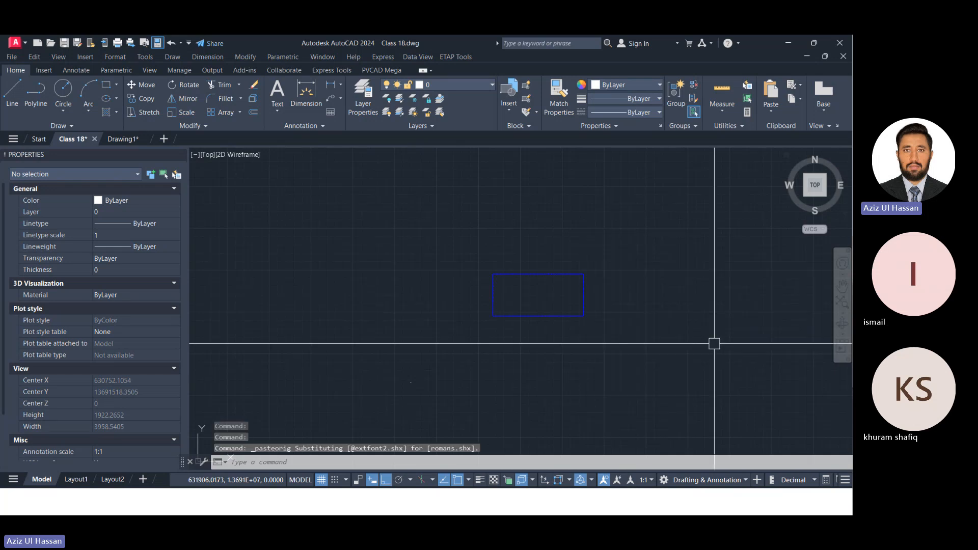
Erase one of the two overlapping fence polylines in the Class 18 drawing, leaving a single fence boundary.
{"action": "scroll", "coordinate": [556, 206], "scroll_direction": "up", "scroll_amount": 10}
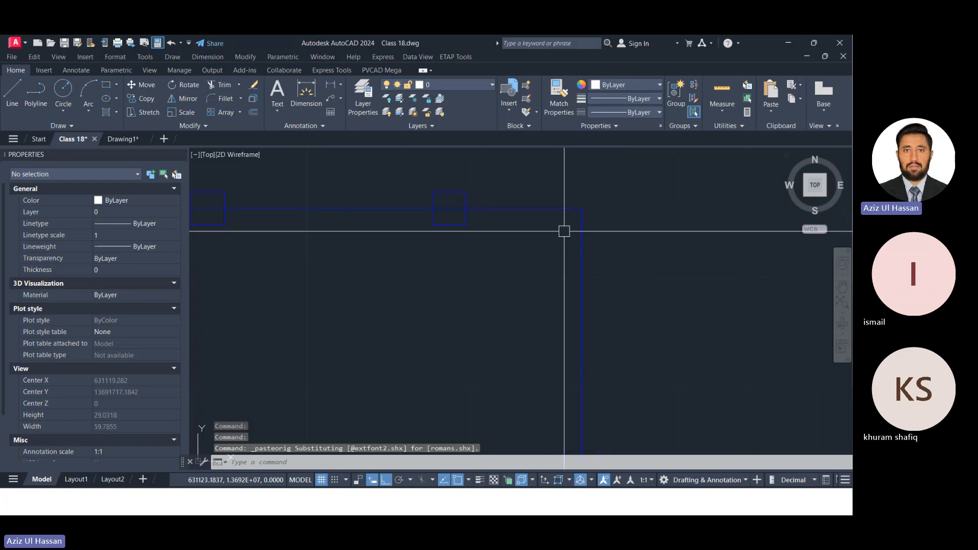
{"action": "scroll", "coordinate": [562, 223], "scroll_direction": "up", "scroll_amount": 10}
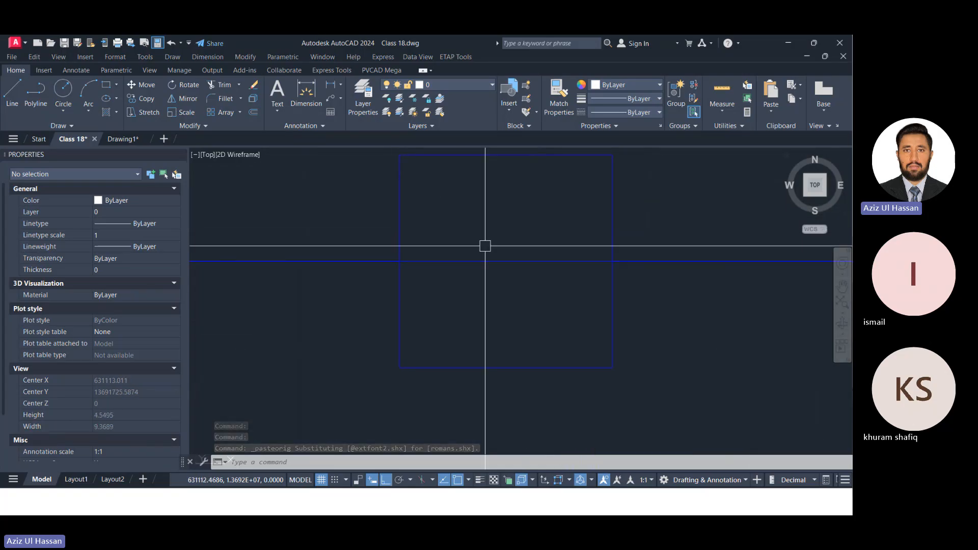
{"action": "scroll", "coordinate": [593, 270], "scroll_direction": "down", "scroll_amount": 8}
{"action": "scroll", "coordinate": [592, 275], "scroll_direction": "down", "scroll_amount": 8}
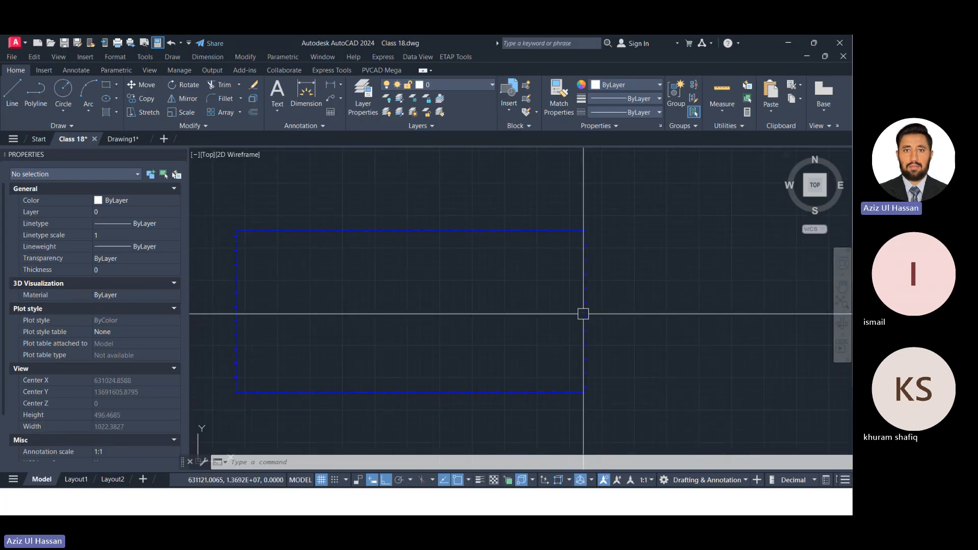
{"action": "scroll", "coordinate": [588, 316], "scroll_direction": "up", "scroll_amount": 4}
{"action": "scroll", "coordinate": [642, 313], "scroll_direction": "up", "scroll_amount": 5}
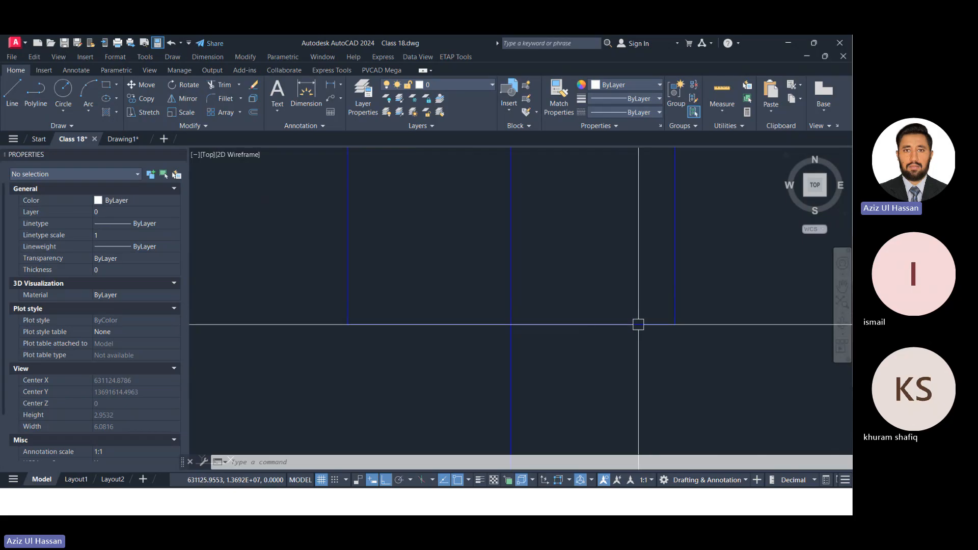
{"action": "left_click", "coordinate": [511, 301]}
{"action": "type", "text": "E"}
{"action": "key", "text": "Return"}
{"action": "scroll", "coordinate": [502, 258], "scroll_direction": "down", "scroll_amount": 12}
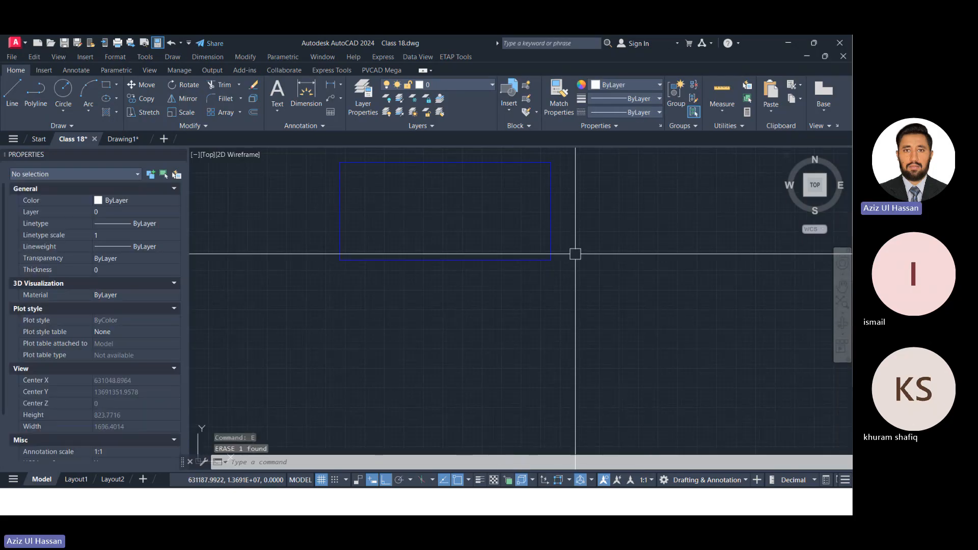
{"action": "scroll", "coordinate": [575, 244], "scroll_direction": "down", "scroll_amount": 3}
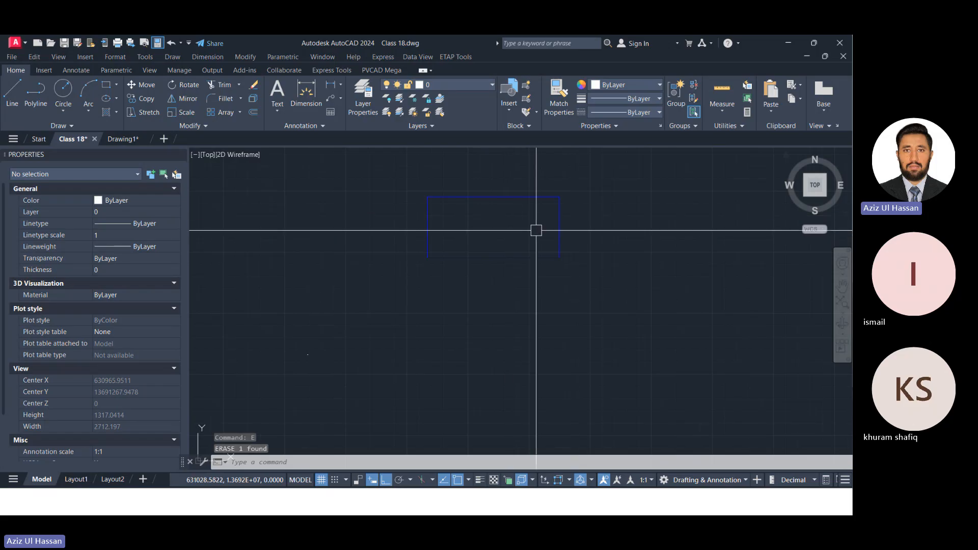
{"action": "scroll", "coordinate": [448, 220], "scroll_direction": "up", "scroll_amount": 6}
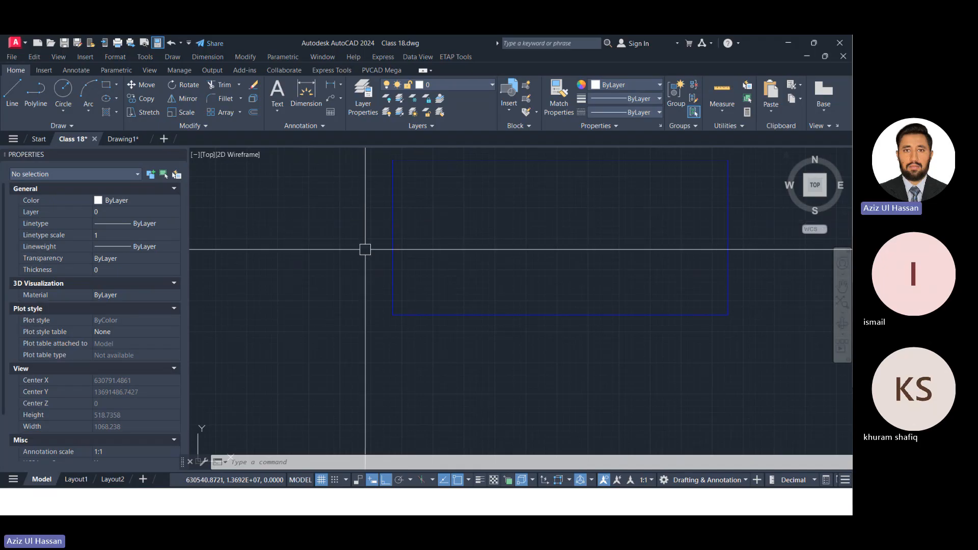
Draw a PV module outline with the Polyline tool, 2.382 high and 1.303 wide, below and to the left of the fence rectangle.
{"action": "scroll", "coordinate": [404, 199], "scroll_direction": "down", "scroll_amount": 5}
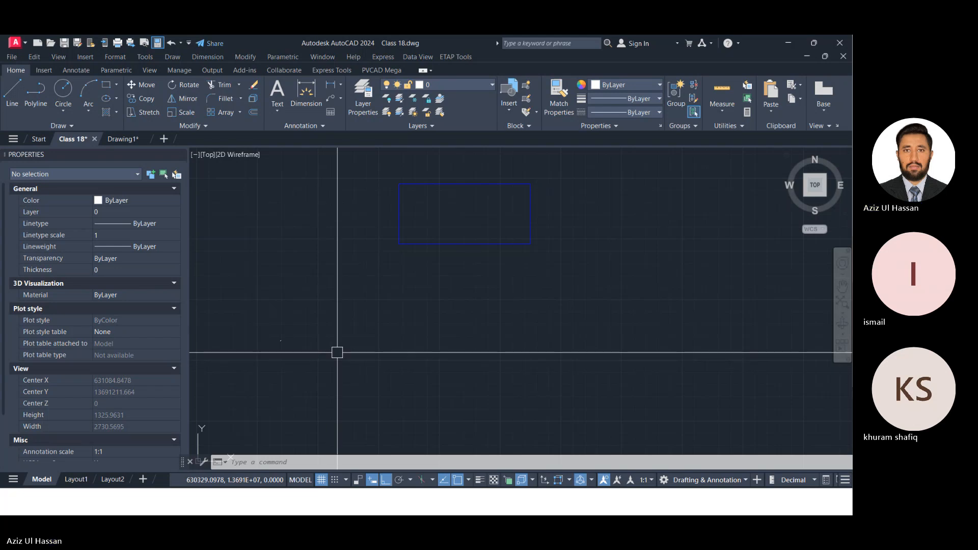
{"action": "type", "text": "pl"}
{"action": "key", "text": "Return"}
{"action": "left_click", "coordinate": [353, 283]}
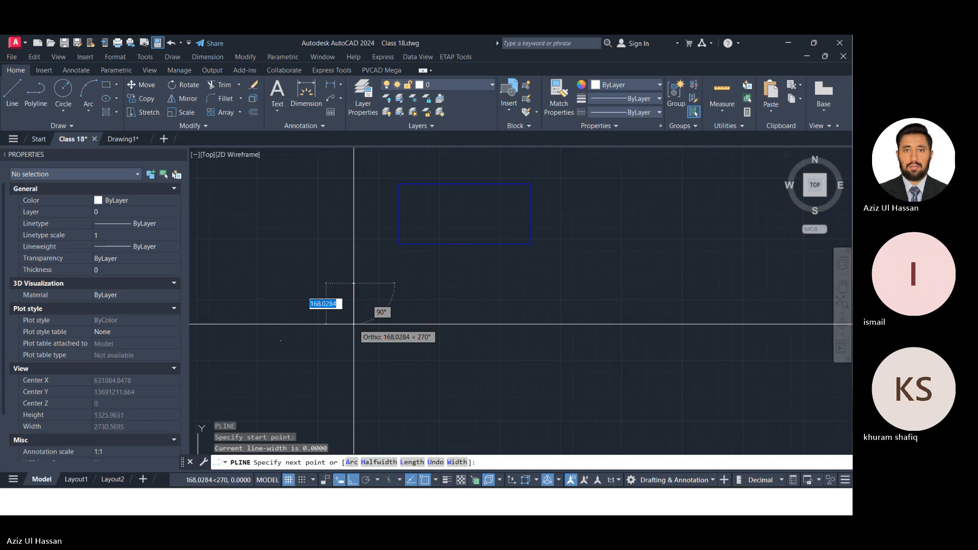
{"action": "type", "text": "1."}
{"action": "key", "text": "BackSpace"}
{"action": "key", "text": "BackSpace"}
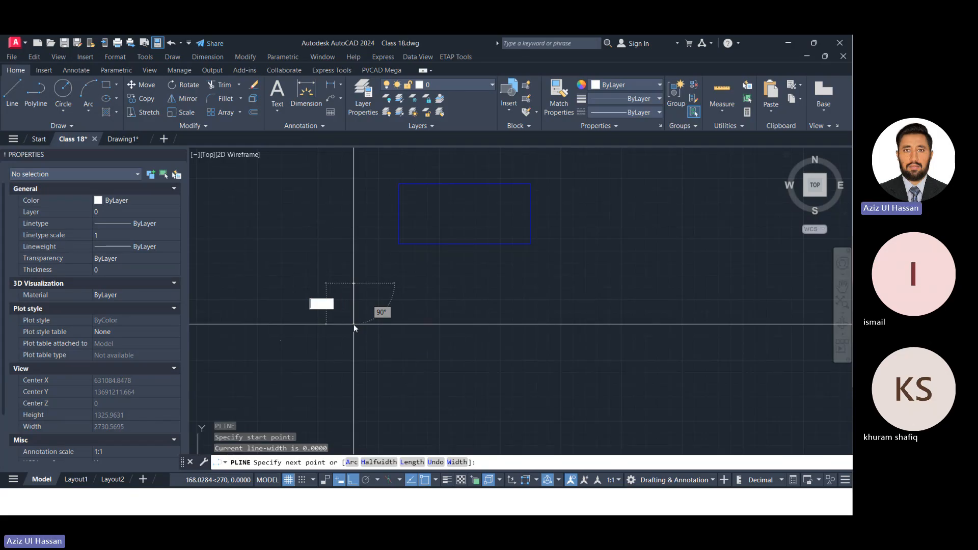
{"action": "type", "text": "2.382"}
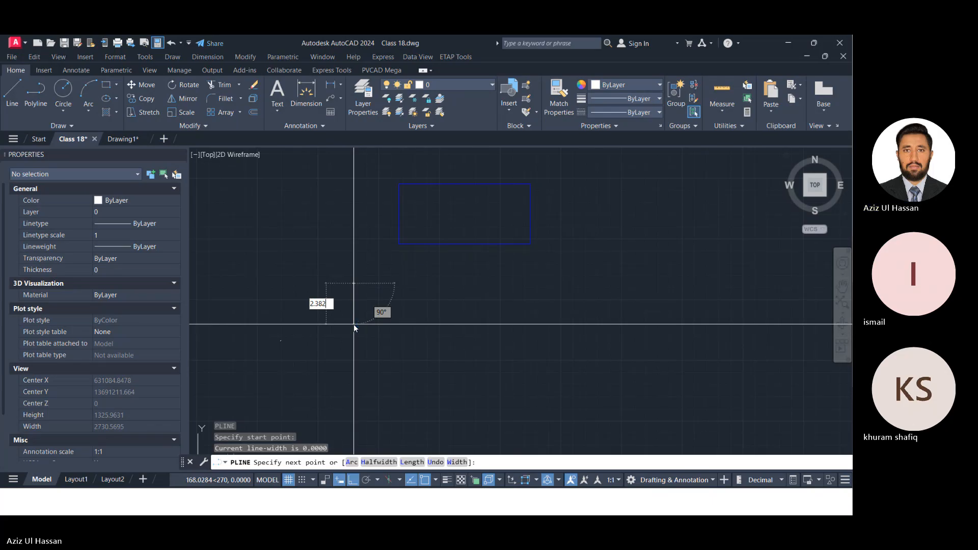
{"action": "key", "text": "Return"}
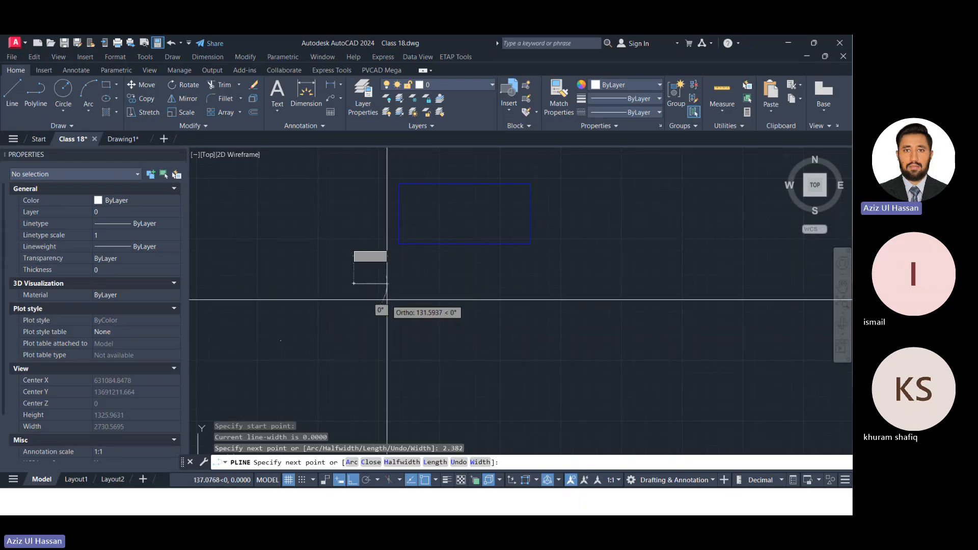
{"action": "type", "text": "1.303"}
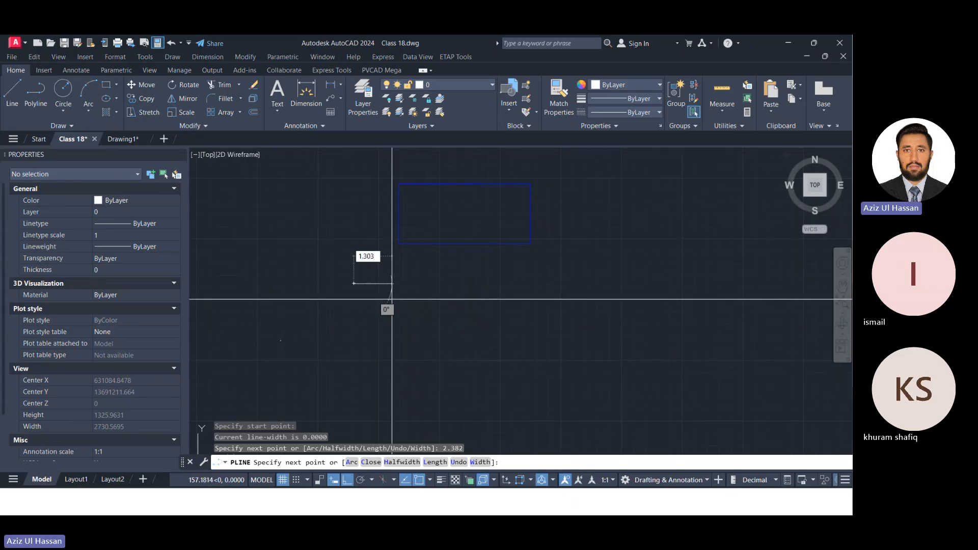
{"action": "key", "text": "Return"}
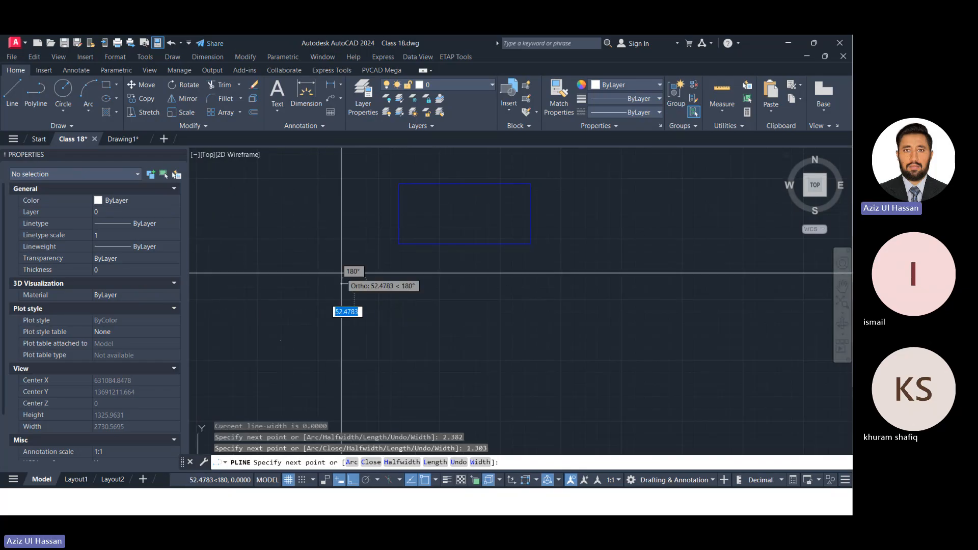
{"action": "scroll", "coordinate": [357, 285], "scroll_direction": "up", "scroll_amount": 5}
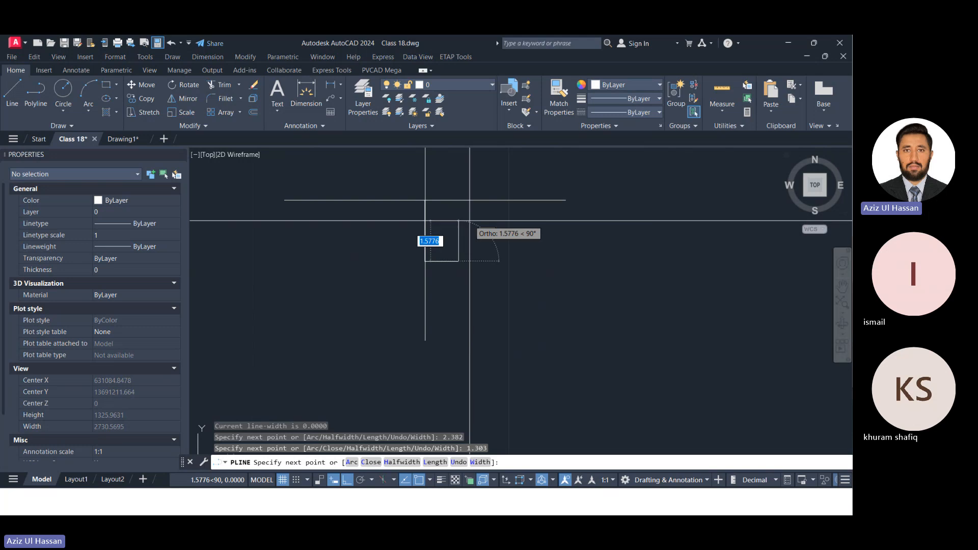
{"action": "type", "text": "2.382"}
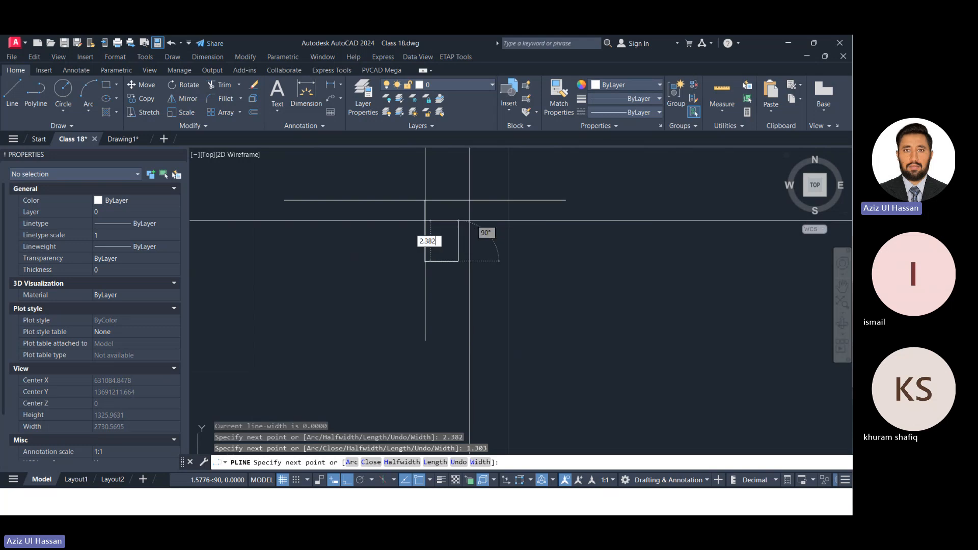
{"action": "key", "text": "Return"}
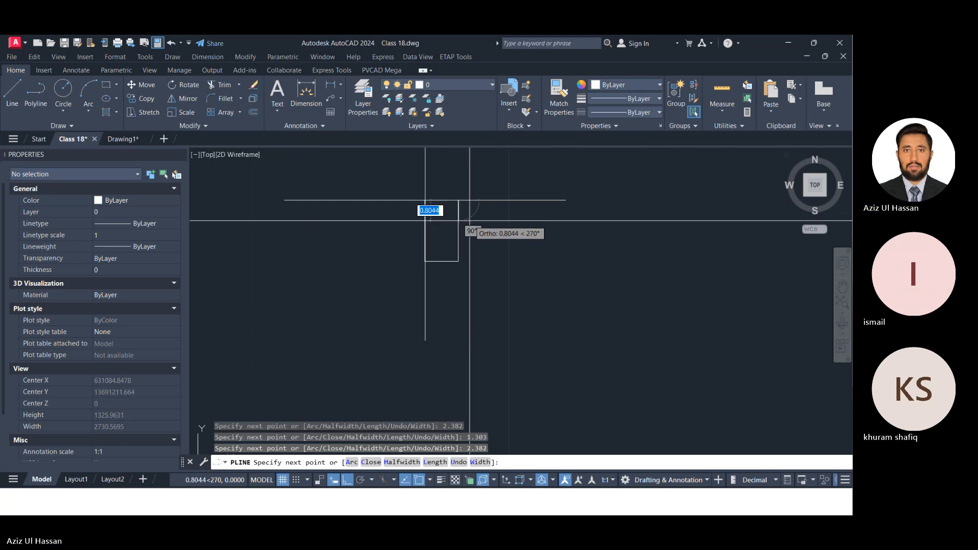
{"action": "left_click", "coordinate": [426, 200]}
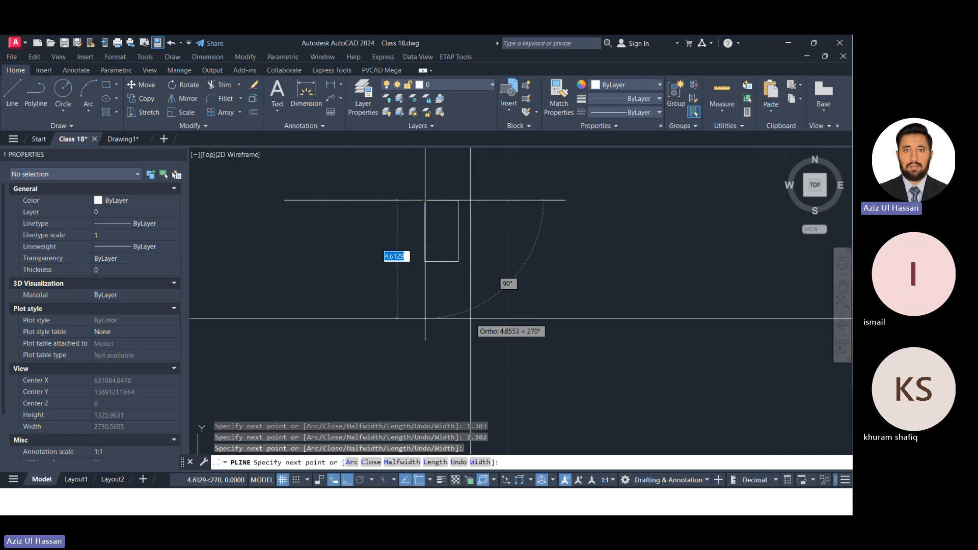
{"action": "key", "text": "Return"}
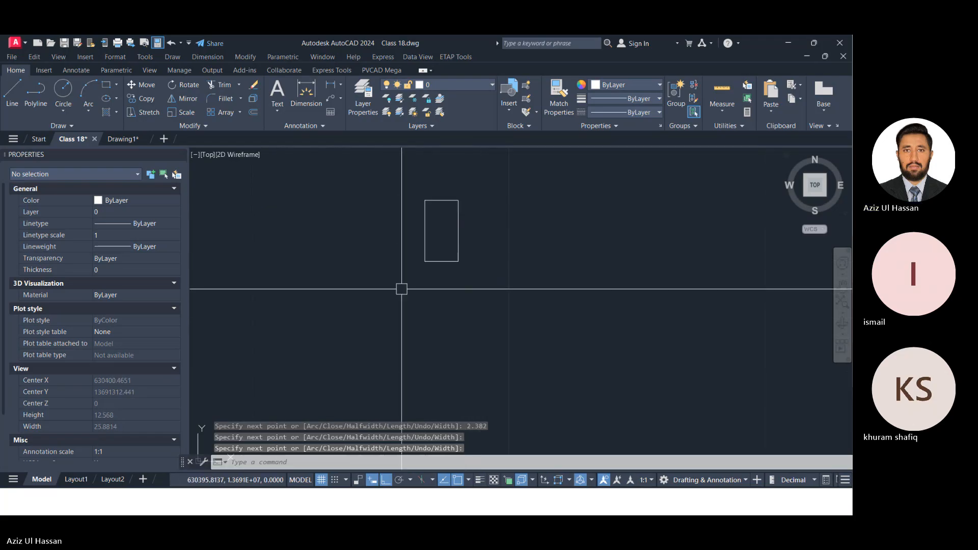
{"action": "scroll", "coordinate": [396, 286], "scroll_direction": "down", "scroll_amount": 7}
{"action": "scroll", "coordinate": [389, 272], "scroll_direction": "up", "scroll_amount": 11}
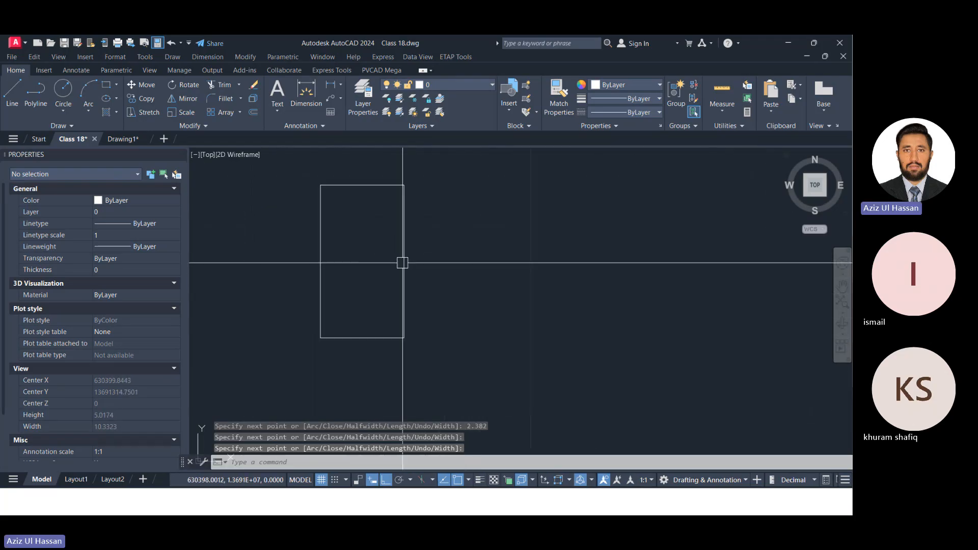
{"action": "left_click", "coordinate": [403, 262]}
{"action": "scroll", "coordinate": [374, 222], "scroll_direction": "down", "scroll_amount": 10}
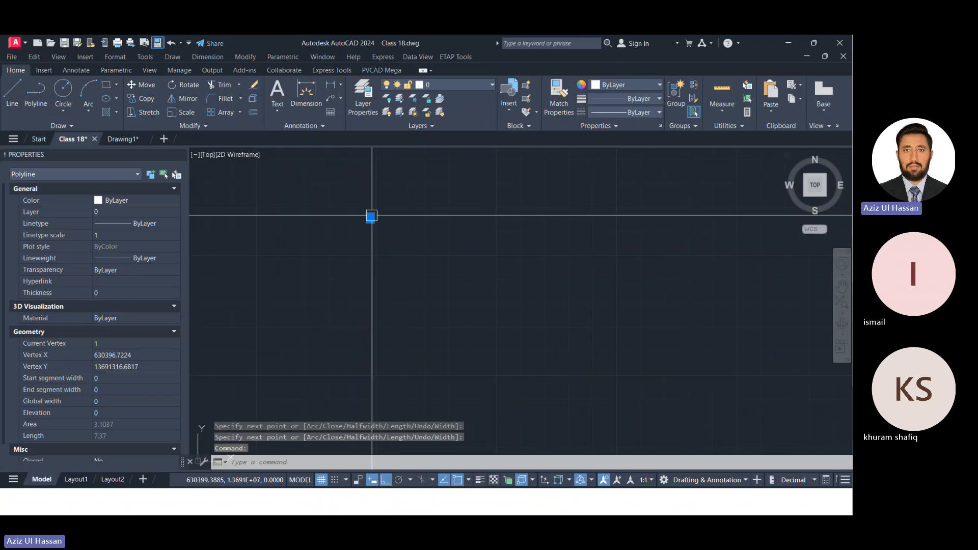
{"action": "scroll", "coordinate": [371, 216], "scroll_direction": "up", "scroll_amount": 10}
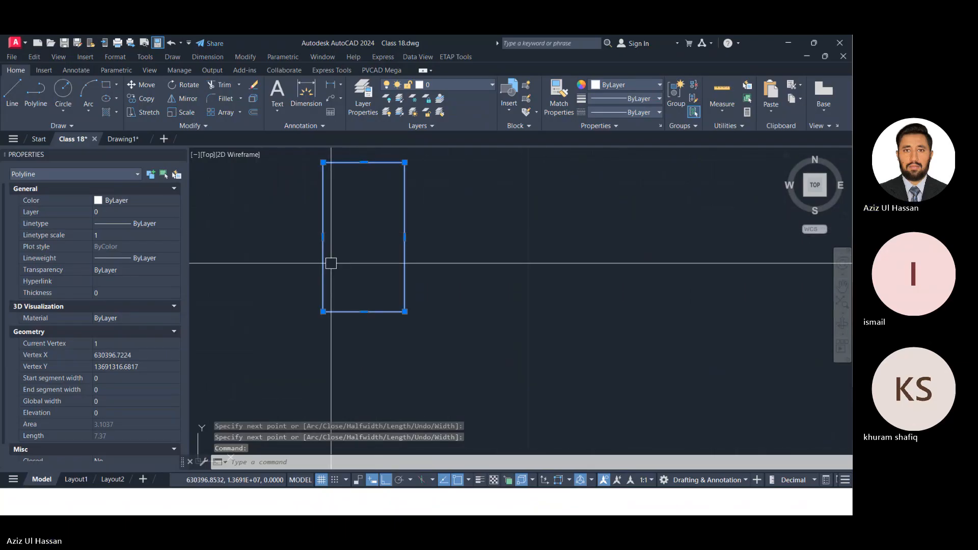
{"action": "scroll", "coordinate": [341, 324], "scroll_direction": "down", "scroll_amount": 2}
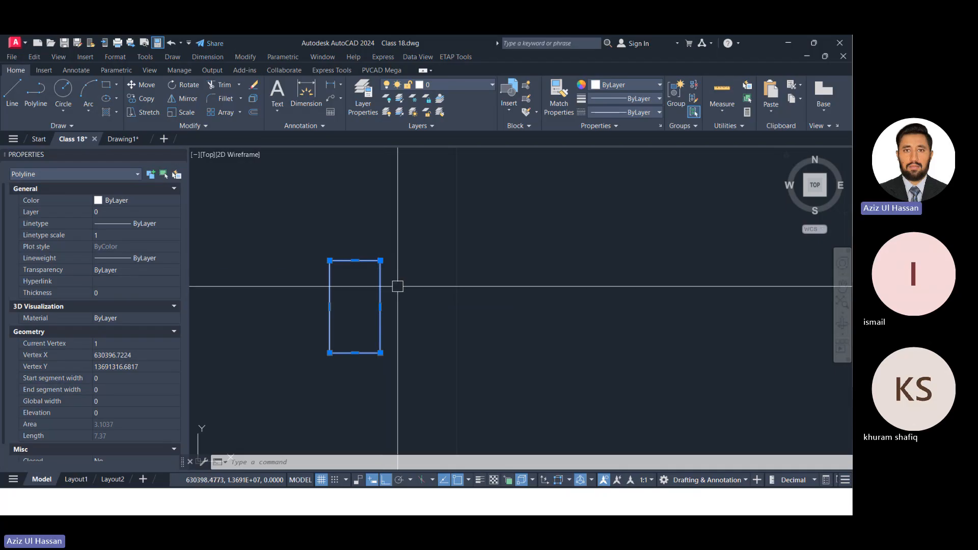
{"action": "key", "text": "Escape"}
Start a rectangular array from the drawn PV module outline.
{"action": "left_click", "coordinate": [366, 259]}
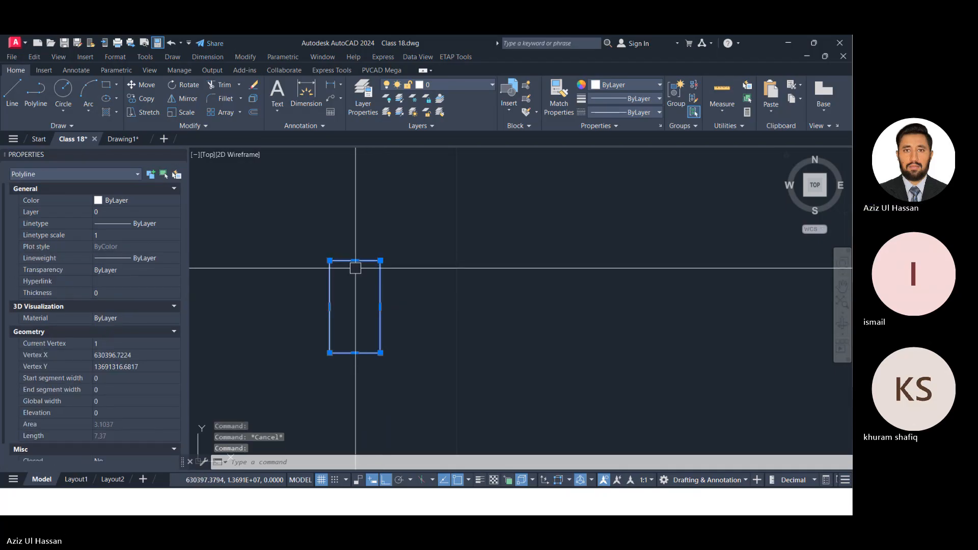
{"action": "scroll", "coordinate": [352, 241], "scroll_direction": "down", "scroll_amount": 4}
{"action": "scroll", "coordinate": [370, 281], "scroll_direction": "up", "scroll_amount": 2}
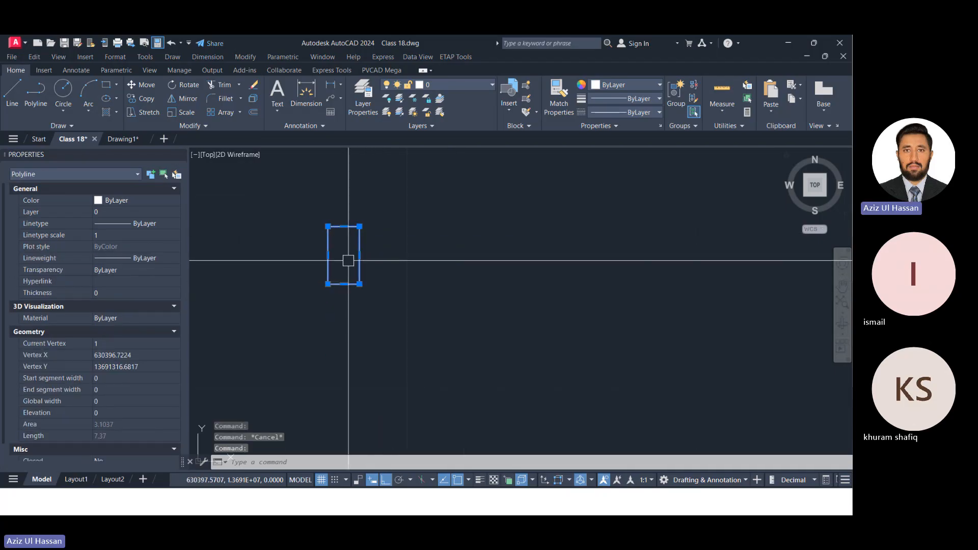
{"action": "type", "text": "AR"}
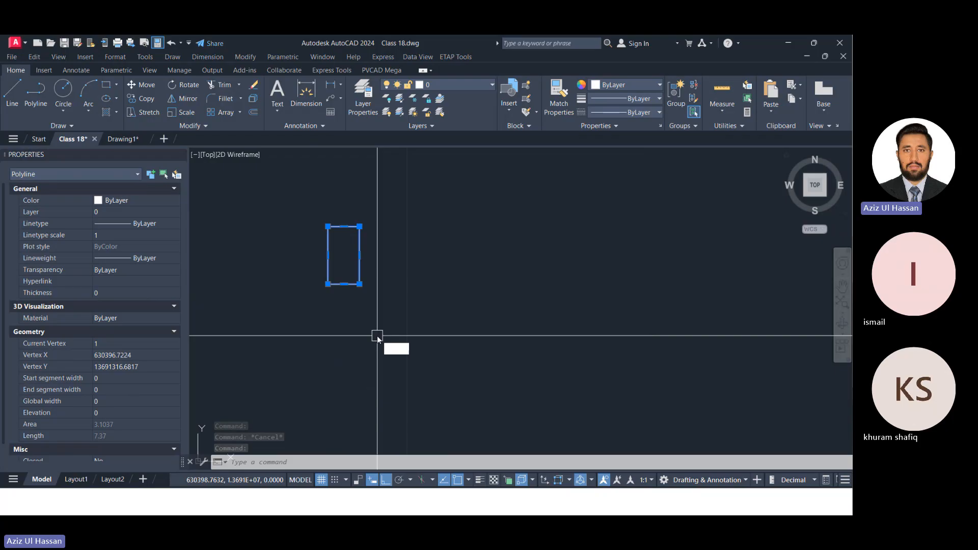
{"action": "key", "text": "Return"}
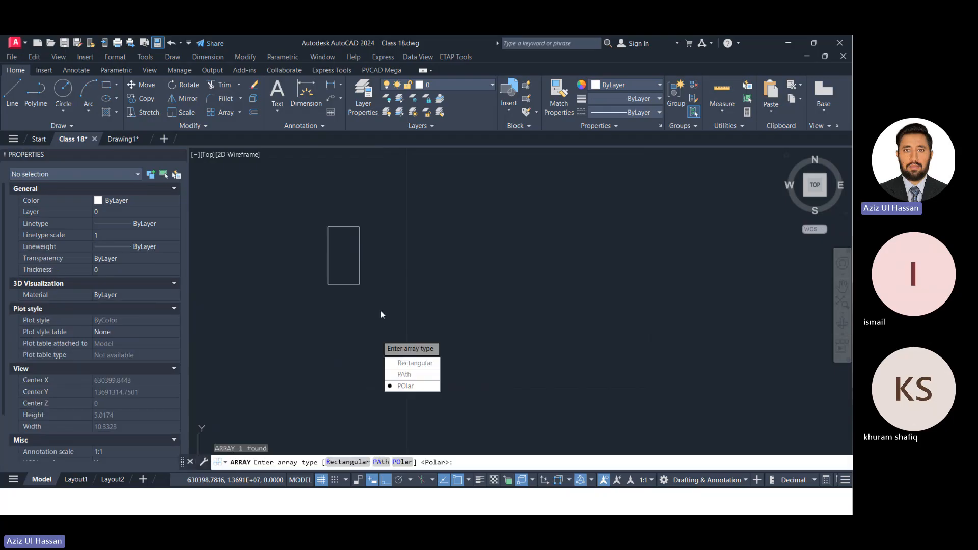
{"action": "key", "text": "Down"}
{"action": "key", "text": "Return"}
{"action": "scroll", "coordinate": [387, 311], "scroll_direction": "down", "scroll_amount": 3}
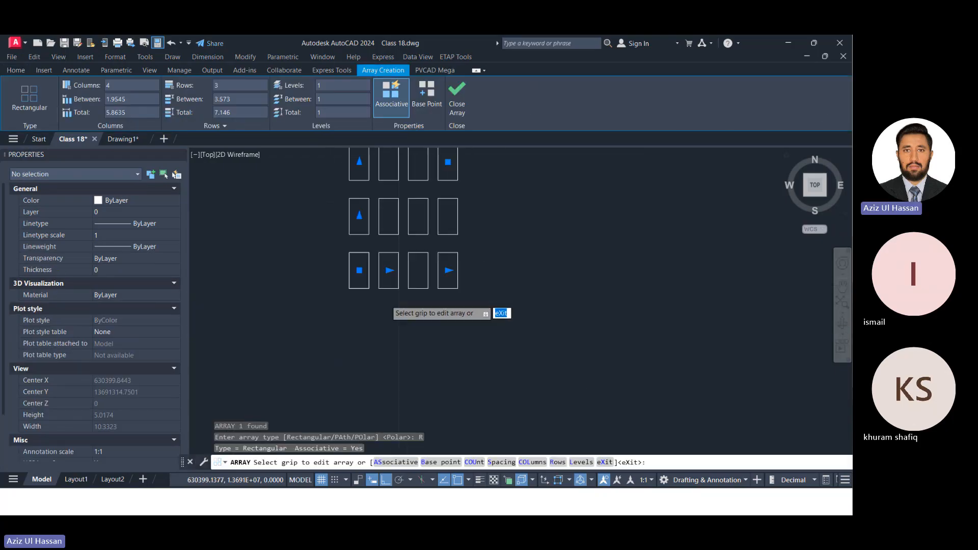
{"action": "scroll", "coordinate": [391, 267], "scroll_direction": "up", "scroll_amount": 4}
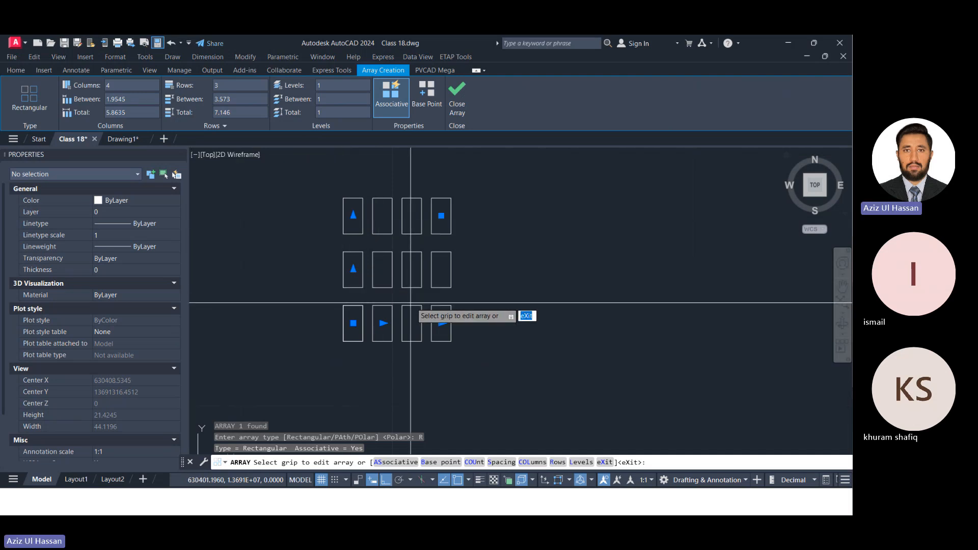
Set the module array to 2 rows and 29 columns and finish the array.
{"action": "left_click", "coordinate": [225, 86]}
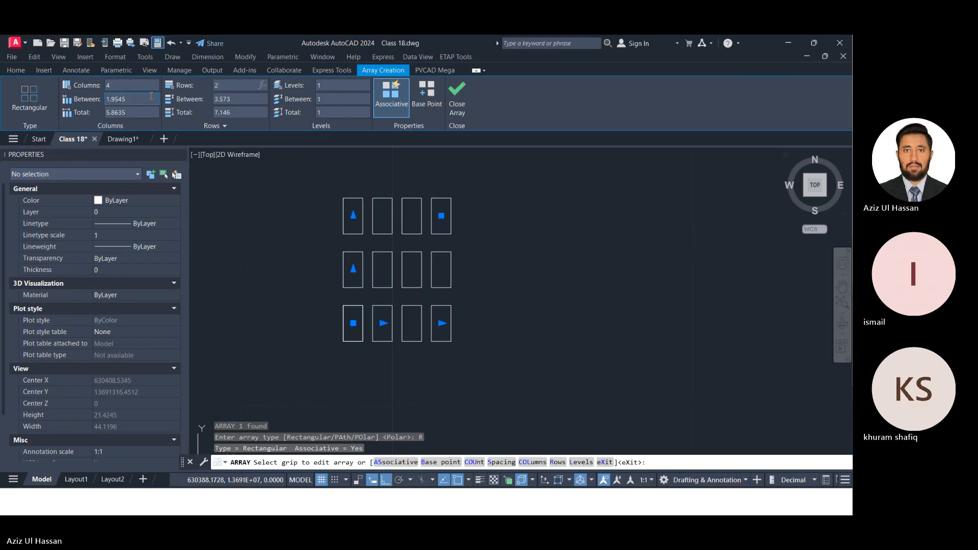
{"action": "left_click", "coordinate": [121, 86]}
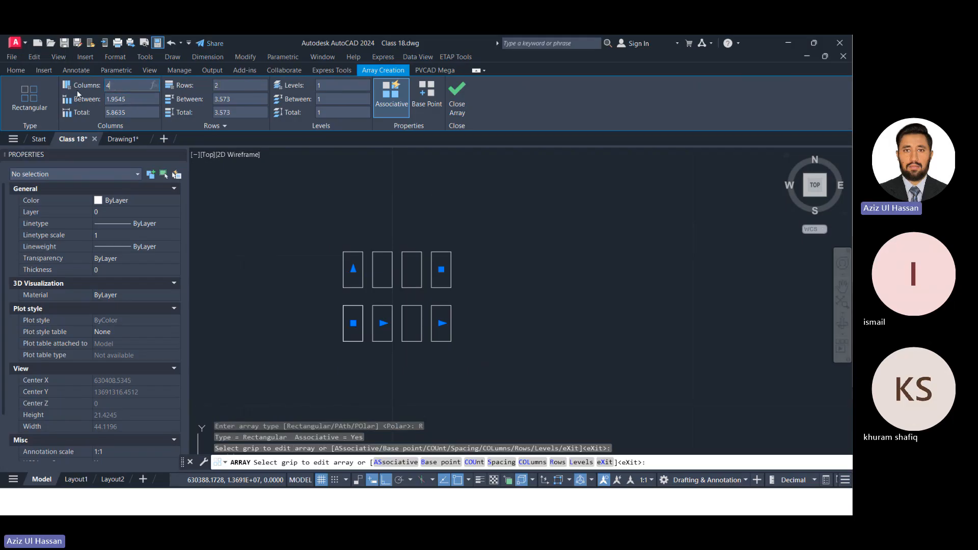
{"action": "type", "text": "29"}
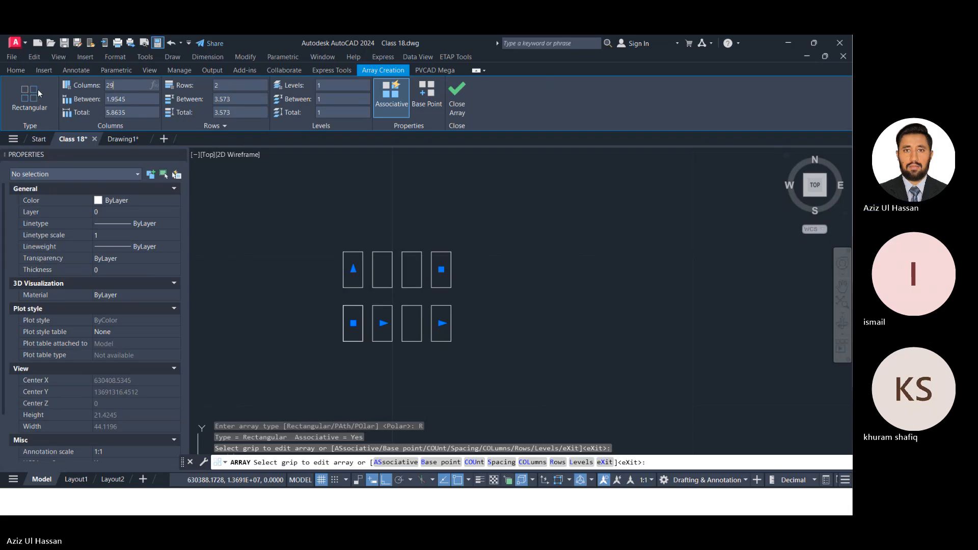
{"action": "key", "text": "Return"}
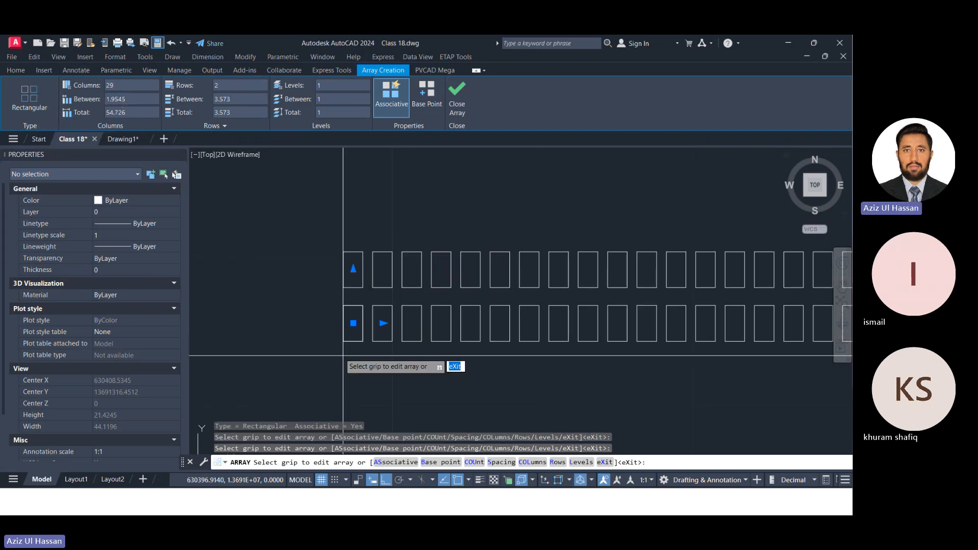
{"action": "key", "text": "Escape"}
{"action": "scroll", "coordinate": [345, 340], "scroll_direction": "up", "scroll_amount": 5}
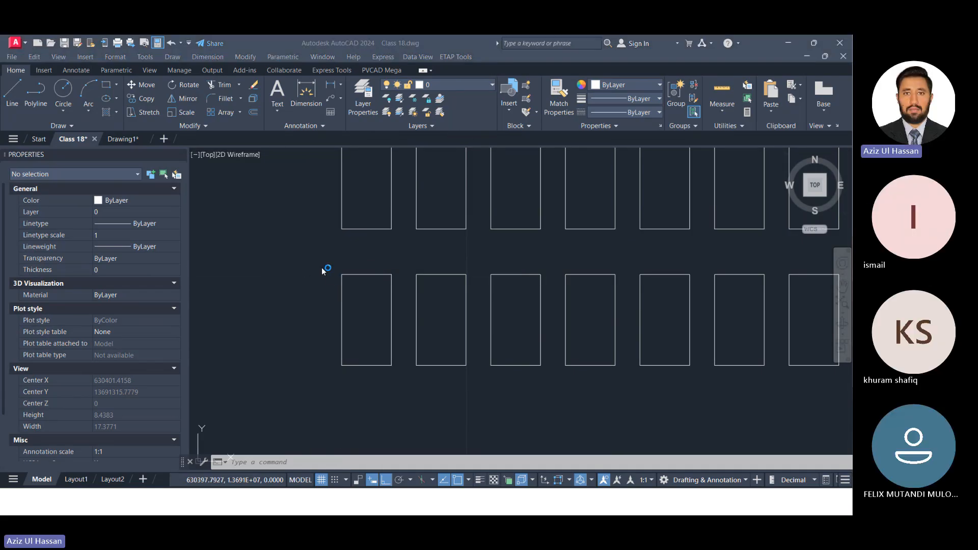
{"action": "left_click", "coordinate": [345, 253]}
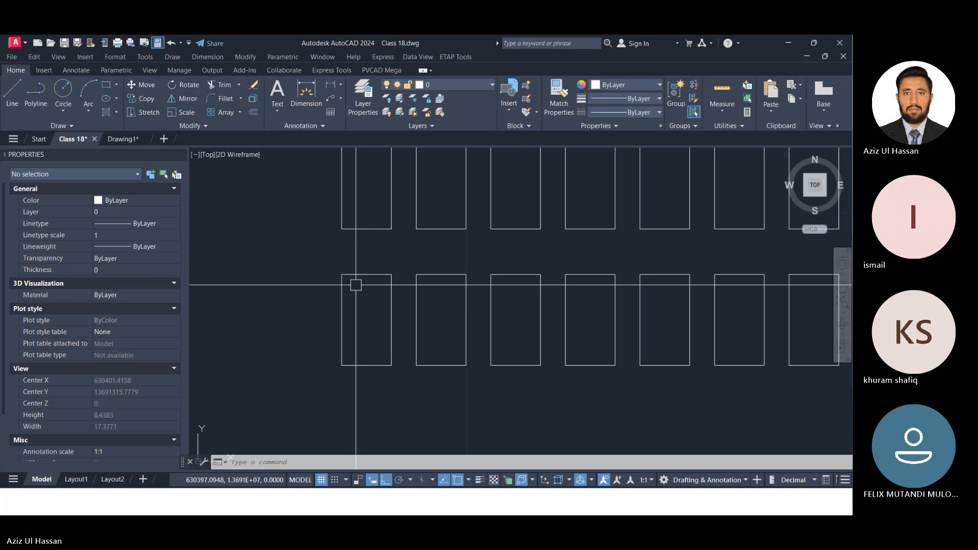
Open Calculator and work out the row spacing as 20 / 1000 plus the module height 2.382, then put Calculator away.
{"action": "key", "text": "XF86Calculator"}
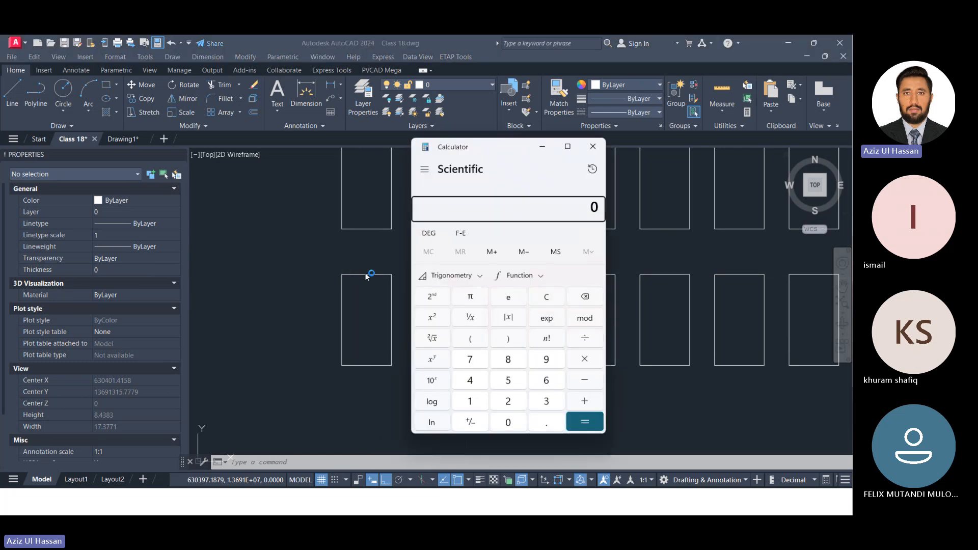
{"action": "type", "text": "20"}
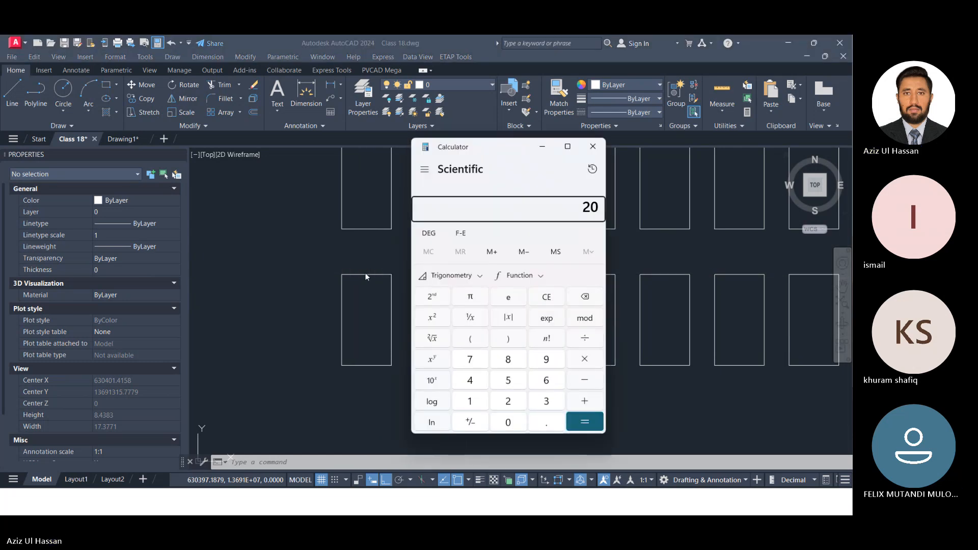
{"action": "type", "text": "/100"}
{"action": "type", "text": "0"}
{"action": "key", "text": "Return"}
{"action": "type", "text": "+"}
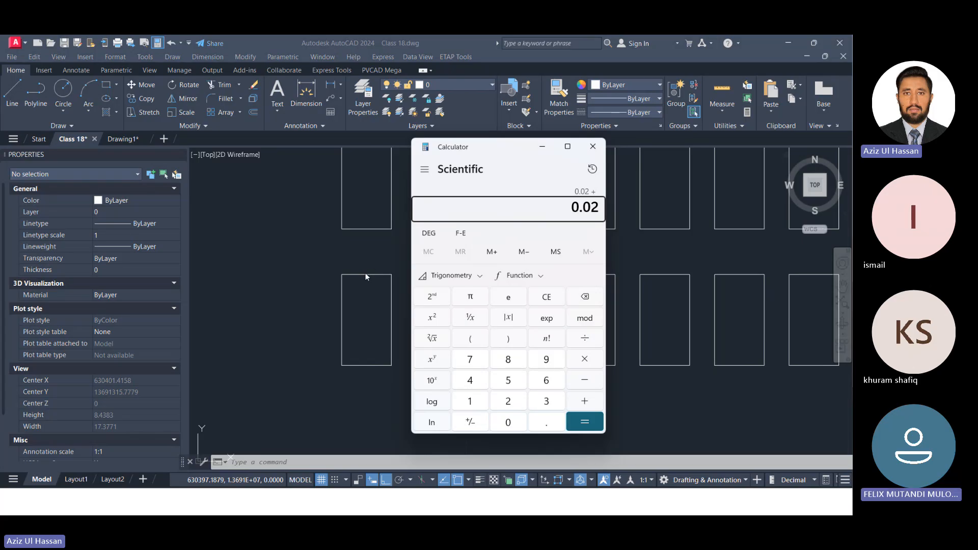
{"action": "type", "text": "2.3"}
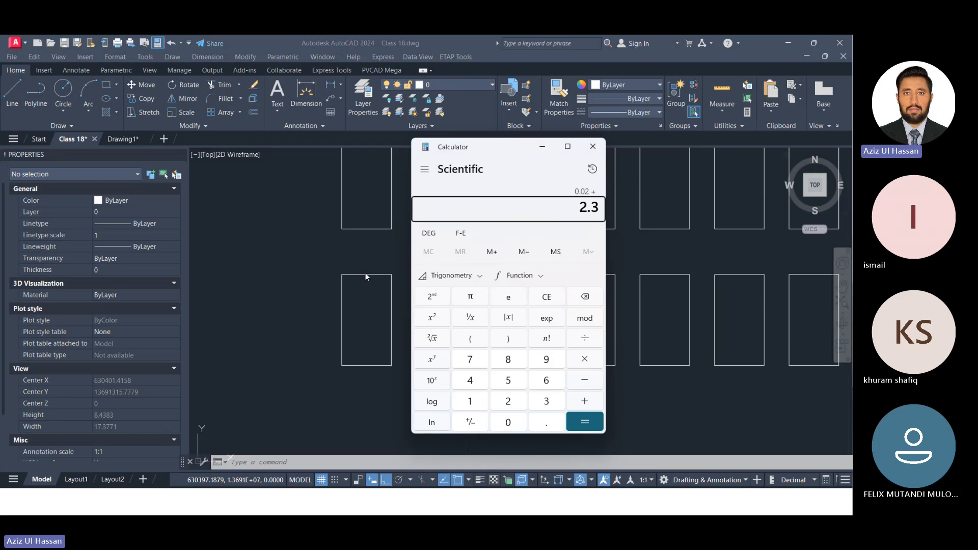
{"action": "type", "text": "82"}
{"action": "key", "text": "Return"}
{"action": "left_click", "coordinate": [546, 148]}
Select the module array, view it alongside Calculator, and set its row spacing to 2.402.
{"action": "left_click", "coordinate": [384, 229]}
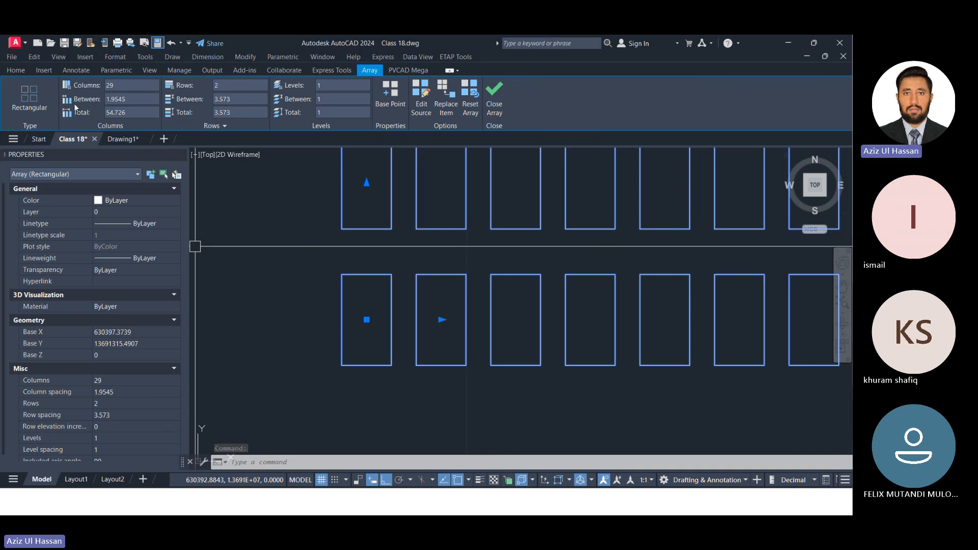
{"action": "left_click", "coordinate": [237, 101]}
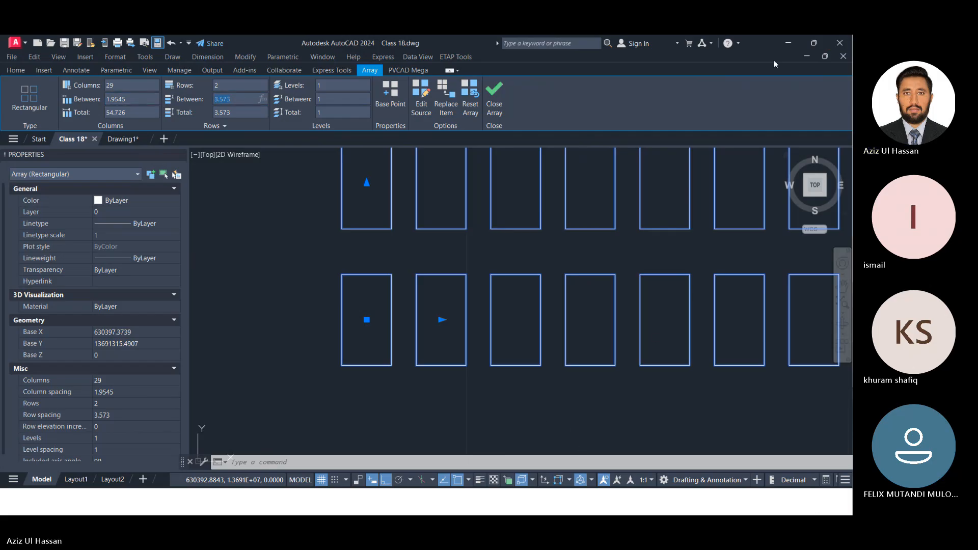
{"action": "left_click", "coordinate": [823, 57]}
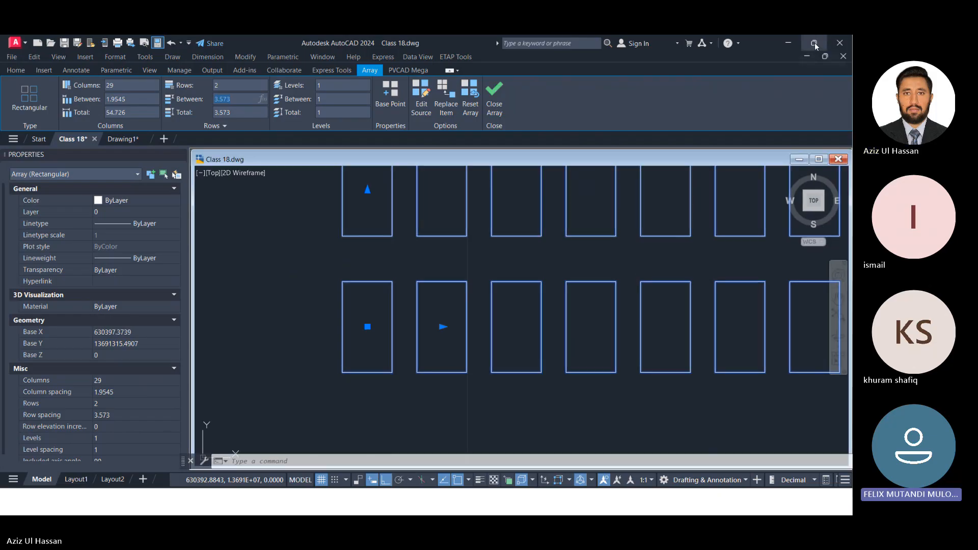
{"action": "left_click", "coordinate": [815, 43]}
{"action": "left_click", "coordinate": [637, 502]}
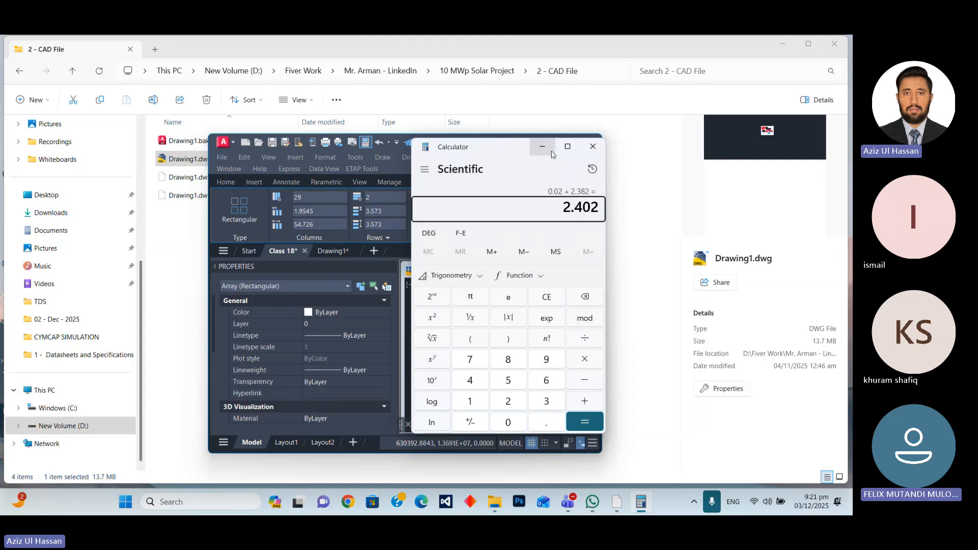
{"action": "left_click", "coordinate": [388, 210]}
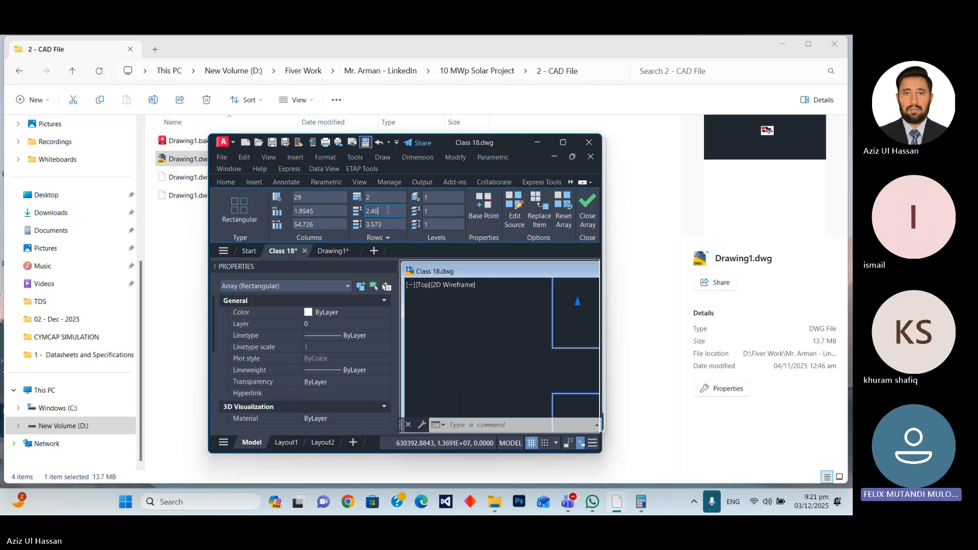
{"action": "key", "text": "Return"}
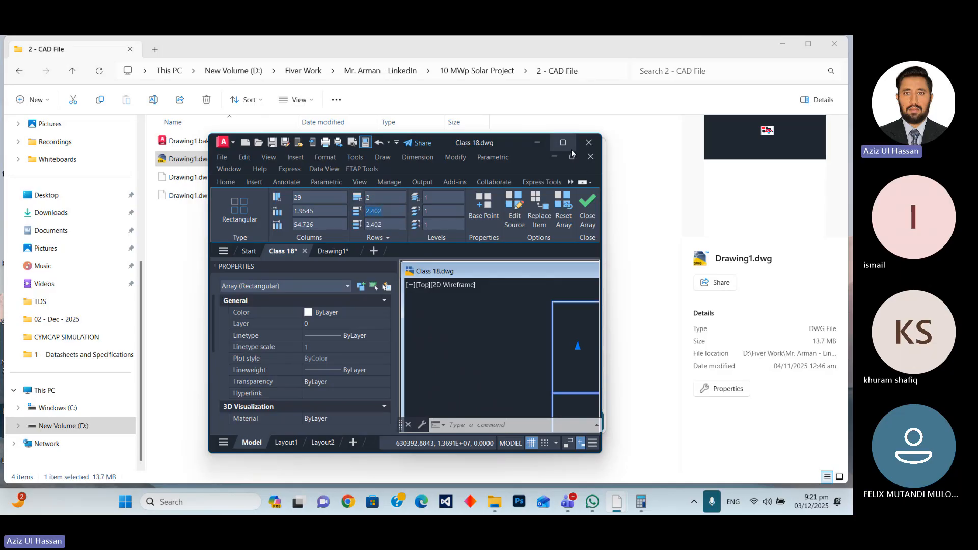
Maximize the AutoCAD window again and clear the selection of the module array.
{"action": "mouse_move", "coordinate": [571, 149]}
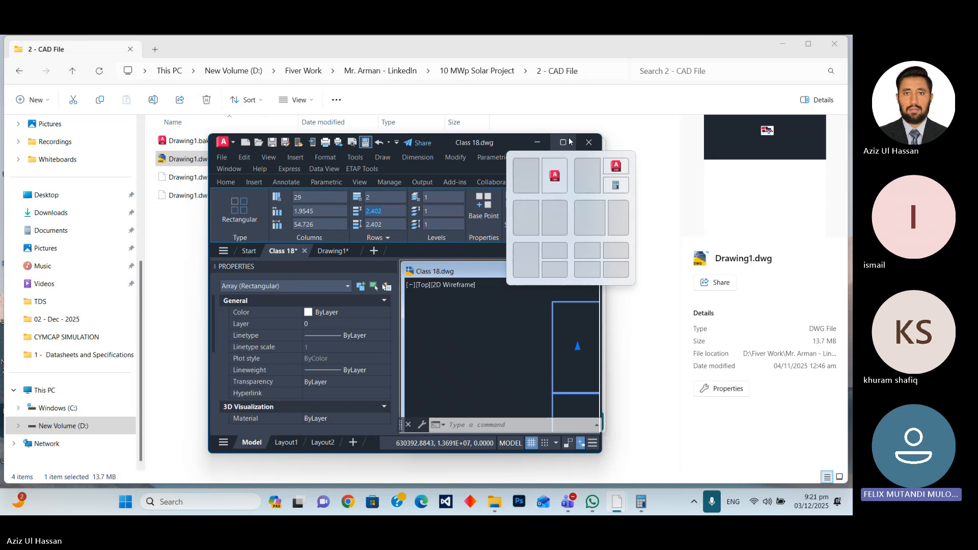
{"action": "left_click", "coordinate": [563, 143]}
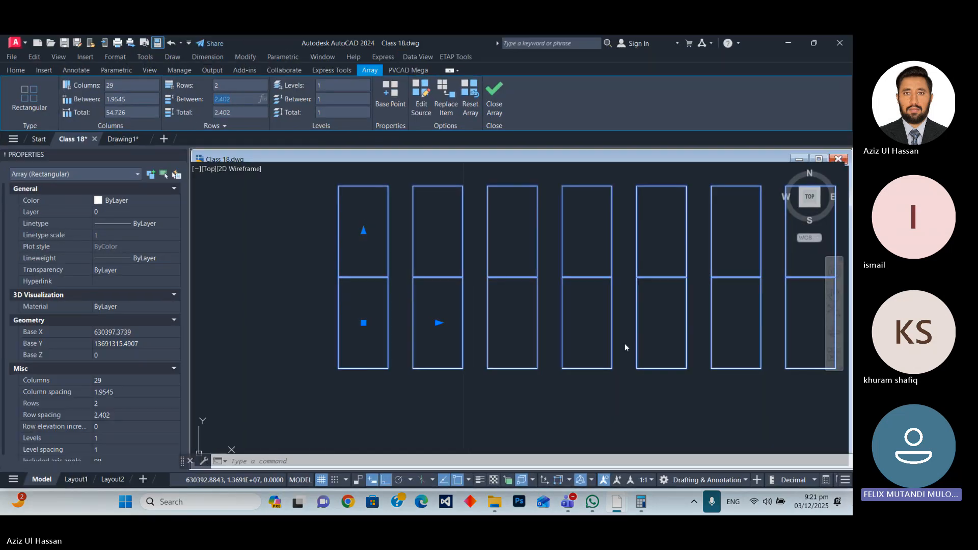
{"action": "left_click", "coordinate": [401, 290]}
{"action": "left_click", "coordinate": [406, 363]}
{"action": "key", "text": "Escape"}
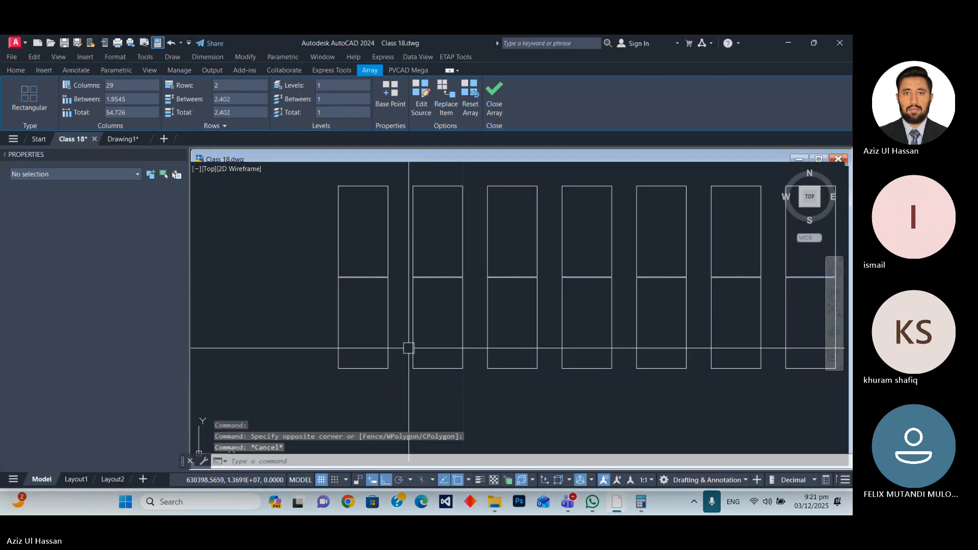
{"action": "left_click", "coordinate": [788, 43]}
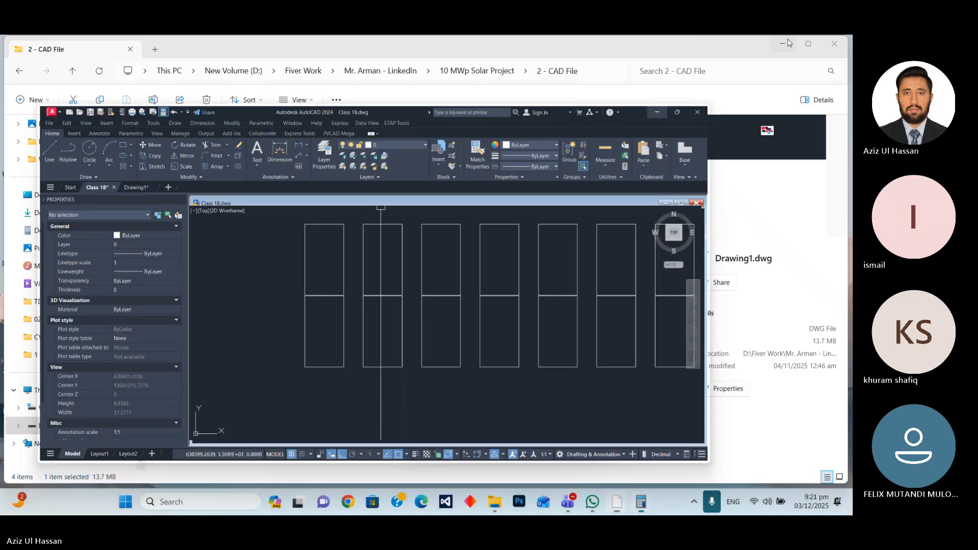
{"action": "mouse_move", "coordinate": [569, 504]}
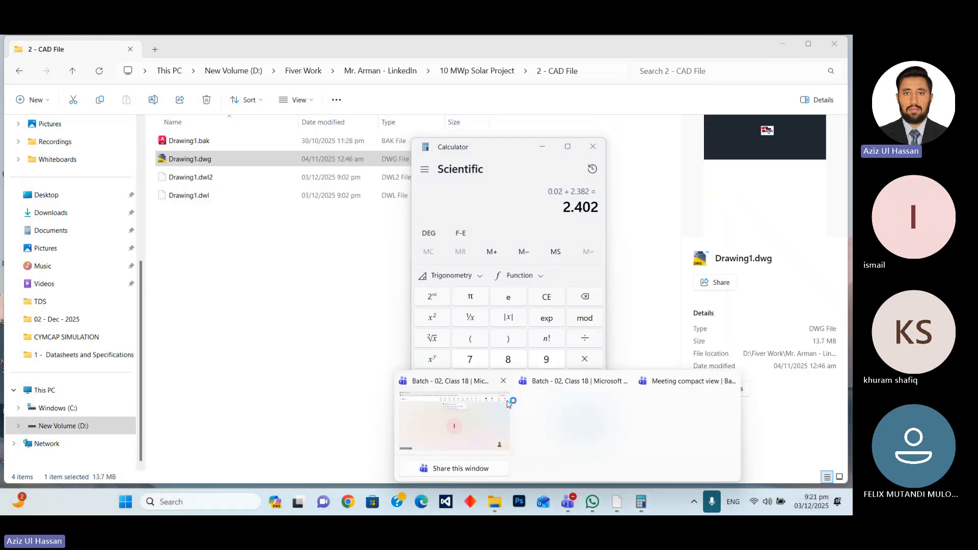
{"action": "left_click", "coordinate": [498, 416]}
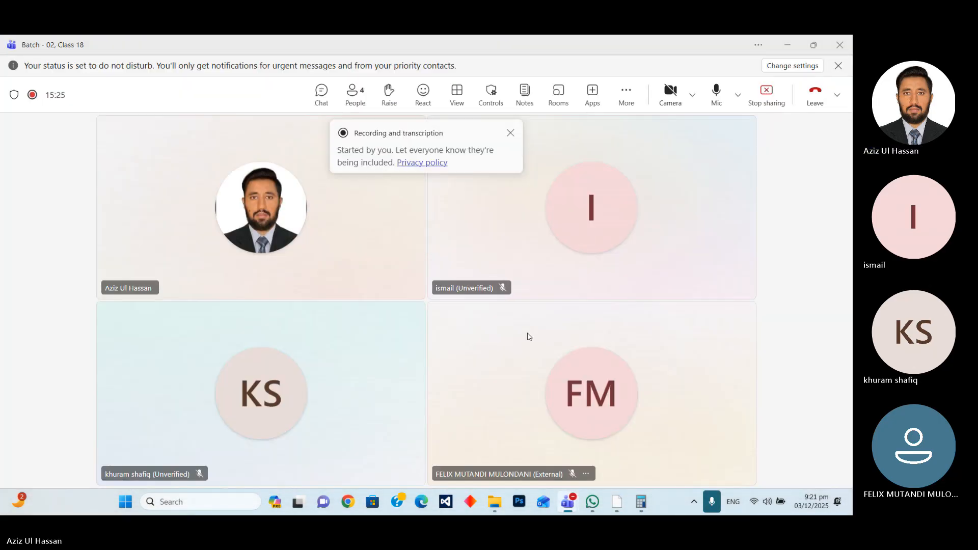
{"action": "left_click", "coordinate": [787, 46]}
Switch to Calculator, work out the column spacing as 0.02 + 1.303, and return to the maximized Class 18 drawing in AutoCAD.
{"action": "mouse_move", "coordinate": [642, 503]}
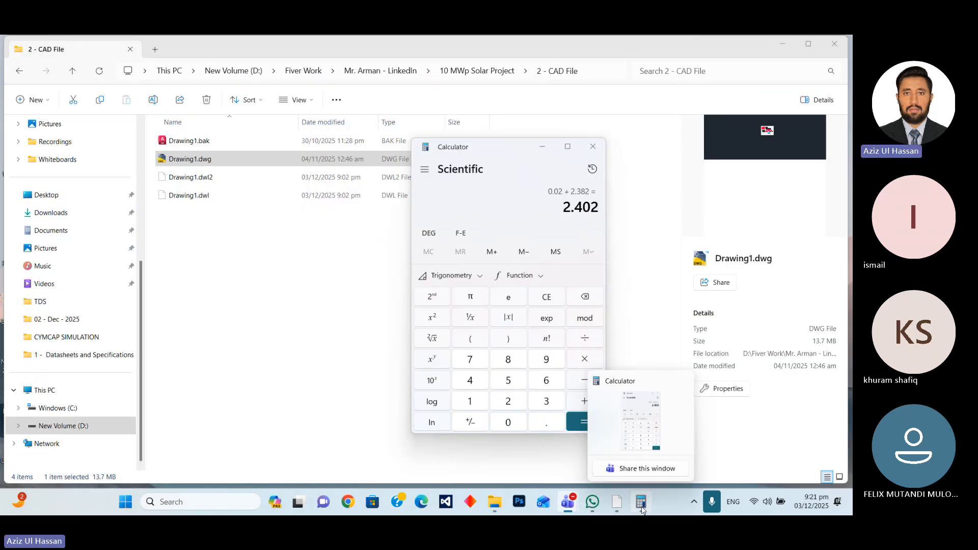
{"action": "left_click", "coordinate": [532, 222]}
{"action": "key", "text": "Escape"}
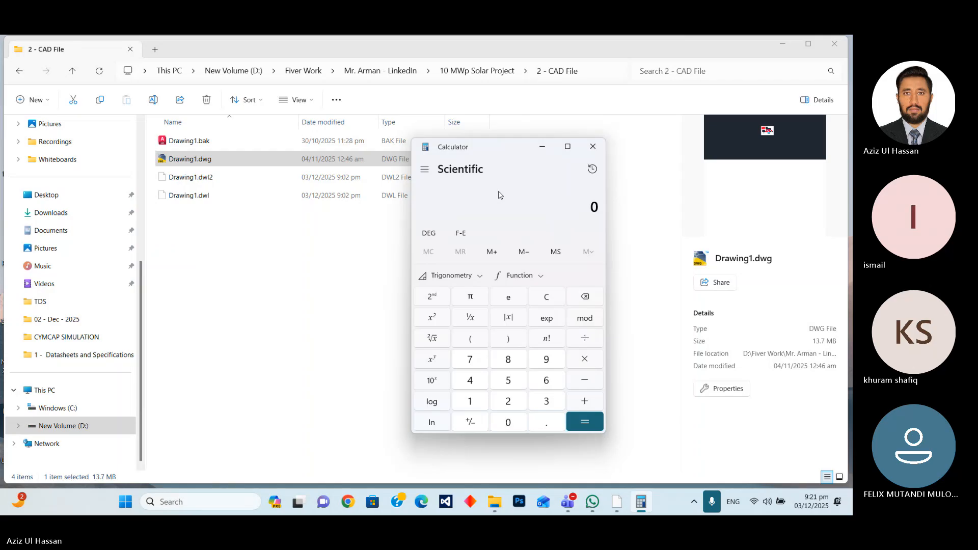
{"action": "type", "text": "."}
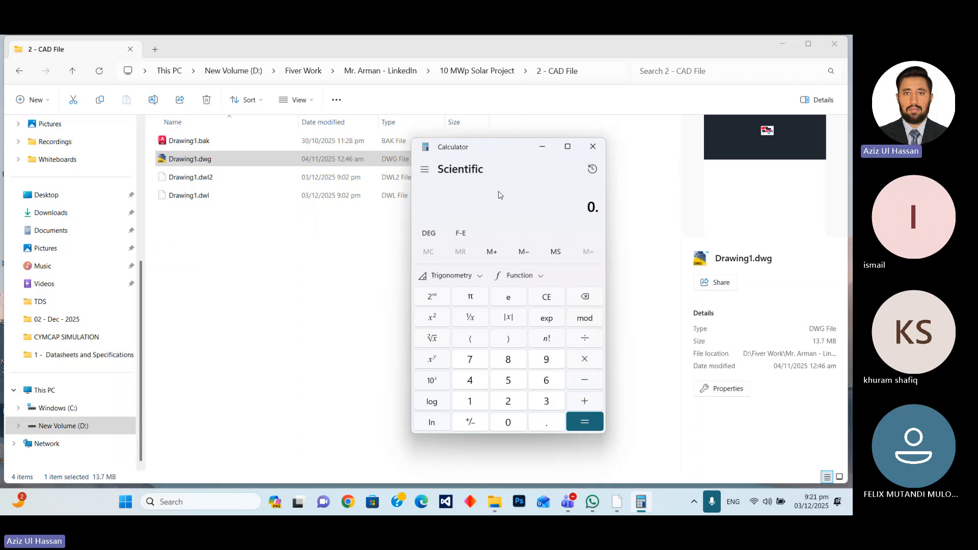
{"action": "type", "text": "02 + 1.303"}
{"action": "key", "text": "Return"}
{"action": "left_click", "coordinate": [542, 146]}
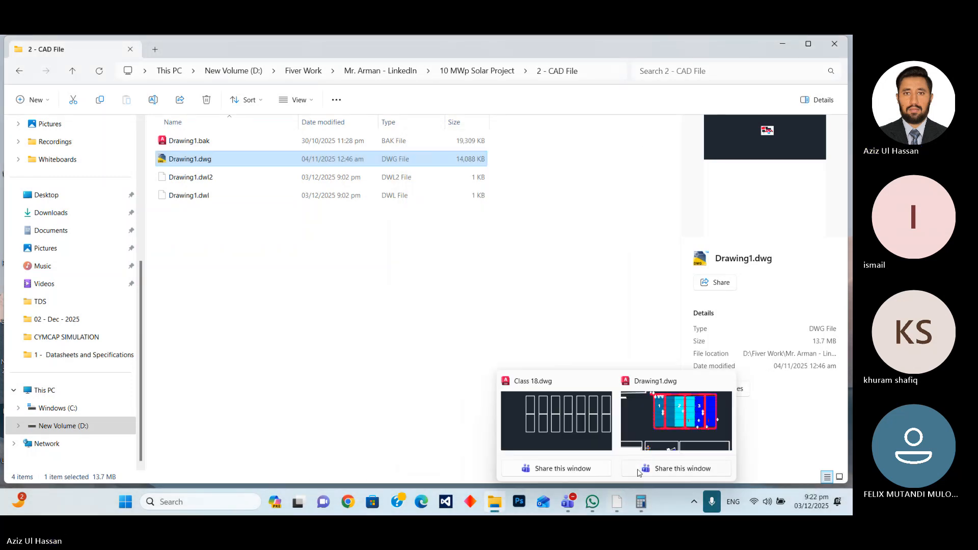
{"action": "left_click", "coordinate": [590, 433]}
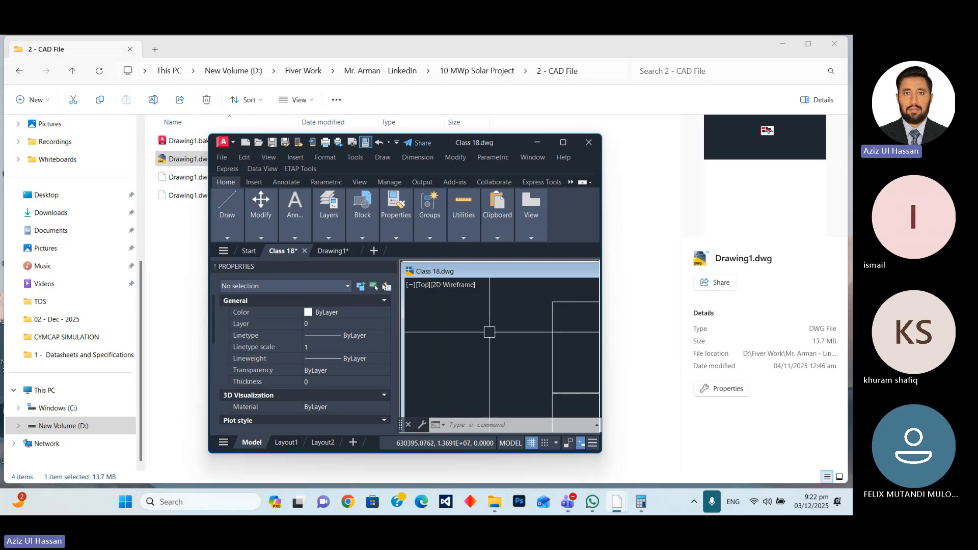
{"action": "left_click", "coordinate": [563, 144]}
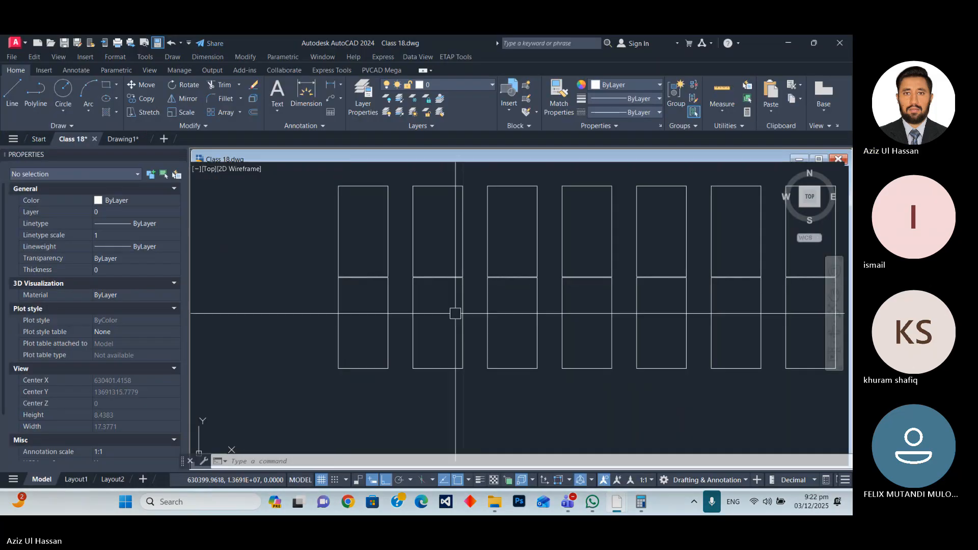
Set the module array's column spacing to 1.323 and clear the selection.
{"action": "left_click", "coordinate": [441, 278]}
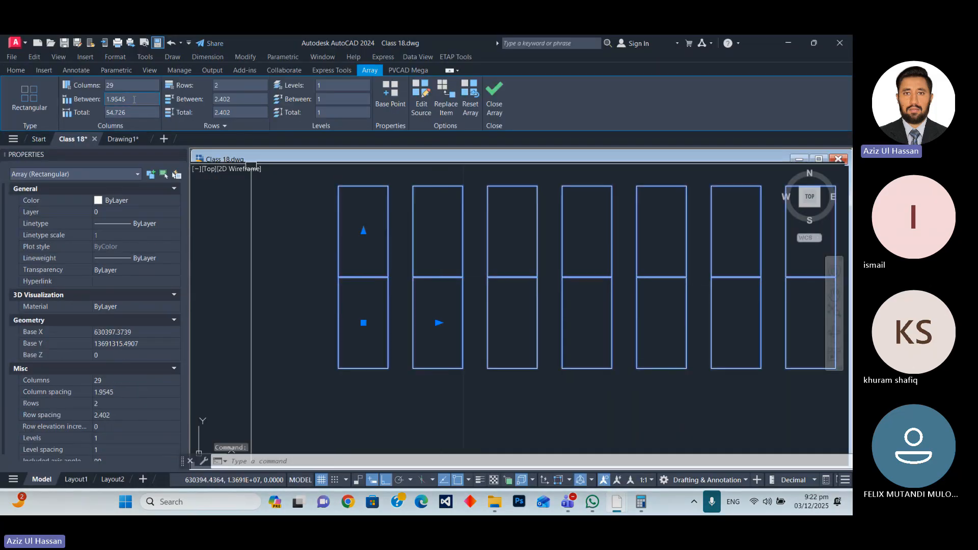
{"action": "left_click", "coordinate": [134, 99]}
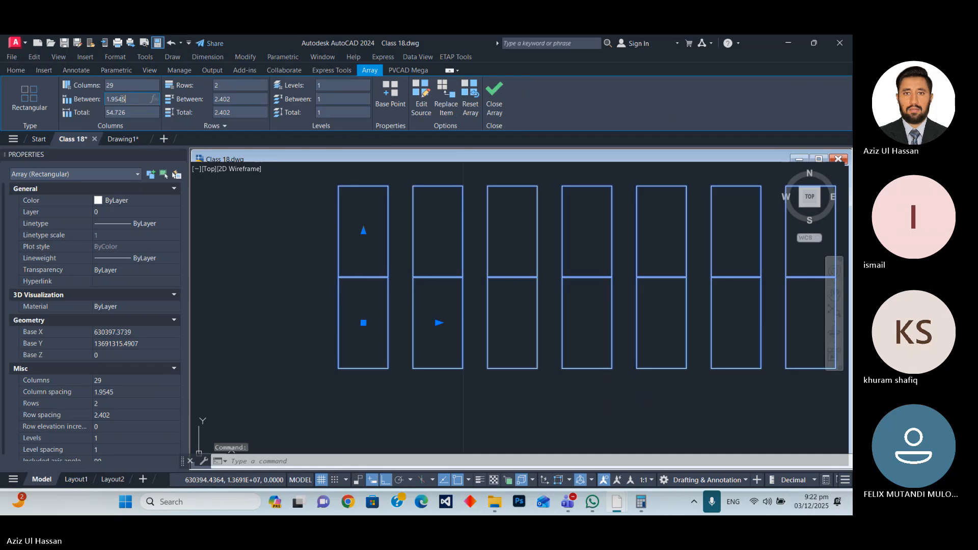
{"action": "left_click_drag", "start_coordinate": [122, 99], "coordinate": [108, 100]}
{"action": "type", "text": "1.303"}
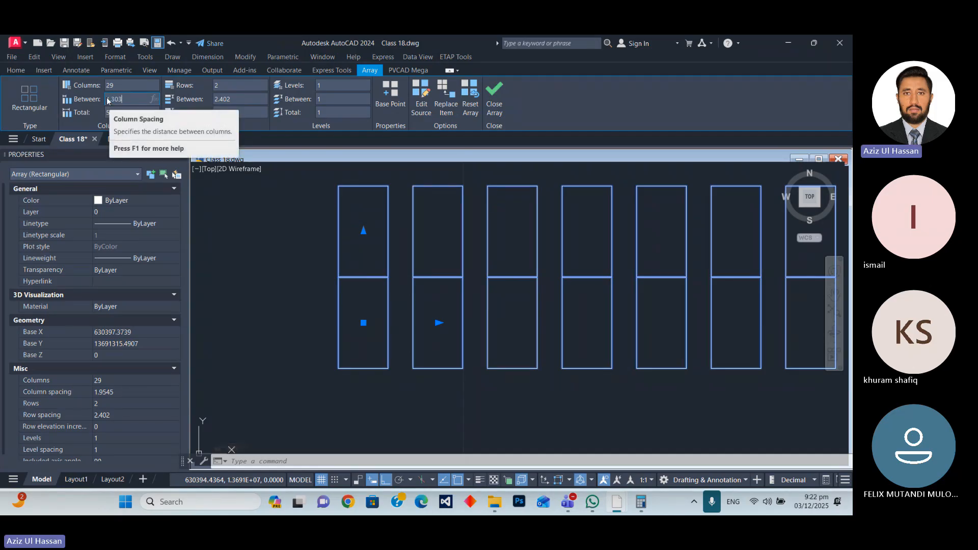
{"action": "key", "text": "BackSpace"}
{"action": "key", "text": "BackSpace"}
{"action": "key", "text": "Return"}
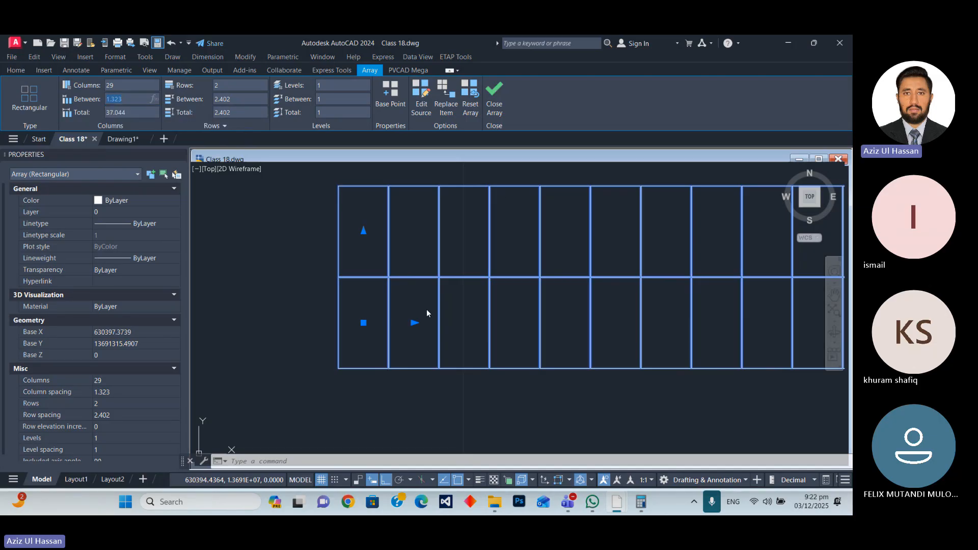
{"action": "scroll", "coordinate": [230, 278], "scroll_direction": "down", "scroll_amount": 5}
{"action": "key", "text": "Escape"}
Examine the full length of the module table and the gaps between its modules, leaving nothing selected.
{"action": "scroll", "coordinate": [461, 272], "scroll_direction": "up", "scroll_amount": 10}
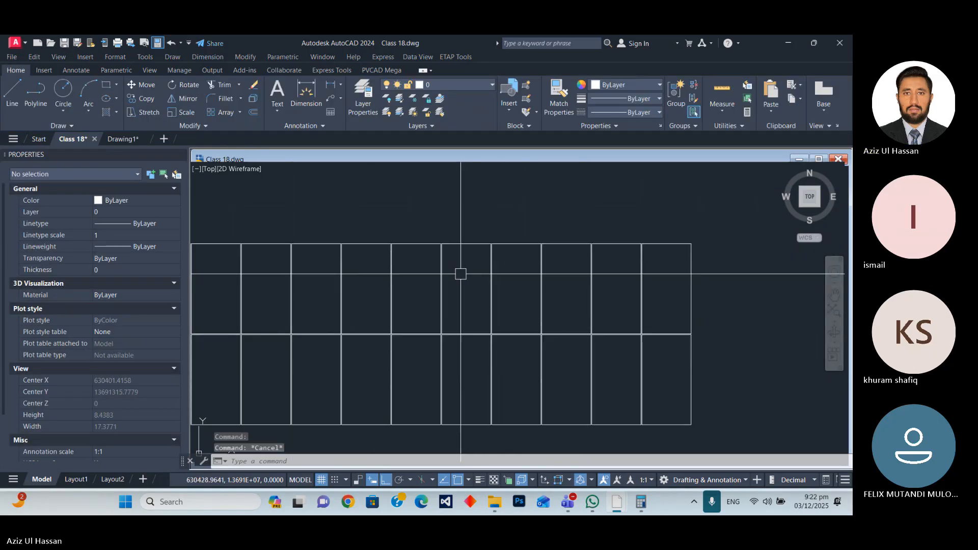
{"action": "scroll", "coordinate": [405, 255], "scroll_direction": "down", "scroll_amount": 10}
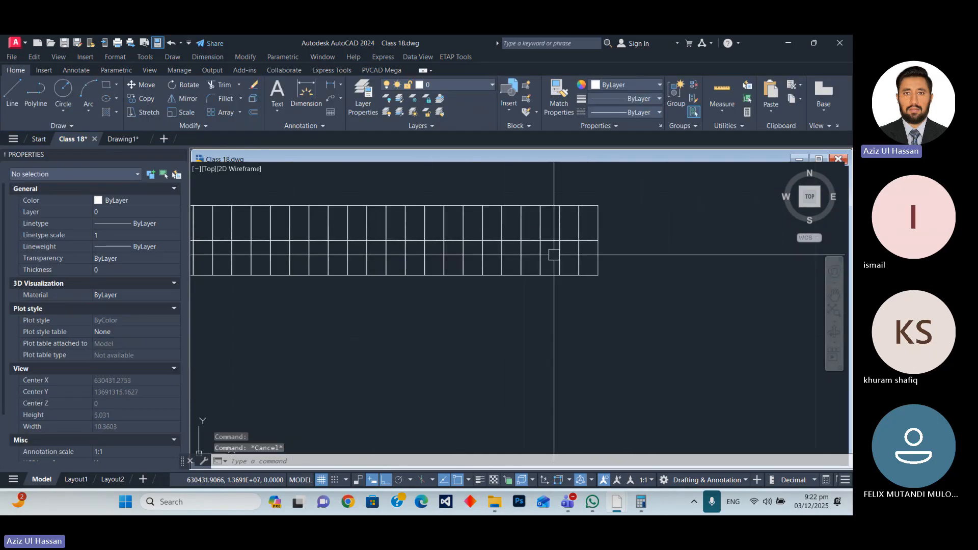
{"action": "scroll", "coordinate": [553, 255], "scroll_direction": "up", "scroll_amount": 3}
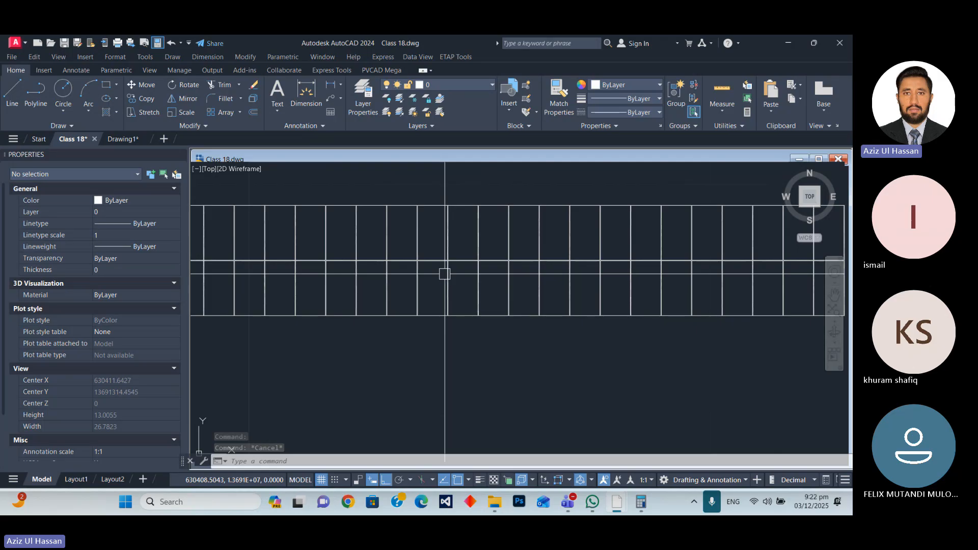
{"action": "scroll", "coordinate": [445, 274], "scroll_direction": "down", "scroll_amount": 4}
{"action": "left_click", "coordinate": [422, 269]}
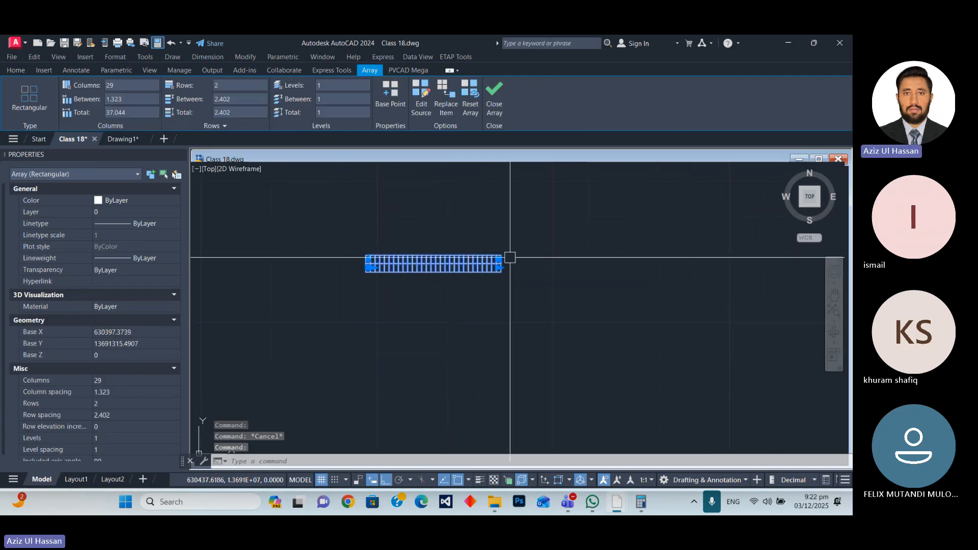
{"action": "scroll", "coordinate": [510, 257], "scroll_direction": "up", "scroll_amount": 2}
{"action": "scroll", "coordinate": [442, 299], "scroll_direction": "up", "scroll_amount": 6}
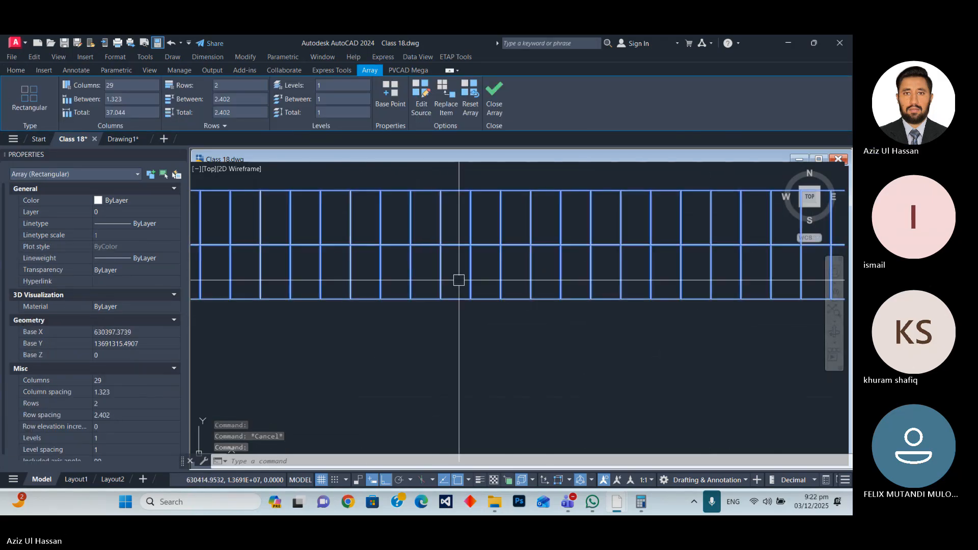
{"action": "scroll", "coordinate": [463, 291], "scroll_direction": "down", "scroll_amount": 8}
{"action": "key", "text": "Escape"}
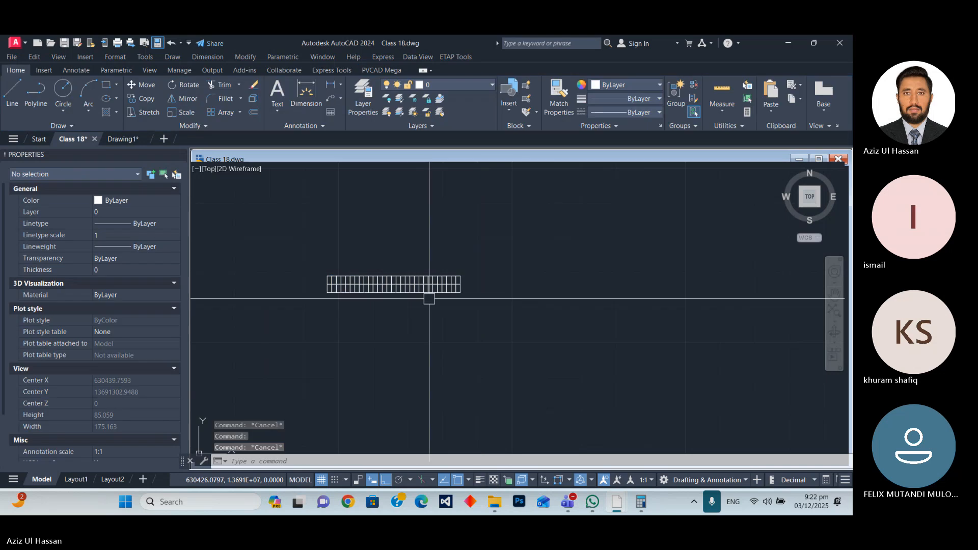
Copy the whole module array straight up by about 366 units, using its lower-left corner as base point.
{"action": "left_click", "coordinate": [481, 328]}
{"action": "left_click", "coordinate": [300, 225]}
{"action": "scroll", "coordinate": [384, 297], "scroll_direction": "down", "scroll_amount": 7}
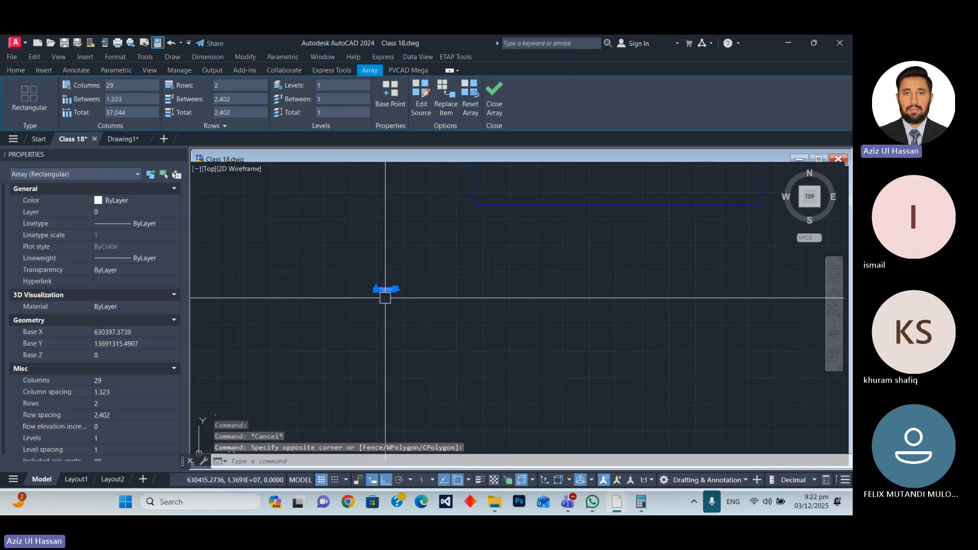
{"action": "scroll", "coordinate": [482, 347], "scroll_direction": "down", "scroll_amount": 6}
{"action": "scroll", "coordinate": [482, 347], "scroll_direction": "up", "scroll_amount": 5}
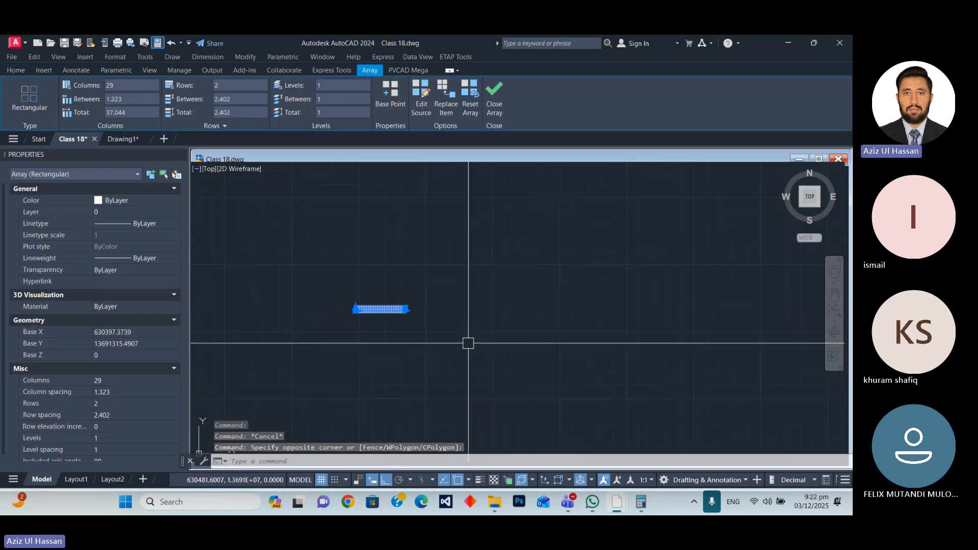
{"action": "type", "text": "p"}
{"action": "key", "text": "Return"}
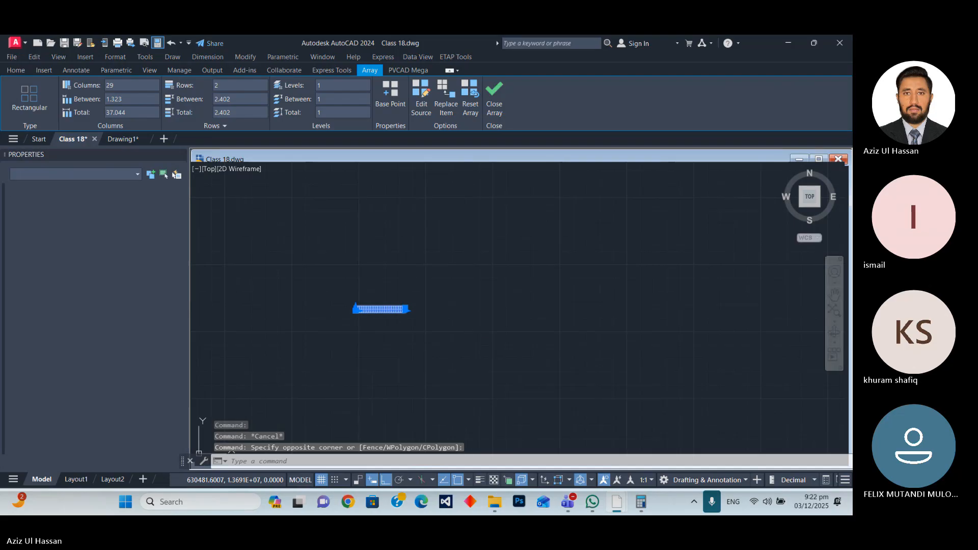
{"action": "scroll", "coordinate": [359, 311], "scroll_direction": "up", "scroll_amount": 6}
{"action": "scroll", "coordinate": [360, 311], "scroll_direction": "up", "scroll_amount": 4}
{"action": "left_click", "coordinate": [391, 299]}
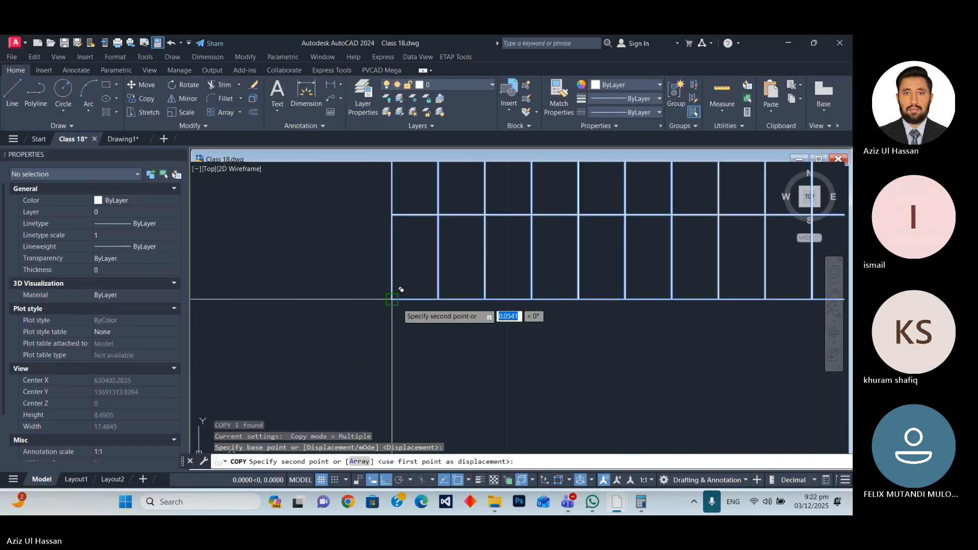
{"action": "scroll", "coordinate": [286, 351], "scroll_direction": "down", "scroll_amount": 17}
{"action": "scroll", "coordinate": [361, 275], "scroll_direction": "up", "scroll_amount": 10}
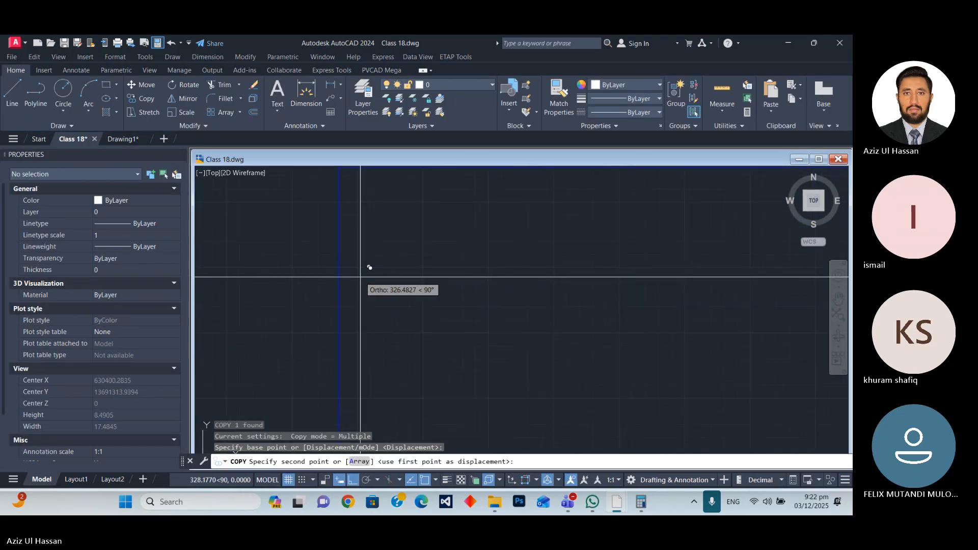
{"action": "scroll", "coordinate": [367, 297], "scroll_direction": "down", "scroll_amount": 10}
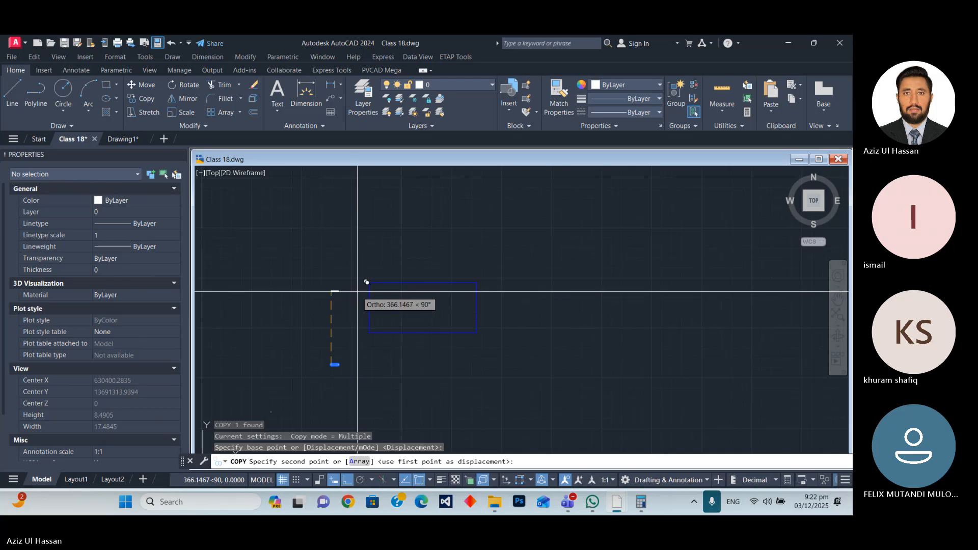
{"action": "left_click", "coordinate": [357, 291]}
{"action": "key", "text": "Escape"}
Move the copied module table horizontally to the right, into the upper-left part of the blue fence rectangle.
{"action": "scroll", "coordinate": [334, 298], "scroll_direction": "up", "scroll_amount": 10}
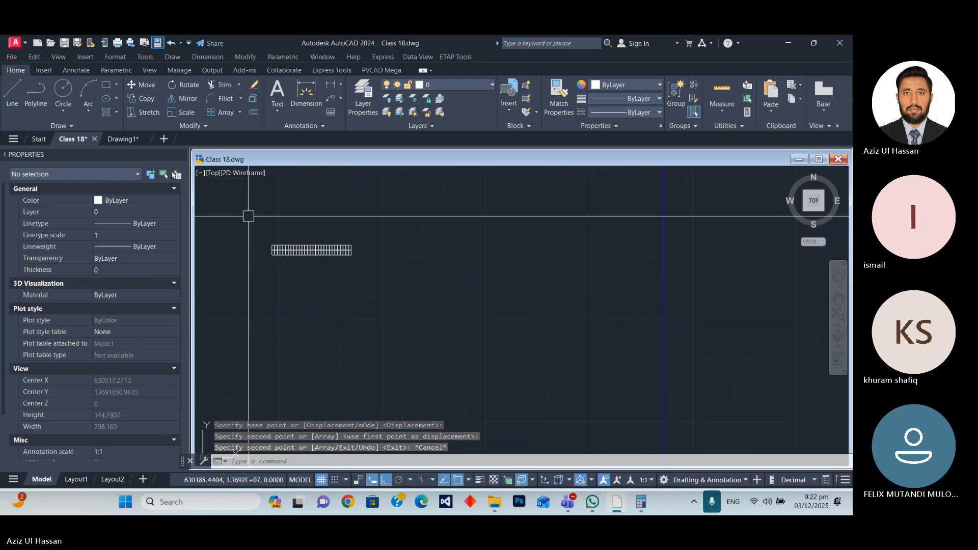
{"action": "left_click", "coordinate": [248, 216]}
{"action": "scroll", "coordinate": [367, 295], "scroll_direction": "down", "scroll_amount": 10}
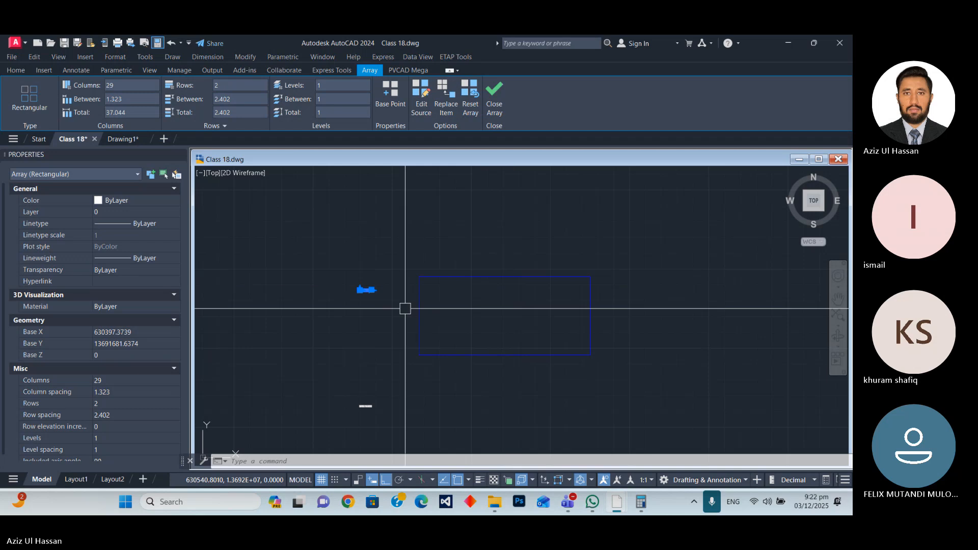
{"action": "type", "text": "m"}
{"action": "key", "text": "Return"}
{"action": "left_click", "coordinate": [377, 397]}
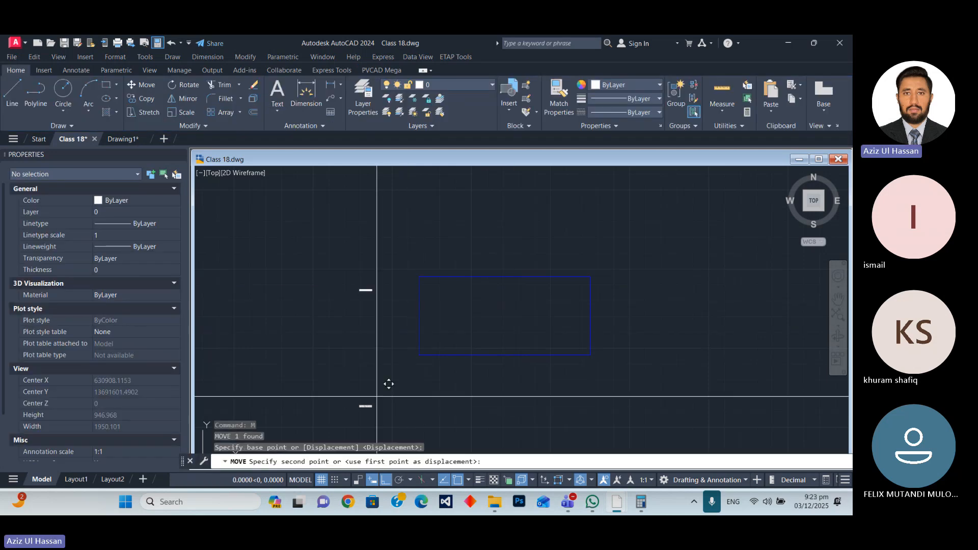
{"action": "left_click", "coordinate": [448, 396]}
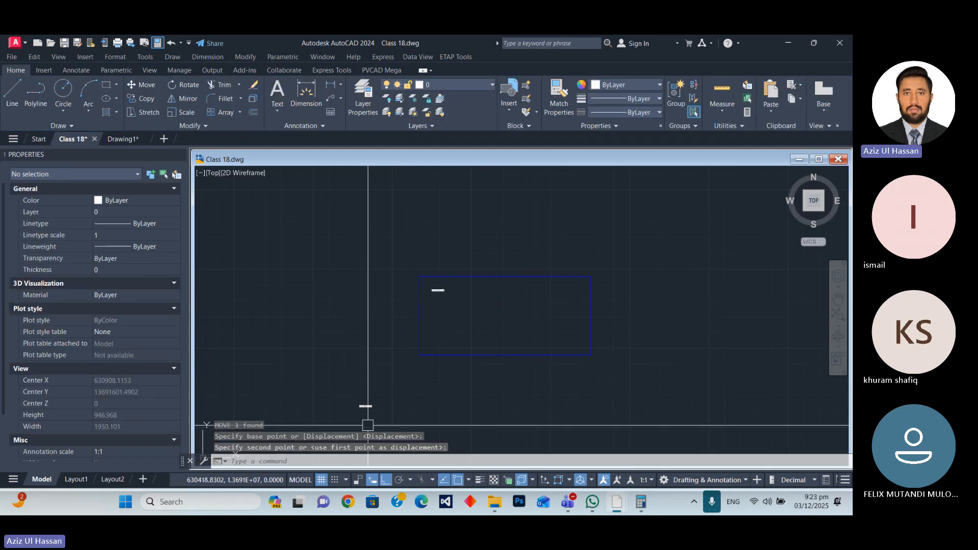
Highlight the PVcase Fence polyline to examine the site boundary around the module table, and clear the selection.
{"action": "scroll", "coordinate": [517, 266], "scroll_direction": "up", "scroll_amount": 5}
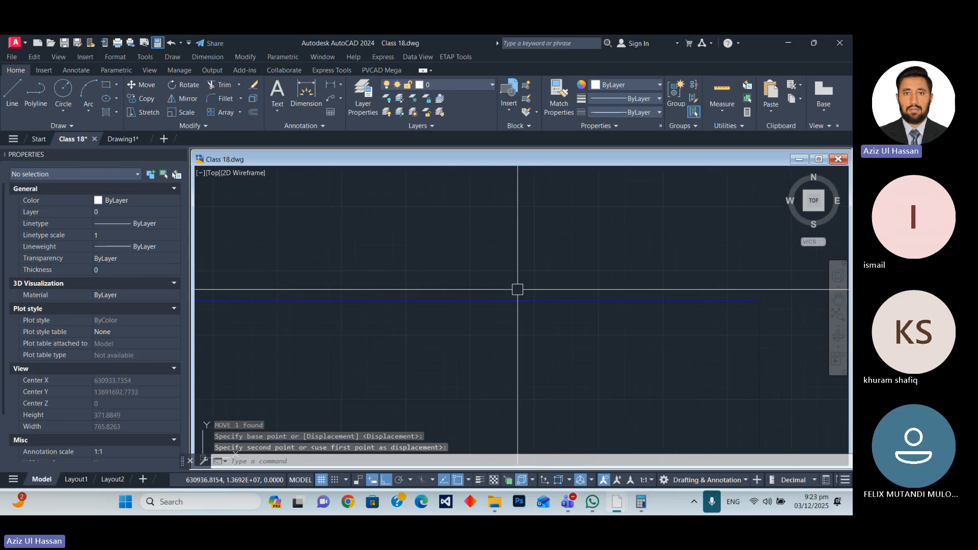
{"action": "left_click", "coordinate": [434, 301]}
{"action": "scroll", "coordinate": [443, 229], "scroll_direction": "down", "scroll_amount": 4}
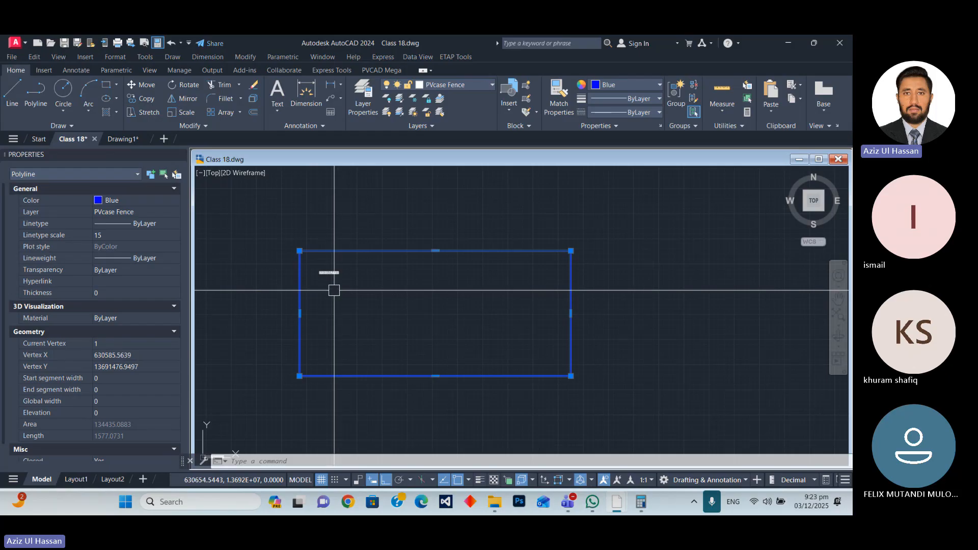
{"action": "key", "text": "Escape"}
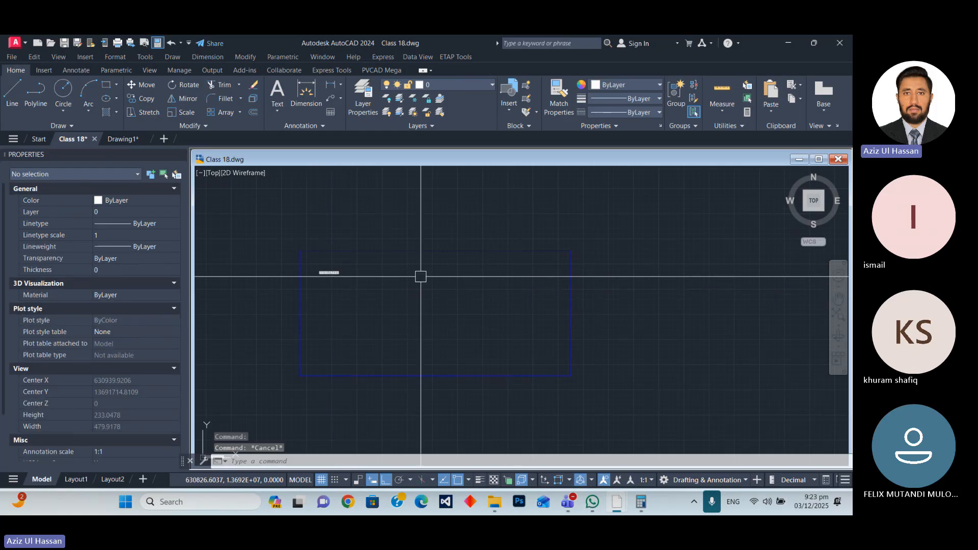
Try offsetting the PVcase Fence polyline 15 units inward, then undo the offset and leave the command.
{"action": "scroll", "coordinate": [463, 279], "scroll_direction": "up", "scroll_amount": 5}
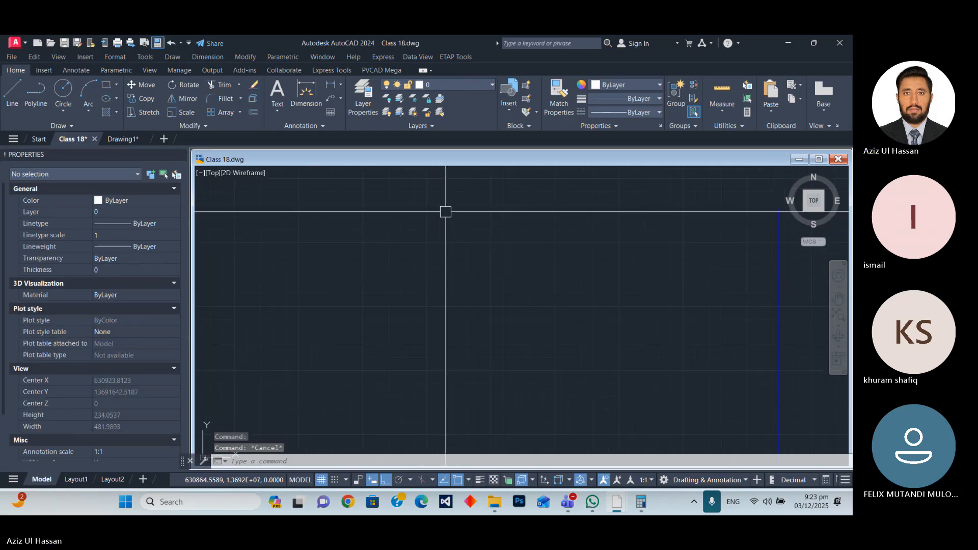
{"action": "left_click", "coordinate": [445, 209]}
{"action": "scroll", "coordinate": [461, 229], "scroll_direction": "down", "scroll_amount": 5}
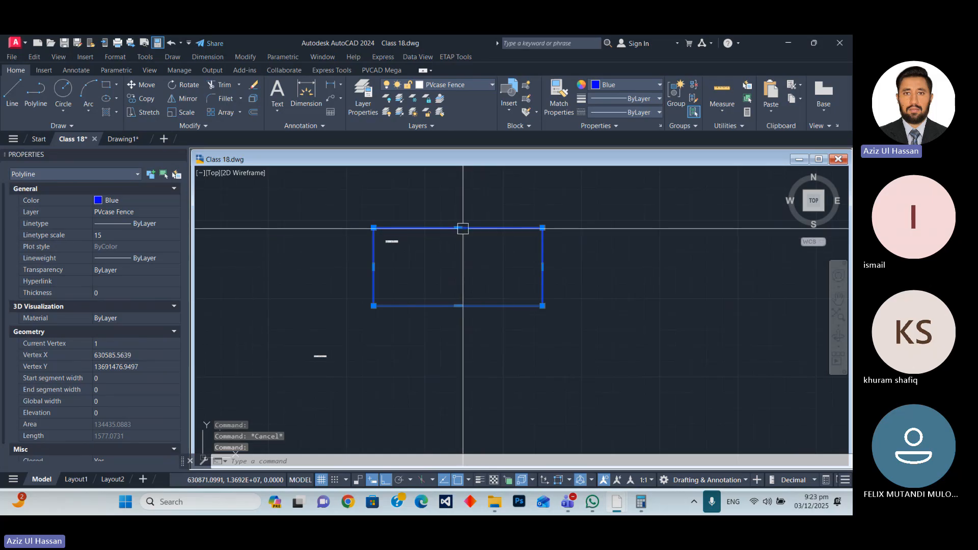
{"action": "scroll", "coordinate": [456, 225], "scroll_direction": "up", "scroll_amount": 4}
{"action": "scroll", "coordinate": [437, 265], "scroll_direction": "down", "scroll_amount": 2}
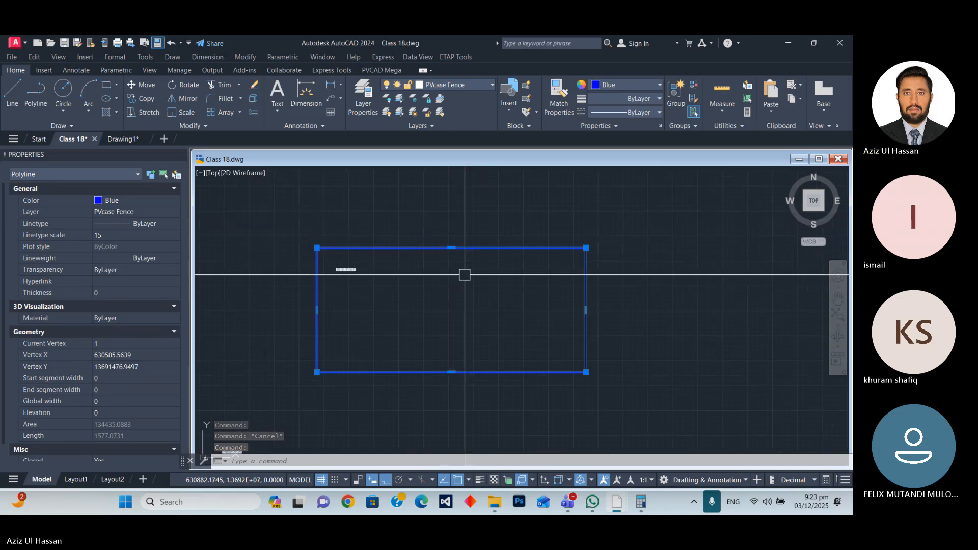
{"action": "type", "text": "o"}
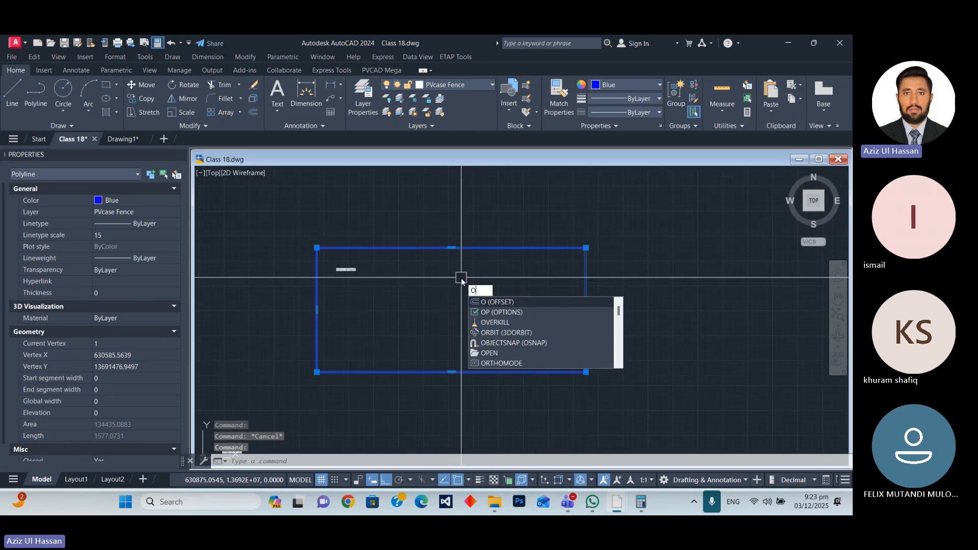
{"action": "key", "text": "Return"}
{"action": "type", "text": "15"}
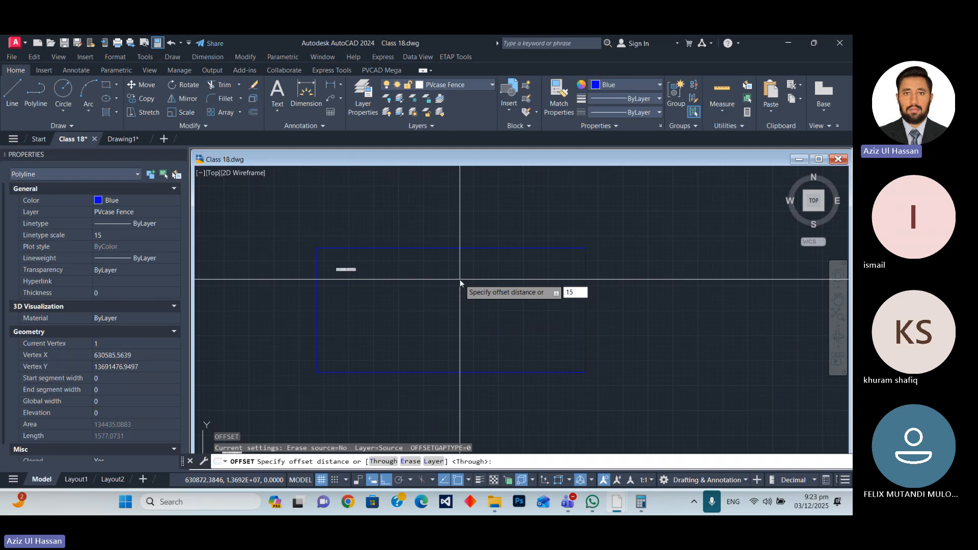
{"action": "key", "text": "Return"}
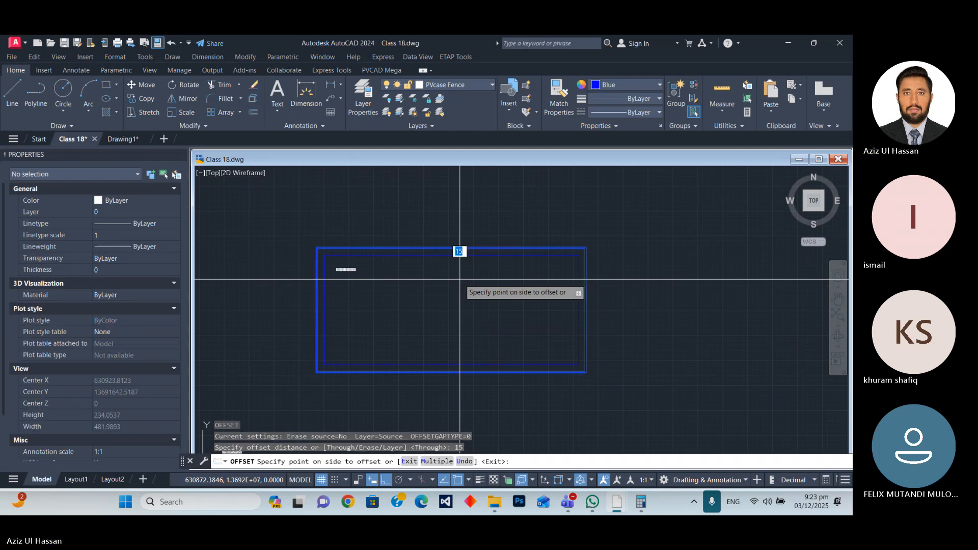
{"action": "left_click", "coordinate": [460, 279]}
{"action": "scroll", "coordinate": [350, 278], "scroll_direction": "up", "scroll_amount": 4}
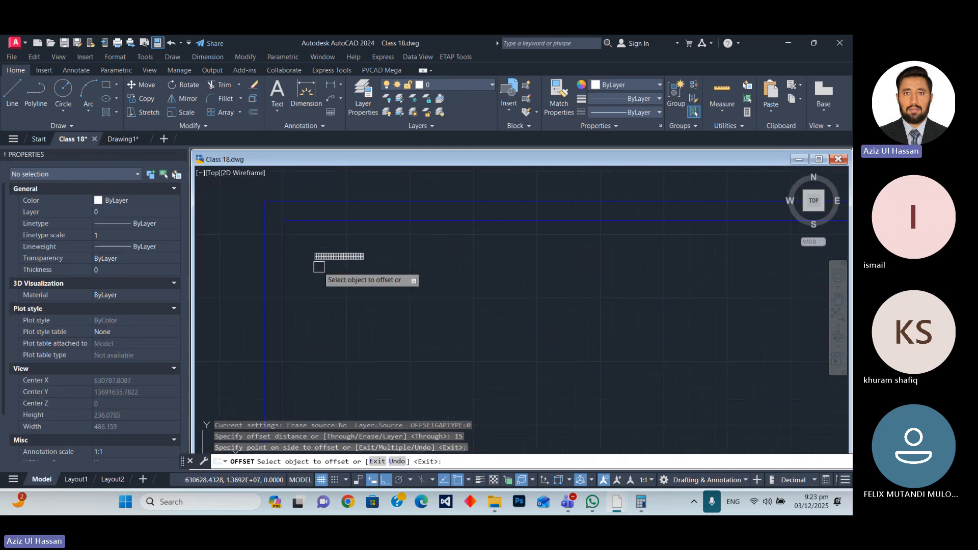
{"action": "scroll", "coordinate": [346, 258], "scroll_direction": "down", "scroll_amount": 4}
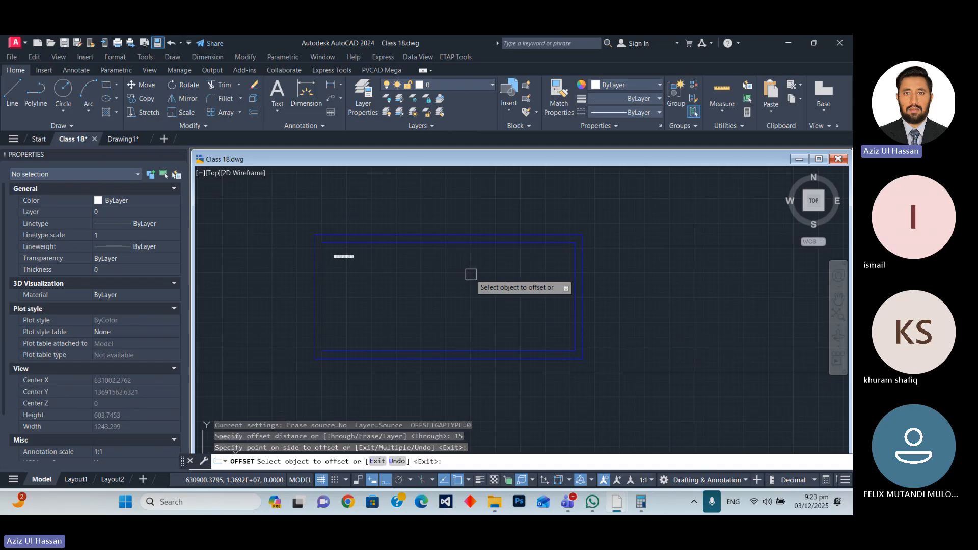
{"action": "key", "text": "ctrl+z"}
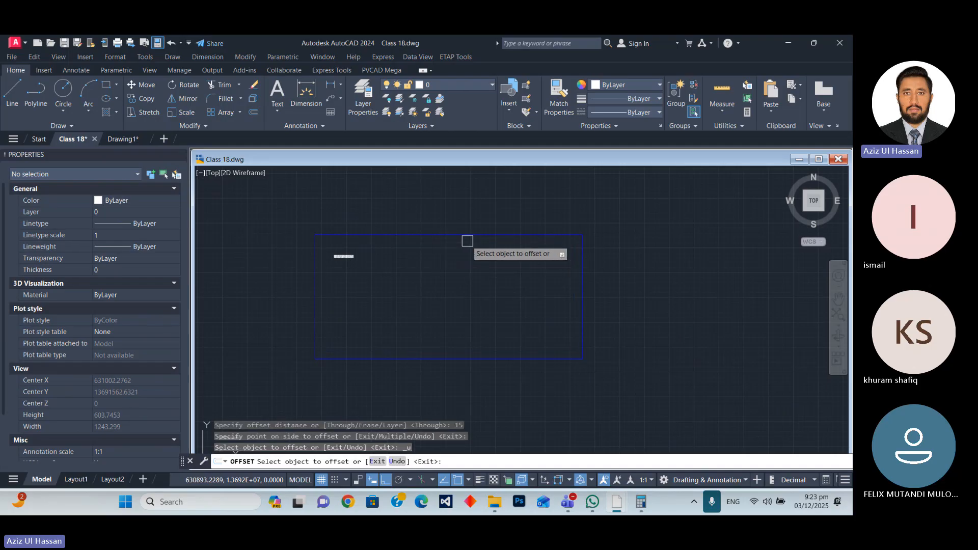
{"action": "key", "text": "Escape"}
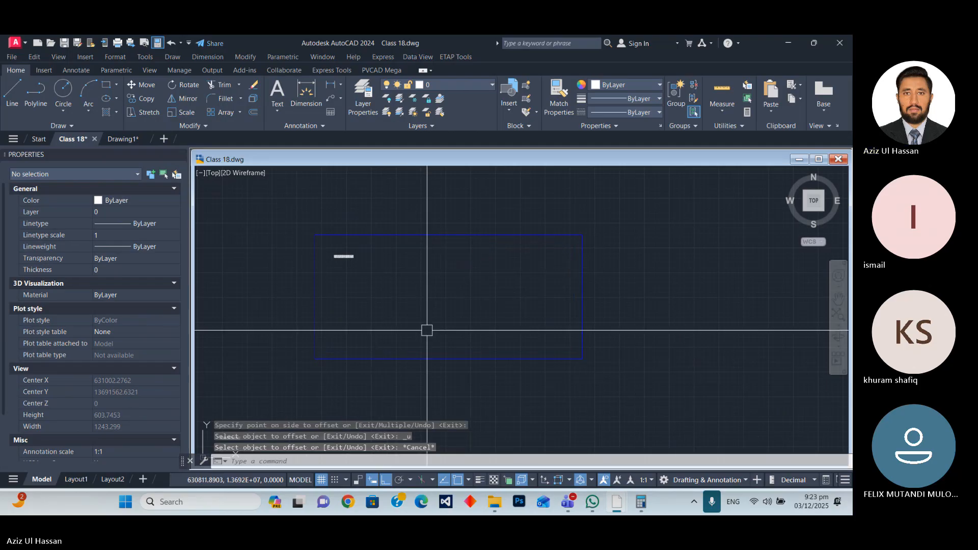
Offset the blue PVcase Fence rectangle 20 units inward and end the Offset command.
{"action": "type", "text": "o"}
{"action": "key", "text": "Return"}
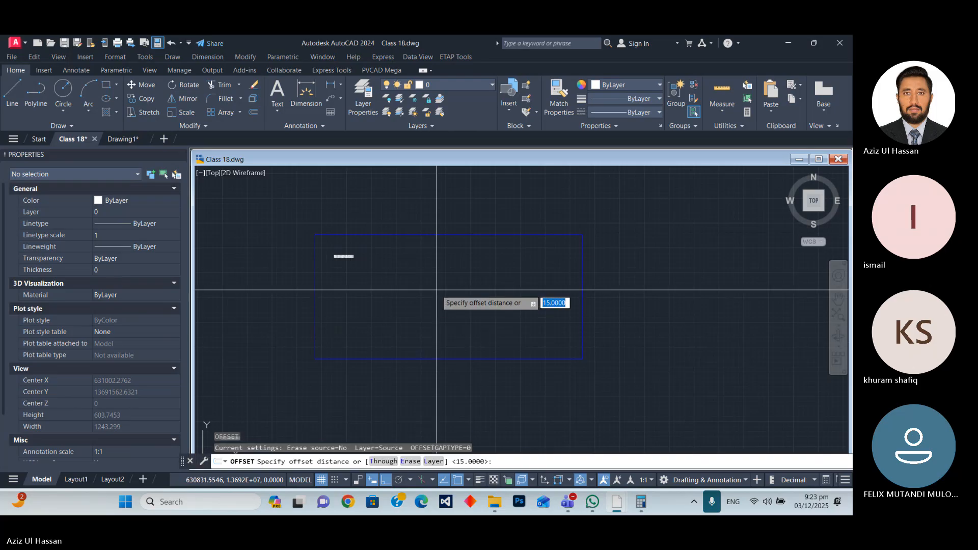
{"action": "type", "text": "0"}
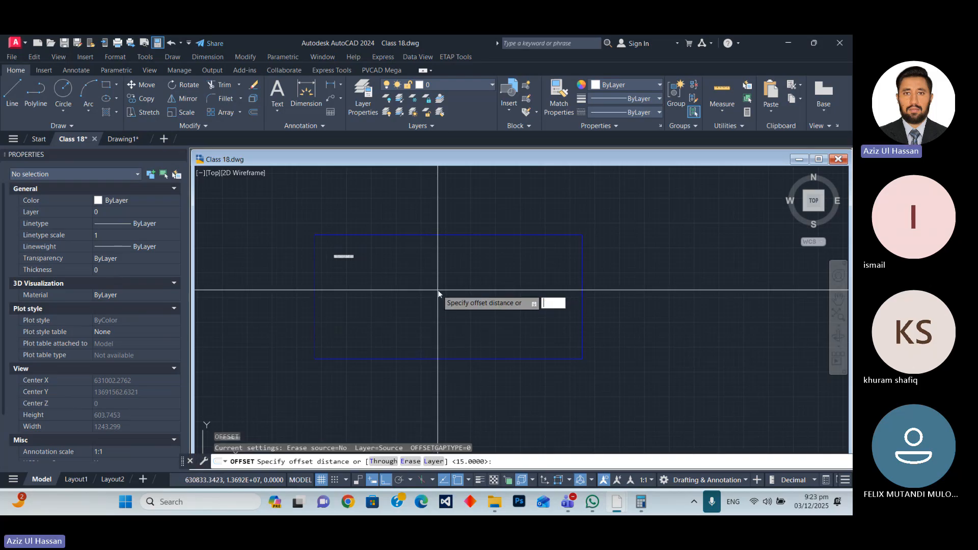
{"action": "key", "text": "Return"}
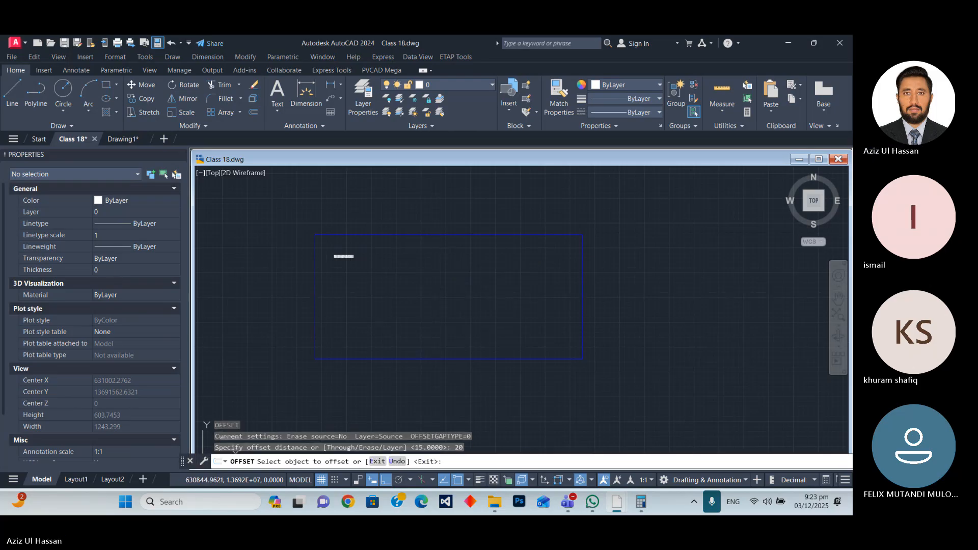
{"action": "left_click", "coordinate": [438, 235]}
{"action": "left_click", "coordinate": [435, 281]}
{"action": "scroll", "coordinate": [340, 257], "scroll_direction": "up", "scroll_amount": 6}
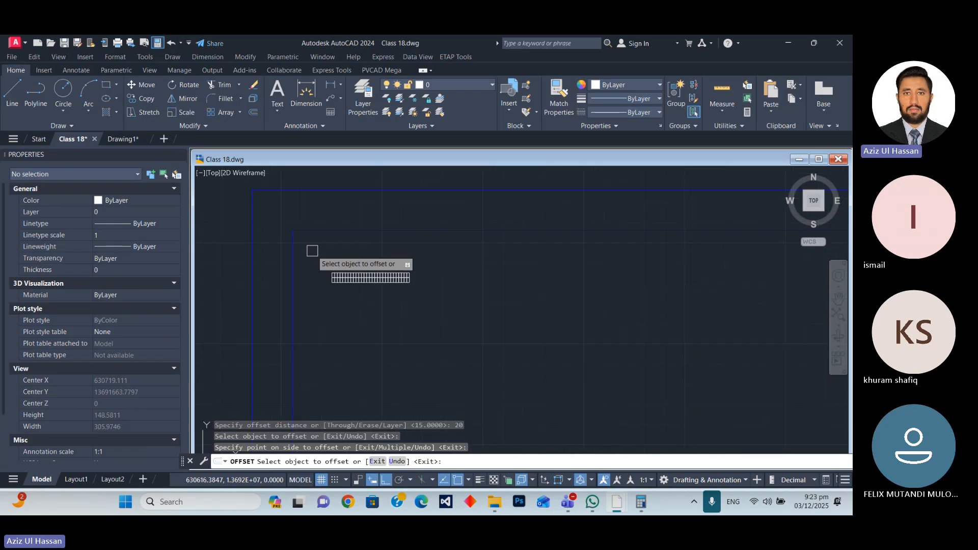
{"action": "scroll", "coordinate": [339, 220], "scroll_direction": "down", "scroll_amount": 6}
{"action": "key", "text": "Escape"}
{"action": "scroll", "coordinate": [320, 218], "scroll_direction": "up", "scroll_amount": 5}
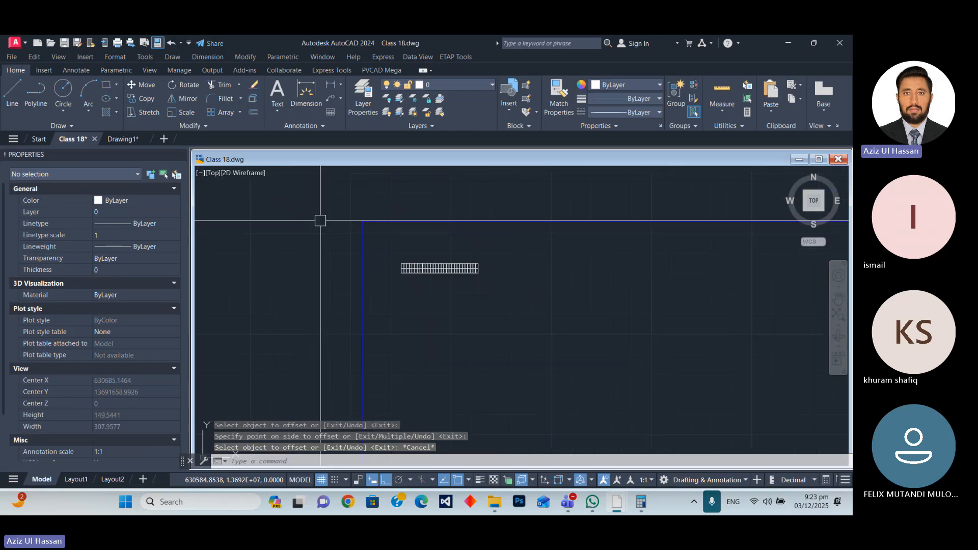
{"action": "scroll", "coordinate": [395, 270], "scroll_direction": "down", "scroll_amount": 5}
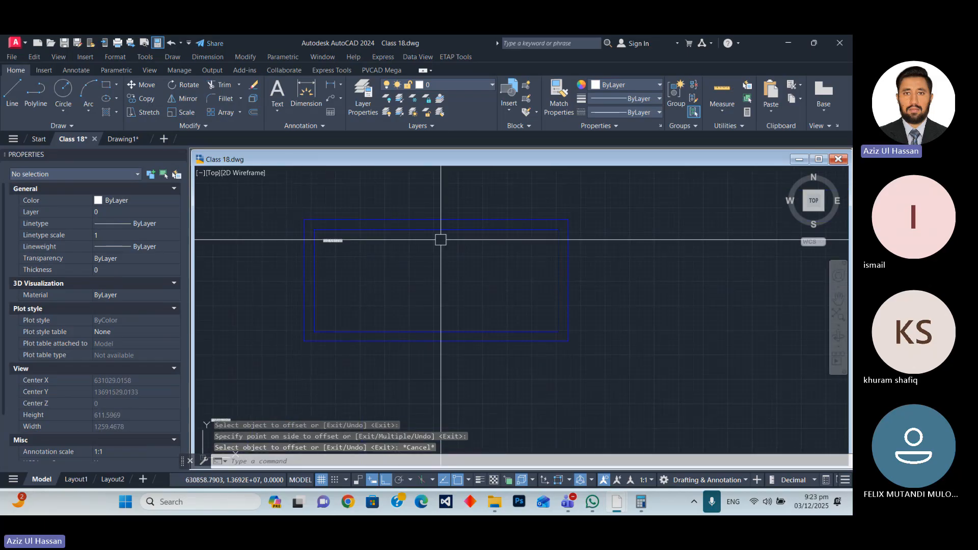
{"action": "scroll", "coordinate": [404, 240], "scroll_direction": "up", "scroll_amount": 2}
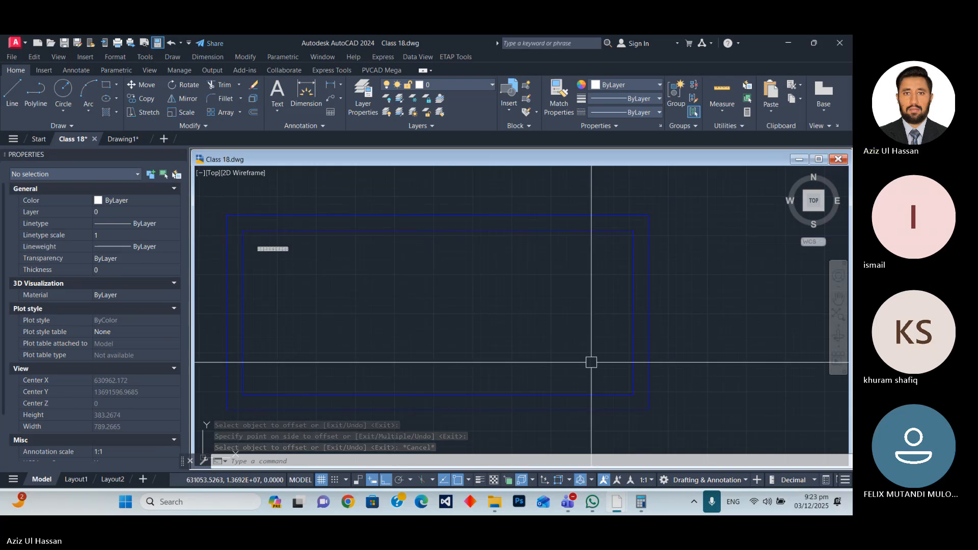
{"action": "scroll", "coordinate": [491, 321], "scroll_direction": "down", "scroll_amount": 2}
{"action": "scroll", "coordinate": [464, 320], "scroll_direction": "up", "scroll_amount": 2}
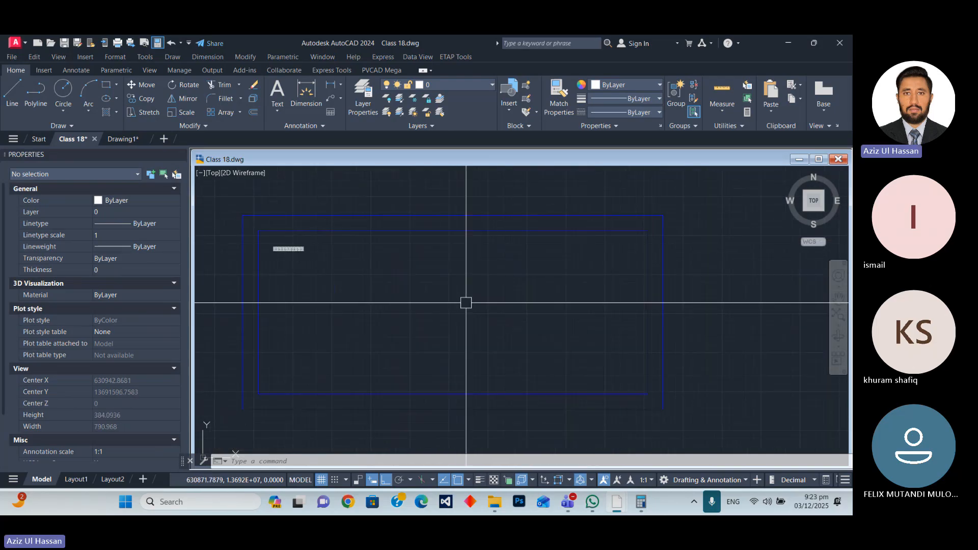
Move the 2 by 29 module table horizontally about 18 units to the left, just inside the inner boundary's left edge.
{"action": "scroll", "coordinate": [306, 290], "scroll_direction": "up", "scroll_amount": 6}
{"action": "left_click", "coordinate": [300, 285]}
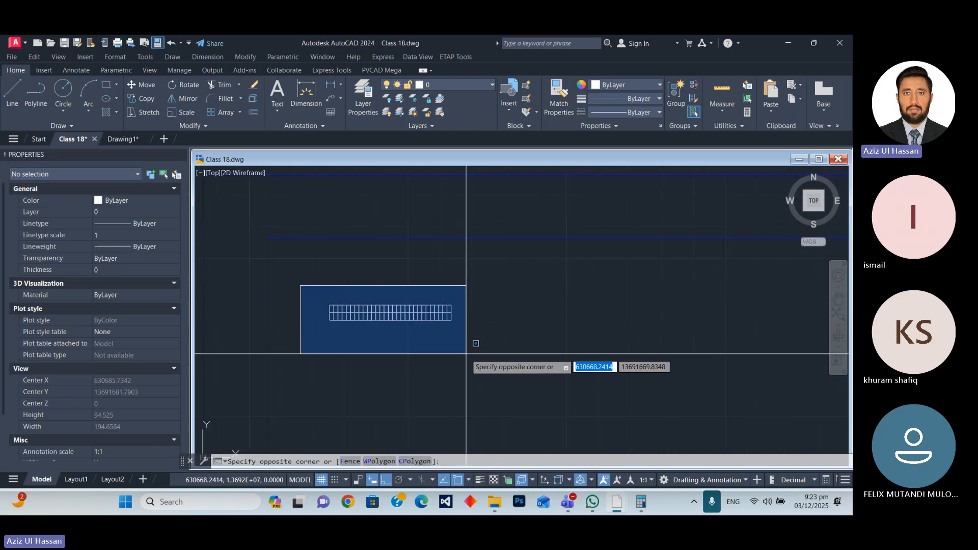
{"action": "left_click", "coordinate": [464, 356]}
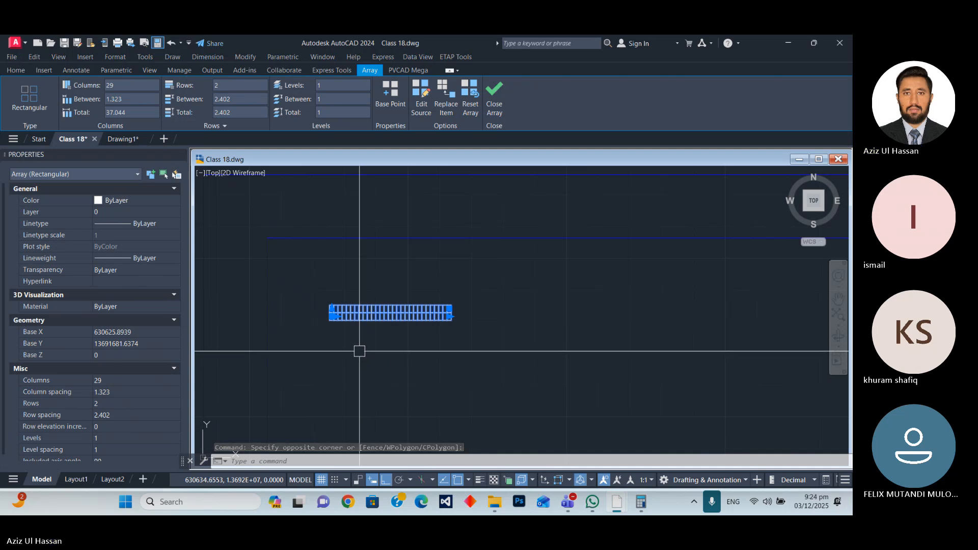
{"action": "type", "text": "m"}
{"action": "key", "text": "Return"}
{"action": "scroll", "coordinate": [329, 304], "scroll_direction": "up", "scroll_amount": 6}
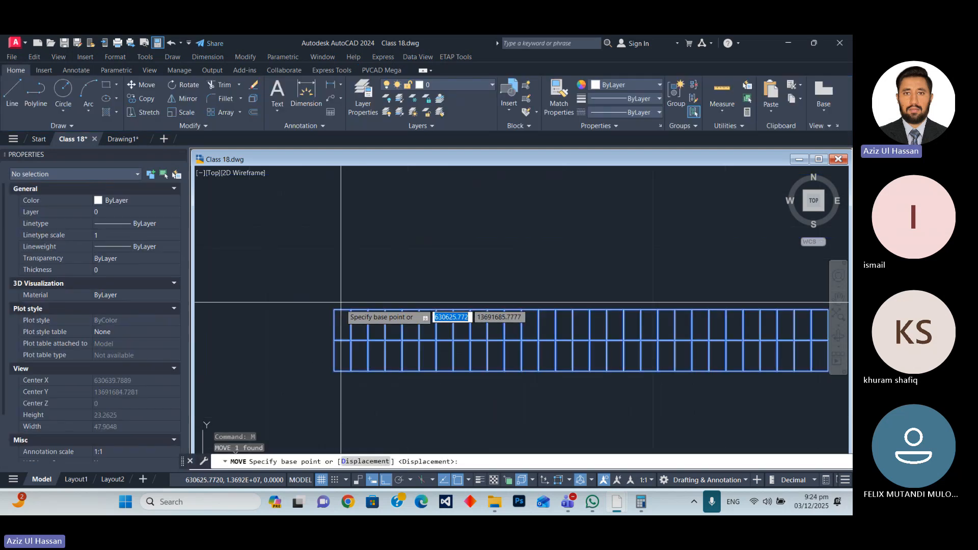
{"action": "left_click", "coordinate": [334, 316]}
{"action": "scroll", "coordinate": [331, 298], "scroll_direction": "down", "scroll_amount": 5}
{"action": "scroll", "coordinate": [308, 255], "scroll_direction": "up", "scroll_amount": 5}
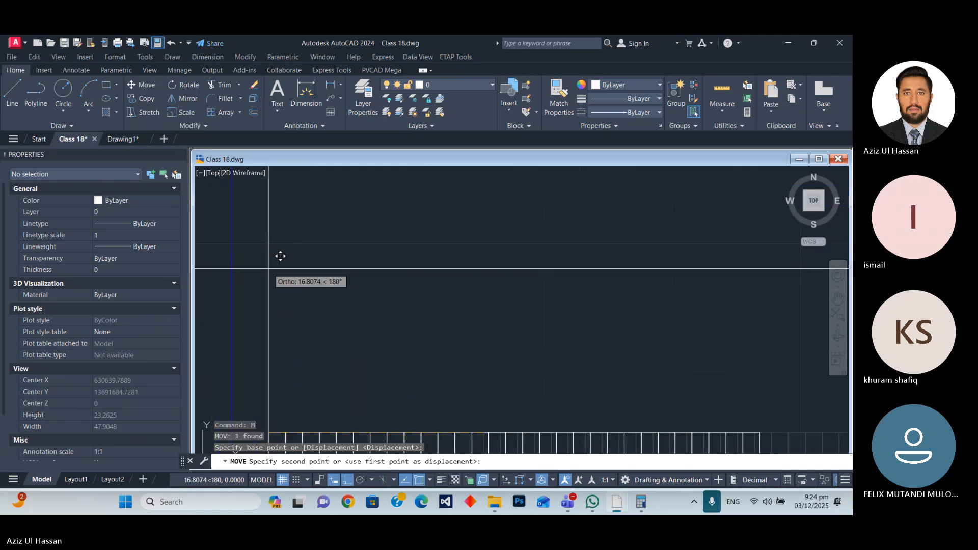
{"action": "scroll", "coordinate": [306, 254], "scroll_direction": "down", "scroll_amount": 2}
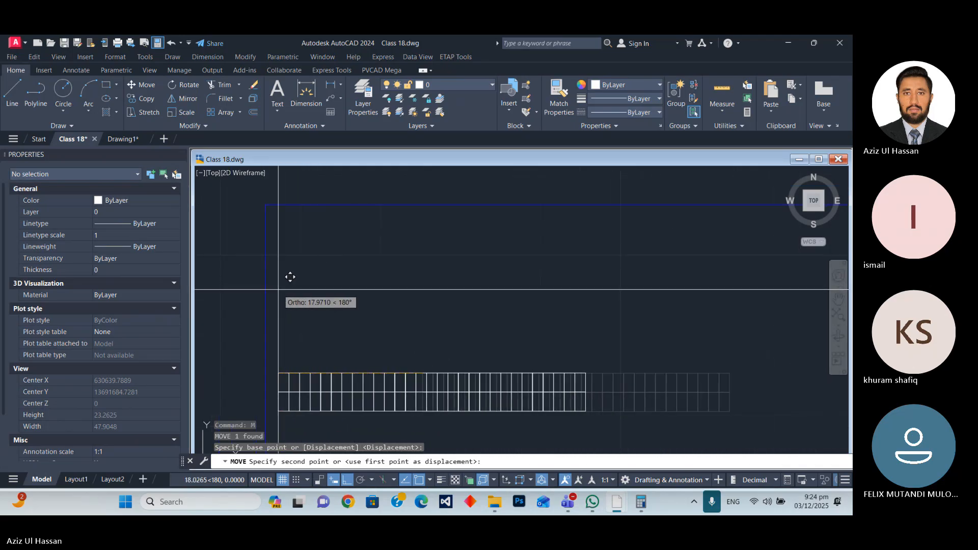
{"action": "left_click", "coordinate": [276, 293]}
Move the module table straight up about 19 units, just below the top edge of the inner boundary.
{"action": "scroll", "coordinate": [330, 289], "scroll_direction": "down", "scroll_amount": 4}
{"action": "left_click", "coordinate": [386, 368]}
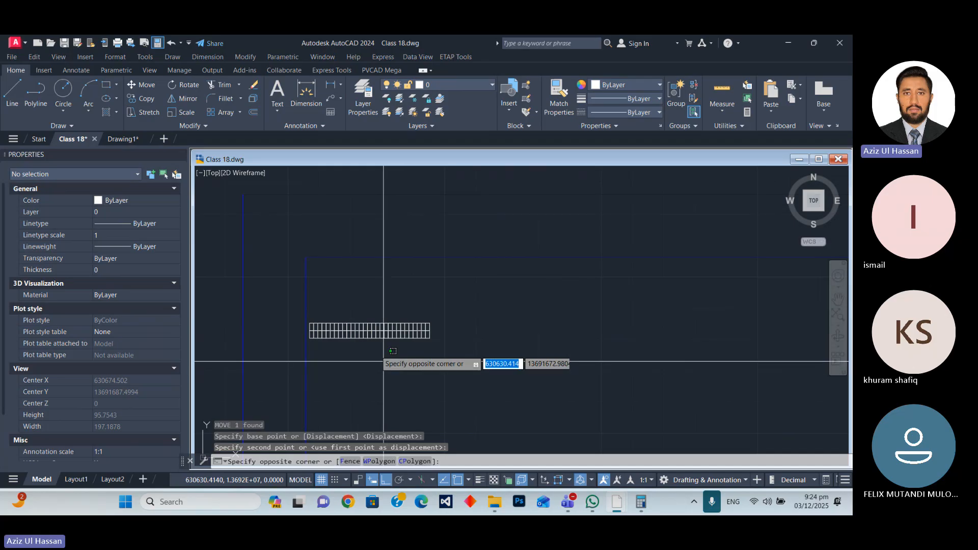
{"action": "left_click", "coordinate": [368, 329]}
{"action": "type", "text": "m"}
{"action": "key", "text": "Return"}
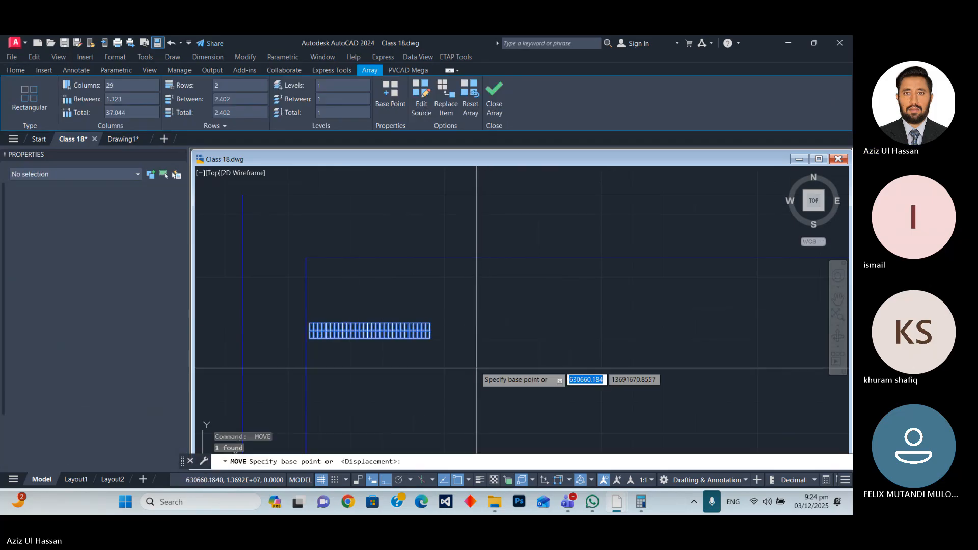
{"action": "left_click", "coordinate": [477, 366]}
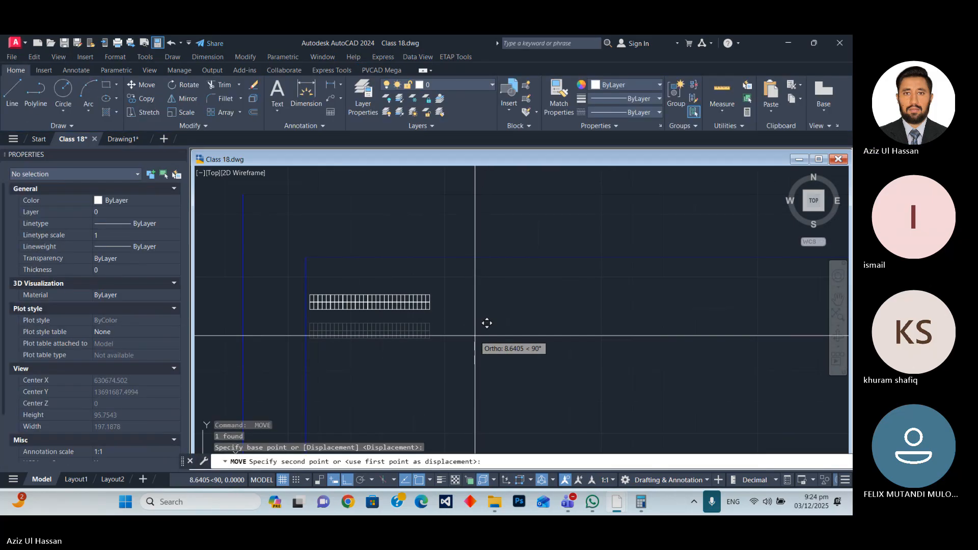
{"action": "left_click", "coordinate": [476, 304]}
Examine the module table's placement and clearance at the upper-left corner of the inner boundary.
{"action": "scroll", "coordinate": [405, 271], "scroll_direction": "up", "scroll_amount": 6}
{"action": "scroll", "coordinate": [406, 271], "scroll_direction": "down", "scroll_amount": 4}
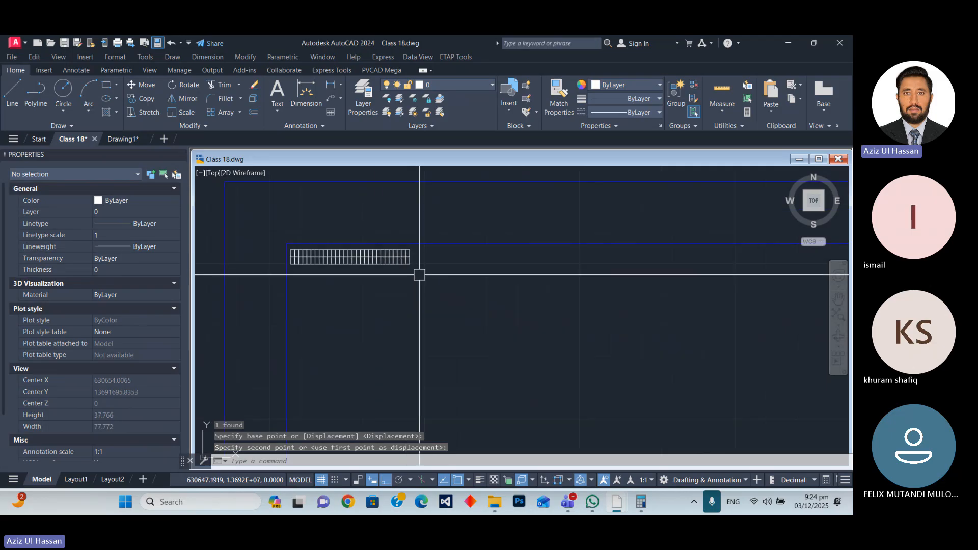
{"action": "scroll", "coordinate": [419, 271], "scroll_direction": "up", "scroll_amount": 3}
{"action": "scroll", "coordinate": [418, 307], "scroll_direction": "down", "scroll_amount": 7}
{"action": "scroll", "coordinate": [446, 316], "scroll_direction": "up", "scroll_amount": 4}
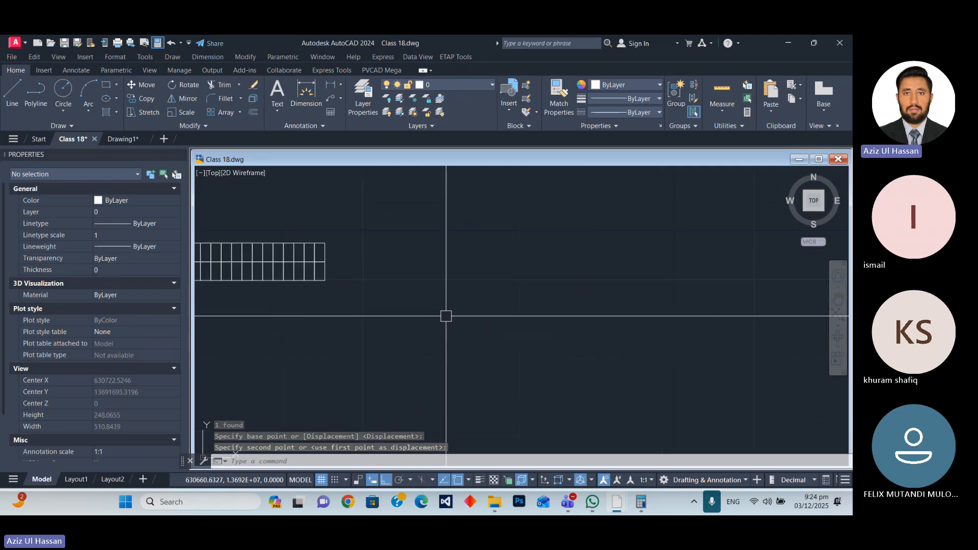
{"action": "scroll", "coordinate": [445, 305], "scroll_direction": "up", "scroll_amount": 3}
{"action": "scroll", "coordinate": [440, 279], "scroll_direction": "down", "scroll_amount": 5}
{"action": "scroll", "coordinate": [440, 279], "scroll_direction": "up", "scroll_amount": 6}
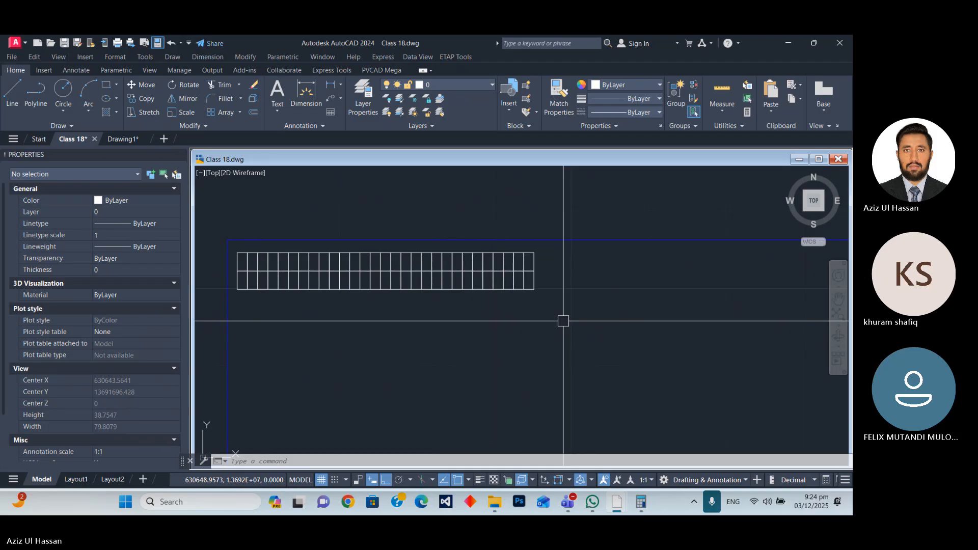
Create an associative rectangular array of the module table with 4 columns and 3 rows, keeping the default spacing.
{"action": "scroll", "coordinate": [401, 235], "scroll_direction": "down", "scroll_amount": 4}
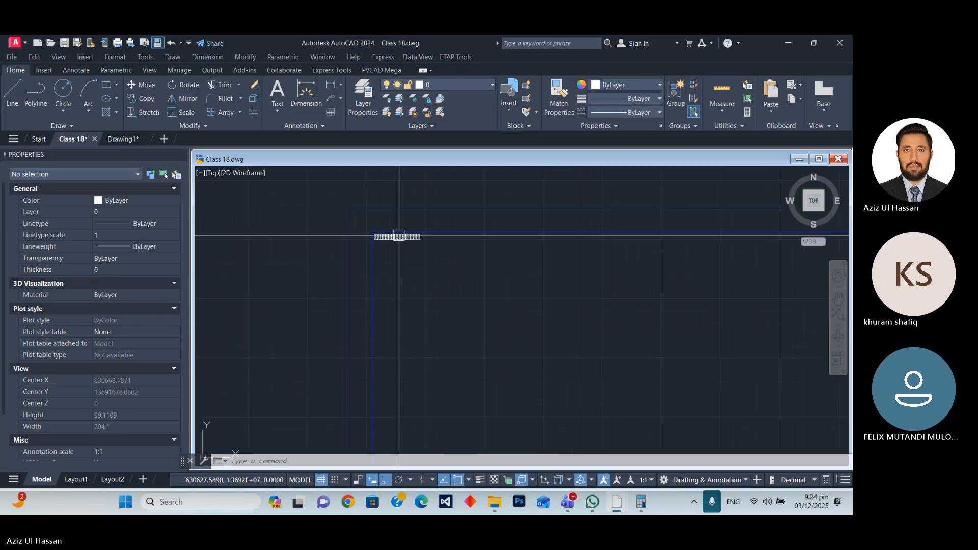
{"action": "left_click", "coordinate": [412, 240]}
{"action": "scroll", "coordinate": [409, 246], "scroll_direction": "up", "scroll_amount": 4}
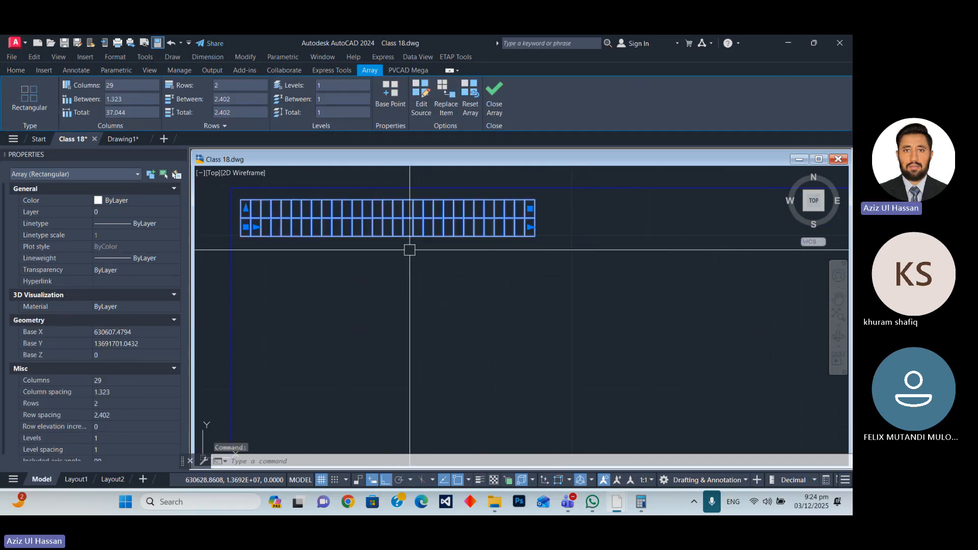
{"action": "scroll", "coordinate": [328, 304], "scroll_direction": "down", "scroll_amount": 4}
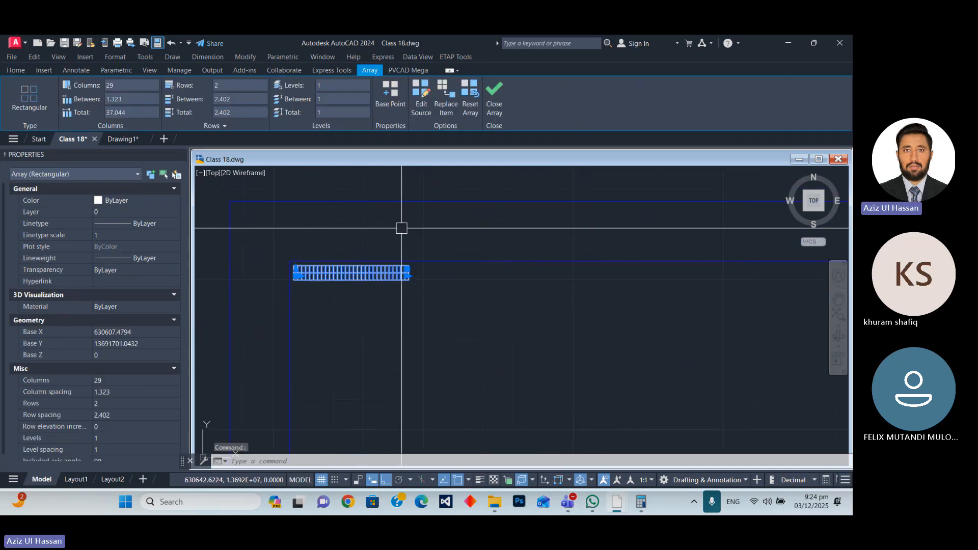
{"action": "scroll", "coordinate": [393, 270], "scroll_direction": "up", "scroll_amount": 4}
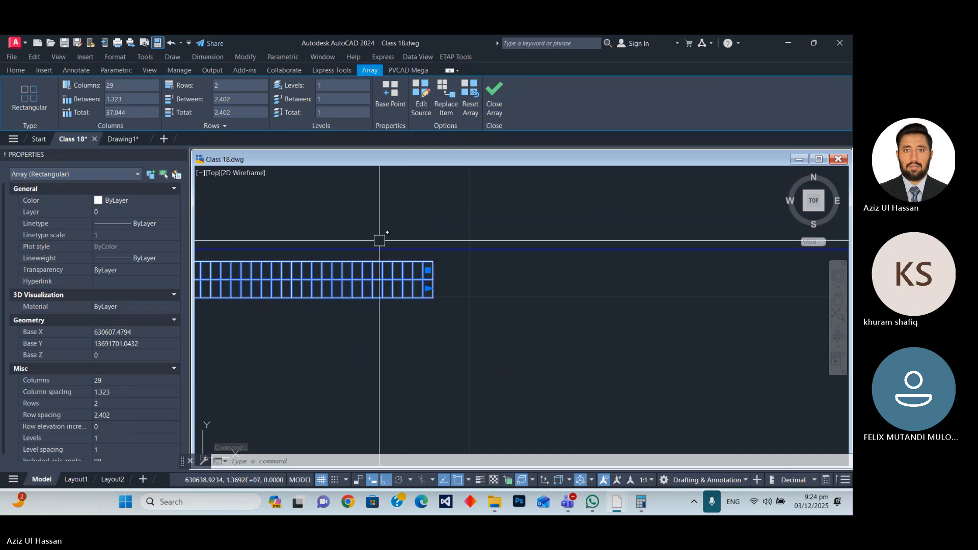
{"action": "scroll", "coordinate": [377, 234], "scroll_direction": "down", "scroll_amount": 3}
{"action": "type", "text": "AR"}
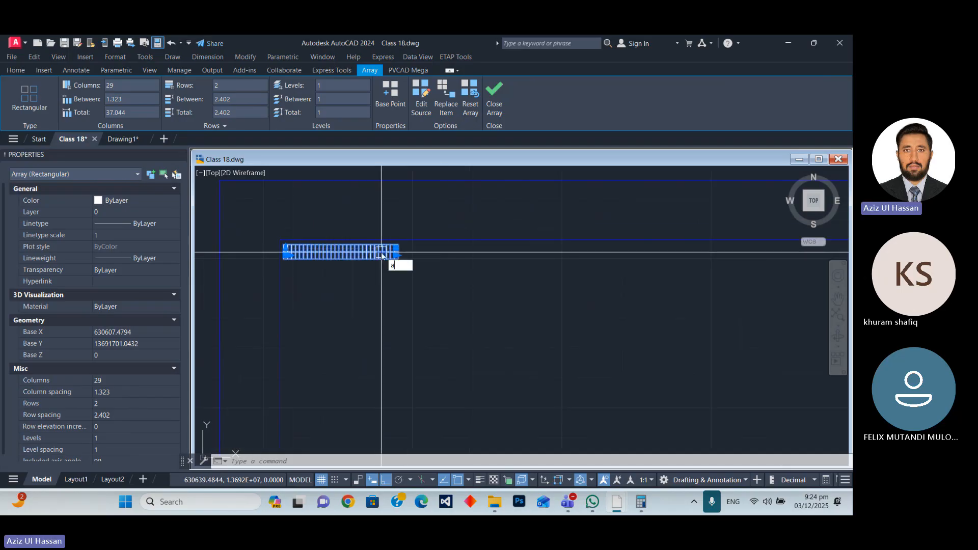
{"action": "key", "text": "Return"}
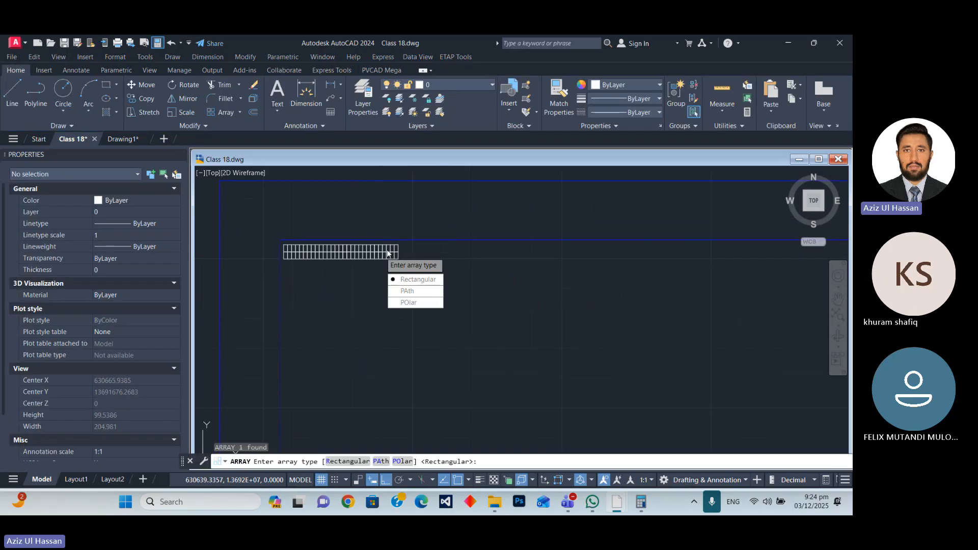
{"action": "type", "text": "r"}
{"action": "key", "text": "Return"}
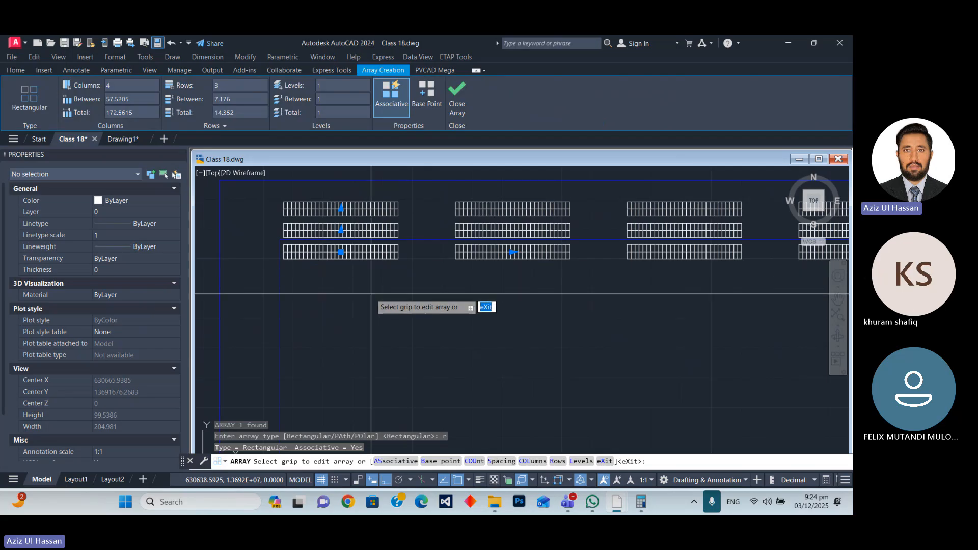
{"action": "scroll", "coordinate": [357, 275], "scroll_direction": "down", "scroll_amount": 3}
{"action": "scroll", "coordinate": [352, 270], "scroll_direction": "up", "scroll_amount": 1}
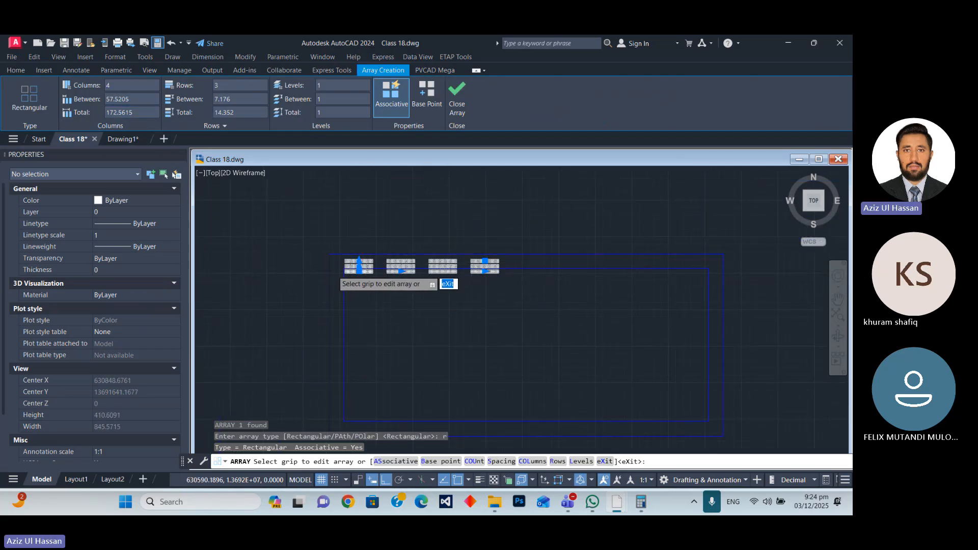
{"action": "scroll", "coordinate": [333, 278], "scroll_direction": "up", "scroll_amount": 5}
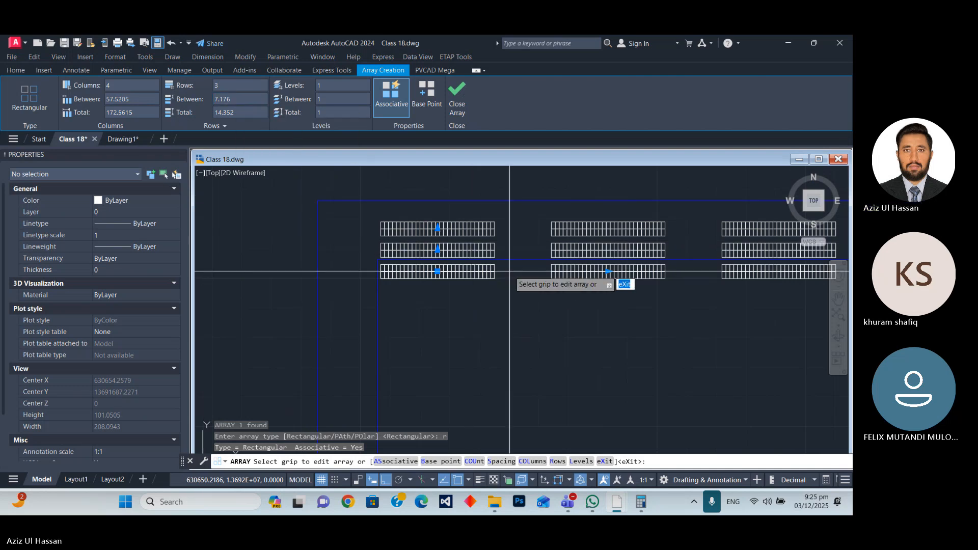
{"action": "key", "text": "Escape"}
Set the table array's row spacing to -10 so the rows run downward, and clear the selection.
{"action": "scroll", "coordinate": [502, 273], "scroll_direction": "up", "scroll_amount": 8}
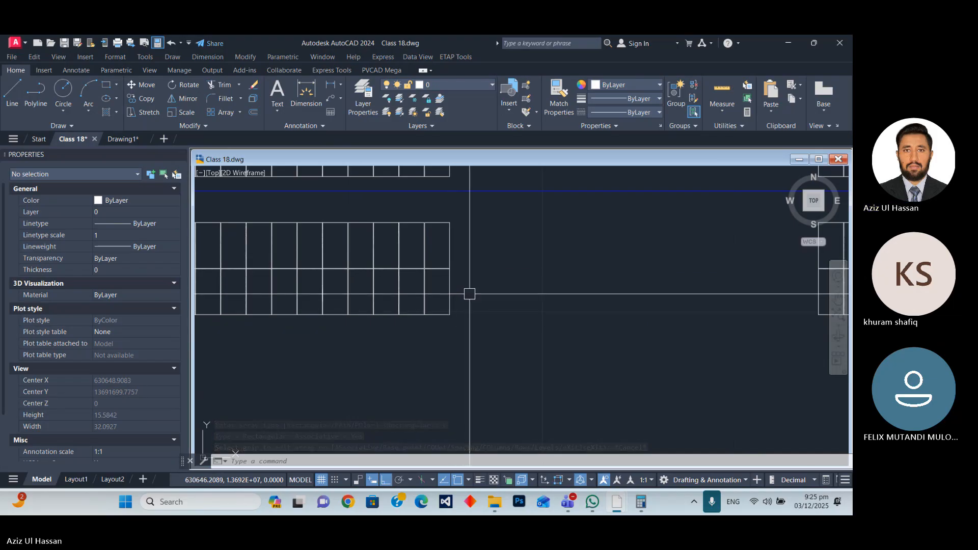
{"action": "left_click", "coordinate": [447, 269]}
{"action": "scroll", "coordinate": [443, 270], "scroll_direction": "down", "scroll_amount": 5}
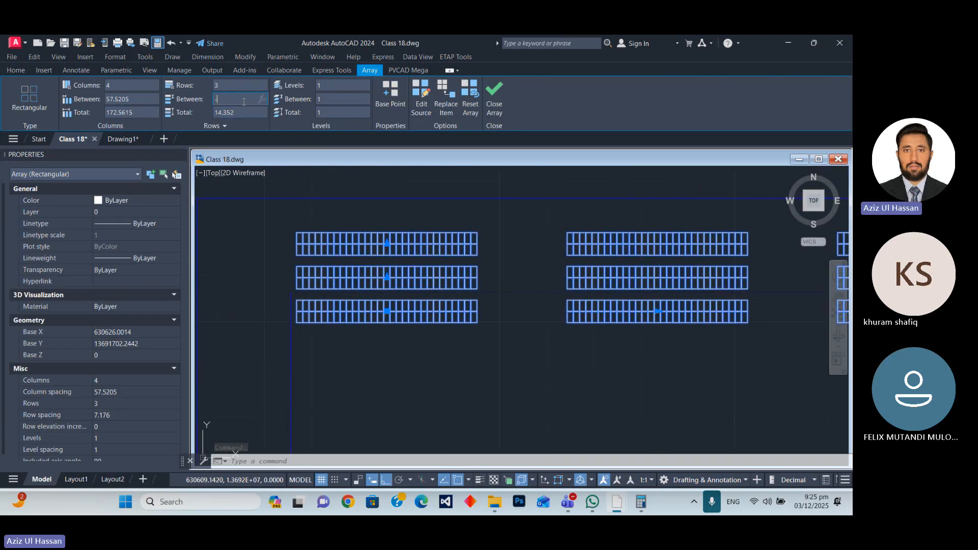
{"action": "key", "text": "Return"}
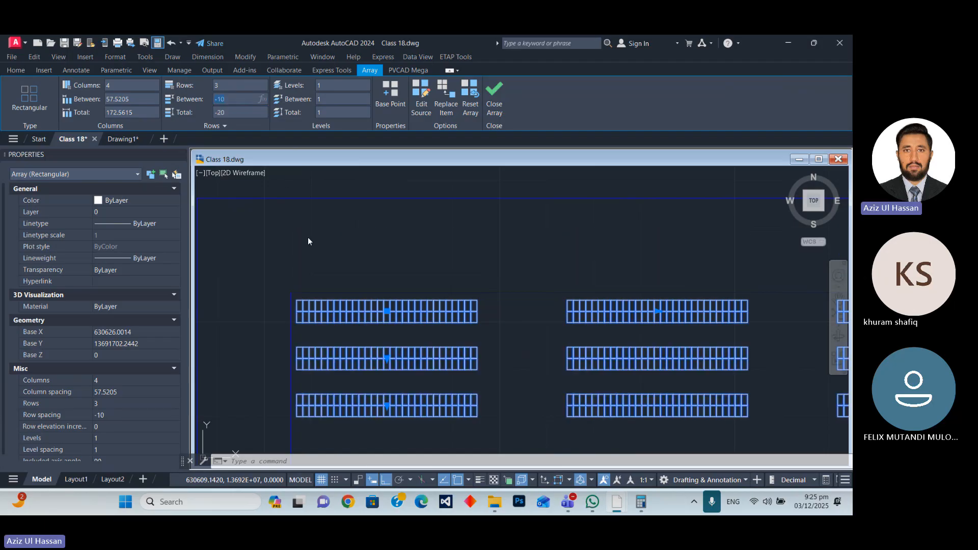
{"action": "scroll", "coordinate": [342, 242], "scroll_direction": "down", "scroll_amount": 8}
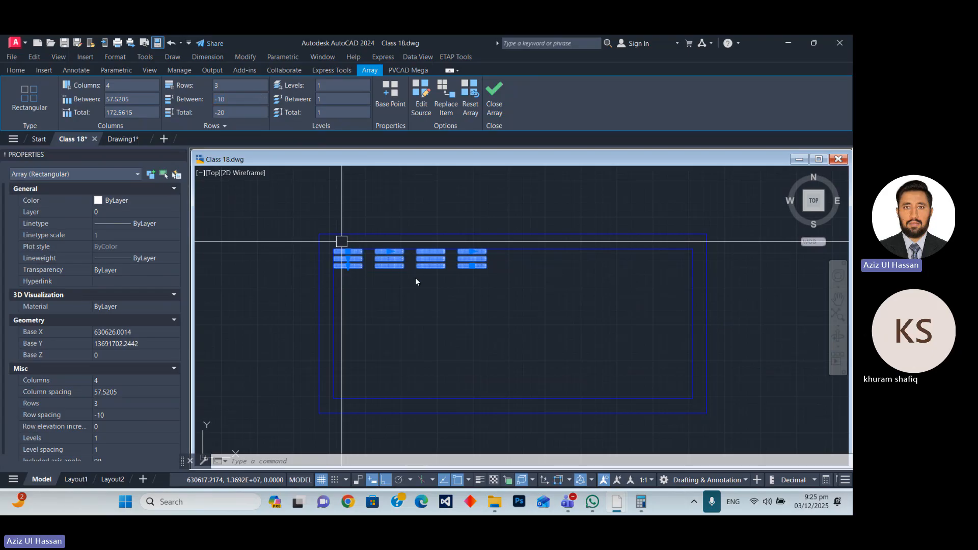
{"action": "key", "text": "Escape"}
{"action": "key", "text": "Escape"}
Add a linear dimension below the bottom-left module table, spanning its full length from corner to corner.
{"action": "scroll", "coordinate": [401, 322], "scroll_direction": "up", "scroll_amount": 8}
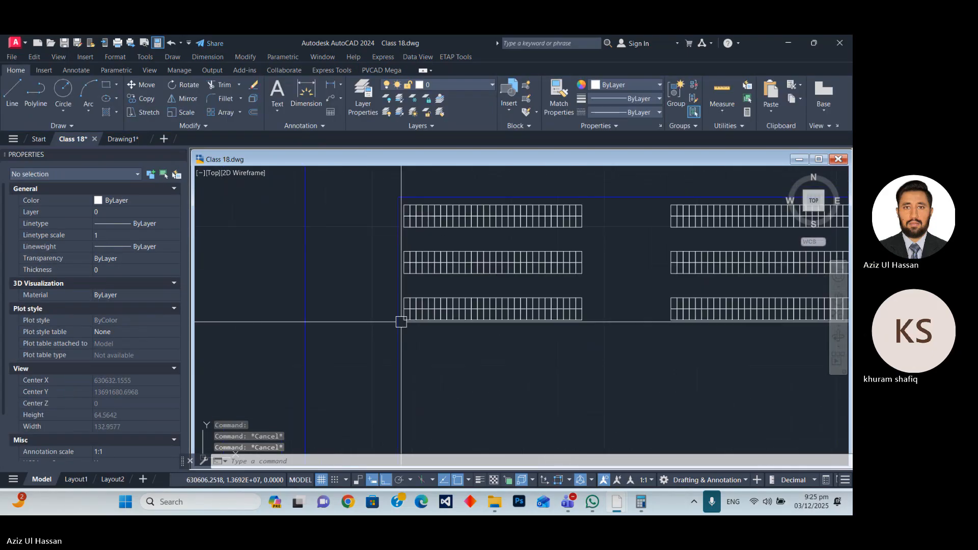
{"action": "scroll", "coordinate": [401, 322], "scroll_direction": "up", "scroll_amount": 4}
{"action": "type", "text": "dli"}
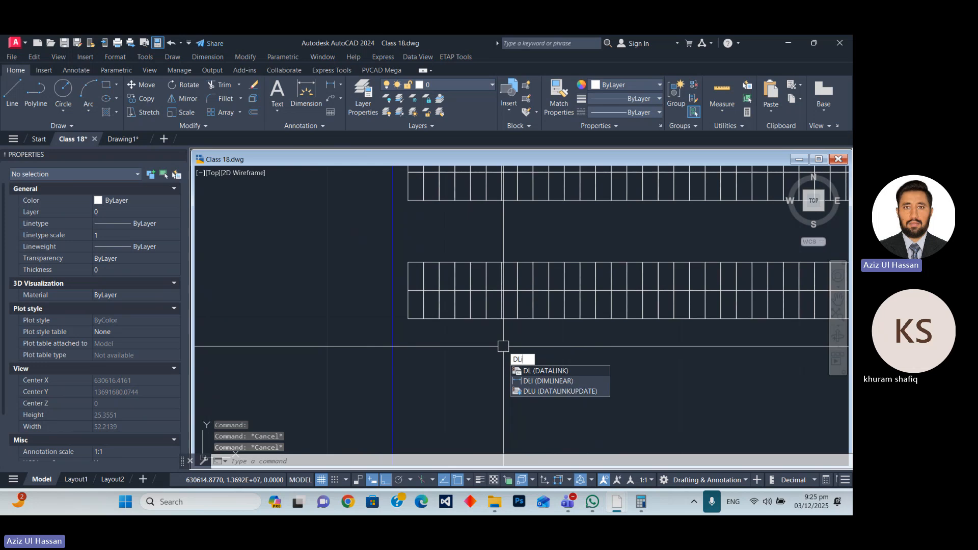
{"action": "key", "text": "Return"}
{"action": "scroll", "coordinate": [407, 320], "scroll_direction": "up", "scroll_amount": 2}
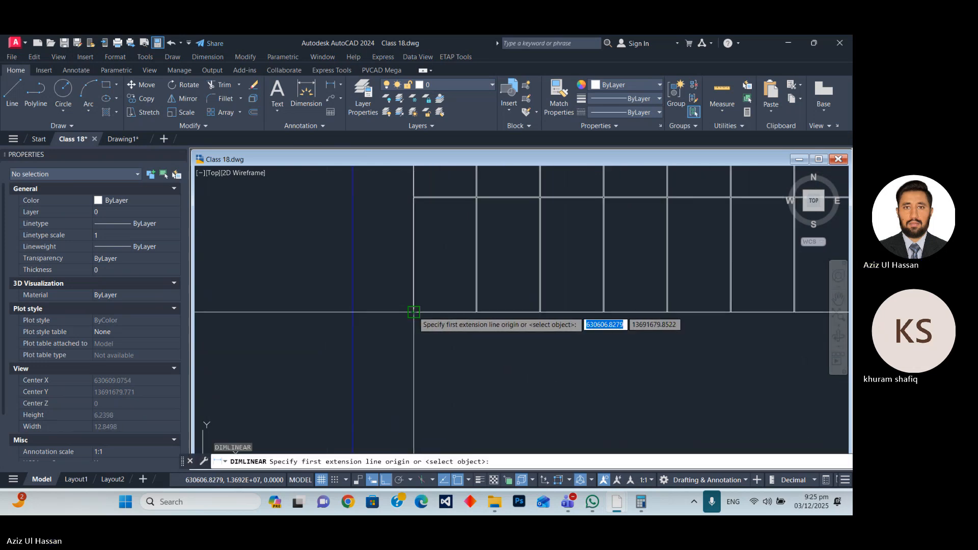
{"action": "left_click", "coordinate": [414, 312]}
{"action": "scroll", "coordinate": [321, 319], "scroll_direction": "down", "scroll_amount": 4}
{"action": "scroll", "coordinate": [616, 318], "scroll_direction": "up", "scroll_amount": 2}
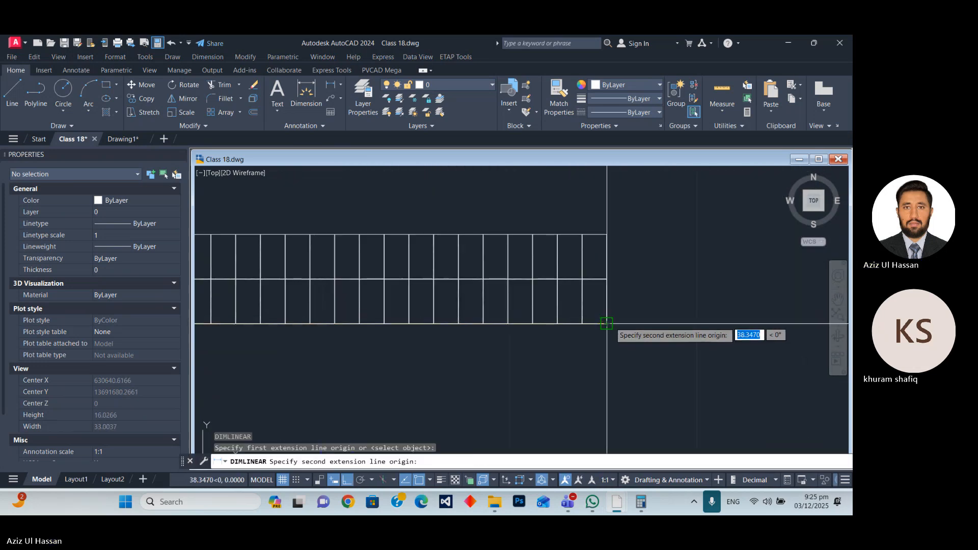
{"action": "left_click", "coordinate": [606, 323]}
{"action": "scroll", "coordinate": [608, 313], "scroll_direction": "down", "scroll_amount": 5}
{"action": "left_click", "coordinate": [611, 306]}
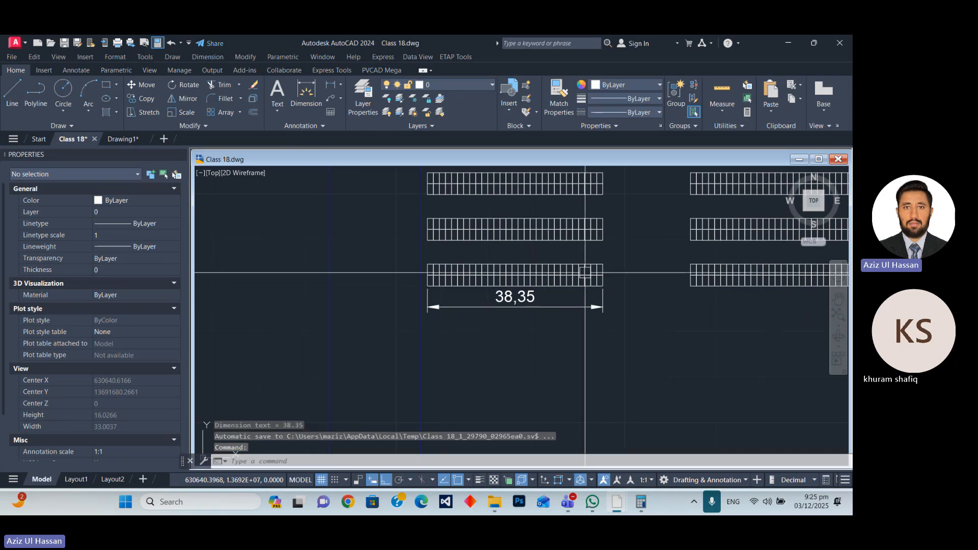
Erase the length dimension below the bottom-left module table.
{"action": "scroll", "coordinate": [540, 301], "scroll_direction": "up", "scroll_amount": 4}
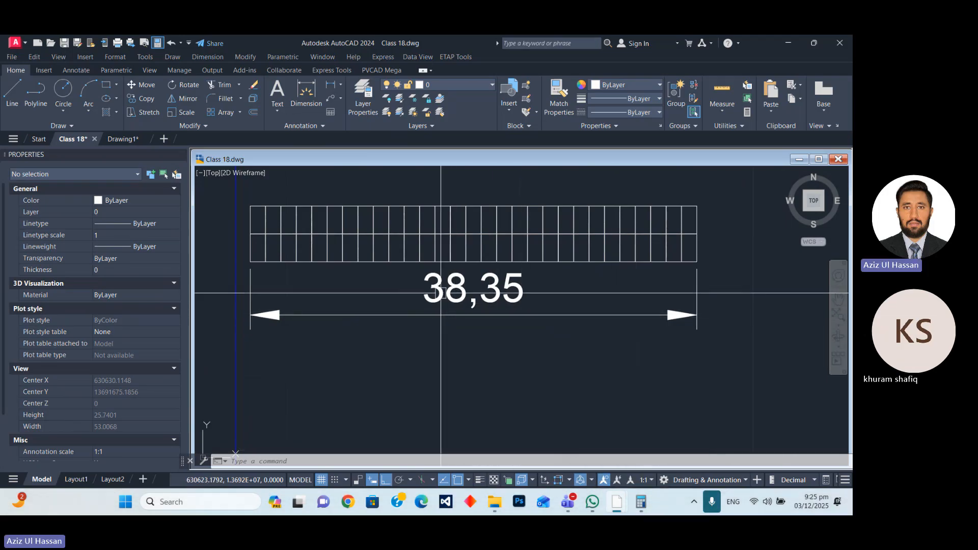
{"action": "left_click", "coordinate": [474, 315]}
{"action": "type", "text": "E"}
{"action": "key", "text": "Return"}
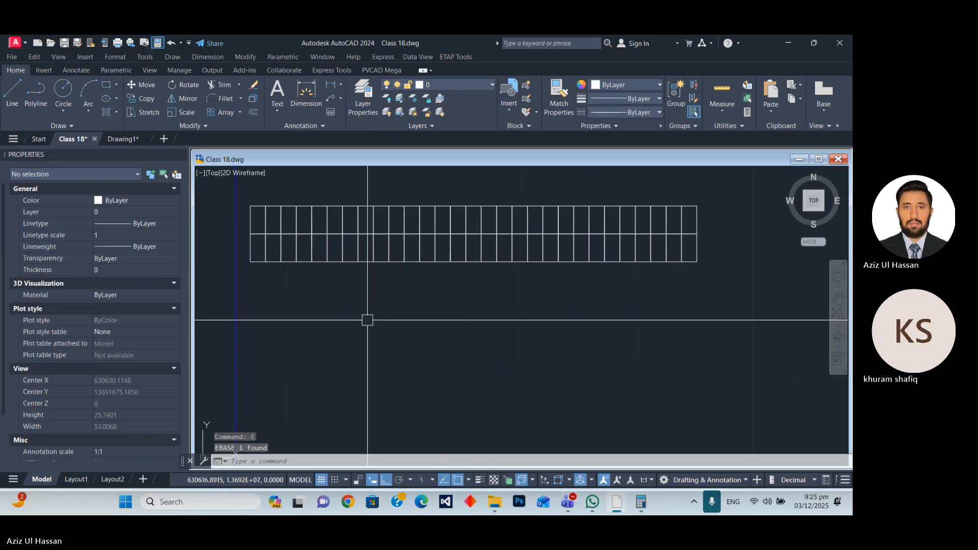
Set the table array's column spacing to 39 and clear the selection.
{"action": "scroll", "coordinate": [339, 321], "scroll_direction": "down", "scroll_amount": 5}
{"action": "left_click", "coordinate": [464, 315]}
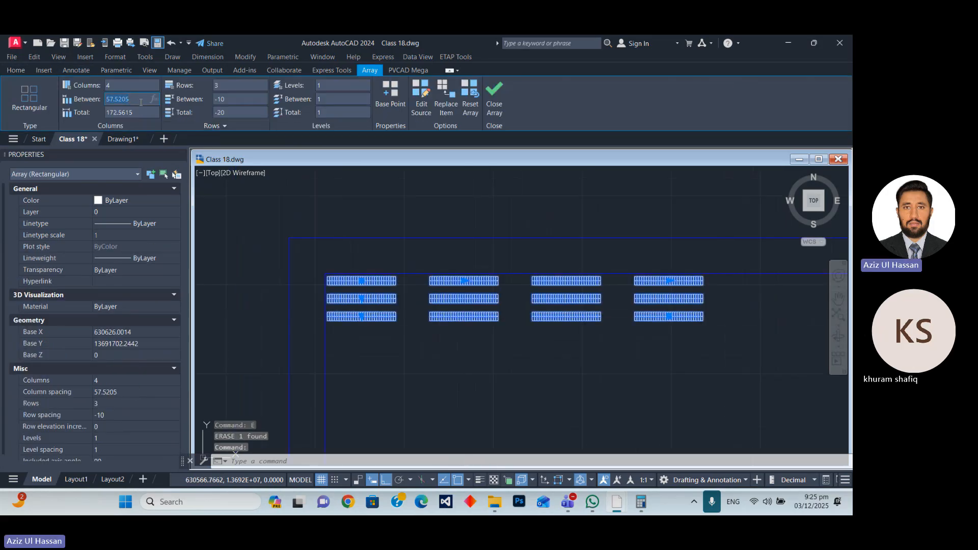
{"action": "type", "text": "39"}
{"action": "key", "text": "Return"}
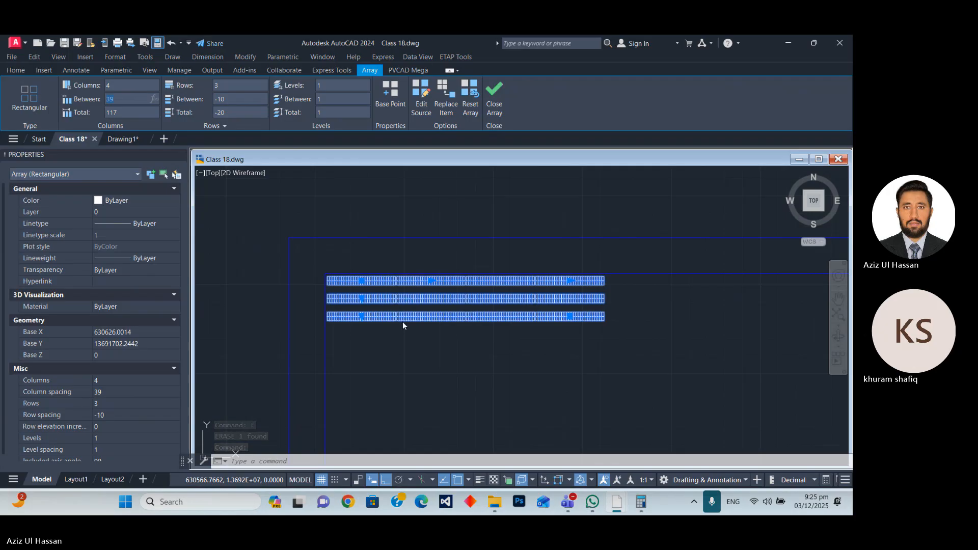
{"action": "key", "text": "Escape"}
Add a linear dimension across the gap between the first and second tables in the bottom row.
{"action": "scroll", "coordinate": [402, 322], "scroll_direction": "up", "scroll_amount": 6}
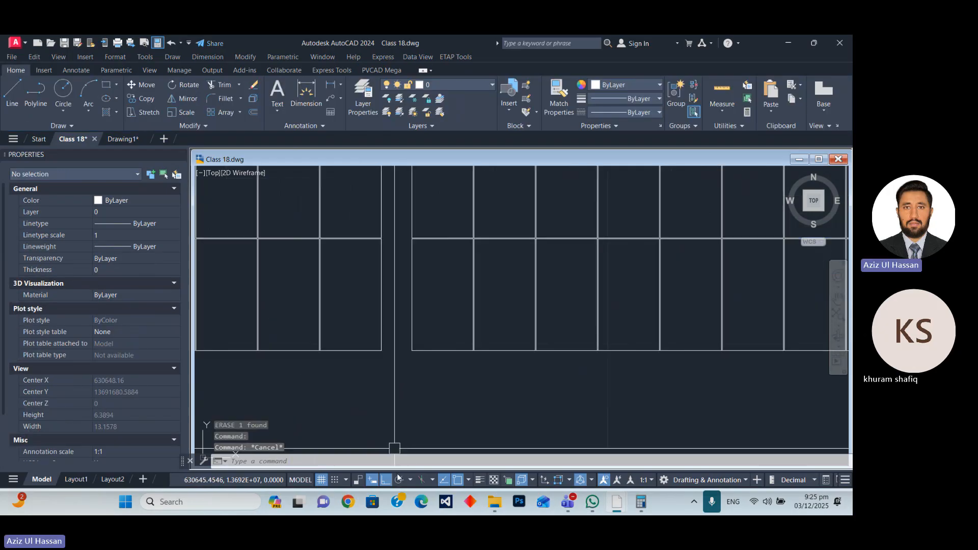
{"action": "type", "text": "DLI"}
{"action": "key", "text": "Return"}
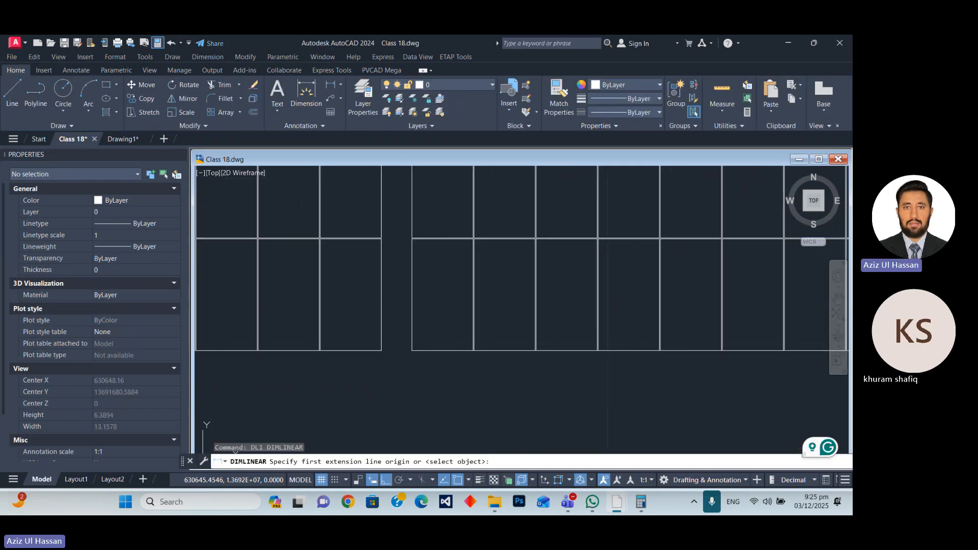
{"action": "left_click", "coordinate": [382, 350]}
{"action": "left_click", "coordinate": [412, 350]}
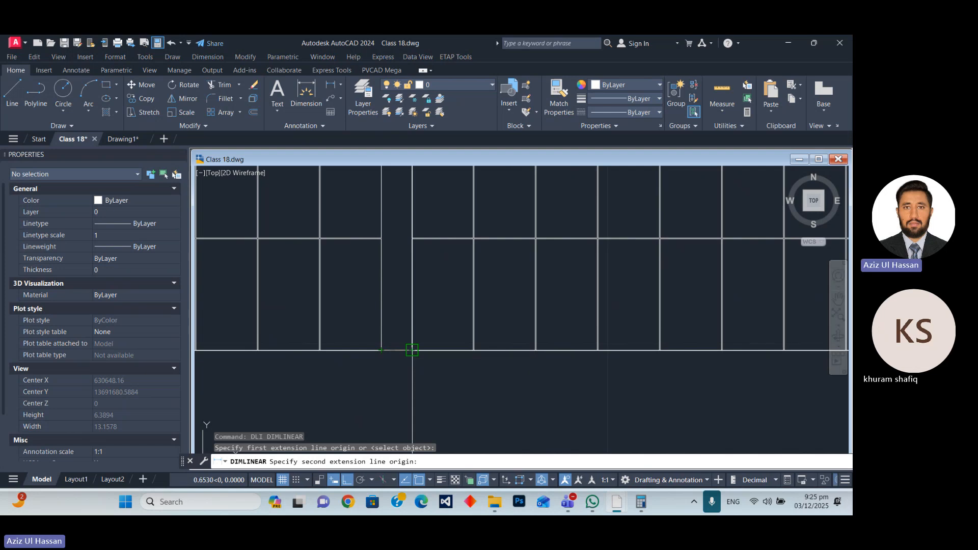
{"action": "scroll", "coordinate": [402, 361], "scroll_direction": "down", "scroll_amount": 6}
{"action": "left_click", "coordinate": [402, 361]}
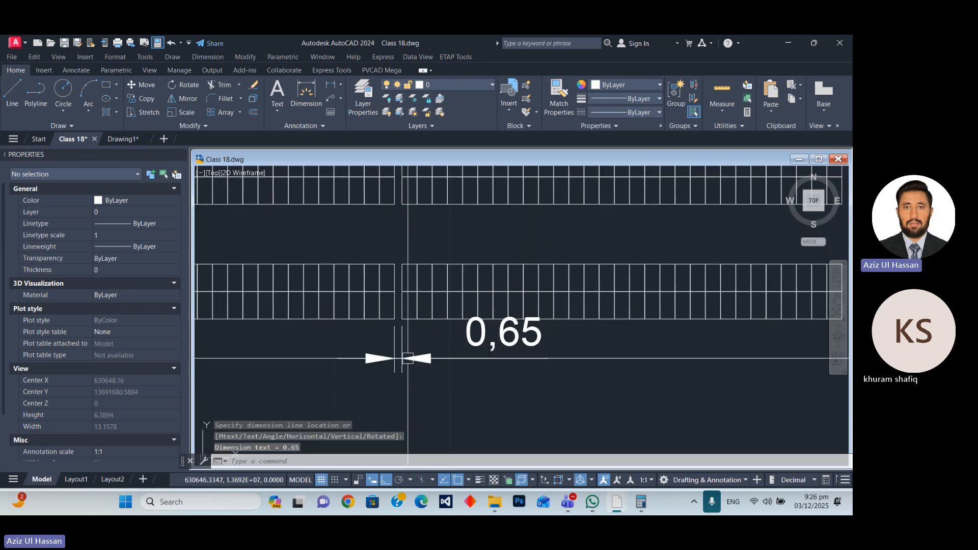
Inspect the gap between the first two tables and erase its dimension.
{"action": "scroll", "coordinate": [459, 351], "scroll_direction": "up", "scroll_amount": 2}
{"action": "scroll", "coordinate": [499, 341], "scroll_direction": "down", "scroll_amount": 7}
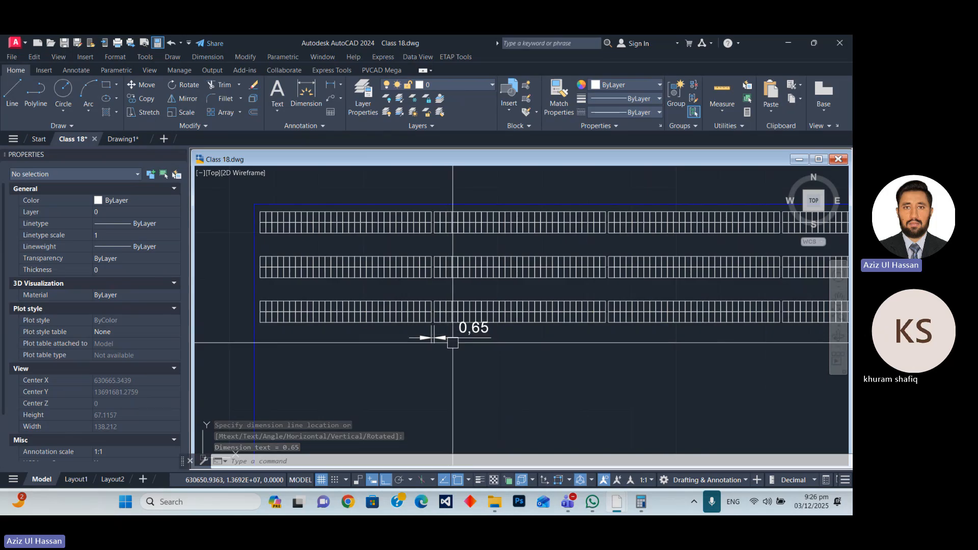
{"action": "scroll", "coordinate": [433, 334], "scroll_direction": "up", "scroll_amount": 4}
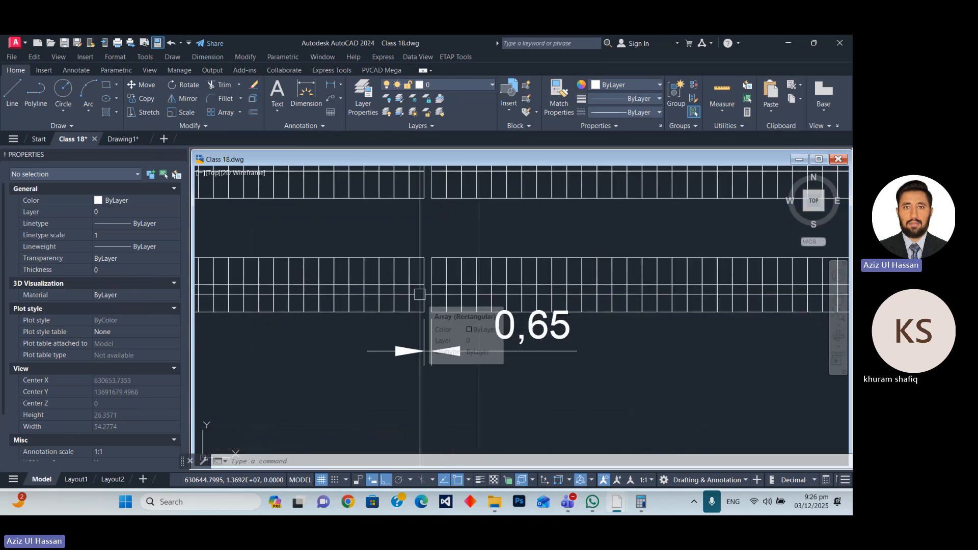
{"action": "scroll", "coordinate": [448, 321], "scroll_direction": "down", "scroll_amount": 3}
{"action": "scroll", "coordinate": [459, 337], "scroll_direction": "down", "scroll_amount": 5}
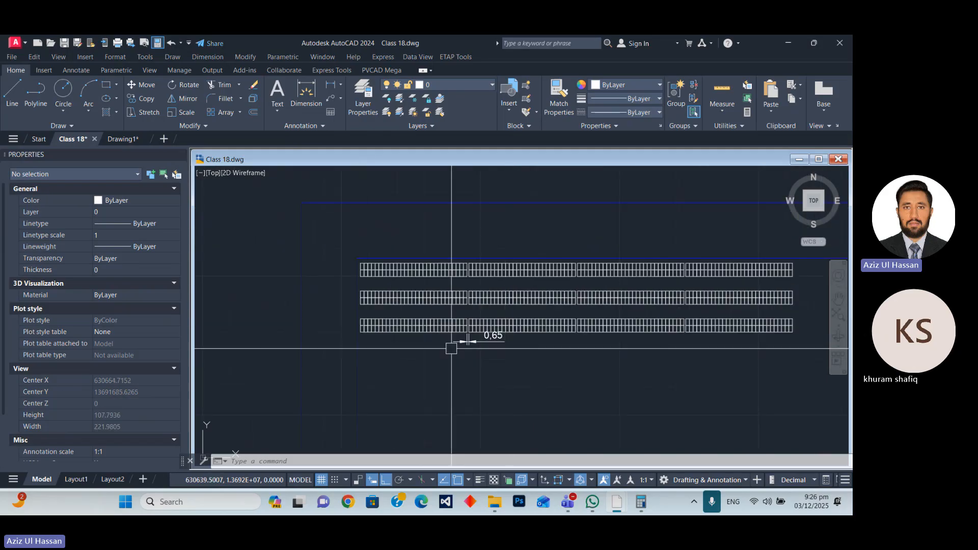
{"action": "scroll", "coordinate": [454, 344], "scroll_direction": "up", "scroll_amount": 9}
{"action": "scroll", "coordinate": [360, 300], "scroll_direction": "down", "scroll_amount": 4}
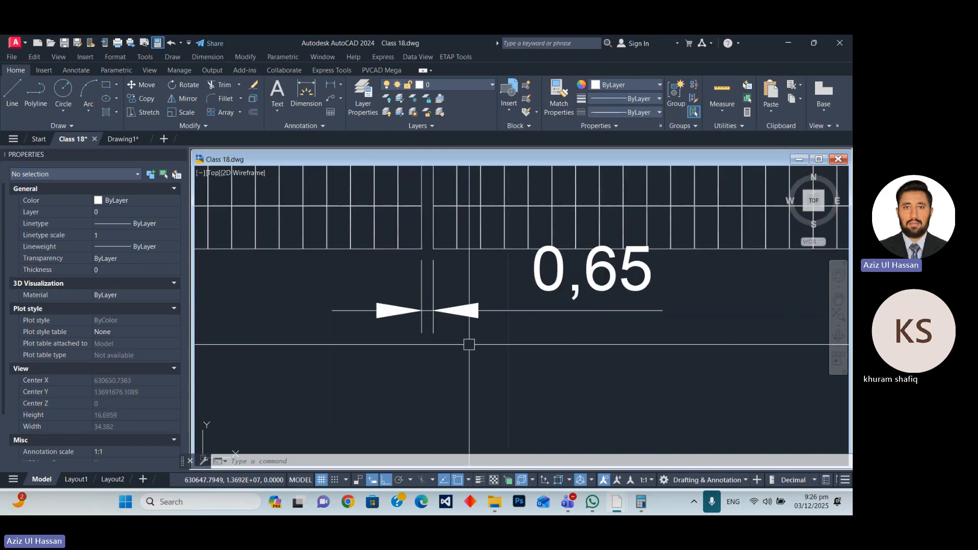
{"action": "left_click", "coordinate": [469, 343]}
{"action": "left_click", "coordinate": [371, 299]}
{"action": "scroll", "coordinate": [336, 275], "scroll_direction": "down", "scroll_amount": 5}
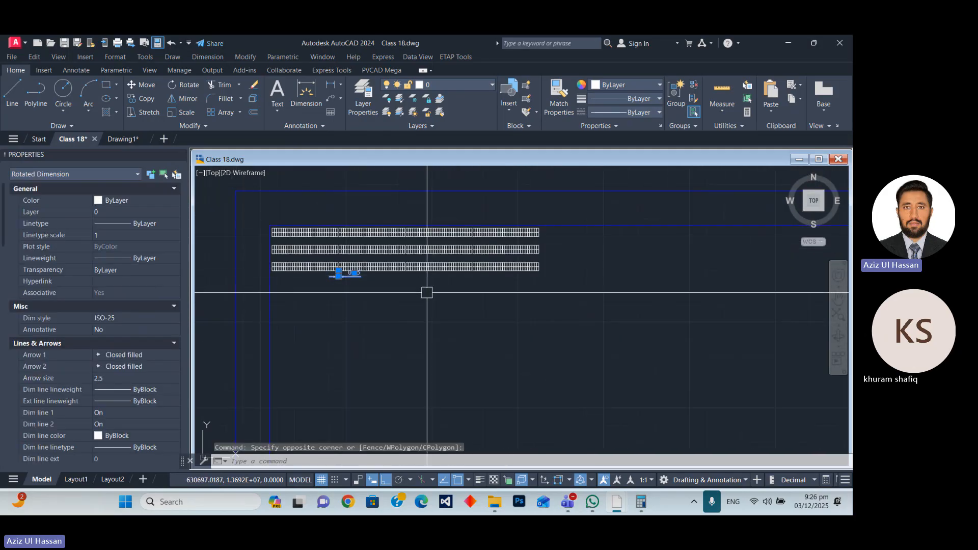
{"action": "type", "text": "E"}
{"action": "key", "text": "Return"}
Set the table array's row count to 20 and clear the selection.
{"action": "scroll", "coordinate": [383, 232], "scroll_direction": "up", "scroll_amount": 8}
{"action": "scroll", "coordinate": [383, 232], "scroll_direction": "down", "scroll_amount": 3}
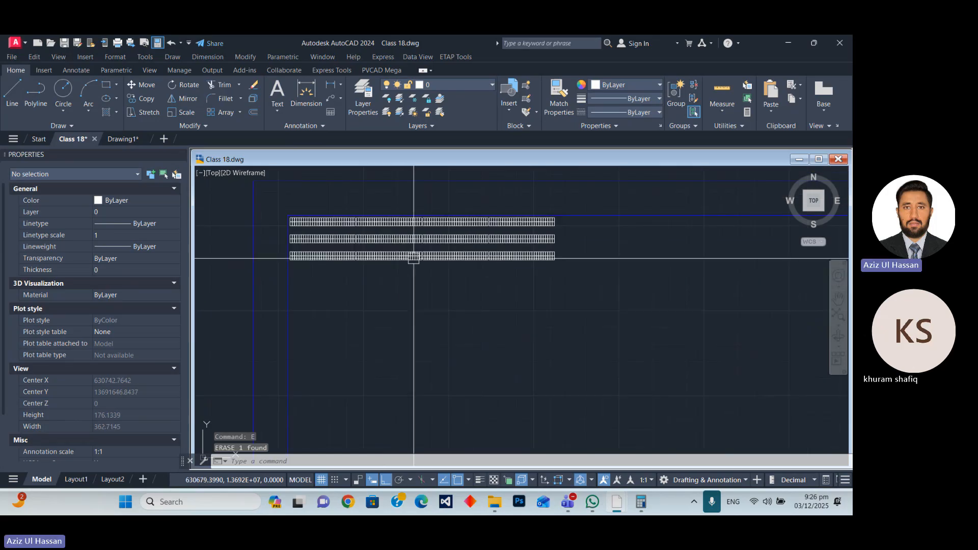
{"action": "left_click", "coordinate": [412, 256]}
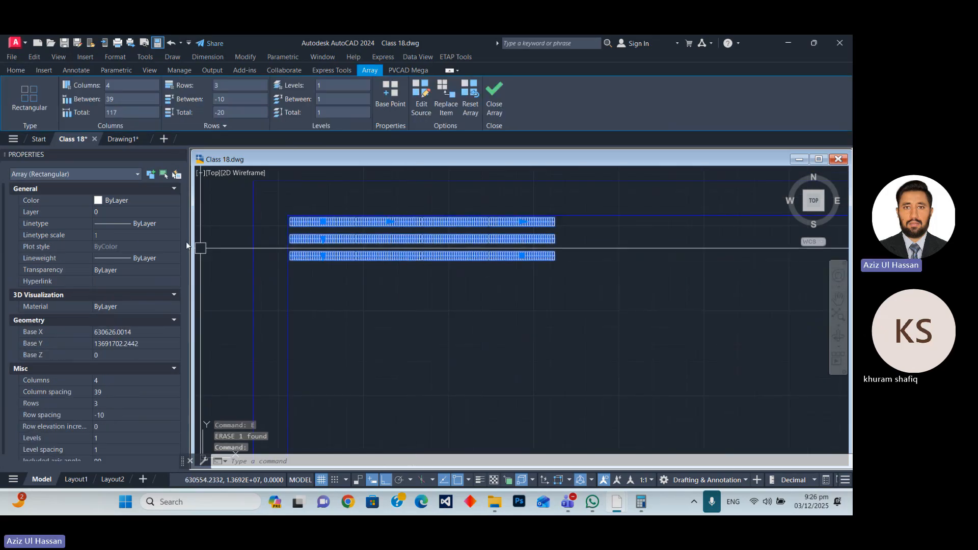
{"action": "left_click", "coordinate": [225, 85]}
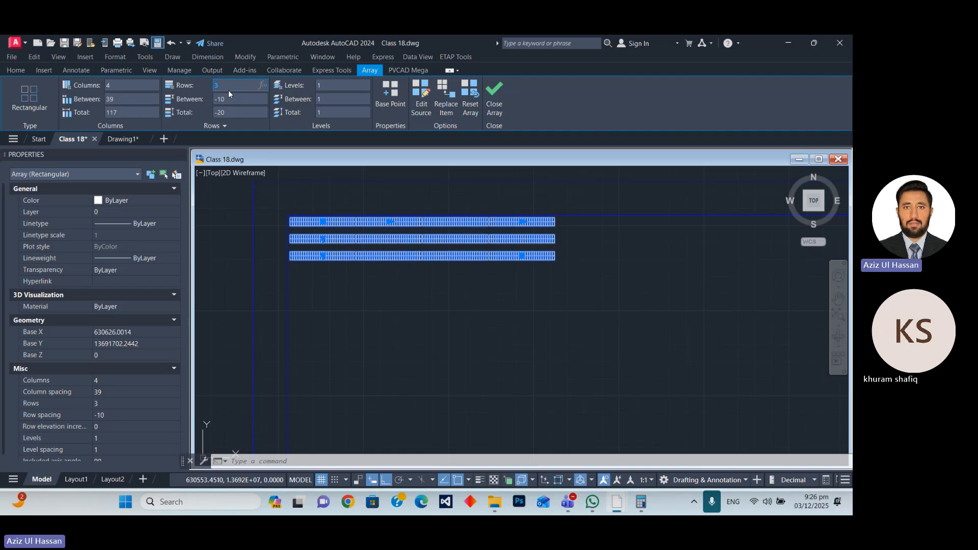
{"action": "key", "text": "Return"}
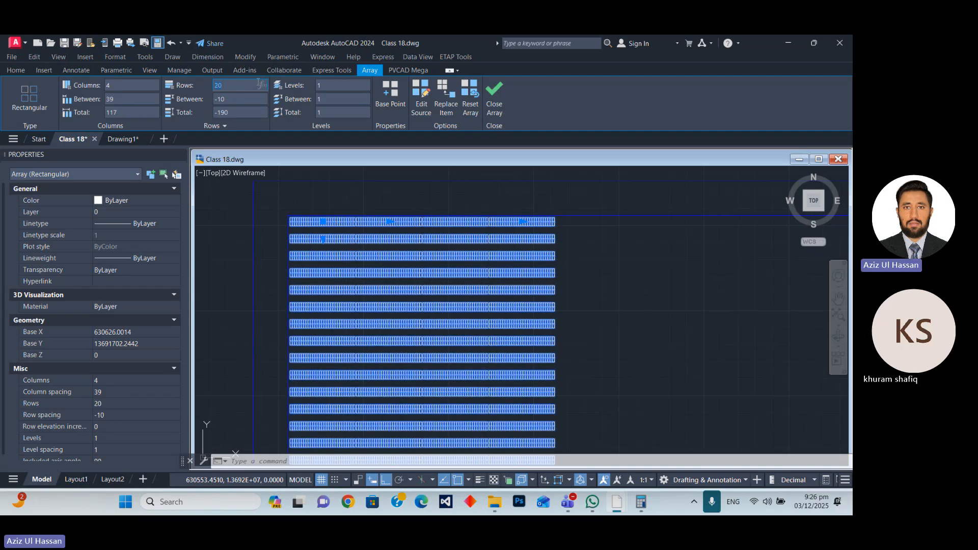
{"action": "scroll", "coordinate": [450, 231], "scroll_direction": "down", "scroll_amount": 5}
{"action": "left_click", "coordinate": [484, 247]}
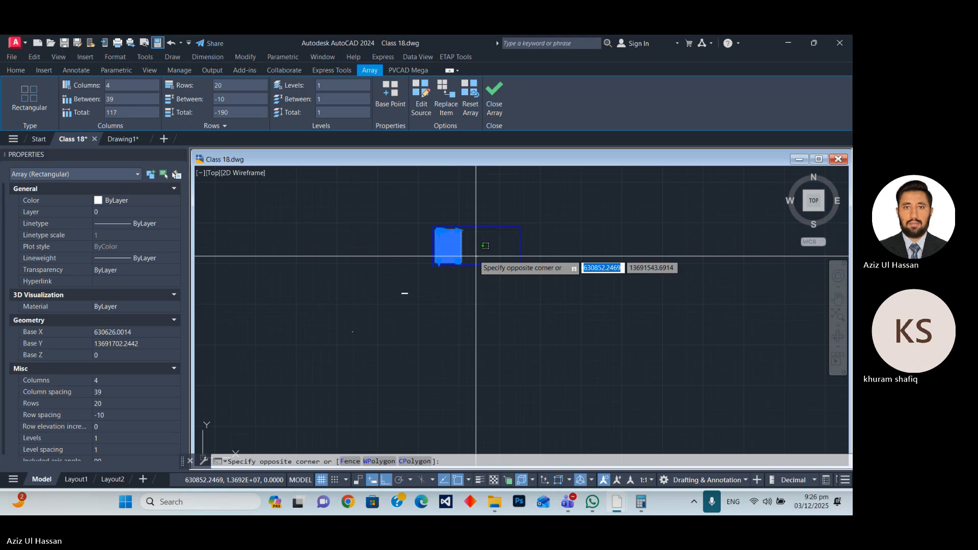
{"action": "key", "text": "Escape"}
{"action": "key", "text": "Escape"}
{"action": "key", "text": "Escape"}
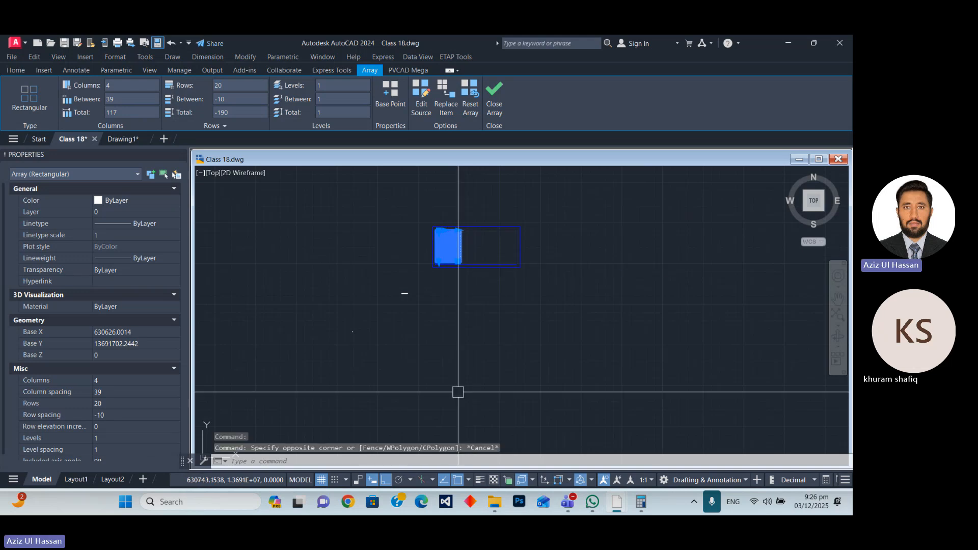
Set the table array's row count to 21 to fill down to the inner boundary's lower edge, and clear the selection.
{"action": "scroll", "coordinate": [402, 273], "scroll_direction": "up", "scroll_amount": 8}
{"action": "scroll", "coordinate": [402, 273], "scroll_direction": "down", "scroll_amount": 4}
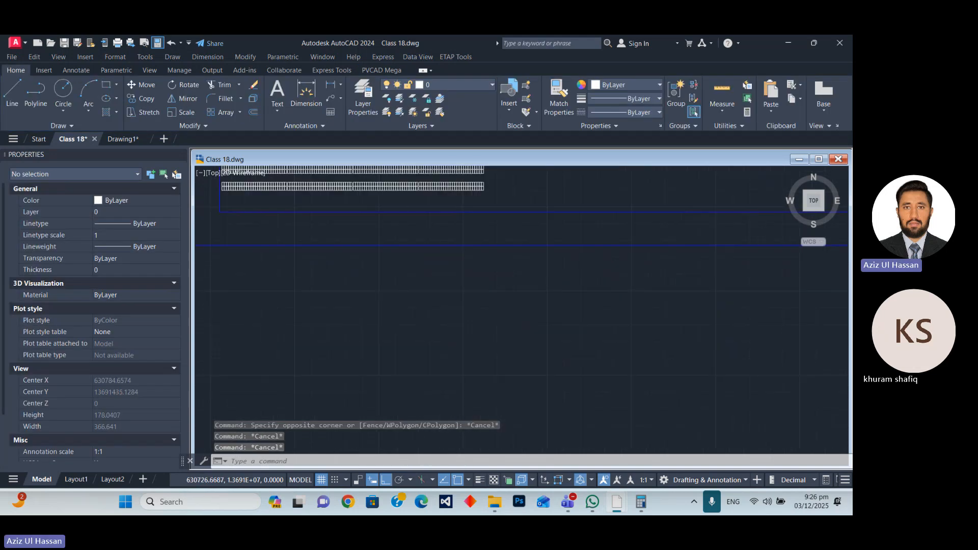
{"action": "scroll", "coordinate": [374, 230], "scroll_direction": "up", "scroll_amount": 4}
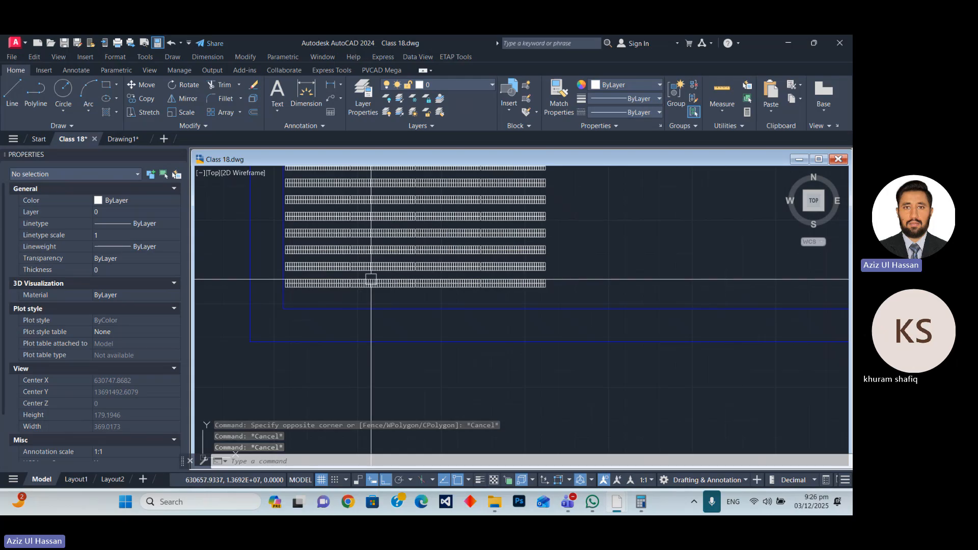
{"action": "left_click", "coordinate": [371, 283]}
{"action": "left_click", "coordinate": [224, 87]}
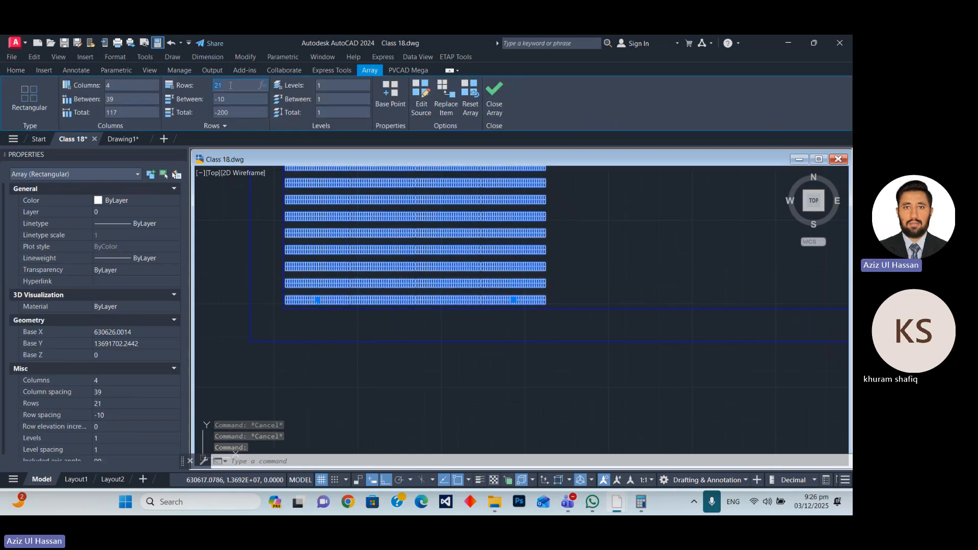
{"action": "key", "text": "Escape"}
Examine how the table array fits the inner boundary and how much area is left on its right side.
{"action": "scroll", "coordinate": [524, 316], "scroll_direction": "down", "scroll_amount": 8}
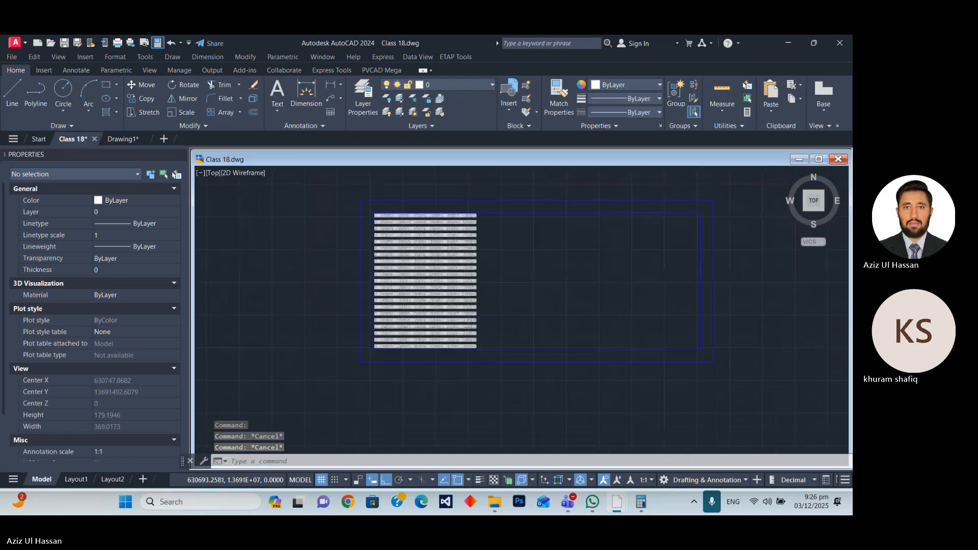
{"action": "scroll", "coordinate": [452, 248], "scroll_direction": "up", "scroll_amount": 8}
{"action": "scroll", "coordinate": [426, 204], "scroll_direction": "down", "scroll_amount": 4}
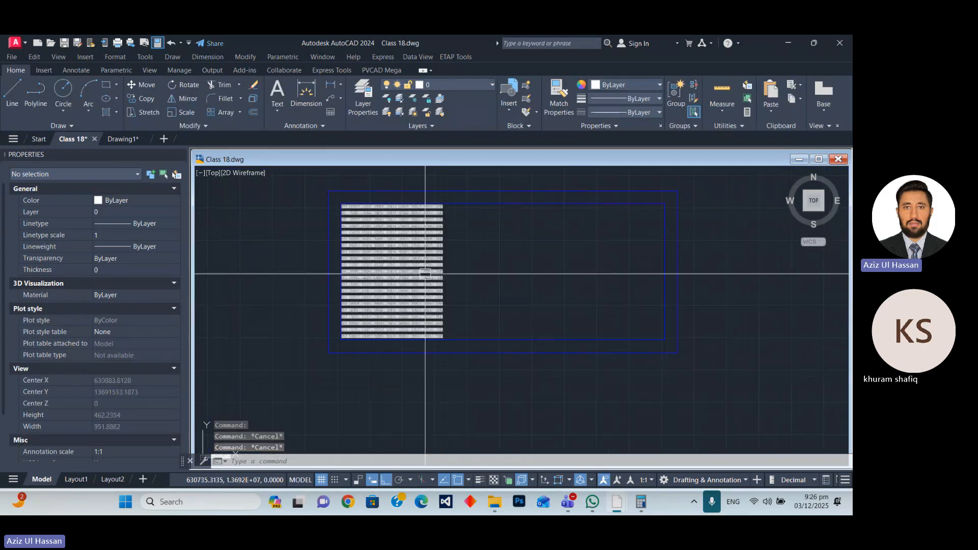
{"action": "scroll", "coordinate": [414, 280], "scroll_direction": "up", "scroll_amount": 4}
{"action": "scroll", "coordinate": [356, 341], "scroll_direction": "down", "scroll_amount": 5}
{"action": "scroll", "coordinate": [356, 342], "scroll_direction": "up", "scroll_amount": 5}
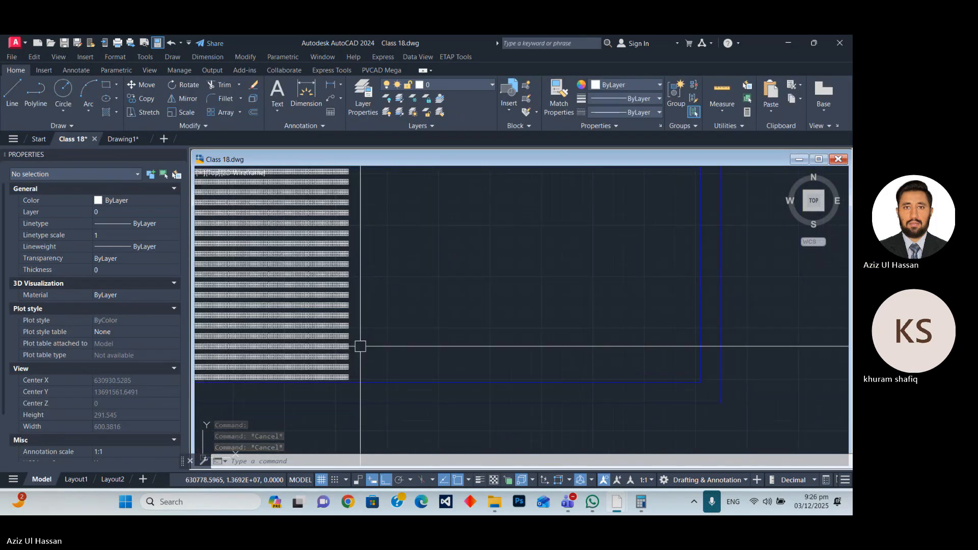
{"action": "scroll", "coordinate": [360, 342], "scroll_direction": "down", "scroll_amount": 5}
{"action": "scroll", "coordinate": [383, 294], "scroll_direction": "up", "scroll_amount": 2}
{"action": "scroll", "coordinate": [362, 245], "scroll_direction": "up", "scroll_amount": 8}
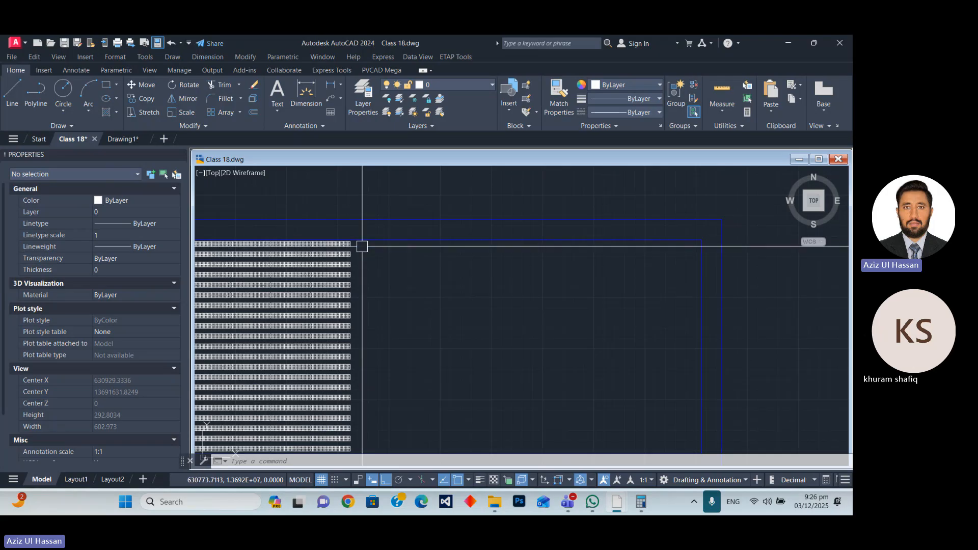
Draw a vertical construction line through the upper-right corner of the table array's top row.
{"action": "scroll", "coordinate": [367, 238], "scroll_direction": "up", "scroll_amount": 2}
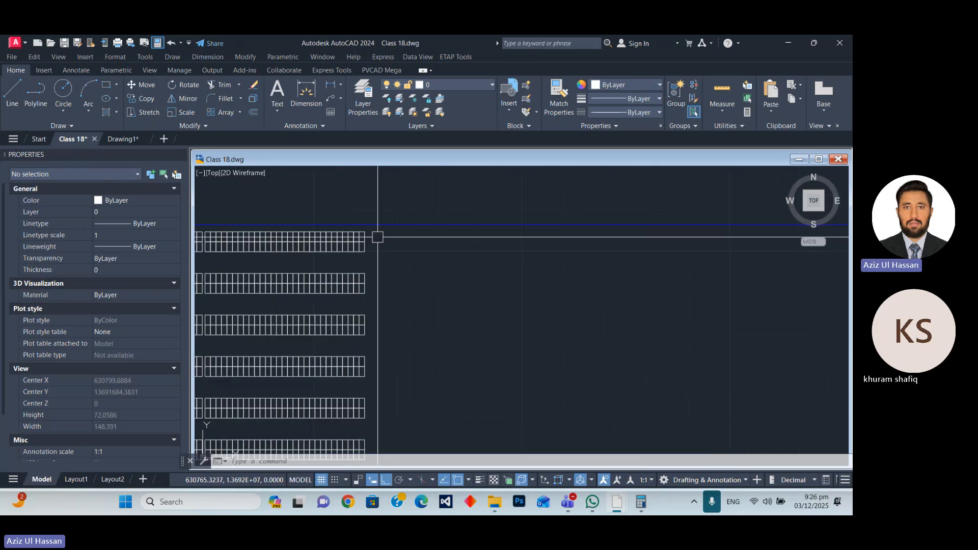
{"action": "type", "text": "xl"}
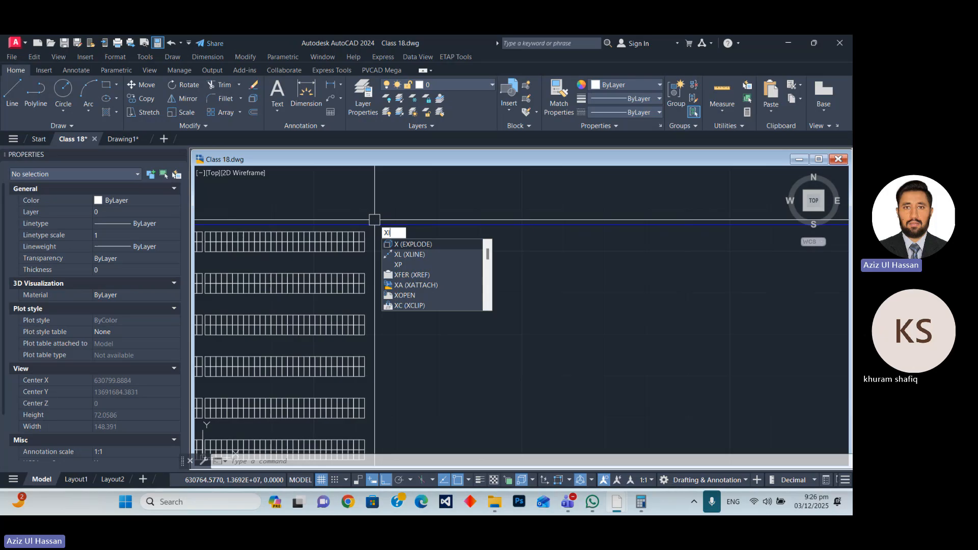
{"action": "key", "text": "Return"}
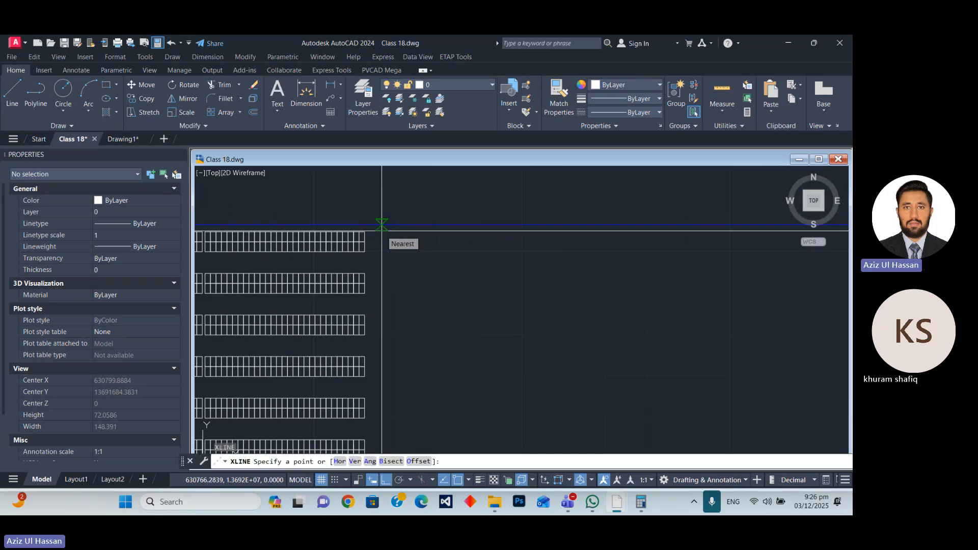
{"action": "type", "text": "v"}
{"action": "key", "text": "Return"}
{"action": "scroll", "coordinate": [365, 227], "scroll_direction": "up", "scroll_amount": 5}
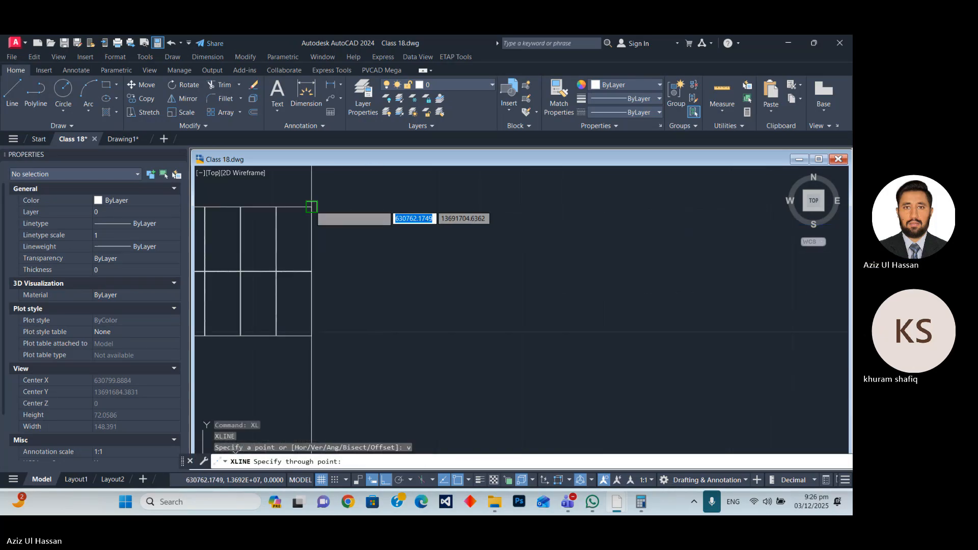
{"action": "left_click", "coordinate": [311, 207]}
{"action": "scroll", "coordinate": [377, 204], "scroll_direction": "down", "scroll_amount": 3}
{"action": "key", "text": "Escape"}
Offset the vertical construction line 20 units to the right, into the empty area of the inner boundary.
{"action": "left_click", "coordinate": [364, 182]}
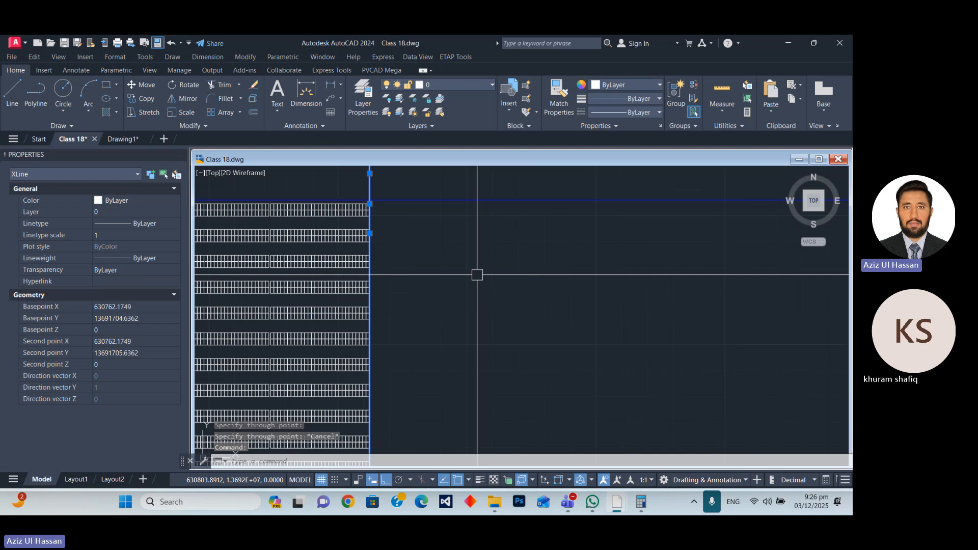
{"action": "type", "text": "o"}
{"action": "key", "text": "Return"}
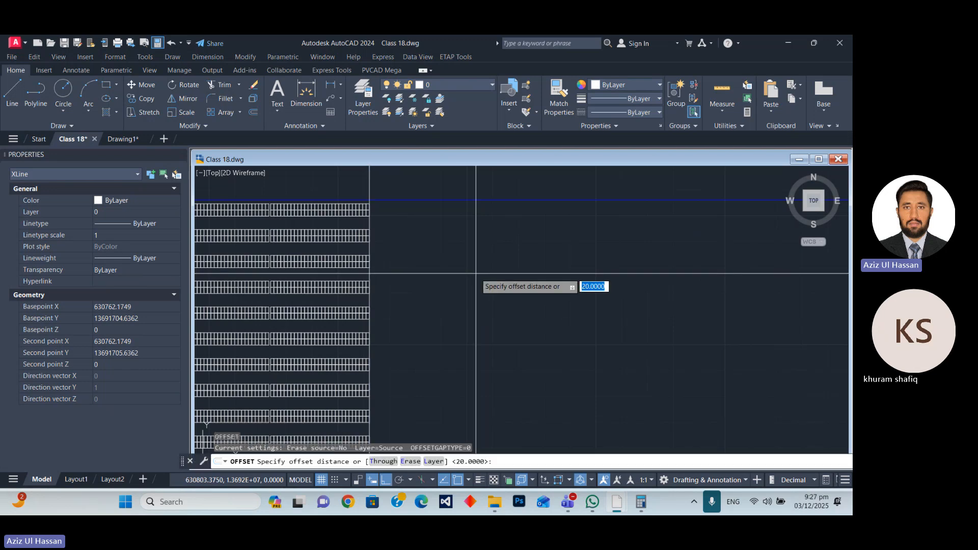
{"action": "key", "text": "Return"}
{"action": "left_click", "coordinate": [485, 269]}
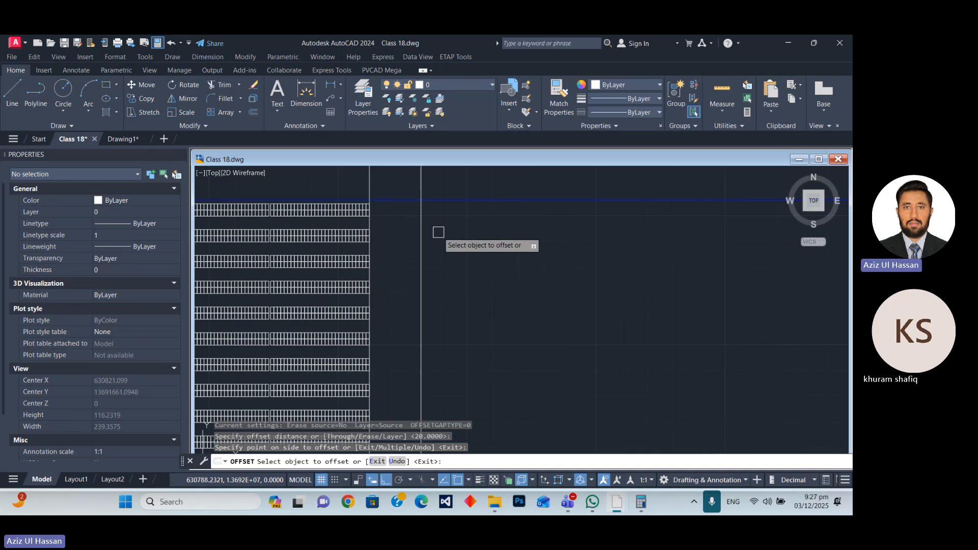
{"action": "scroll", "coordinate": [440, 232], "scroll_direction": "down", "scroll_amount": 3}
{"action": "scroll", "coordinate": [427, 262], "scroll_direction": "up", "scroll_amount": 4}
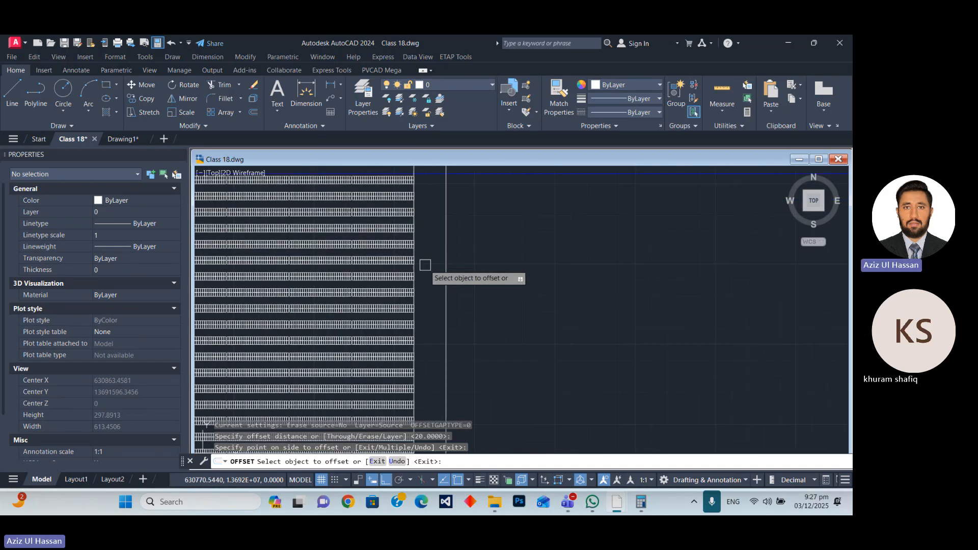
{"action": "scroll", "coordinate": [459, 275], "scroll_direction": "down", "scroll_amount": 4}
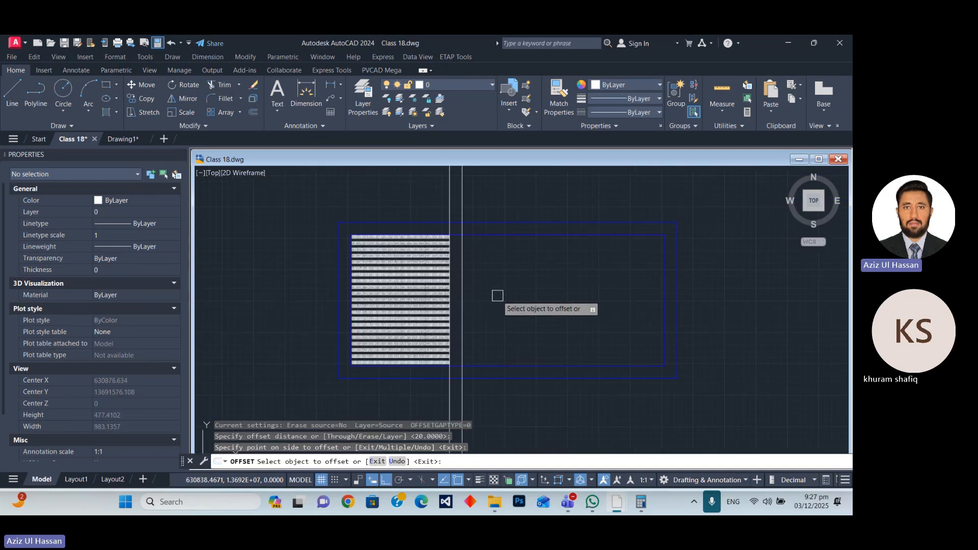
{"action": "scroll", "coordinate": [451, 234], "scroll_direction": "down", "scroll_amount": 4}
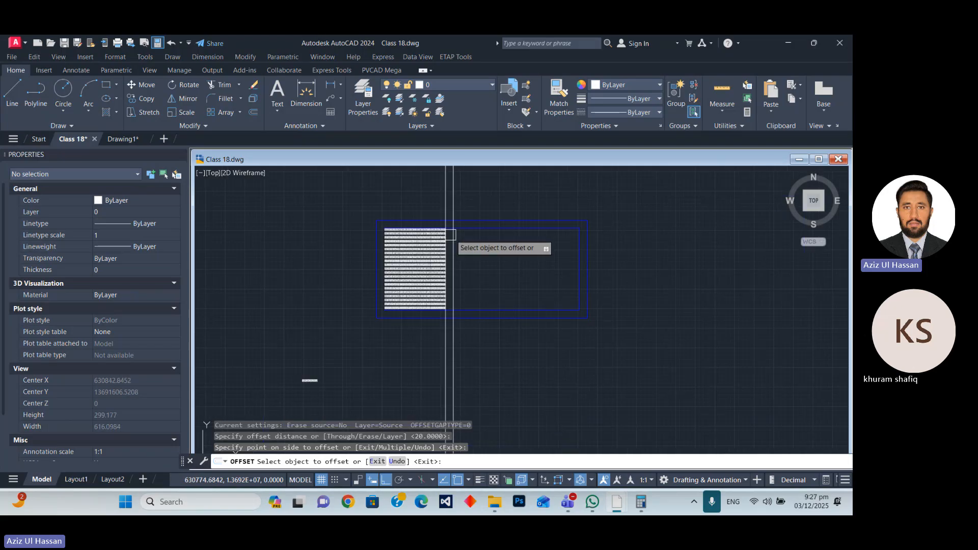
{"action": "scroll", "coordinate": [456, 254], "scroll_direction": "up", "scroll_amount": 4}
{"action": "key", "text": "Escape"}
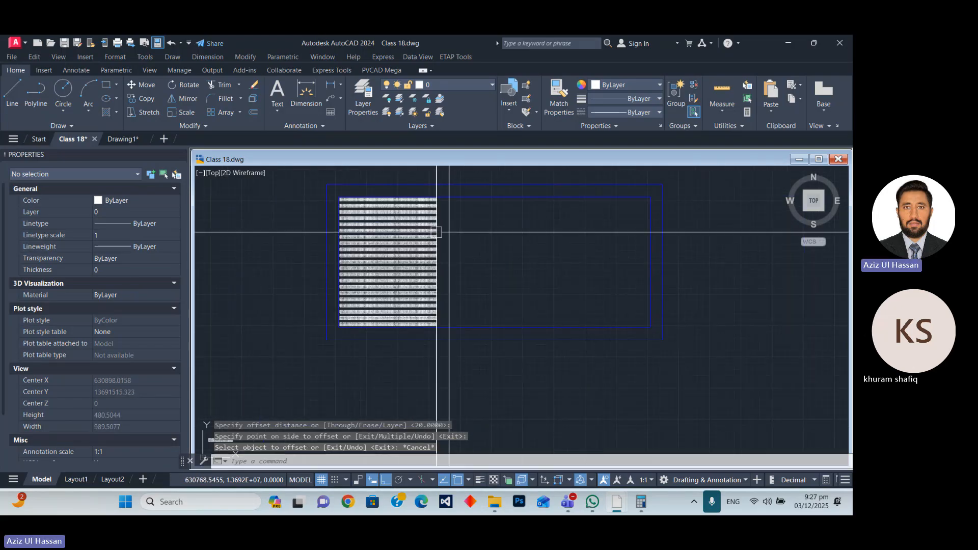
Copy the standalone 2 by 29 table by its upper-left corner onto the offset construction line, level with the array's top row.
{"action": "scroll", "coordinate": [437, 260], "scroll_direction": "down", "scroll_amount": 4}
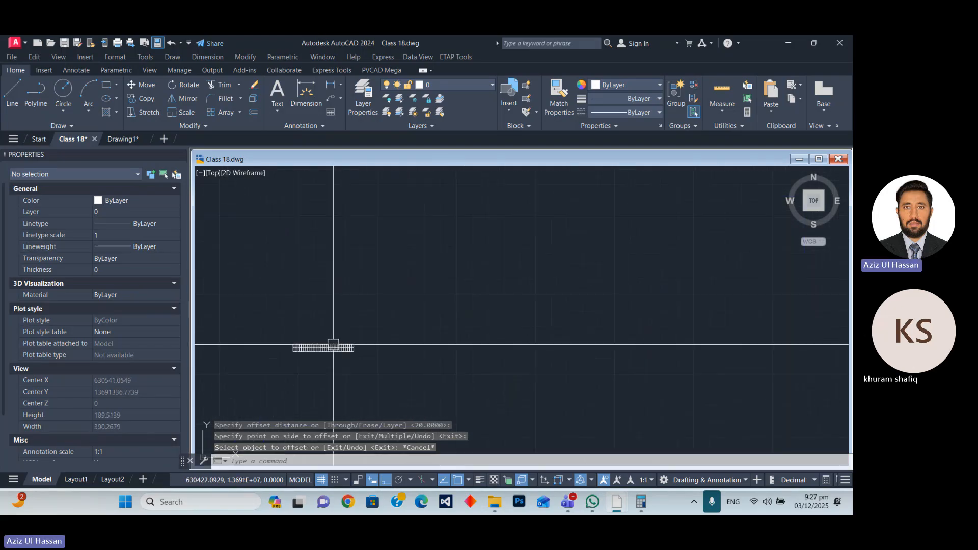
{"action": "left_click", "coordinate": [308, 351]}
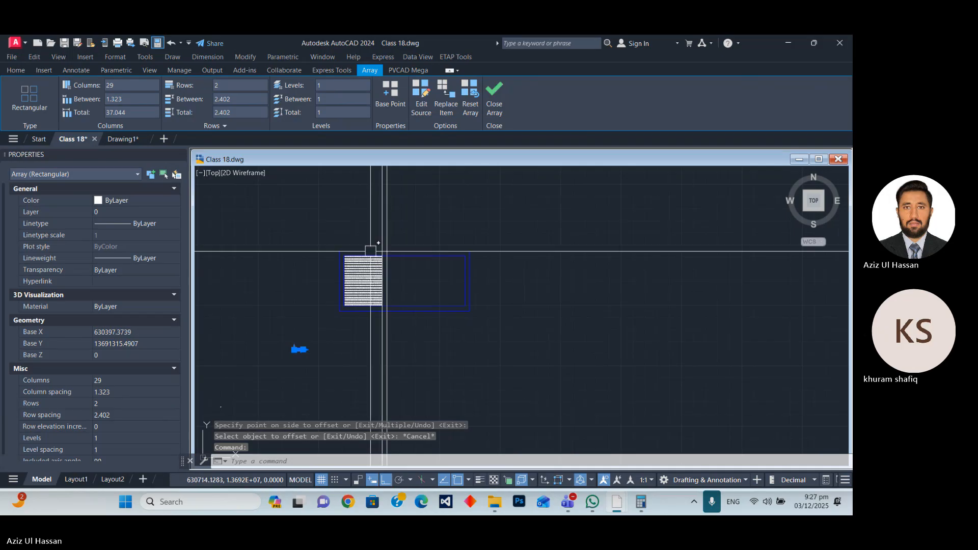
{"action": "scroll", "coordinate": [375, 253], "scroll_direction": "up", "scroll_amount": 5}
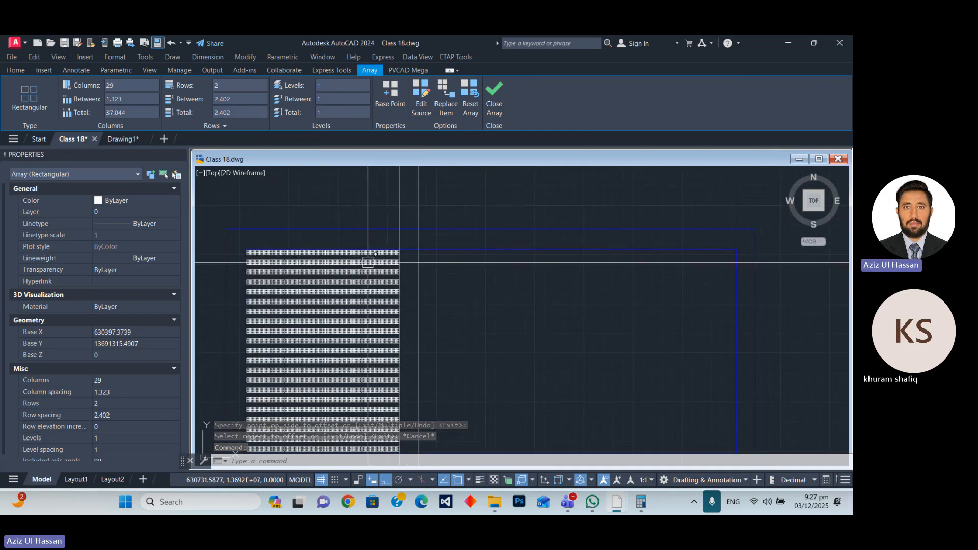
{"action": "scroll", "coordinate": [397, 227], "scroll_direction": "down", "scroll_amount": 5}
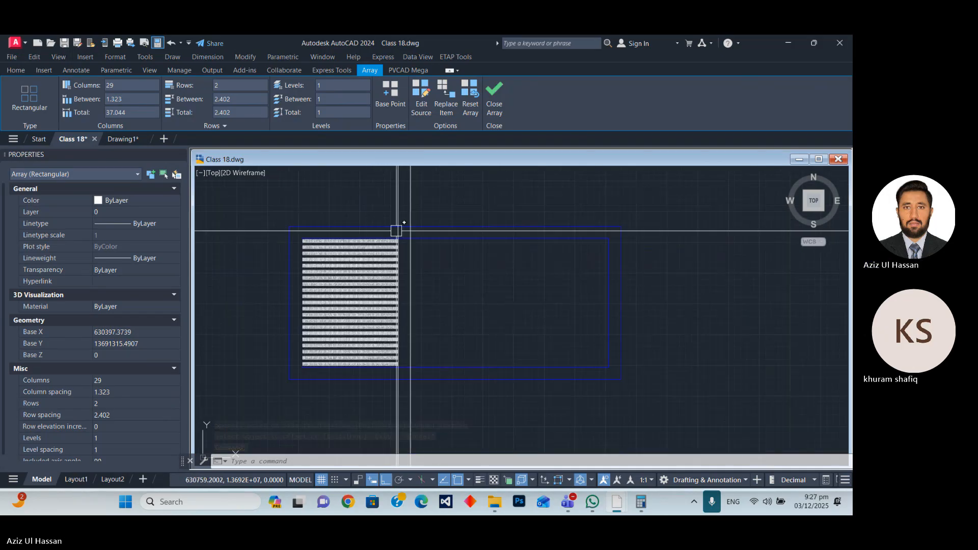
{"action": "type", "text": "CP"}
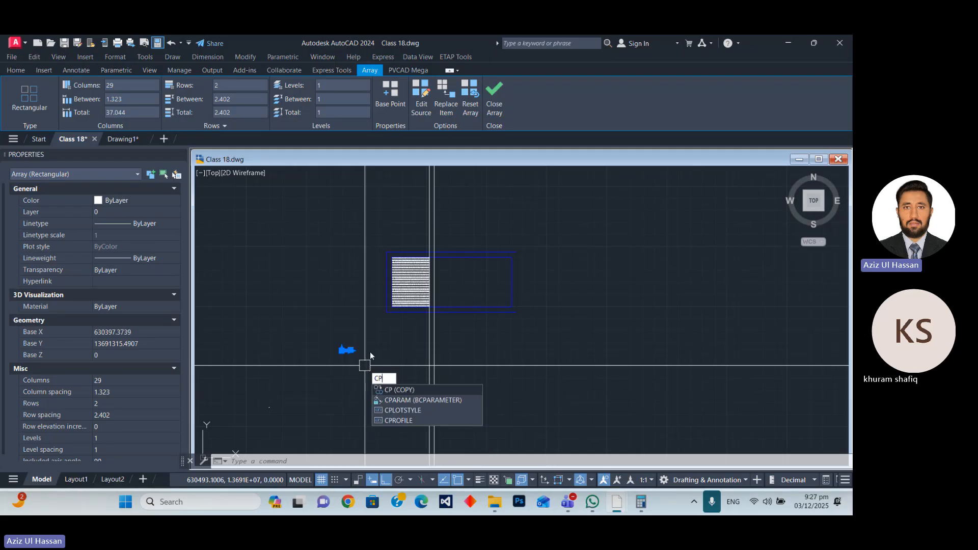
{"action": "key", "text": "Return"}
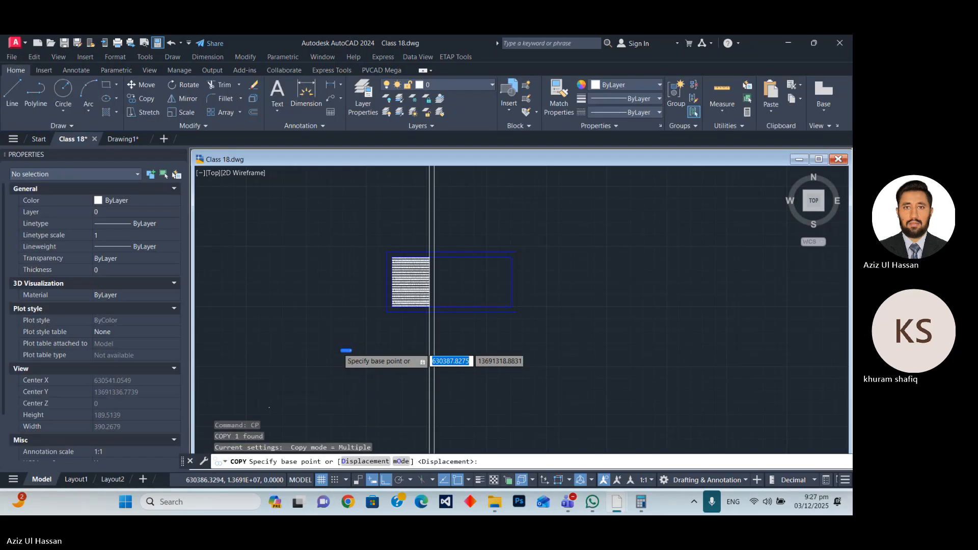
{"action": "scroll", "coordinate": [364, 366], "scroll_direction": "up", "scroll_amount": 5}
{"action": "left_click", "coordinate": [323, 351]}
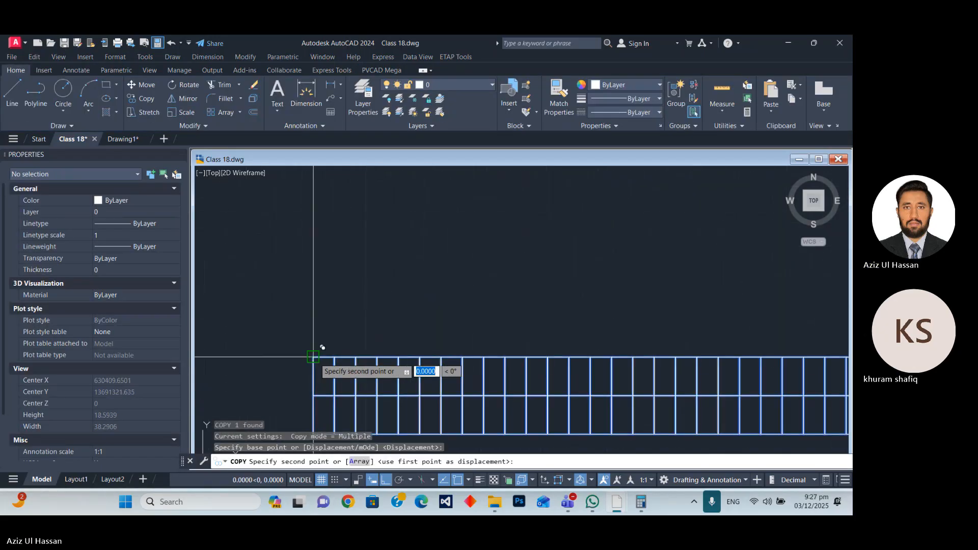
{"action": "scroll", "coordinate": [323, 351], "scroll_direction": "down", "scroll_amount": 5}
{"action": "scroll", "coordinate": [388, 231], "scroll_direction": "up", "scroll_amount": 8}
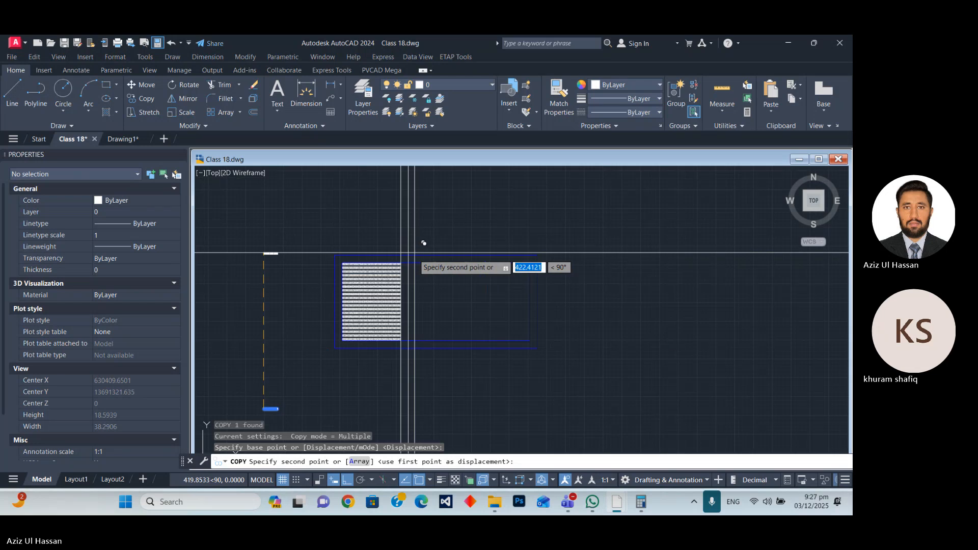
{"action": "left_click", "coordinate": [372, 230]}
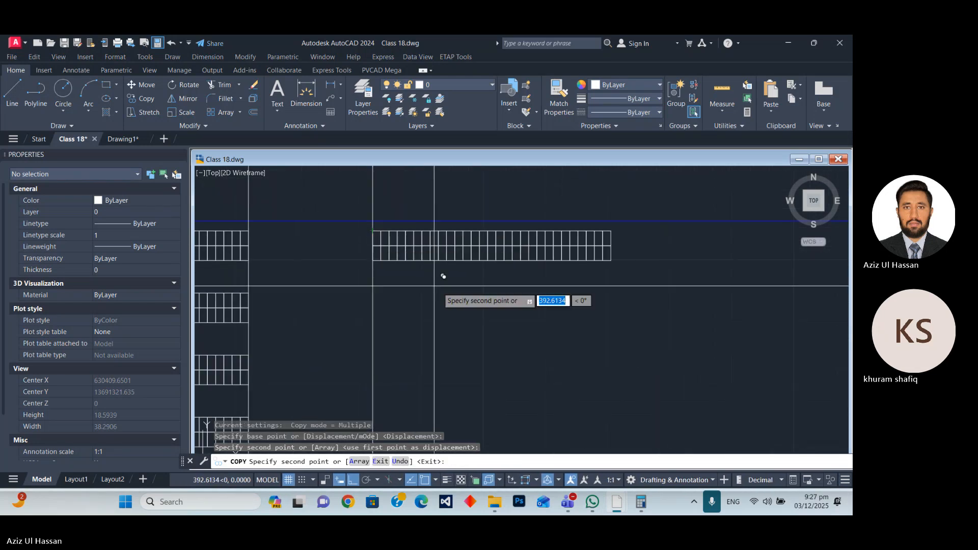
{"action": "key", "text": "Escape"}
Draw a horizontal construction line along the top edge of the array's first row to check the copied table's alignment.
{"action": "scroll", "coordinate": [428, 294], "scroll_direction": "down", "scroll_amount": 4}
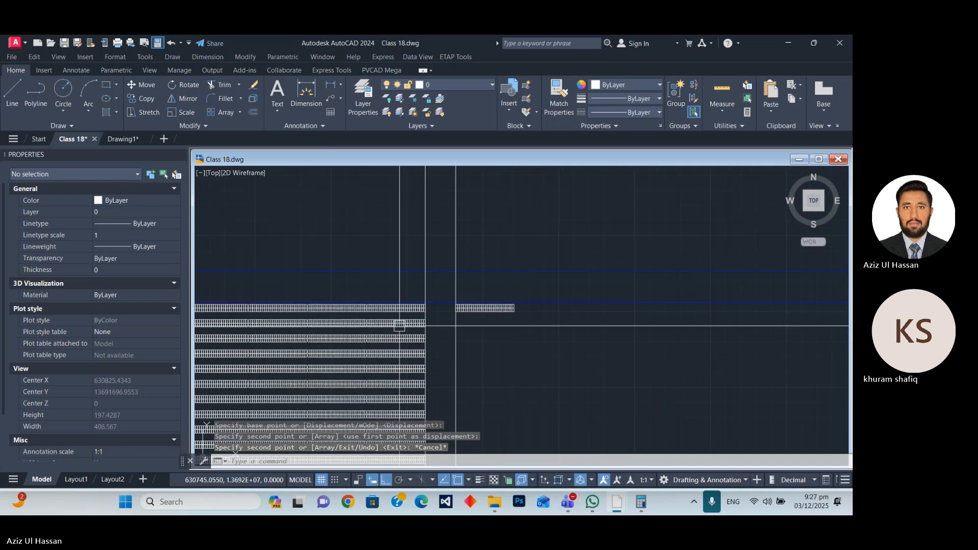
{"action": "scroll", "coordinate": [417, 315], "scroll_direction": "up", "scroll_amount": 4}
{"action": "type", "text": "xl"}
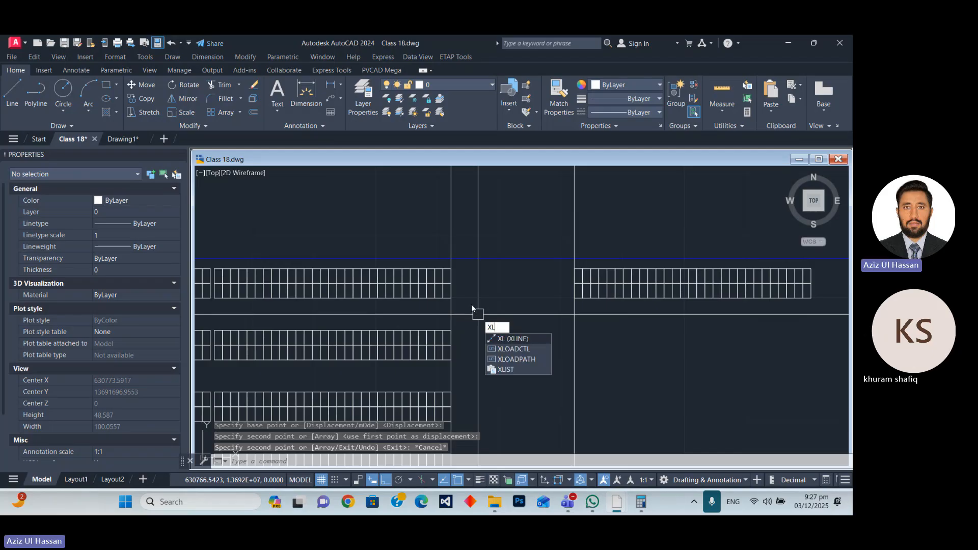
{"action": "key", "text": "Return"}
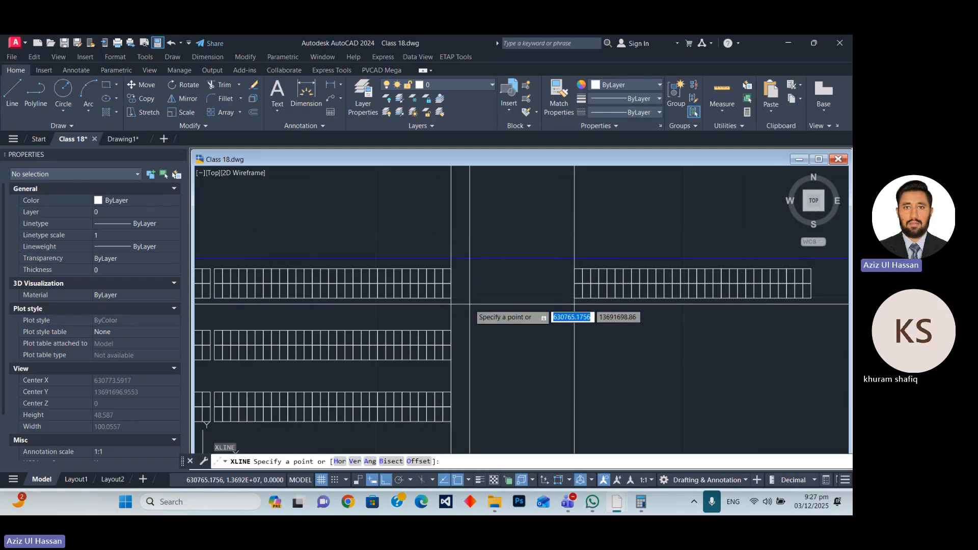
{"action": "type", "text": "h"}
{"action": "key", "text": "Return"}
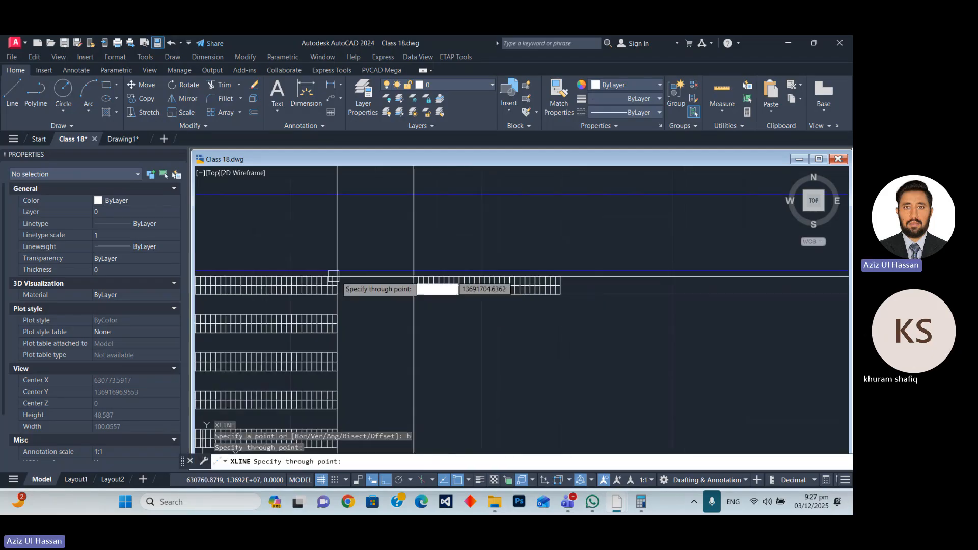
{"action": "key", "text": "Escape"}
Examine whether the copied table's top edge lines up with the horizontal construction line, and clear the selection.
{"action": "scroll", "coordinate": [466, 295], "scroll_direction": "down", "scroll_amount": 5}
{"action": "scroll", "coordinate": [332, 296], "scroll_direction": "down", "scroll_amount": 6}
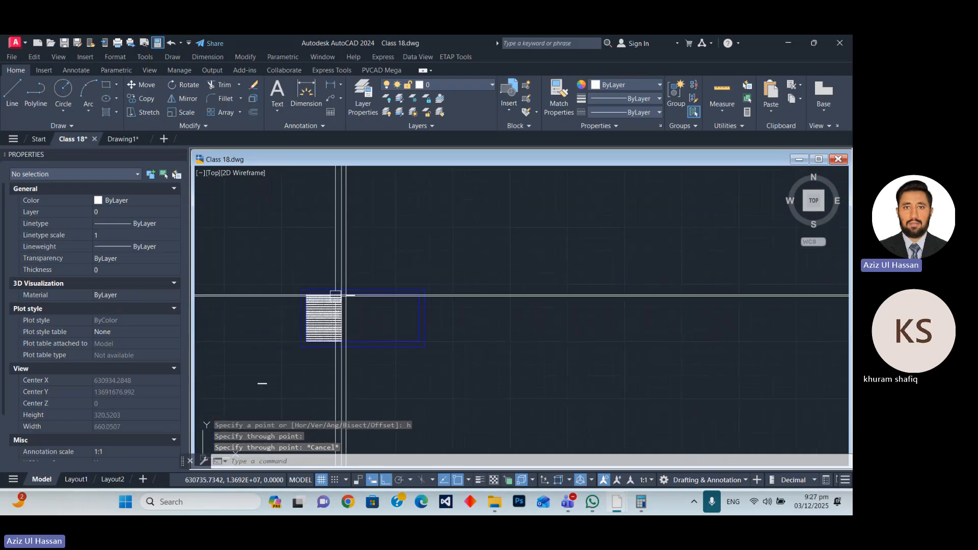
{"action": "scroll", "coordinate": [341, 293], "scroll_direction": "up", "scroll_amount": 6}
{"action": "scroll", "coordinate": [392, 313], "scroll_direction": "up", "scroll_amount": 10}
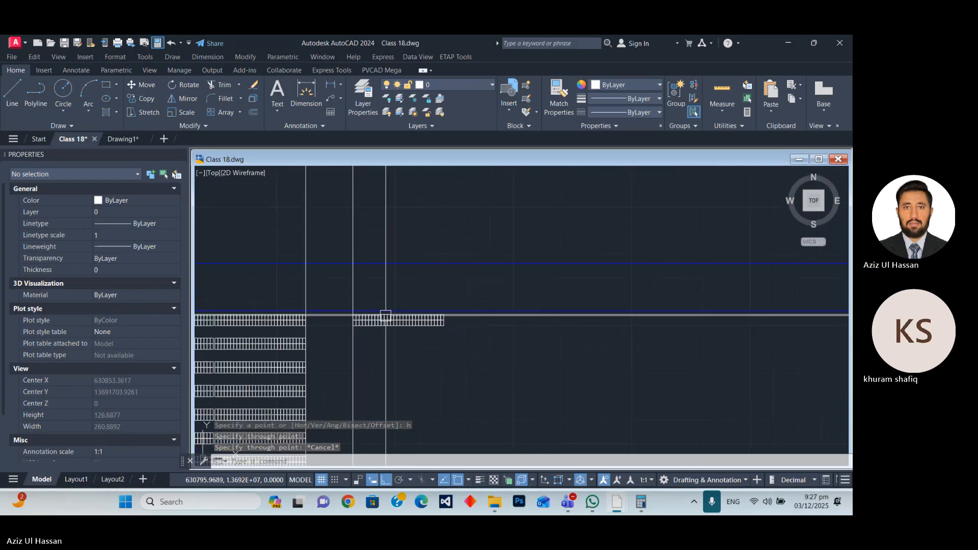
{"action": "left_click", "coordinate": [393, 359]}
{"action": "left_click", "coordinate": [315, 281]}
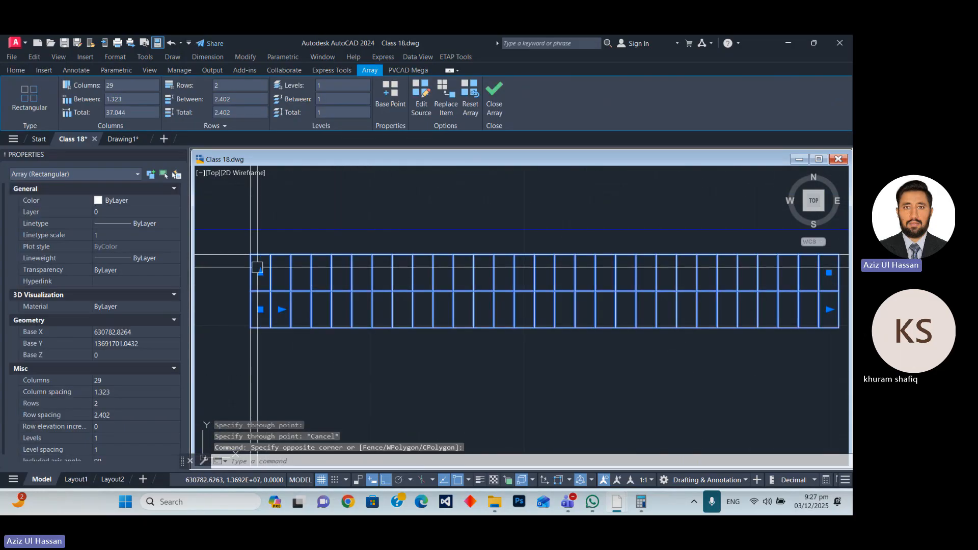
{"action": "scroll", "coordinate": [275, 258], "scroll_direction": "up", "scroll_amount": 5}
{"action": "scroll", "coordinate": [296, 263], "scroll_direction": "down", "scroll_amount": 12}
{"action": "scroll", "coordinate": [311, 265], "scroll_direction": "down", "scroll_amount": 3}
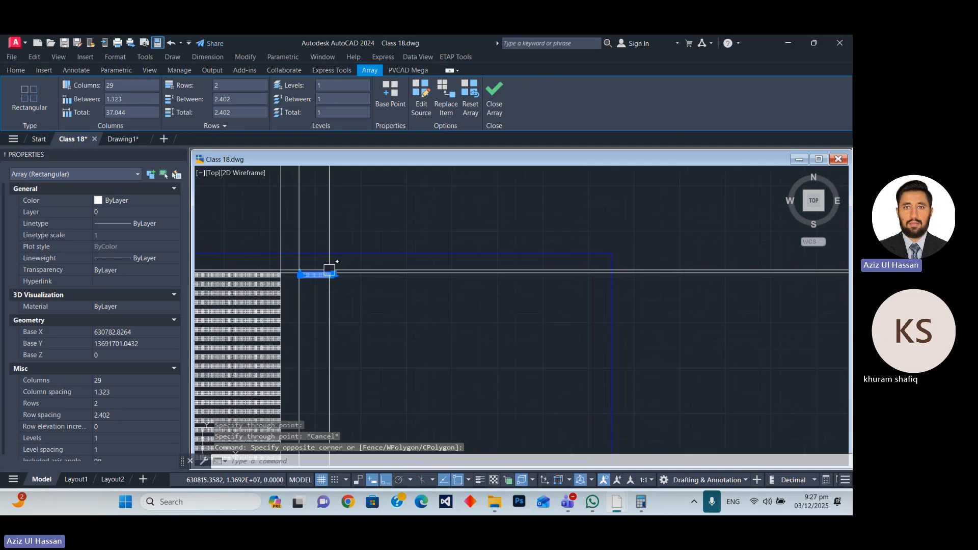
{"action": "scroll", "coordinate": [331, 270], "scroll_direction": "up", "scroll_amount": 10}
{"action": "key", "text": "Escape"}
{"action": "scroll", "coordinate": [321, 252], "scroll_direction": "down", "scroll_amount": 15}
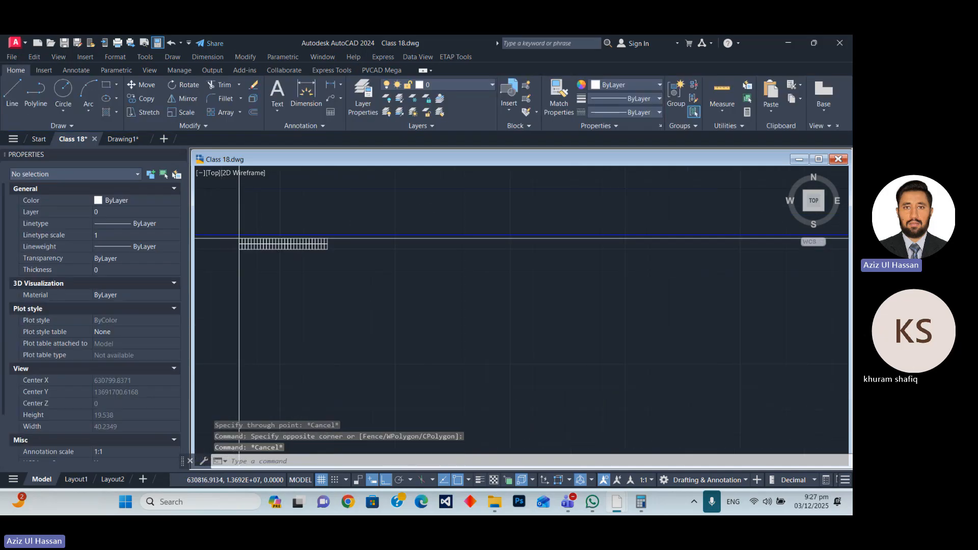
Erase the horizontal construction line.
{"action": "left_click", "coordinate": [511, 304]}
{"action": "left_click", "coordinate": [483, 235]}
{"action": "type", "text": "e"}
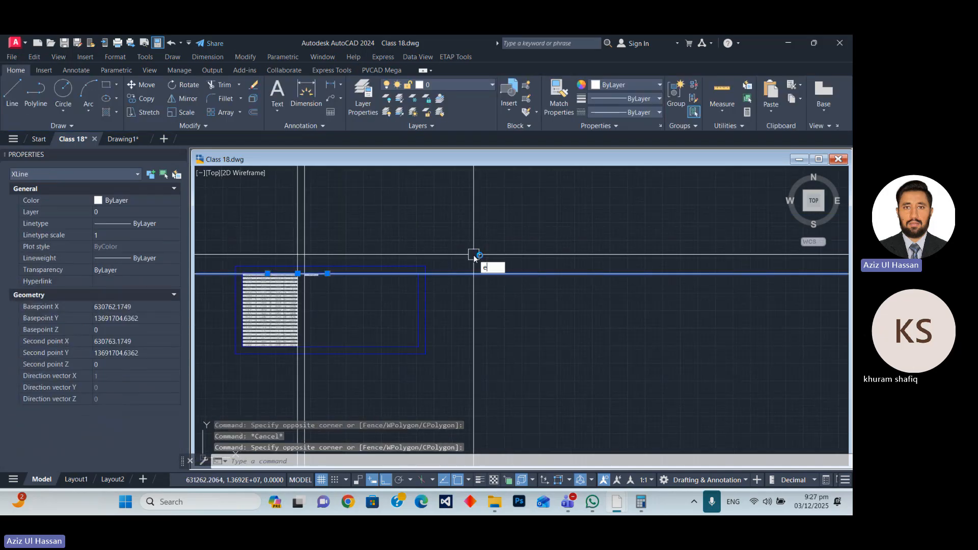
{"action": "key", "text": "Return"}
Start a rectangular array of the copied 2 by 29 table beside the first block, with a row spacing of -10.
{"action": "scroll", "coordinate": [338, 286], "scroll_direction": "up", "scroll_amount": 5}
{"action": "left_click", "coordinate": [279, 275]}
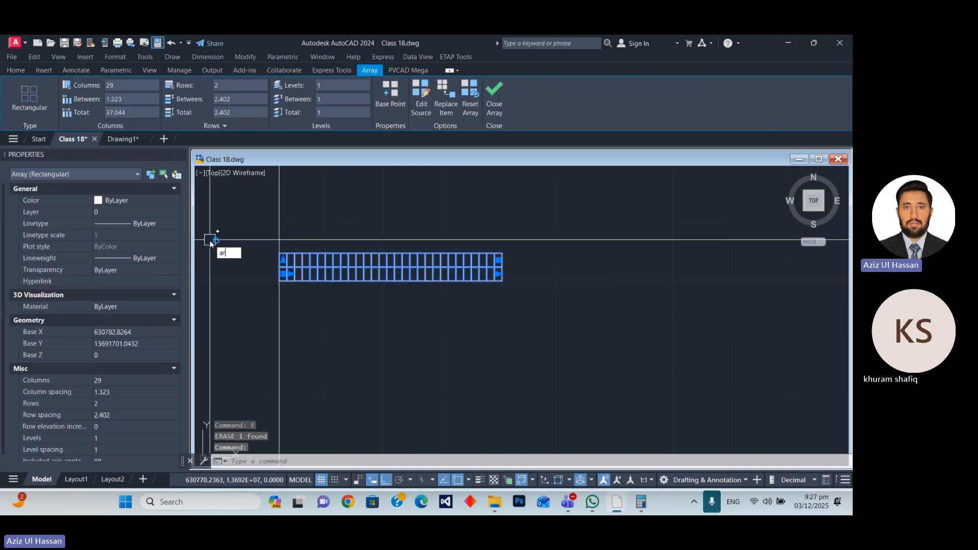
{"action": "type", "text": "ar"}
{"action": "key", "text": "Return"}
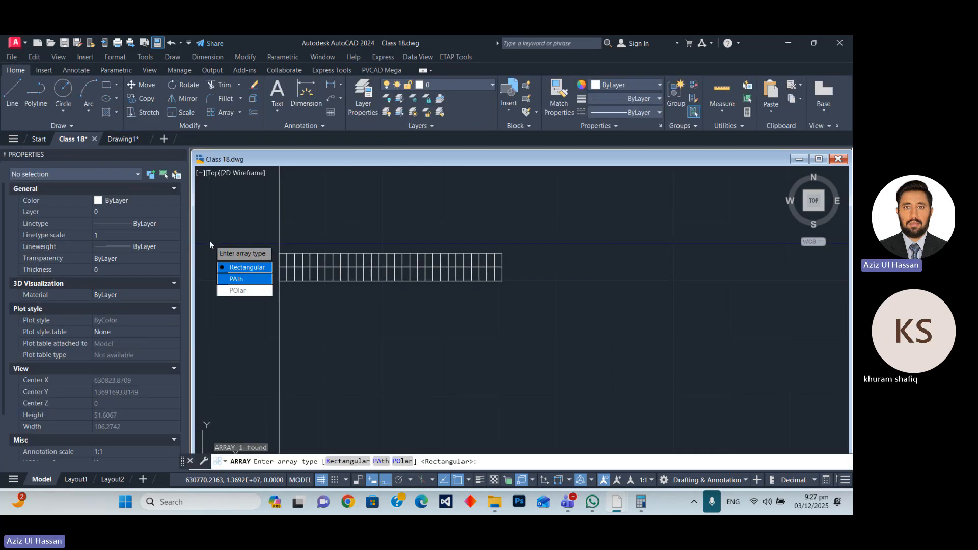
{"action": "type", "text": "r"}
{"action": "key", "text": "Return"}
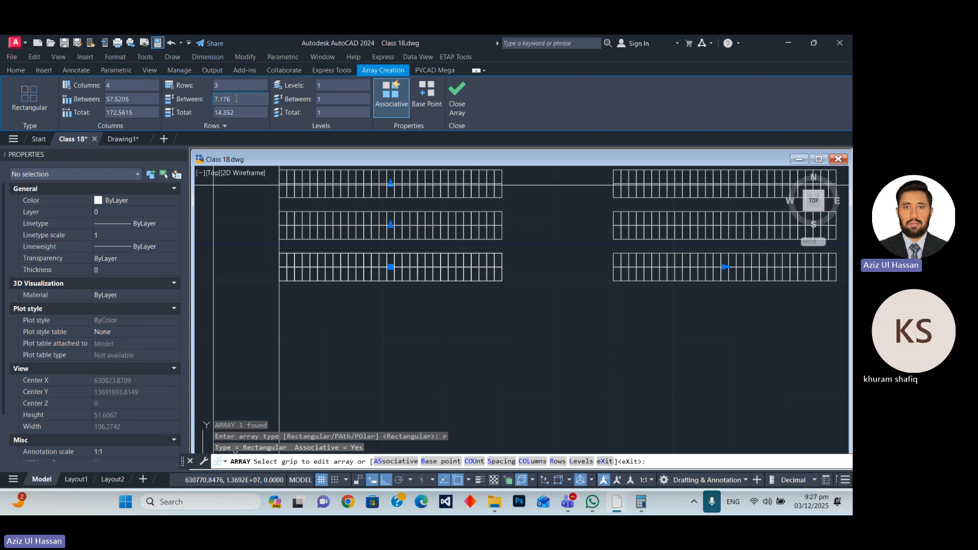
{"action": "type", "text": "-10"}
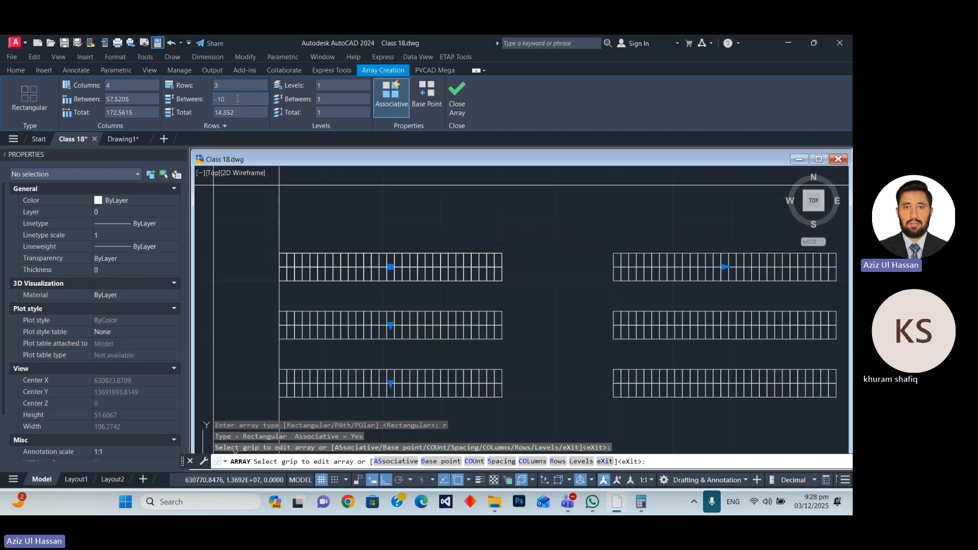
{"action": "key", "text": "Return"}
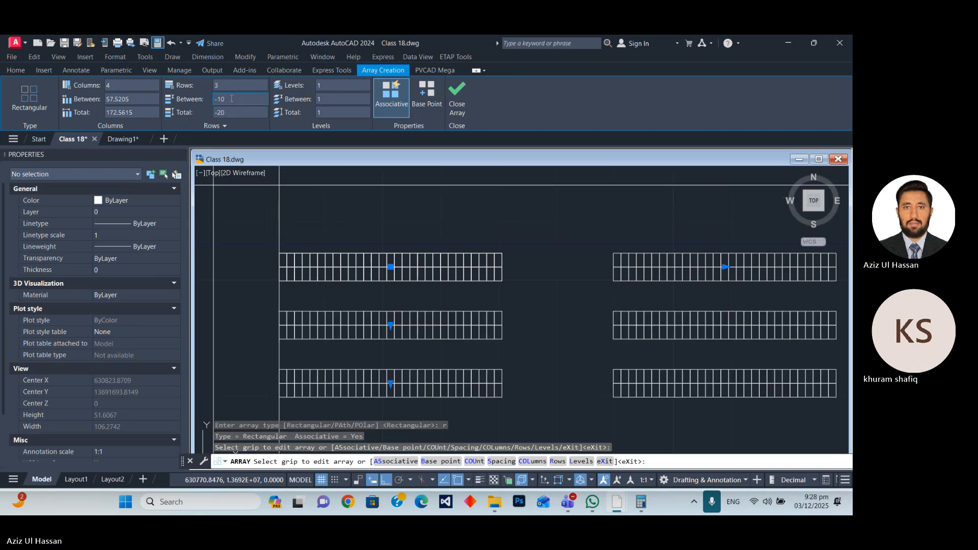
Set the second block's array to a column spacing of 39 and 21 rows, and finish the array.
{"action": "left_click", "coordinate": [145, 104]}
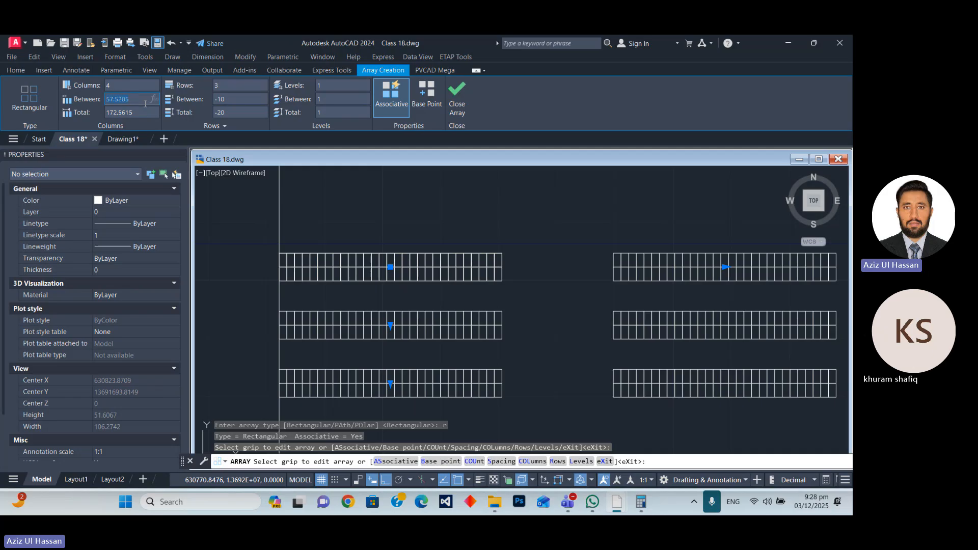
{"action": "type", "text": "39"}
{"action": "key", "text": "Return"}
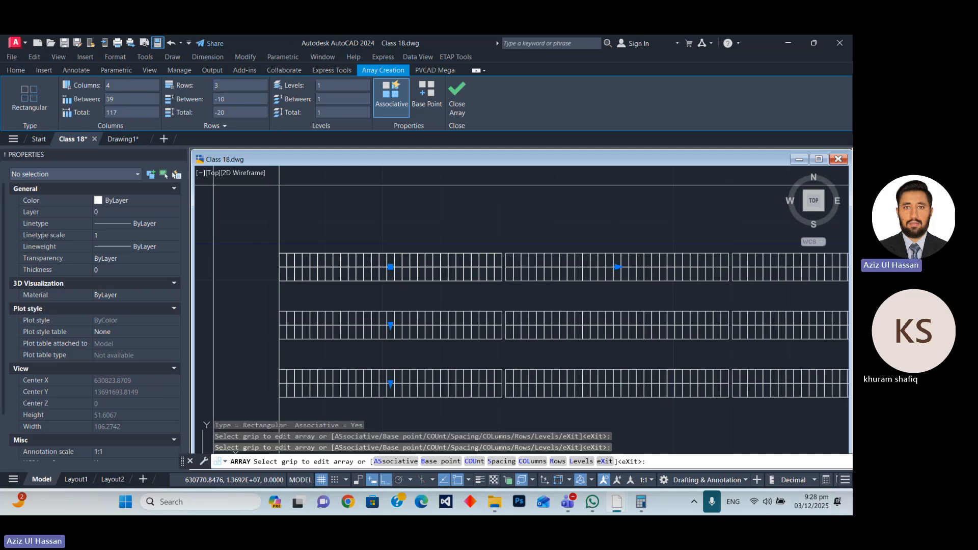
{"action": "left_click", "coordinate": [229, 85]}
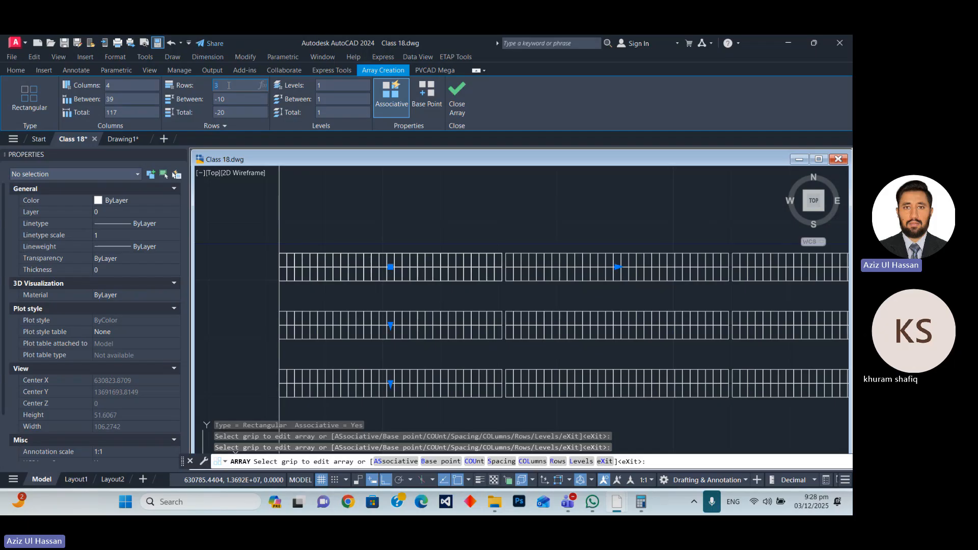
{"action": "key", "text": "Return"}
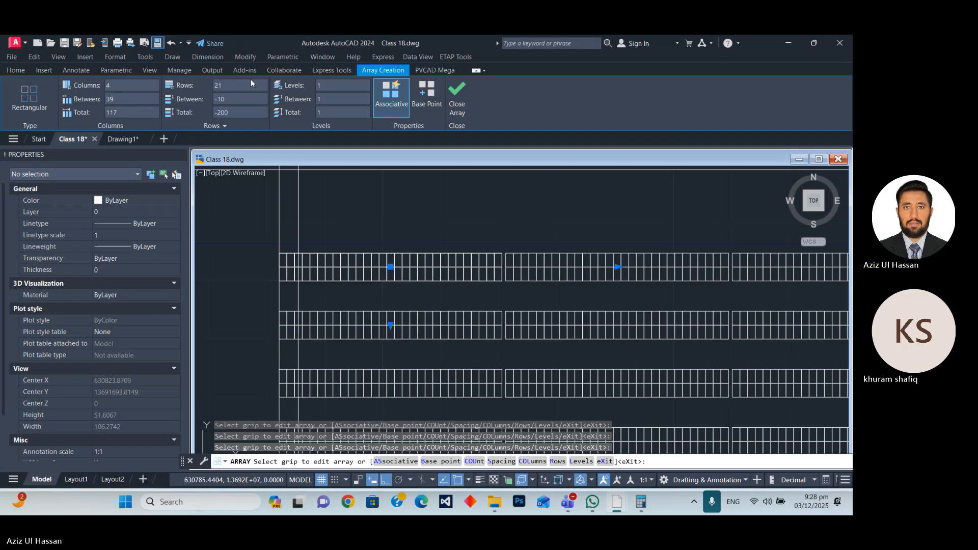
{"action": "scroll", "coordinate": [264, 219], "scroll_direction": "down", "scroll_amount": 5}
{"action": "scroll", "coordinate": [366, 228], "scroll_direction": "down", "scroll_amount": 6}
{"action": "key", "text": "Escape"}
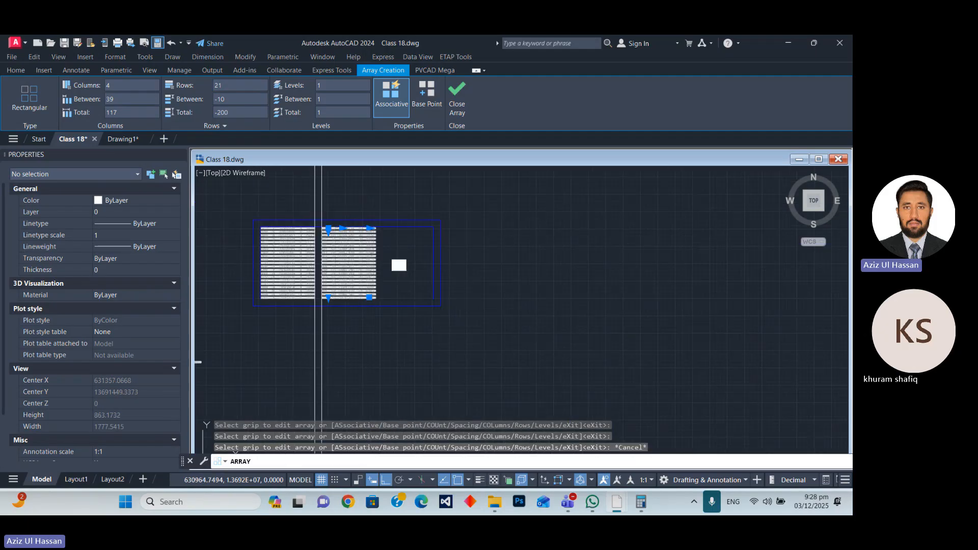
{"action": "middle_click_drag", "start_coordinate": [384, 252], "coordinate": [386, 231]}
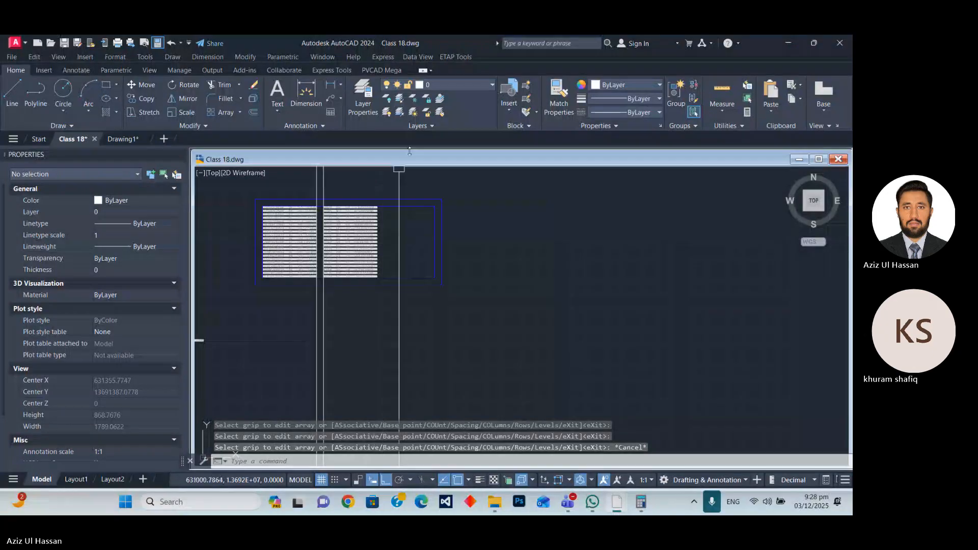
{"action": "left_click", "coordinate": [434, 136]}
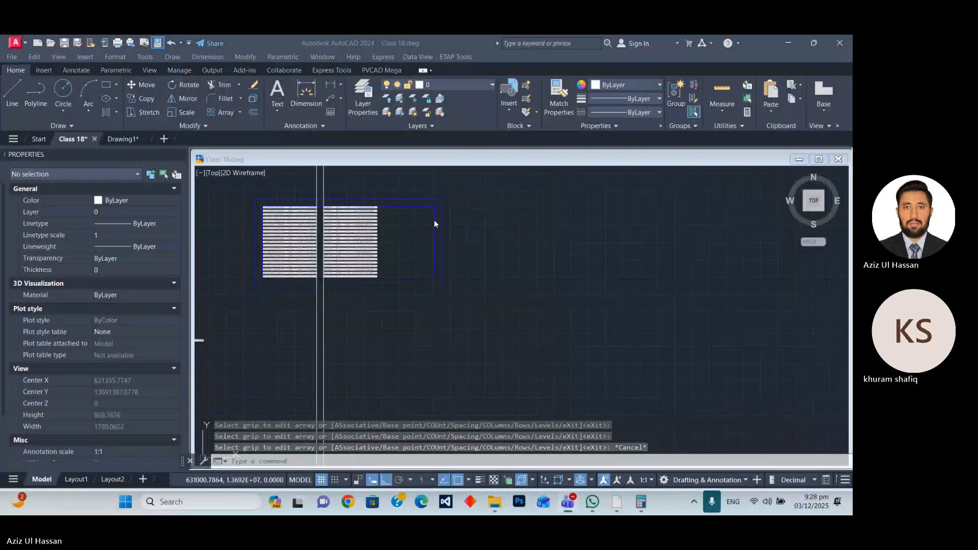
{"action": "left_click", "coordinate": [393, 207]}
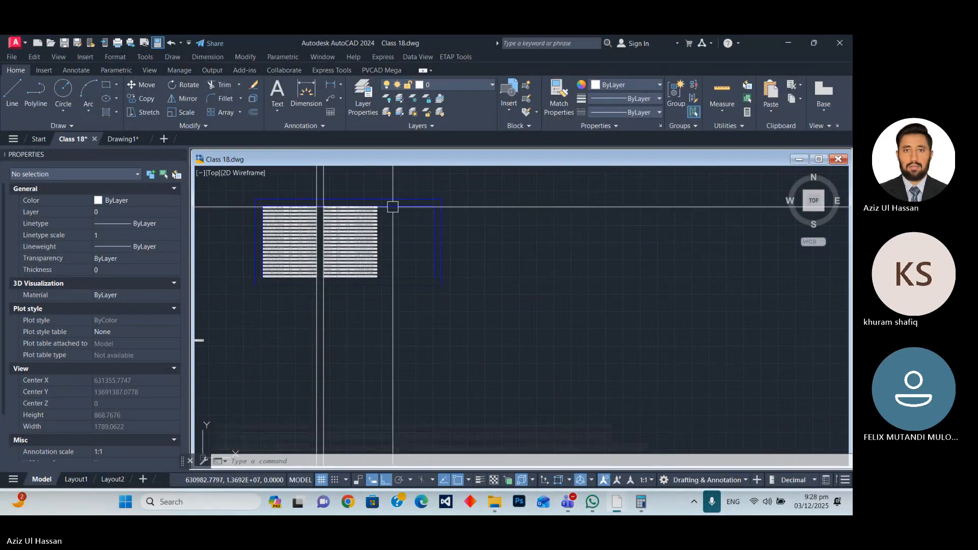
Move the two vertical construction lines from the first block's upper-right corner to the second block's right edge.
{"action": "scroll", "coordinate": [331, 193], "scroll_direction": "up", "scroll_amount": 6}
{"action": "left_click", "coordinate": [334, 188]}
{"action": "left_click", "coordinate": [199, 178]}
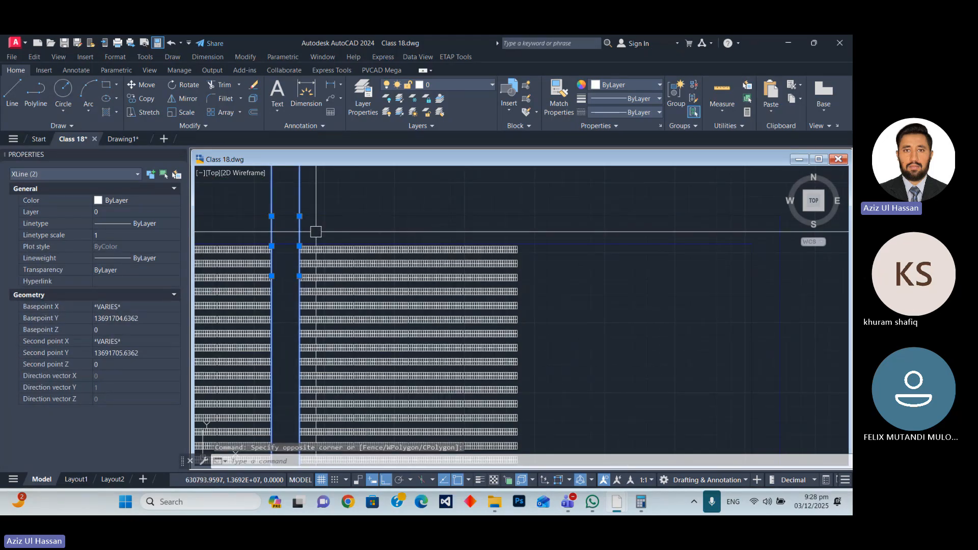
{"action": "type", "text": "m"}
{"action": "key", "text": "Return"}
{"action": "scroll", "coordinate": [271, 246], "scroll_direction": "up", "scroll_amount": 12}
{"action": "left_click", "coordinate": [285, 246]}
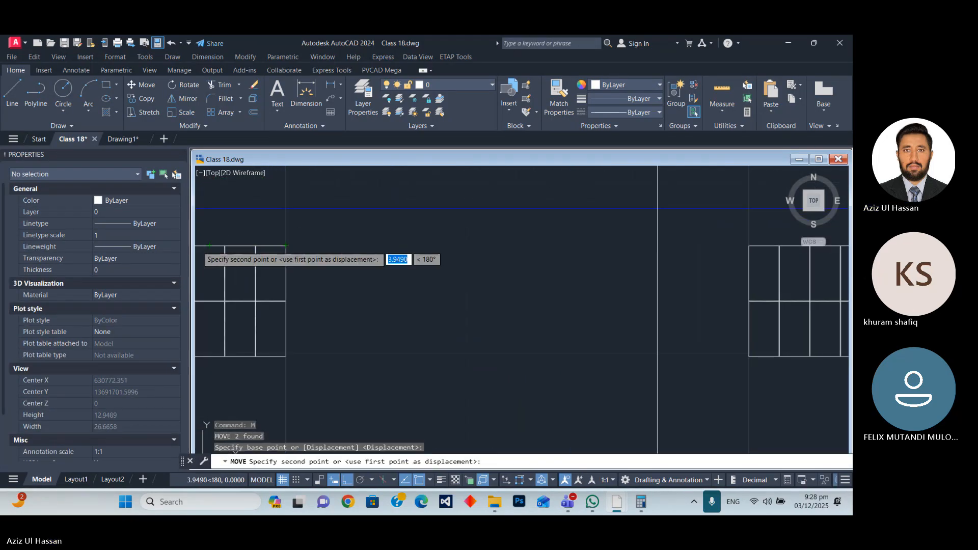
{"action": "scroll", "coordinate": [224, 246], "scroll_direction": "down", "scroll_amount": 13}
{"action": "scroll", "coordinate": [382, 247], "scroll_direction": "up", "scroll_amount": 5}
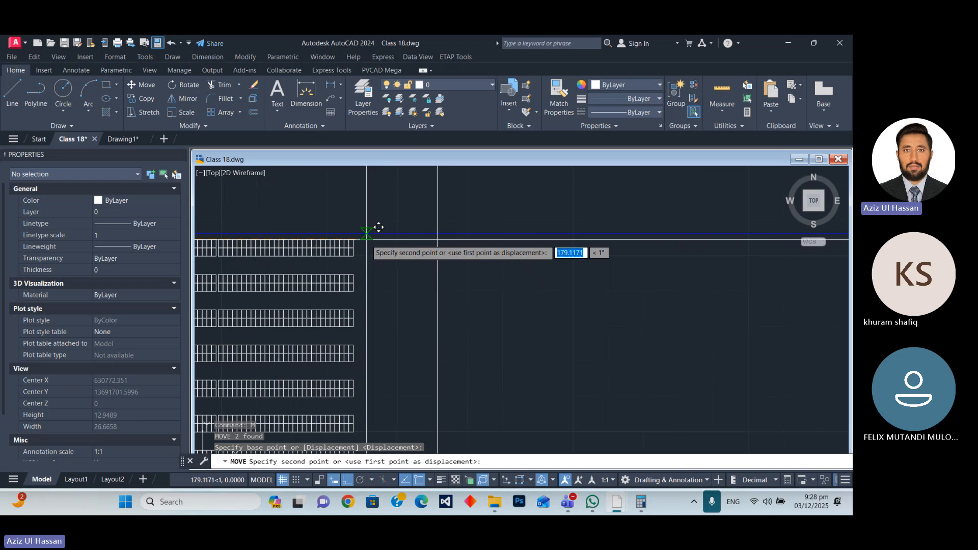
{"action": "left_click", "coordinate": [323, 223]}
{"action": "scroll", "coordinate": [316, 207], "scroll_direction": "down", "scroll_amount": 10}
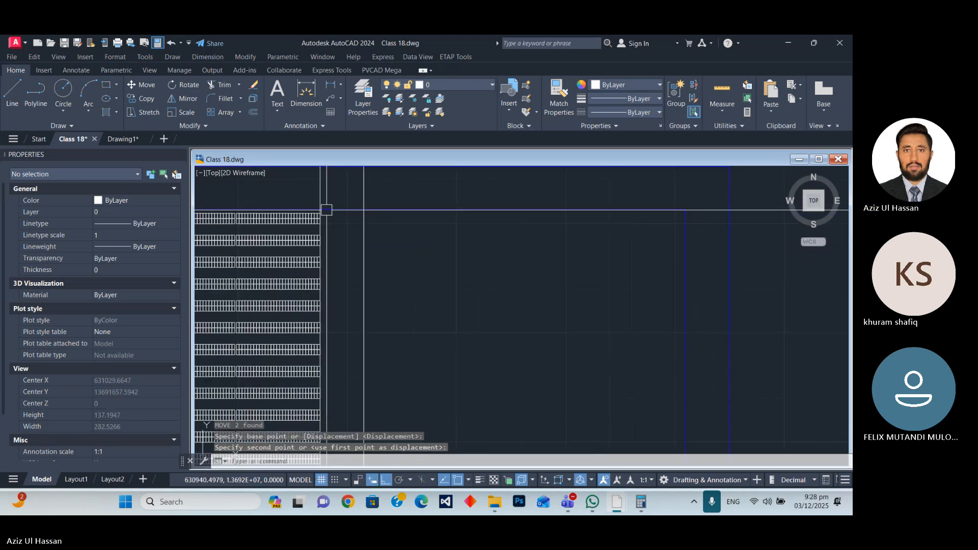
{"action": "scroll", "coordinate": [372, 240], "scroll_direction": "down", "scroll_amount": 8}
{"action": "key", "text": "Escape"}
Copy the standalone 2 by 29 table by its upper-left corner onto the farther construction line, level with the second block's top row.
{"action": "scroll", "coordinate": [381, 242], "scroll_direction": "up", "scroll_amount": 6}
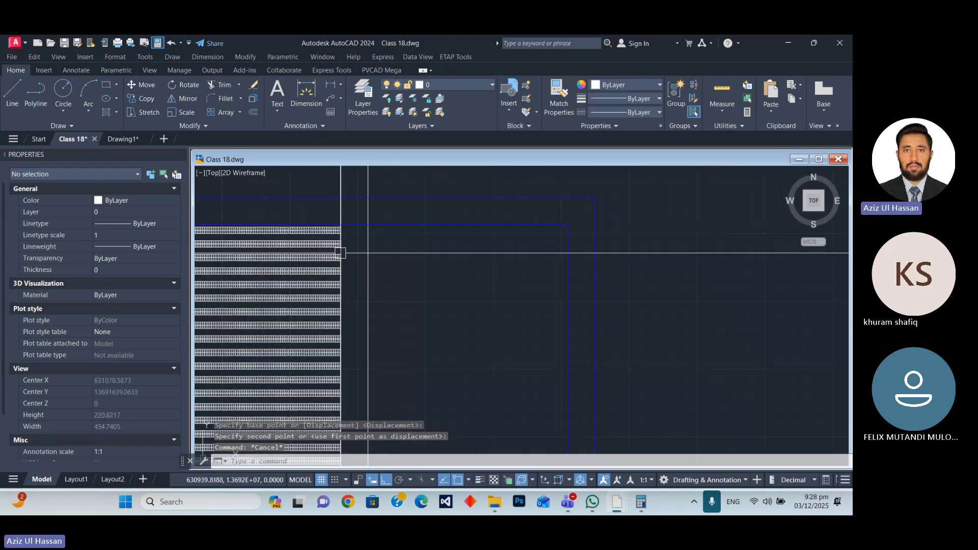
{"action": "scroll", "coordinate": [424, 242], "scroll_direction": "down", "scroll_amount": 10}
{"action": "scroll", "coordinate": [354, 296], "scroll_direction": "up", "scroll_amount": 6}
{"action": "left_click", "coordinate": [353, 296]}
{"action": "left_click", "coordinate": [323, 250]}
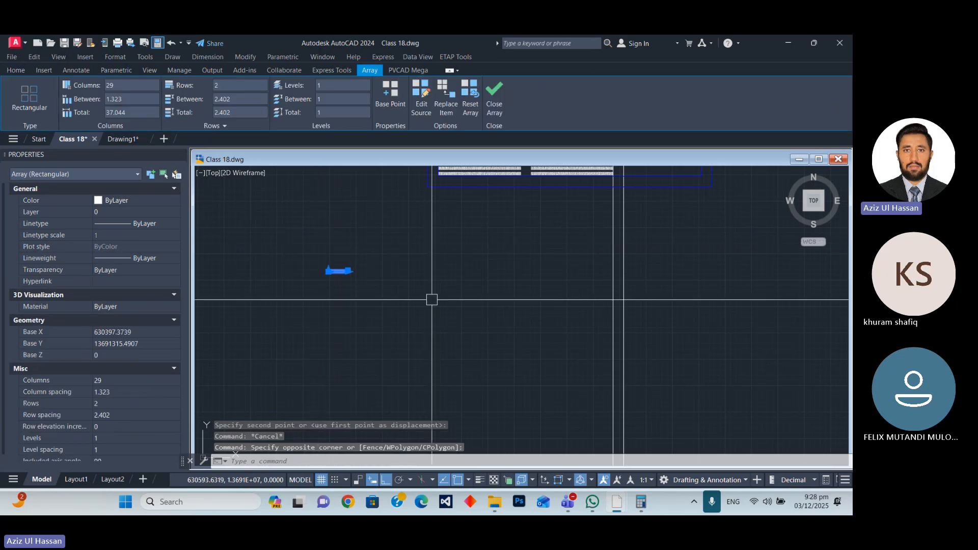
{"action": "type", "text": "CP"}
{"action": "key", "text": "Return"}
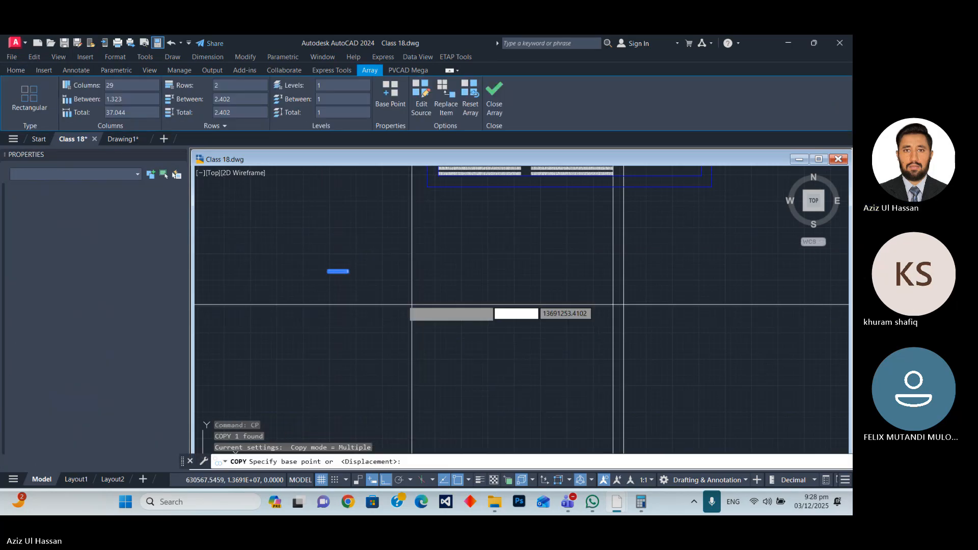
{"action": "scroll", "coordinate": [338, 275], "scroll_direction": "up", "scroll_amount": 15}
{"action": "left_click", "coordinate": [421, 276]}
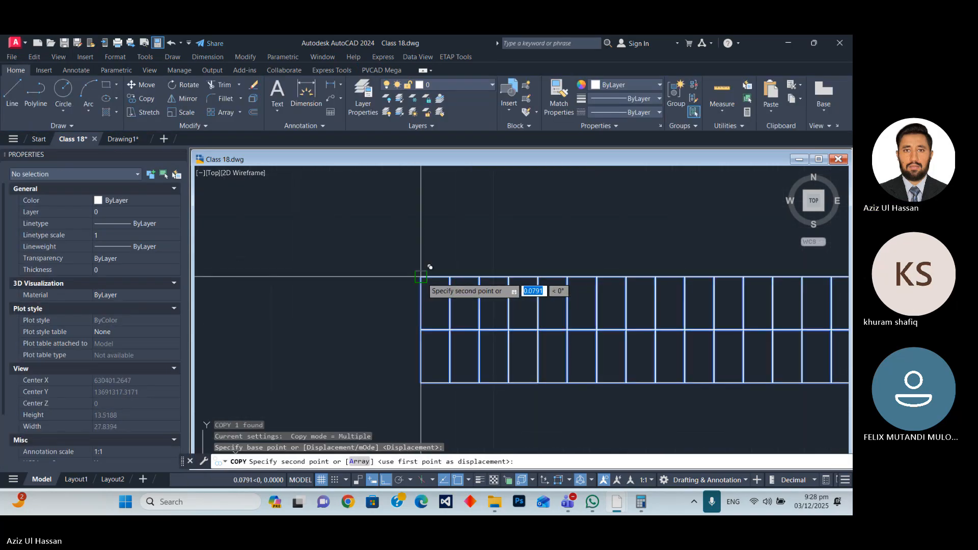
{"action": "scroll", "coordinate": [230, 295], "scroll_direction": "down", "scroll_amount": 6}
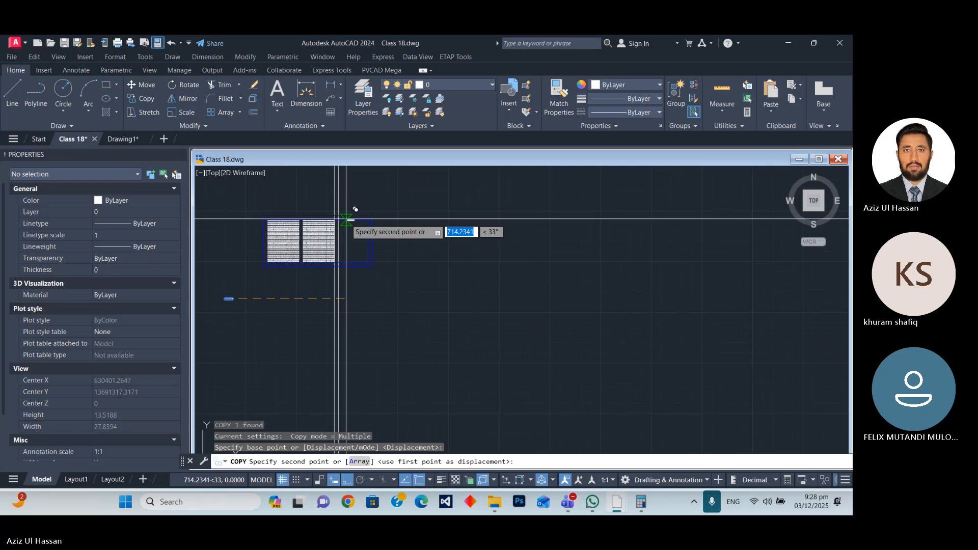
{"action": "scroll", "coordinate": [355, 210], "scroll_direction": "up", "scroll_amount": 10}
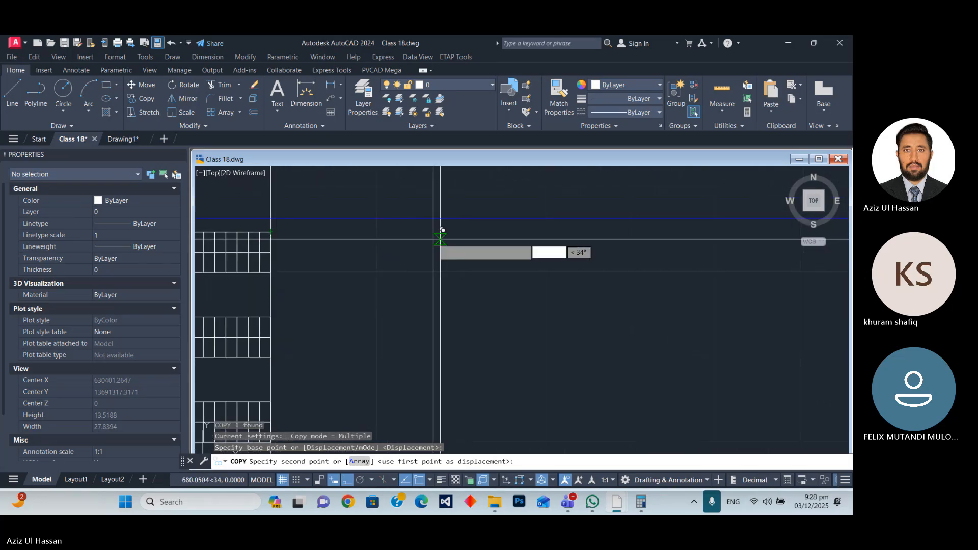
{"action": "left_click", "coordinate": [440, 232]}
{"action": "scroll", "coordinate": [347, 259], "scroll_direction": "down", "scroll_amount": 4}
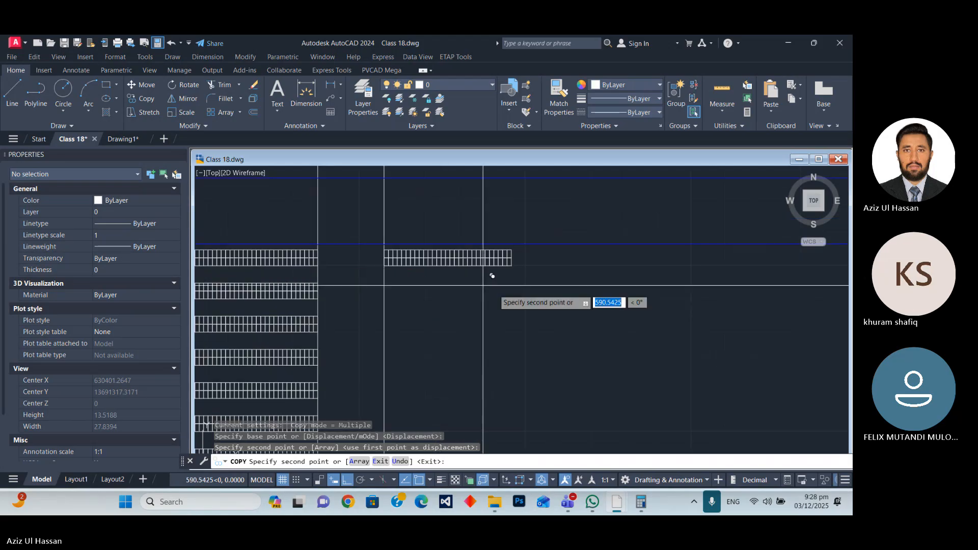
{"action": "key", "text": "Escape"}
Draw a horizontal construction line through the second block's upper-right corner to check the new table's alignment.
{"action": "scroll", "coordinate": [363, 256], "scroll_direction": "up", "scroll_amount": 4}
{"action": "type", "text": "x"}
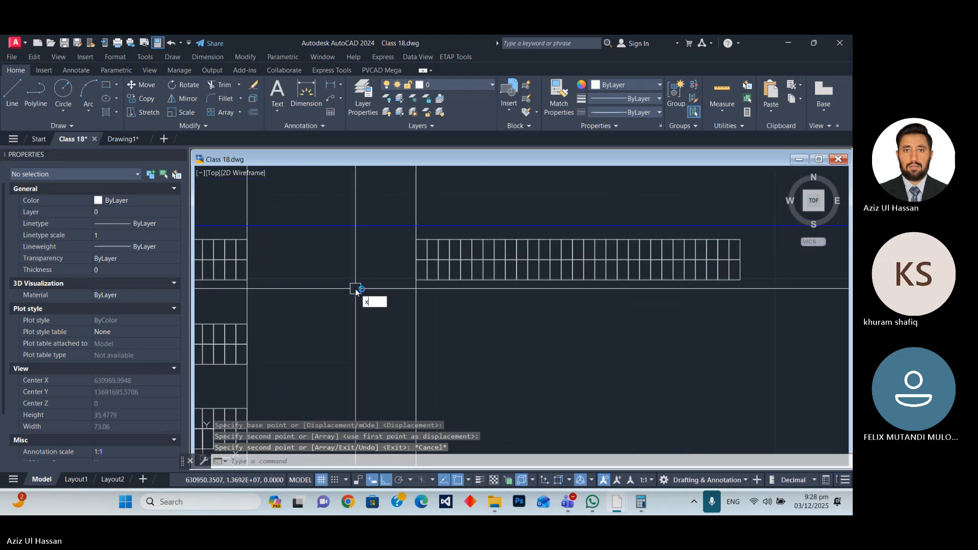
{"action": "type", "text": "l"}
{"action": "key", "text": "Return"}
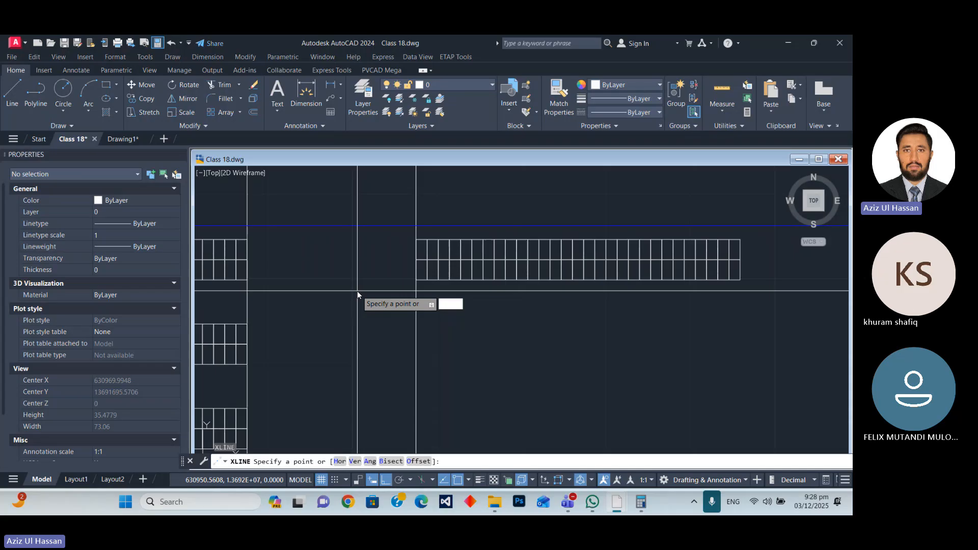
{"action": "scroll", "coordinate": [356, 291], "scroll_direction": "down", "scroll_amount": 2}
{"action": "type", "text": "h"}
{"action": "key", "text": "Return"}
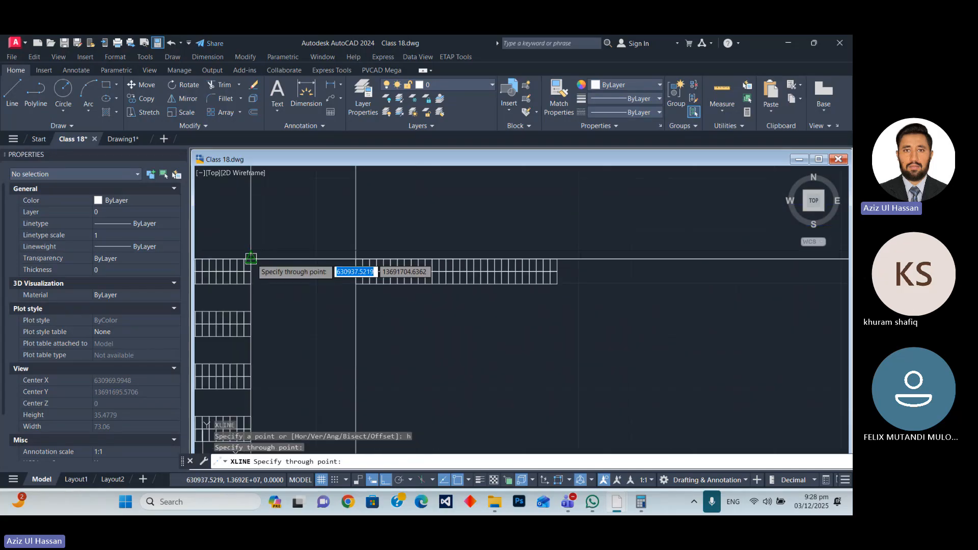
{"action": "key", "text": "Escape"}
Inspect the new table's top edge against the horizontal construction line, and erase that line.
{"action": "scroll", "coordinate": [375, 272], "scroll_direction": "up", "scroll_amount": 4}
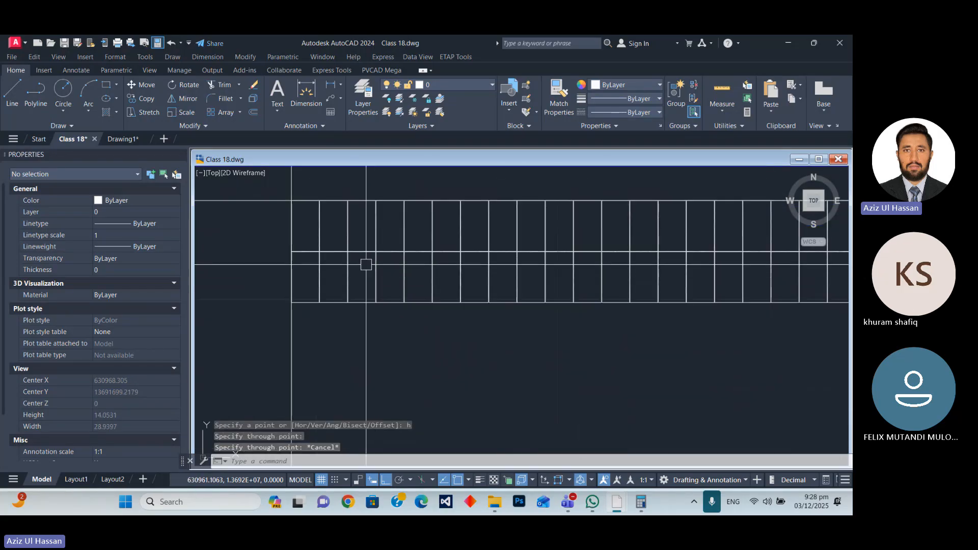
{"action": "scroll", "coordinate": [347, 239], "scroll_direction": "down", "scroll_amount": 3}
{"action": "left_click", "coordinate": [595, 257]}
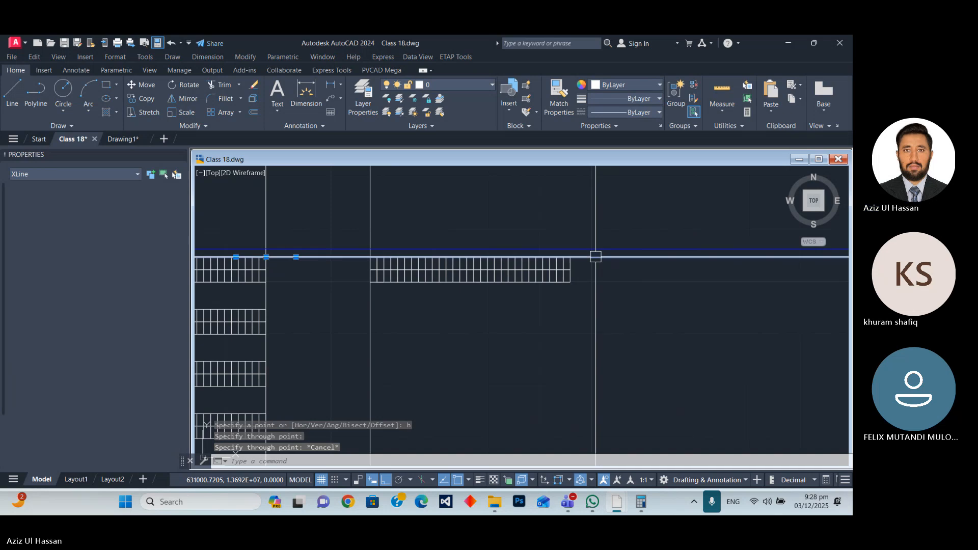
{"action": "type", "text": "e"}
{"action": "key", "text": "Return"}
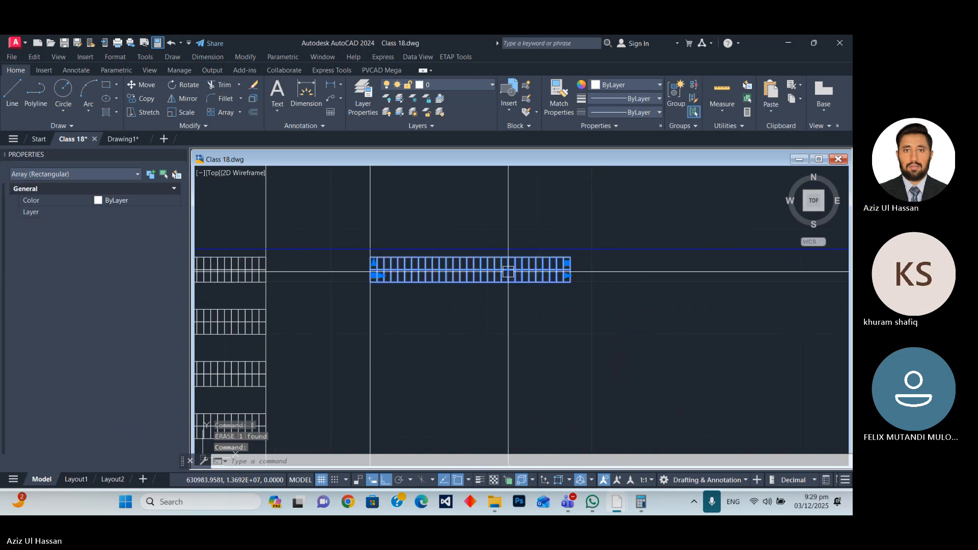
Start a rectangular array of the new table beyond the second block, with a row spacing of -10.
{"action": "left_click", "coordinate": [512, 274]}
{"action": "key", "text": "BackSpace"}
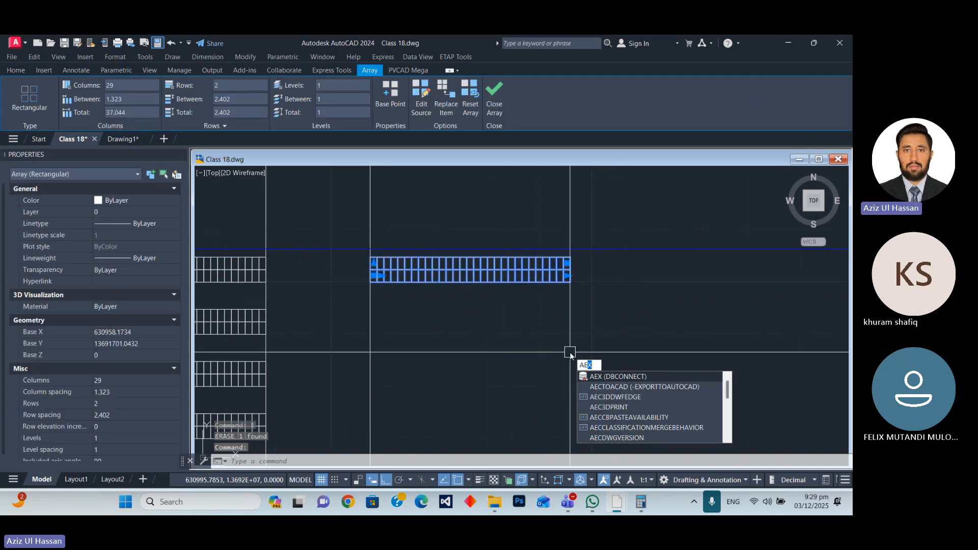
{"action": "type", "text": "r"}
{"action": "key", "text": "Return"}
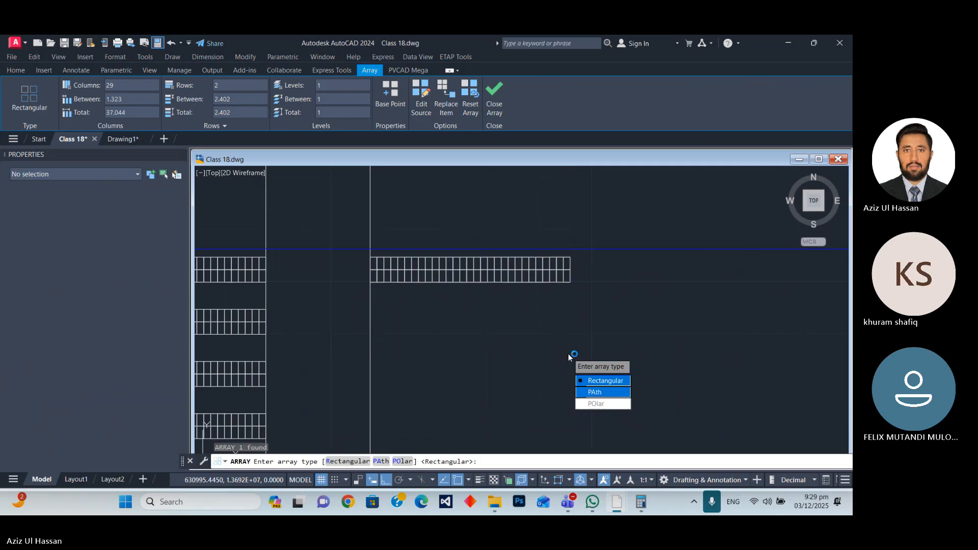
{"action": "type", "text": "r"}
{"action": "key", "text": "Return"}
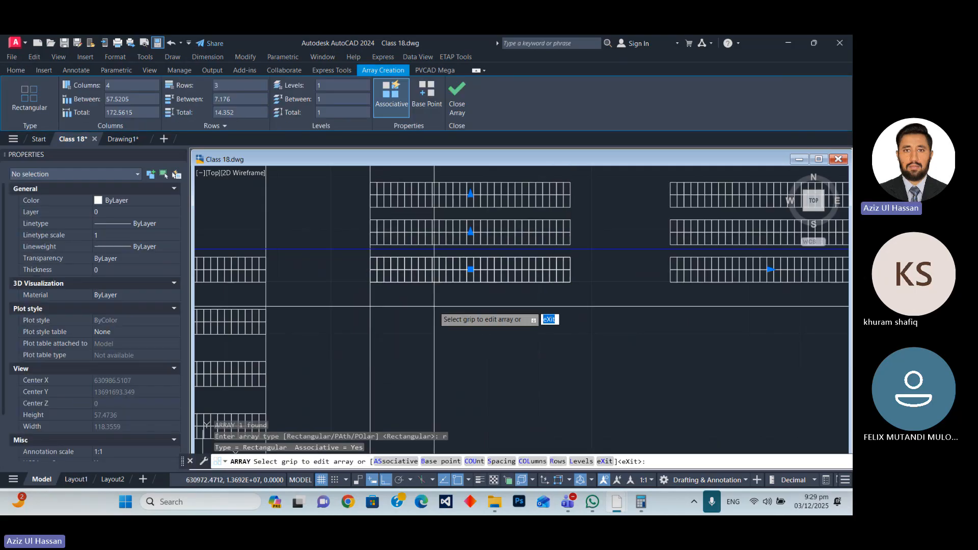
{"action": "left_click", "coordinate": [238, 99]}
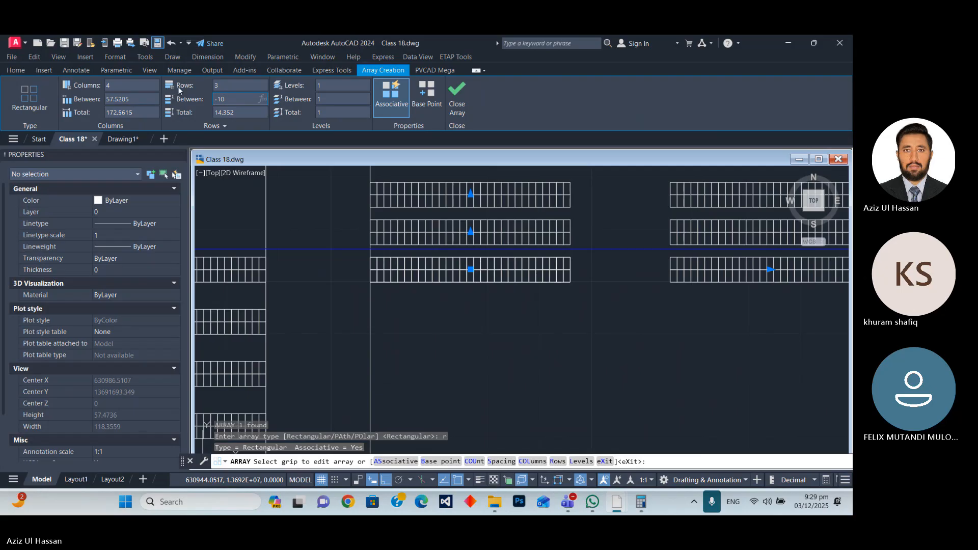
{"action": "key", "text": "Return"}
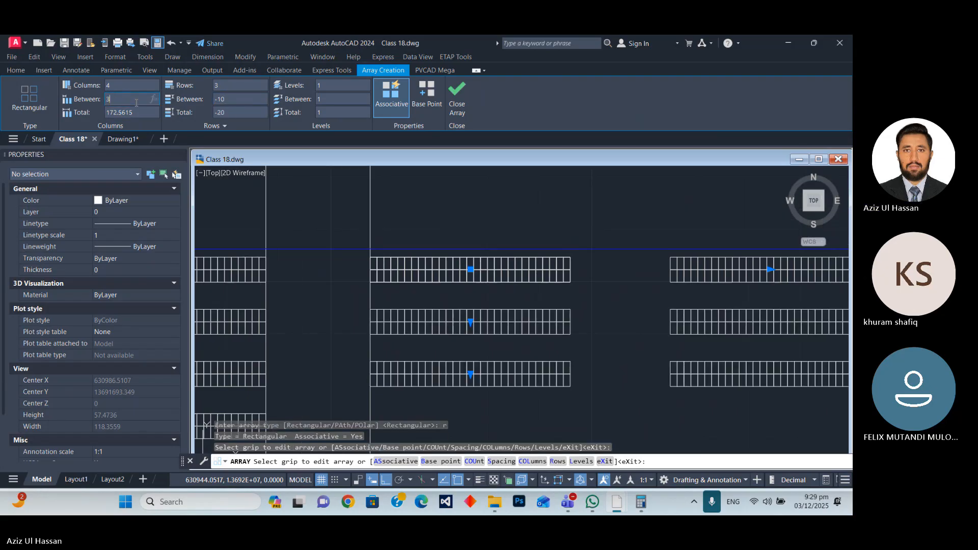
Set the new array's column spacing to 39 and check its last column against the inner boundary.
{"action": "key", "text": "Return"}
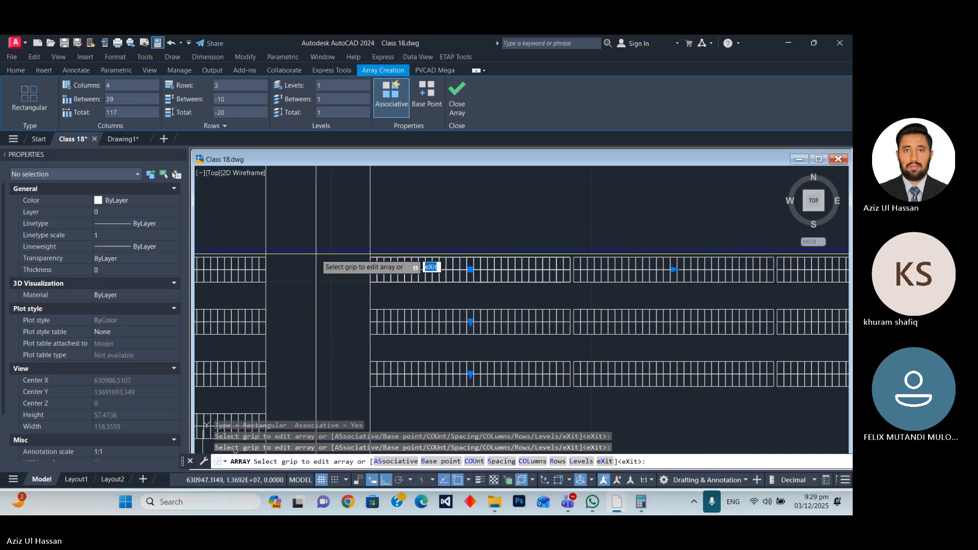
{"action": "scroll", "coordinate": [433, 270], "scroll_direction": "down", "scroll_amount": 2}
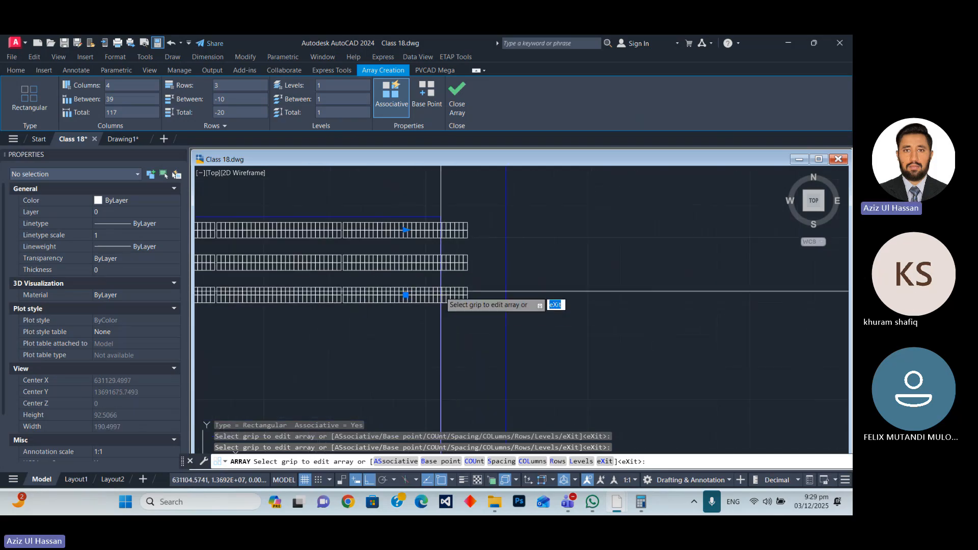
{"action": "scroll", "coordinate": [481, 255], "scroll_direction": "down", "scroll_amount": 2}
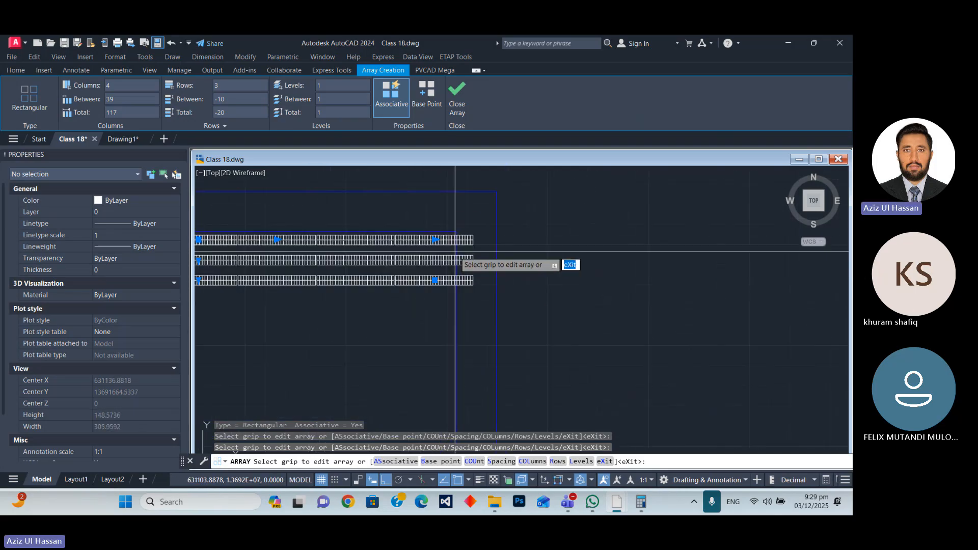
{"action": "scroll", "coordinate": [450, 279], "scroll_direction": "up", "scroll_amount": 2}
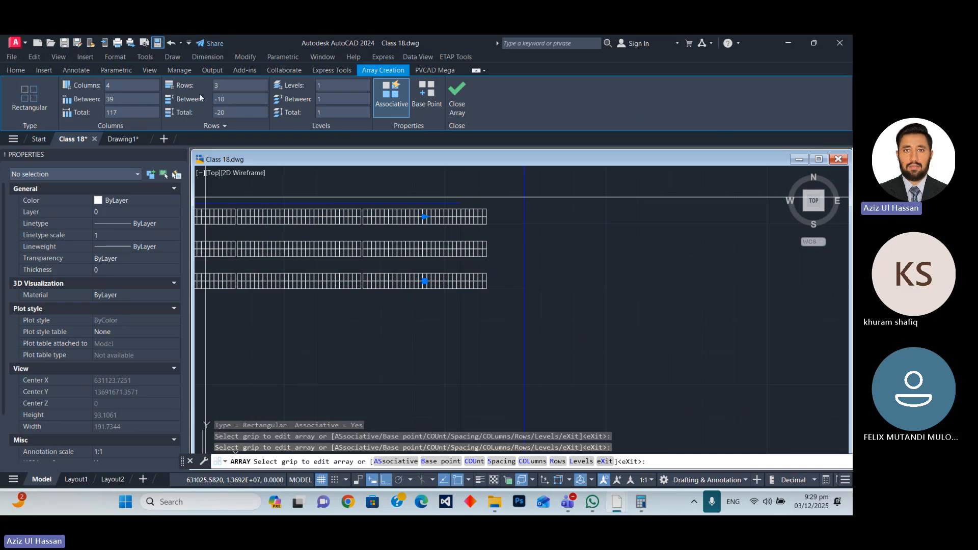
{"action": "scroll", "coordinate": [409, 260], "scroll_direction": "down", "scroll_amount": 2}
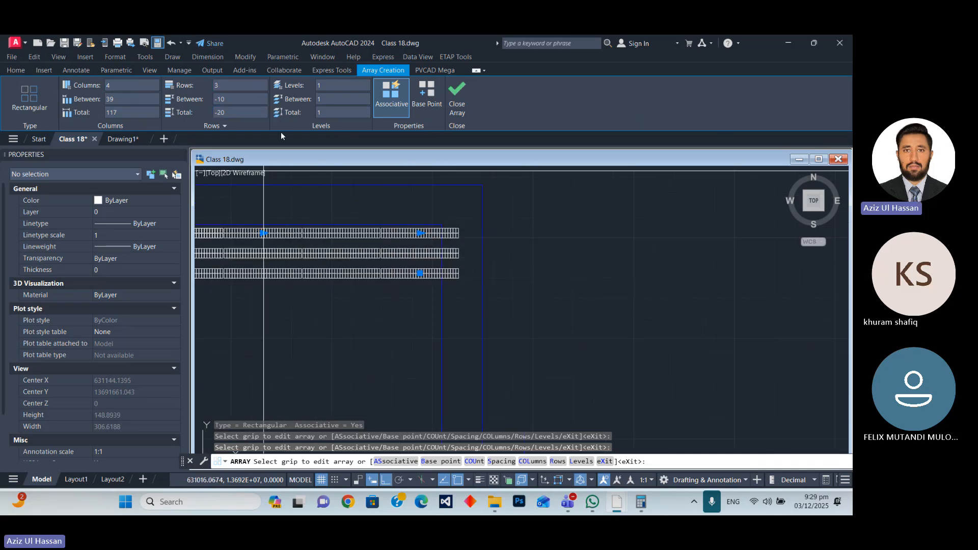
{"action": "scroll", "coordinate": [459, 290], "scroll_direction": "up", "scroll_amount": 3}
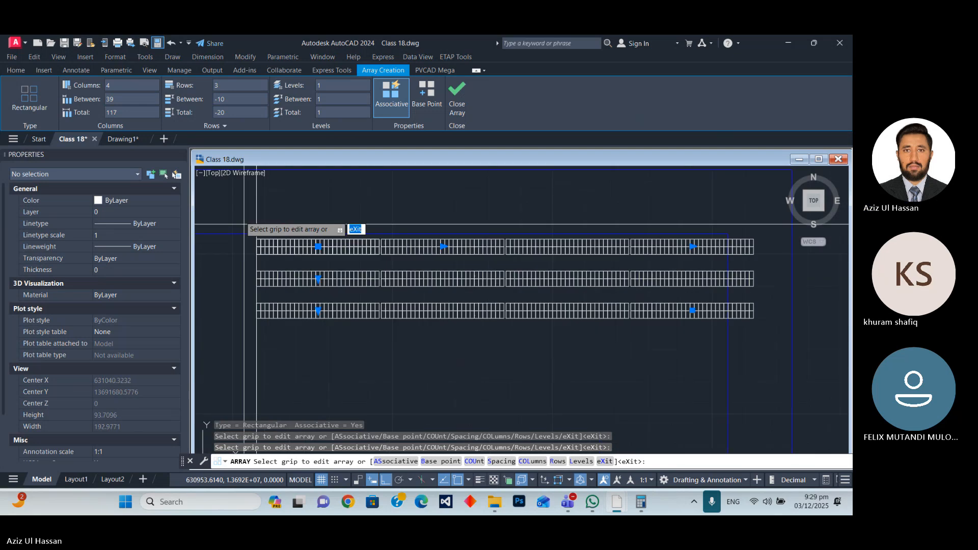
Reduce the third block's array to 3 columns and finish creating it.
{"action": "left_click", "coordinate": [115, 86]}
{"action": "type", "text": "3"}
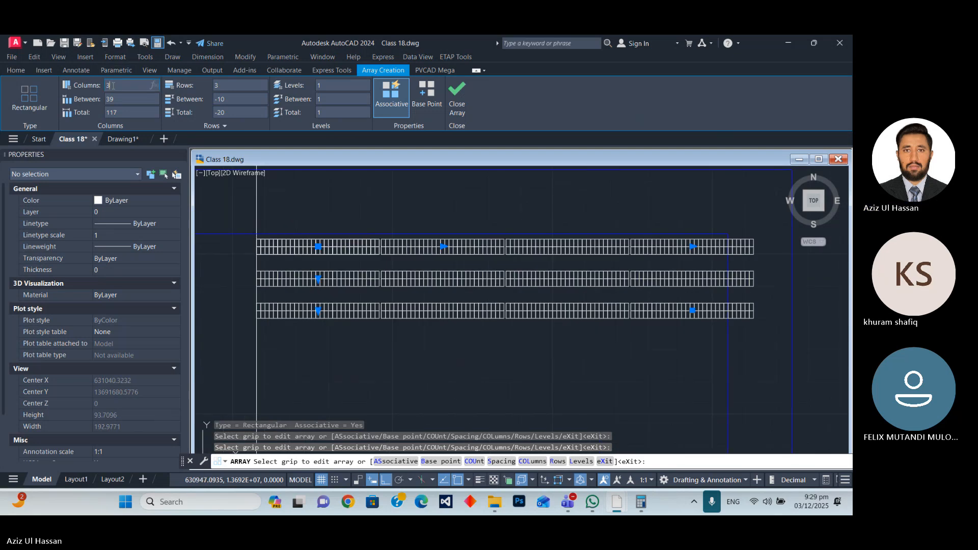
{"action": "key", "text": "Return"}
{"action": "scroll", "coordinate": [452, 267], "scroll_direction": "down", "scroll_amount": 6}
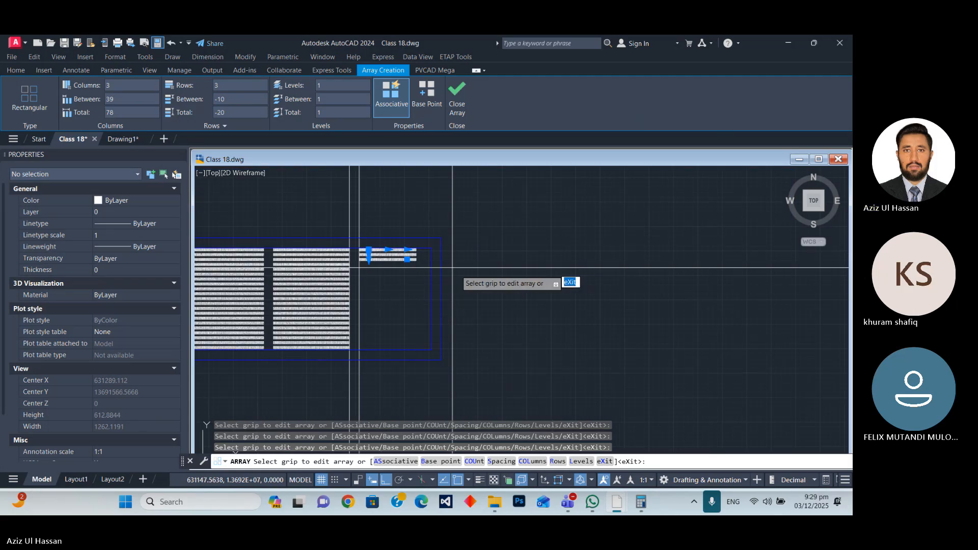
{"action": "key", "text": "Escape"}
Edit the third block's array to have 21 rows, extending it down the inner boundary.
{"action": "scroll", "coordinate": [396, 261], "scroll_direction": "up", "scroll_amount": 5}
{"action": "left_click", "coordinate": [338, 261]}
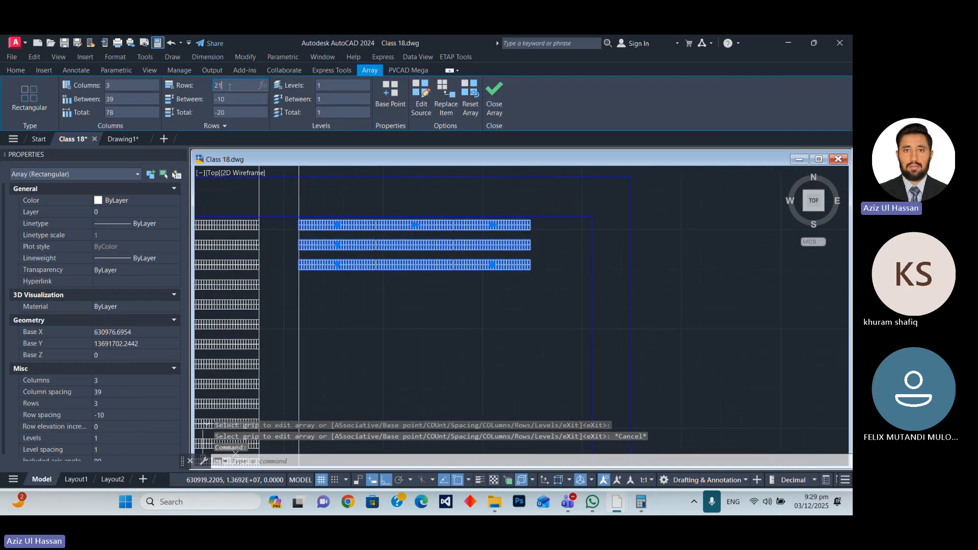
{"action": "key", "text": "Return"}
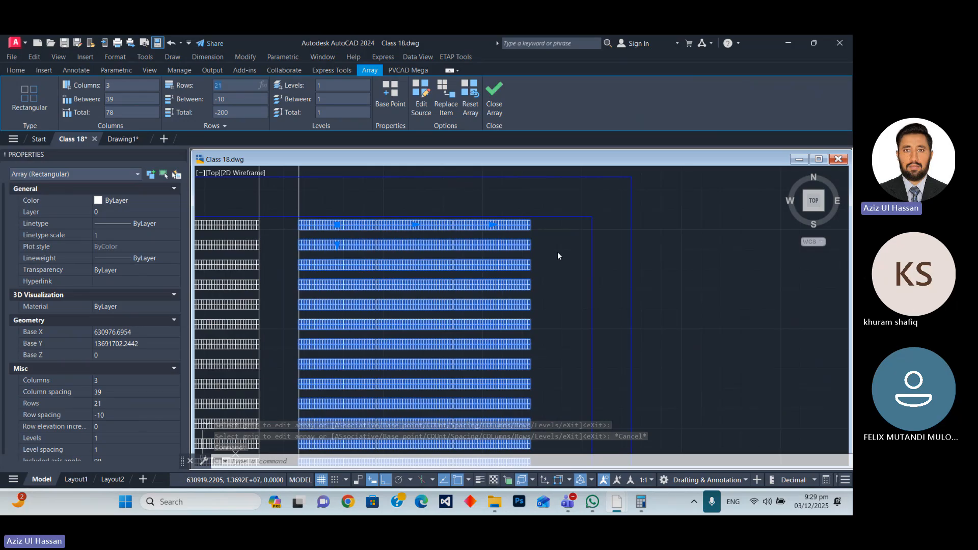
{"action": "scroll", "coordinate": [557, 251], "scroll_direction": "down", "scroll_amount": 5}
{"action": "key", "text": "Escape"}
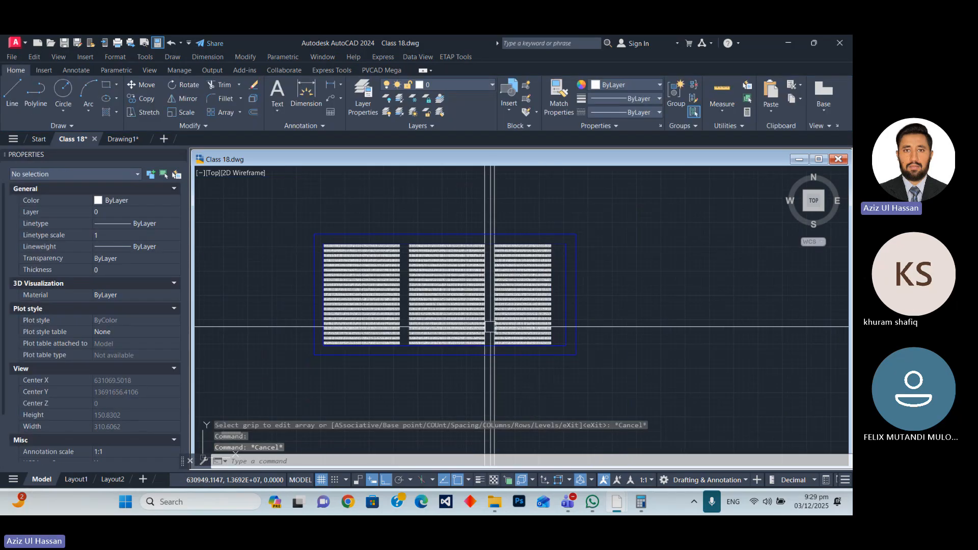
Erase the two vertical construction lines between the second and third blocks.
{"action": "scroll", "coordinate": [490, 327], "scroll_direction": "up", "scroll_amount": 5}
{"action": "scroll", "coordinate": [509, 331], "scroll_direction": "down", "scroll_amount": 5}
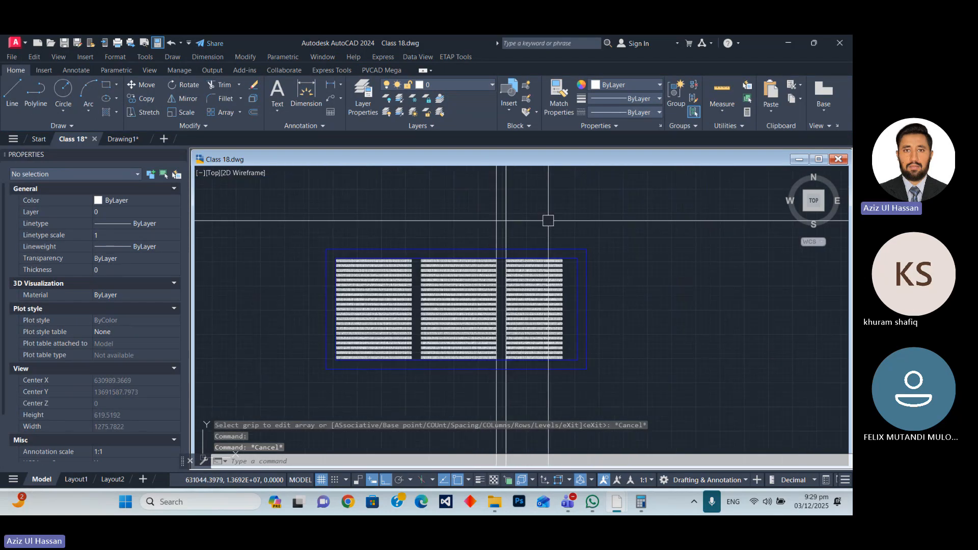
{"action": "left_click_drag", "start_coordinate": [548, 221], "coordinate": [428, 205]}
{"action": "type", "text": "e"}
{"action": "key", "text": "Return"}
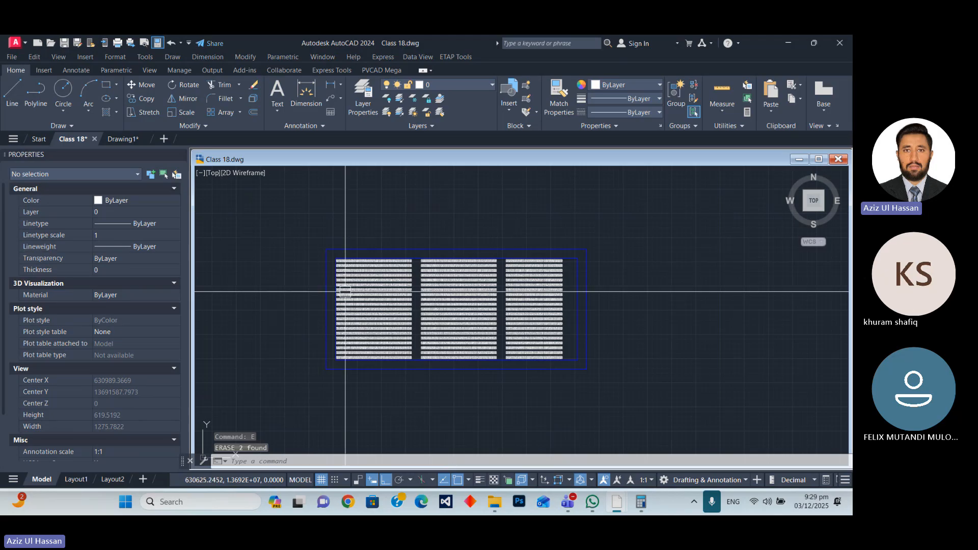
Select all three table blocks and start moving them horizontally within the inner boundary from a base point below them.
{"action": "scroll", "coordinate": [346, 291], "scroll_direction": "up", "scroll_amount": 4}
{"action": "scroll", "coordinate": [306, 229], "scroll_direction": "down", "scroll_amount": 2}
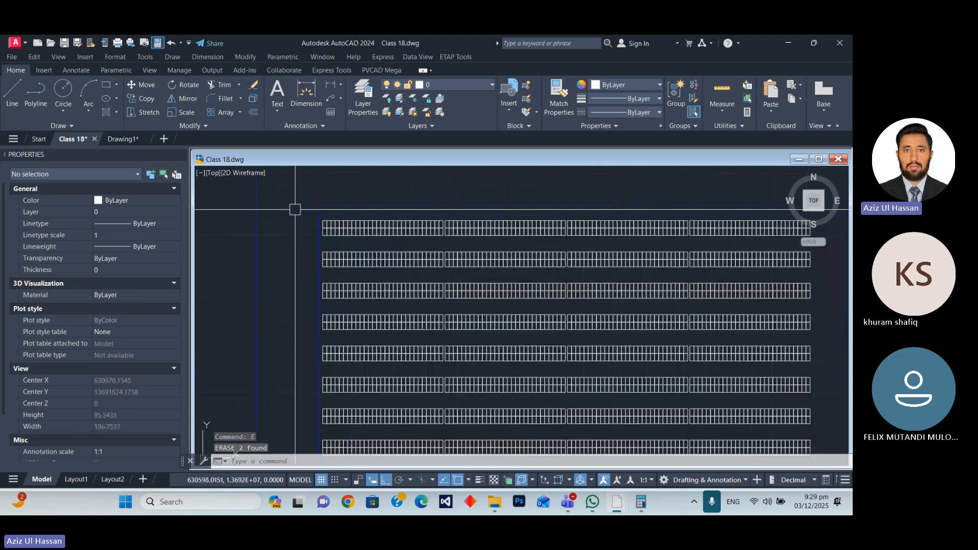
{"action": "left_click", "coordinate": [298, 207]}
{"action": "scroll", "coordinate": [316, 212], "scroll_direction": "down", "scroll_amount": 3}
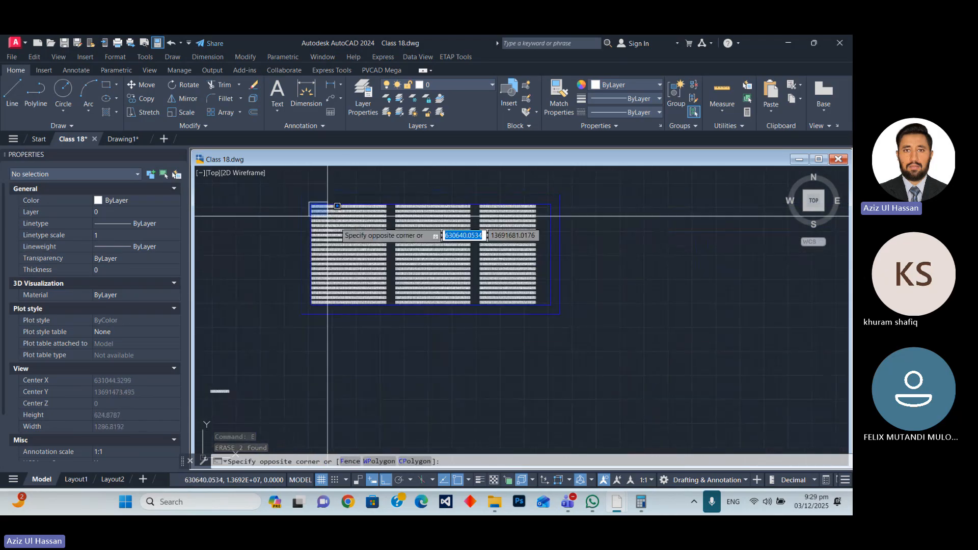
{"action": "left_click", "coordinate": [539, 329]}
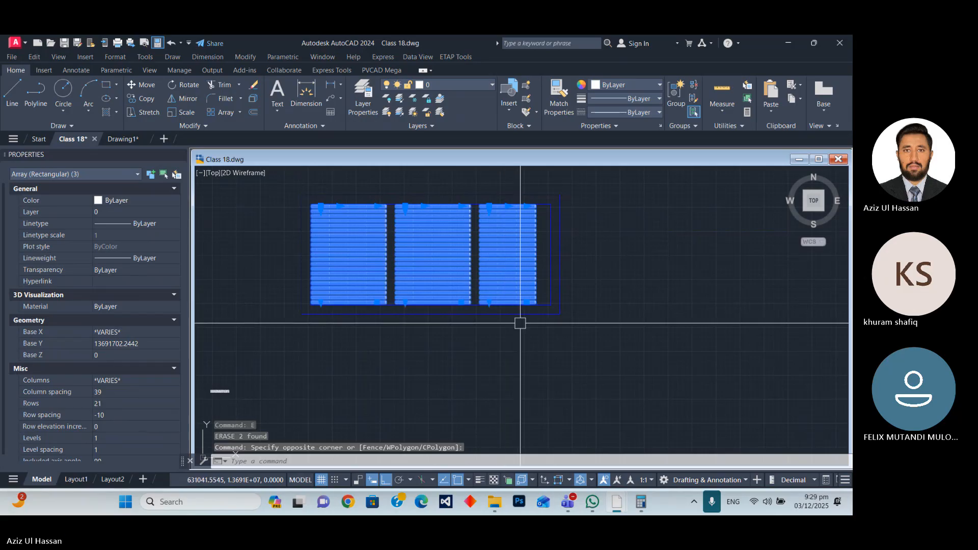
{"action": "type", "text": "m"}
{"action": "key", "text": "Return"}
{"action": "left_click", "coordinate": [472, 356]}
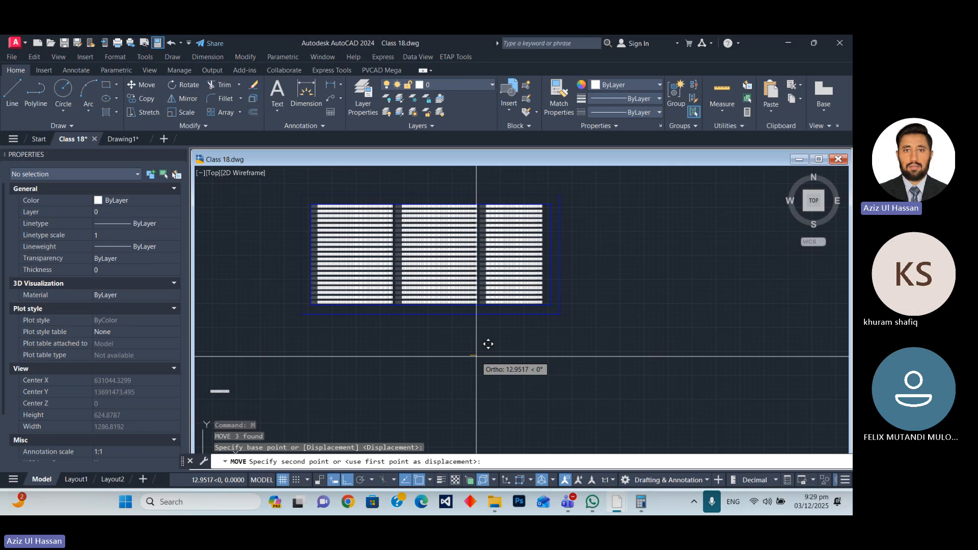
Move the three table blocks 12 units to the right within the inner boundary.
{"action": "type", "text": "12"}
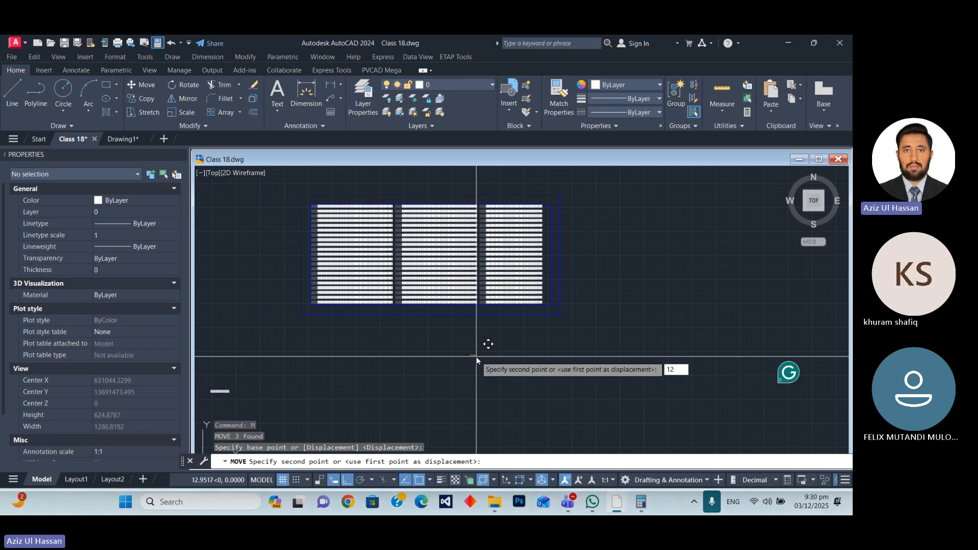
{"action": "key", "text": "Return"}
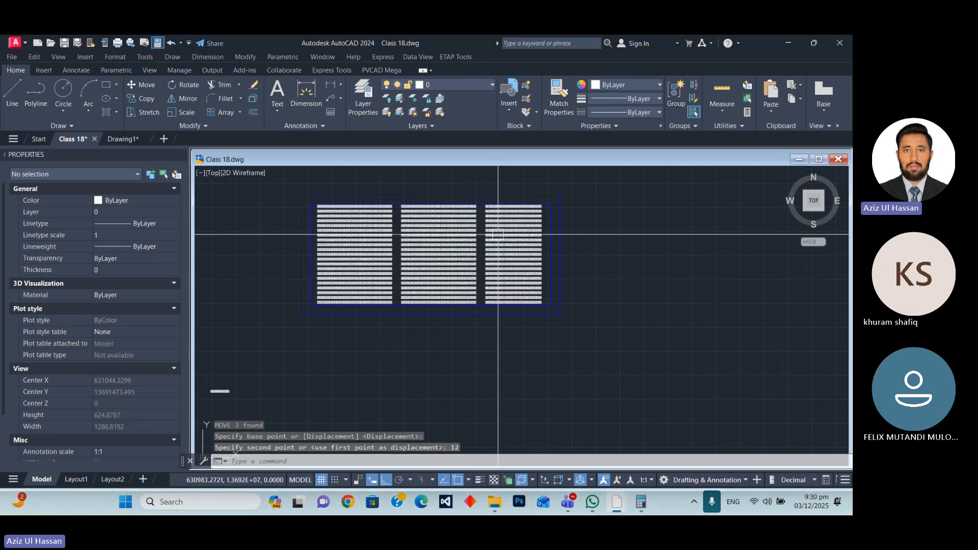
Examine how the three table blocks sit inside the inner boundary, checking the gaps between them and the boundary edges.
{"action": "scroll", "coordinate": [537, 250], "scroll_direction": "up", "scroll_amount": 2}
{"action": "scroll", "coordinate": [512, 309], "scroll_direction": "down", "scroll_amount": 3}
{"action": "scroll", "coordinate": [473, 307], "scroll_direction": "up", "scroll_amount": 1}
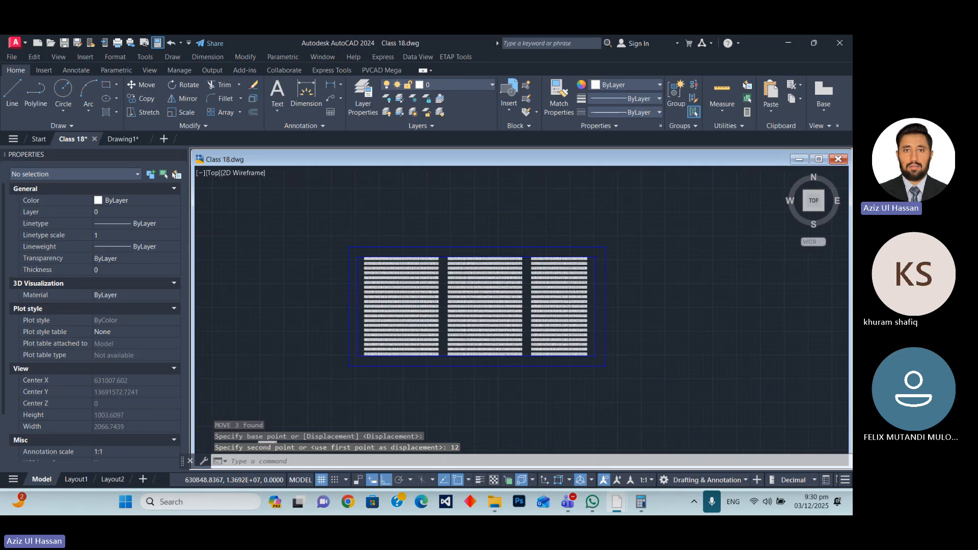
{"action": "scroll", "coordinate": [502, 317], "scroll_direction": "up", "scroll_amount": 1}
{"action": "scroll", "coordinate": [502, 321], "scroll_direction": "up", "scroll_amount": 2}
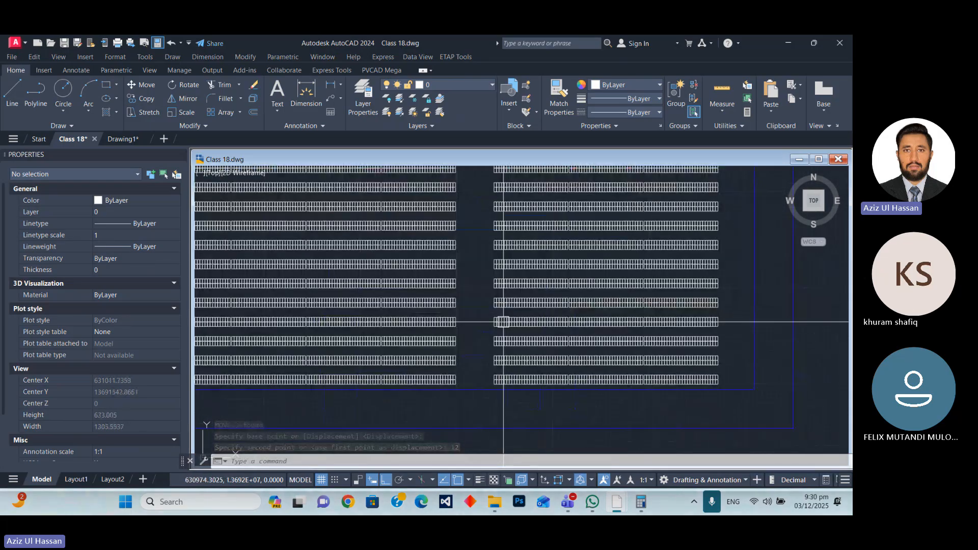
{"action": "scroll", "coordinate": [491, 170], "scroll_direction": "down", "scroll_amount": 1}
{"action": "scroll", "coordinate": [492, 170], "scroll_direction": "up", "scroll_amount": 5}
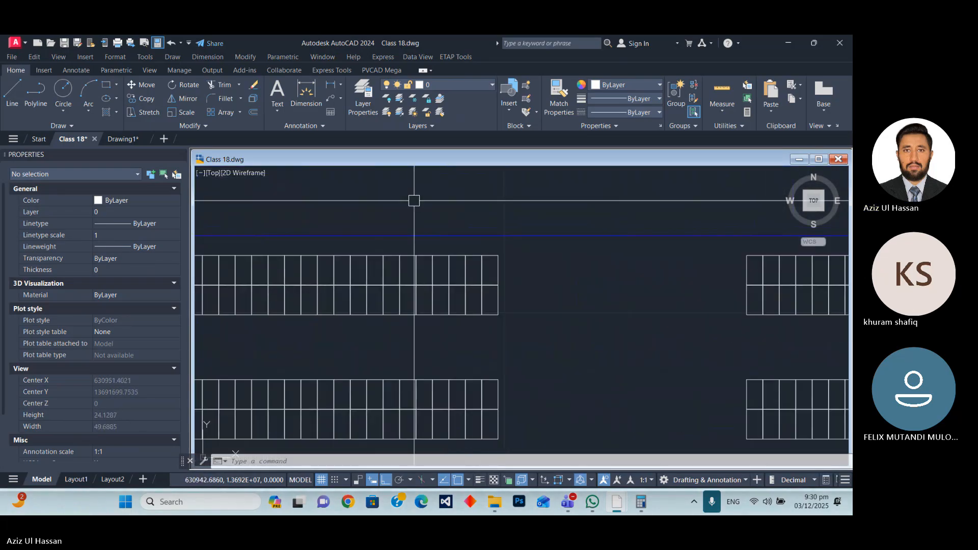
{"action": "scroll", "coordinate": [413, 200], "scroll_direction": "down", "scroll_amount": 6}
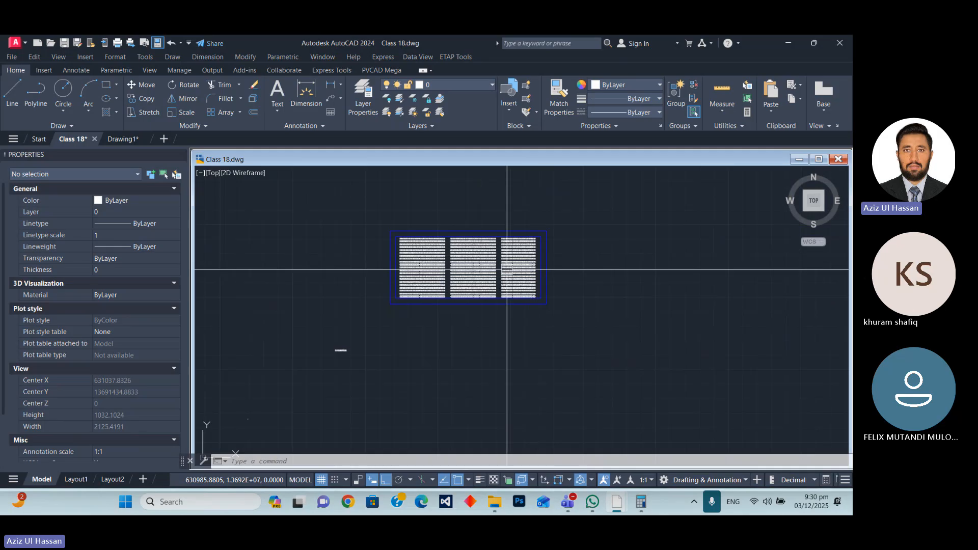
{"action": "scroll", "coordinate": [508, 287], "scroll_direction": "up", "scroll_amount": 2}
{"action": "scroll", "coordinate": [471, 344], "scroll_direction": "down", "scroll_amount": 2}
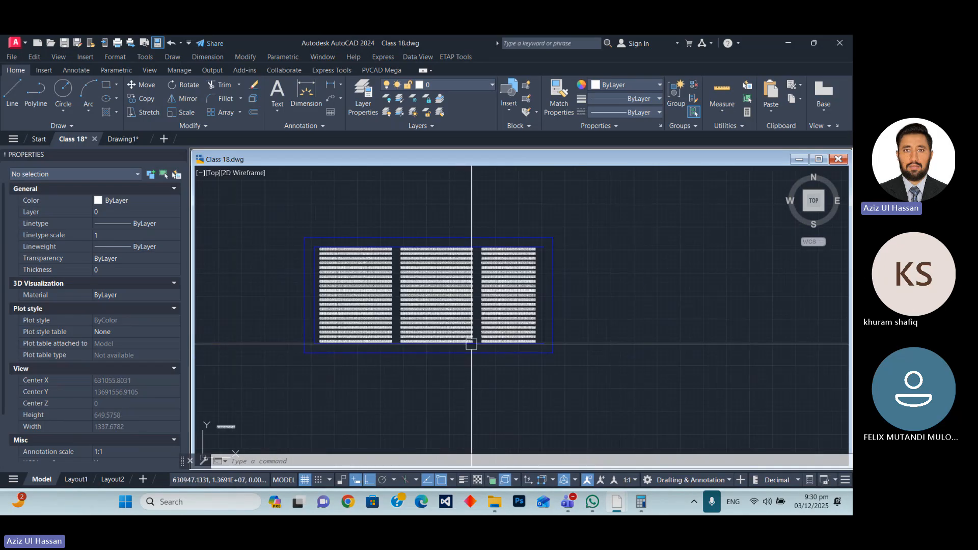
{"action": "scroll", "coordinate": [471, 344], "scroll_direction": "up", "scroll_amount": 4}
{"action": "scroll", "coordinate": [443, 364], "scroll_direction": "down", "scroll_amount": 1}
{"action": "scroll", "coordinate": [449, 365], "scroll_direction": "up", "scroll_amount": 1}
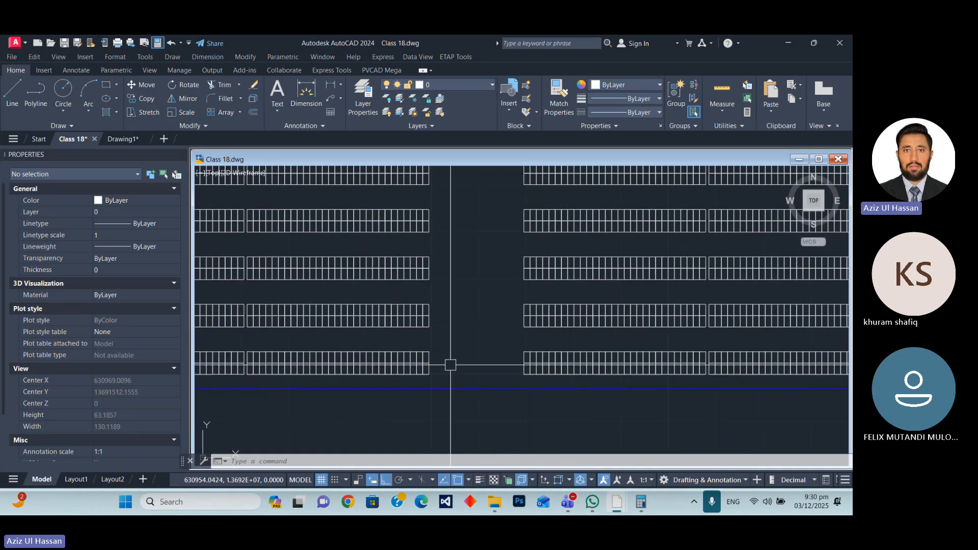
{"action": "scroll", "coordinate": [515, 386], "scroll_direction": "down", "scroll_amount": 4}
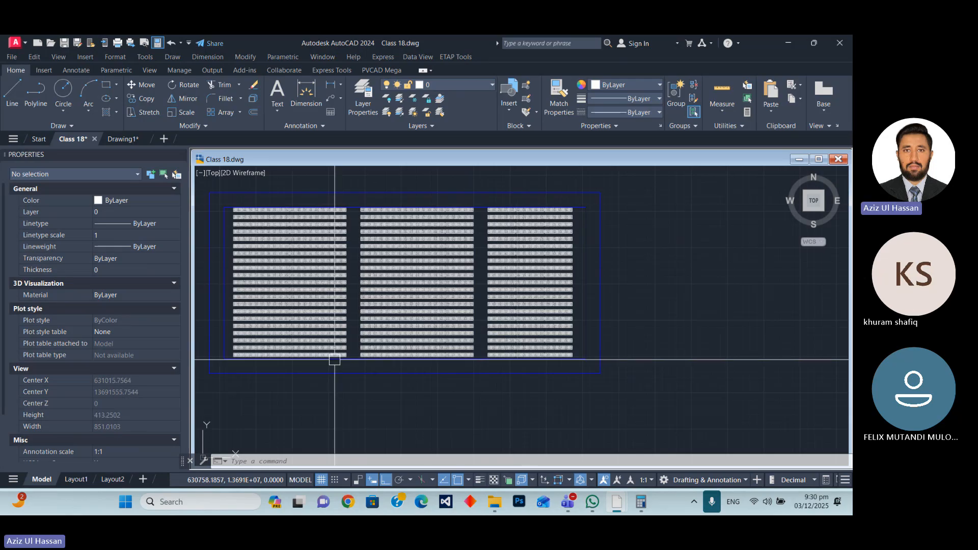
Draw a vertical construction line through the lower-left corner of the second table block.
{"action": "scroll", "coordinate": [373, 364], "scroll_direction": "up", "scroll_amount": 1}
{"action": "scroll", "coordinate": [376, 366], "scroll_direction": "up", "scroll_amount": 1}
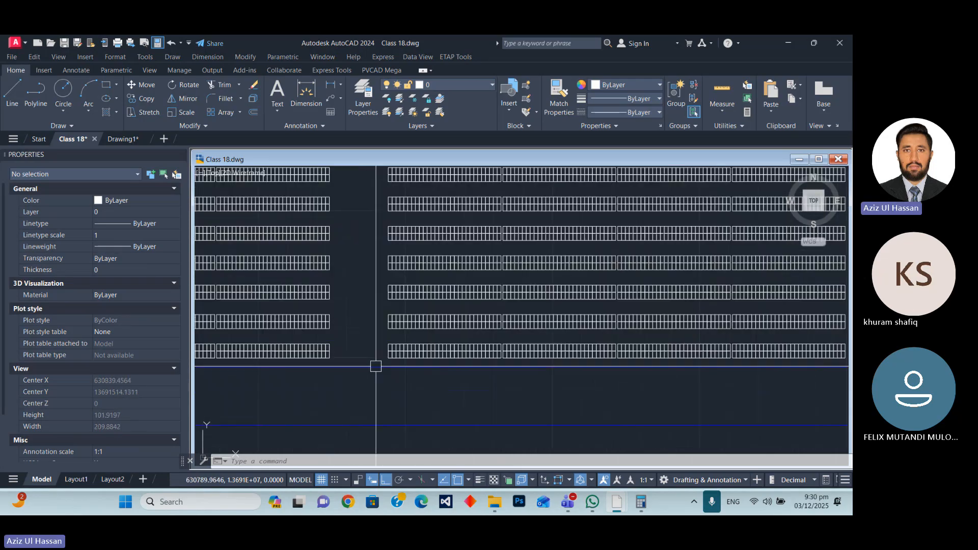
{"action": "type", "text": "XL"}
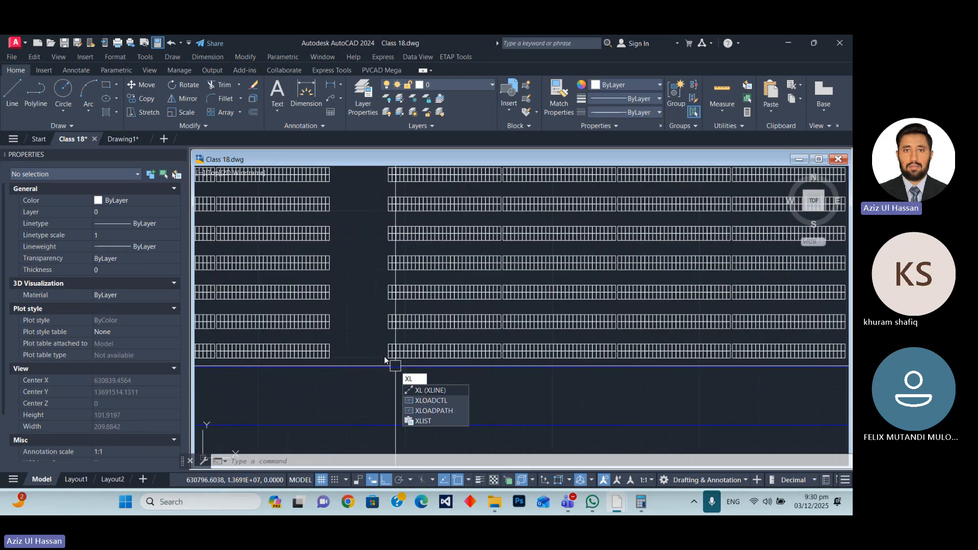
{"action": "key", "text": "Return"}
{"action": "scroll", "coordinate": [400, 359], "scroll_direction": "up", "scroll_amount": 3}
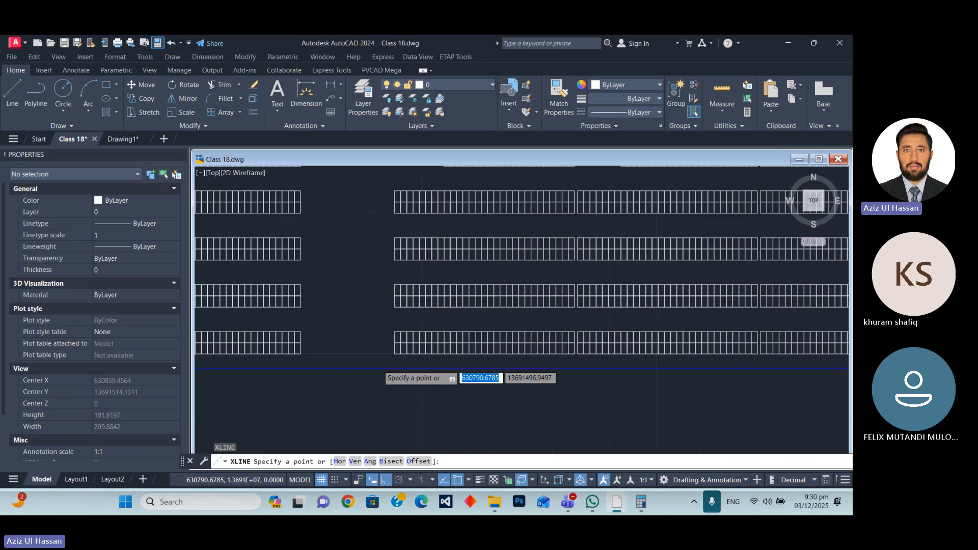
{"action": "scroll", "coordinate": [400, 359], "scroll_direction": "up", "scroll_amount": 2}
{"action": "left_click", "coordinate": [448, 306]}
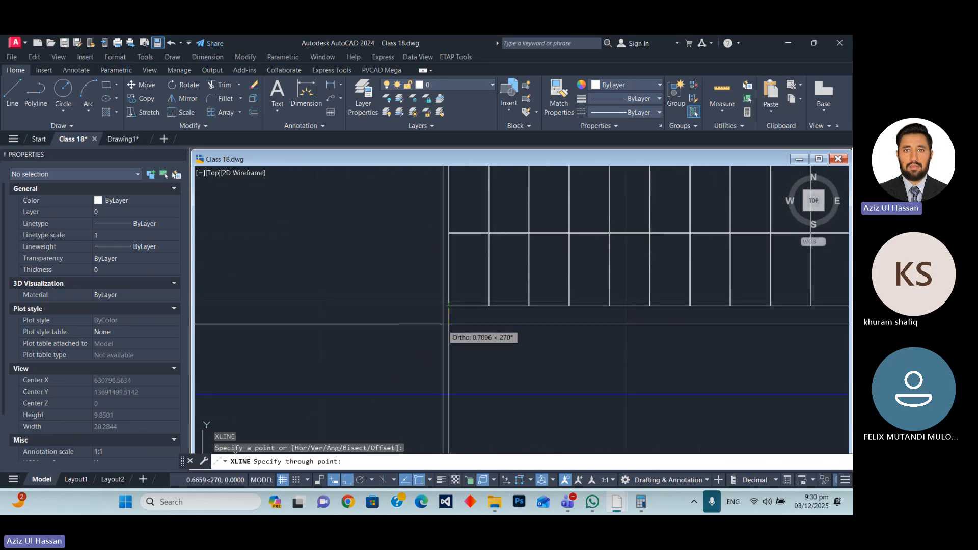
{"action": "scroll", "coordinate": [459, 362], "scroll_direction": "down", "scroll_amount": 3}
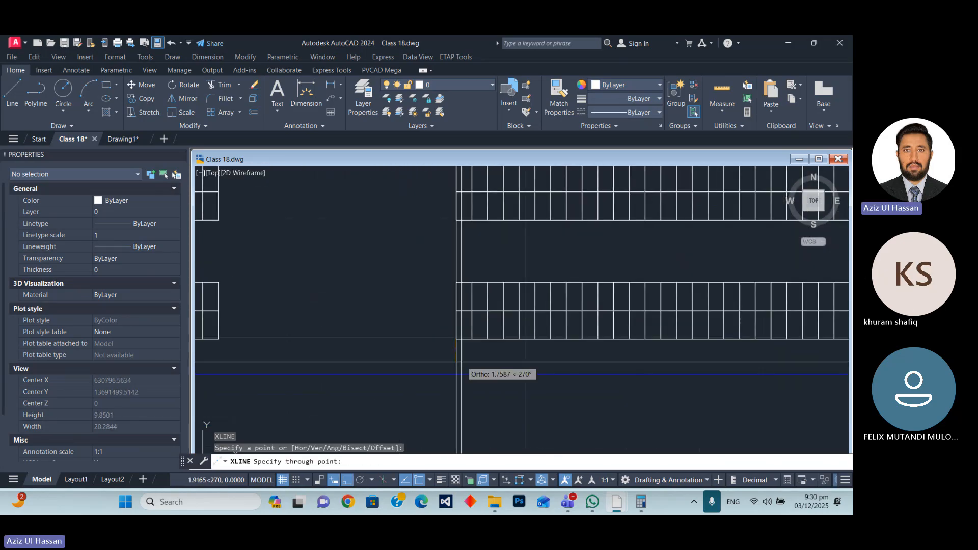
{"action": "key", "text": "Escape"}
Offset the construction line at the second block's edge by 10 units toward the first block.
{"action": "scroll", "coordinate": [397, 263], "scroll_direction": "down", "scroll_amount": 5}
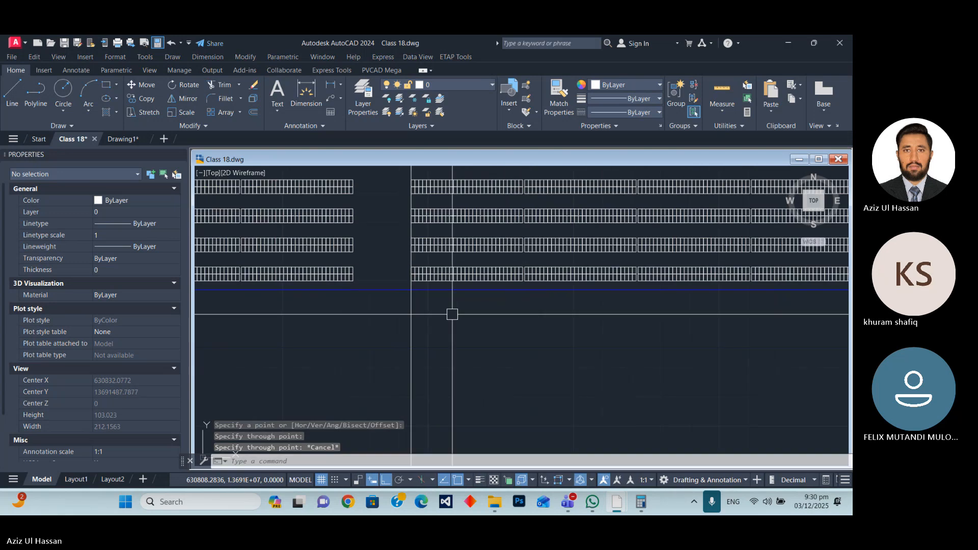
{"action": "left_click", "coordinate": [411, 334]}
{"action": "type", "text": "o"}
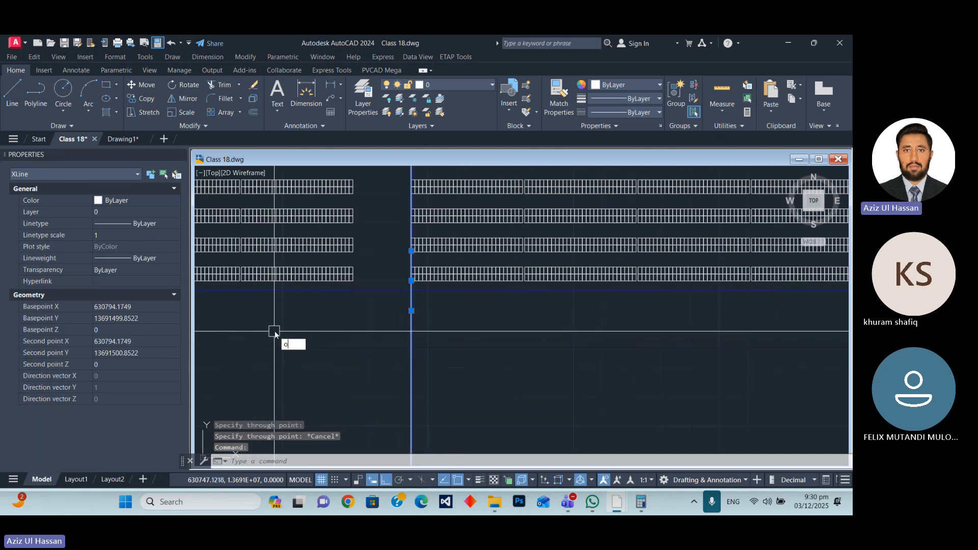
{"action": "key", "text": "Return"}
{"action": "type", "text": "10"}
{"action": "key", "text": "Return"}
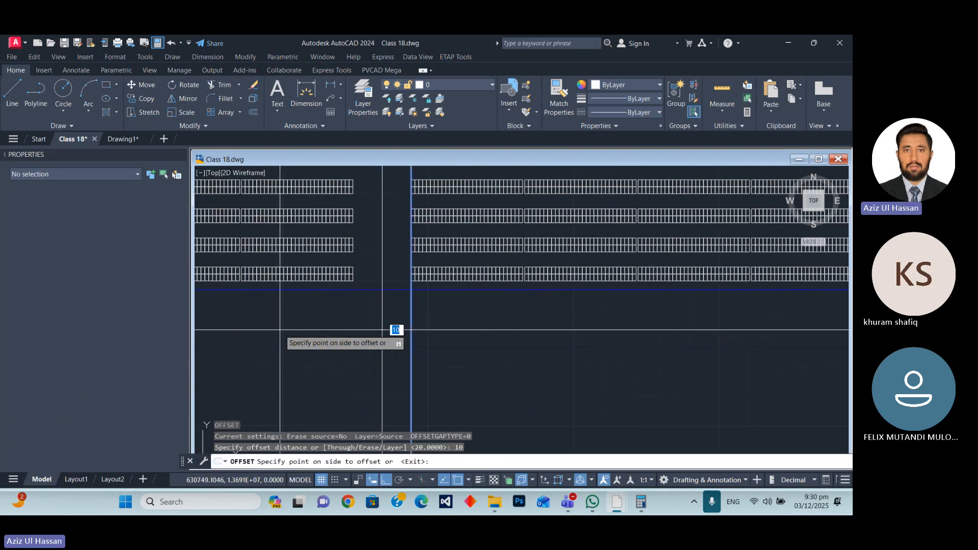
{"action": "left_click", "coordinate": [281, 331]}
{"action": "scroll", "coordinate": [402, 300], "scroll_direction": "down", "scroll_amount": 1}
{"action": "scroll", "coordinate": [433, 354], "scroll_direction": "up", "scroll_amount": 1}
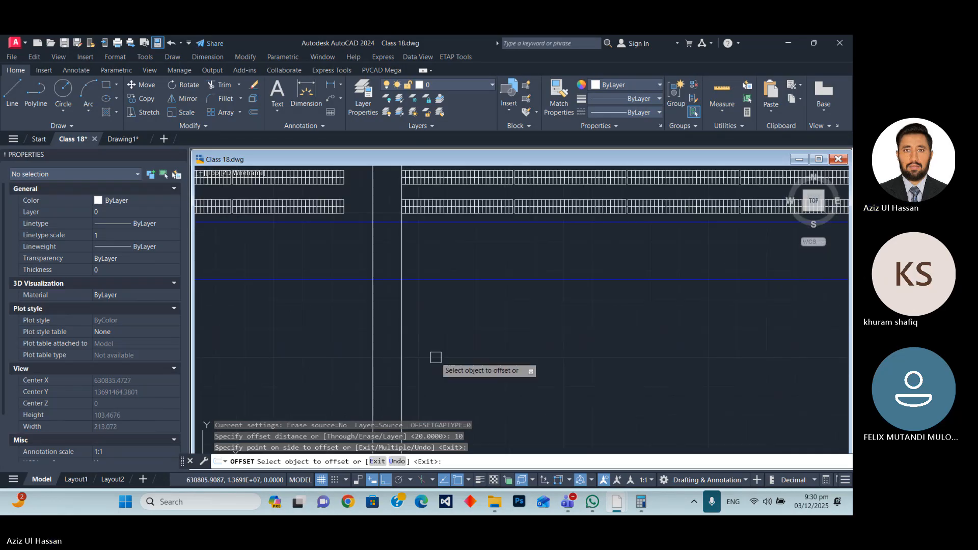
{"action": "key", "text": "Escape"}
Erase the original construction line on the second block's left edge.
{"action": "left_click", "coordinate": [403, 334]}
{"action": "type", "text": "e"}
{"action": "key", "text": "Return"}
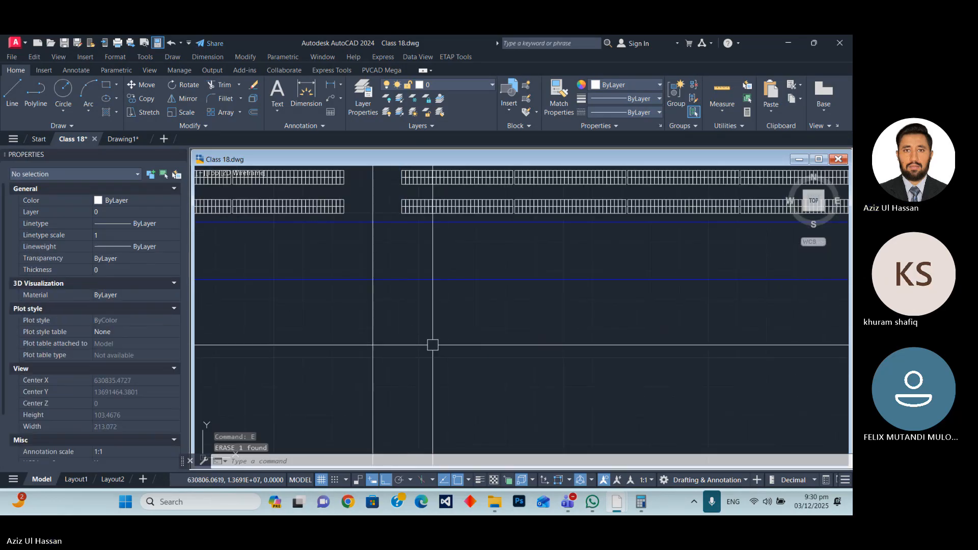
Draw a vertical construction line through the lower-left corner of the third table block.
{"action": "scroll", "coordinate": [377, 342], "scroll_direction": "down", "scroll_amount": 3}
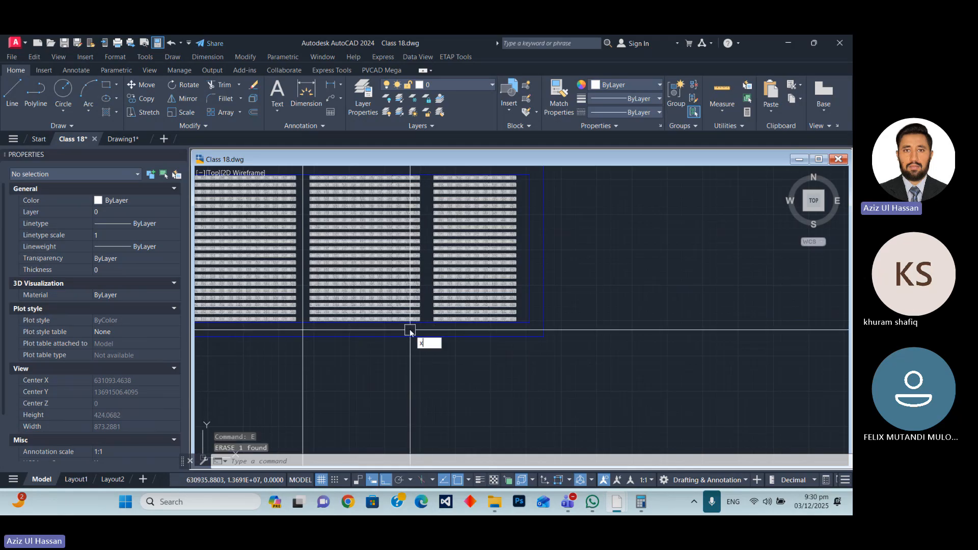
{"action": "type", "text": "l"}
{"action": "key", "text": "Return"}
{"action": "type", "text": "v"}
{"action": "key", "text": "Return"}
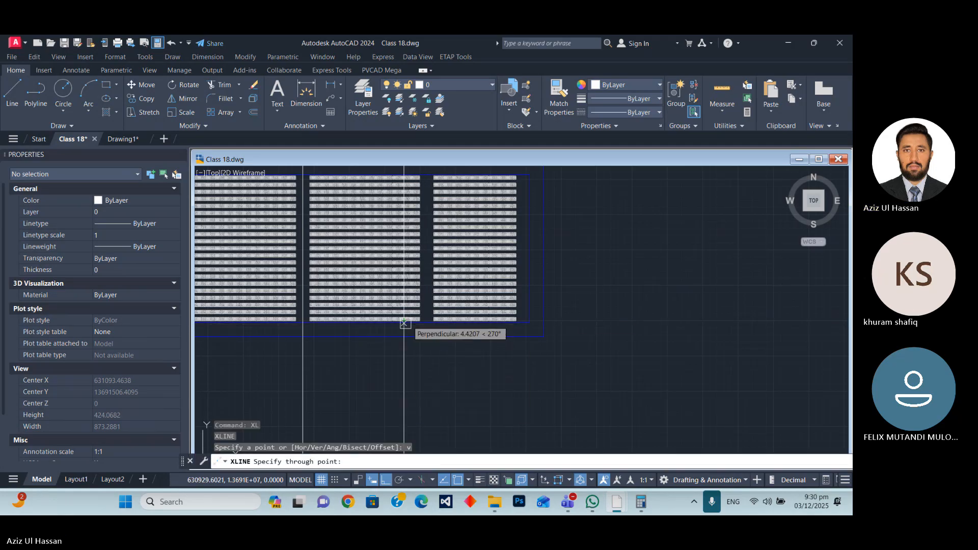
{"action": "scroll", "coordinate": [404, 326], "scroll_direction": "up", "scroll_amount": 5}
{"action": "scroll", "coordinate": [351, 351], "scroll_direction": "up", "scroll_amount": 2}
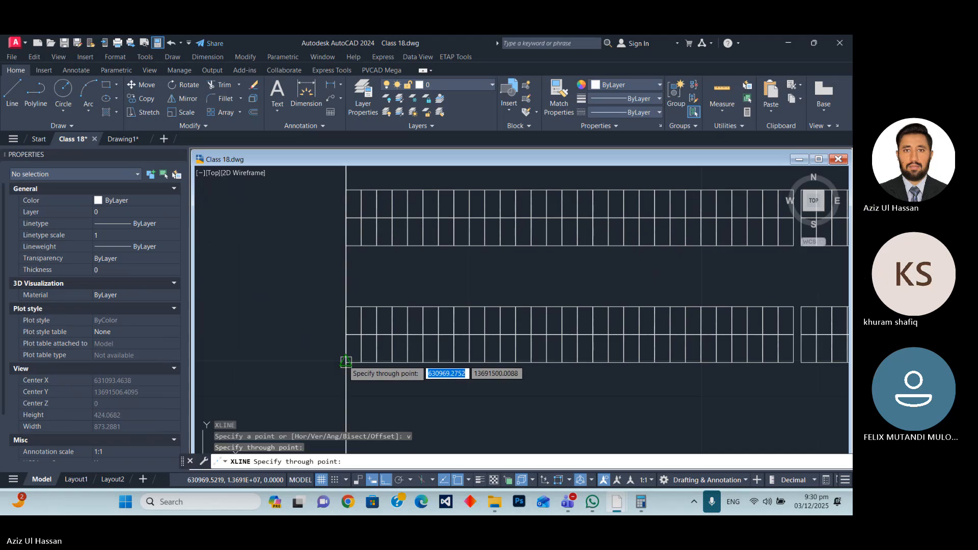
{"action": "key", "text": "Escape"}
Offset the construction line at the third block's edge by 10 units toward the second block.
{"action": "scroll", "coordinate": [352, 336], "scroll_direction": "down", "scroll_amount": 6}
{"action": "left_click", "coordinate": [350, 318]}
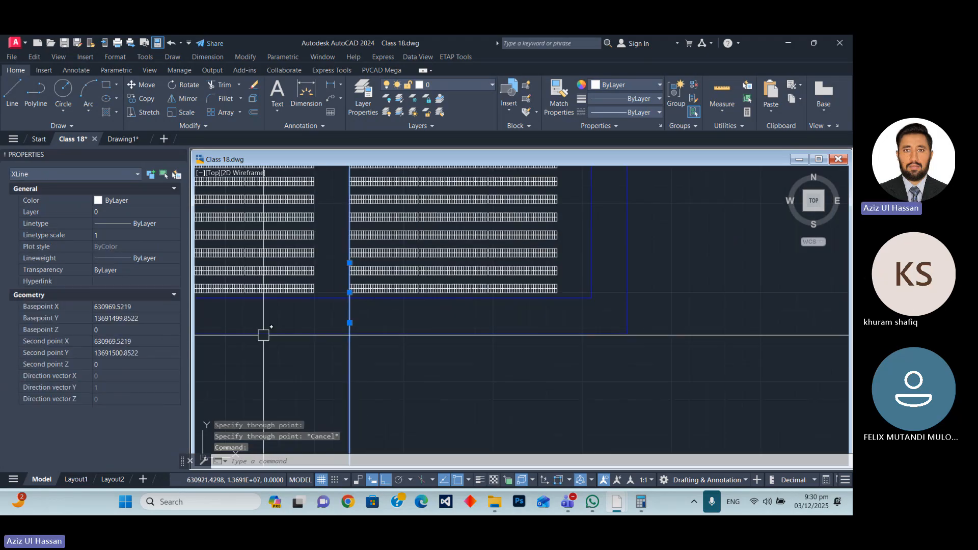
{"action": "type", "text": "o"}
{"action": "key", "text": "Return"}
{"action": "key", "text": "Return"}
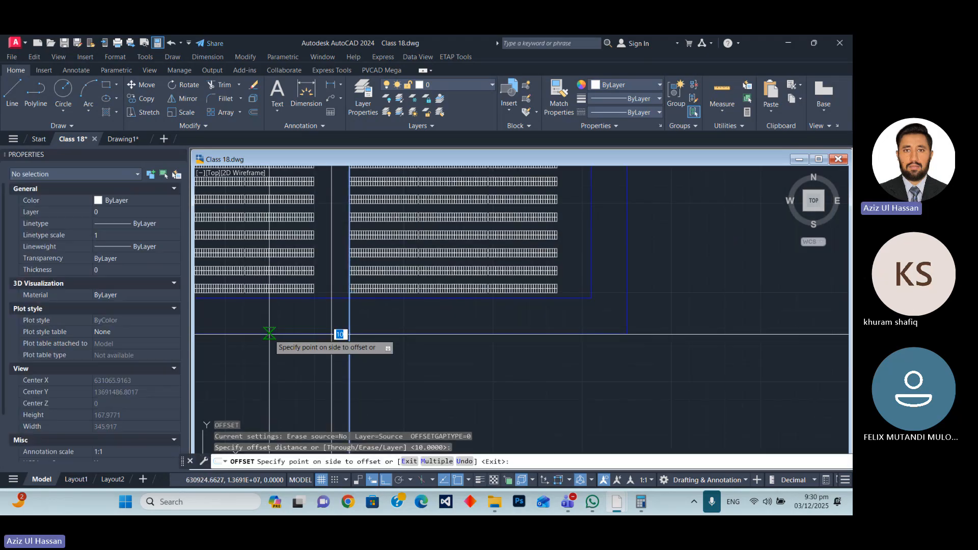
{"action": "left_click", "coordinate": [269, 334]}
{"action": "left_click", "coordinate": [352, 377]}
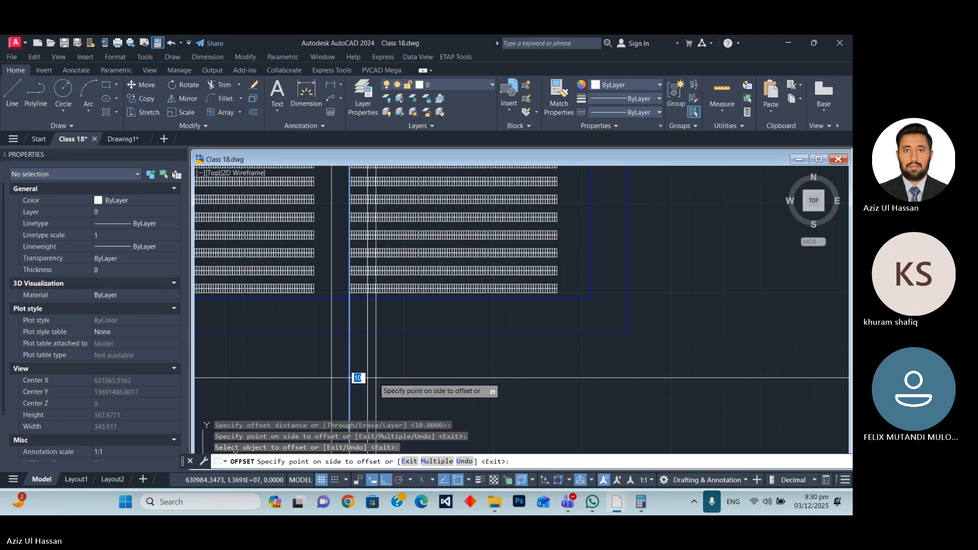
{"action": "key", "text": "Escape"}
Erase the original construction line on the third block's left edge.
{"action": "left_click", "coordinate": [390, 372]}
{"action": "left_click", "coordinate": [351, 356]}
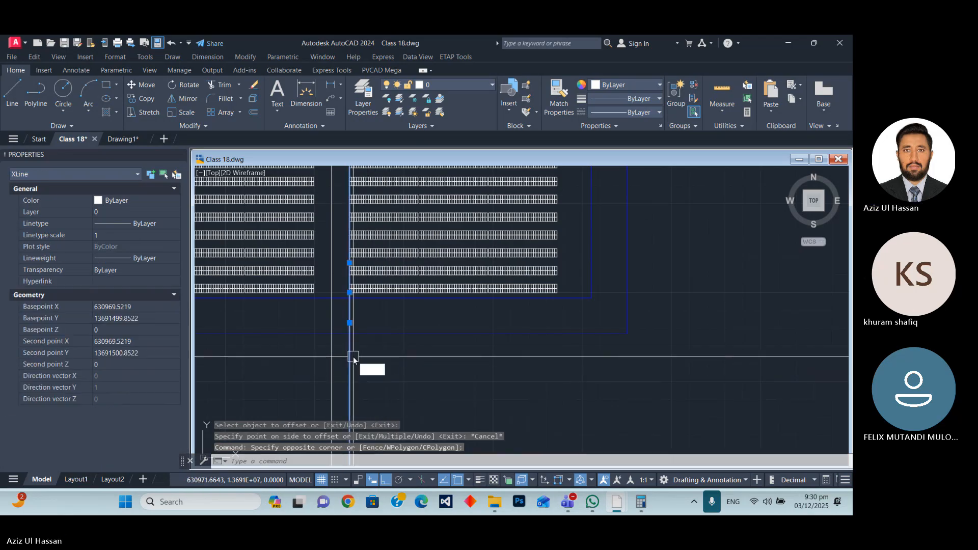
{"action": "type", "text": "e"}
{"action": "key", "text": "Return"}
Offset the construction line between the first and second blocks by 2 units toward the first block.
{"action": "scroll", "coordinate": [374, 323], "scroll_direction": "down", "scroll_amount": 5}
{"action": "scroll", "coordinate": [339, 322], "scroll_direction": "up", "scroll_amount": 5}
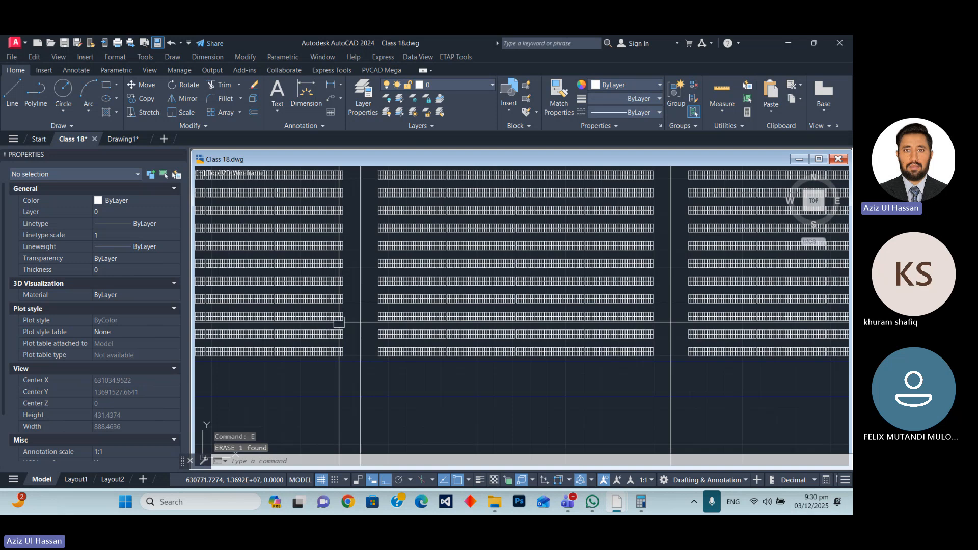
{"action": "scroll", "coordinate": [339, 322], "scroll_direction": "up", "scroll_amount": 4}
{"action": "left_click", "coordinate": [371, 332]}
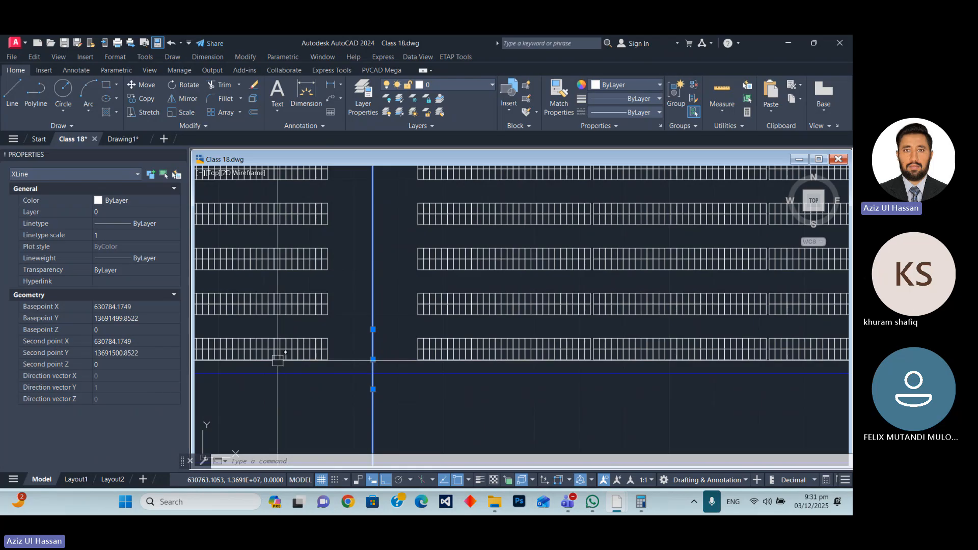
{"action": "type", "text": "o"}
{"action": "key", "text": "Return"}
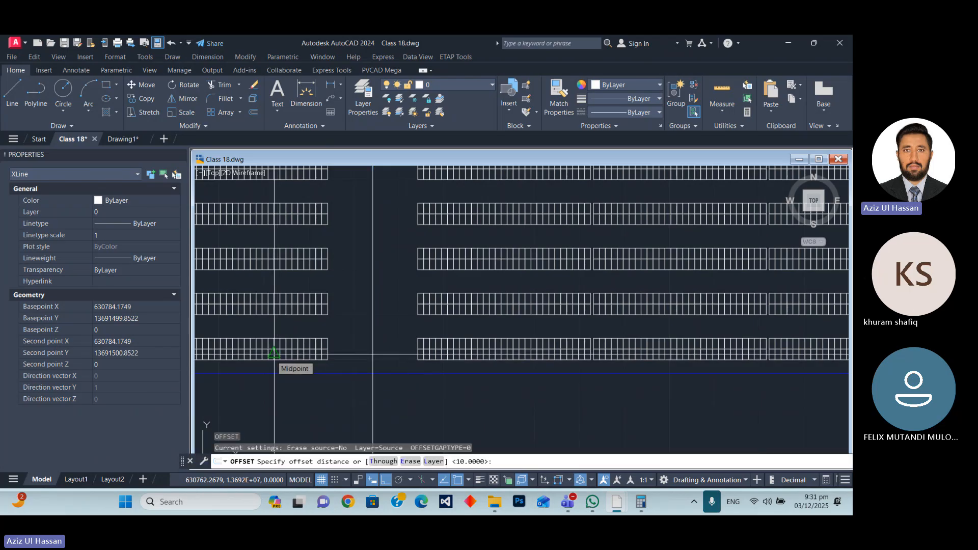
{"action": "key", "text": "Return"}
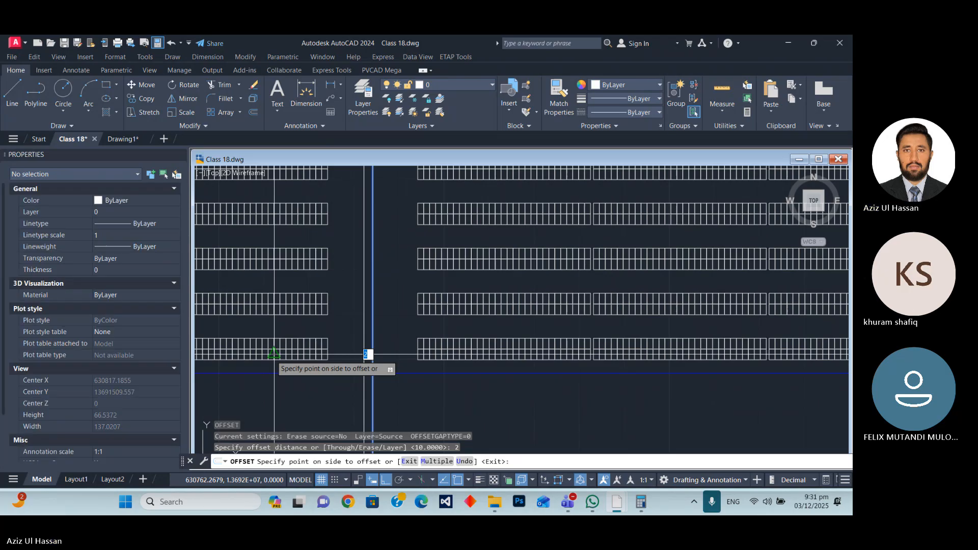
{"action": "key", "text": "Return"}
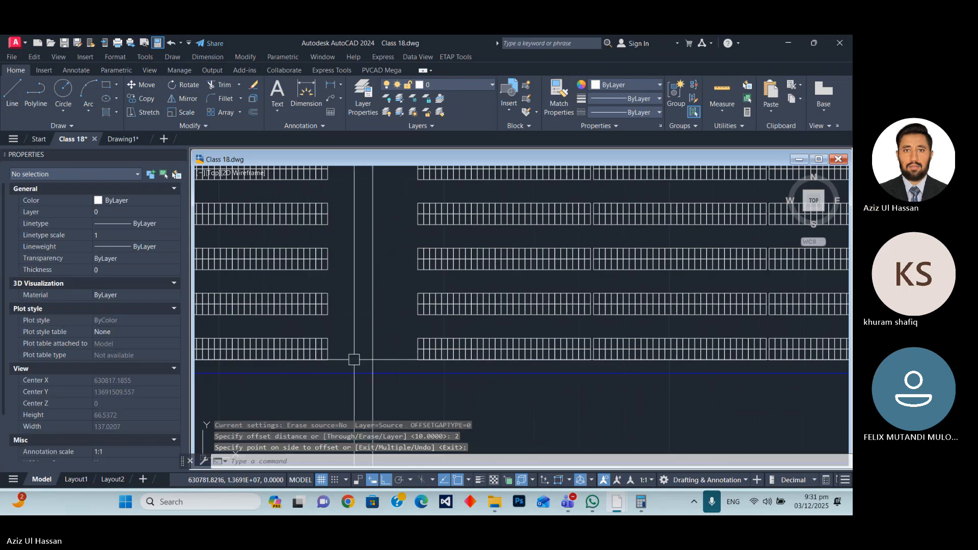
{"action": "type", "text": "o"}
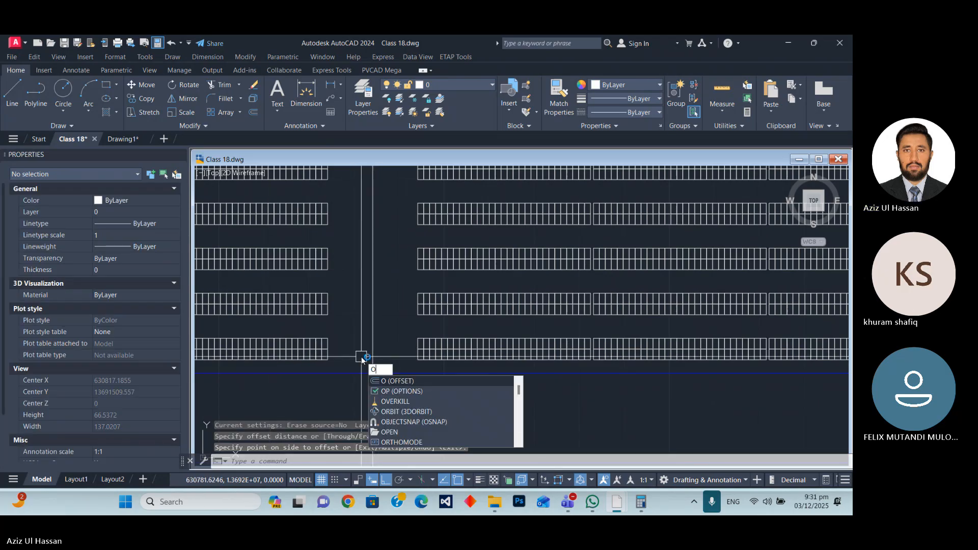
{"action": "key", "text": "Return"}
{"action": "key", "text": "Return"}
{"action": "left_click", "coordinate": [373, 336]}
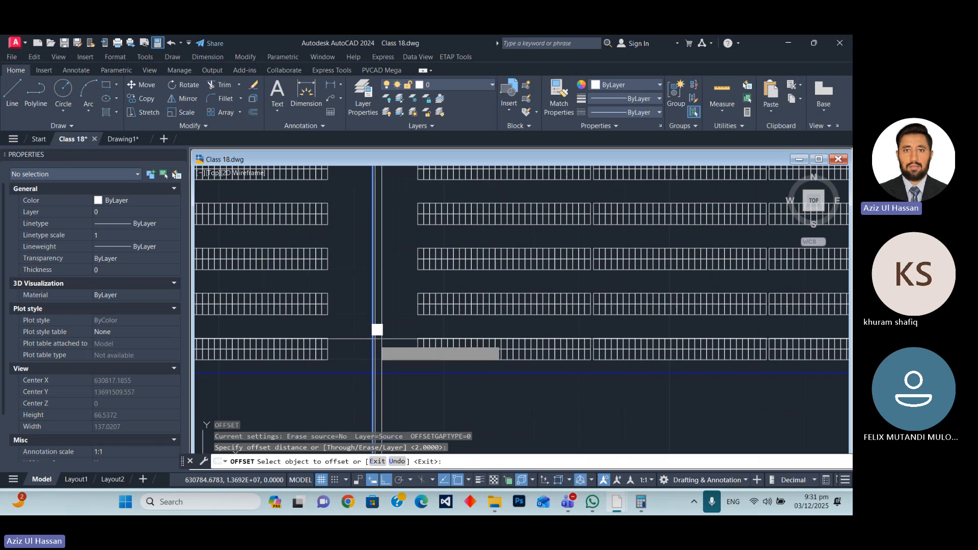
{"action": "left_click", "coordinate": [366, 341]}
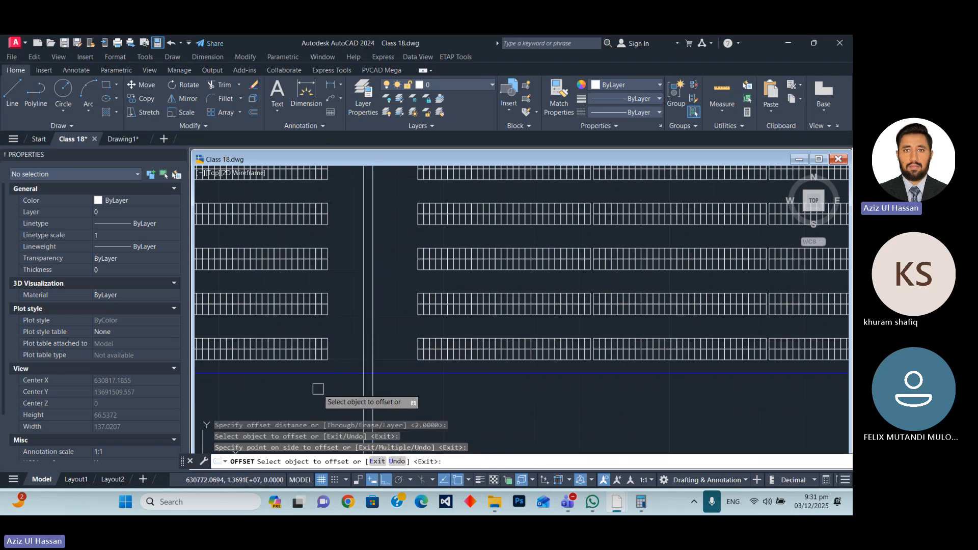
{"action": "key", "text": "Escape"}
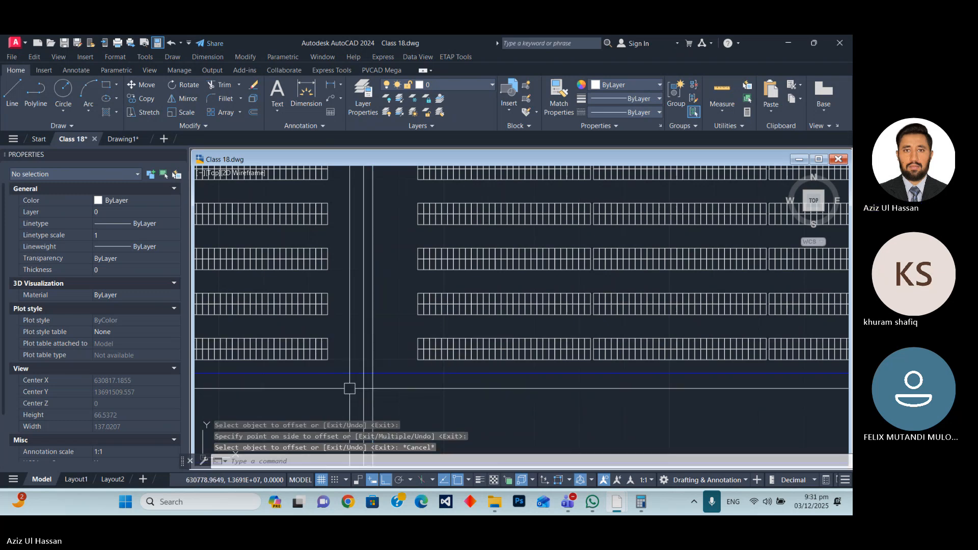
Offset the middle construction line between the first and second blocks by 2 units toward the second block.
{"action": "right_click", "coordinate": [390, 386]}
{"action": "left_click", "coordinate": [408, 393]}
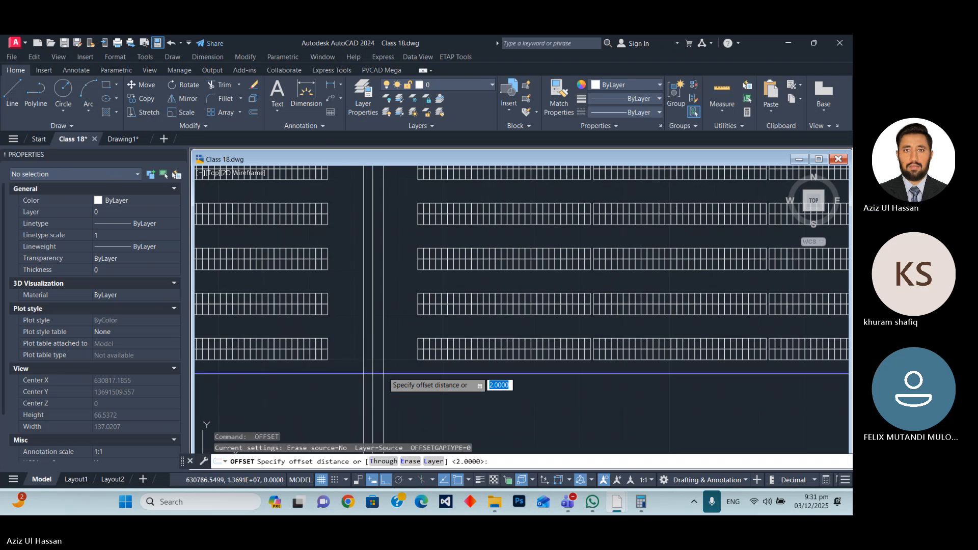
{"action": "key", "text": "Return"}
{"action": "left_click", "coordinate": [377, 344]}
{"action": "left_click", "coordinate": [393, 350]}
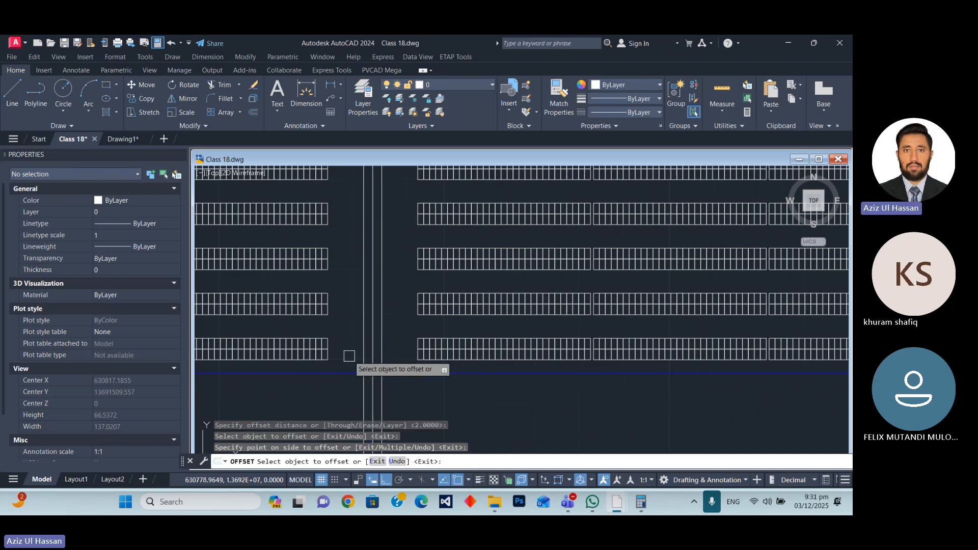
{"action": "scroll", "coordinate": [349, 355], "scroll_direction": "up", "scroll_amount": 4}
{"action": "key", "text": "Escape"}
Offset the two outer construction lines in the first gap outward by 1 unit on each side.
{"action": "left_click", "coordinate": [386, 328]}
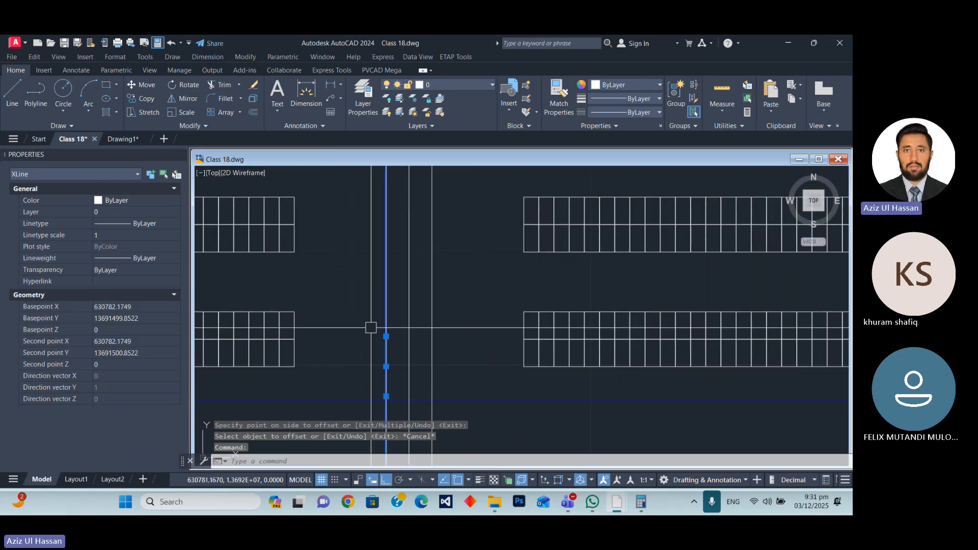
{"action": "key", "text": "Return"}
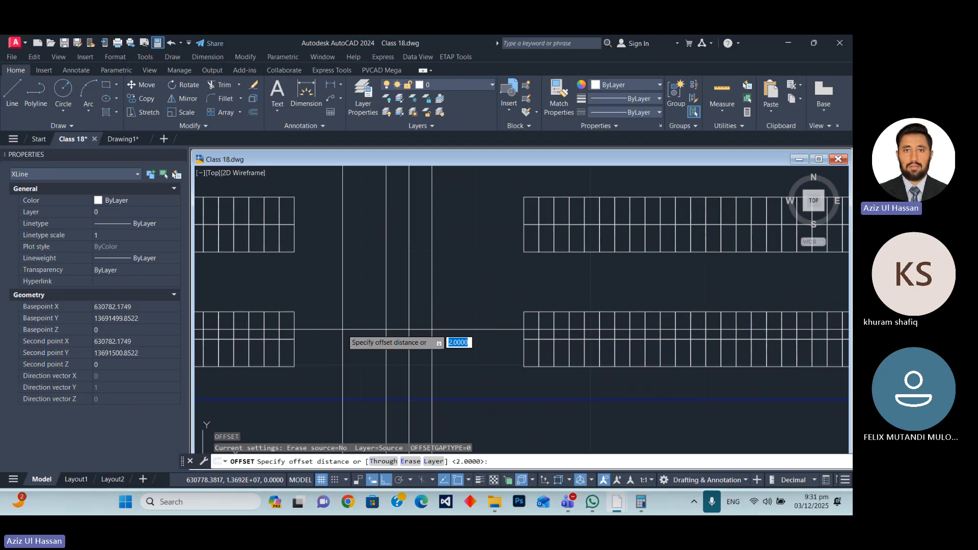
{"action": "type", "text": "1"}
{"action": "key", "text": "Return"}
{"action": "left_click", "coordinate": [385, 334]}
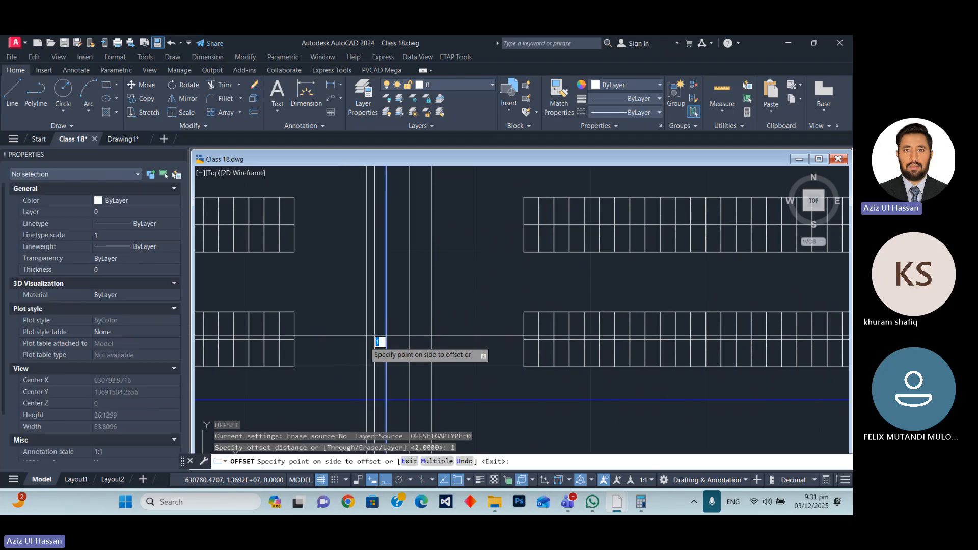
{"action": "left_click", "coordinate": [348, 337]}
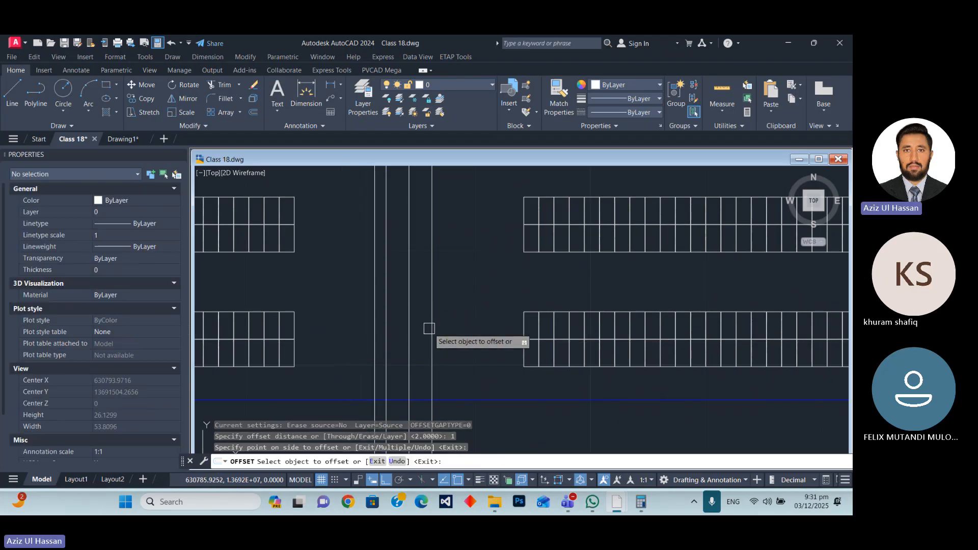
{"action": "left_click", "coordinate": [431, 329]}
{"action": "left_click", "coordinate": [451, 336]}
{"action": "key", "text": "Escape"}
{"action": "scroll", "coordinate": [437, 311], "scroll_direction": "down", "scroll_amount": 4}
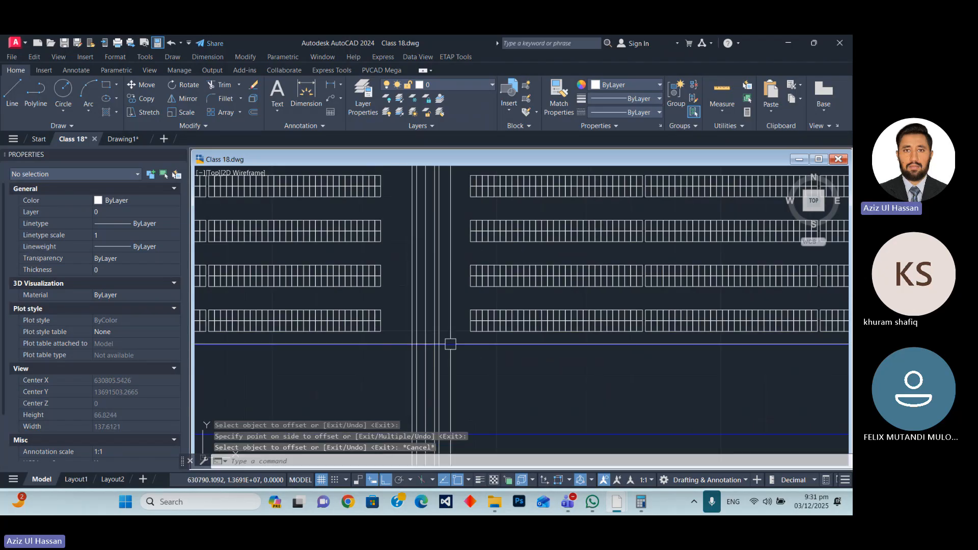
Draw a rectangle between the two inner lane lines, from beside the lowest table row up to the upper inner boundary.
{"action": "scroll", "coordinate": [451, 337], "scroll_direction": "up", "scroll_amount": 4}
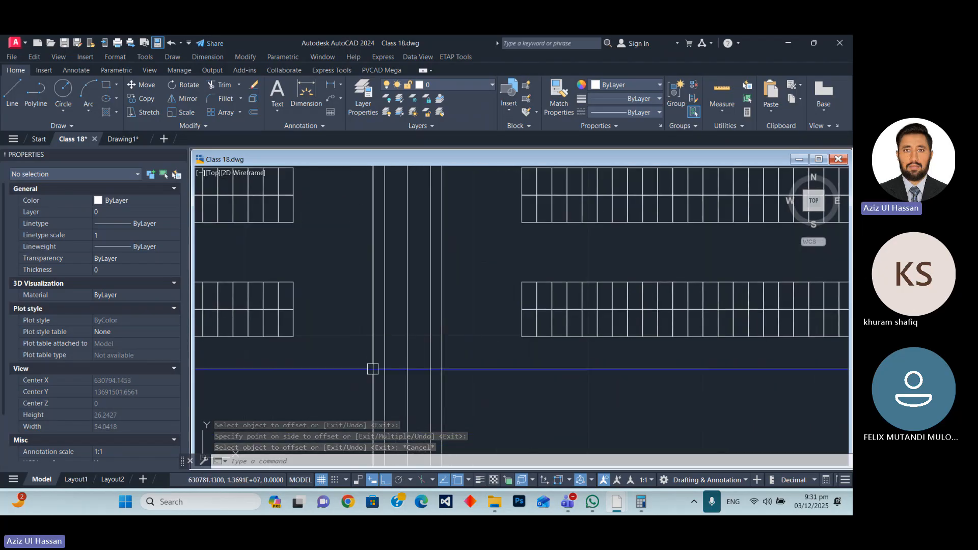
{"action": "type", "text": "Rec"}
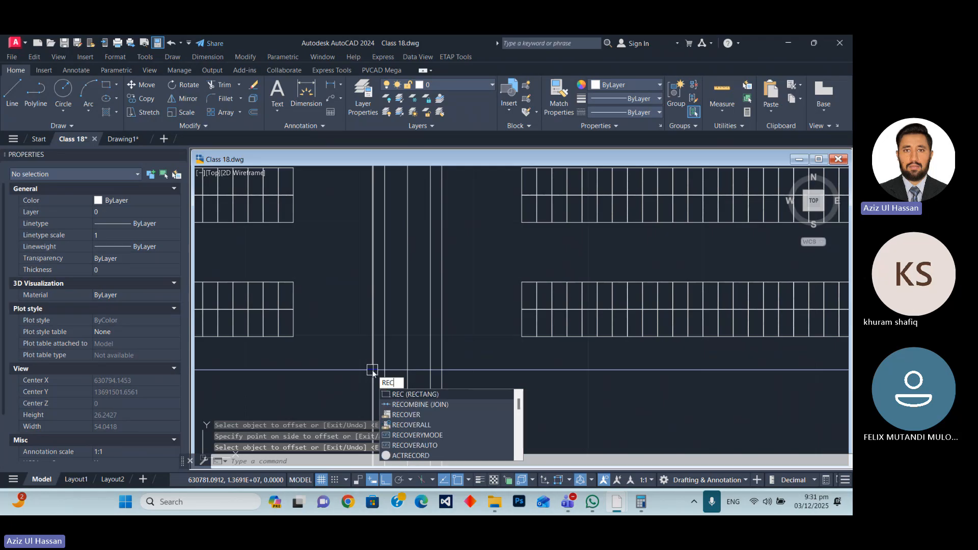
{"action": "key", "text": "Return"}
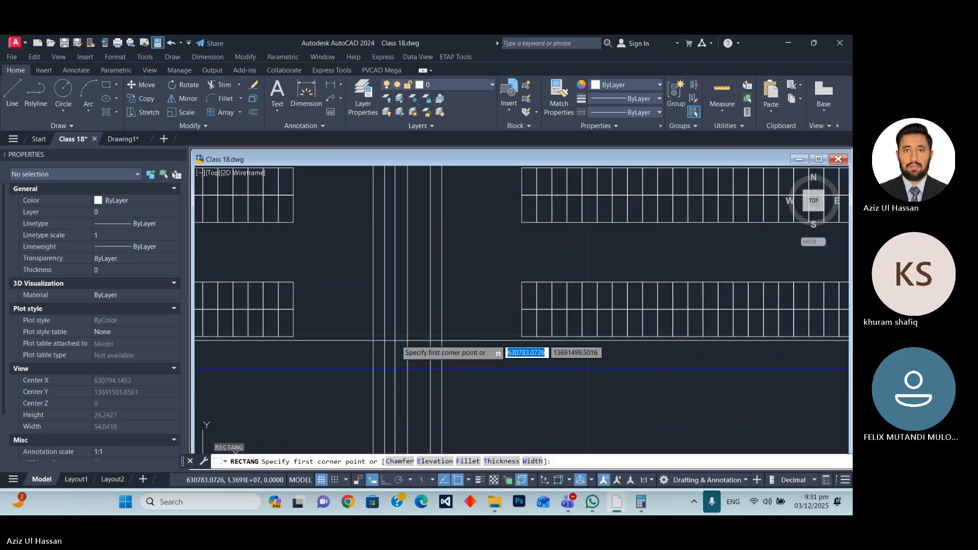
{"action": "left_click", "coordinate": [382, 305]}
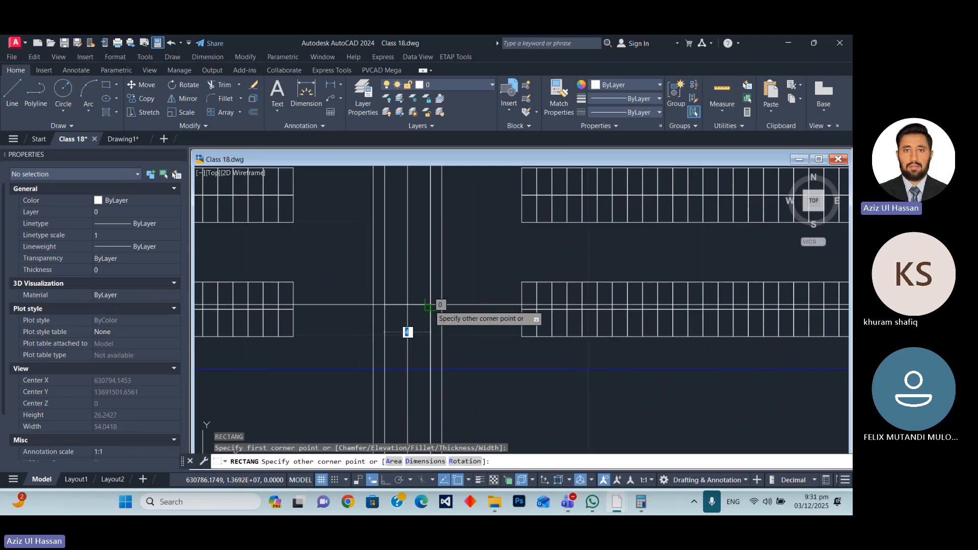
{"action": "scroll", "coordinate": [426, 377], "scroll_direction": "down", "scroll_amount": 4}
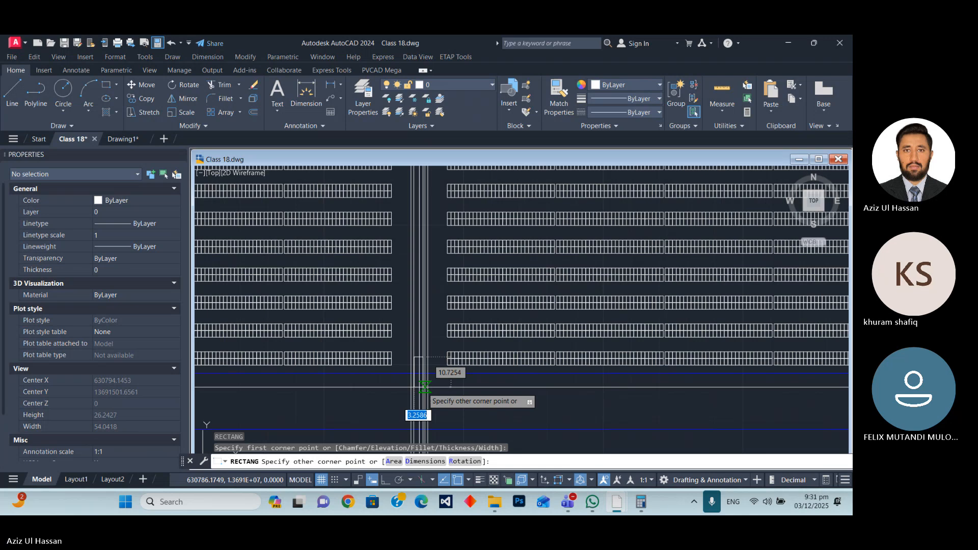
{"action": "scroll", "coordinate": [425, 387], "scroll_direction": "up", "scroll_amount": 8}
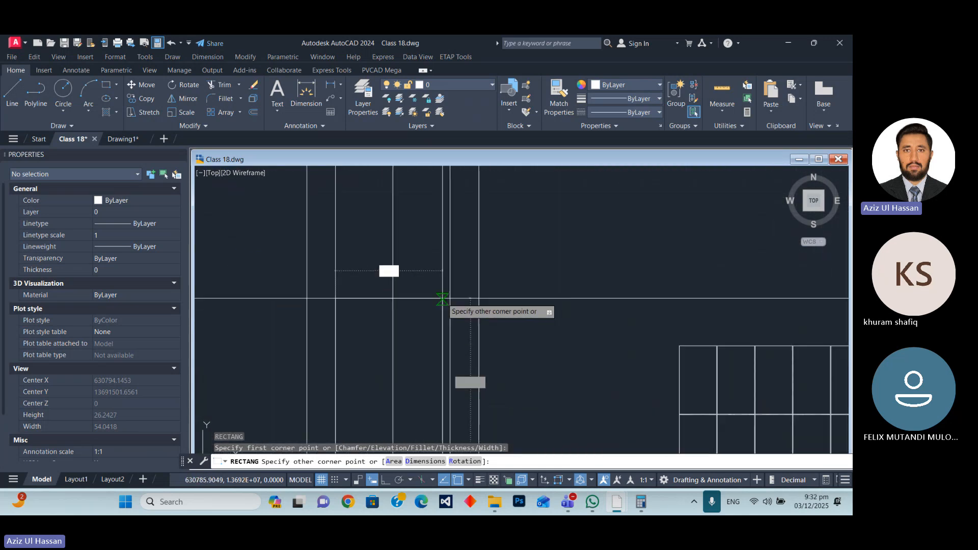
{"action": "left_click", "coordinate": [450, 300]}
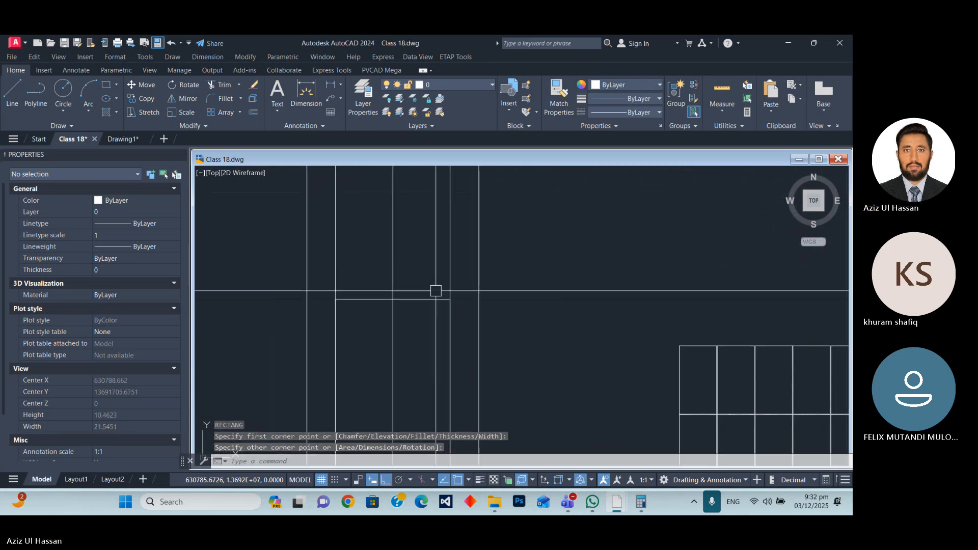
{"action": "scroll", "coordinate": [391, 228], "scroll_direction": "down", "scroll_amount": 12}
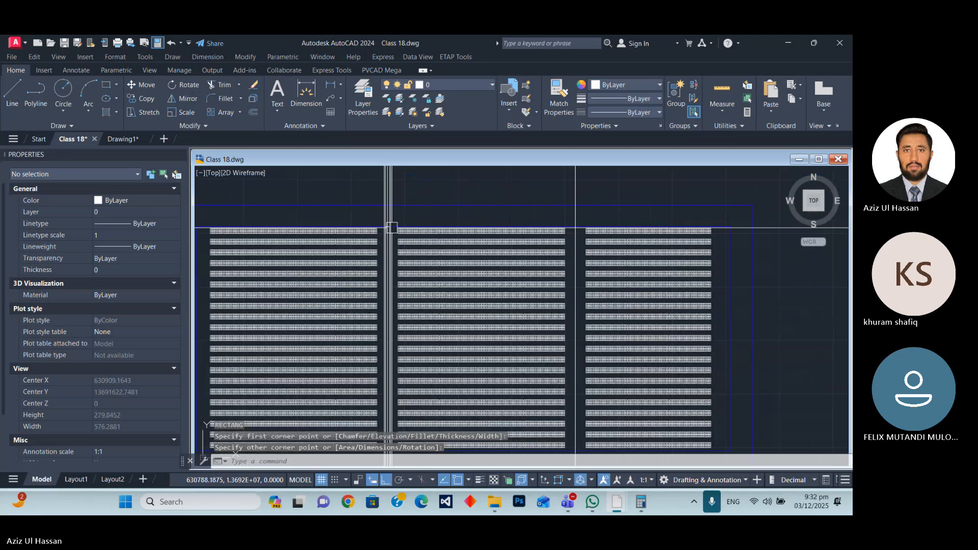
Stretch the lane rectangle's lower edge down to align with the bottom of the lowest table row.
{"action": "scroll", "coordinate": [374, 355], "scroll_direction": "up", "scroll_amount": 10}
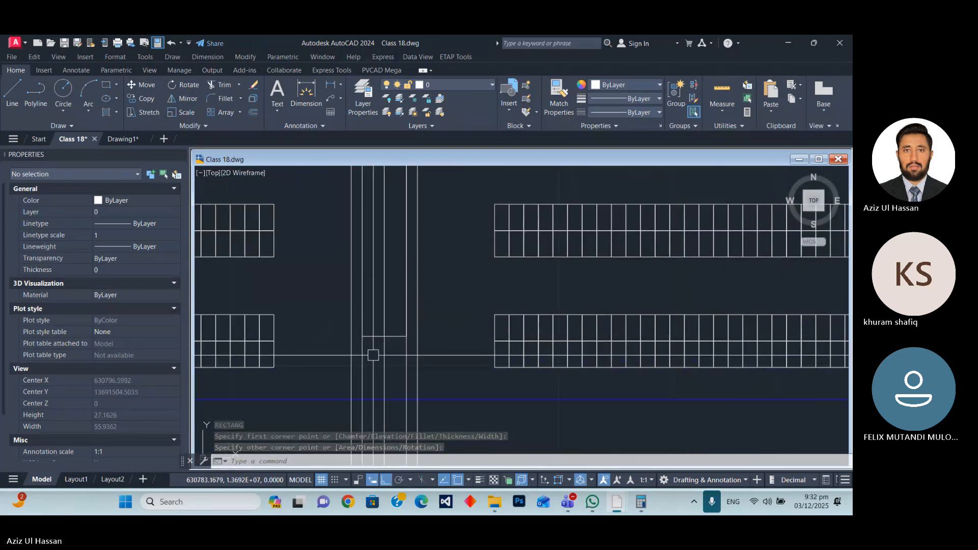
{"action": "scroll", "coordinate": [373, 355], "scroll_direction": "up", "scroll_amount": 4}
{"action": "left_click", "coordinate": [399, 309]}
{"action": "left_click", "coordinate": [402, 308]}
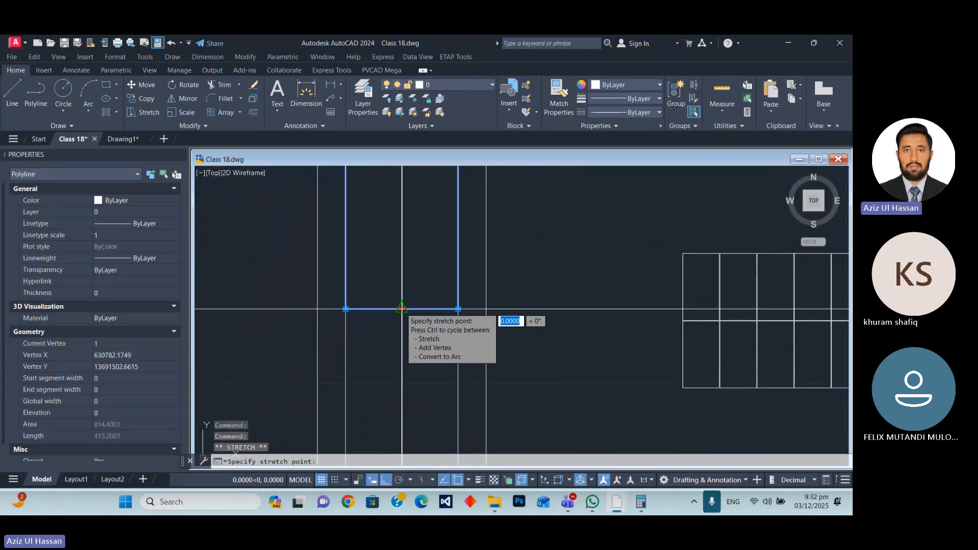
{"action": "scroll", "coordinate": [410, 309], "scroll_direction": "down", "scroll_amount": 5}
{"action": "scroll", "coordinate": [422, 322], "scroll_direction": "up", "scroll_amount": 5}
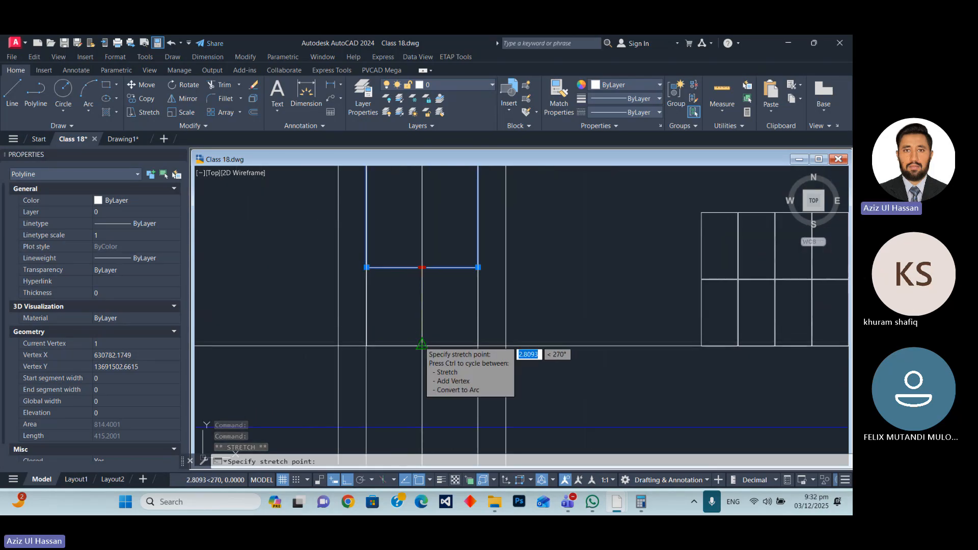
{"action": "left_click", "coordinate": [422, 344]}
{"action": "scroll", "coordinate": [434, 393], "scroll_direction": "down", "scroll_amount": 4}
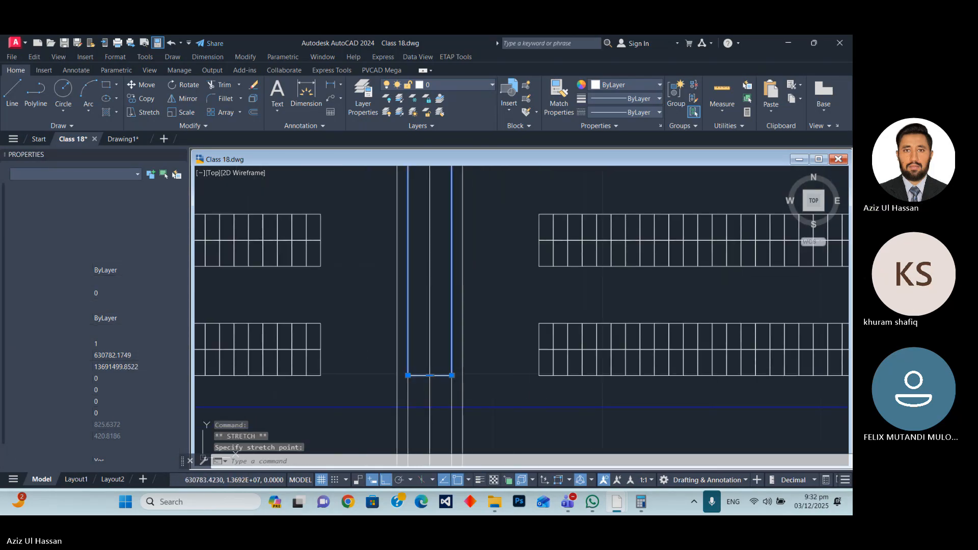
{"action": "key", "text": "Escape"}
Stretch the lane rectangle's lower edge down to the lower inner boundary line.
{"action": "scroll", "coordinate": [492, 365], "scroll_direction": "down", "scroll_amount": 3}
{"action": "scroll", "coordinate": [509, 389], "scroll_direction": "down", "scroll_amount": 5}
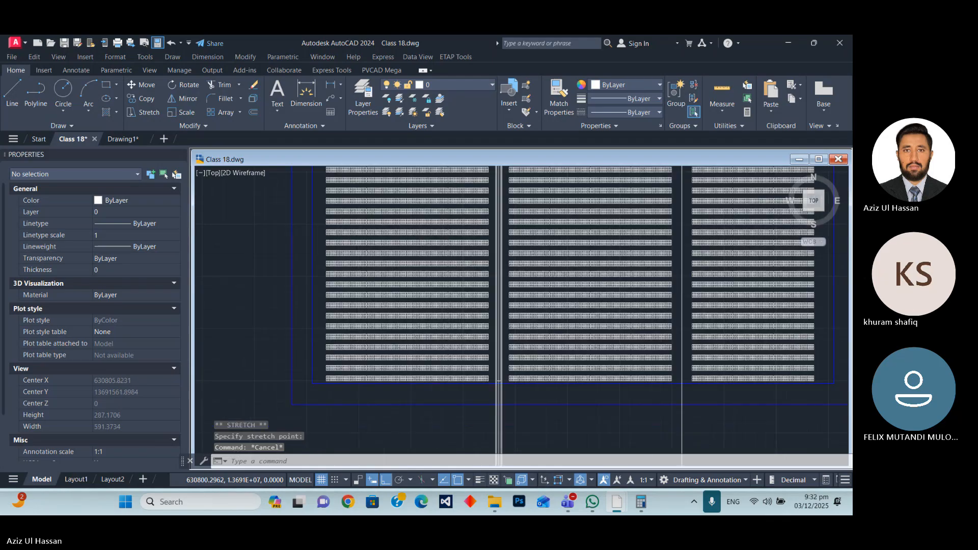
{"action": "scroll", "coordinate": [514, 394], "scroll_direction": "up", "scroll_amount": 10}
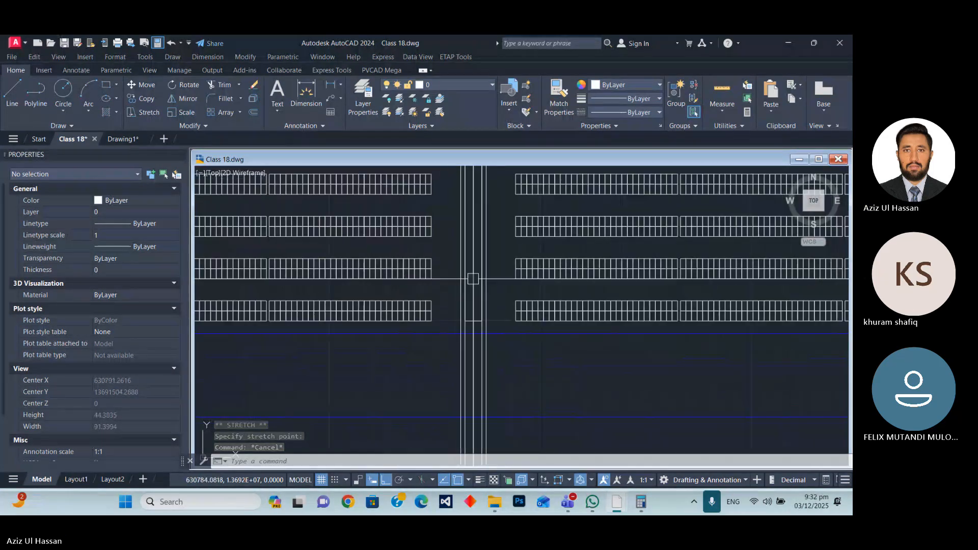
{"action": "left_click", "coordinate": [433, 271]}
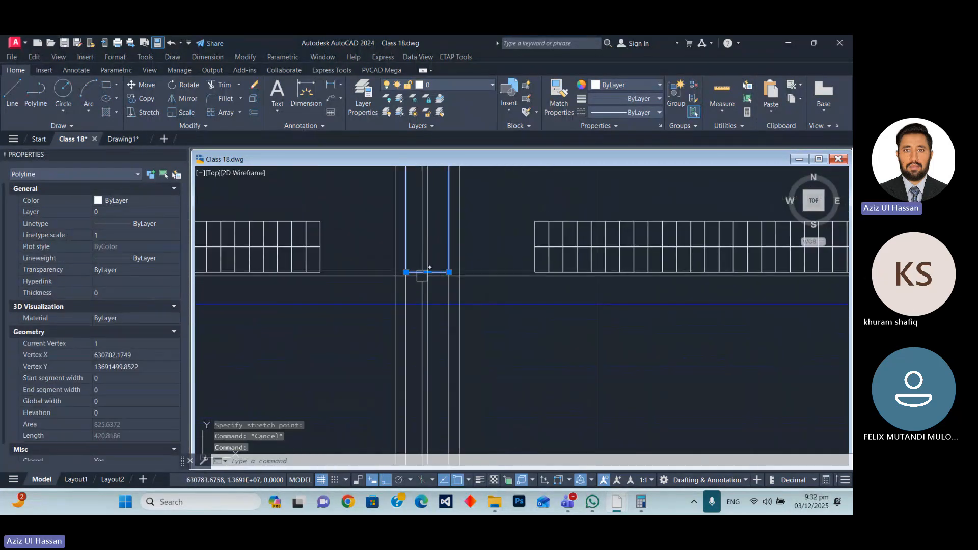
{"action": "scroll", "coordinate": [433, 271], "scroll_direction": "up", "scroll_amount": 5}
{"action": "left_click", "coordinate": [441, 265]}
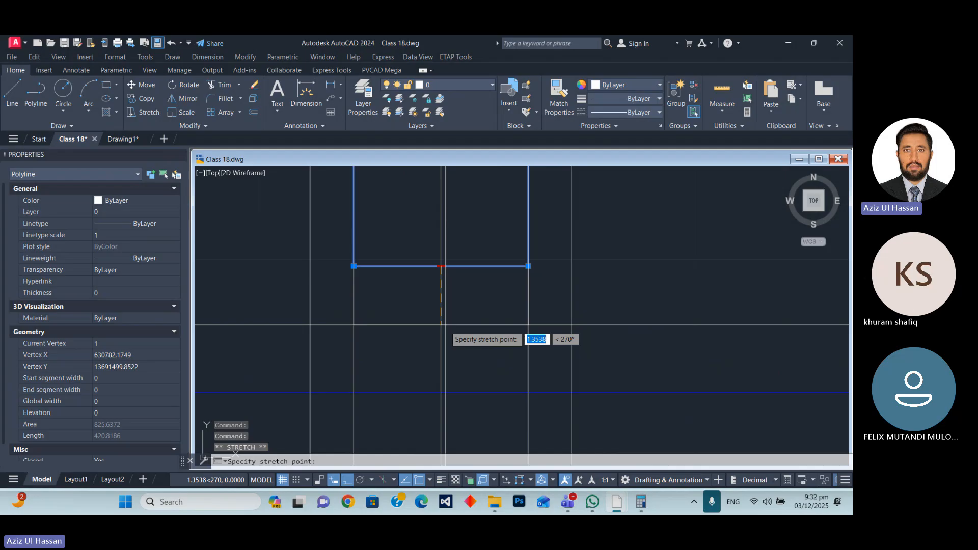
{"action": "left_click", "coordinate": [438, 395]}
{"action": "scroll", "coordinate": [425, 337], "scroll_direction": "down", "scroll_amount": 6}
{"action": "key", "text": "Escape"}
{"action": "scroll", "coordinate": [442, 357], "scroll_direction": "up", "scroll_amount": 6}
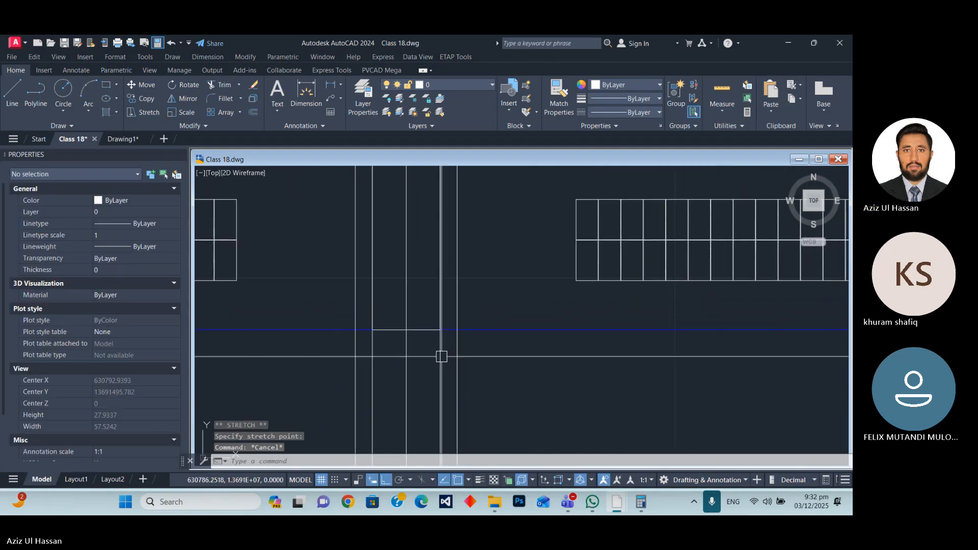
Draw a second rectangle between the outermost construction lines, from the lower inner boundary to the upper inner boundary.
{"action": "scroll", "coordinate": [413, 415], "scroll_direction": "down", "scroll_amount": 4}
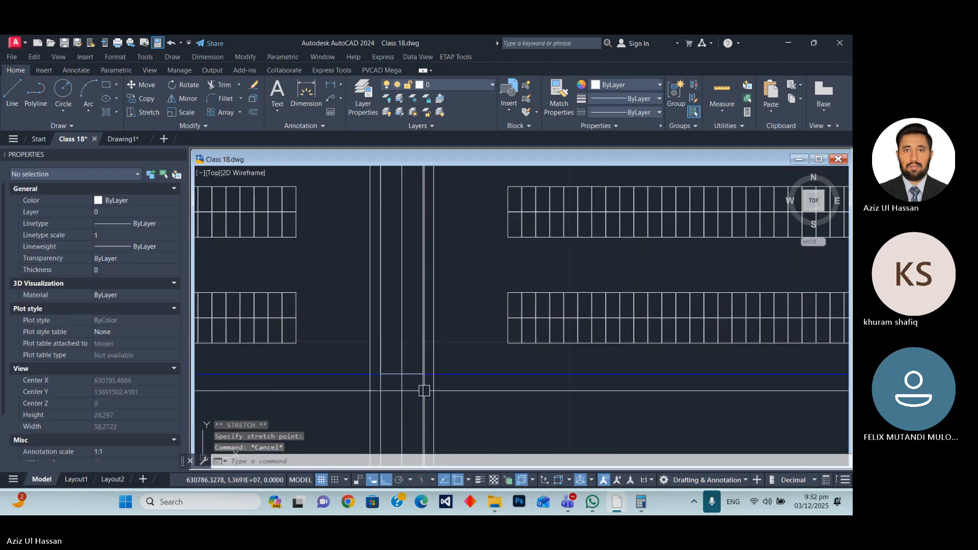
{"action": "type", "text": "R"}
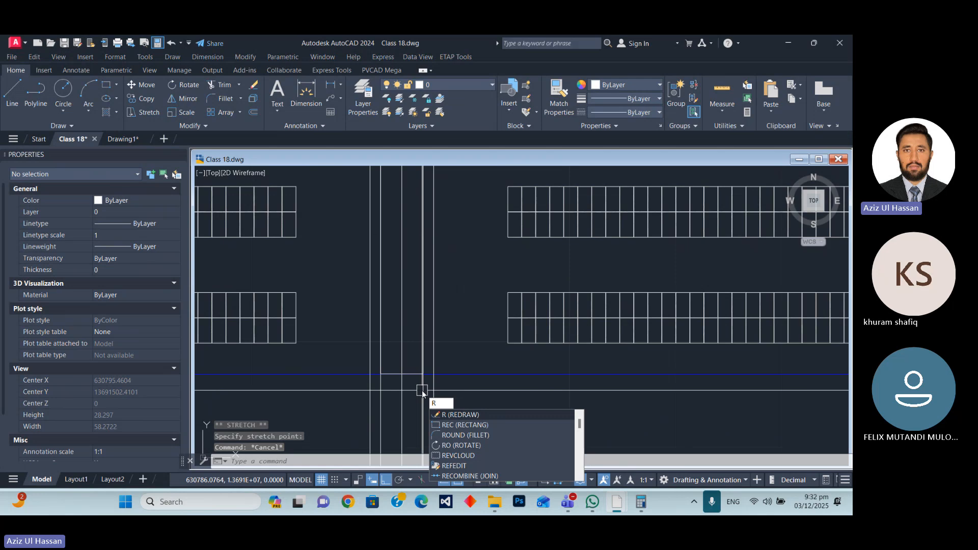
{"action": "type", "text": "EC"}
{"action": "key", "text": "Return"}
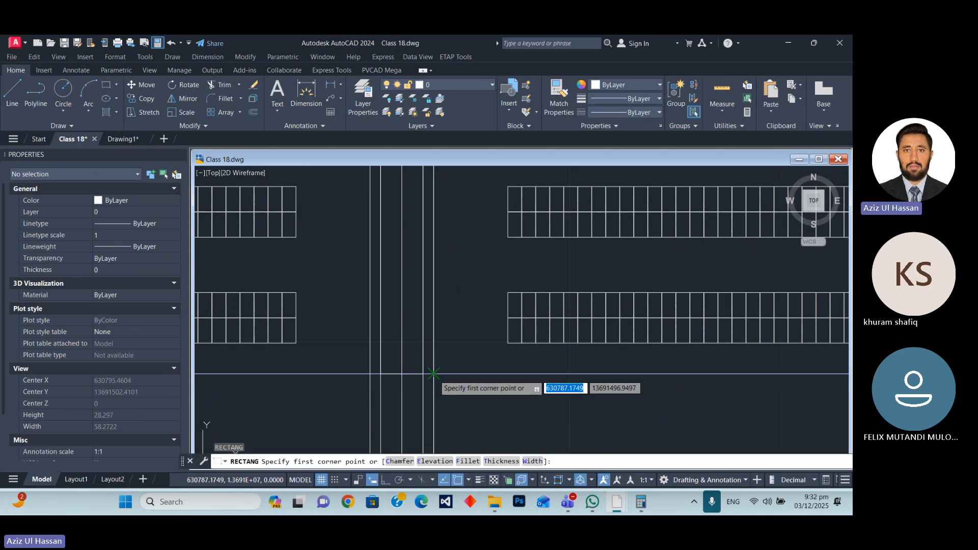
{"action": "left_click", "coordinate": [434, 374]}
{"action": "scroll", "coordinate": [423, 403], "scroll_direction": "down", "scroll_amount": 3}
{"action": "scroll", "coordinate": [449, 425], "scroll_direction": "down", "scroll_amount": 2}
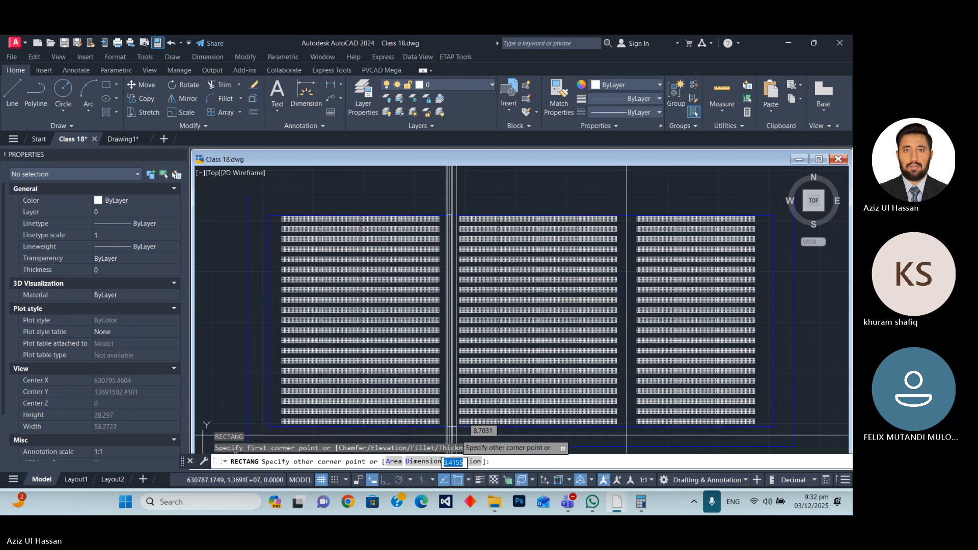
{"action": "scroll", "coordinate": [446, 398], "scroll_direction": "up", "scroll_amount": 8}
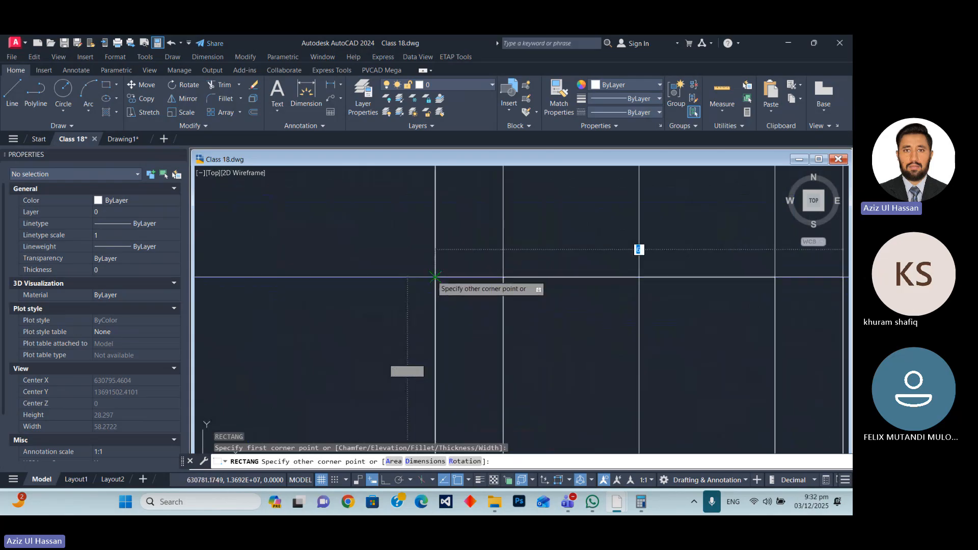
{"action": "left_click", "coordinate": [435, 277]}
{"action": "scroll", "coordinate": [357, 219], "scroll_direction": "down", "scroll_amount": 8}
{"action": "scroll", "coordinate": [415, 323], "scroll_direction": "down", "scroll_amount": 8}
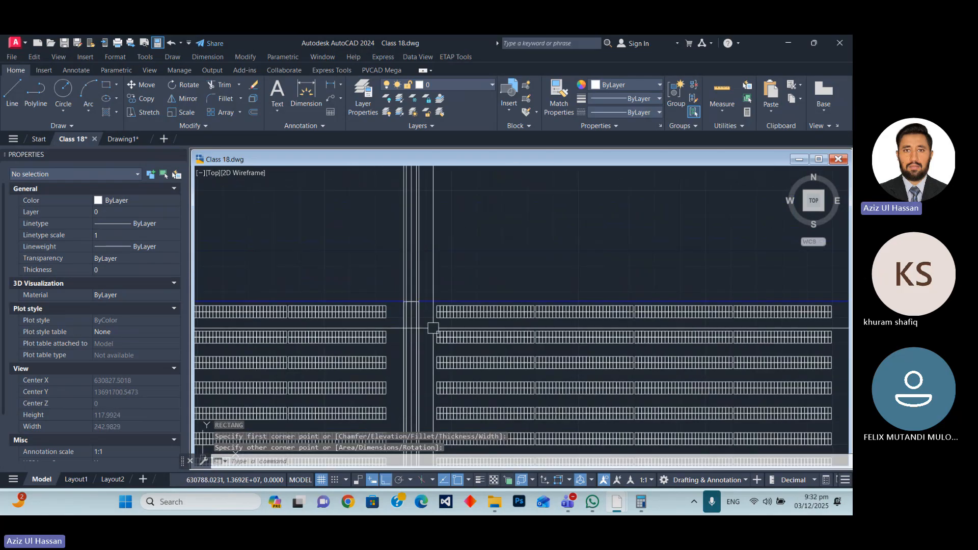
Erase the five vertical construction lines in the gap between the first and second blocks.
{"action": "scroll", "coordinate": [399, 292], "scroll_direction": "up", "scroll_amount": 4}
{"action": "left_click", "coordinate": [382, 222]}
{"action": "left_click", "coordinate": [360, 221]}
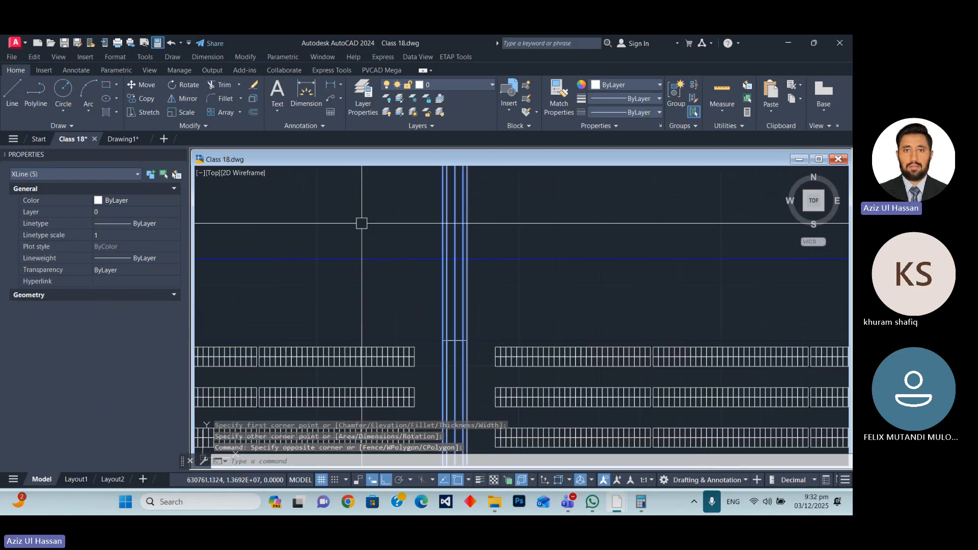
{"action": "type", "text": "e"}
{"action": "key", "text": "Return"}
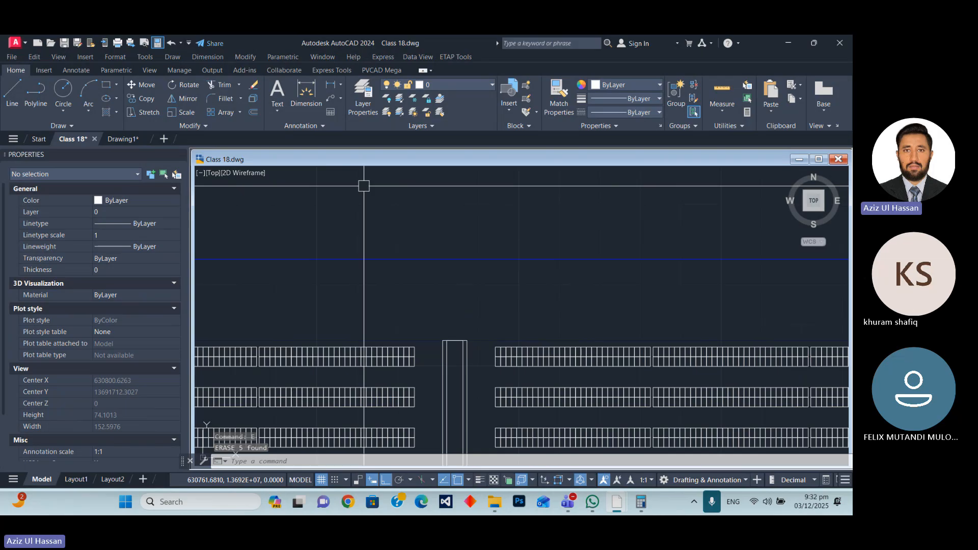
Draw a vertical centre polyline through the lane rectangle in the first gap, from its upper edge midpoint to its lower edge.
{"action": "scroll", "coordinate": [364, 186], "scroll_direction": "down", "scroll_amount": 4}
{"action": "scroll", "coordinate": [411, 264], "scroll_direction": "up", "scroll_amount": 6}
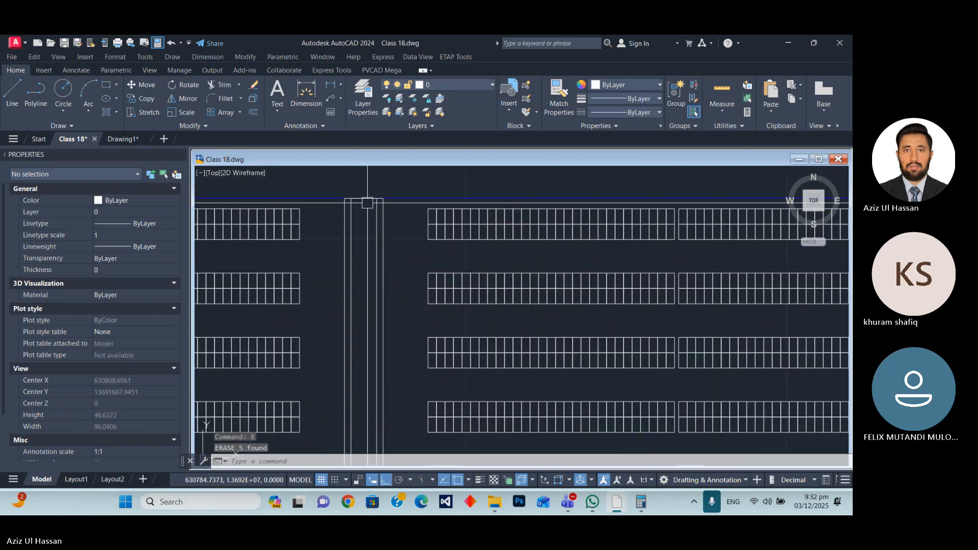
{"action": "scroll", "coordinate": [367, 203], "scroll_direction": "up", "scroll_amount": 2}
{"action": "type", "text": "pl"}
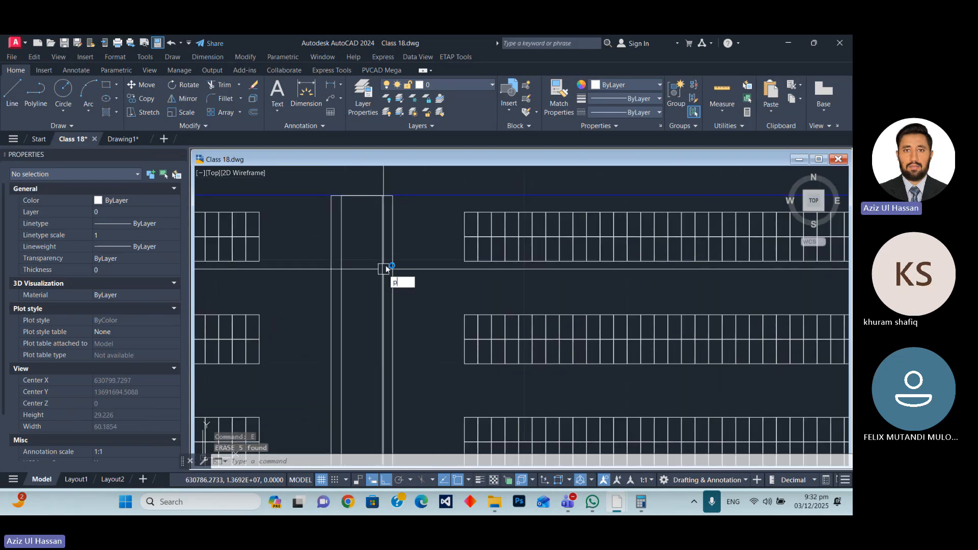
{"action": "key", "text": "Return"}
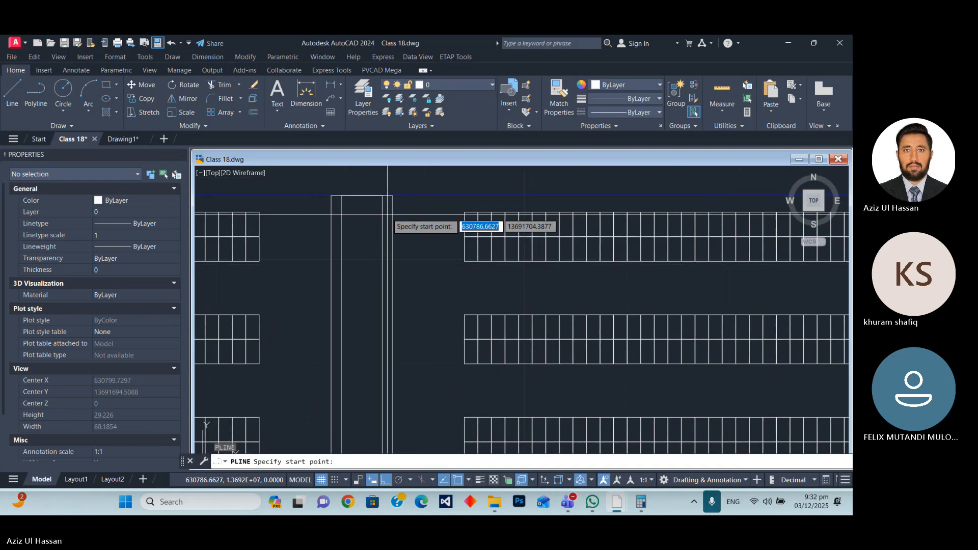
{"action": "left_click", "coordinate": [363, 195]}
{"action": "scroll", "coordinate": [368, 176], "scroll_direction": "down", "scroll_amount": 3}
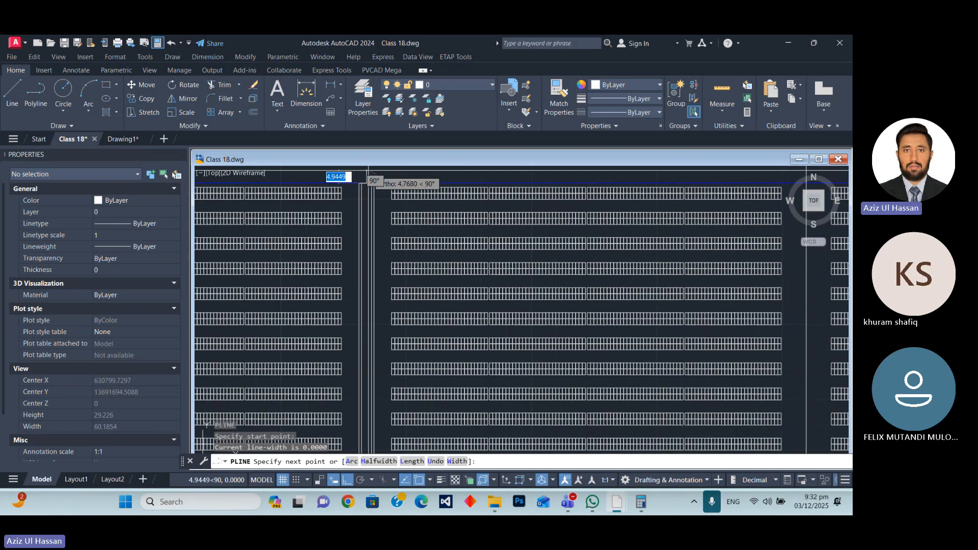
{"action": "scroll", "coordinate": [368, 175], "scroll_direction": "down", "scroll_amount": 3}
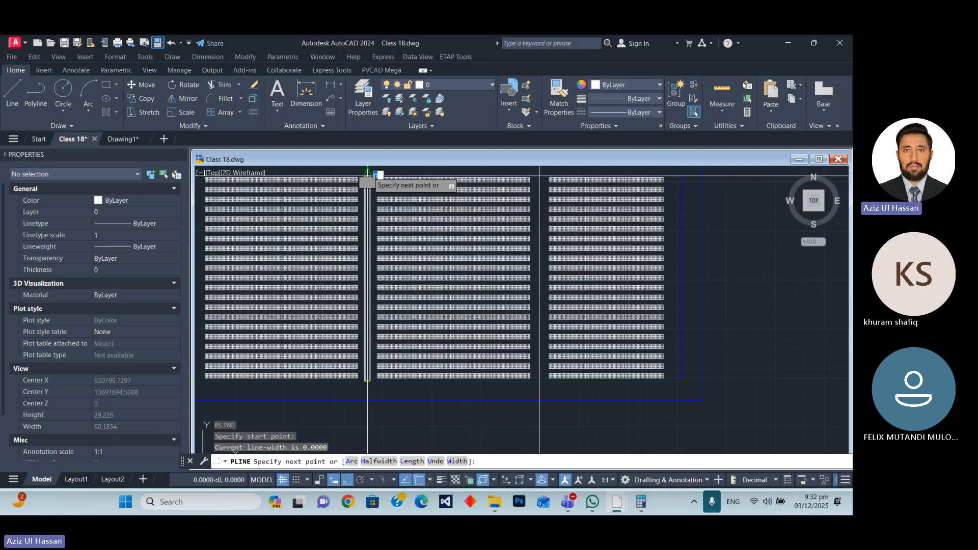
{"action": "scroll", "coordinate": [398, 351], "scroll_direction": "up", "scroll_amount": 5}
{"action": "key", "text": "Escape"}
Copy both lane rectangles and their centre line from the first gap into the gap between the second and third blocks.
{"action": "left_click", "coordinate": [432, 312]}
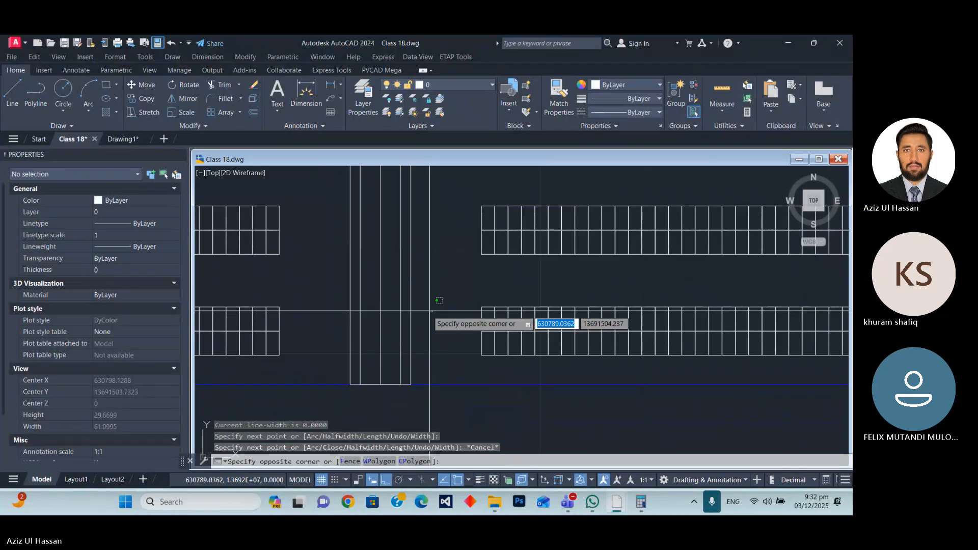
{"action": "scroll", "coordinate": [306, 280], "scroll_direction": "down", "scroll_amount": 2}
{"action": "left_click", "coordinate": [306, 279]}
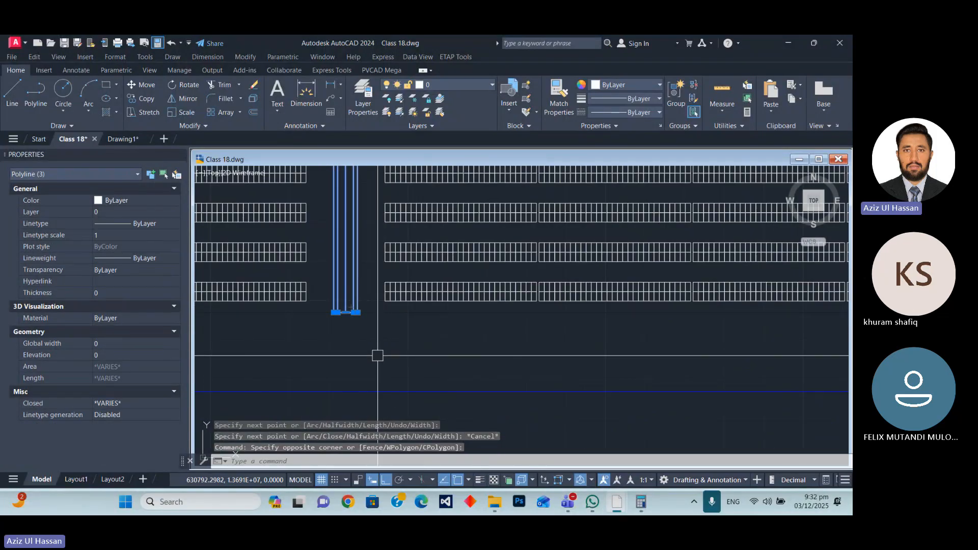
{"action": "type", "text": "CP"}
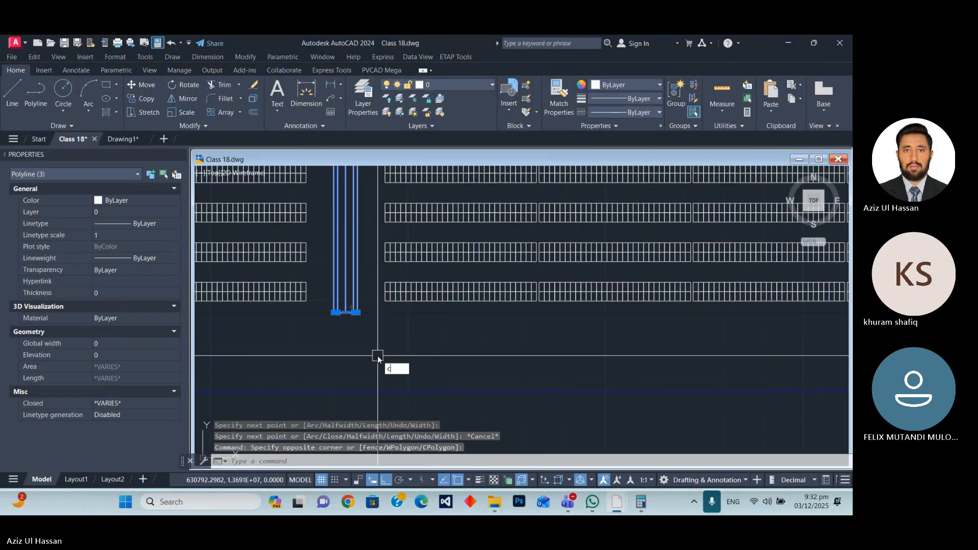
{"action": "key", "text": "Return"}
{"action": "scroll", "coordinate": [367, 336], "scroll_direction": "up", "scroll_amount": 3}
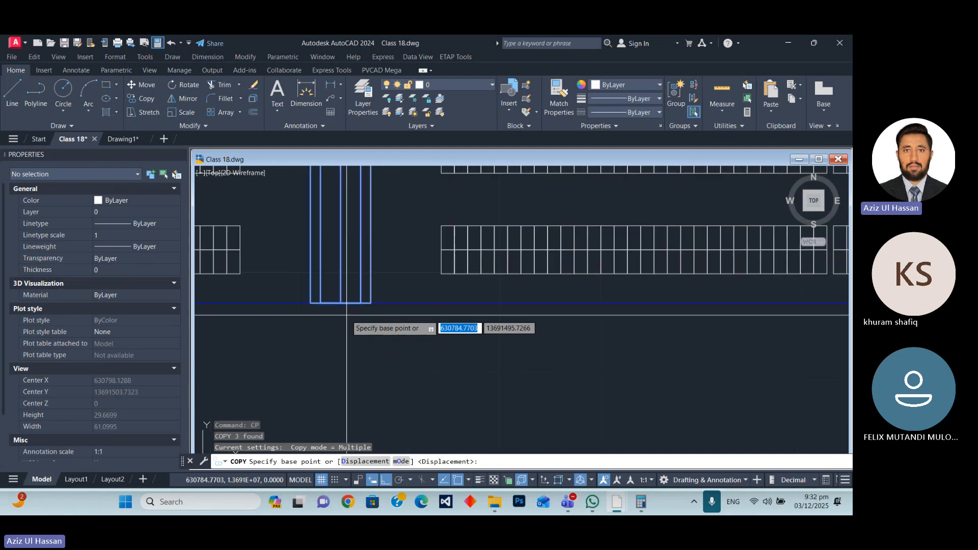
{"action": "left_click", "coordinate": [340, 303]}
{"action": "scroll", "coordinate": [298, 304], "scroll_direction": "down", "scroll_amount": 5}
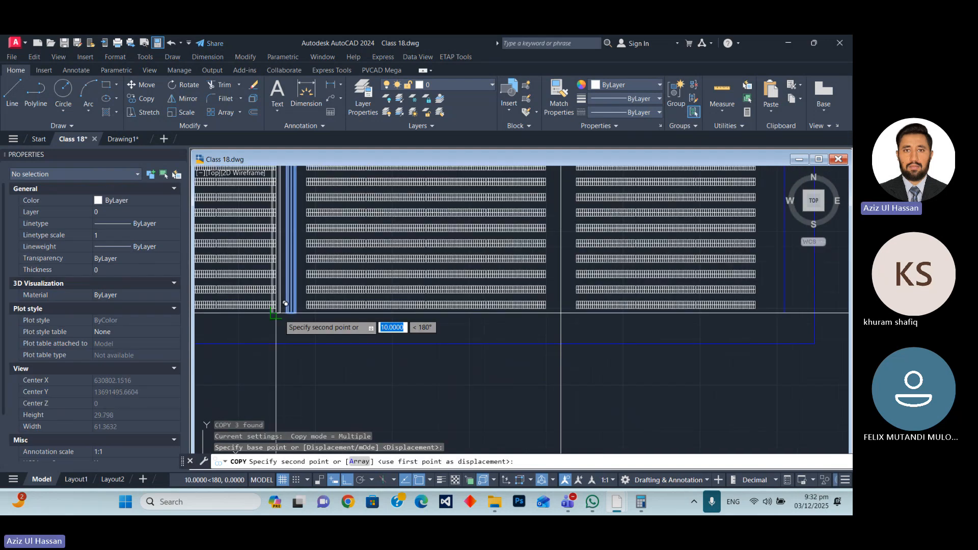
{"action": "scroll", "coordinate": [279, 314], "scroll_direction": "down", "scroll_amount": 2}
{"action": "scroll", "coordinate": [391, 319], "scroll_direction": "up", "scroll_amount": 8}
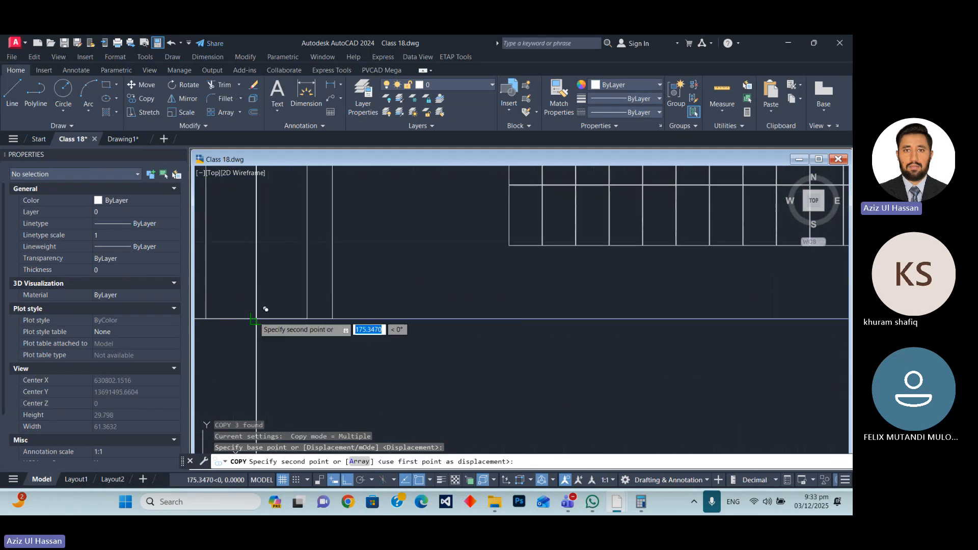
{"action": "left_click", "coordinate": [256, 319]}
{"action": "key", "text": "Escape"}
Erase the leftover vertical construction line in the gap between the second and third blocks.
{"action": "scroll", "coordinate": [369, 264], "scroll_direction": "down", "scroll_amount": 8}
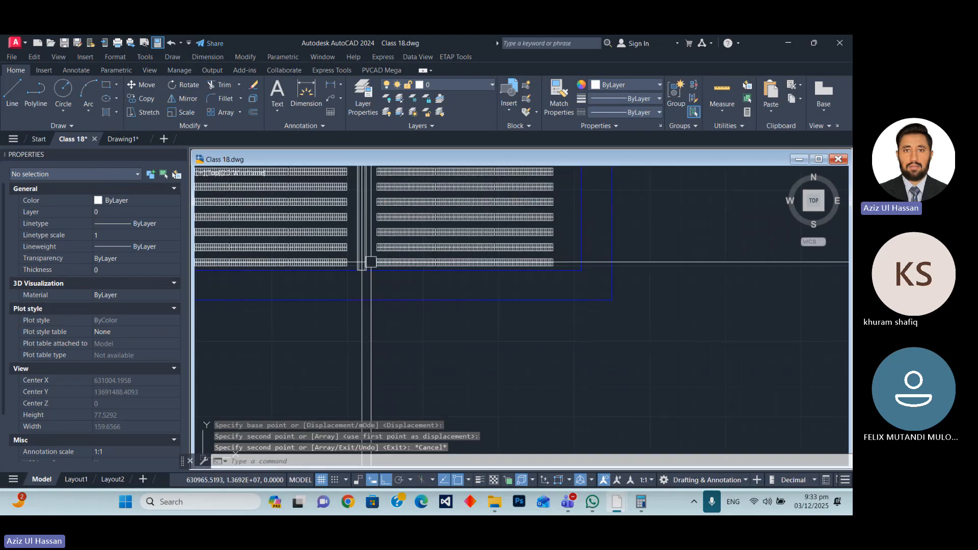
{"action": "left_click", "coordinate": [397, 352]}
{"action": "left_click", "coordinate": [325, 340]}
{"action": "type", "text": "e"}
{"action": "key", "text": "Return"}
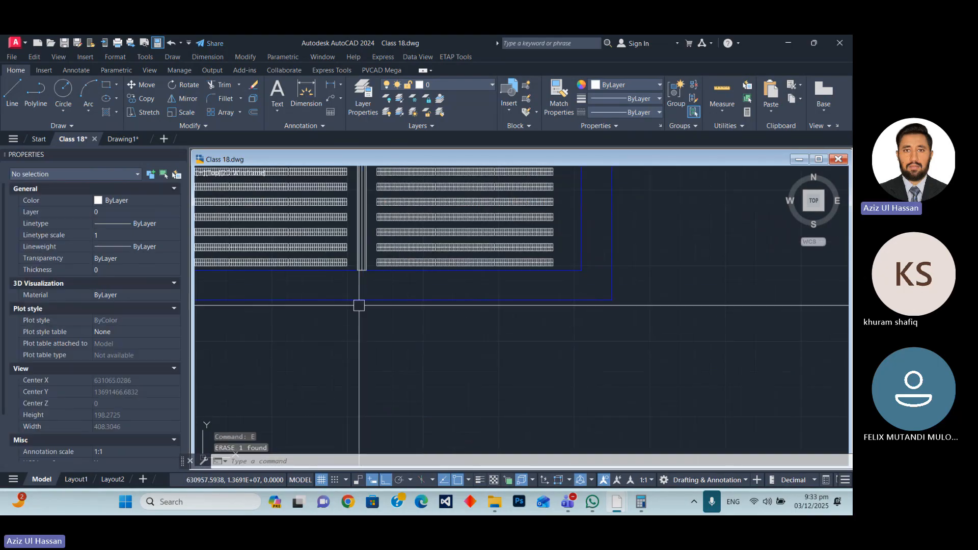
Hatch both halves of the inner lane rectangle in the second gap with the ANGLE pattern.
{"action": "scroll", "coordinate": [393, 300], "scroll_direction": "down", "scroll_amount": 5}
{"action": "scroll", "coordinate": [394, 300], "scroll_direction": "up", "scroll_amount": 20}
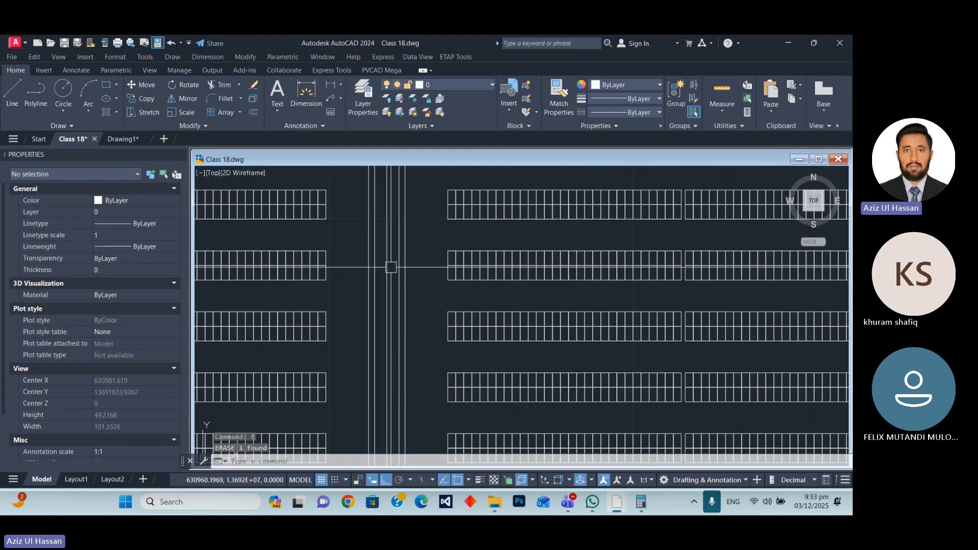
{"action": "scroll", "coordinate": [417, 331], "scroll_direction": "down", "scroll_amount": 5}
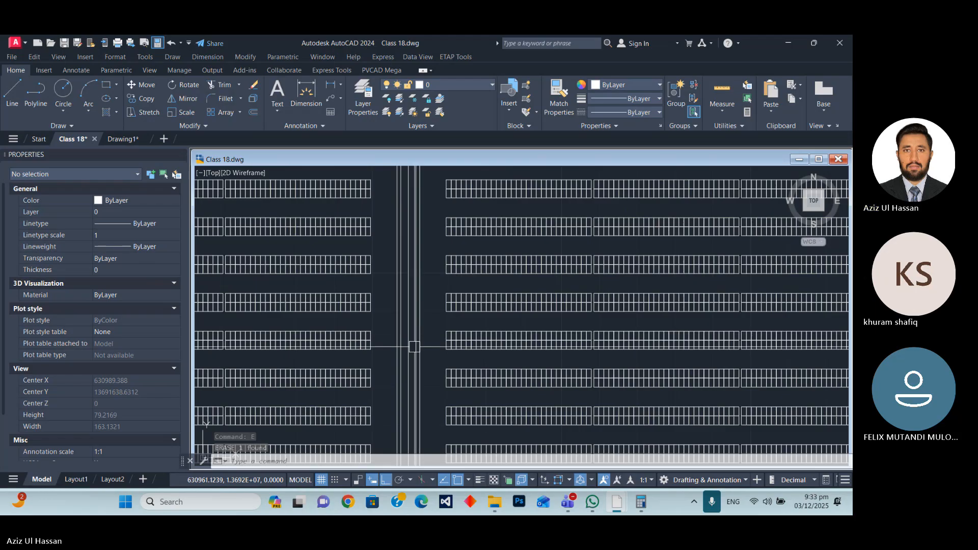
{"action": "scroll", "coordinate": [428, 334], "scroll_direction": "down", "scroll_amount": 3}
{"action": "scroll", "coordinate": [373, 260], "scroll_direction": "up", "scroll_amount": 3}
{"action": "scroll", "coordinate": [373, 259], "scroll_direction": "up", "scroll_amount": 4}
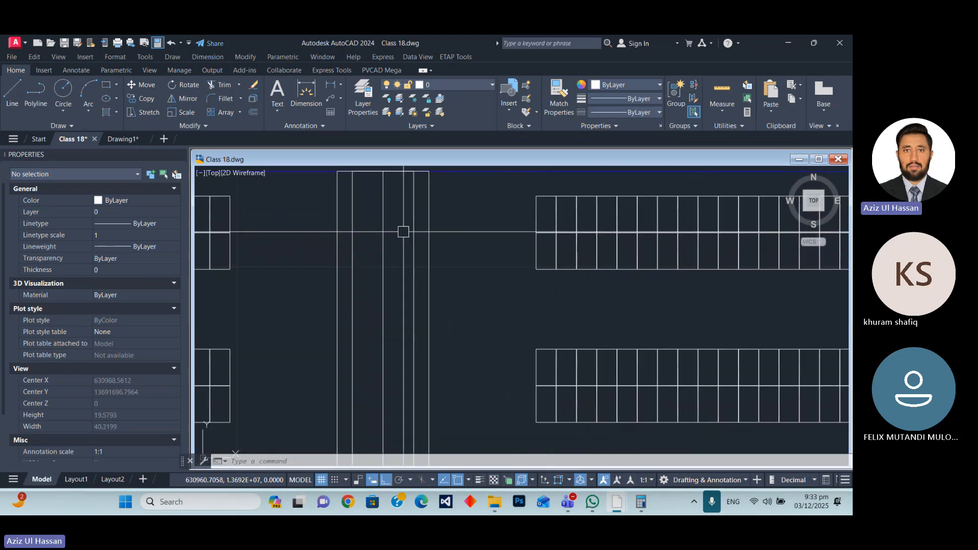
{"action": "scroll", "coordinate": [423, 260], "scroll_direction": "down", "scroll_amount": 3}
{"action": "scroll", "coordinate": [417, 268], "scroll_direction": "up", "scroll_amount": 3}
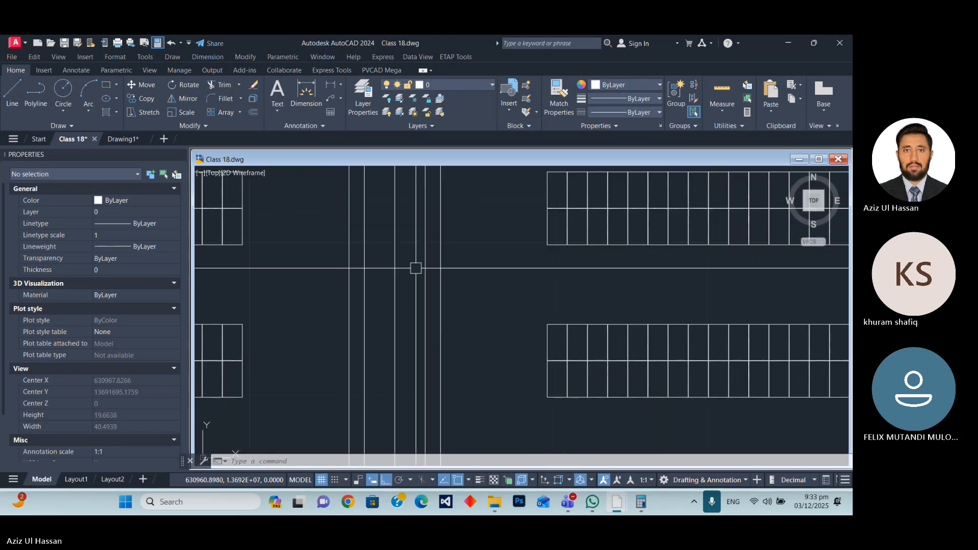
{"action": "type", "text": "H"}
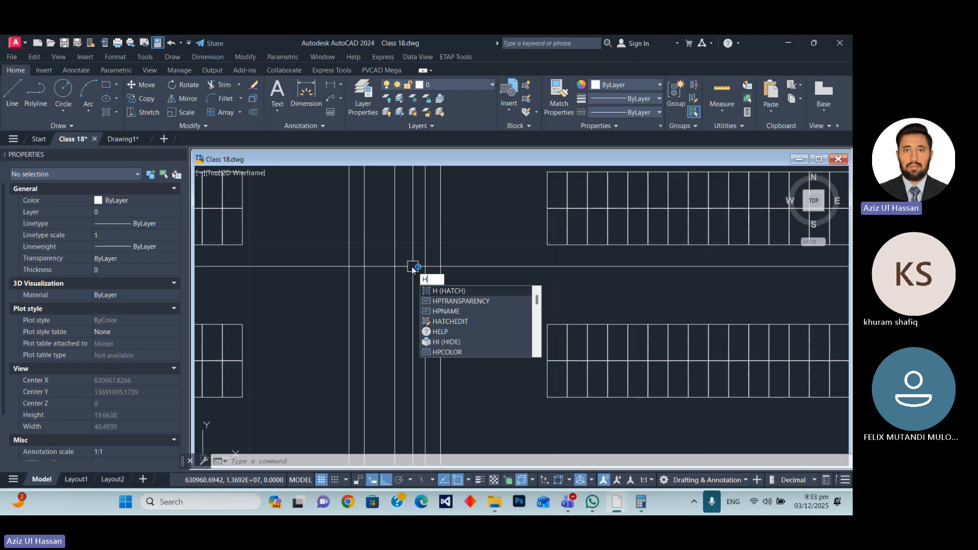
{"action": "key", "text": "Return"}
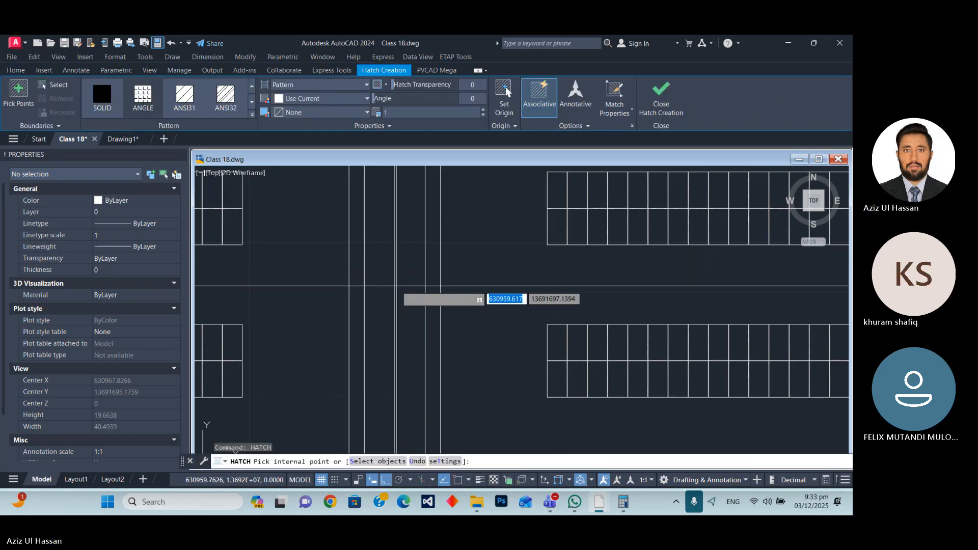
{"action": "left_click", "coordinate": [402, 283]}
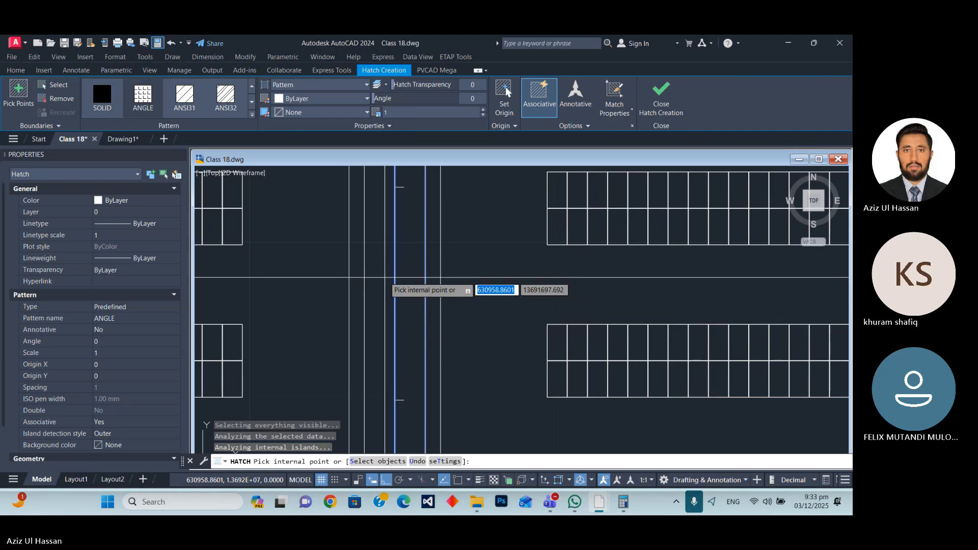
{"action": "left_click", "coordinate": [385, 275]}
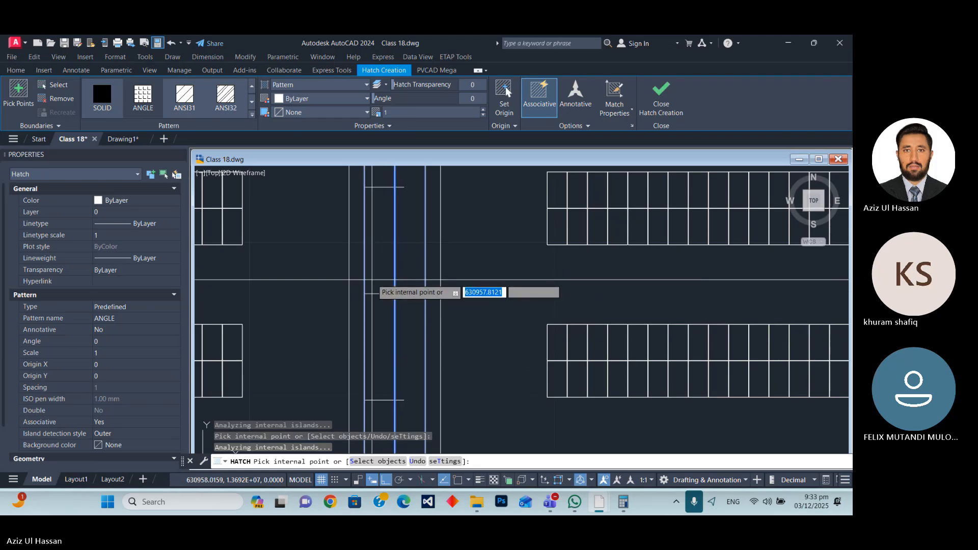
{"action": "scroll", "coordinate": [388, 278], "scroll_direction": "down", "scroll_amount": 4}
{"action": "key", "text": "Escape"}
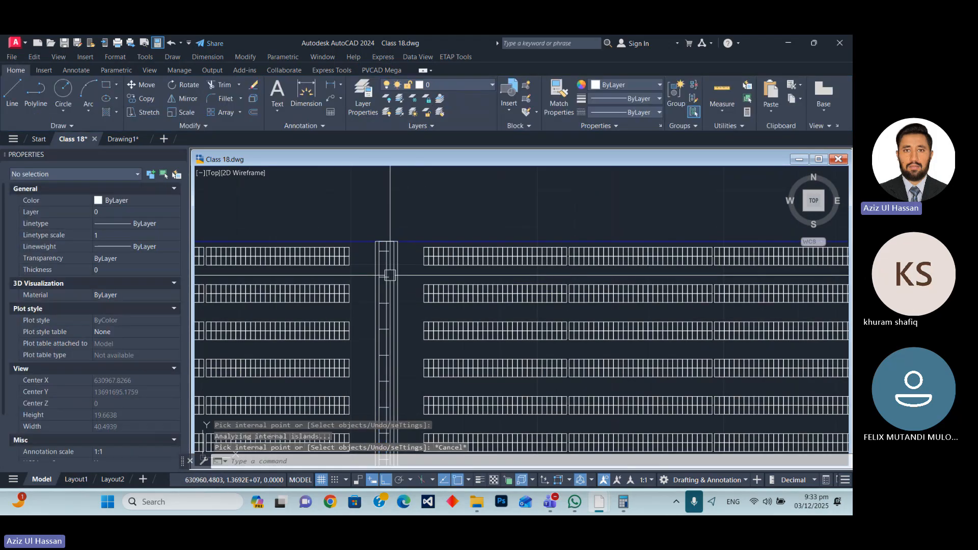
Change the second gap's lane hatch to the SOLID pattern and set its colour to 153,155,55.
{"action": "scroll", "coordinate": [390, 275], "scroll_direction": "up", "scroll_amount": 4}
{"action": "left_click", "coordinate": [356, 279]}
{"action": "left_click", "coordinate": [99, 100]}
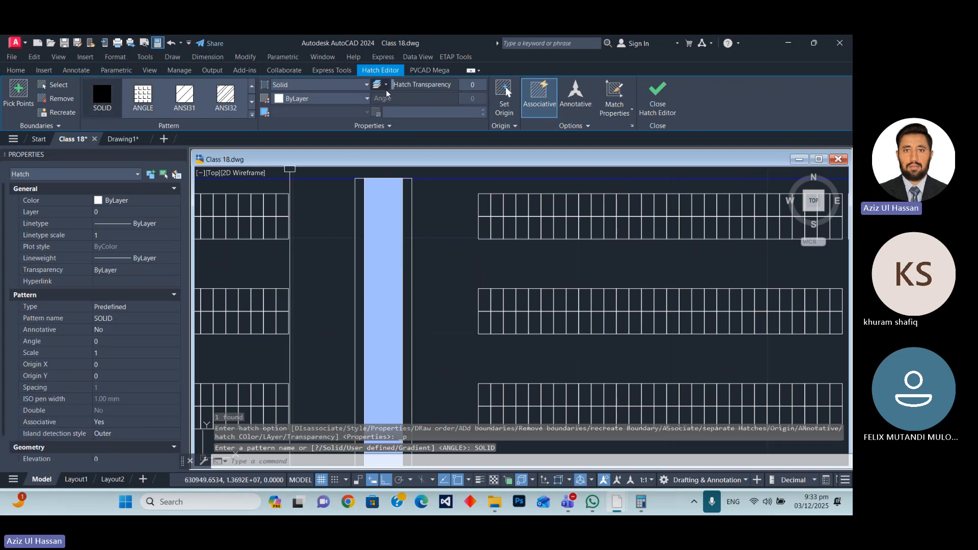
{"action": "scroll", "coordinate": [414, 254], "scroll_direction": "down", "scroll_amount": 3}
{"action": "scroll", "coordinate": [414, 255], "scroll_direction": "down", "scroll_amount": 2}
{"action": "left_click", "coordinate": [317, 98]}
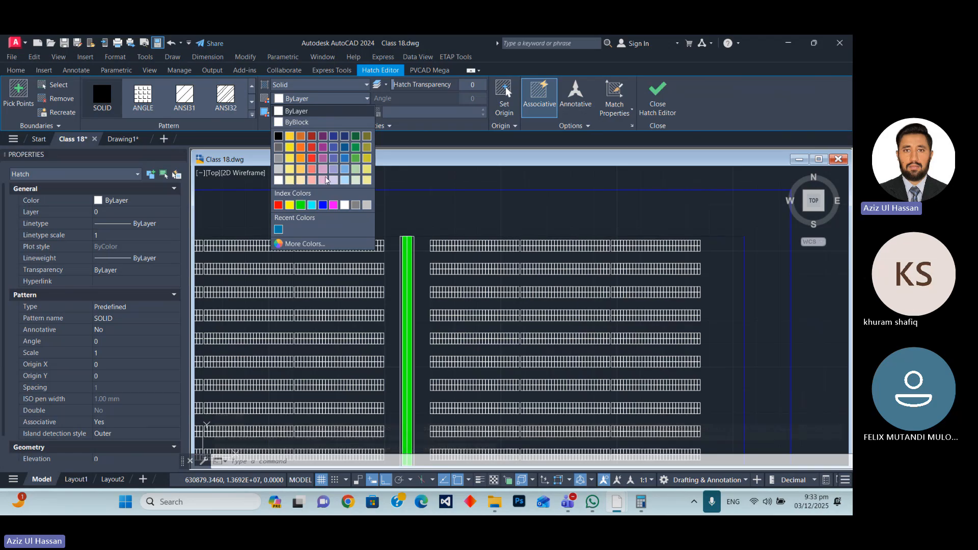
{"action": "left_click", "coordinate": [367, 146]}
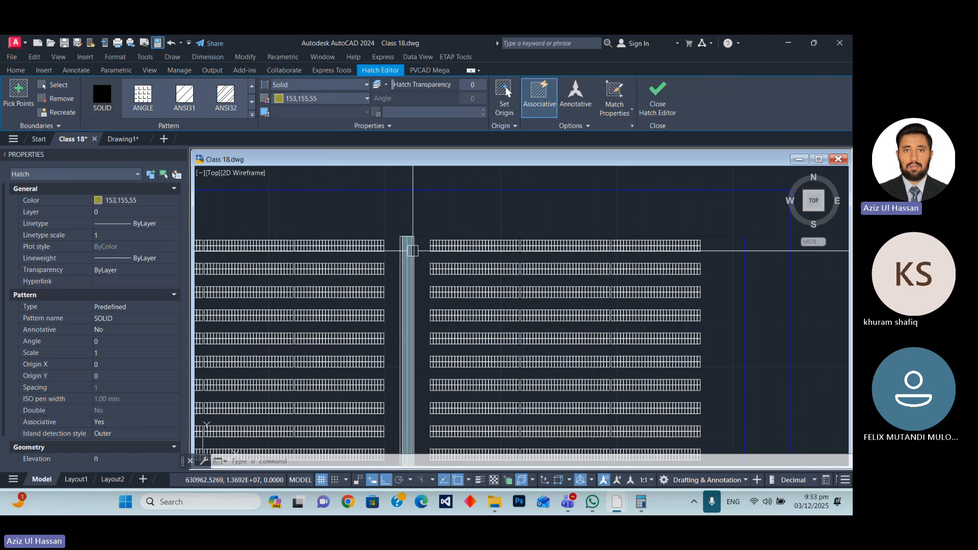
{"action": "key", "text": "Escape"}
{"action": "scroll", "coordinate": [387, 281], "scroll_direction": "up", "scroll_amount": 5}
{"action": "left_click", "coordinate": [387, 281]}
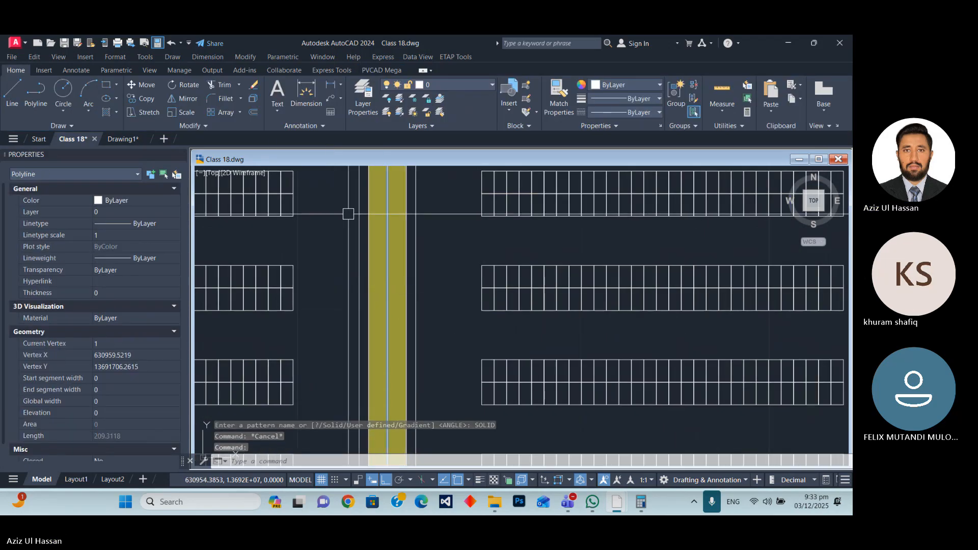
{"action": "scroll", "coordinate": [382, 286], "scroll_direction": "down", "scroll_amount": 7}
{"action": "scroll", "coordinate": [396, 293], "scroll_direction": "up", "scroll_amount": 7}
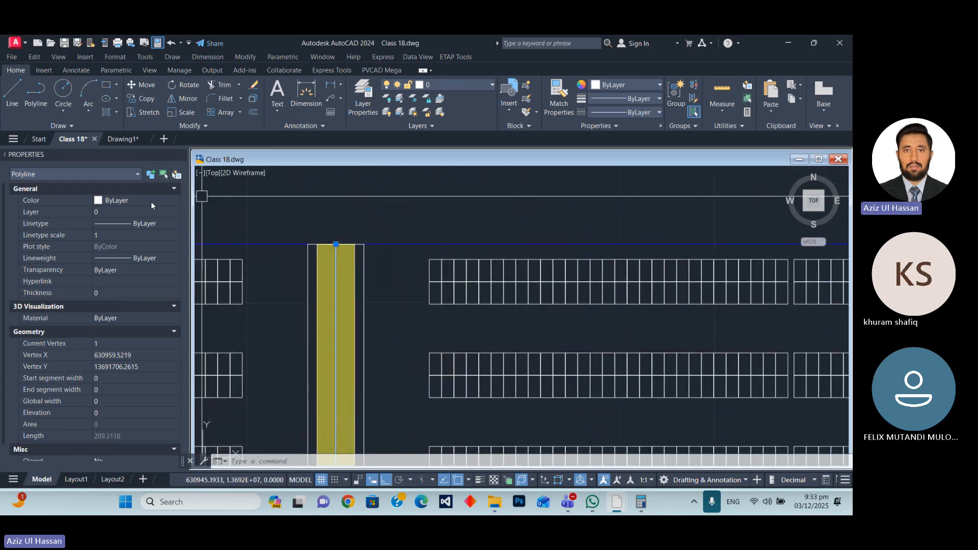
{"action": "key", "text": "Escape"}
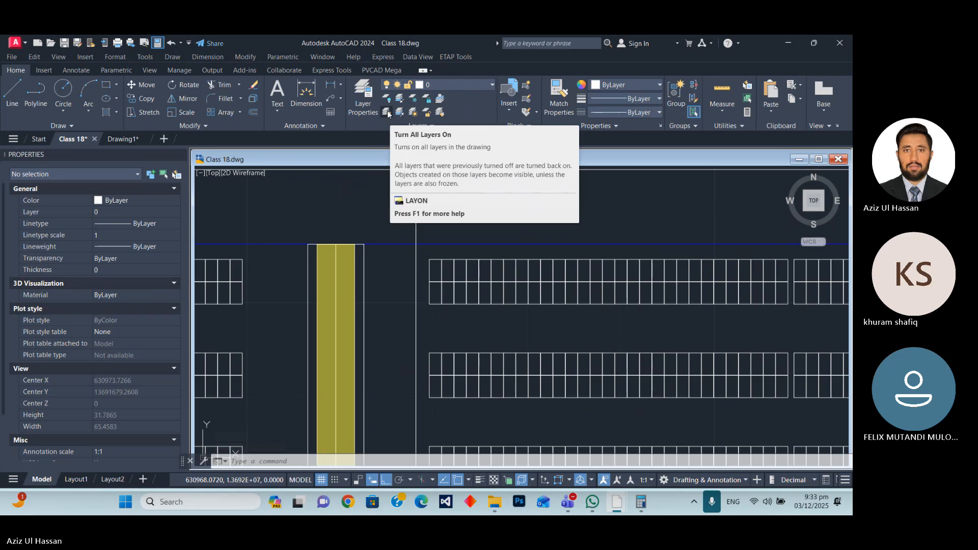
{"action": "left_click", "coordinate": [387, 113]}
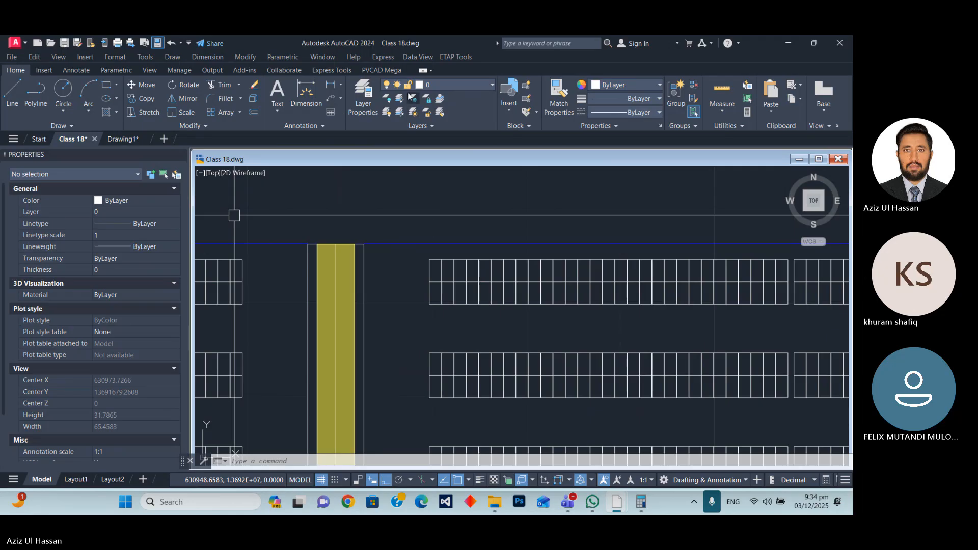
{"action": "type", "text": "LA"}
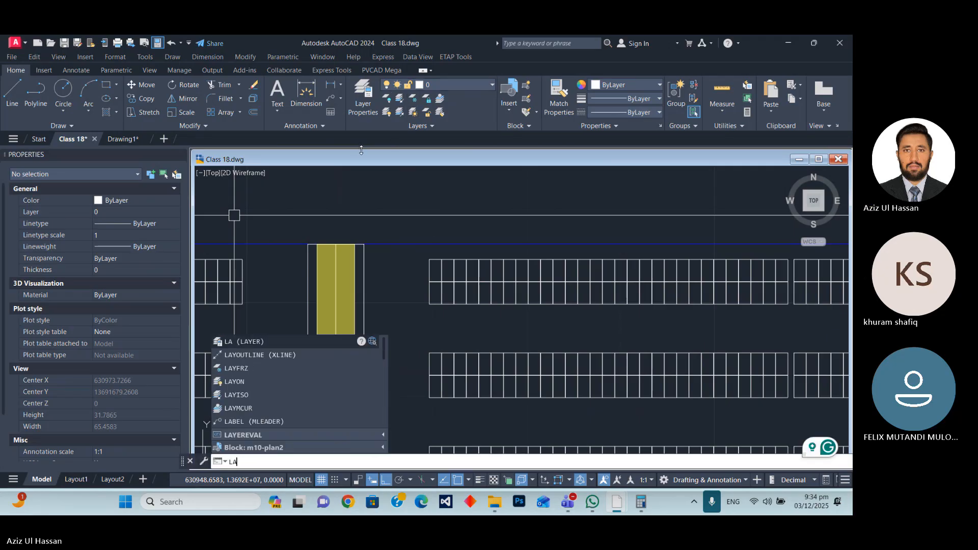
{"action": "key", "text": "Escape"}
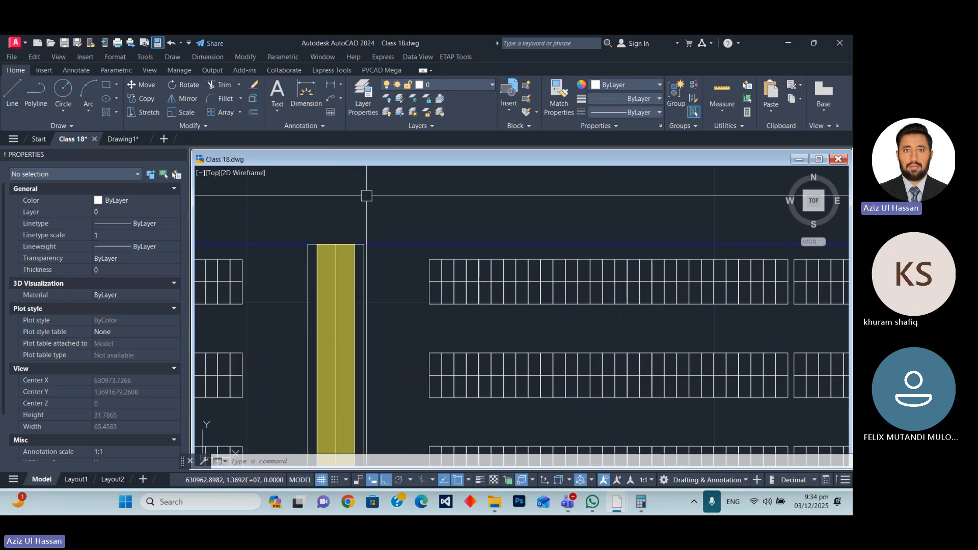
{"action": "type", "text": "LA"}
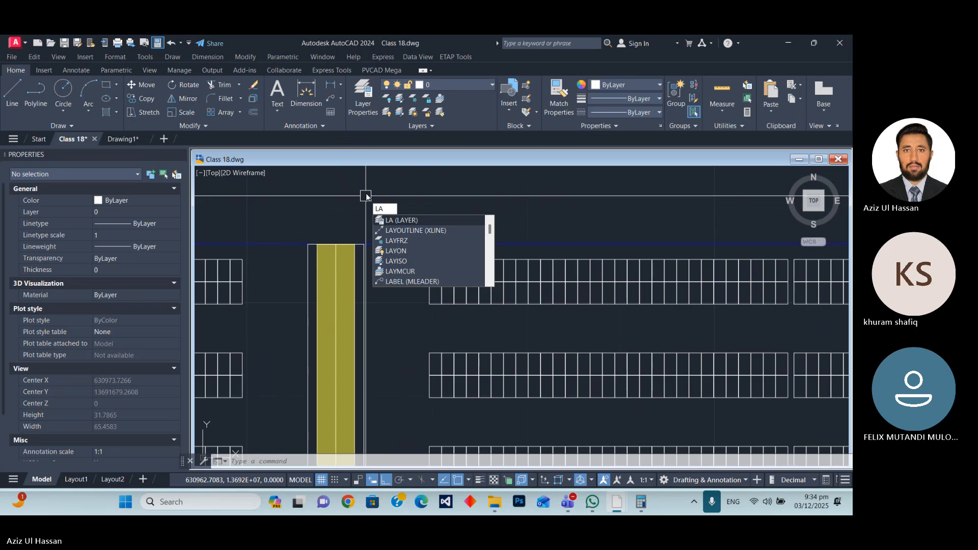
{"action": "key", "text": "Down"}
{"action": "key", "text": "Return"}
{"action": "key", "text": "Escape"}
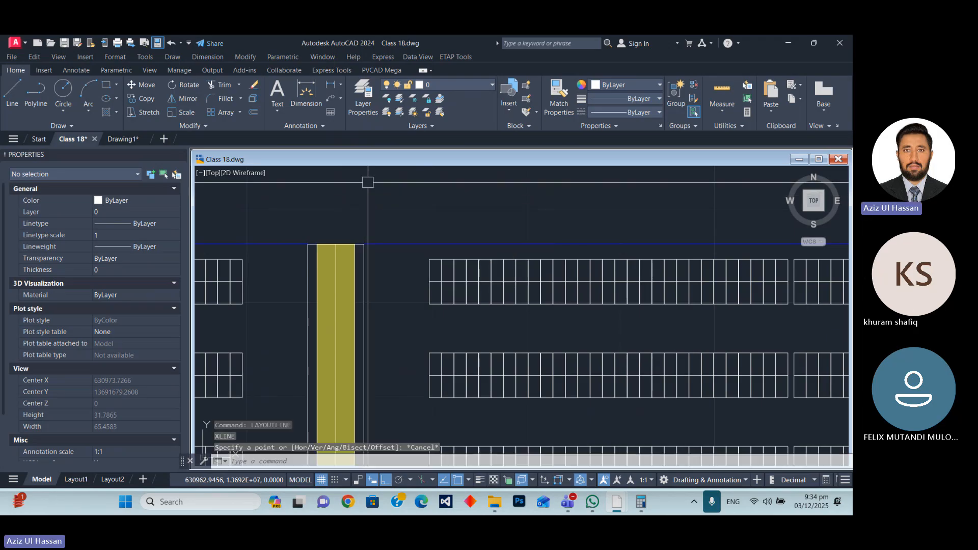
Create a new layer named ROAD and give it index colour 40.
{"action": "type", "text": "LA"}
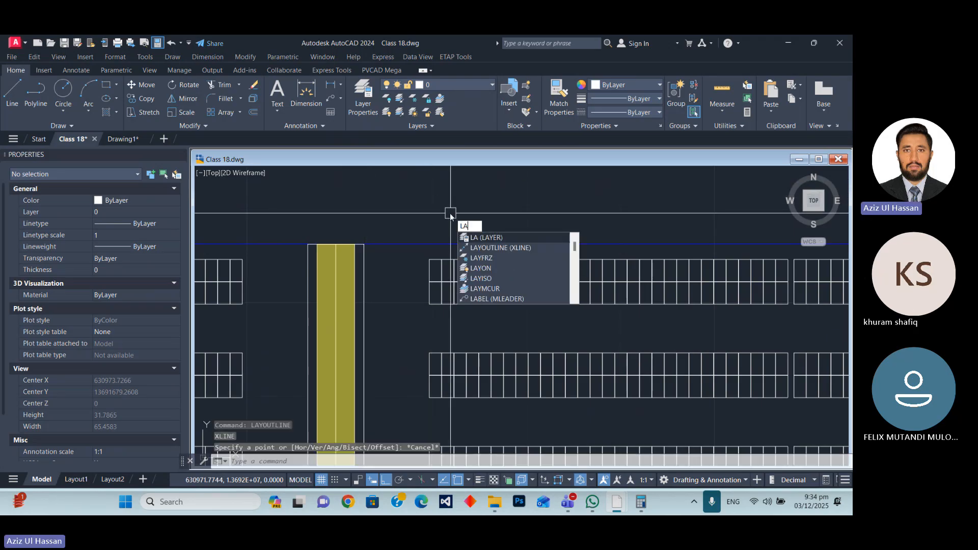
{"action": "key", "text": "Return"}
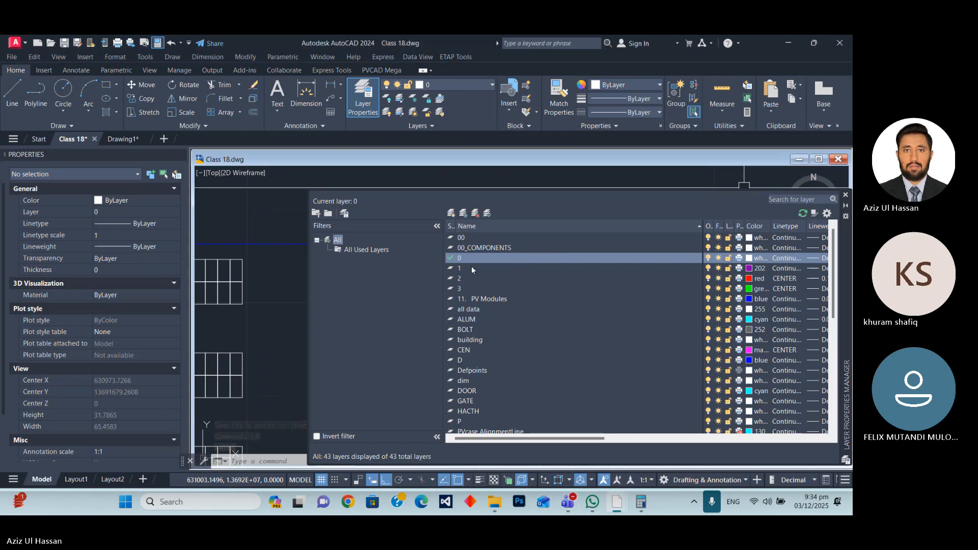
{"action": "left_click", "coordinate": [451, 213]}
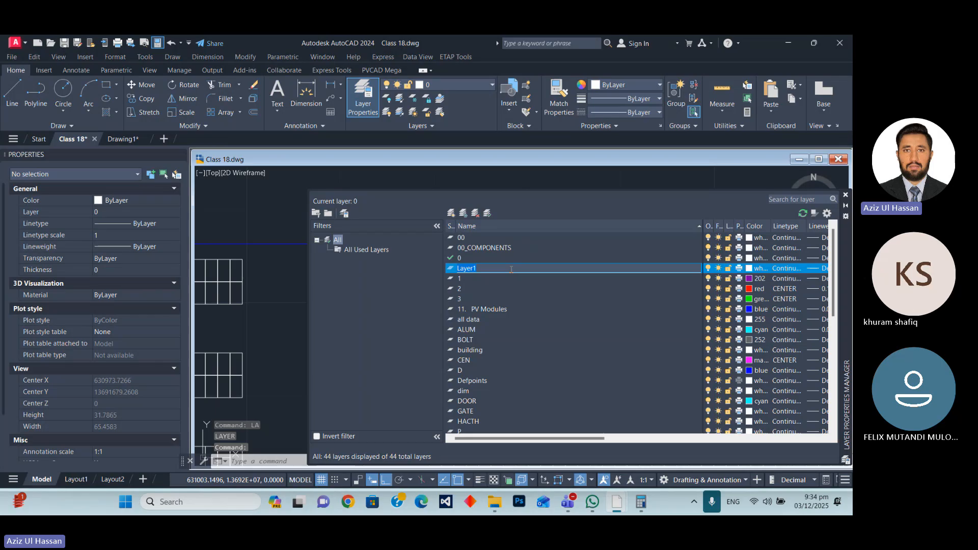
{"action": "type", "text": "ROAD"}
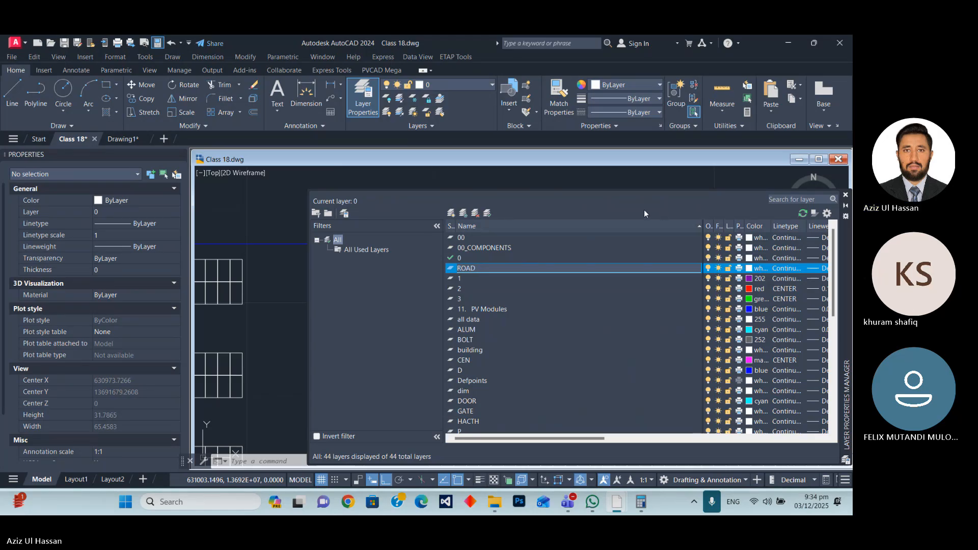
{"action": "left_click", "coordinate": [749, 269]}
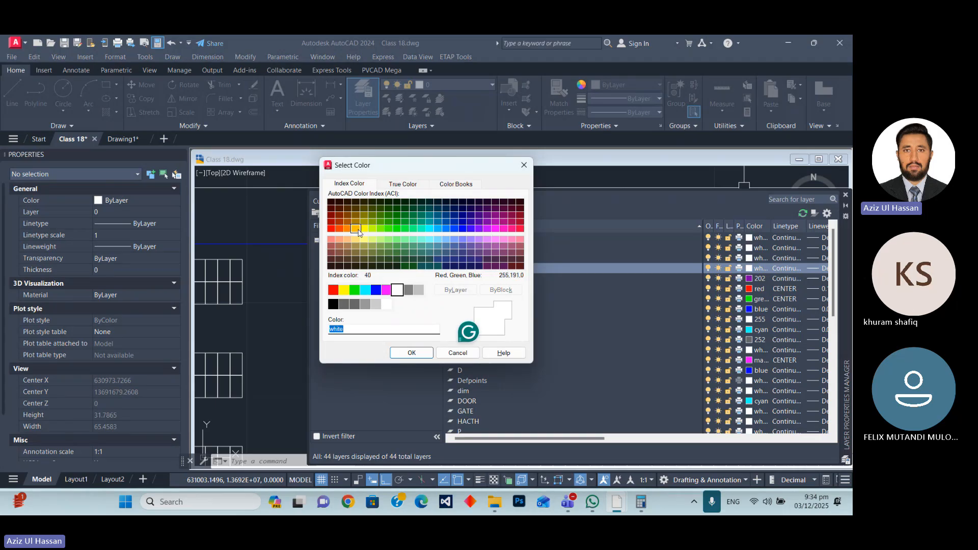
{"action": "left_click", "coordinate": [357, 229]}
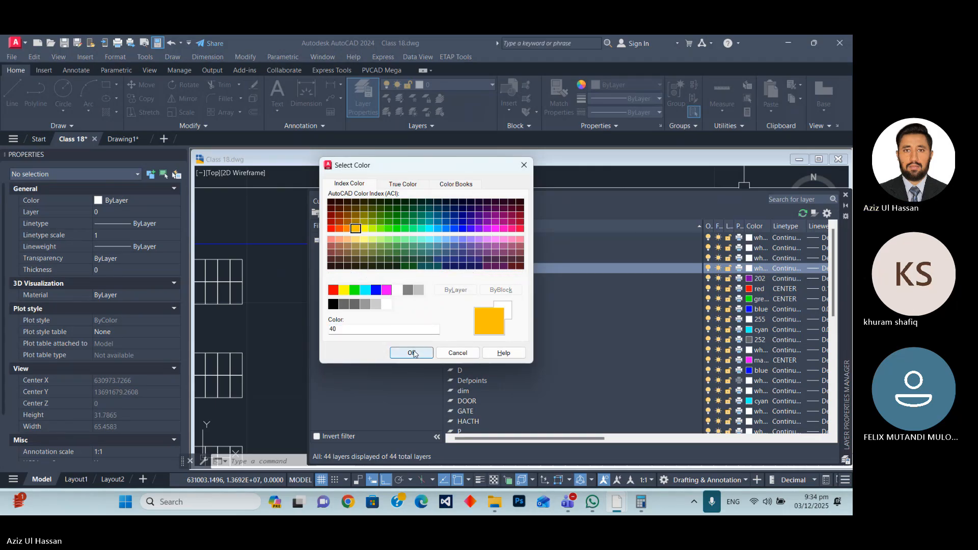
{"action": "left_click", "coordinate": [412, 352]}
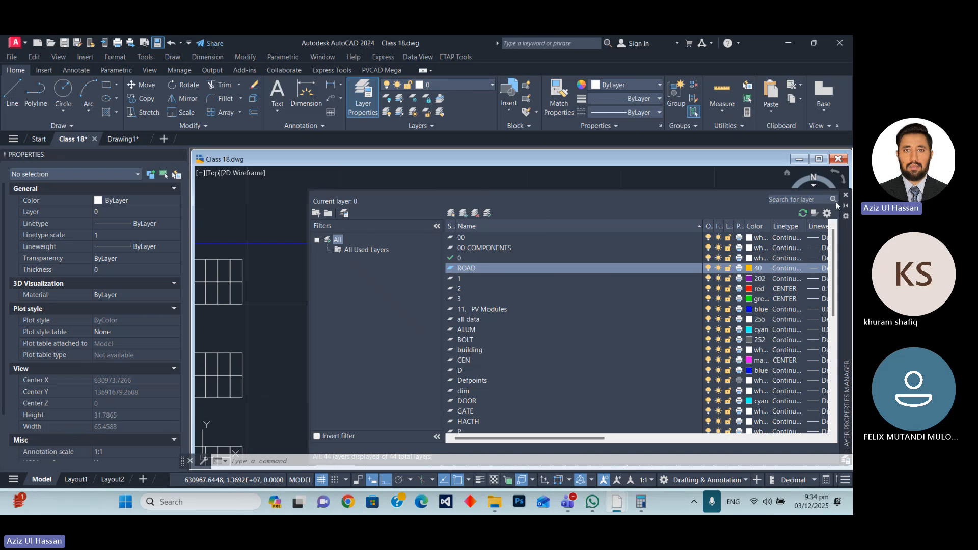
{"action": "left_click", "coordinate": [452, 213]}
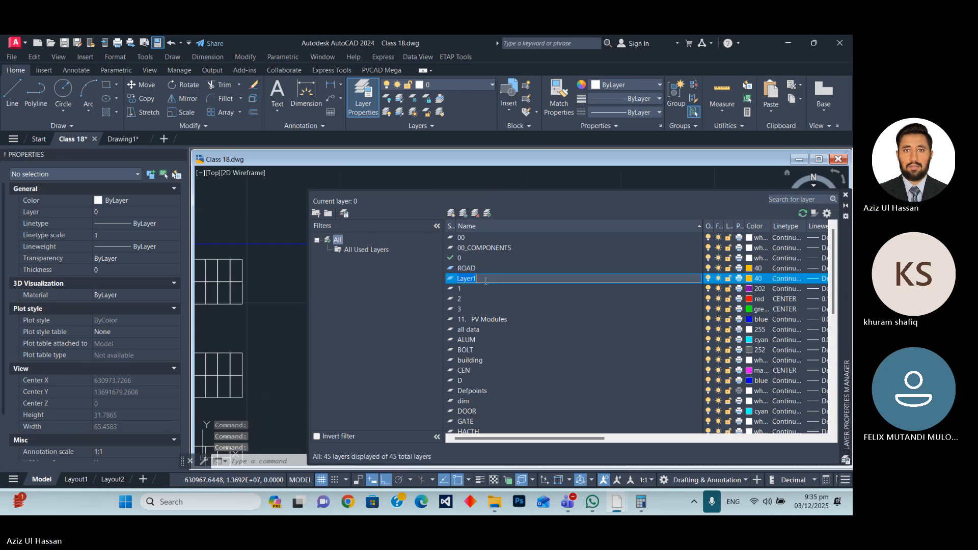
{"action": "type", "text": "R"}
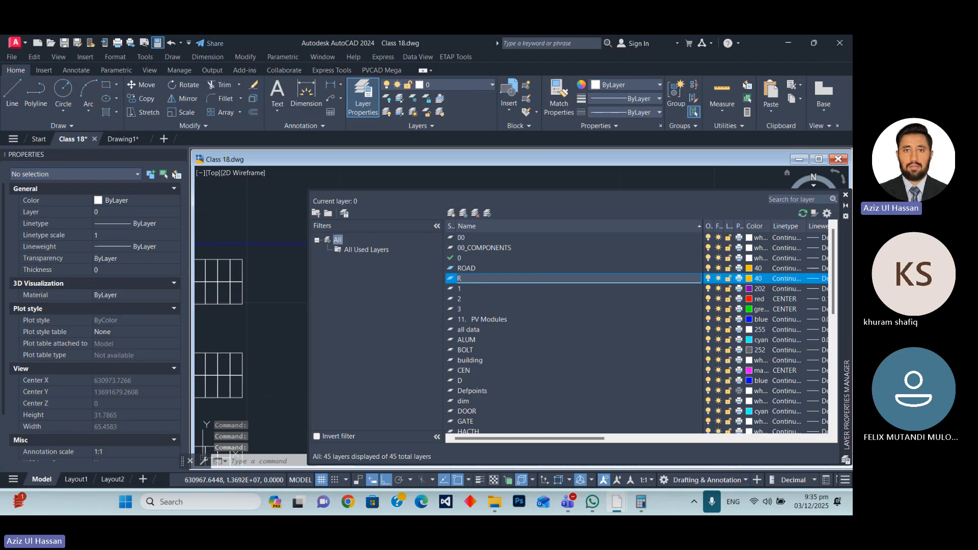
{"action": "type", "text": "oad"}
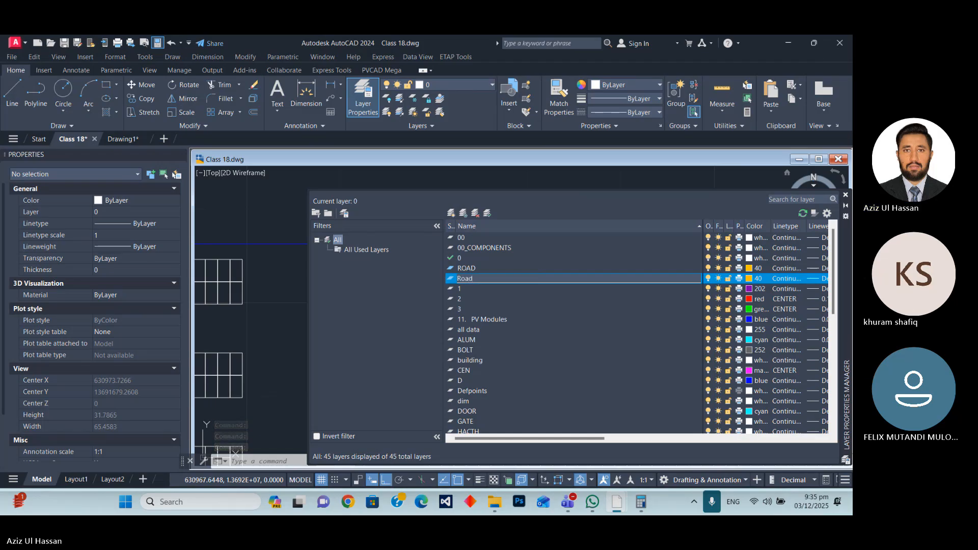
{"action": "key", "text": "BackSpace"}
{"action": "key", "text": "BackSpace"}
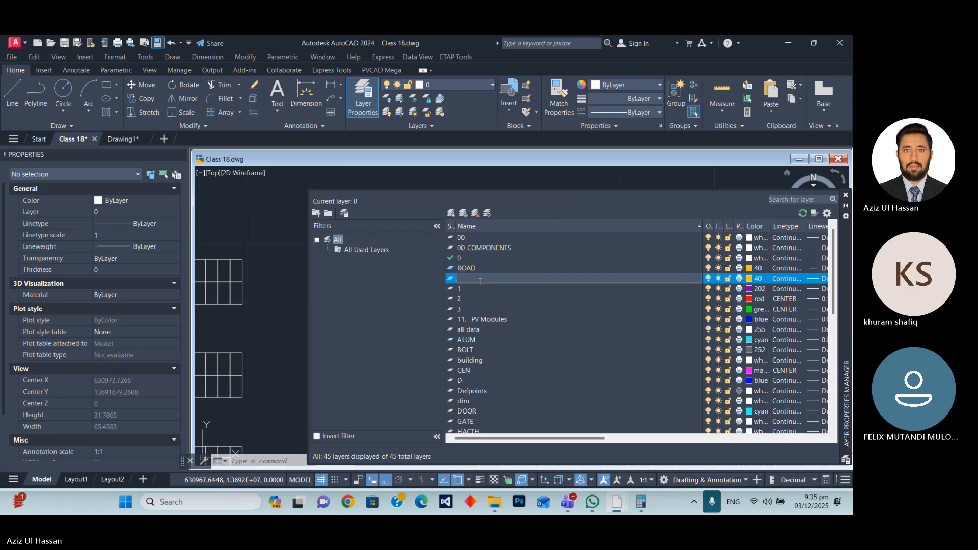
{"action": "key", "text": "Escape"}
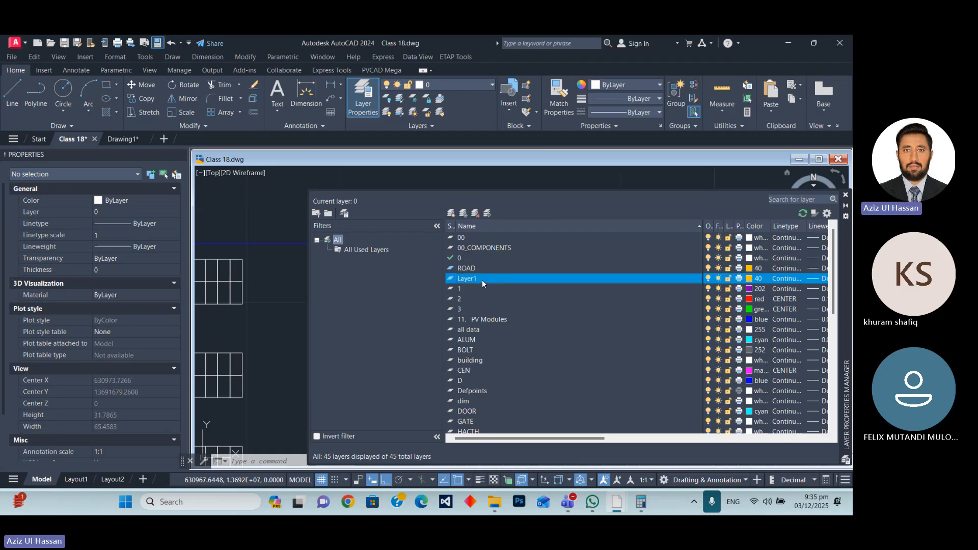
{"action": "right_click", "coordinate": [482, 284]}
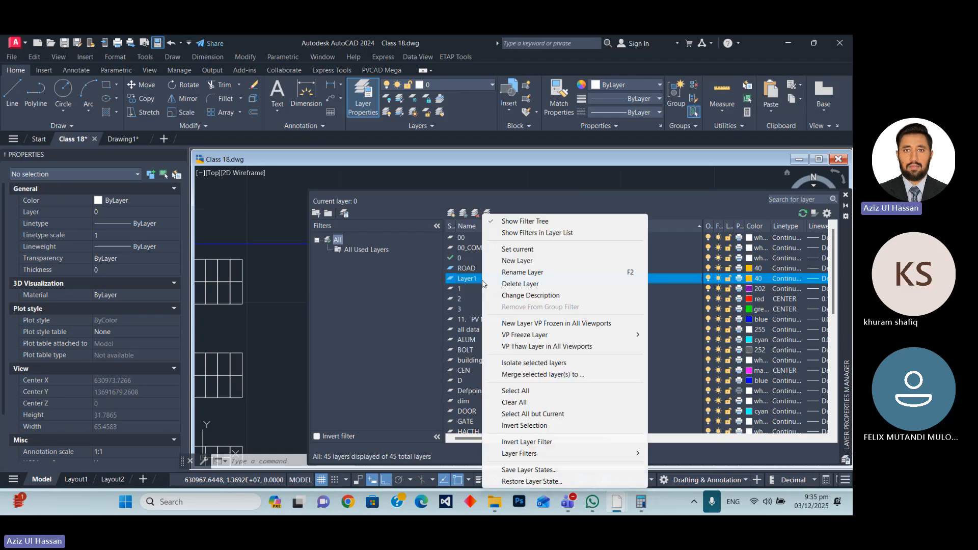
{"action": "left_click", "coordinate": [520, 284]}
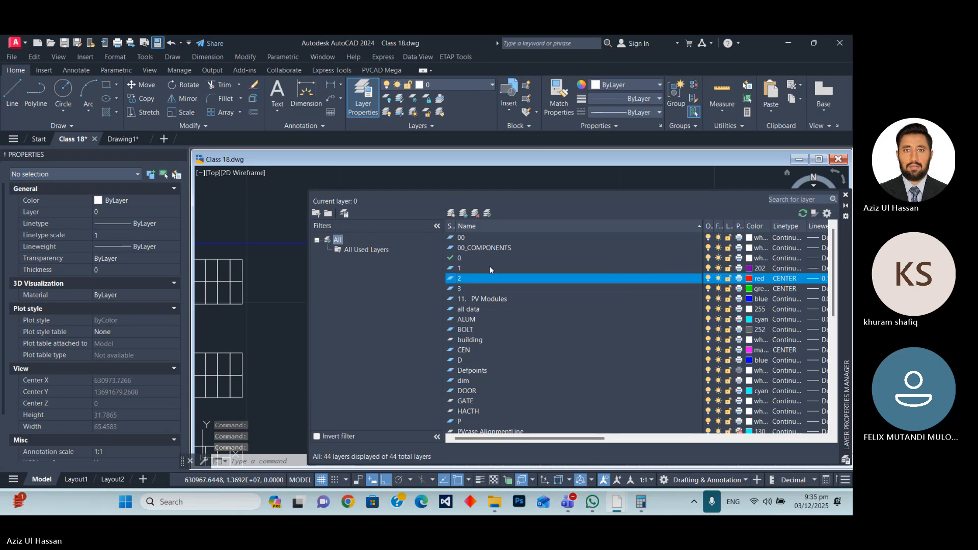
Search the layer list for "ro" to check the ROAD layer, and close the layer manager.
{"action": "left_click", "coordinate": [778, 200]}
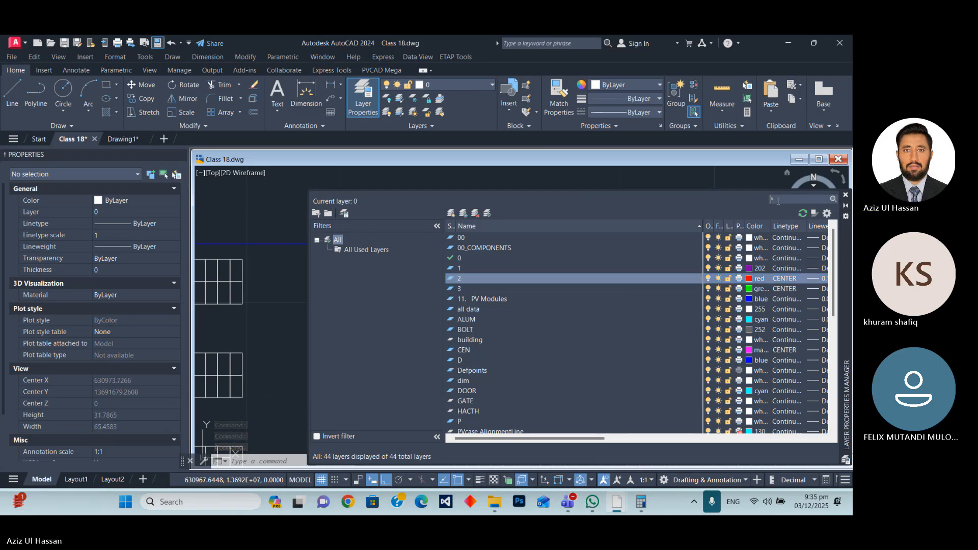
{"action": "type", "text": "ro"}
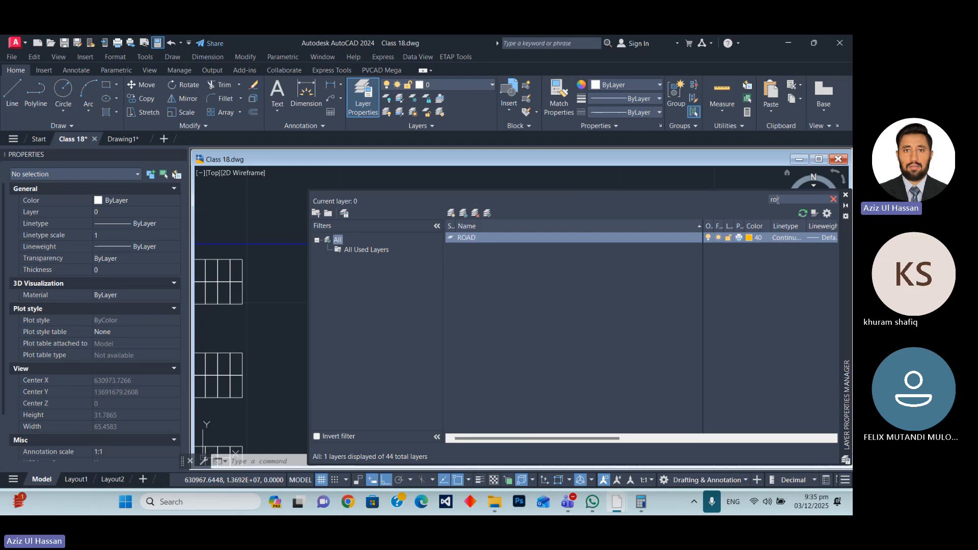
{"action": "left_click", "coordinate": [845, 194]}
Move the second gap's lane rectangles, centre line and hatch onto the ROAD layer.
{"action": "scroll", "coordinate": [342, 226], "scroll_direction": "down", "scroll_amount": 2}
{"action": "scroll", "coordinate": [429, 279], "scroll_direction": "up", "scroll_amount": 3}
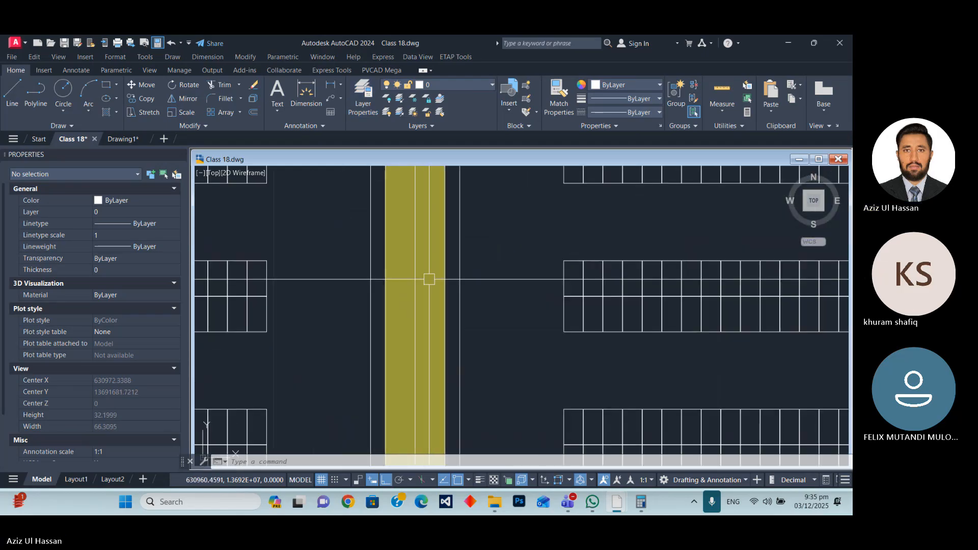
{"action": "scroll", "coordinate": [429, 279], "scroll_direction": "down", "scroll_amount": 4}
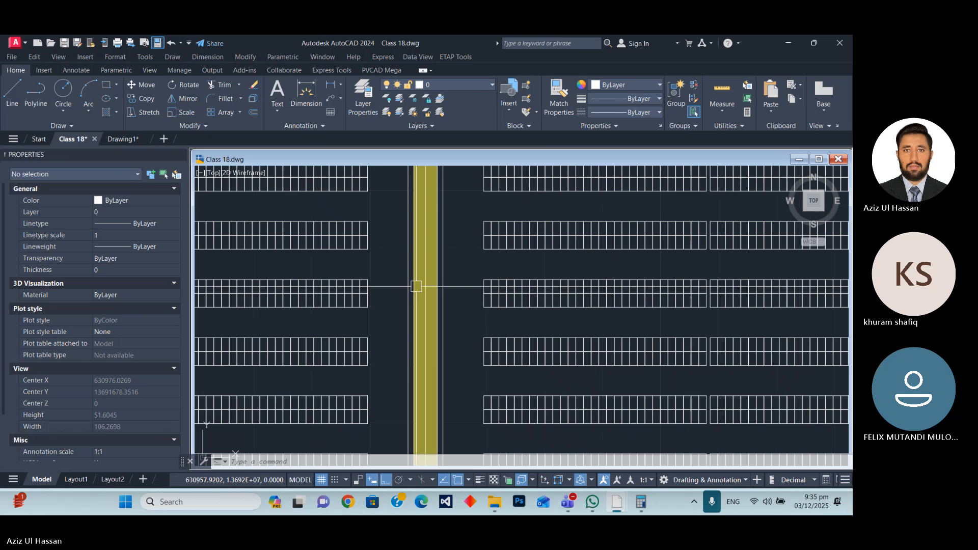
{"action": "scroll", "coordinate": [417, 285], "scroll_direction": "down", "scroll_amount": 4}
{"action": "scroll", "coordinate": [423, 247], "scroll_direction": "up", "scroll_amount": 4}
{"action": "scroll", "coordinate": [423, 246], "scroll_direction": "down", "scroll_amount": 2}
{"action": "left_click", "coordinate": [423, 214]}
{"action": "scroll", "coordinate": [428, 229], "scroll_direction": "down", "scroll_amount": 4}
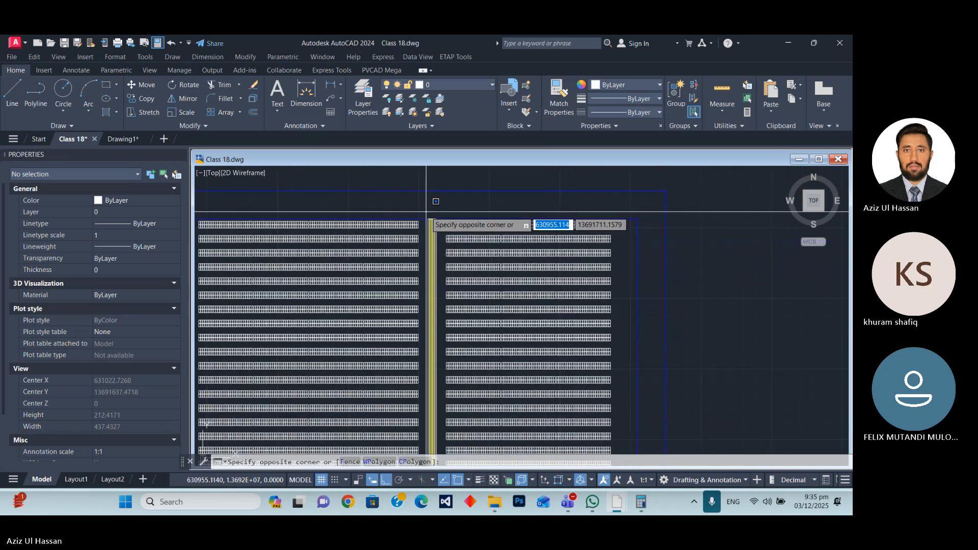
{"action": "scroll", "coordinate": [436, 406], "scroll_direction": "up", "scroll_amount": 4}
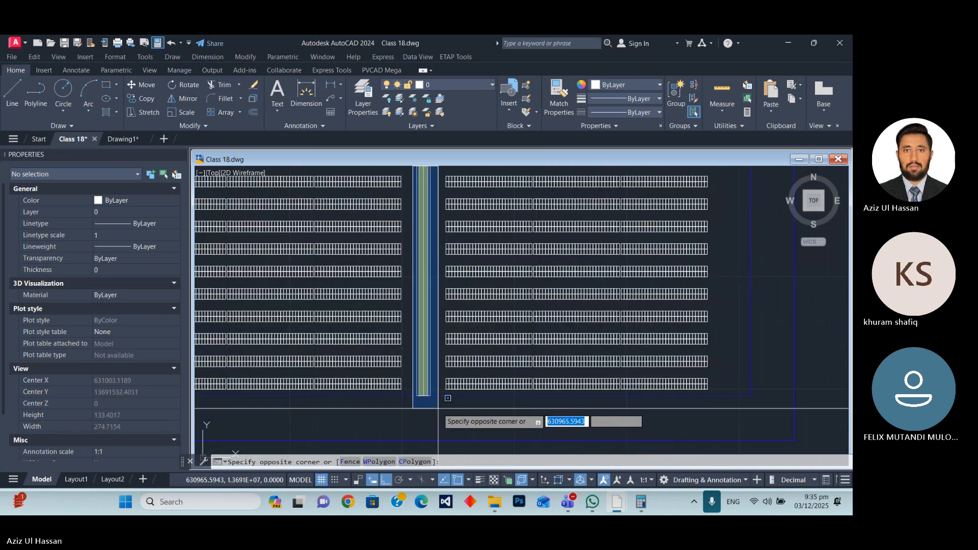
{"action": "left_click", "coordinate": [438, 408]}
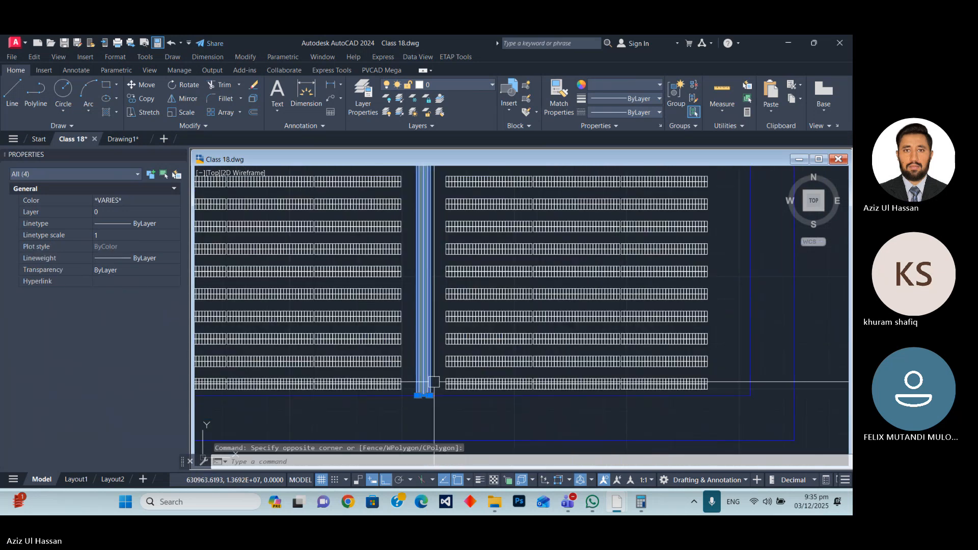
{"action": "left_click", "coordinate": [445, 85]}
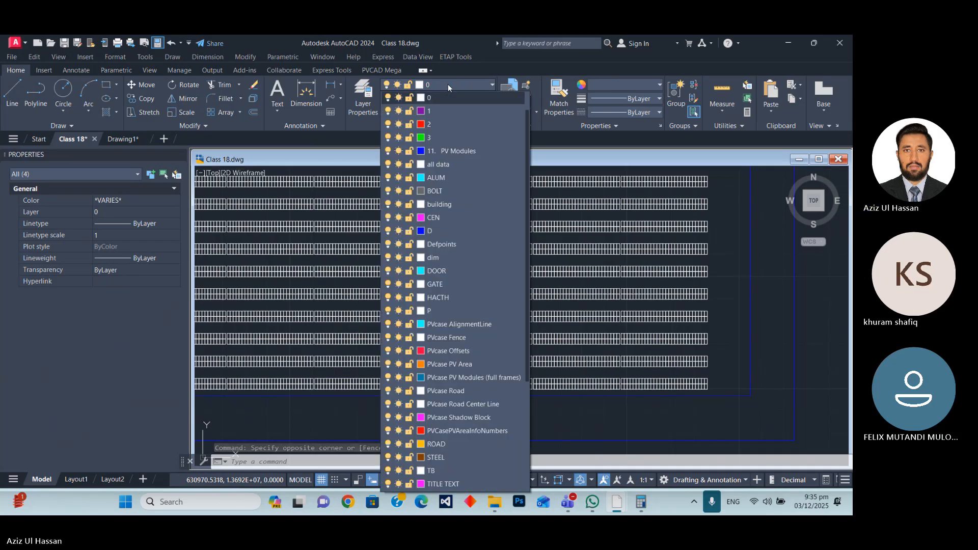
{"action": "scroll", "coordinate": [455, 279], "scroll_direction": "down", "scroll_amount": 4}
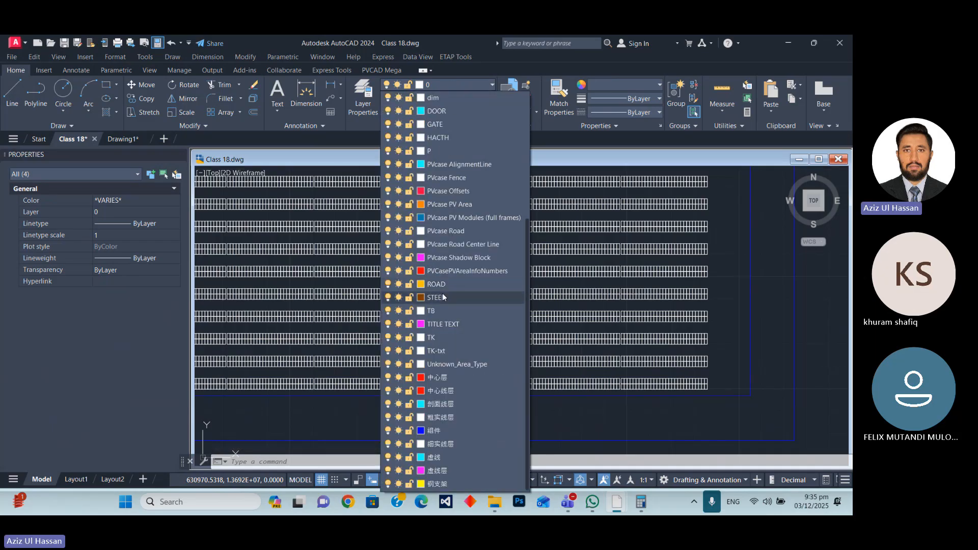
{"action": "key", "text": "Escape"}
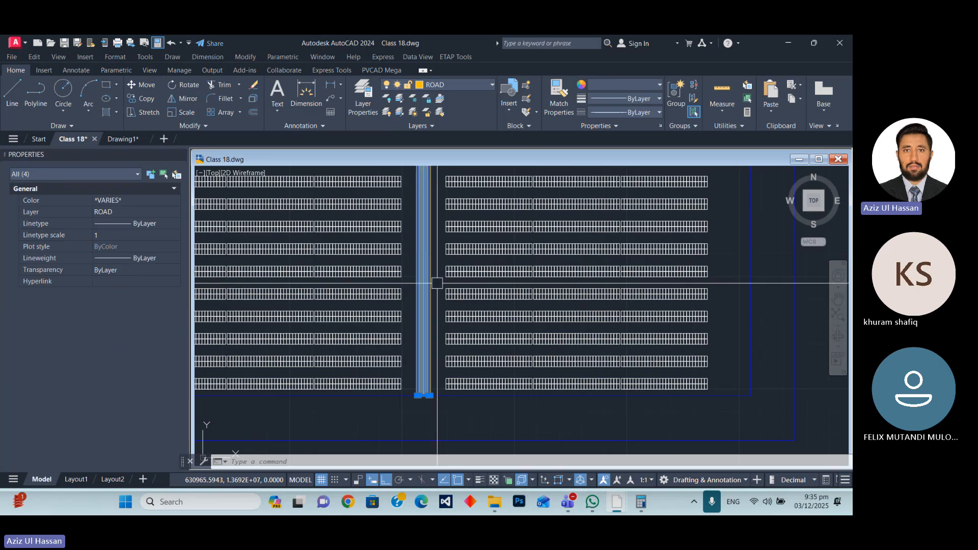
Set the colour of the second gap's outer lane rectangle to Red.
{"action": "scroll", "coordinate": [422, 394], "scroll_direction": "up", "scroll_amount": 10}
{"action": "scroll", "coordinate": [375, 380], "scroll_direction": "down", "scroll_amount": 6}
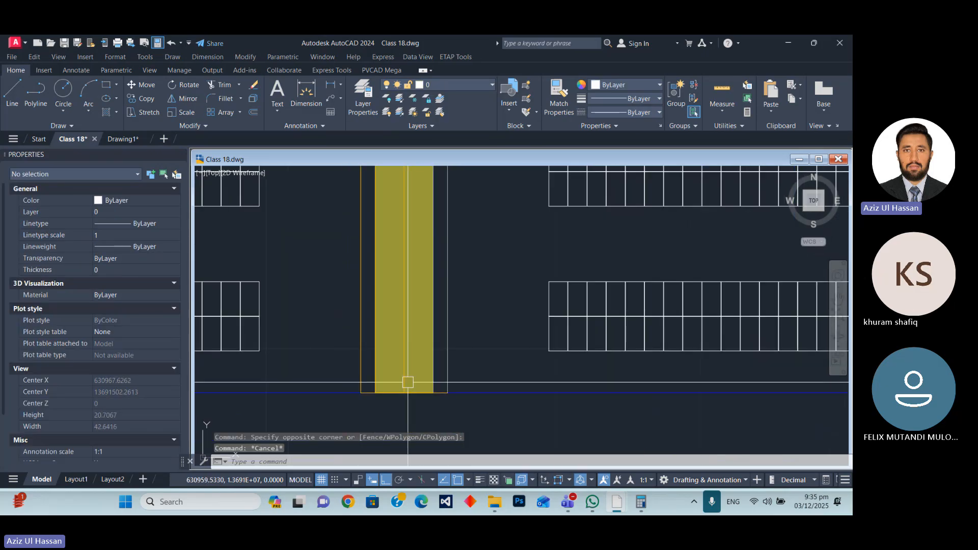
{"action": "left_click", "coordinate": [447, 334]}
{"action": "scroll", "coordinate": [449, 430], "scroll_direction": "down", "scroll_amount": 4}
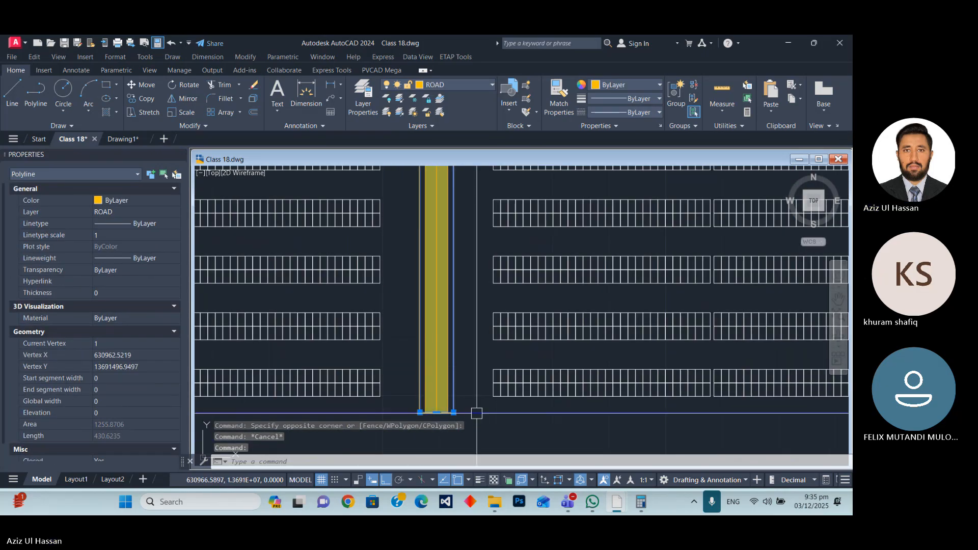
{"action": "left_click", "coordinate": [132, 201]}
{"action": "left_click", "coordinate": [133, 201]}
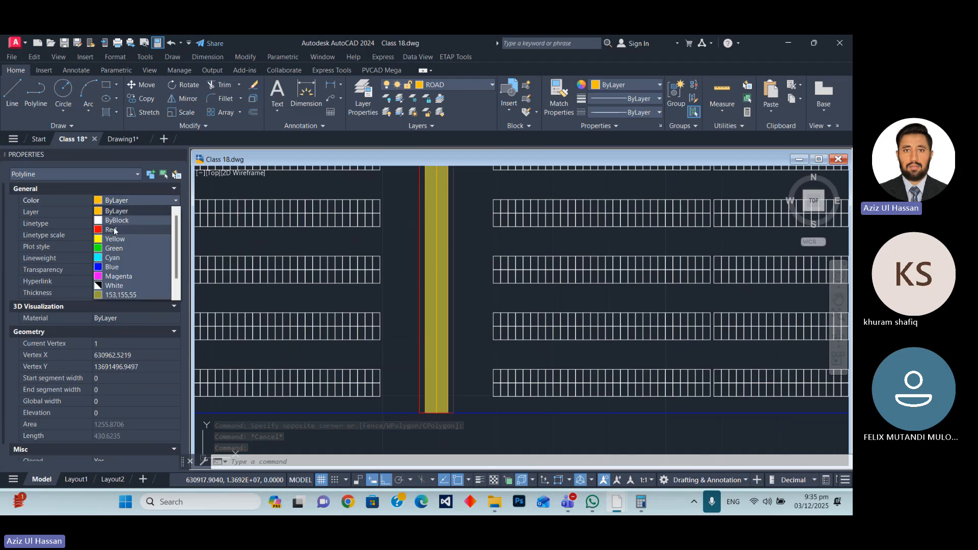
{"action": "left_click", "coordinate": [140, 229]}
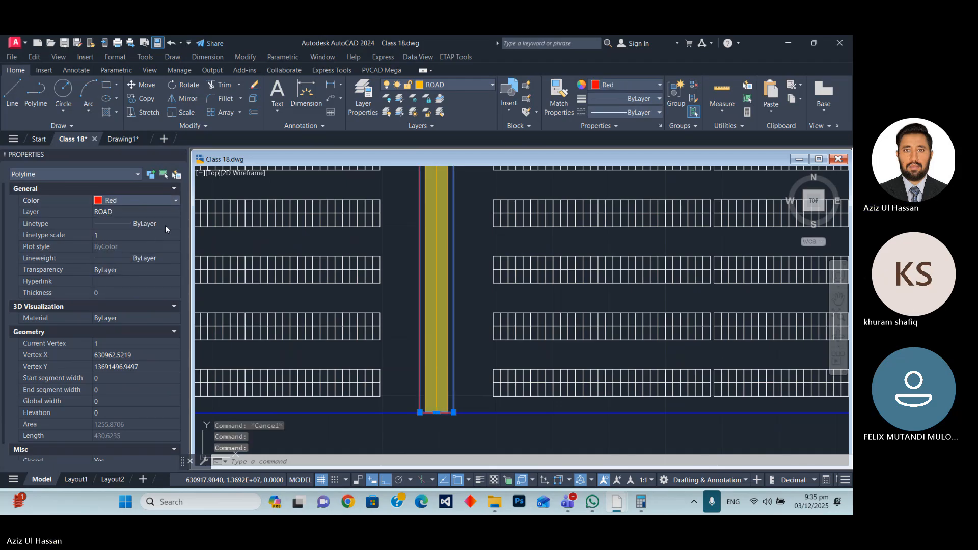
Change the linetype of the second gap's outer lane rectangle to DASH.
{"action": "left_click", "coordinate": [166, 225]}
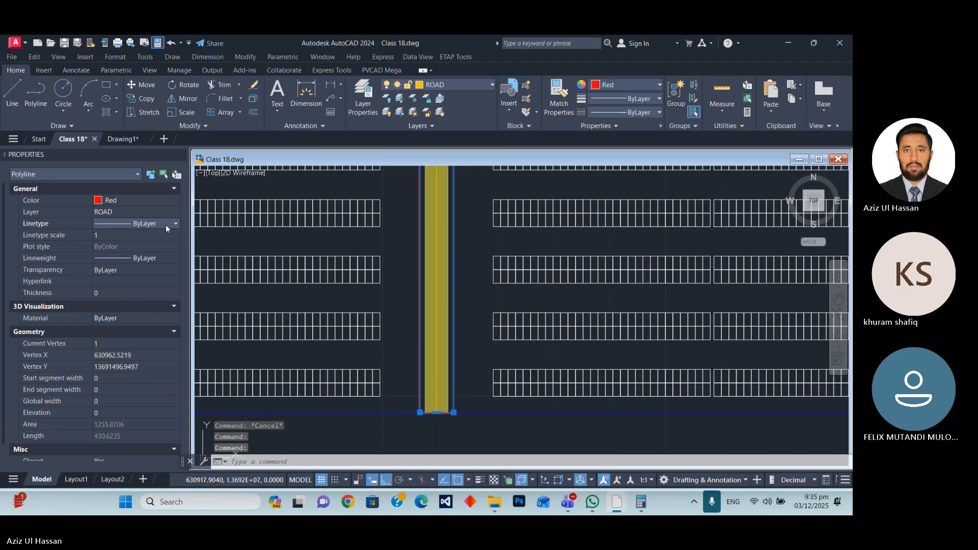
{"action": "left_click", "coordinate": [167, 259]}
{"action": "left_click", "coordinate": [167, 259]}
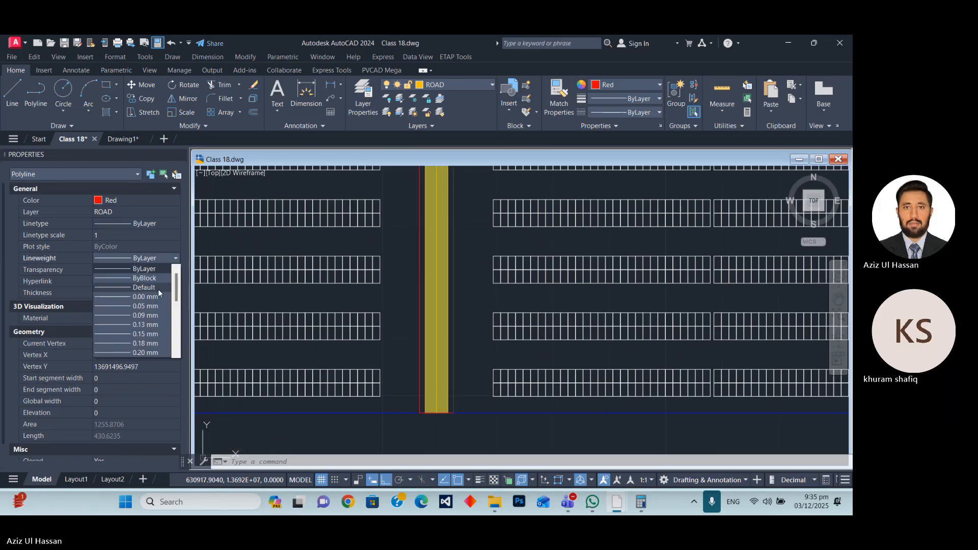
{"action": "left_click", "coordinate": [157, 225]}
{"action": "left_click", "coordinate": [163, 222]}
{"action": "left_click", "coordinate": [163, 222]}
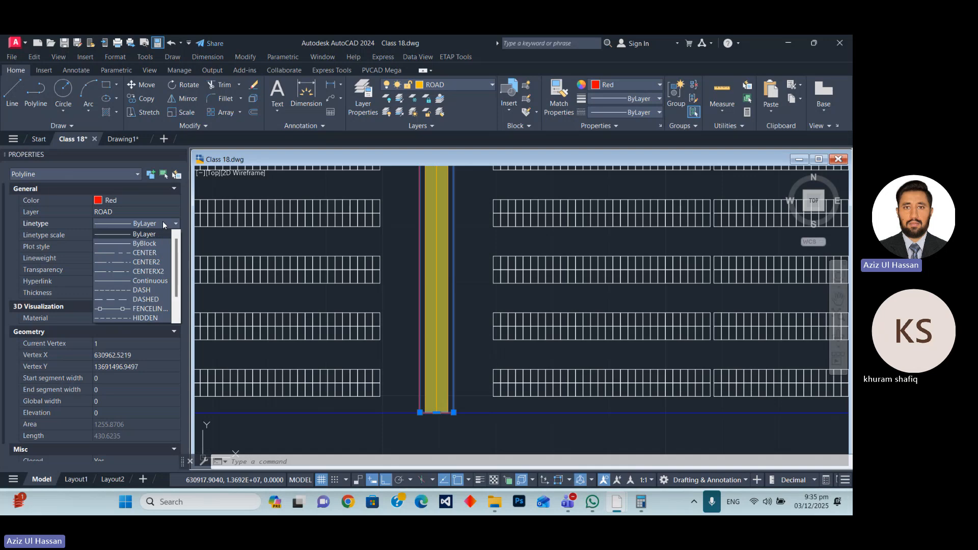
{"action": "left_click", "coordinate": [122, 291]}
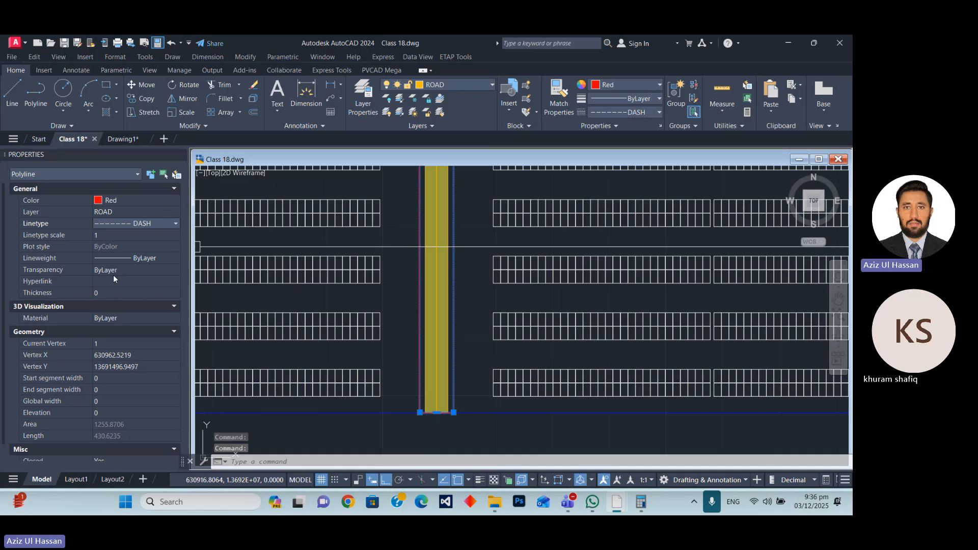
Try a global width of 2 on the outer lane rectangle, then set it to 0.2.
{"action": "left_click", "coordinate": [111, 401]}
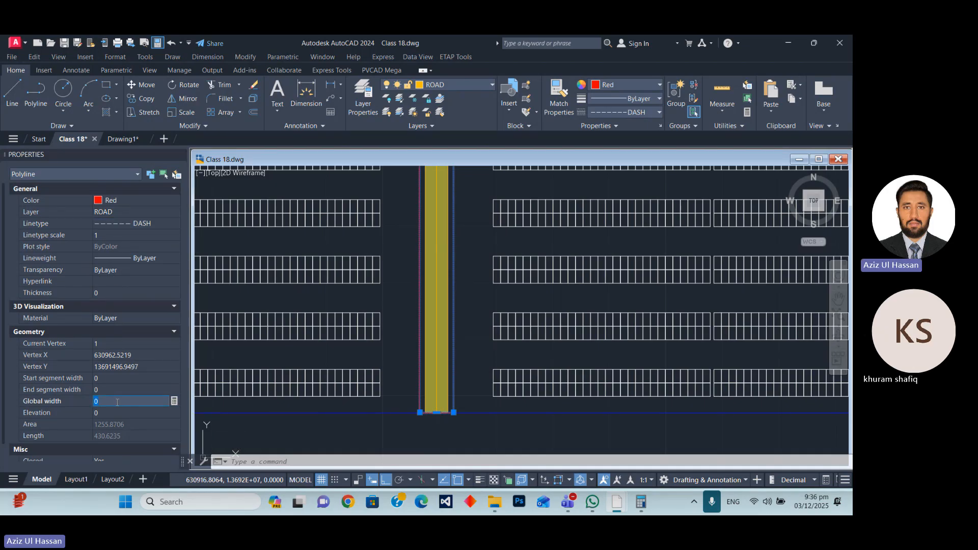
{"action": "type", "text": "2"}
{"action": "key", "text": "Return"}
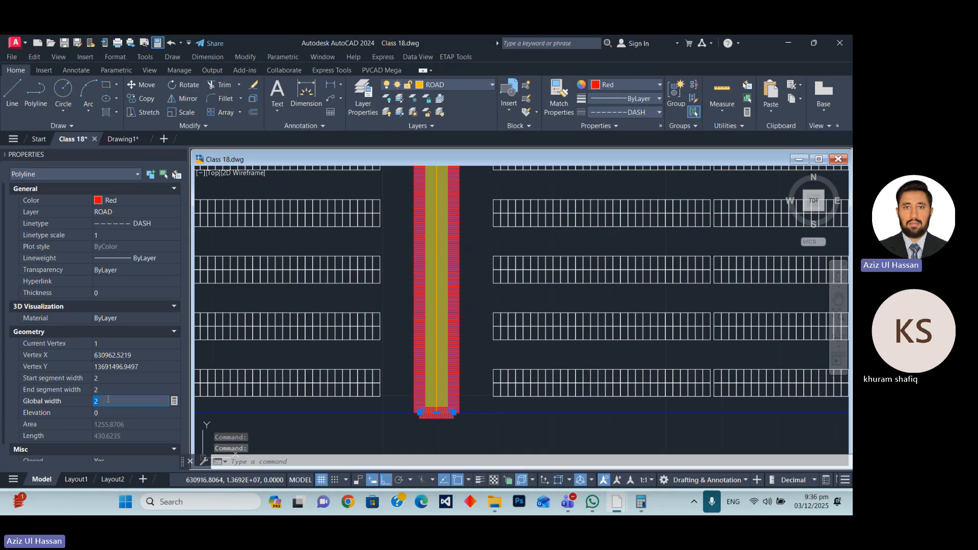
{"action": "type", "text": "0.2"}
{"action": "key", "text": "Tab"}
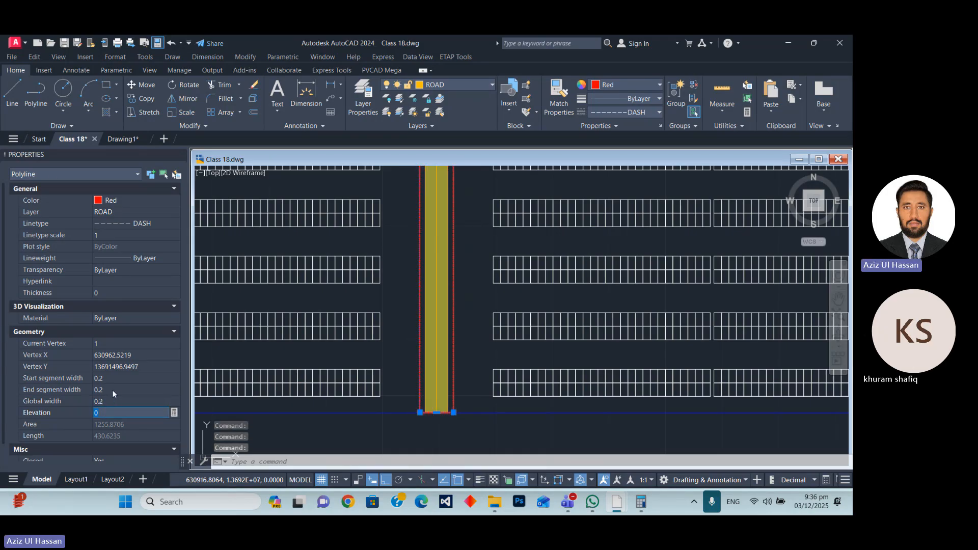
Set the global width of the second gap's outer lane rectangle to 0.5.
{"action": "left_click", "coordinate": [115, 401]}
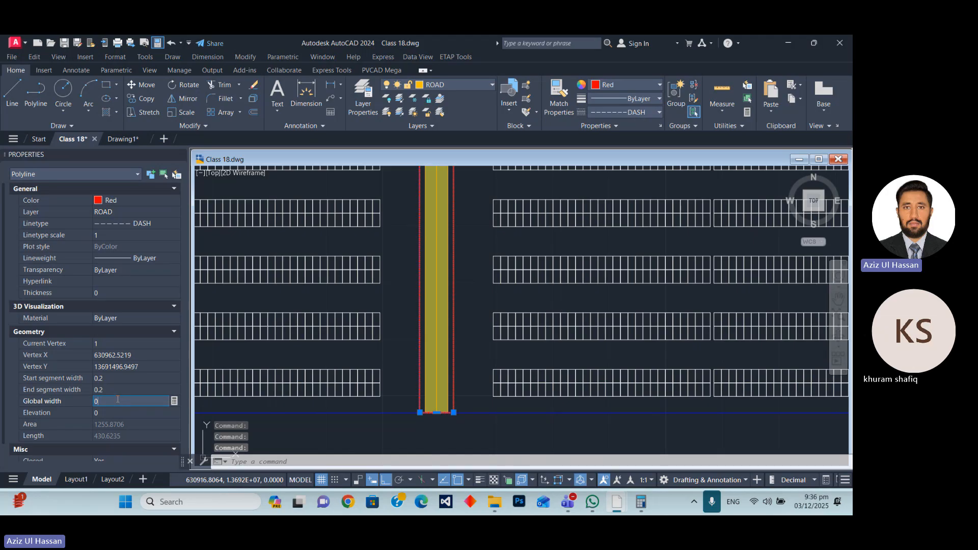
{"action": "key", "text": "Return"}
{"action": "key", "text": "Escape"}
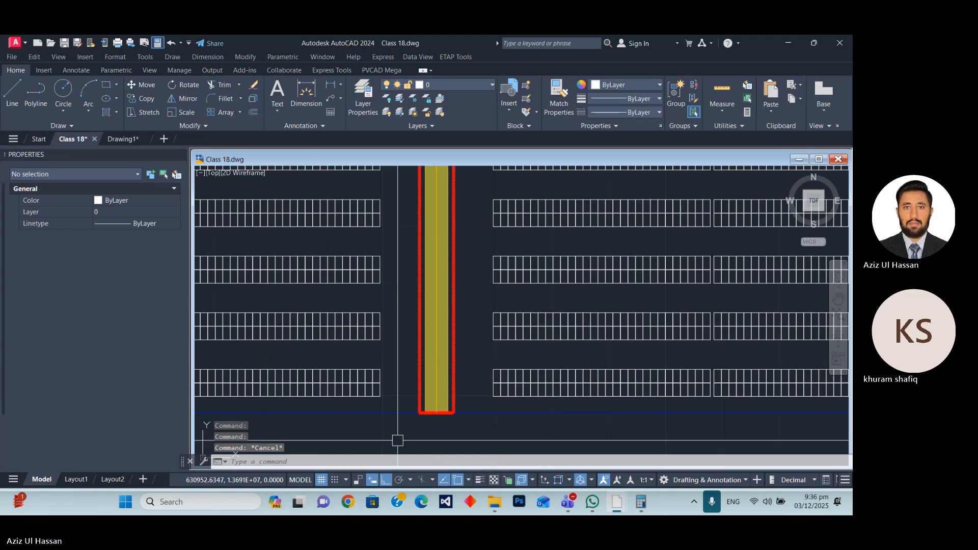
{"action": "scroll", "coordinate": [419, 399], "scroll_direction": "up", "scroll_amount": 6}
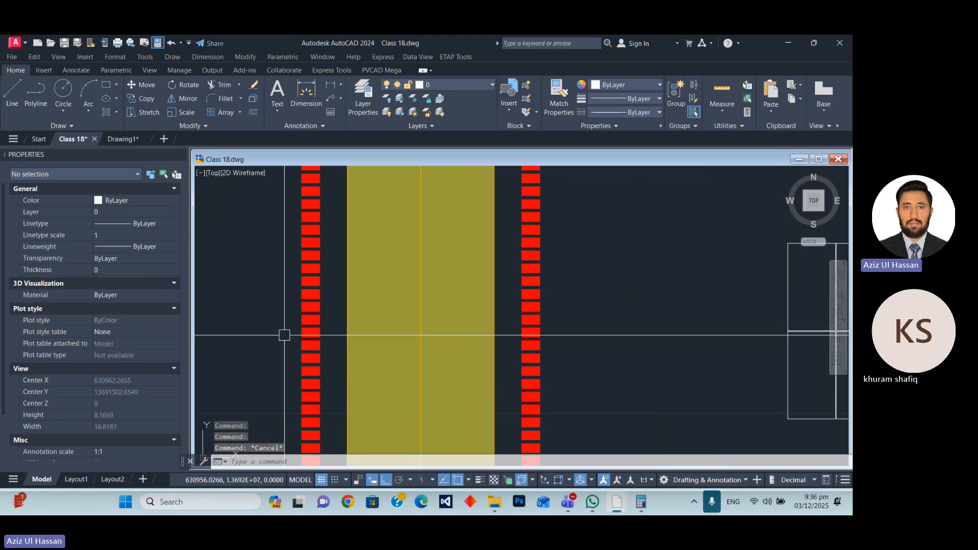
Set the global width of the second gap's outer lane rectangle to 0.3.
{"action": "left_click", "coordinate": [302, 334]}
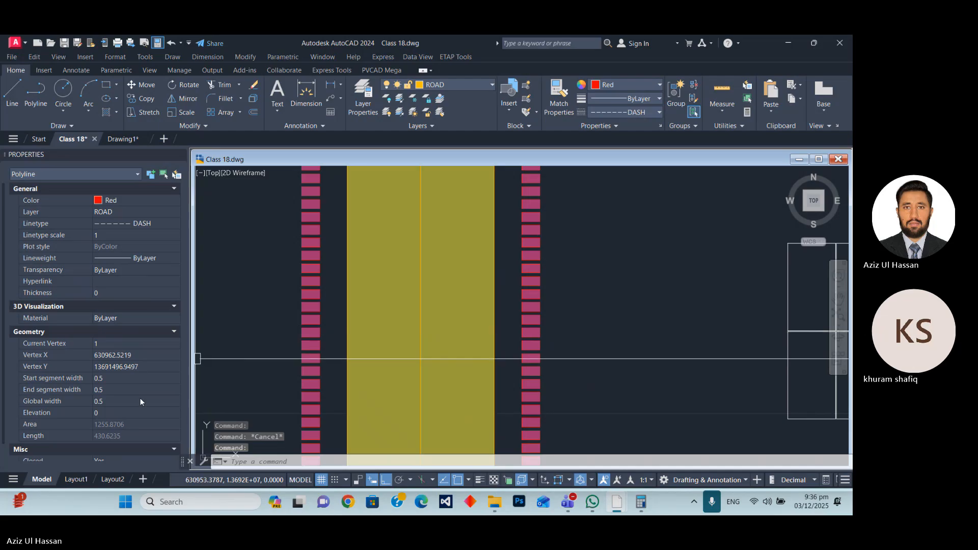
{"action": "left_click", "coordinate": [112, 401]}
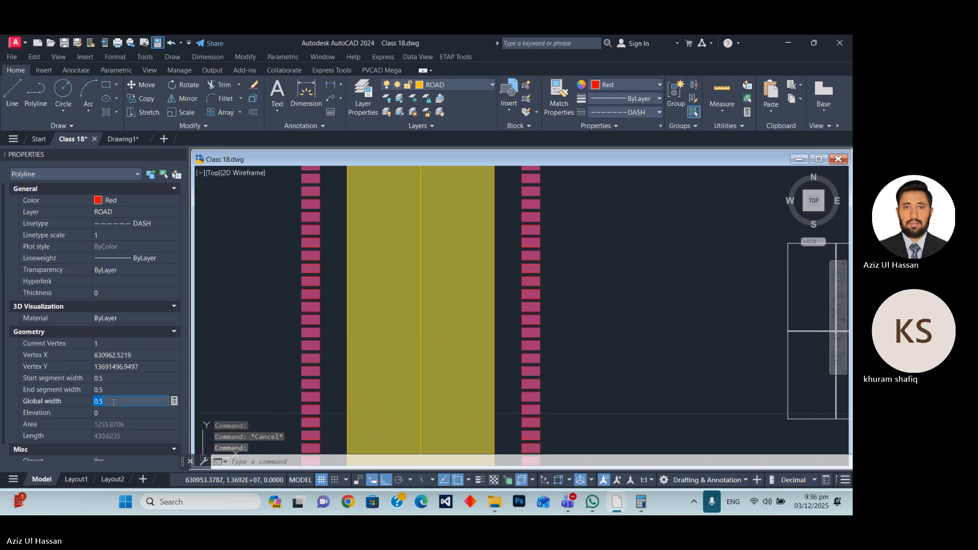
{"action": "type", "text": "0.3"}
{"action": "key", "text": "Return"}
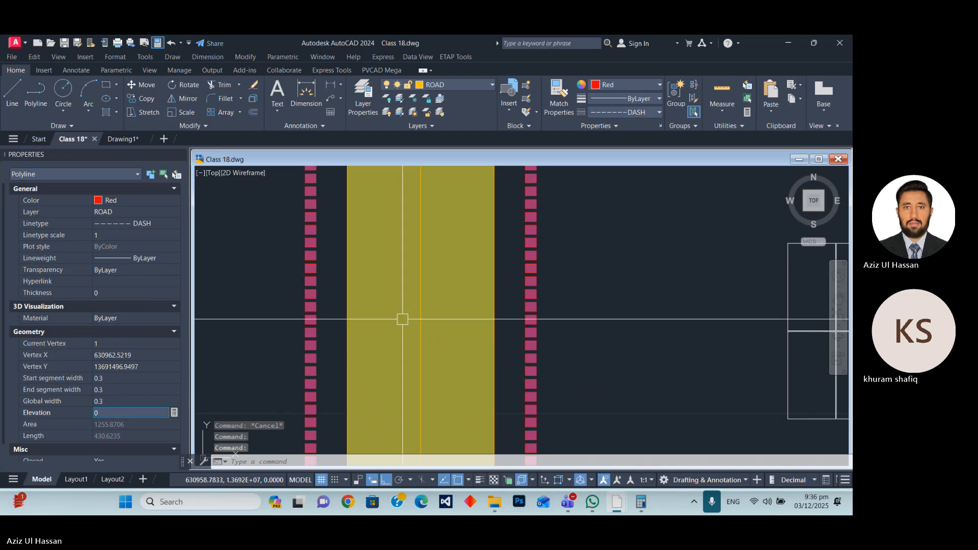
{"action": "key", "text": "Escape"}
{"action": "scroll", "coordinate": [370, 338], "scroll_direction": "down", "scroll_amount": 6}
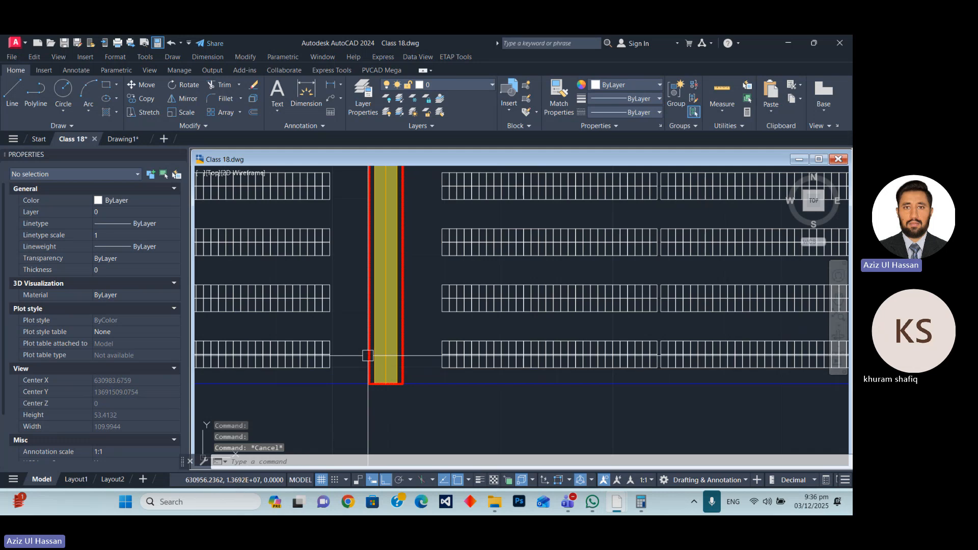
Give the second gap's lane centre line the colour Green and the linetype CENTER2.
{"action": "scroll", "coordinate": [407, 356], "scroll_direction": "up", "scroll_amount": 4}
{"action": "left_click", "coordinate": [437, 364]}
{"action": "left_click", "coordinate": [132, 201]}
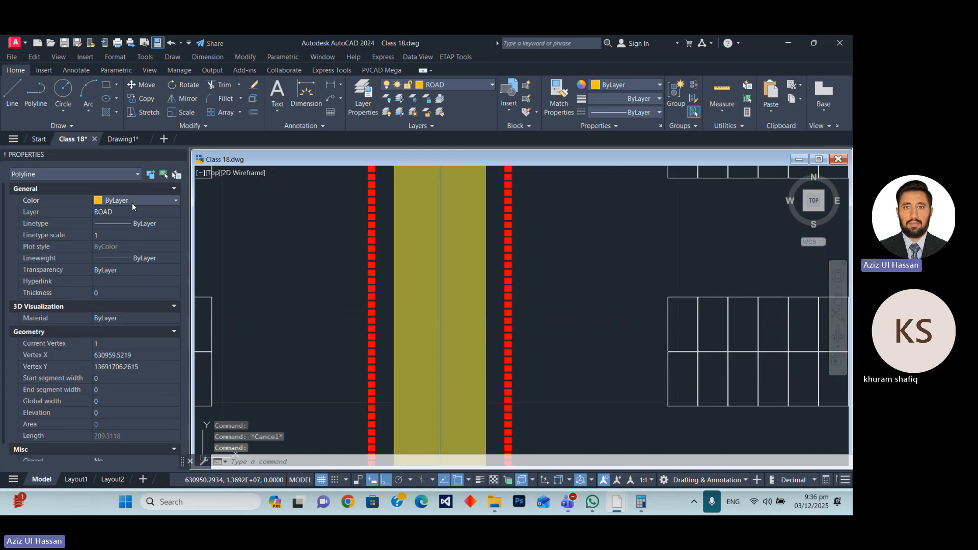
{"action": "left_click", "coordinate": [133, 199]}
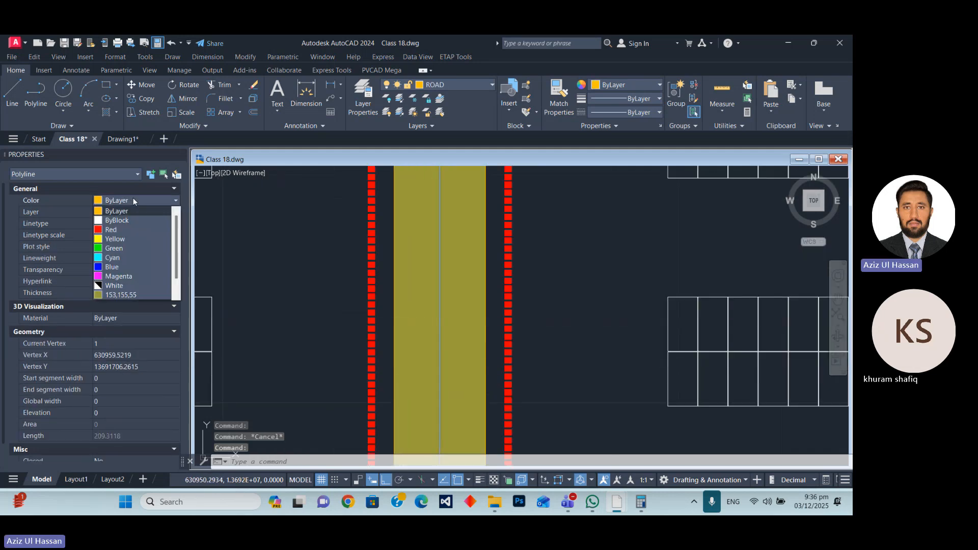
{"action": "left_click", "coordinate": [111, 248]}
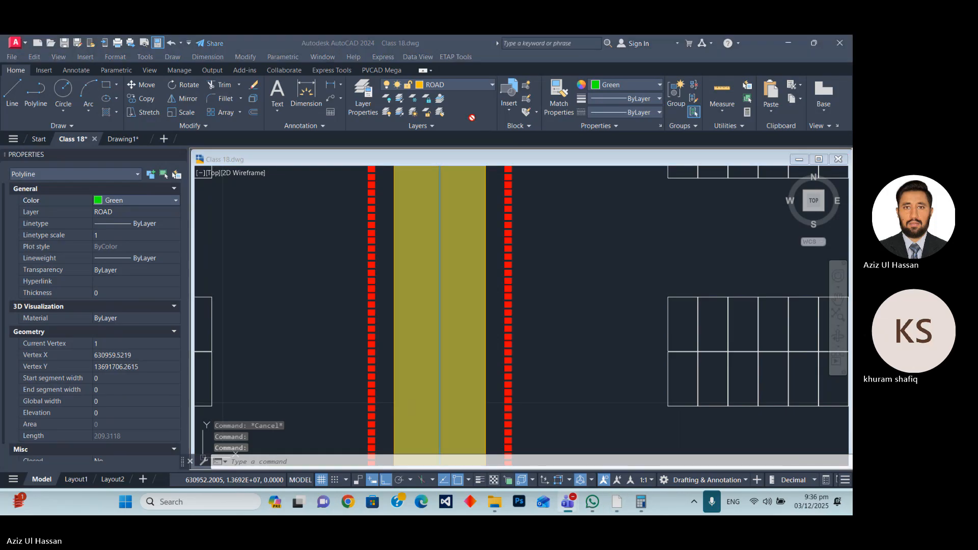
{"action": "left_click", "coordinate": [152, 227]}
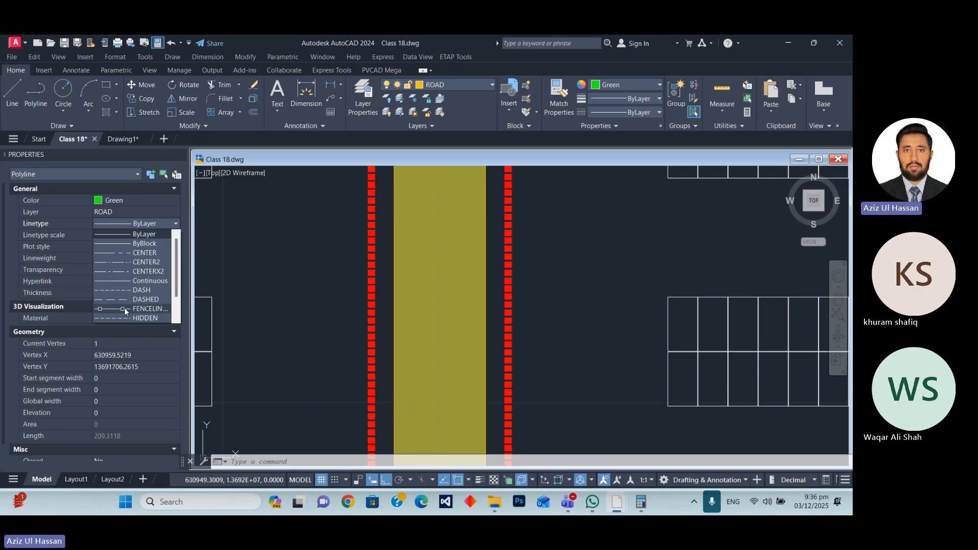
{"action": "left_click", "coordinate": [130, 263]}
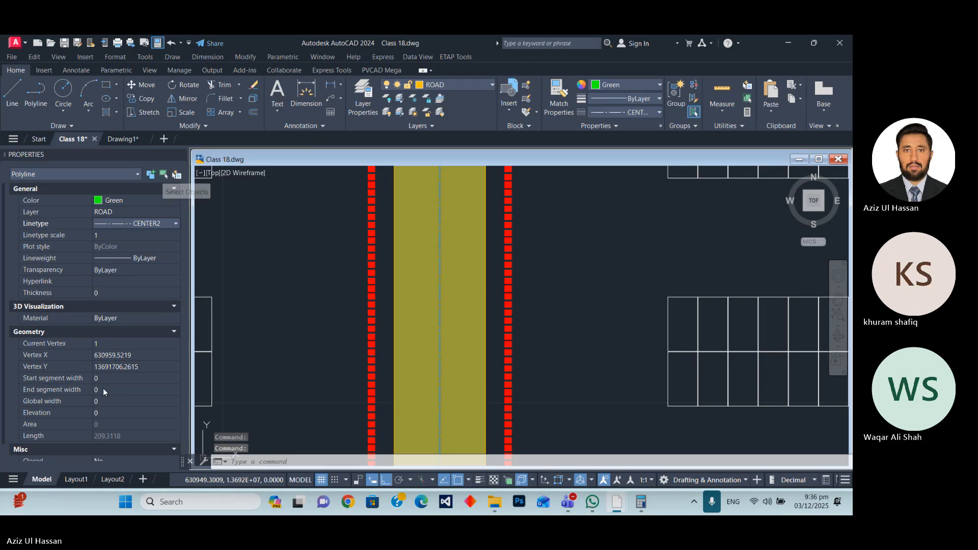
Set the global width of the second gap's lane centre line to 0.3.
{"action": "left_click", "coordinate": [106, 402]}
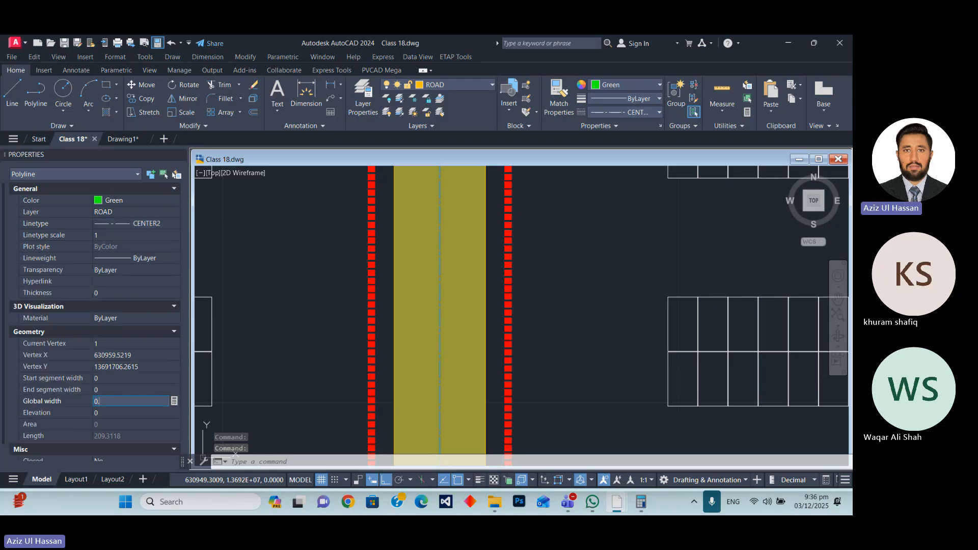
{"action": "type", "text": "0.3"}
{"action": "key", "text": "Tab"}
{"action": "key", "text": "Escape"}
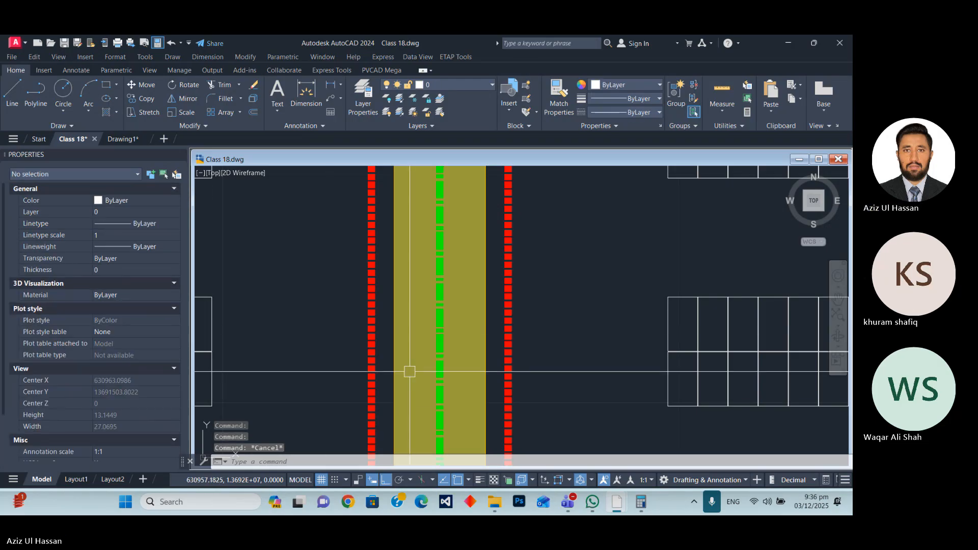
Examine the outline and centre line styling along the second gap's lane, from its lower end to its upper end.
{"action": "scroll", "coordinate": [373, 343], "scroll_direction": "down", "scroll_amount": 8}
{"action": "scroll", "coordinate": [364, 283], "scroll_direction": "up", "scroll_amount": 6}
{"action": "scroll", "coordinate": [364, 284], "scroll_direction": "up", "scroll_amount": 2}
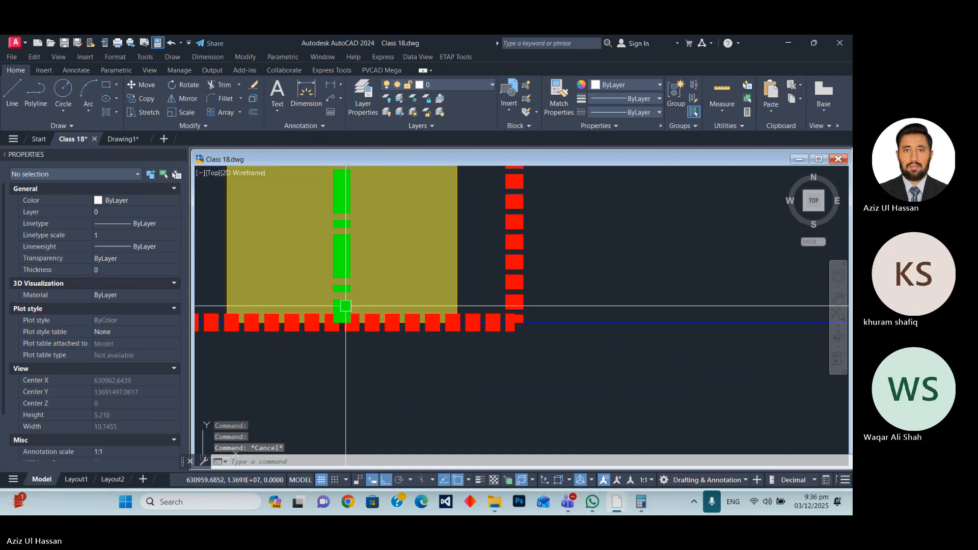
{"action": "scroll", "coordinate": [415, 388], "scroll_direction": "down", "scroll_amount": 5}
{"action": "scroll", "coordinate": [423, 263], "scroll_direction": "up", "scroll_amount": 5}
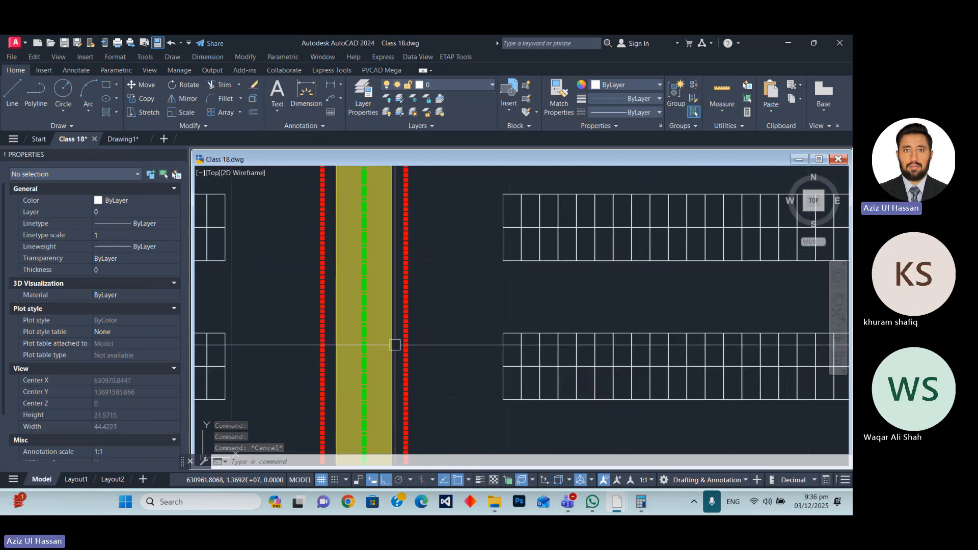
{"action": "scroll", "coordinate": [395, 343], "scroll_direction": "down", "scroll_amount": 6}
{"action": "scroll", "coordinate": [396, 255], "scroll_direction": "up", "scroll_amount": 4}
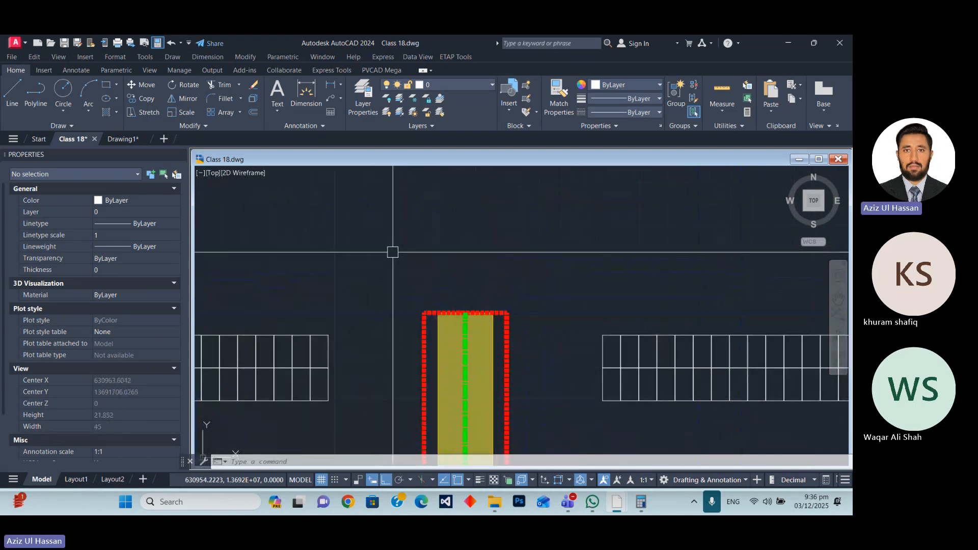
{"action": "scroll", "coordinate": [402, 250], "scroll_direction": "down", "scroll_amount": 8}
{"action": "scroll", "coordinate": [405, 265], "scroll_direction": "up", "scroll_amount": 3}
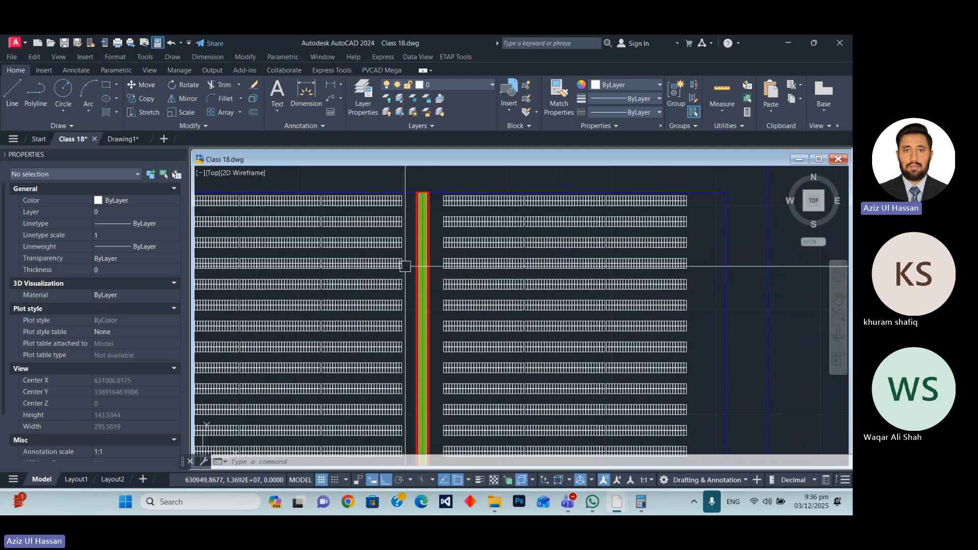
Draw a vertical construction line through the upper end of the first gap's lane centre line.
{"action": "scroll", "coordinate": [357, 256], "scroll_direction": "down", "scroll_amount": 4}
{"action": "scroll", "coordinate": [309, 246], "scroll_direction": "up", "scroll_amount": 12}
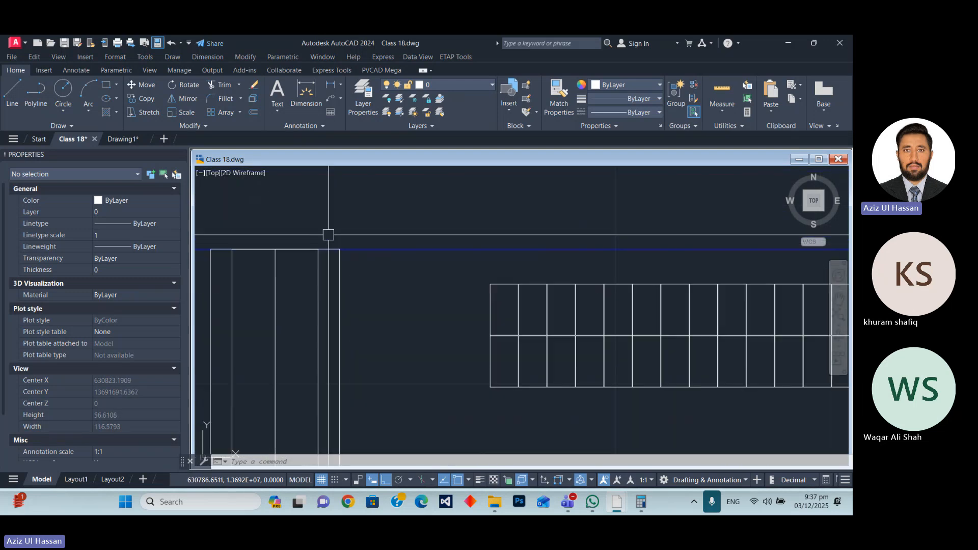
{"action": "right_click", "coordinate": [306, 219]}
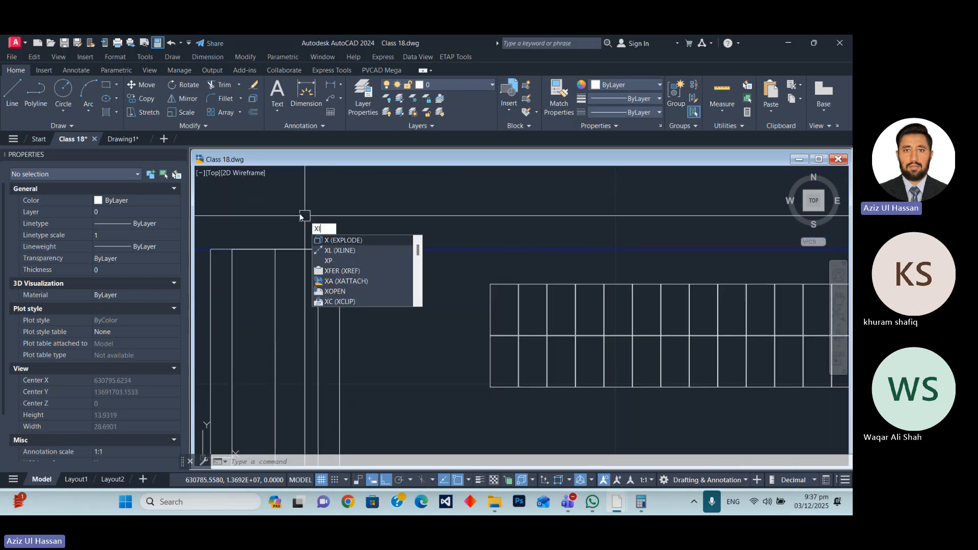
{"action": "left_click", "coordinate": [275, 250]}
{"action": "scroll", "coordinate": [309, 252], "scroll_direction": "down", "scroll_amount": 7}
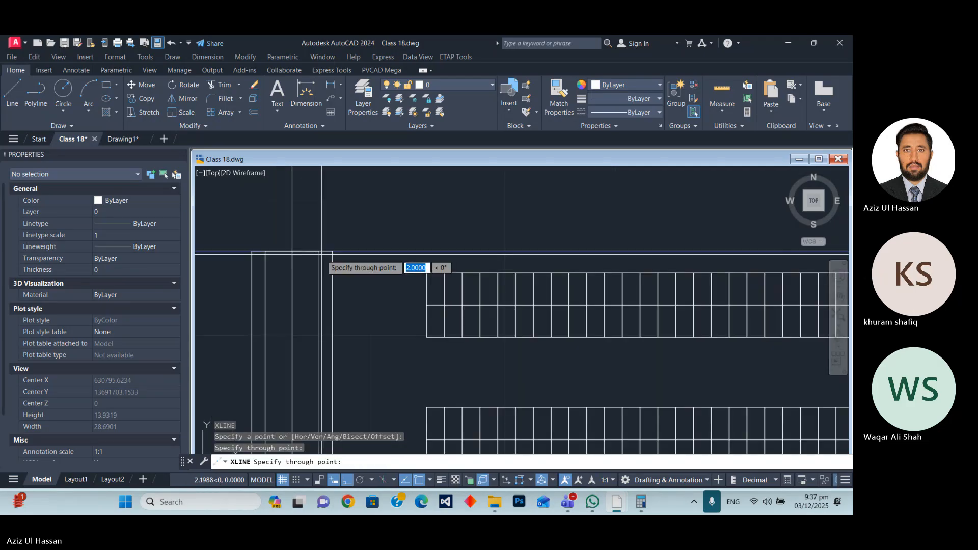
{"action": "key", "text": "Escape"}
Erase the unstyled lane rectangles and centre line in the first gap, keeping the construction line.
{"action": "scroll", "coordinate": [343, 259], "scroll_direction": "up", "scroll_amount": 3}
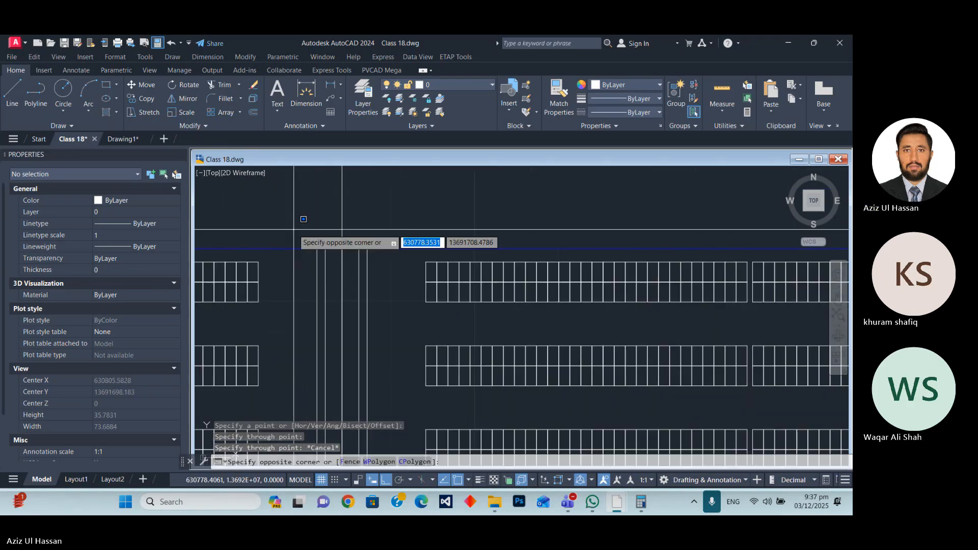
{"action": "left_click", "coordinate": [307, 231]}
{"action": "scroll", "coordinate": [316, 236], "scroll_direction": "down", "scroll_amount": 3}
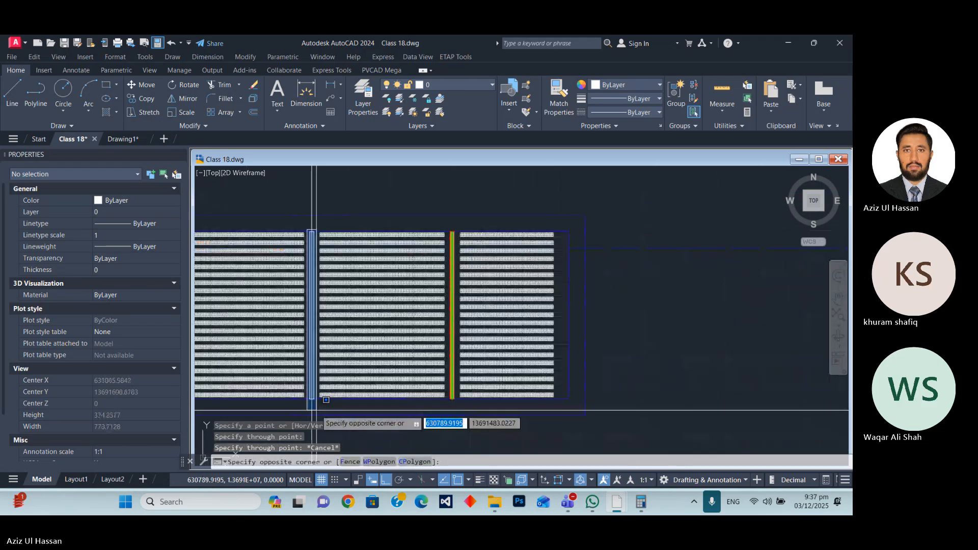
{"action": "scroll", "coordinate": [442, 208], "scroll_direction": "up", "scroll_amount": 6}
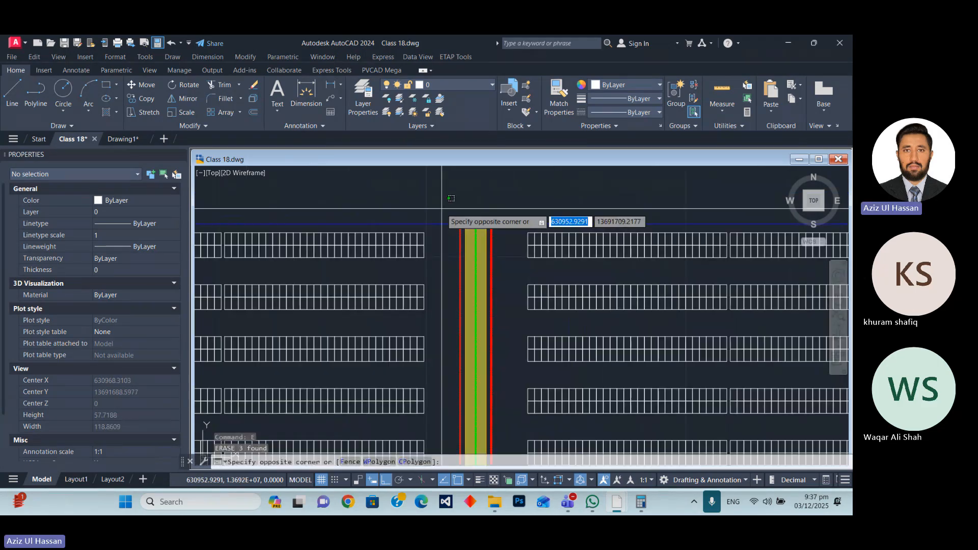
{"action": "scroll", "coordinate": [446, 214], "scroll_direction": "down", "scroll_amount": 4}
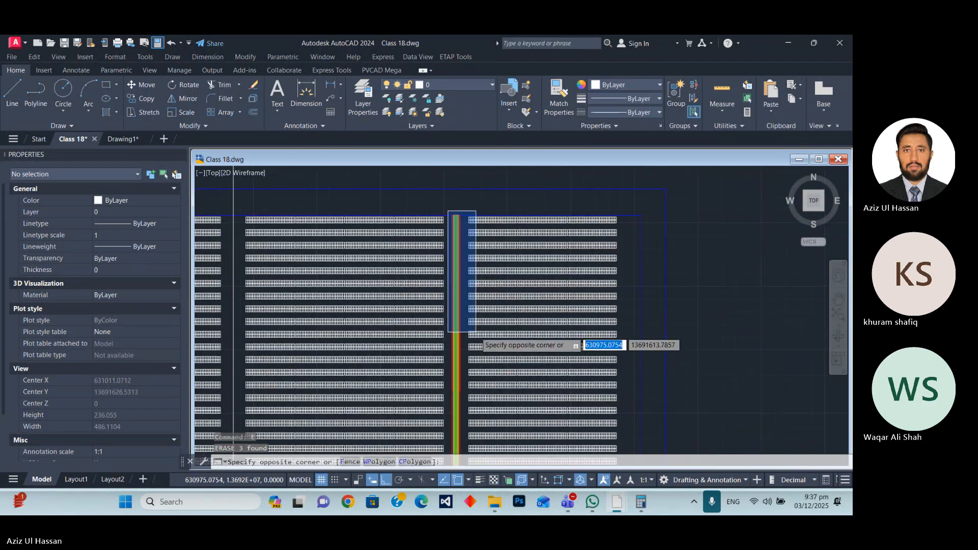
{"action": "scroll", "coordinate": [458, 377], "scroll_direction": "up", "scroll_amount": 2}
{"action": "left_click", "coordinate": [449, 368]}
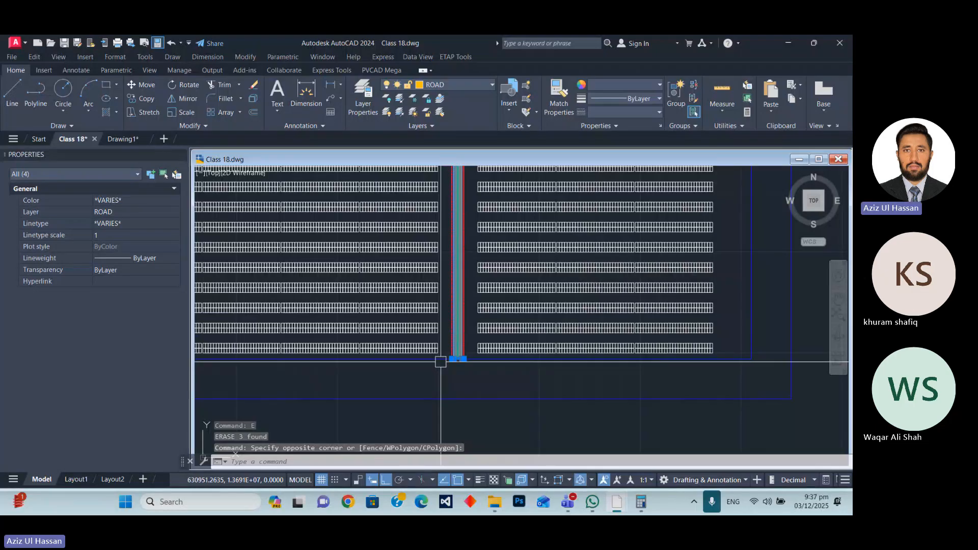
{"action": "scroll", "coordinate": [441, 362], "scroll_direction": "up", "scroll_amount": 5}
{"action": "key", "text": "Escape"}
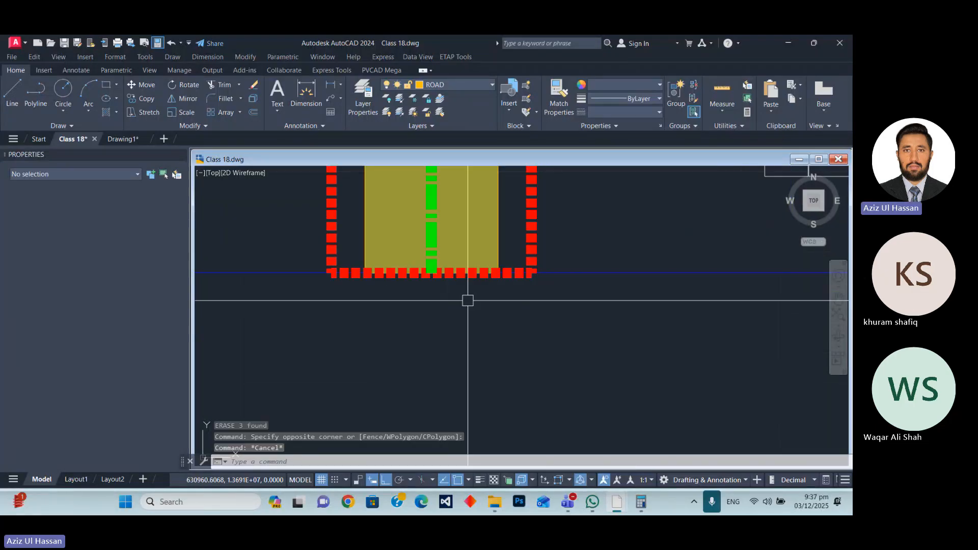
{"action": "scroll", "coordinate": [467, 300], "scroll_direction": "down", "scroll_amount": 10}
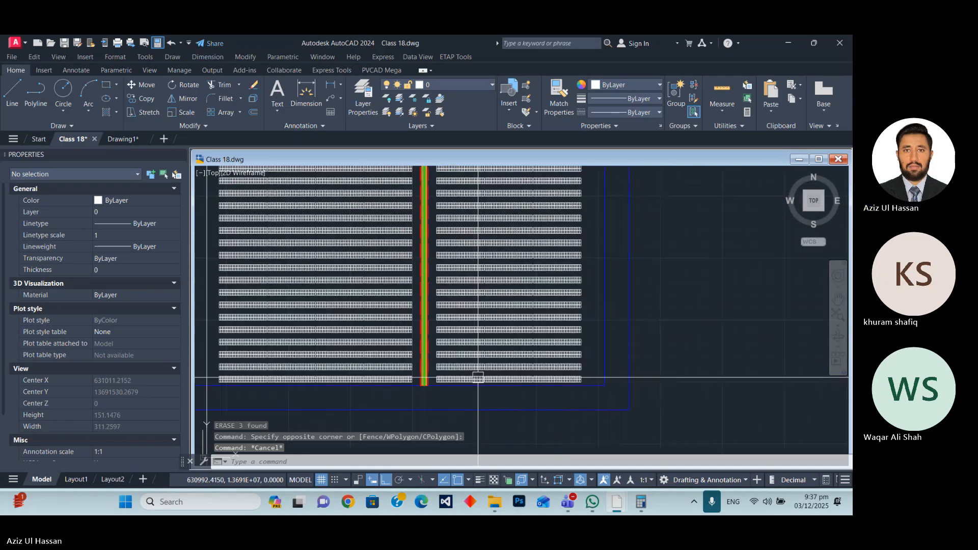
{"action": "scroll", "coordinate": [387, 296], "scroll_direction": "down", "scroll_amount": 2}
{"action": "scroll", "coordinate": [453, 250], "scroll_direction": "up", "scroll_amount": 6}
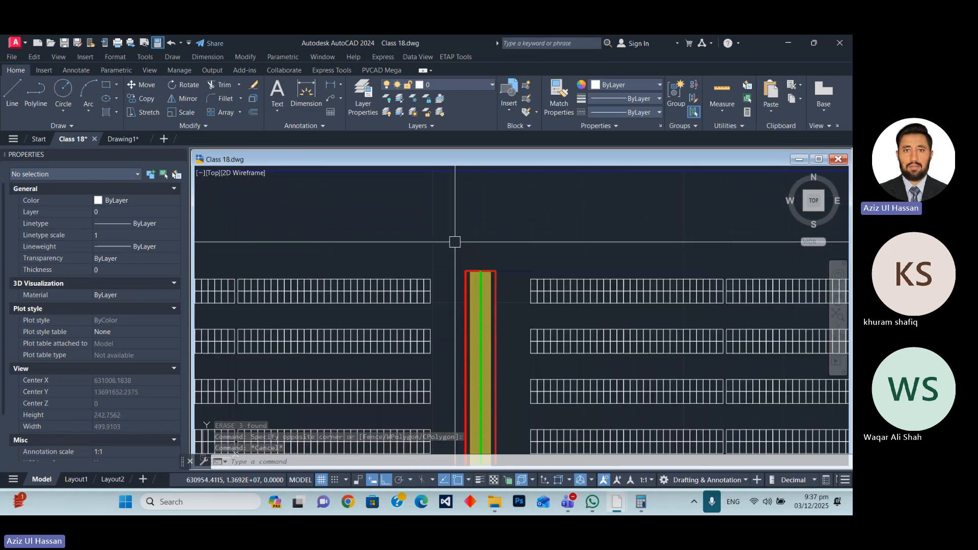
Copy the styled lane's outline, hatch and centre line from the second gap, placing its lower midpoint on the construction line in the first gap.
{"action": "left_click", "coordinate": [445, 238]}
{"action": "scroll", "coordinate": [450, 249], "scroll_direction": "down", "scroll_amount": 12}
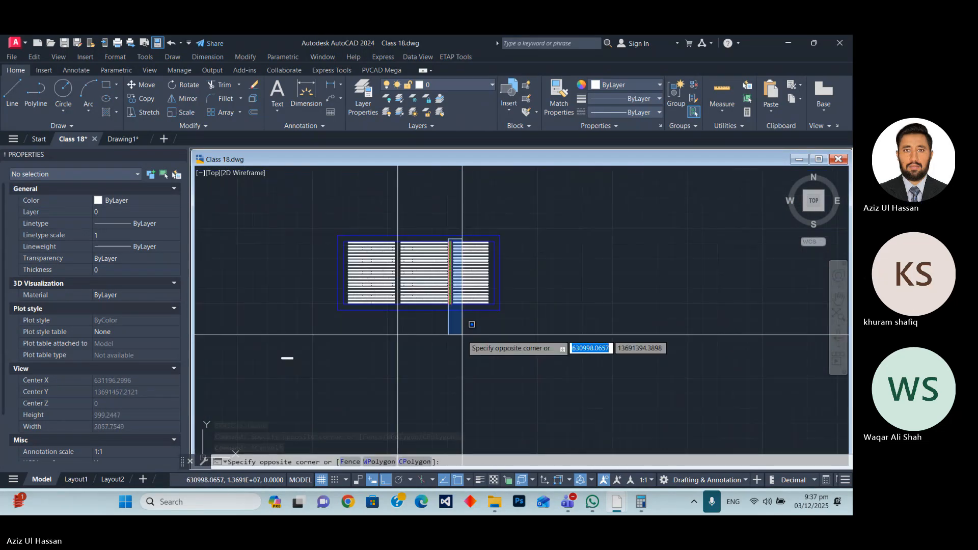
{"action": "scroll", "coordinate": [459, 321], "scroll_direction": "up", "scroll_amount": 5}
{"action": "left_click", "coordinate": [426, 280]}
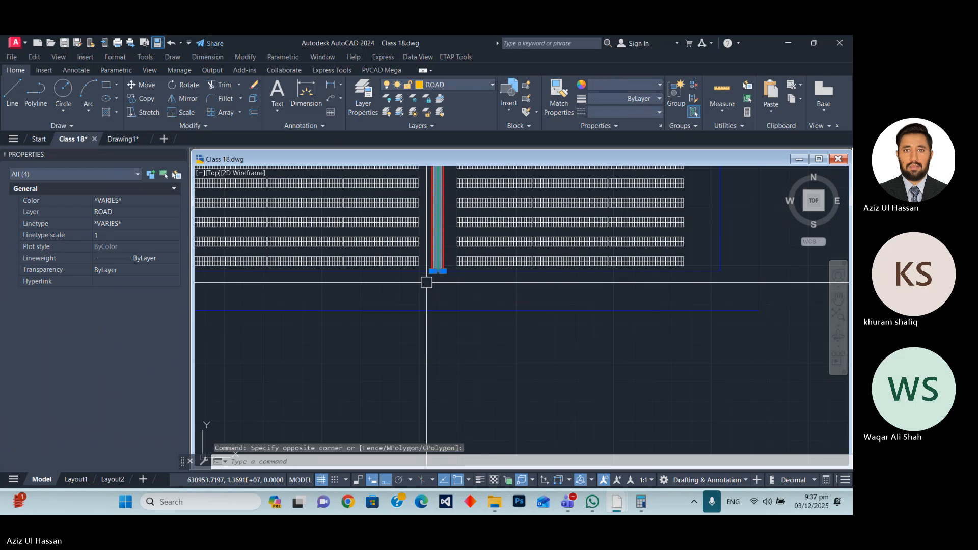
{"action": "scroll", "coordinate": [439, 265], "scroll_direction": "up", "scroll_amount": 4}
{"action": "scroll", "coordinate": [424, 336], "scroll_direction": "down", "scroll_amount": 6}
{"action": "scroll", "coordinate": [454, 318], "scroll_direction": "up", "scroll_amount": 6}
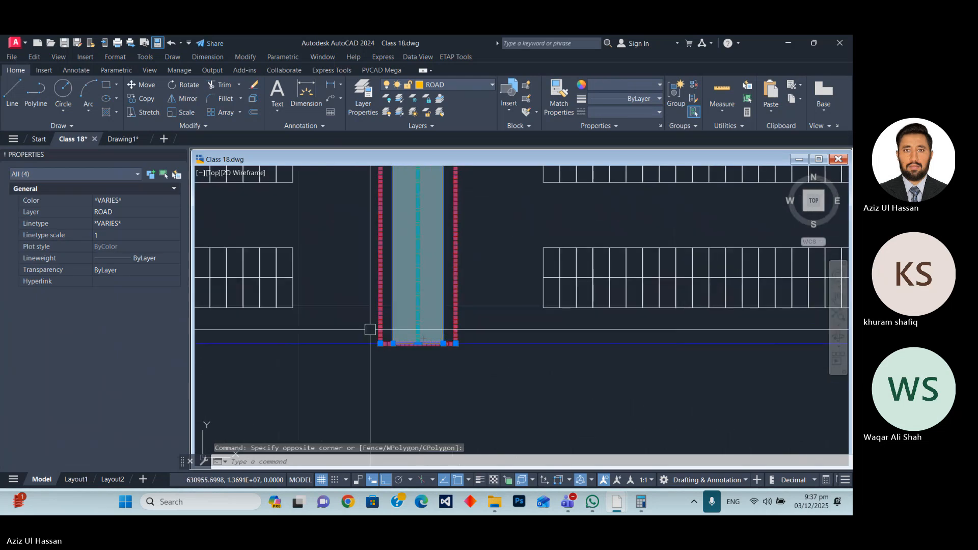
{"action": "type", "text": "cp"}
{"action": "key", "text": "Return"}
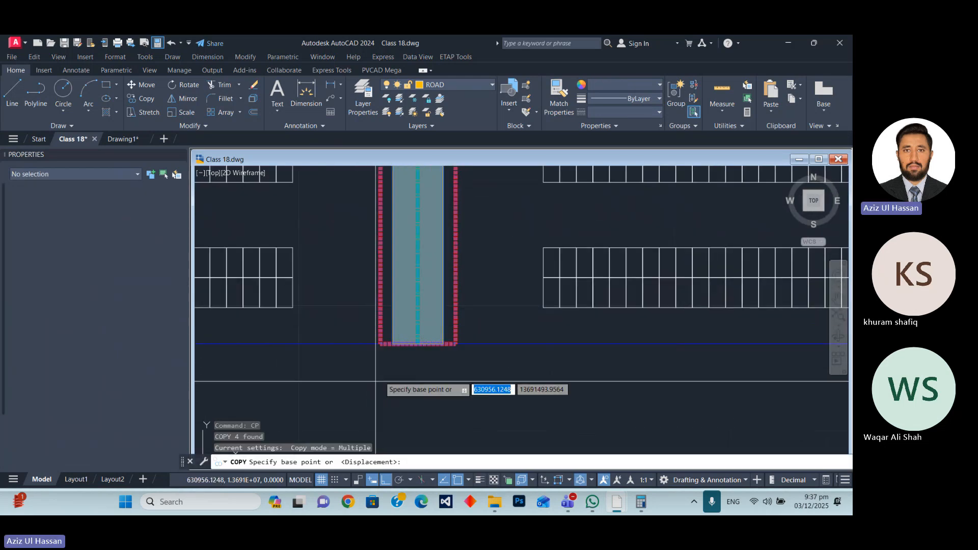
{"action": "scroll", "coordinate": [453, 344], "scroll_direction": "up", "scroll_amount": 4}
{"action": "left_click", "coordinate": [380, 359]}
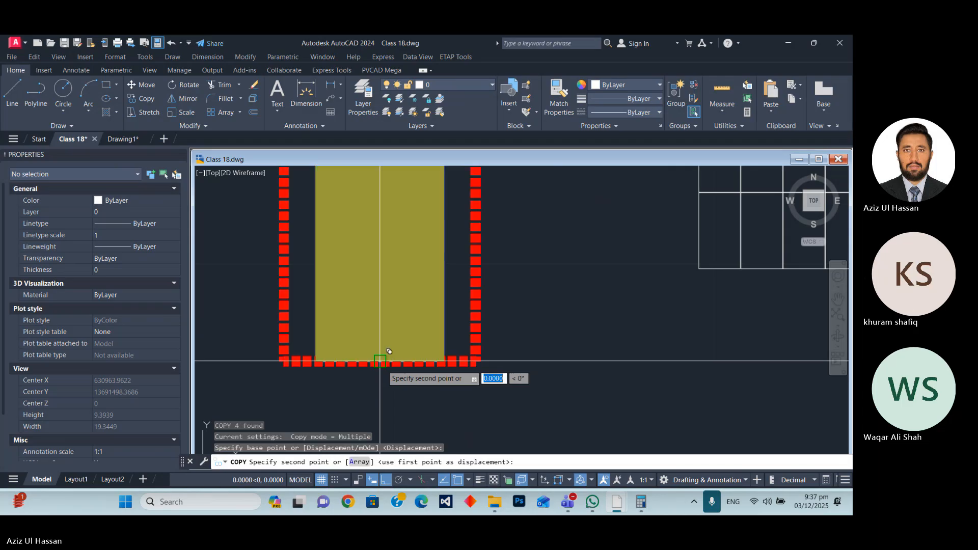
{"action": "scroll", "coordinate": [363, 349], "scroll_direction": "down", "scroll_amount": 5}
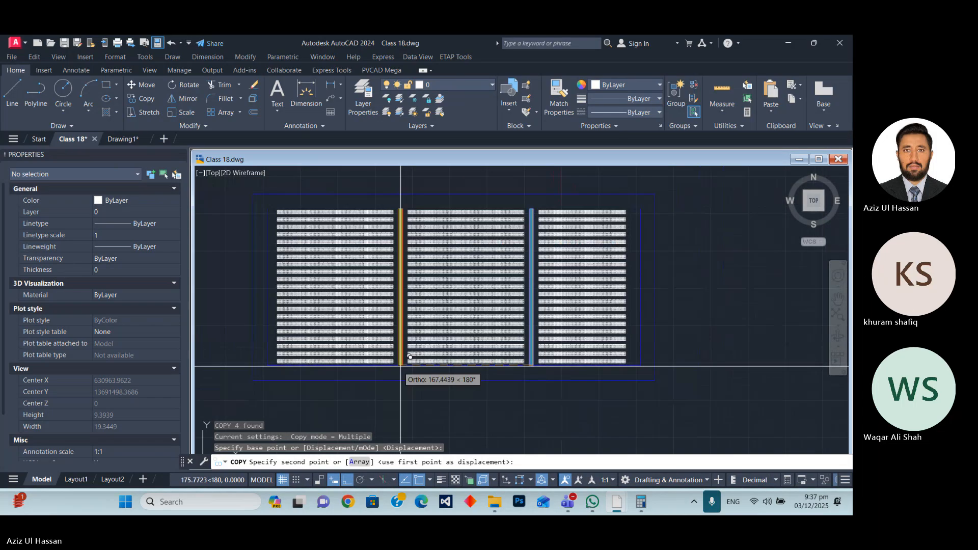
{"action": "scroll", "coordinate": [400, 366], "scroll_direction": "up", "scroll_amount": 7}
{"action": "left_click", "coordinate": [440, 393]}
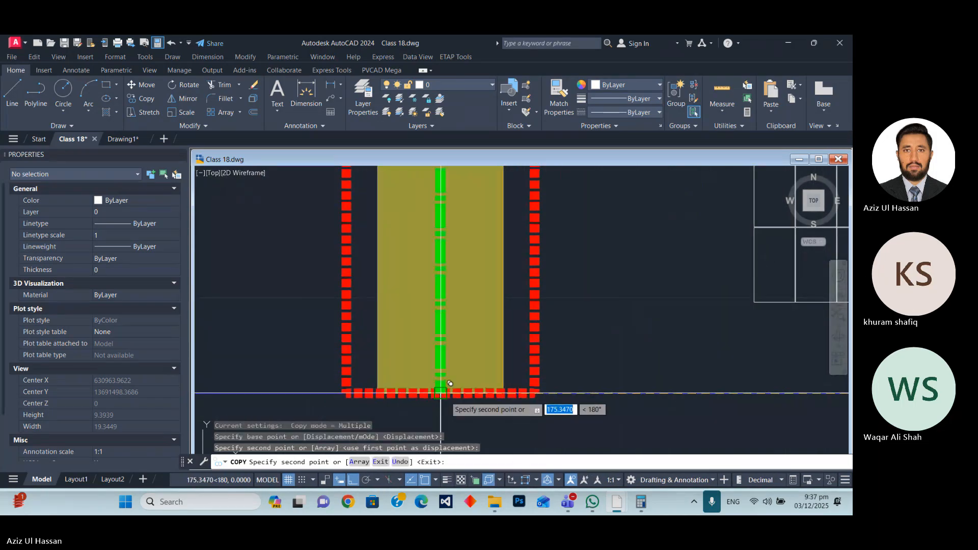
{"action": "scroll", "coordinate": [450, 383], "scroll_direction": "down", "scroll_amount": 5}
{"action": "key", "text": "Escape"}
Erase the vertical construction line running through the first gap's lane.
{"action": "left_click", "coordinate": [480, 355]}
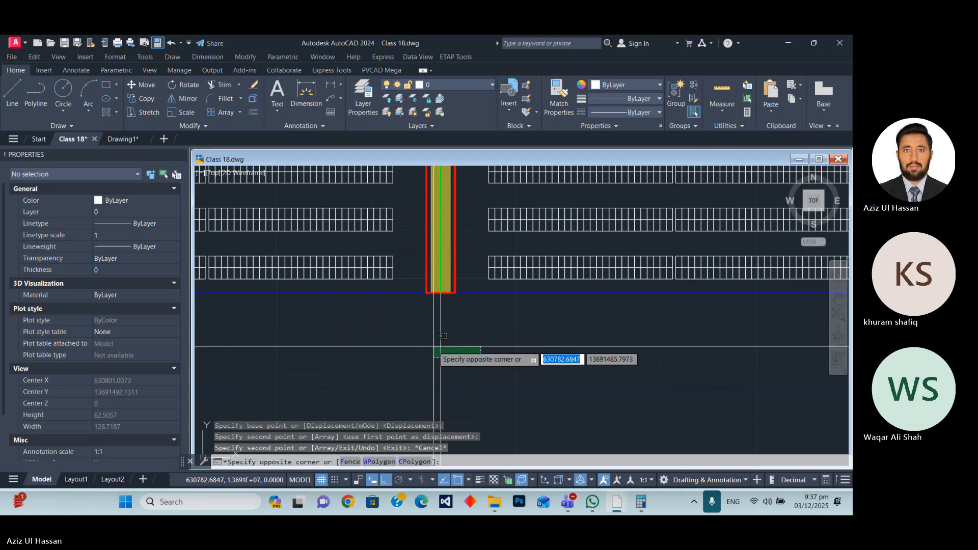
{"action": "left_click", "coordinate": [434, 346]}
{"action": "type", "text": "e"}
{"action": "key", "text": "Return"}
{"action": "scroll", "coordinate": [433, 346], "scroll_direction": "down", "scroll_amount": 8}
{"action": "scroll", "coordinate": [484, 282], "scroll_direction": "up", "scroll_amount": 6}
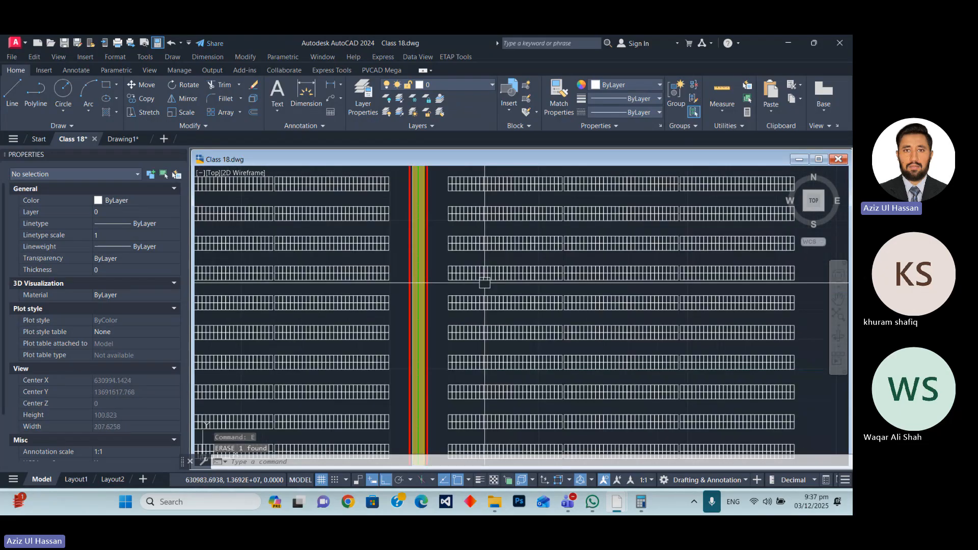
Examine both styled lanes across the PV layout and select the outer PVcase Fence polyline to check its clearance from the lane ends.
{"action": "scroll", "coordinate": [453, 304], "scroll_direction": "down", "scroll_amount": 6}
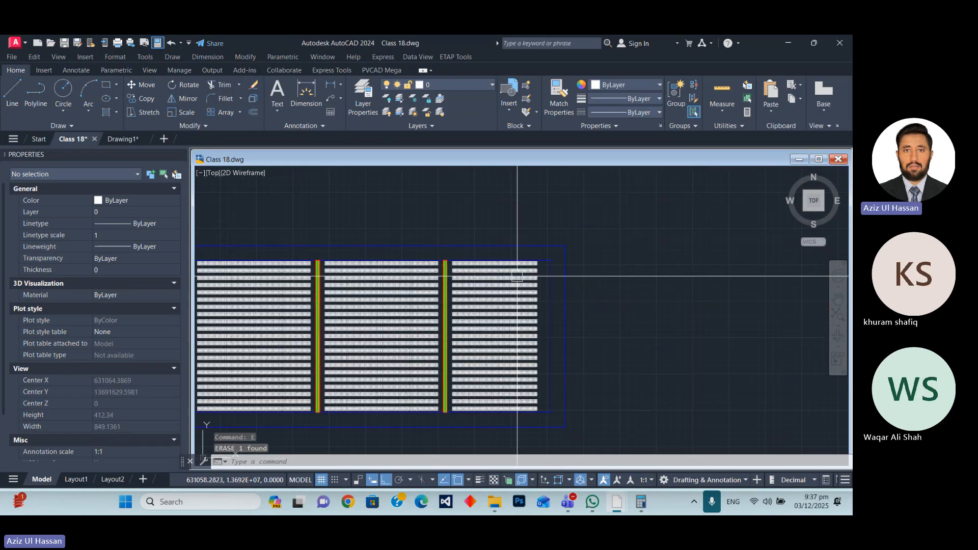
{"action": "middle_click_drag", "start_coordinate": [515, 271], "coordinate": [612, 271]}
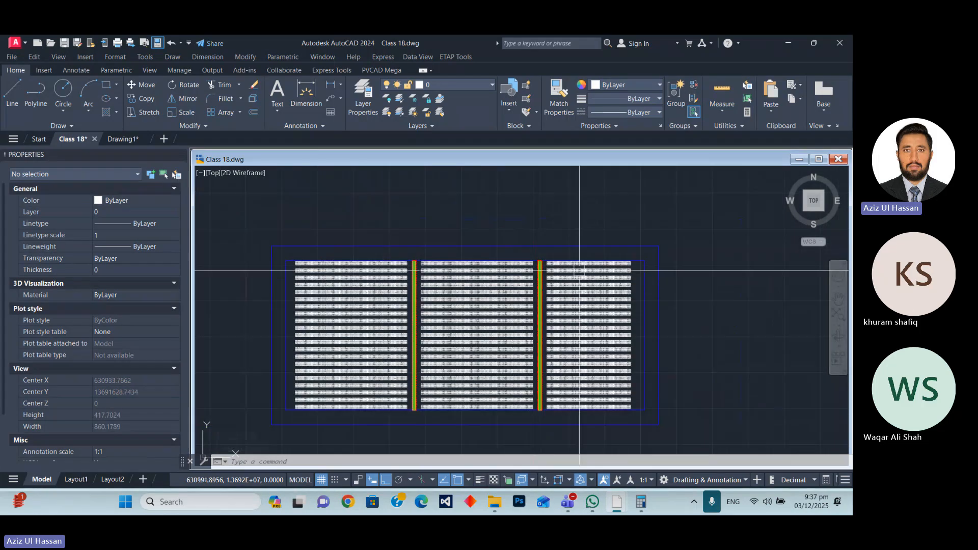
{"action": "scroll", "coordinate": [304, 412], "scroll_direction": "up", "scroll_amount": 6}
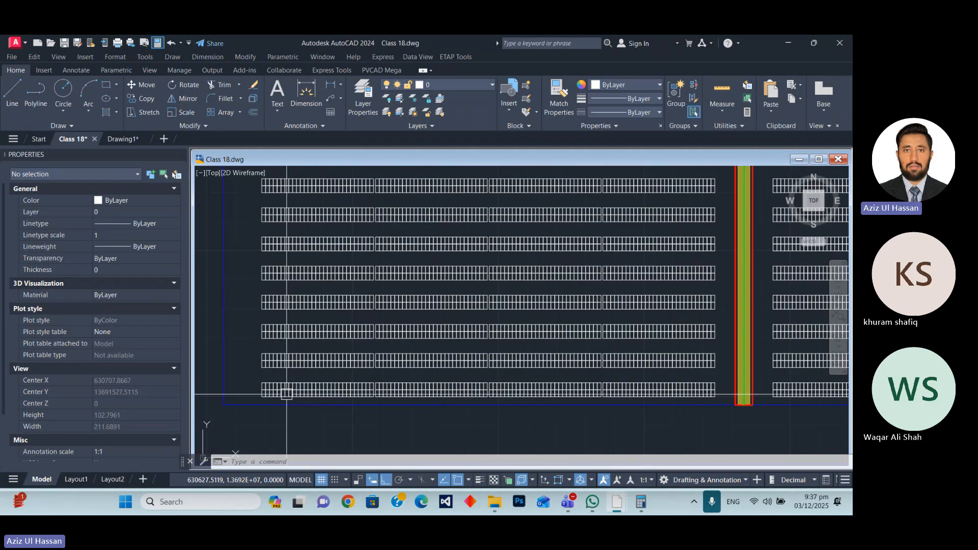
{"action": "scroll", "coordinate": [287, 394], "scroll_direction": "down", "scroll_amount": 8}
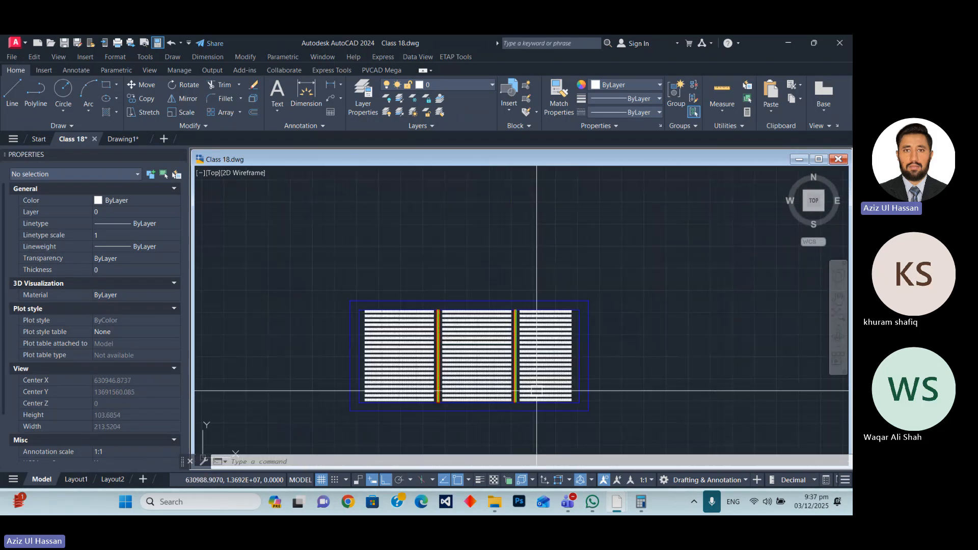
{"action": "scroll", "coordinate": [455, 338], "scroll_direction": "up", "scroll_amount": 12}
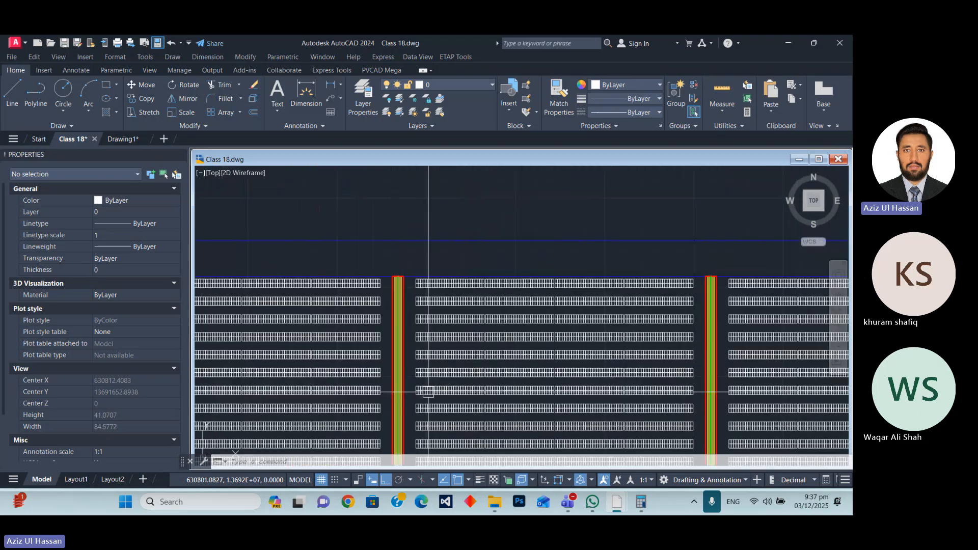
{"action": "scroll", "coordinate": [428, 392], "scroll_direction": "down", "scroll_amount": 6}
{"action": "left_click", "coordinate": [379, 239]}
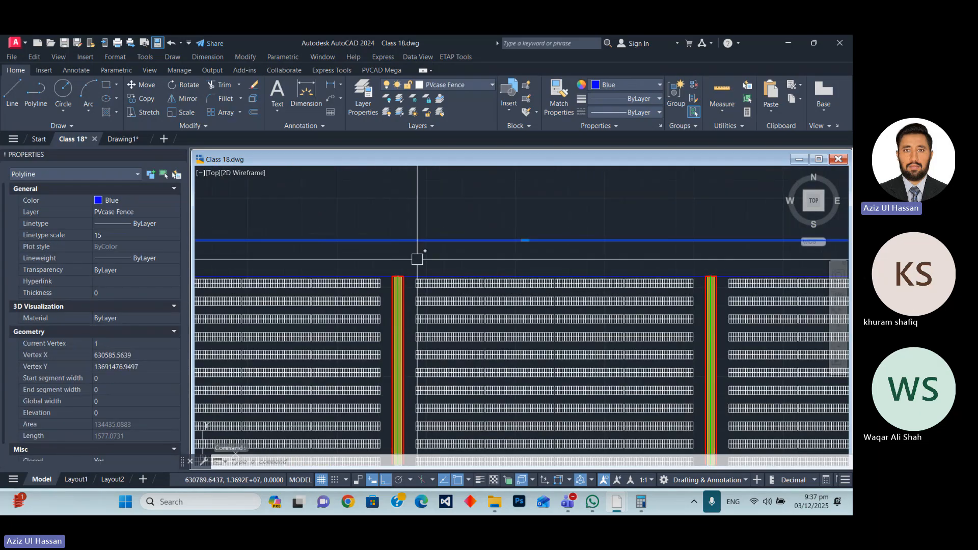
{"action": "scroll", "coordinate": [429, 273], "scroll_direction": "up", "scroll_amount": 3}
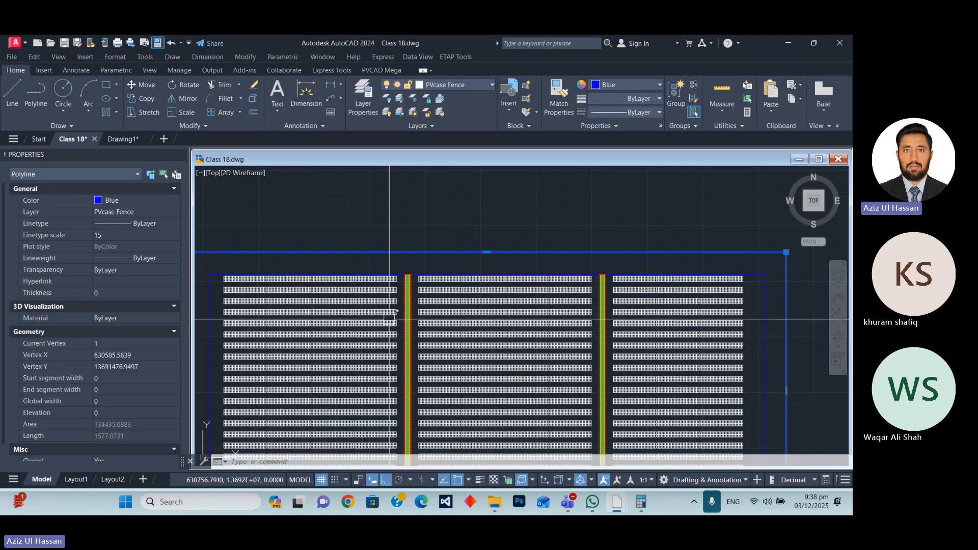
{"action": "scroll", "coordinate": [555, 227], "scroll_direction": "down", "scroll_amount": 4}
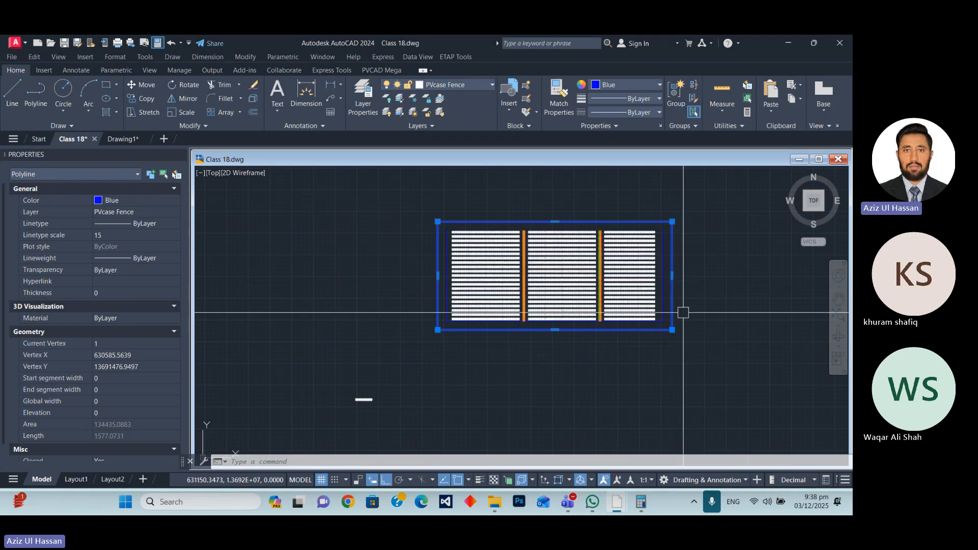
{"action": "scroll", "coordinate": [678, 317], "scroll_direction": "up", "scroll_amount": 6}
{"action": "scroll", "coordinate": [683, 346], "scroll_direction": "down", "scroll_amount": 4}
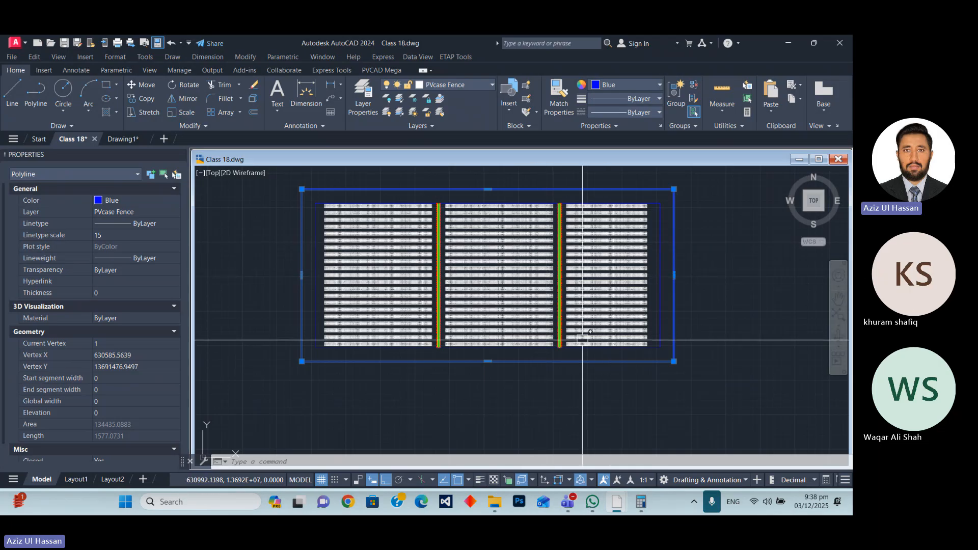
{"action": "scroll", "coordinate": [560, 334], "scroll_direction": "up", "scroll_amount": 10}
{"action": "scroll", "coordinate": [565, 320], "scroll_direction": "down", "scroll_amount": 3}
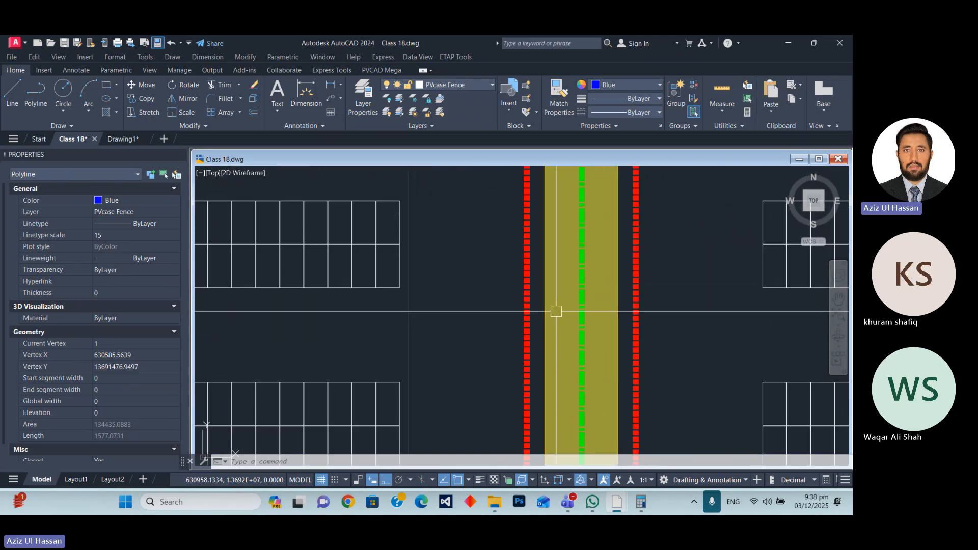
{"action": "scroll", "coordinate": [550, 285], "scroll_direction": "down", "scroll_amount": 2}
{"action": "scroll", "coordinate": [565, 306], "scroll_direction": "down", "scroll_amount": 5}
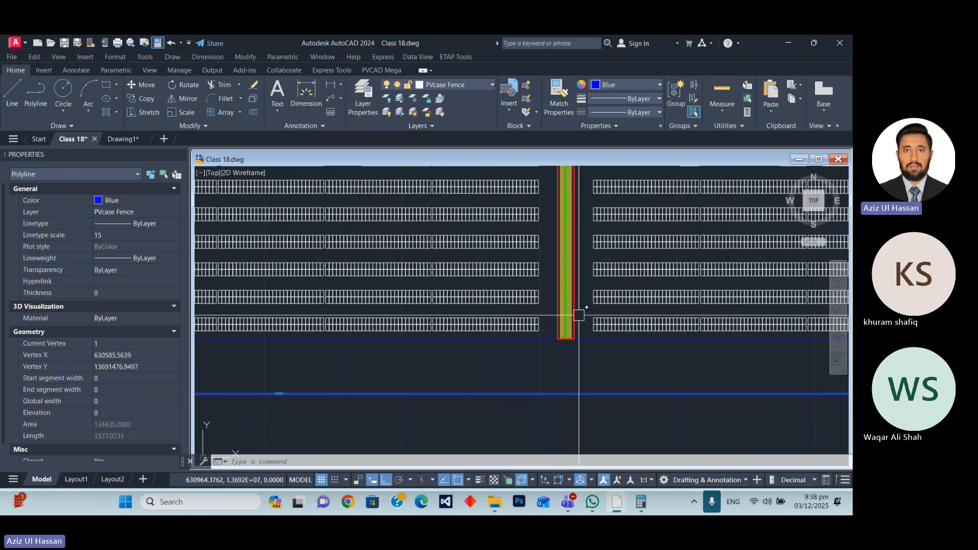
{"action": "scroll", "coordinate": [579, 314], "scroll_direction": "down", "scroll_amount": 5}
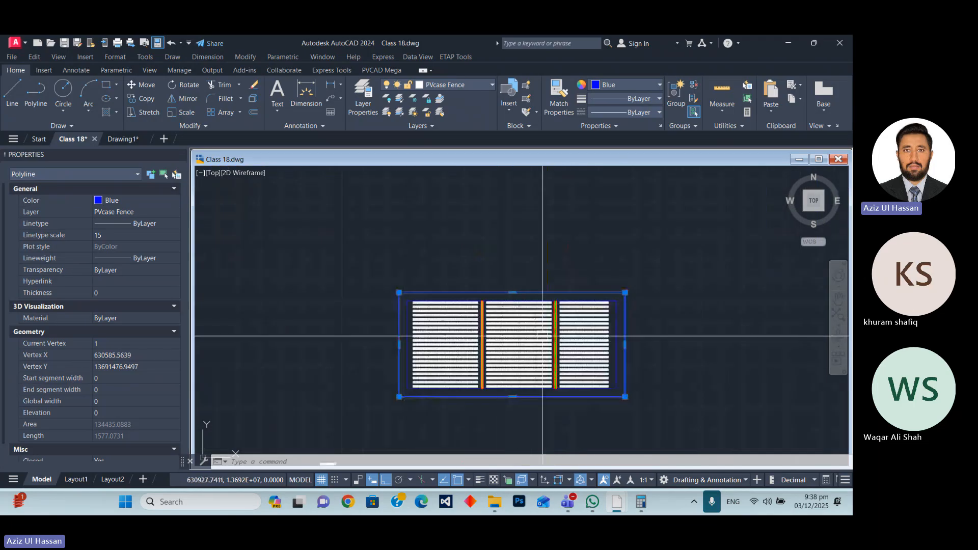
Offset the outer PVcase Fence polyline 6.5 inward, towards the PV blocks.
{"action": "scroll", "coordinate": [560, 283], "scroll_direction": "up", "scroll_amount": 2}
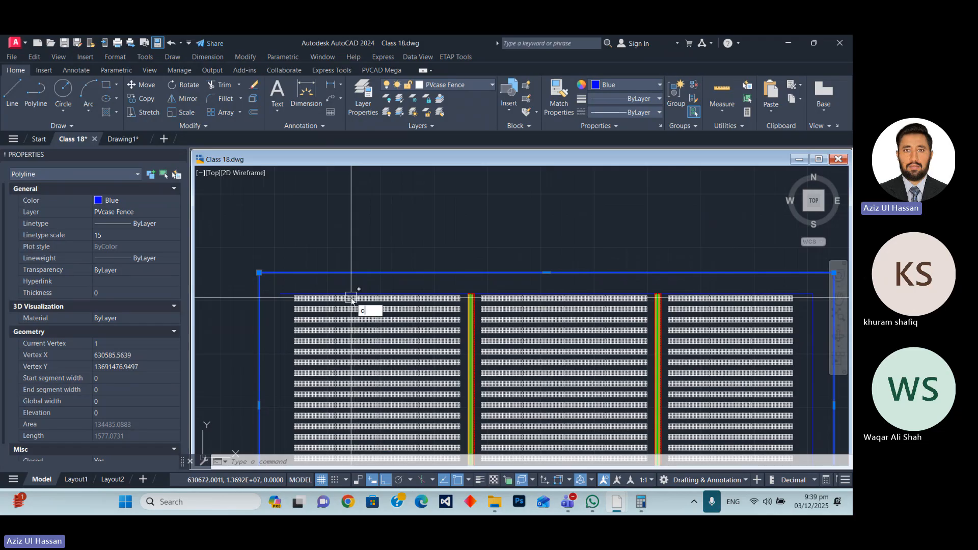
{"action": "key", "text": "Return"}
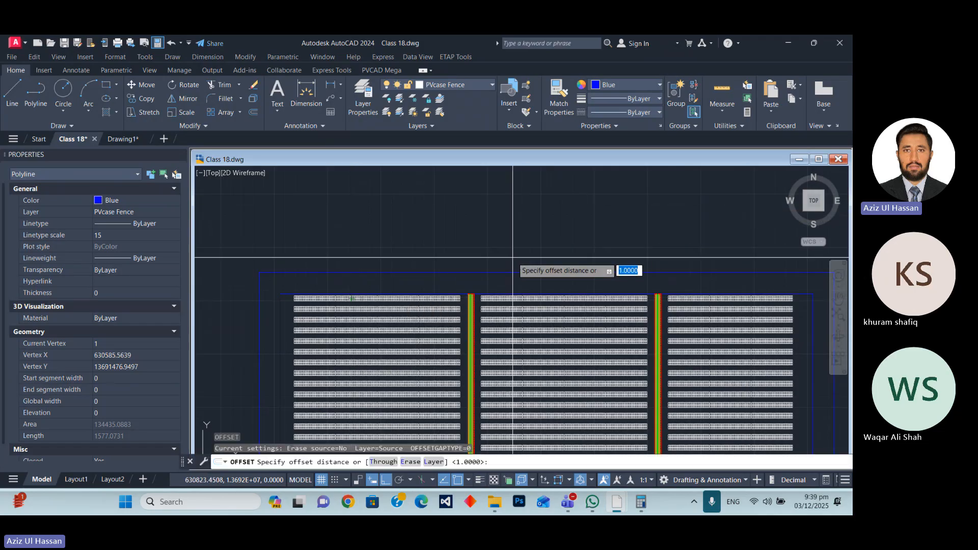
{"action": "key", "text": "Return"}
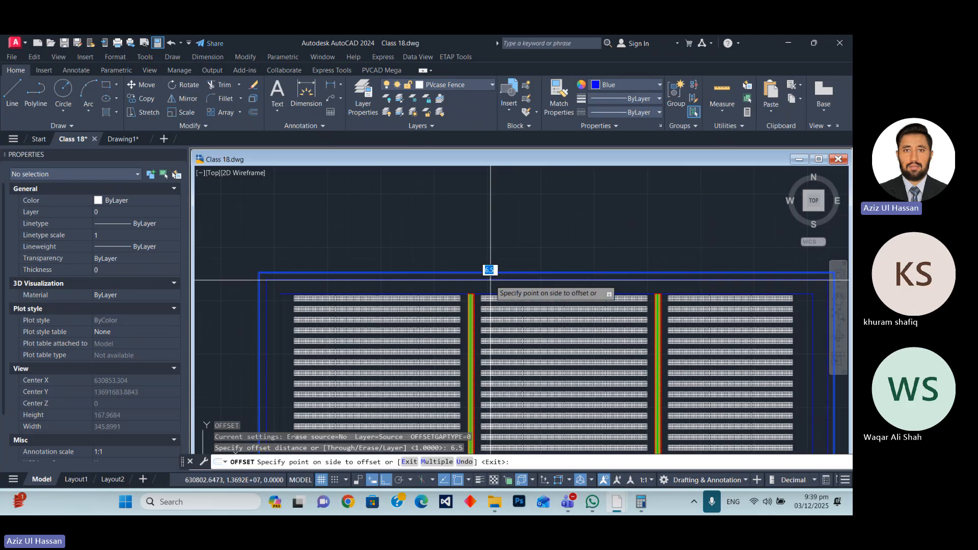
{"action": "left_click", "coordinate": [486, 278]}
{"action": "scroll", "coordinate": [414, 289], "scroll_direction": "up", "scroll_amount": 3}
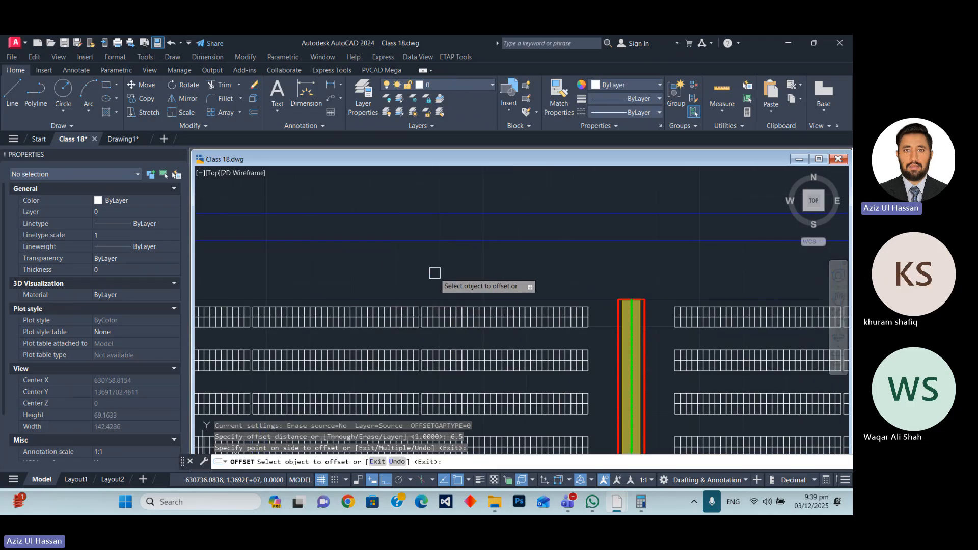
{"action": "scroll", "coordinate": [435, 273], "scroll_direction": "up", "scroll_amount": 4}
{"action": "scroll", "coordinate": [402, 295], "scroll_direction": "down", "scroll_amount": 4}
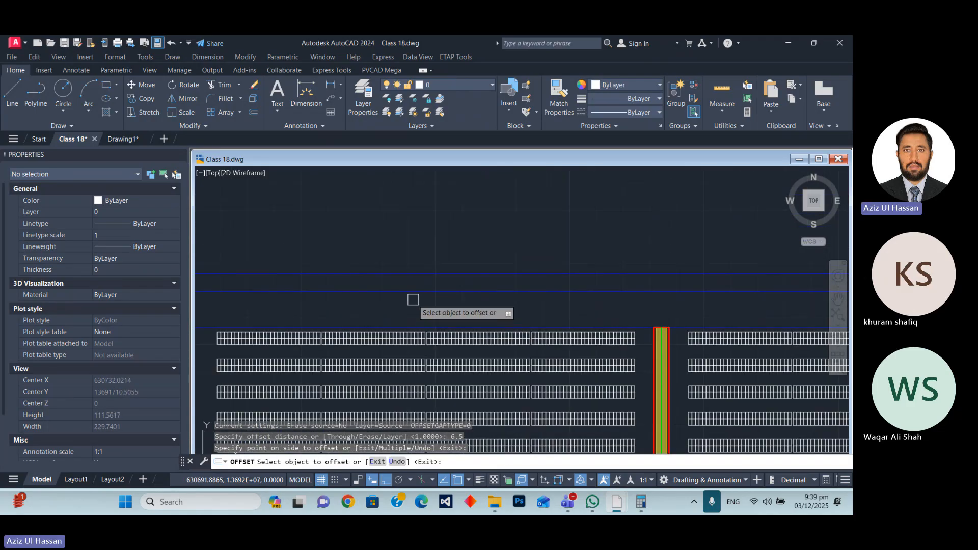
{"action": "key", "text": "Escape"}
Offset the polyline just inside the outer fence by 2.5 to both its outer and inner sides.
{"action": "scroll", "coordinate": [415, 288], "scroll_direction": "up", "scroll_amount": 2}
{"action": "left_click", "coordinate": [404, 293]}
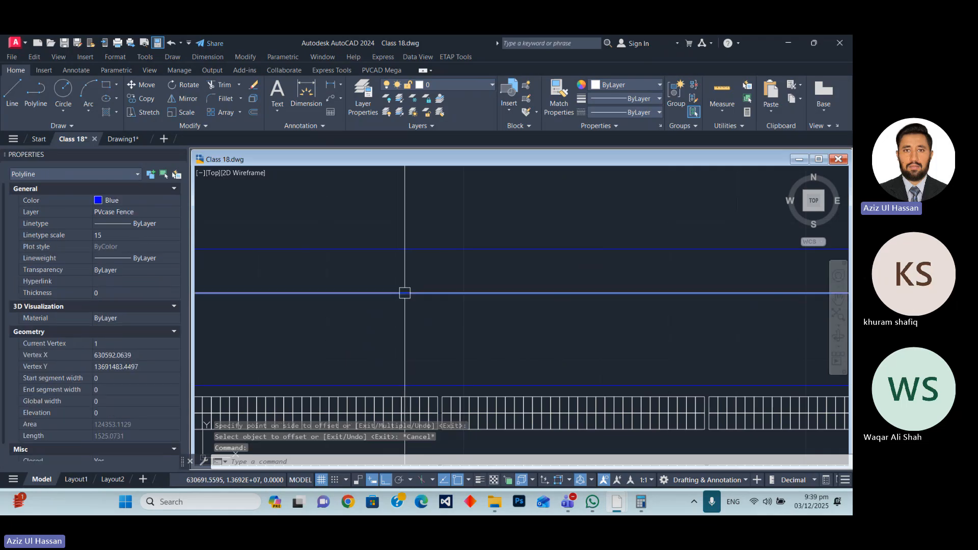
{"action": "scroll", "coordinate": [493, 323], "scroll_direction": "down", "scroll_amount": 3}
{"action": "scroll", "coordinate": [441, 319], "scroll_direction": "up", "scroll_amount": 2}
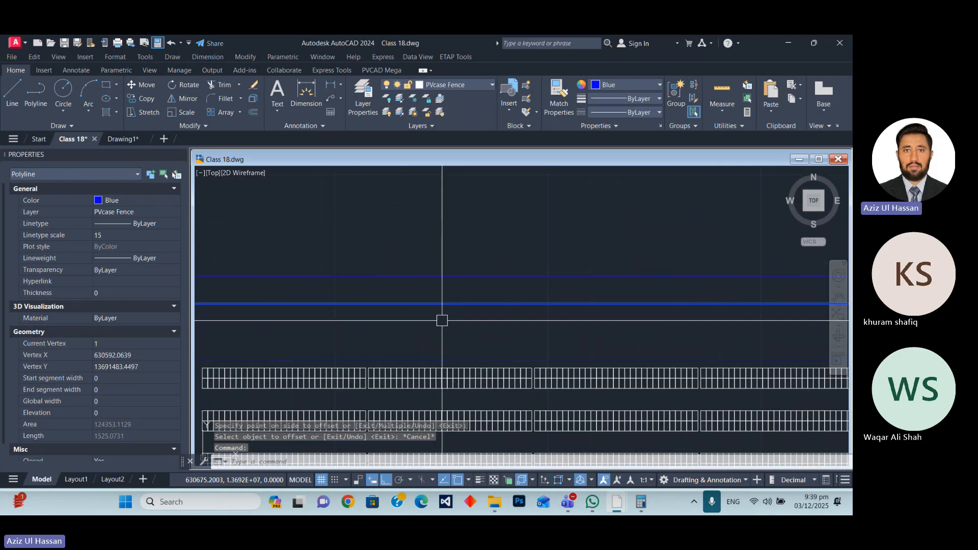
{"action": "type", "text": "o"}
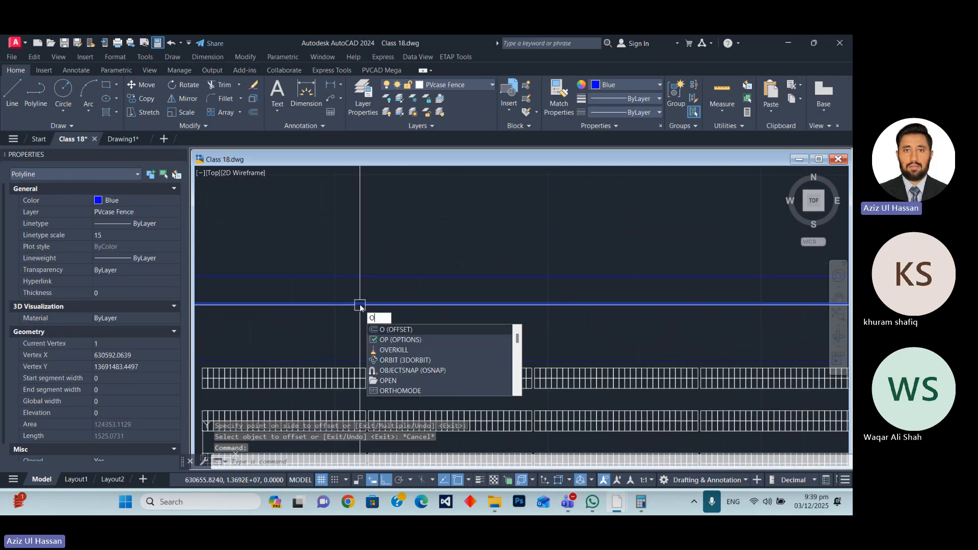
{"action": "key", "text": "Return"}
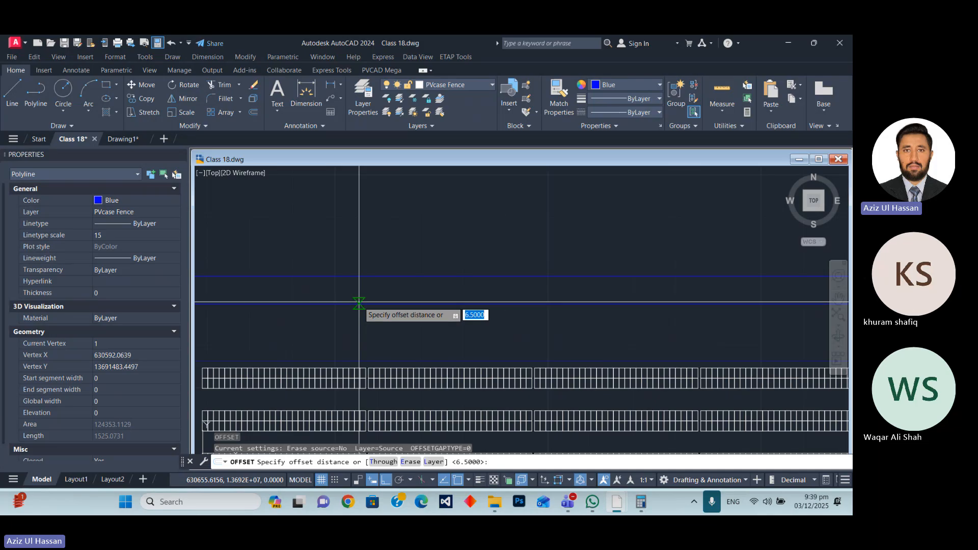
{"action": "key", "text": "Return"}
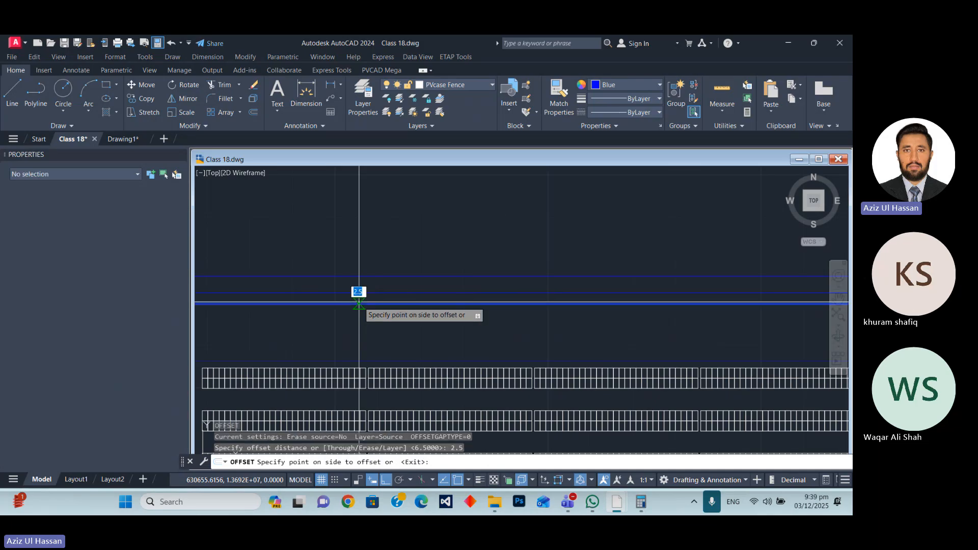
{"action": "left_click", "coordinate": [436, 295]}
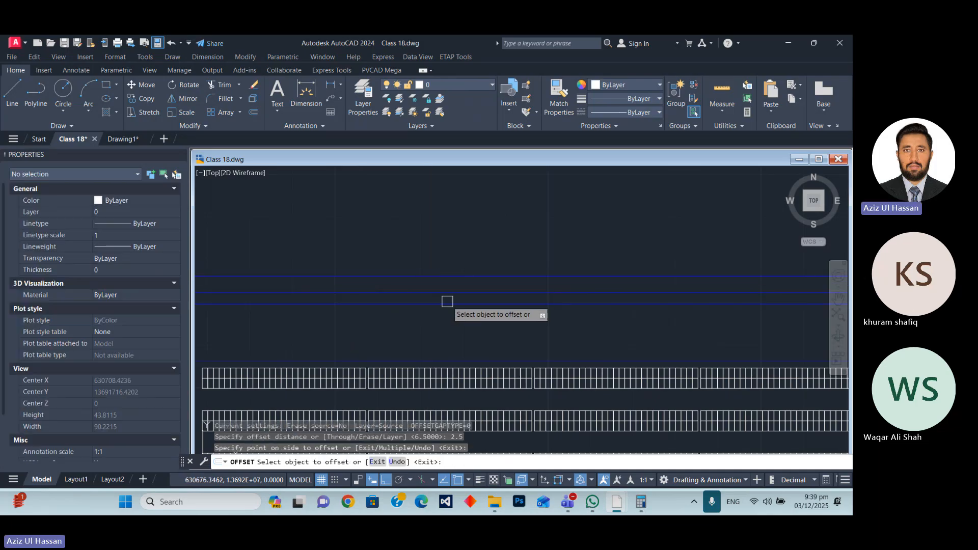
{"action": "left_click", "coordinate": [447, 303]}
{"action": "left_click", "coordinate": [449, 322]}
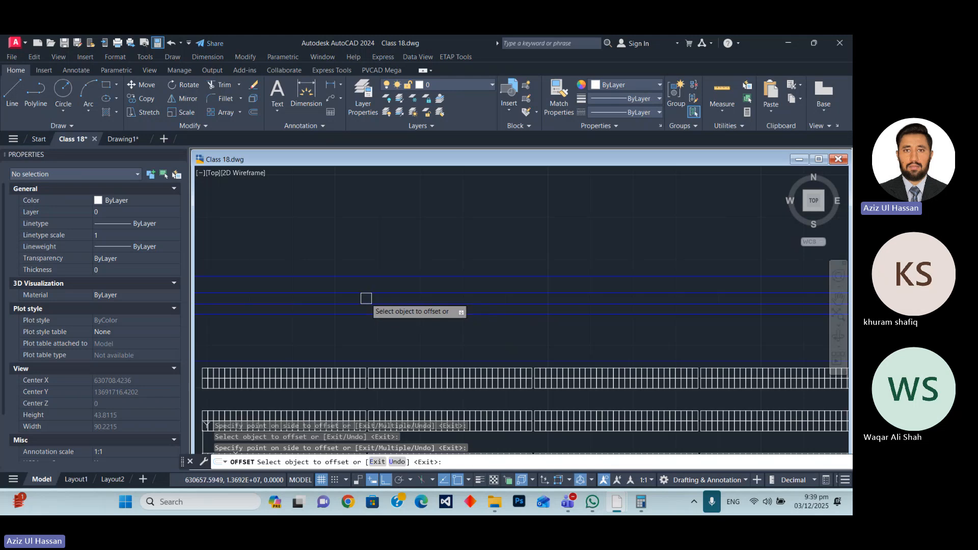
{"action": "key", "text": "Escape"}
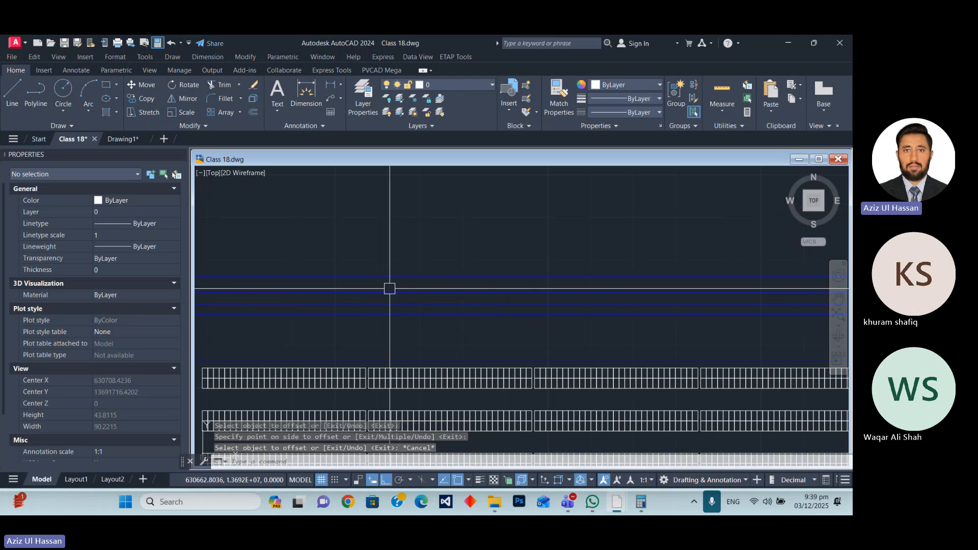
Offset the perimeter road's outer edge by 1 outward and its inner edge by 1 inward.
{"action": "type", "text": "o"}
{"action": "key", "text": "Return"}
{"action": "type", "text": "1"}
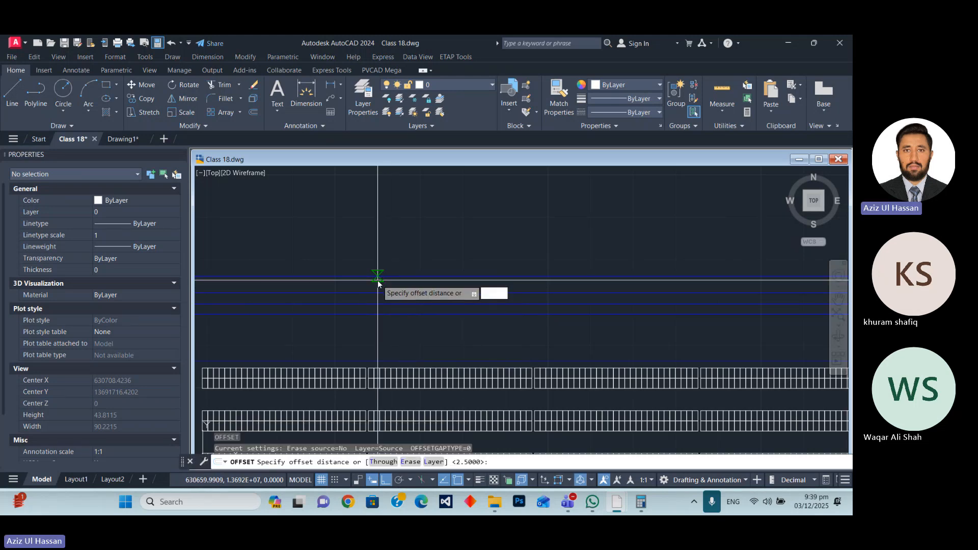
{"action": "key", "text": "Return"}
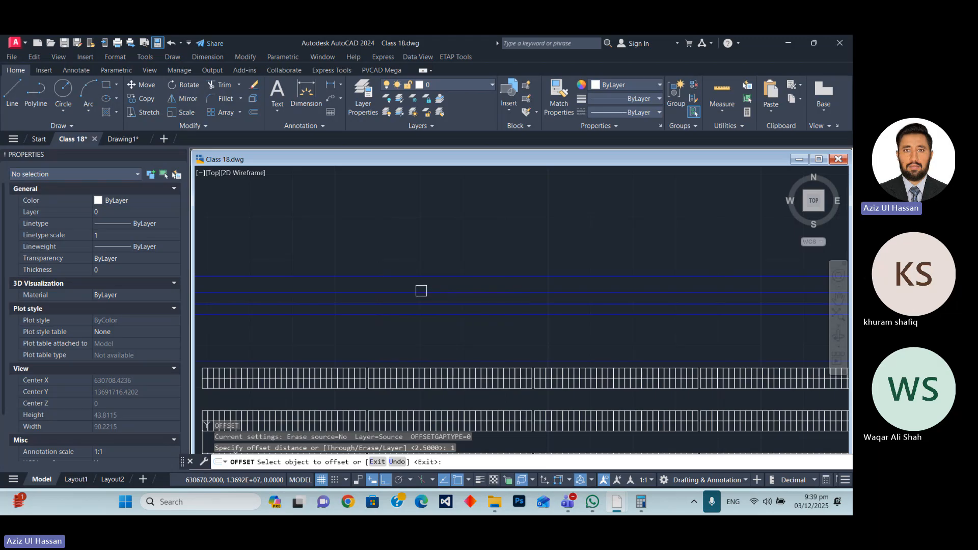
{"action": "left_click", "coordinate": [421, 291]}
{"action": "left_click", "coordinate": [430, 279]}
{"action": "scroll", "coordinate": [438, 310], "scroll_direction": "up", "scroll_amount": 4}
{"action": "left_click", "coordinate": [438, 316]}
{"action": "left_click", "coordinate": [437, 328]}
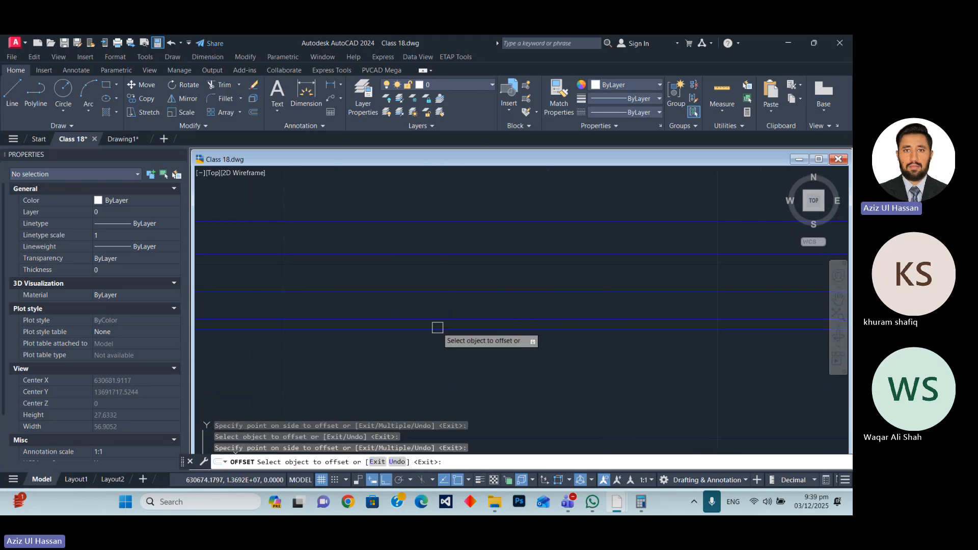
{"action": "scroll", "coordinate": [459, 286], "scroll_direction": "down", "scroll_amount": 3}
{"action": "key", "text": "Escape"}
Examine the nested perimeter road polylines at the plant's upper-left corner and compare them with the styled lane between the PV blocks.
{"action": "scroll", "coordinate": [214, 273], "scroll_direction": "up", "scroll_amount": 3}
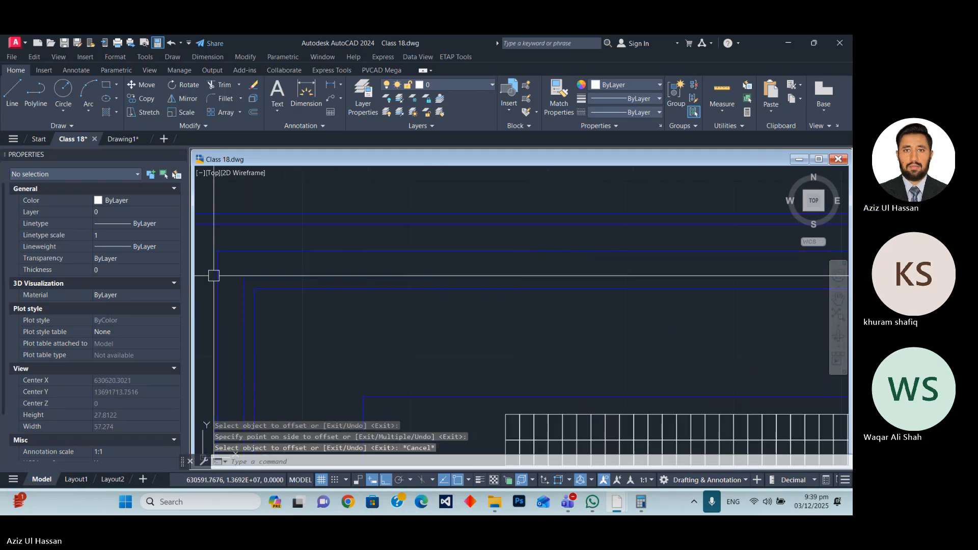
{"action": "scroll", "coordinate": [336, 282], "scroll_direction": "down", "scroll_amount": 2}
{"action": "scroll", "coordinate": [359, 284], "scroll_direction": "up", "scroll_amount": 2}
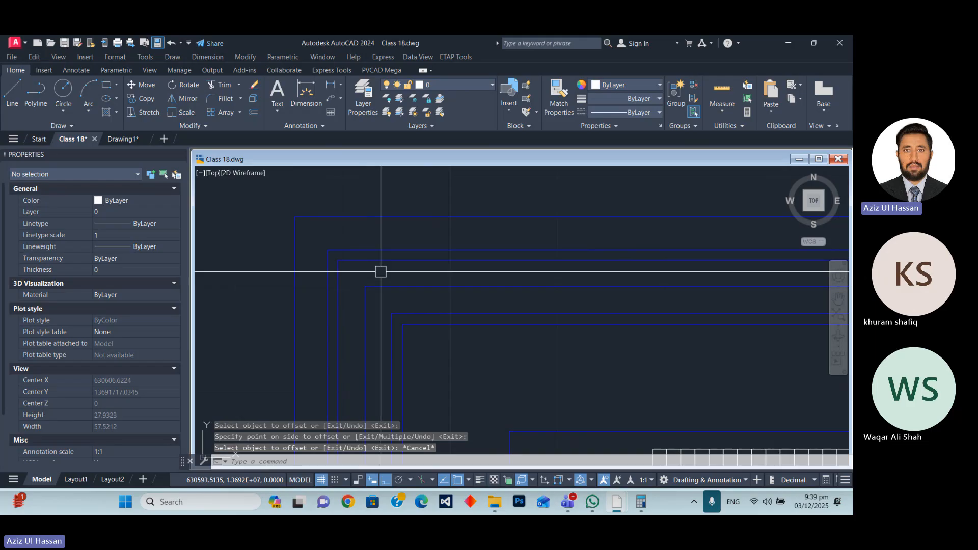
{"action": "scroll", "coordinate": [356, 261], "scroll_direction": "down", "scroll_amount": 3}
{"action": "scroll", "coordinate": [305, 262], "scroll_direction": "up", "scroll_amount": 2}
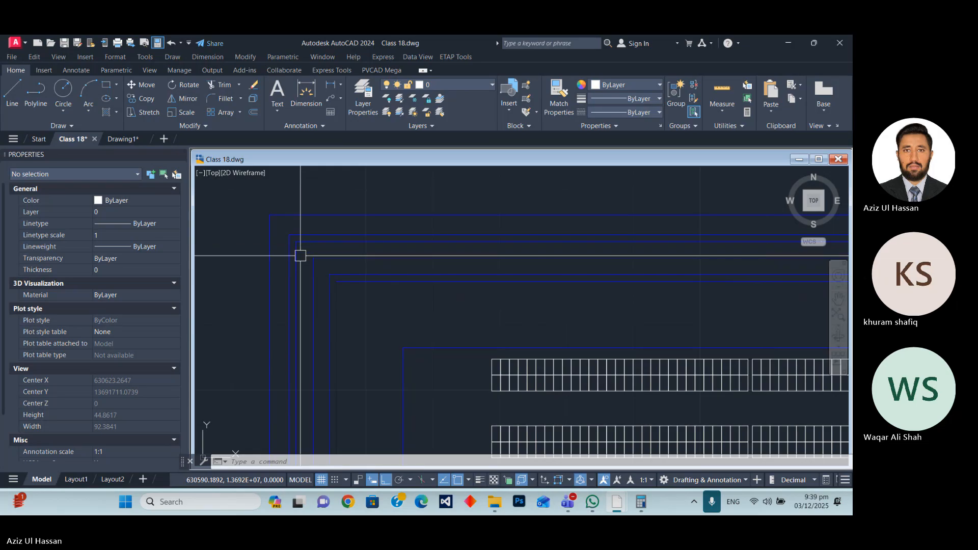
{"action": "scroll", "coordinate": [336, 276], "scroll_direction": "up", "scroll_amount": 2}
{"action": "scroll", "coordinate": [336, 261], "scroll_direction": "down", "scroll_amount": 2}
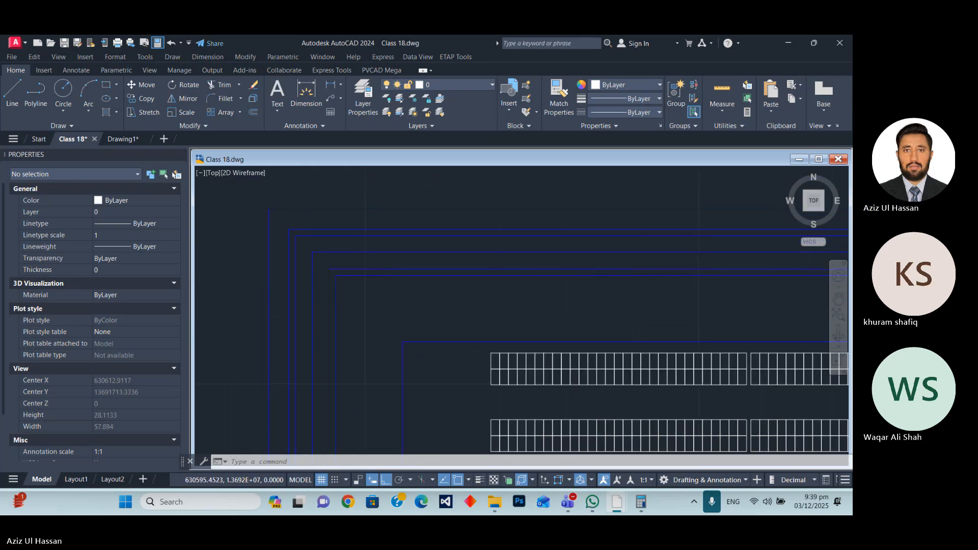
{"action": "scroll", "coordinate": [713, 316], "scroll_direction": "down", "scroll_amount": 3}
{"action": "scroll", "coordinate": [494, 301], "scroll_direction": "up", "scroll_amount": 5}
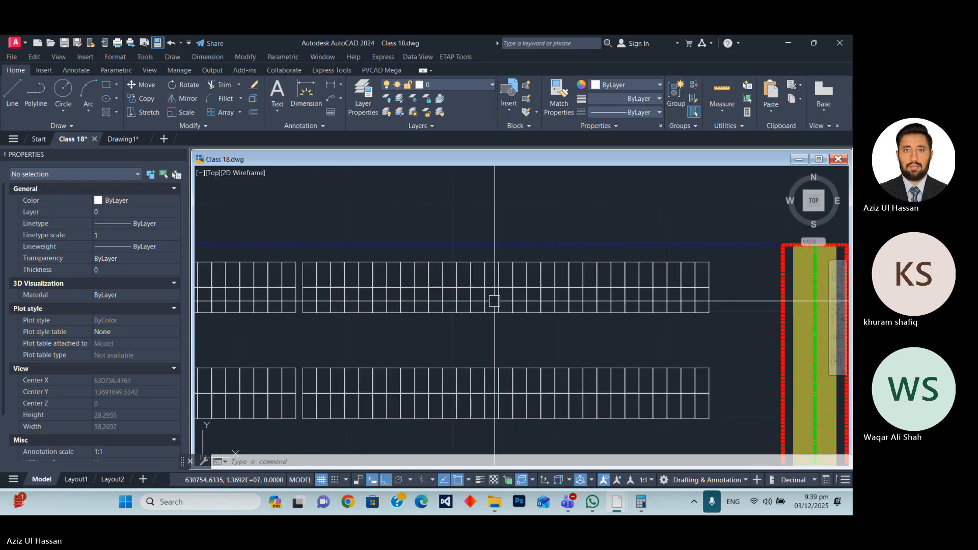
{"action": "scroll", "coordinate": [529, 298], "scroll_direction": "down", "scroll_amount": 3}
{"action": "scroll", "coordinate": [299, 270], "scroll_direction": "up", "scroll_amount": 3}
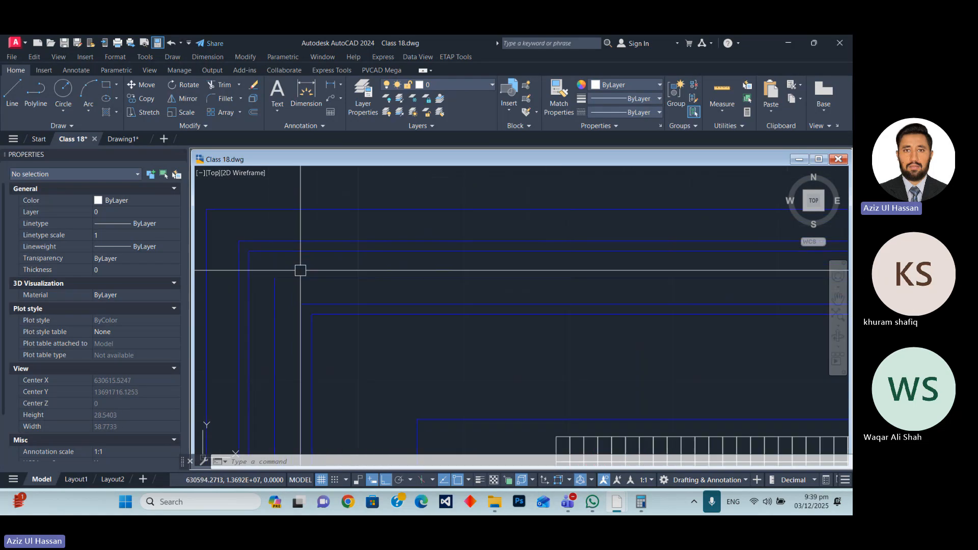
{"action": "left_click", "coordinate": [282, 251]}
{"action": "scroll", "coordinate": [280, 245], "scroll_direction": "down", "scroll_amount": 1}
{"action": "scroll", "coordinate": [282, 260], "scroll_direction": "up", "scroll_amount": 1}
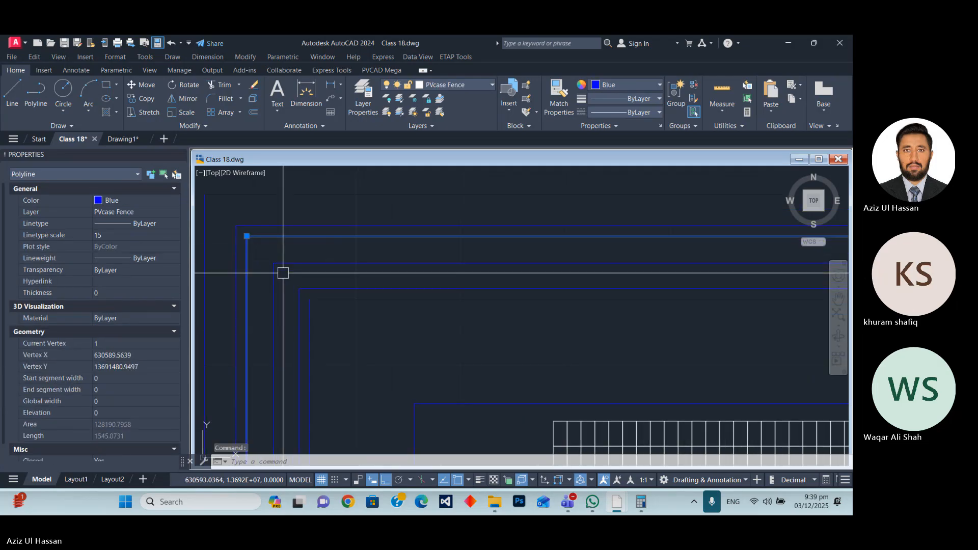
{"action": "left_click", "coordinate": [300, 289]}
{"action": "key", "text": "Escape"}
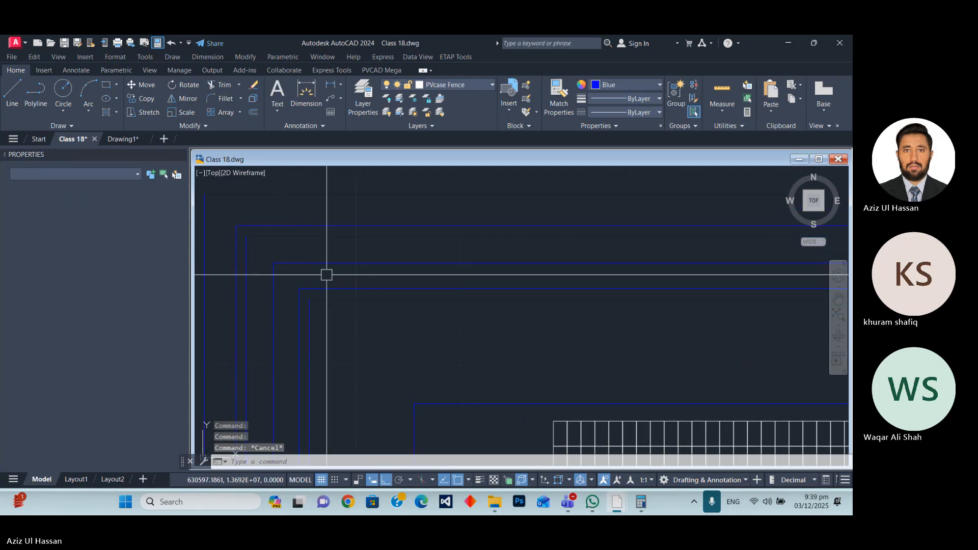
Hatch the outer half of the perimeter road, between its outer edge and centreline, with the SOLID pattern.
{"action": "type", "text": "h"}
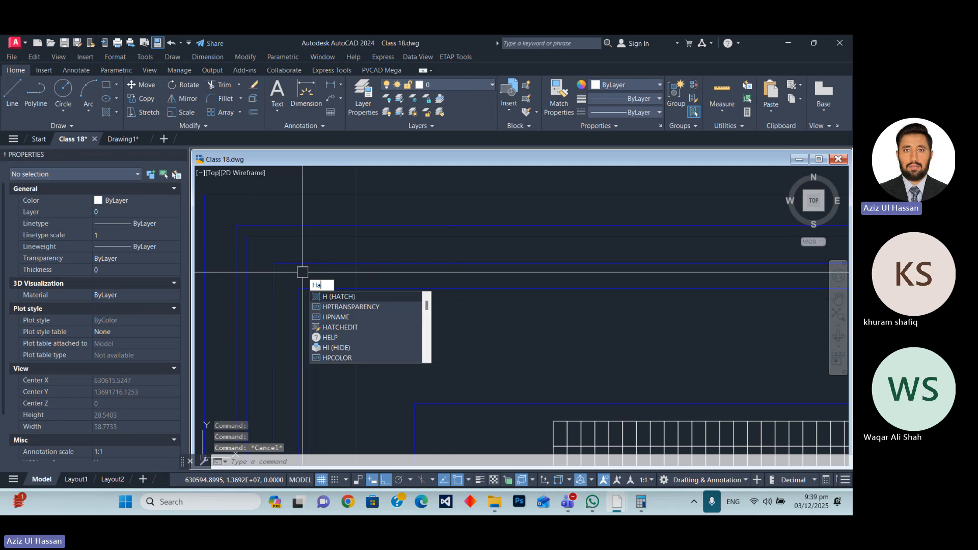
{"action": "type", "text": "a"}
{"action": "key", "text": "Return"}
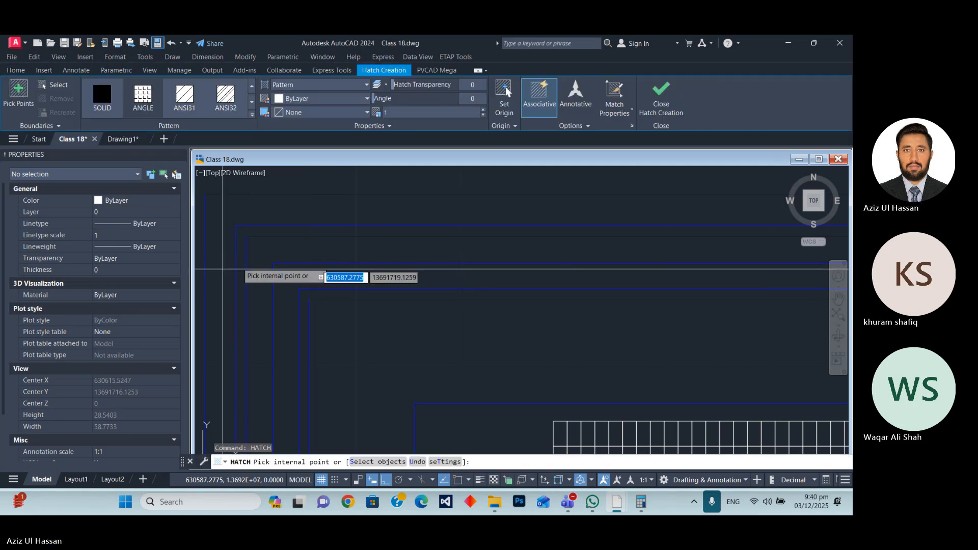
{"action": "left_click", "coordinate": [291, 275]}
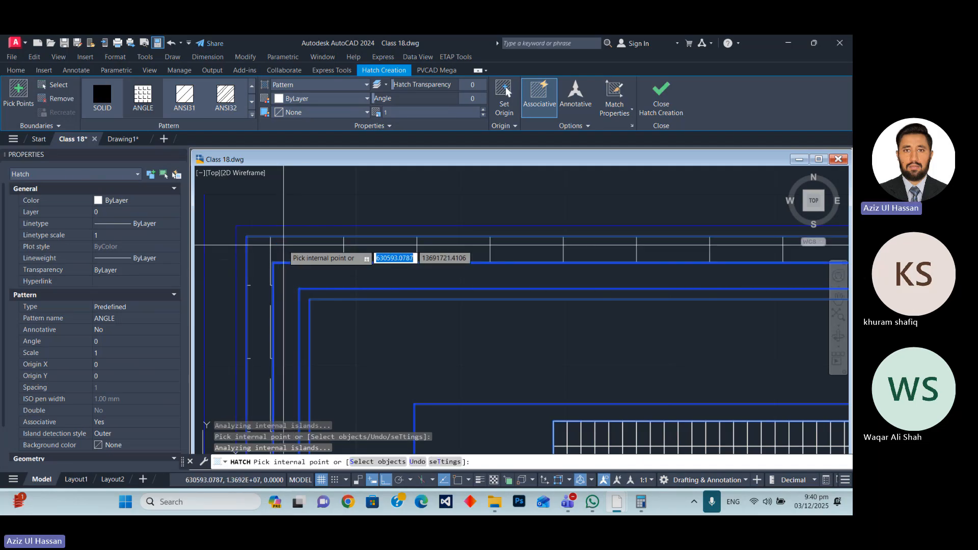
{"action": "scroll", "coordinate": [368, 255], "scroll_direction": "down", "scroll_amount": 3}
{"action": "key", "text": "Escape"}
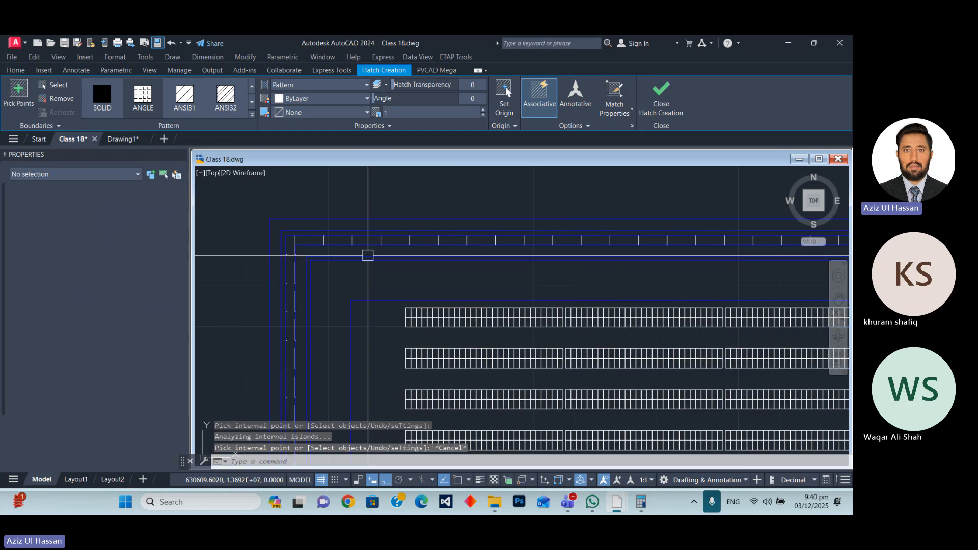
{"action": "scroll", "coordinate": [305, 247], "scroll_direction": "up", "scroll_amount": 4}
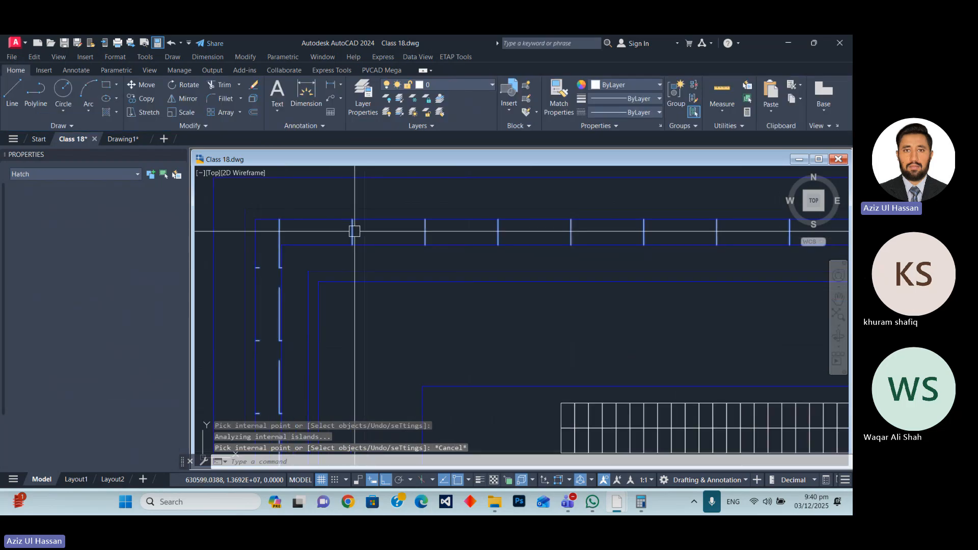
{"action": "left_click", "coordinate": [101, 96]}
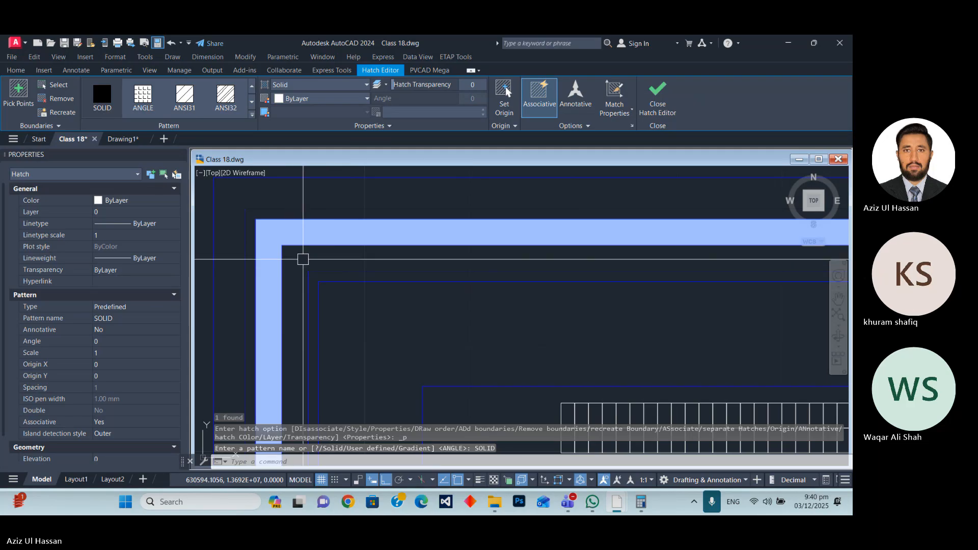
Hatch the inner half of the perimeter road, between its centreline and inner edge, with the SOLID pattern.
{"action": "type", "text": "ha"}
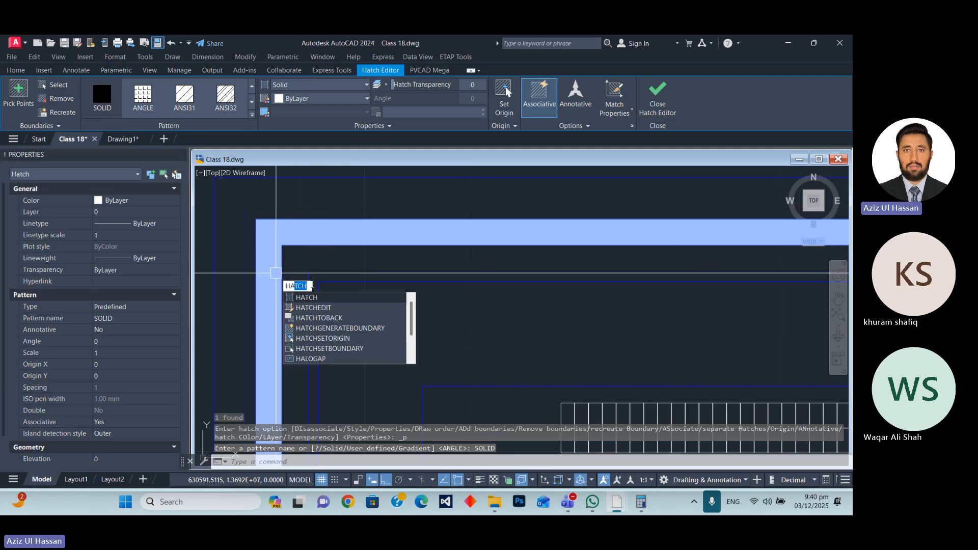
{"action": "key", "text": "Return"}
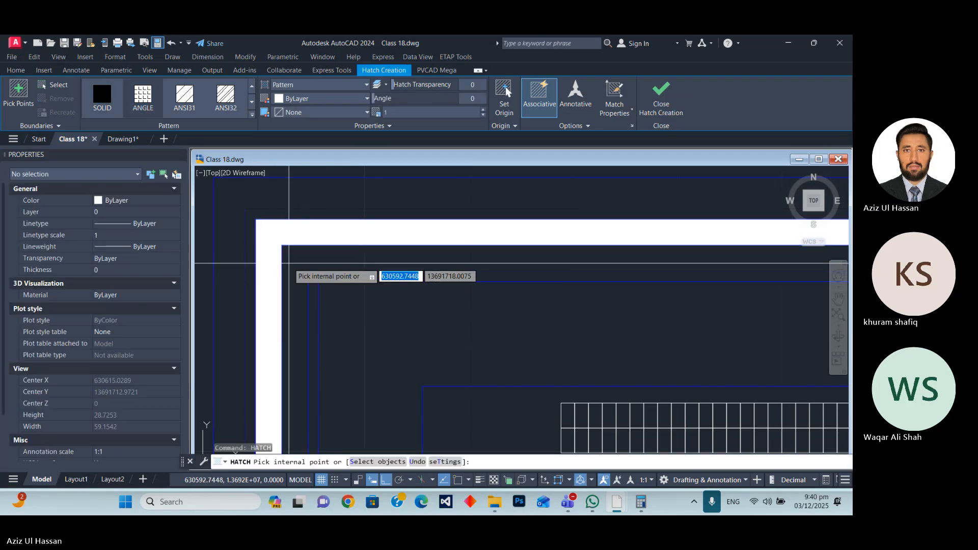
{"action": "left_click", "coordinate": [300, 262]}
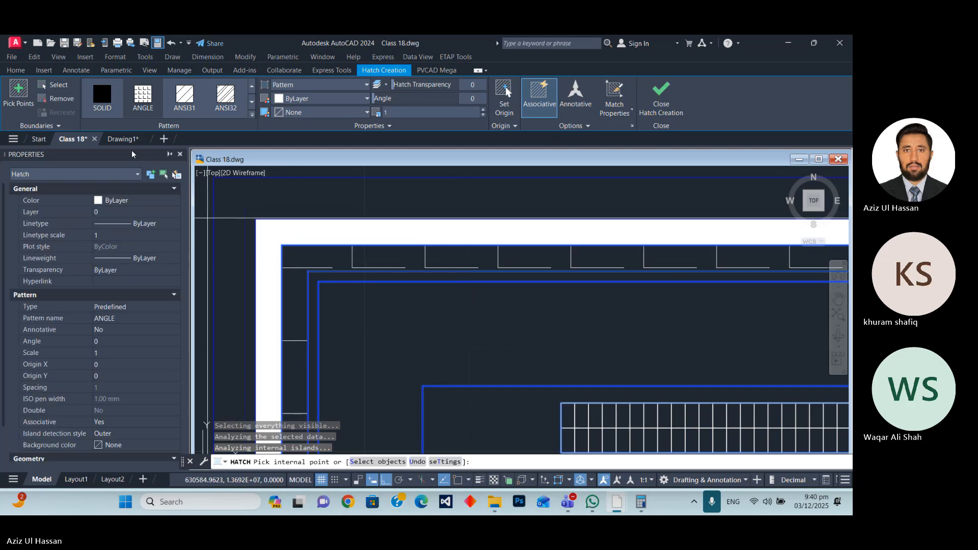
{"action": "left_click", "coordinate": [103, 97]}
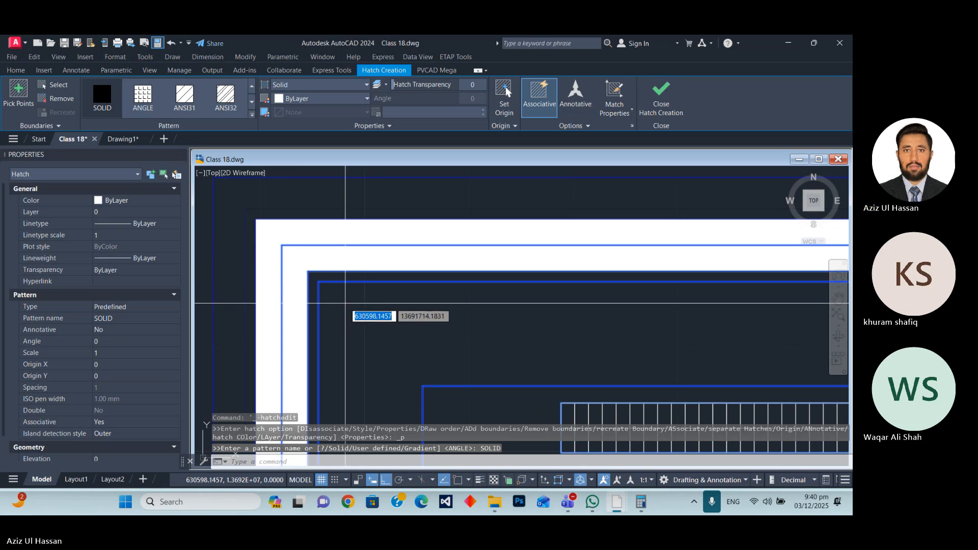
{"action": "key", "text": "Return"}
{"action": "key", "text": "Escape"}
Select both solid hatches and the five perimeter road polylines and assign them to the ROAD layer.
{"action": "scroll", "coordinate": [340, 279], "scroll_direction": "down", "scroll_amount": 2}
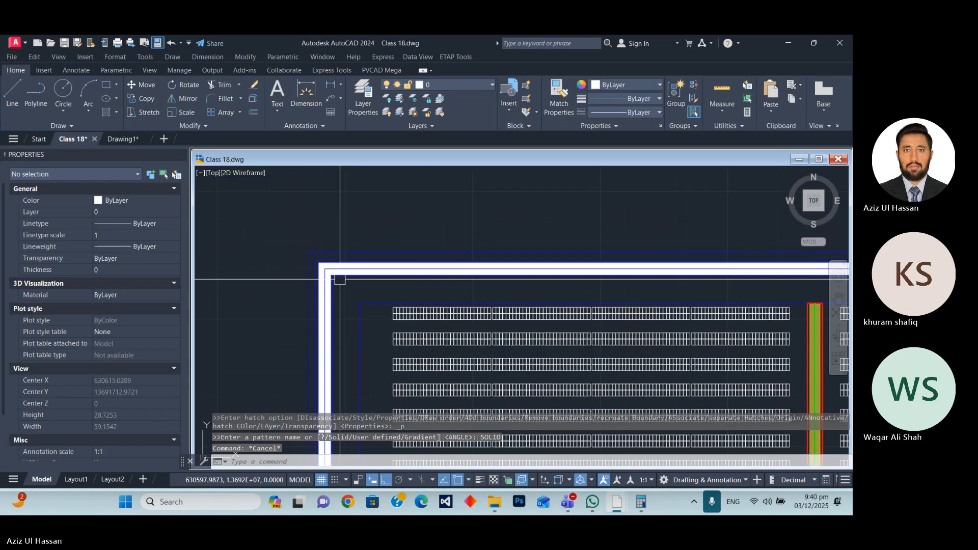
{"action": "left_click", "coordinate": [336, 278]}
{"action": "scroll", "coordinate": [324, 277], "scroll_direction": "up", "scroll_amount": 5}
{"action": "left_click", "coordinate": [340, 280]}
{"action": "left_click", "coordinate": [349, 281]}
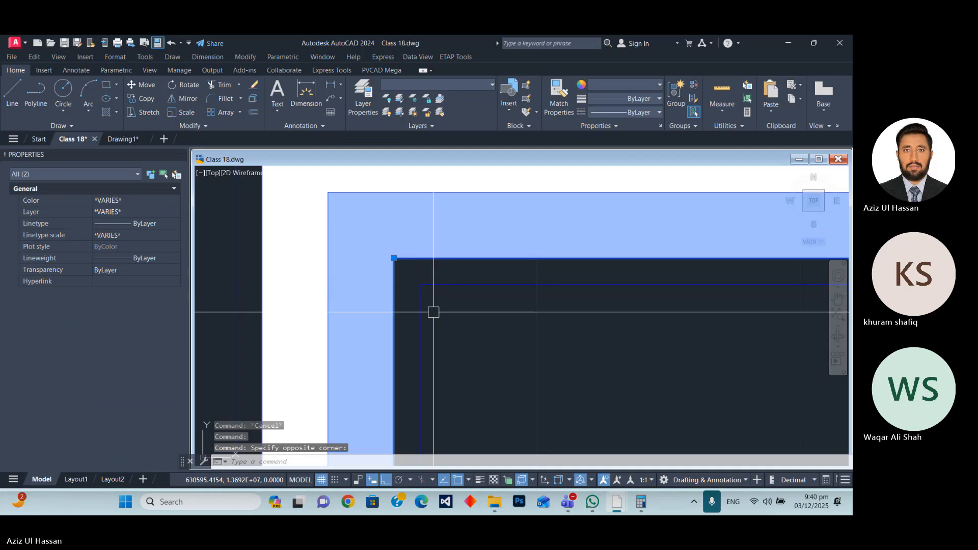
{"action": "left_click", "coordinate": [448, 328]}
{"action": "left_click", "coordinate": [229, 280]}
{"action": "scroll", "coordinate": [246, 260], "scroll_direction": "down", "scroll_amount": 3}
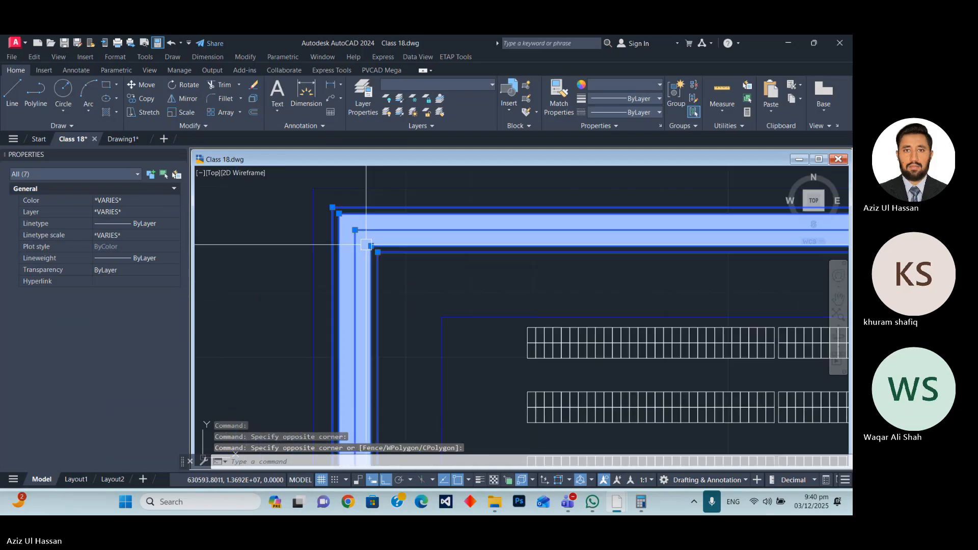
{"action": "scroll", "coordinate": [365, 245], "scroll_direction": "down", "scroll_amount": 2}
{"action": "left_click", "coordinate": [445, 85]}
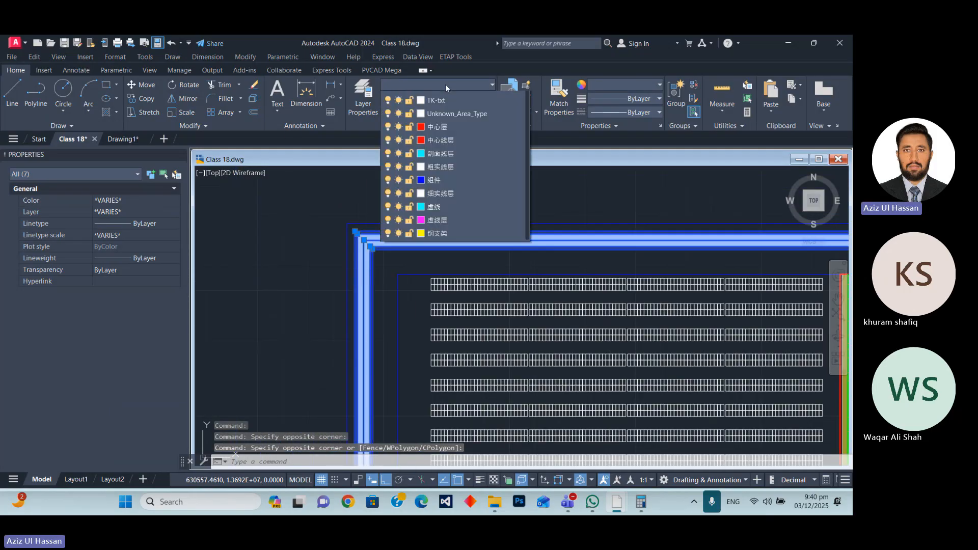
{"action": "left_click", "coordinate": [436, 284]}
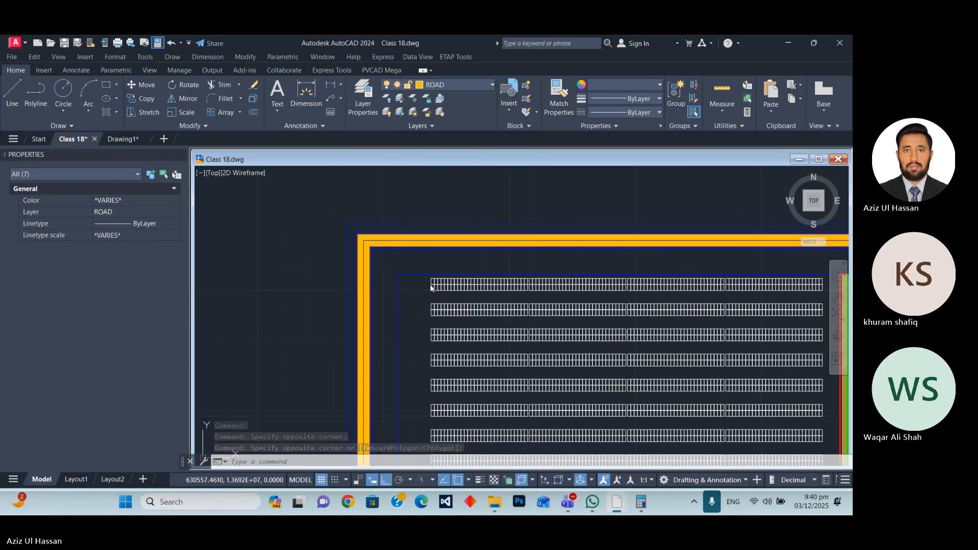
{"action": "scroll", "coordinate": [430, 270], "scroll_direction": "up", "scroll_amount": 5}
{"action": "key", "text": "Escape"}
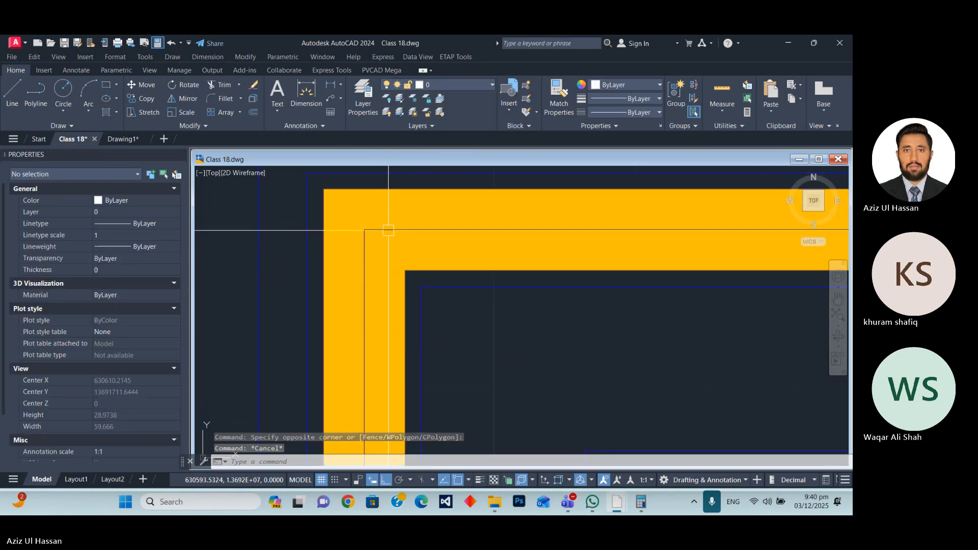
Match the properties of the lane's red DASH border to the outermost and innermost polylines of the perimeter road.
{"action": "scroll", "coordinate": [358, 206], "scroll_direction": "down", "scroll_amount": 15}
{"action": "scroll", "coordinate": [485, 274], "scroll_direction": "up", "scroll_amount": 5}
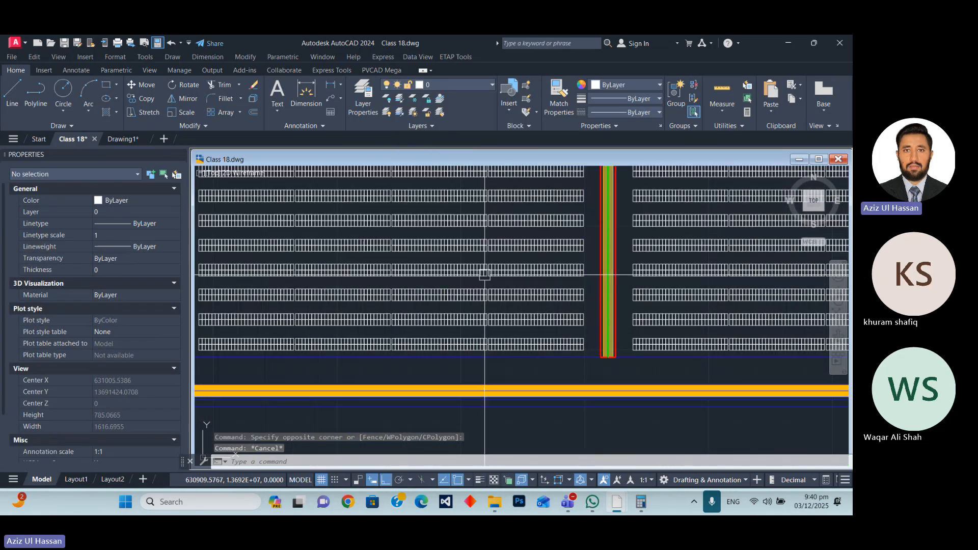
{"action": "scroll", "coordinate": [484, 274], "scroll_direction": "up", "scroll_amount": 5}
{"action": "left_click", "coordinate": [571, 306]}
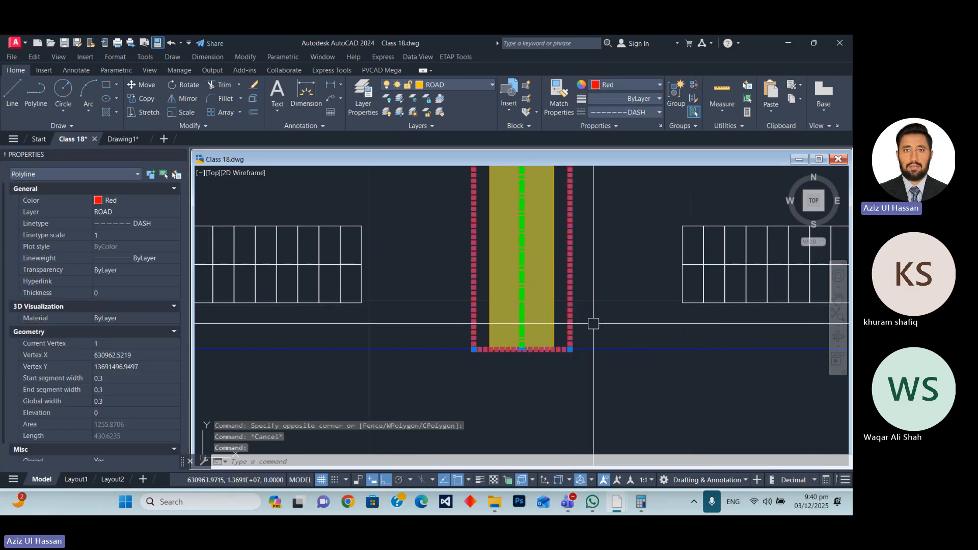
{"action": "type", "text": "MA"}
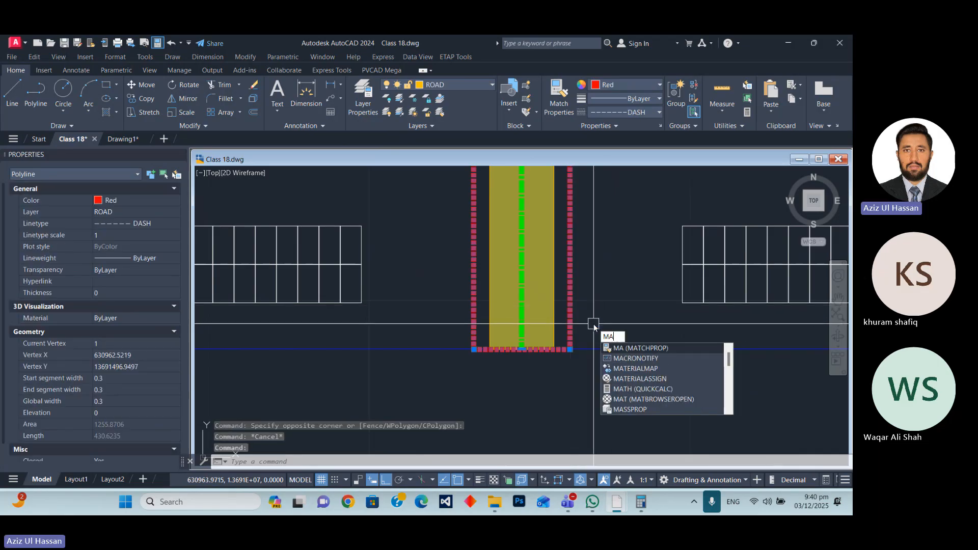
{"action": "key", "text": "Return"}
{"action": "left_click", "coordinate": [511, 288]}
{"action": "scroll", "coordinate": [509, 282], "scroll_direction": "down", "scroll_amount": 4}
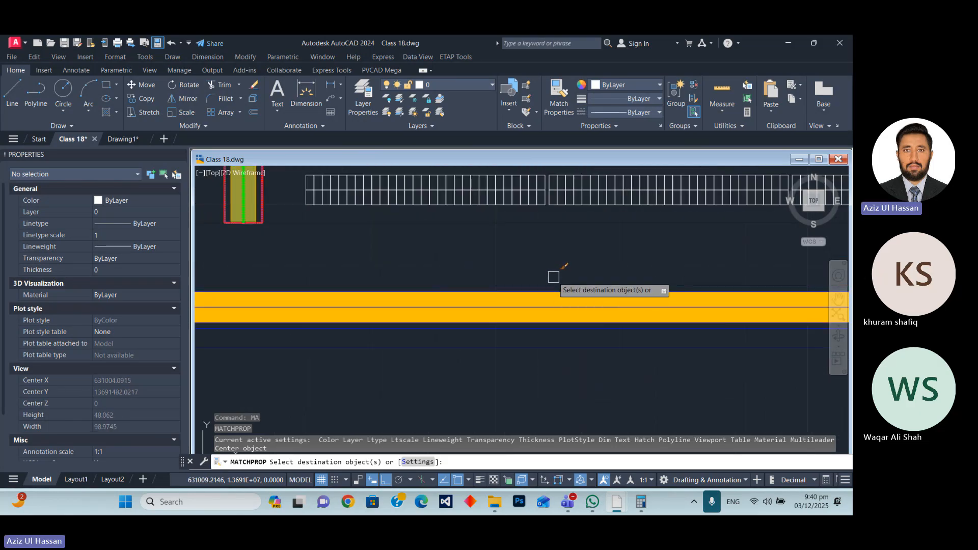
{"action": "scroll", "coordinate": [571, 332], "scroll_direction": "up", "scroll_amount": 4}
{"action": "left_click", "coordinate": [568, 324]}
{"action": "scroll", "coordinate": [476, 287], "scroll_direction": "down", "scroll_amount": 4}
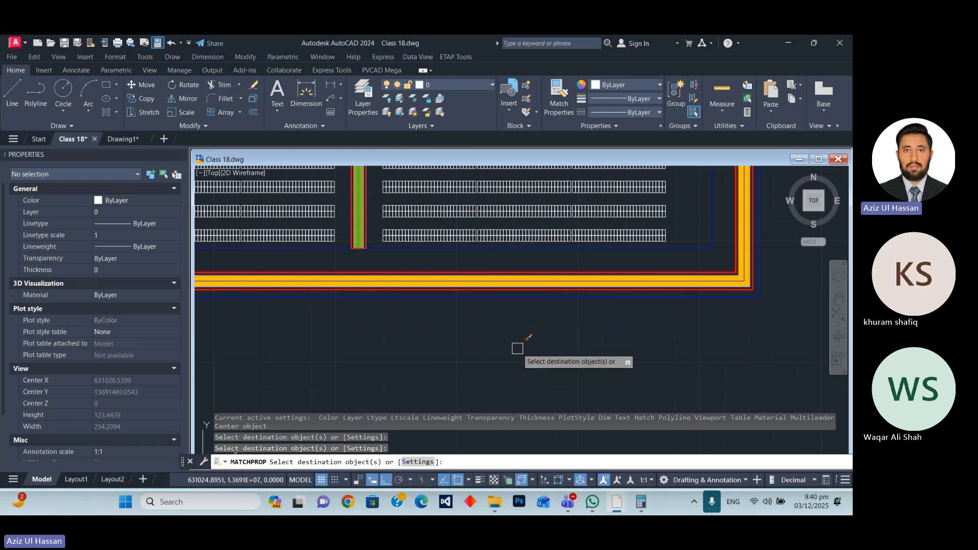
{"action": "key", "text": "Return"}
Match the properties of the lane's green CENTER2 centreline to the perimeter road's centreline.
{"action": "scroll", "coordinate": [367, 248], "scroll_direction": "up", "scroll_amount": 5}
{"action": "left_click", "coordinate": [311, 246]}
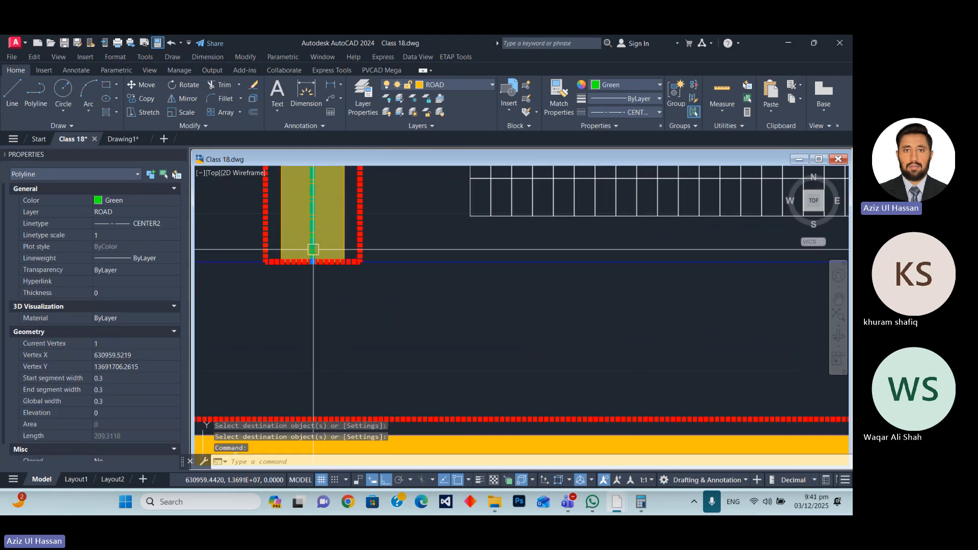
{"action": "type", "text": "MA"}
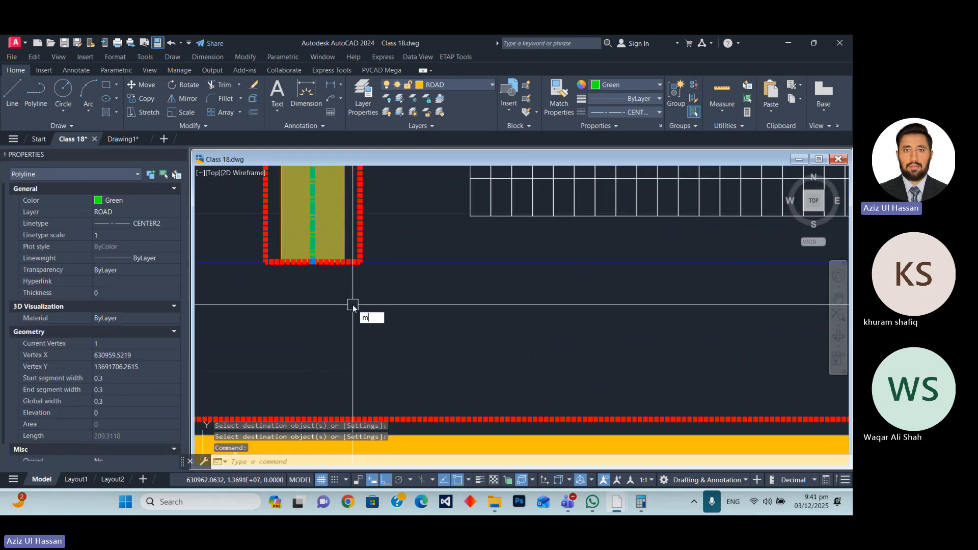
{"action": "key", "text": "Return"}
{"action": "scroll", "coordinate": [497, 286], "scroll_direction": "down", "scroll_amount": 3}
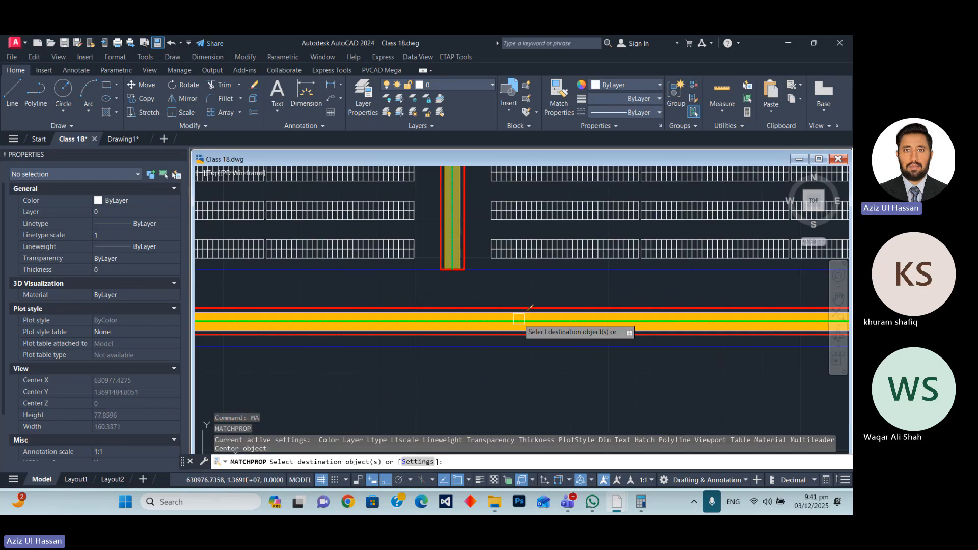
Finish applying the lane's green CENTER2 centreline style to the middle polyline of the perimeter road.
{"action": "scroll", "coordinate": [520, 324], "scroll_direction": "up", "scroll_amount": 2}
{"action": "left_click", "coordinate": [500, 327]}
{"action": "key", "text": "Return"}
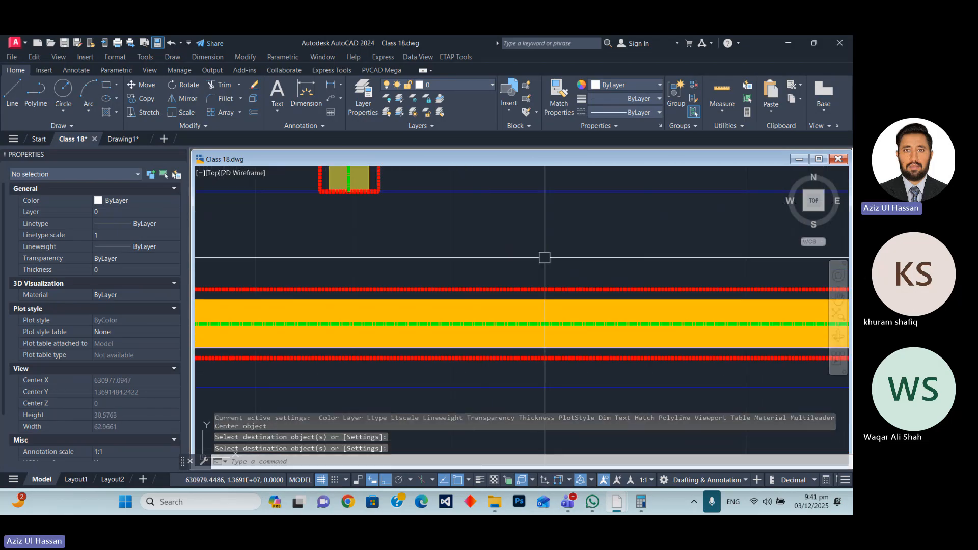
Select both solid hatches of the perimeter road and set their colour to Magenta.
{"action": "scroll", "coordinate": [547, 257], "scroll_direction": "down", "scroll_amount": 5}
{"action": "scroll", "coordinate": [503, 280], "scroll_direction": "up", "scroll_amount": 6}
{"action": "left_click", "coordinate": [472, 246]}
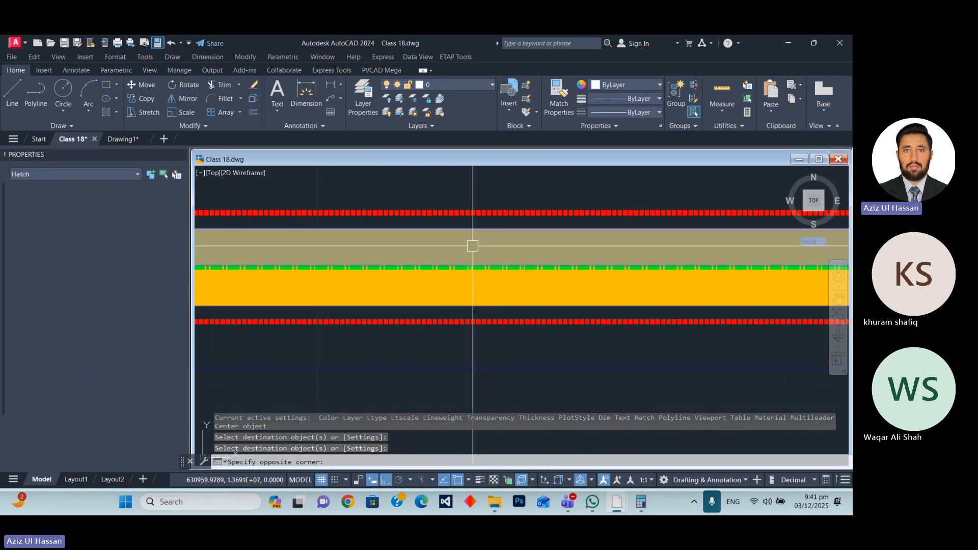
{"action": "left_click", "coordinate": [422, 286]}
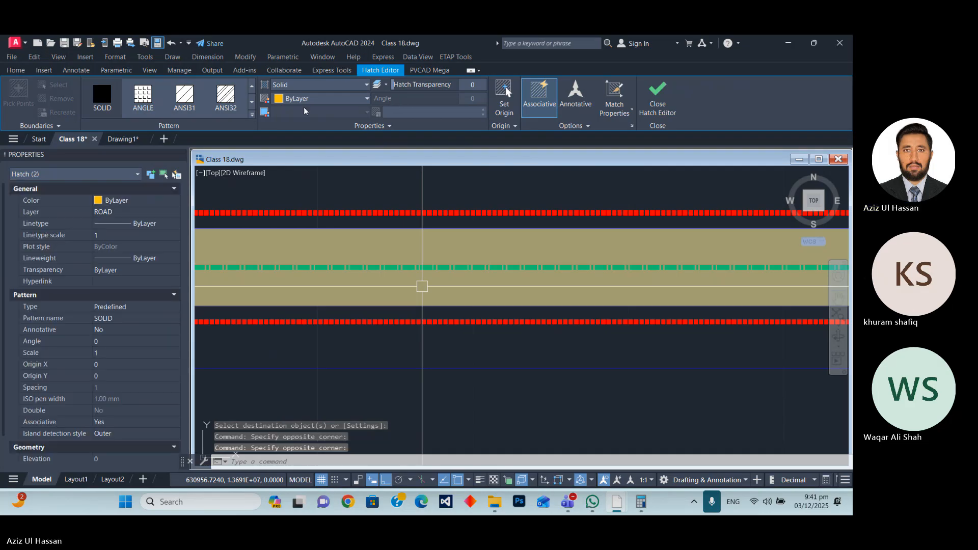
{"action": "left_click", "coordinate": [142, 201]}
{"action": "left_click", "coordinate": [142, 201]}
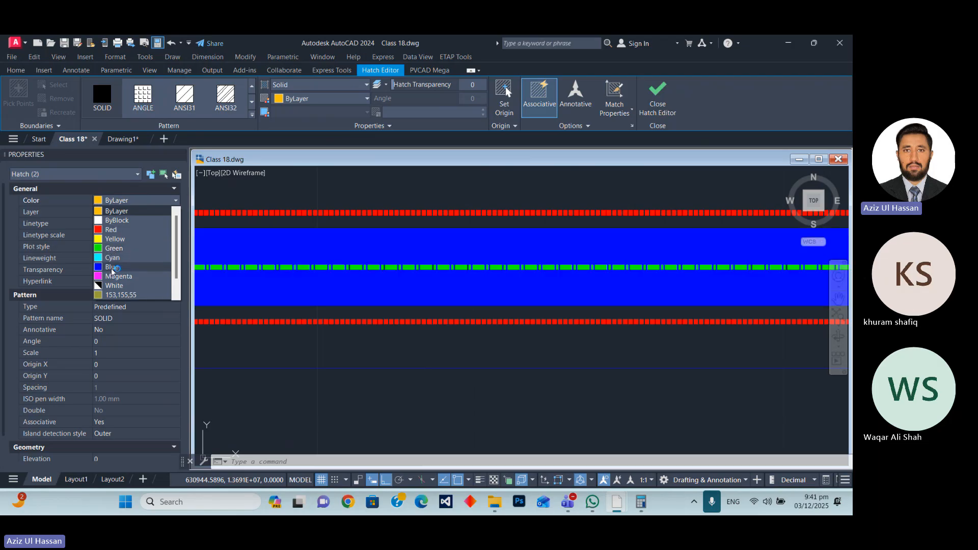
{"action": "left_click", "coordinate": [112, 277]}
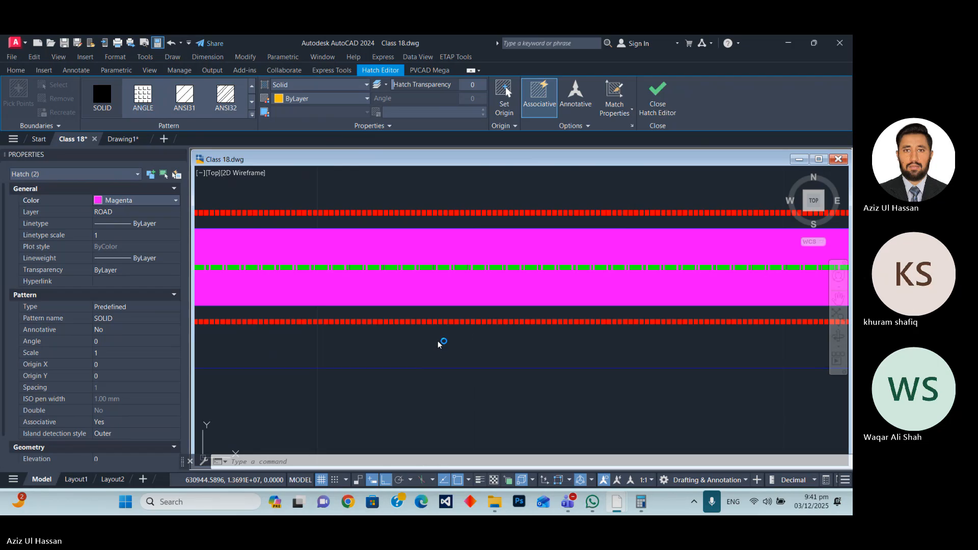
{"action": "key", "text": "Escape"}
Examine the perimeter road around the PV blocks and the gaps between it and both ends of the lanes.
{"action": "scroll", "coordinate": [463, 352], "scroll_direction": "down", "scroll_amount": 2}
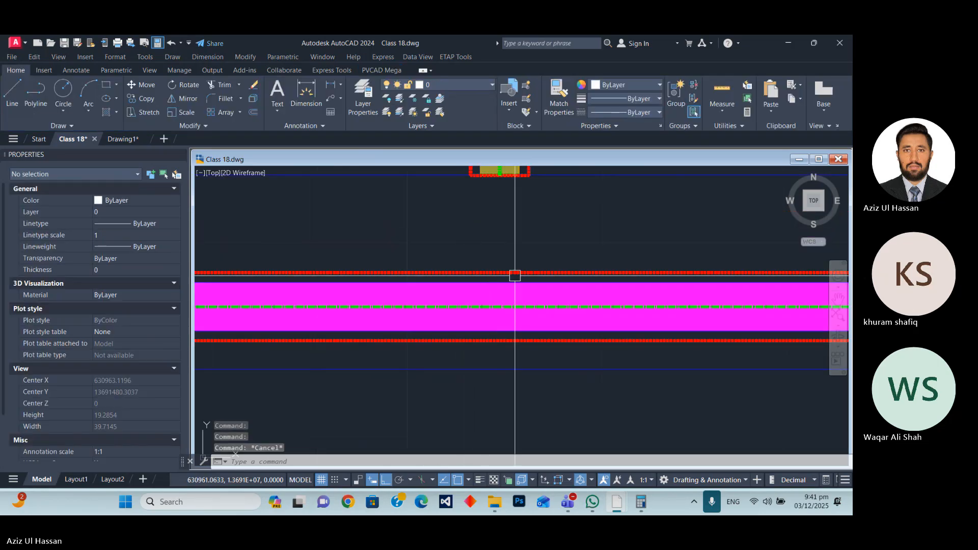
{"action": "scroll", "coordinate": [596, 327], "scroll_direction": "down", "scroll_amount": 15}
{"action": "scroll", "coordinate": [609, 308], "scroll_direction": "up", "scroll_amount": 5}
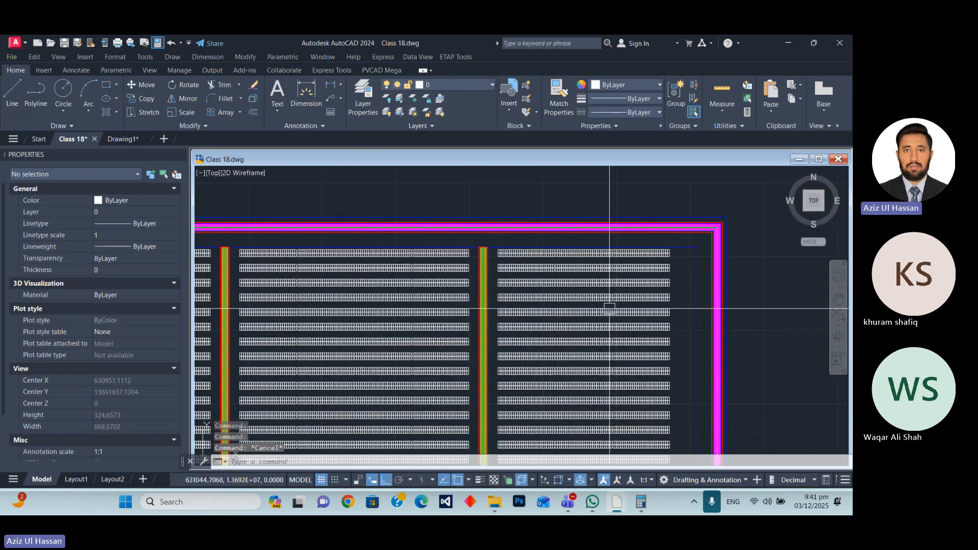
{"action": "scroll", "coordinate": [585, 319], "scroll_direction": "down", "scroll_amount": 4}
{"action": "scroll", "coordinate": [566, 326], "scroll_direction": "up", "scroll_amount": 7}
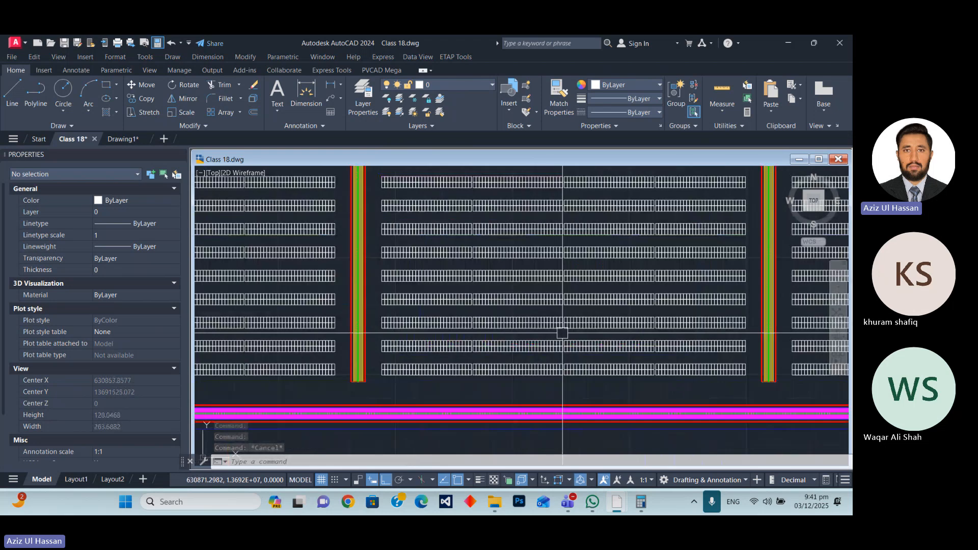
{"action": "scroll", "coordinate": [565, 326], "scroll_direction": "down", "scroll_amount": 5}
{"action": "scroll", "coordinate": [640, 360], "scroll_direction": "up", "scroll_amount": 4}
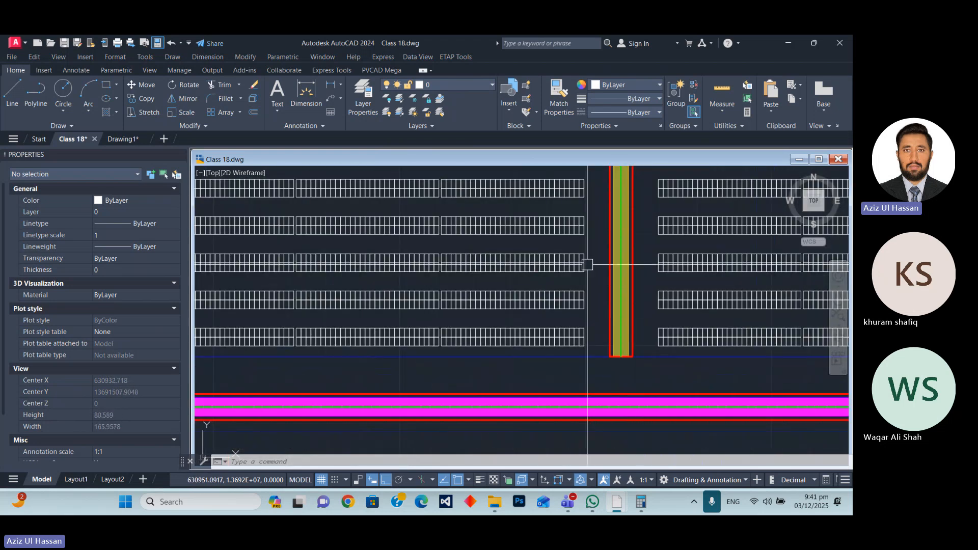
{"action": "scroll", "coordinate": [596, 275], "scroll_direction": "down", "scroll_amount": 2}
{"action": "scroll", "coordinate": [603, 284], "scroll_direction": "up", "scroll_amount": 7}
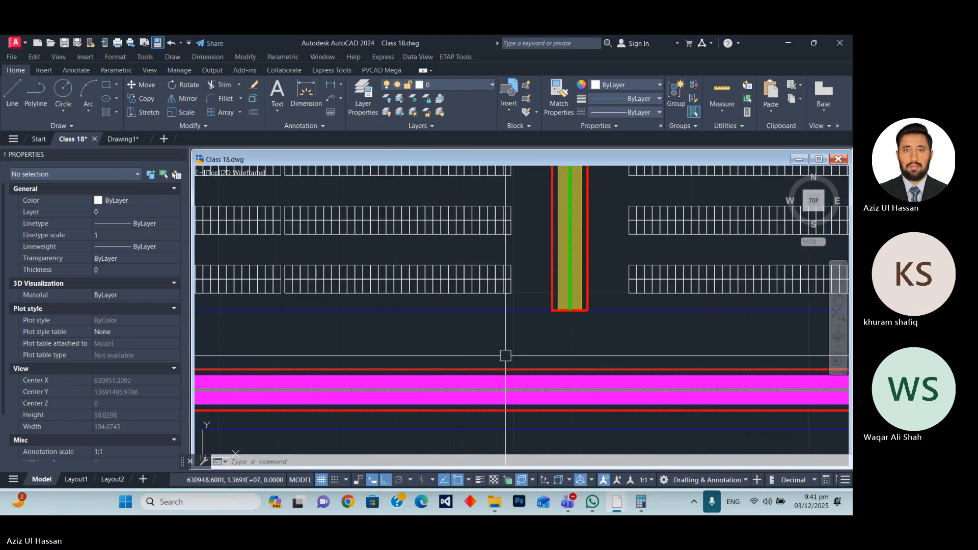
{"action": "scroll", "coordinate": [576, 306], "scroll_direction": "down", "scroll_amount": 5}
{"action": "scroll", "coordinate": [535, 299], "scroll_direction": "up", "scroll_amount": 6}
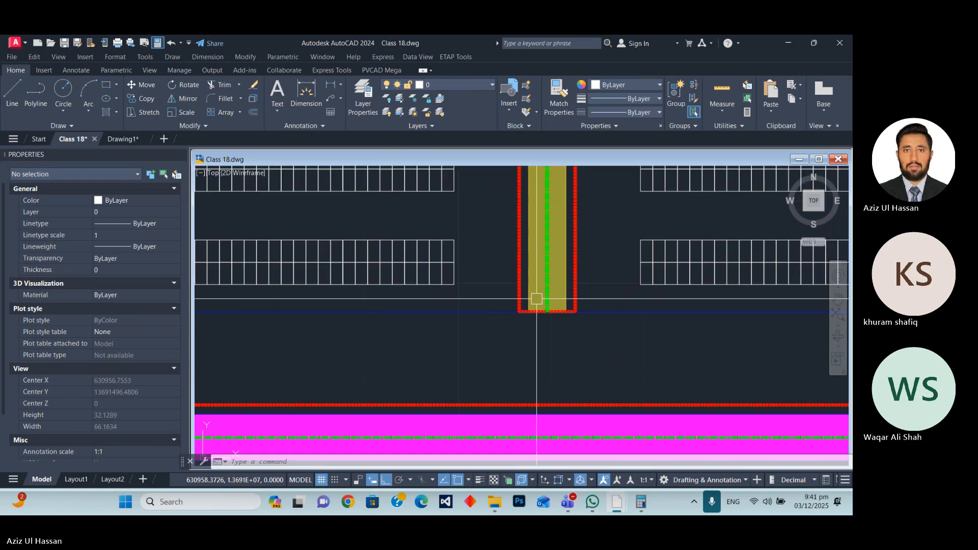
{"action": "scroll", "coordinate": [540, 296], "scroll_direction": "down", "scroll_amount": 4}
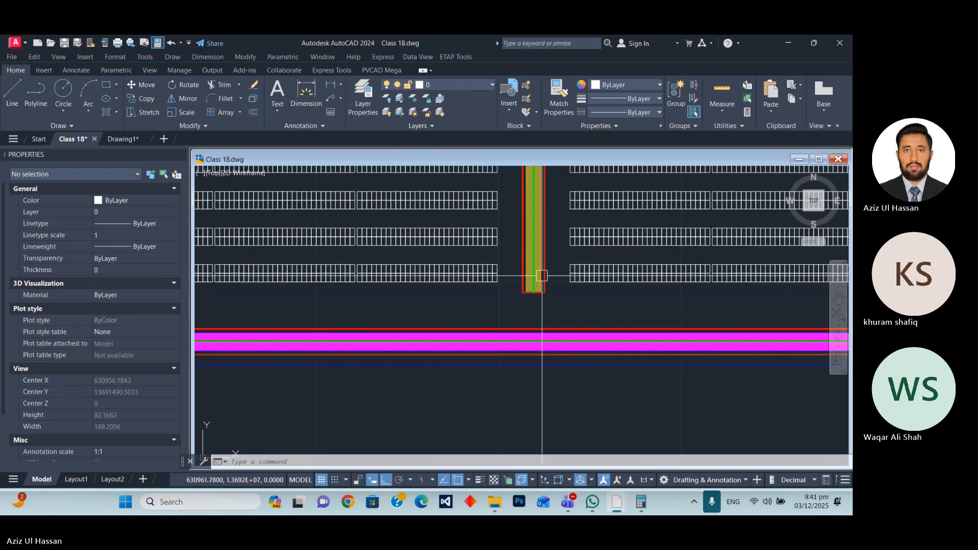
{"action": "scroll", "coordinate": [506, 315], "scroll_direction": "up", "scroll_amount": 4}
{"action": "scroll", "coordinate": [506, 316], "scroll_direction": "down", "scroll_amount": 5}
{"action": "scroll", "coordinate": [520, 334], "scroll_direction": "down", "scroll_amount": 7}
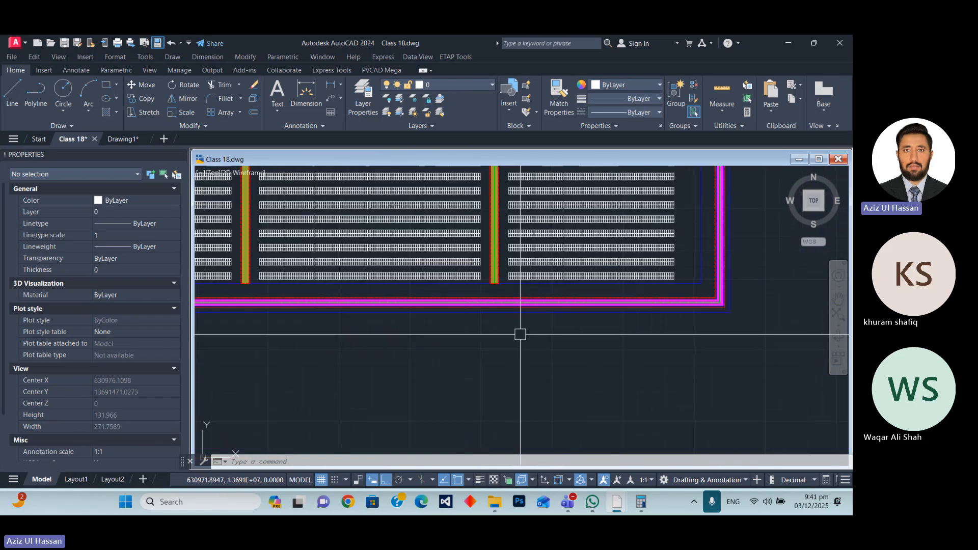
{"action": "scroll", "coordinate": [527, 311], "scroll_direction": "up", "scroll_amount": 4}
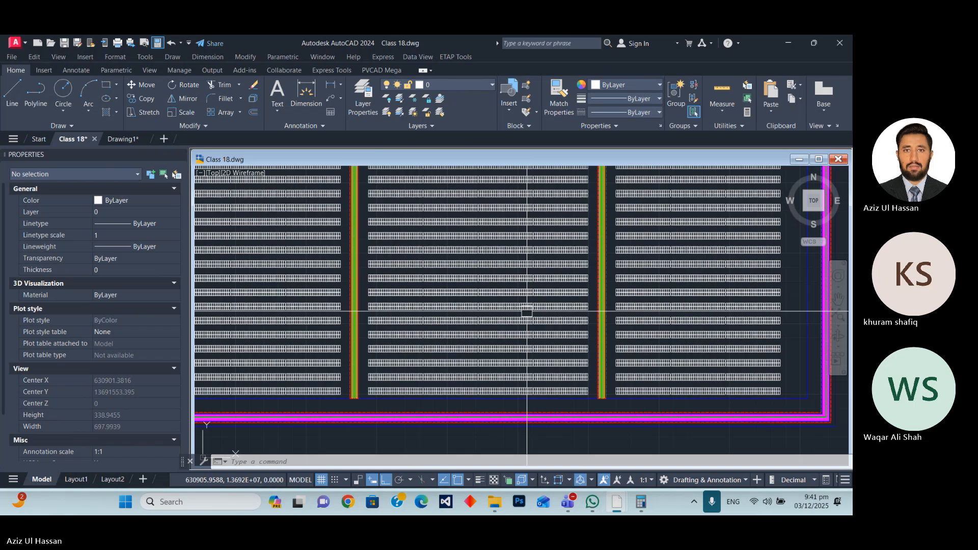
{"action": "scroll", "coordinate": [527, 311], "scroll_direction": "up", "scroll_amount": 6}
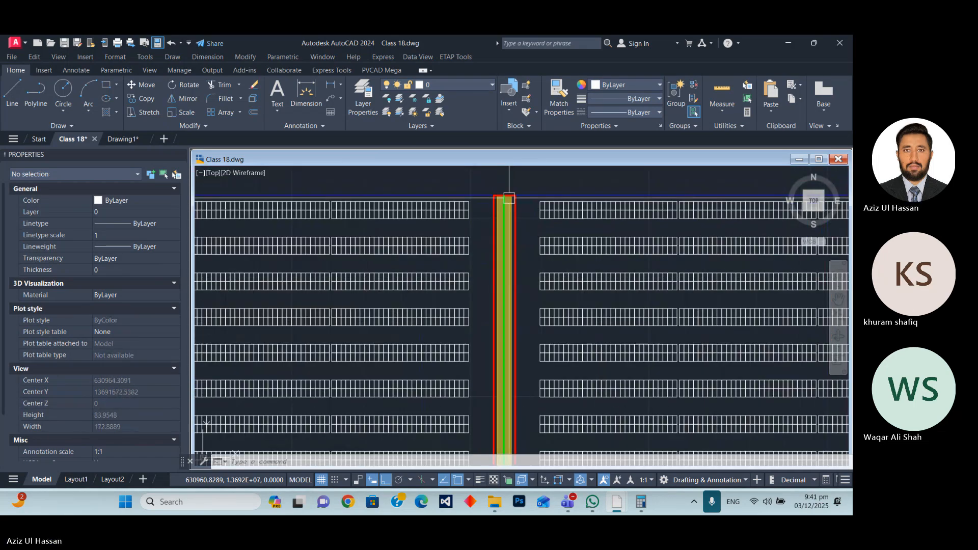
{"action": "scroll", "coordinate": [528, 324], "scroll_direction": "up", "scroll_amount": 4}
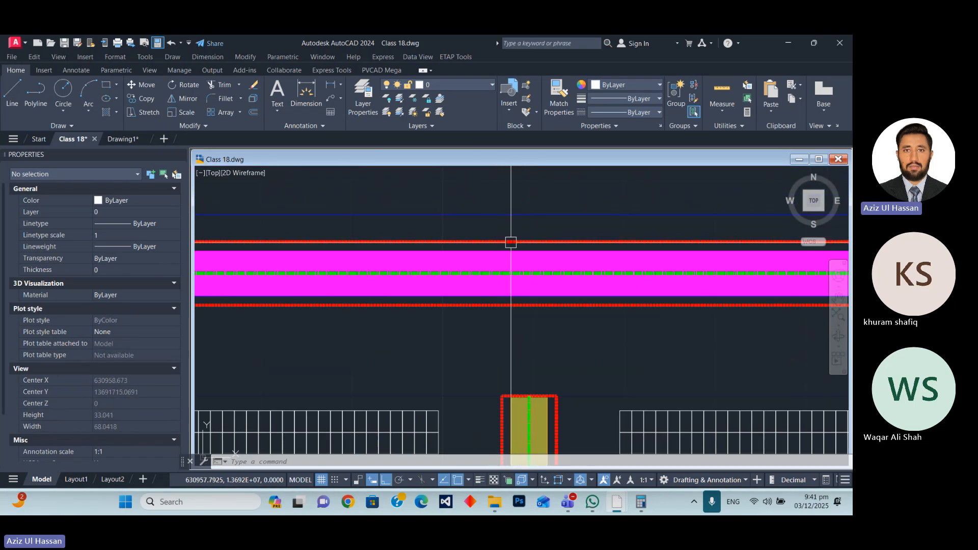
{"action": "scroll", "coordinate": [511, 230], "scroll_direction": "down", "scroll_amount": 8}
{"action": "scroll", "coordinate": [522, 236], "scroll_direction": "down", "scroll_amount": 2}
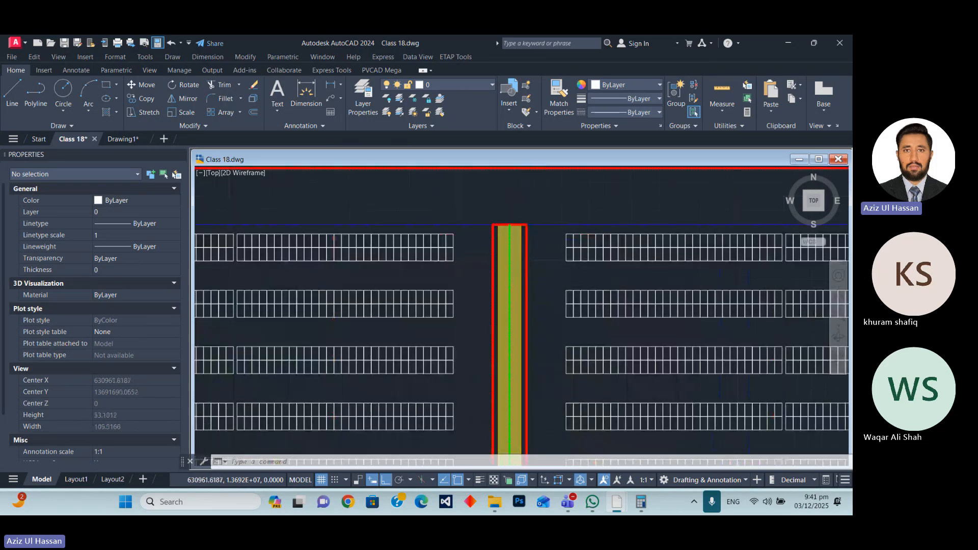
{"action": "scroll", "coordinate": [533, 202], "scroll_direction": "up", "scroll_amount": 14}
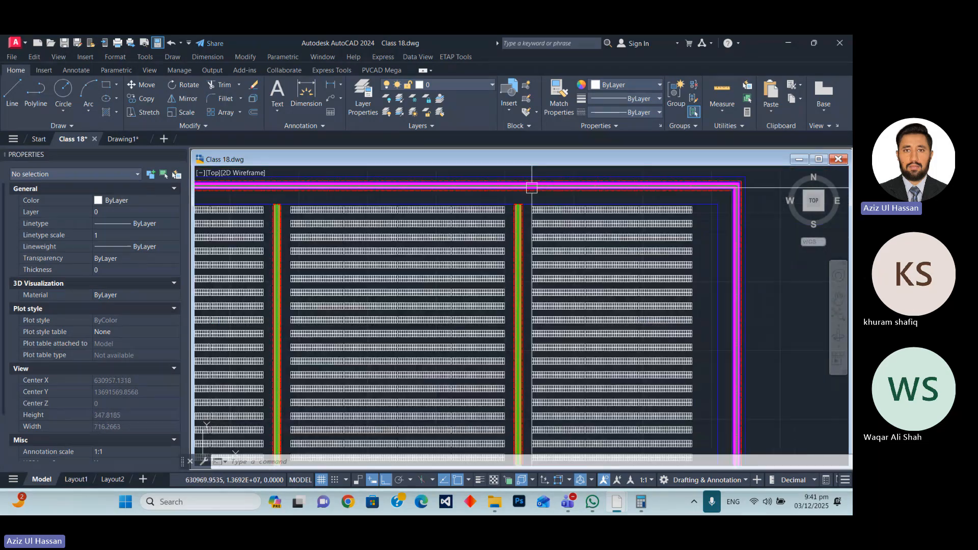
{"action": "scroll", "coordinate": [456, 377], "scroll_direction": "down", "scroll_amount": 4}
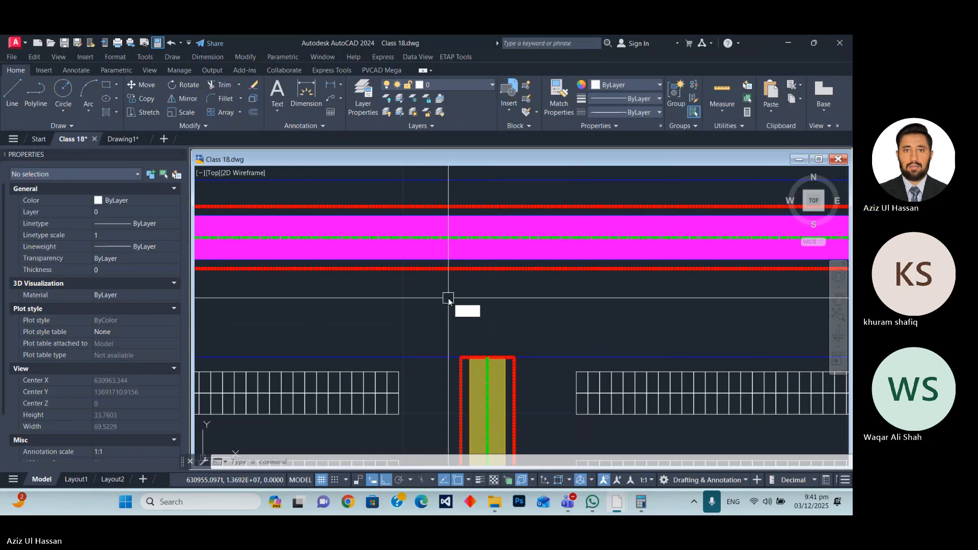
{"action": "key", "text": "Return"}
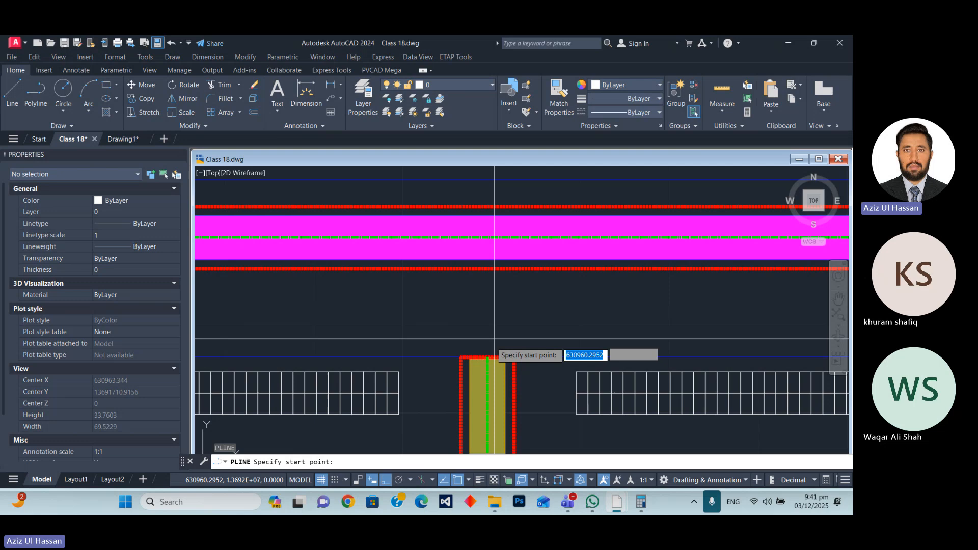
{"action": "left_click", "coordinate": [460, 357]}
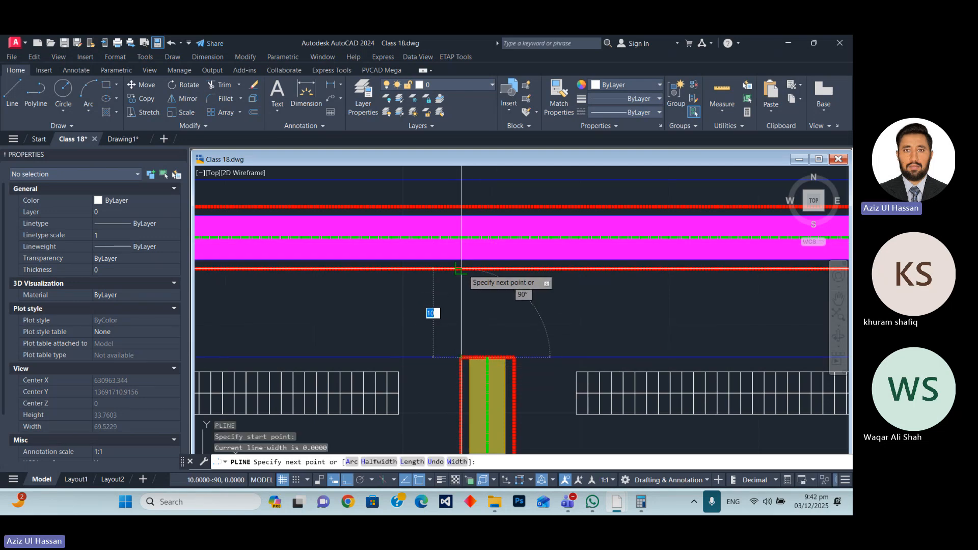
{"action": "left_click", "coordinate": [460, 268]}
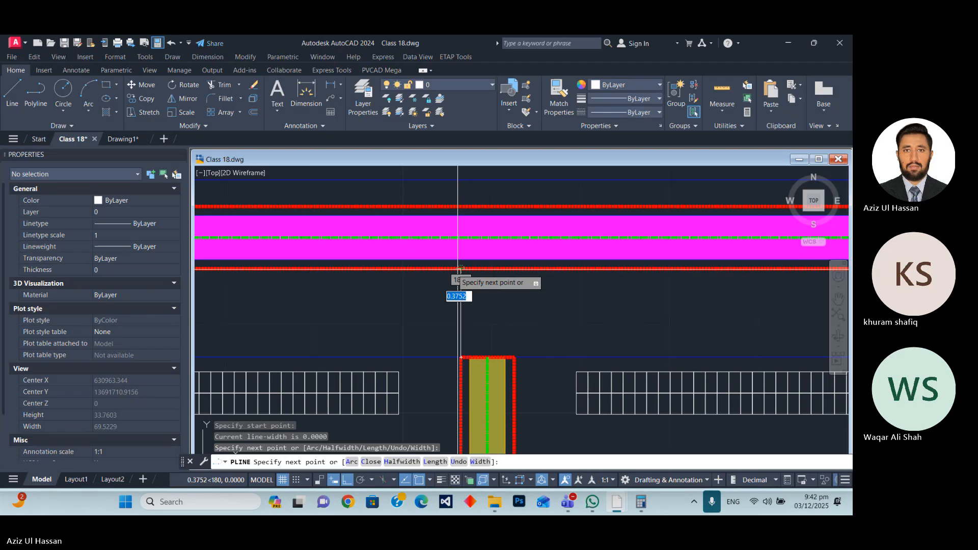
{"action": "scroll", "coordinate": [343, 269], "scroll_direction": "down", "scroll_amount": 2}
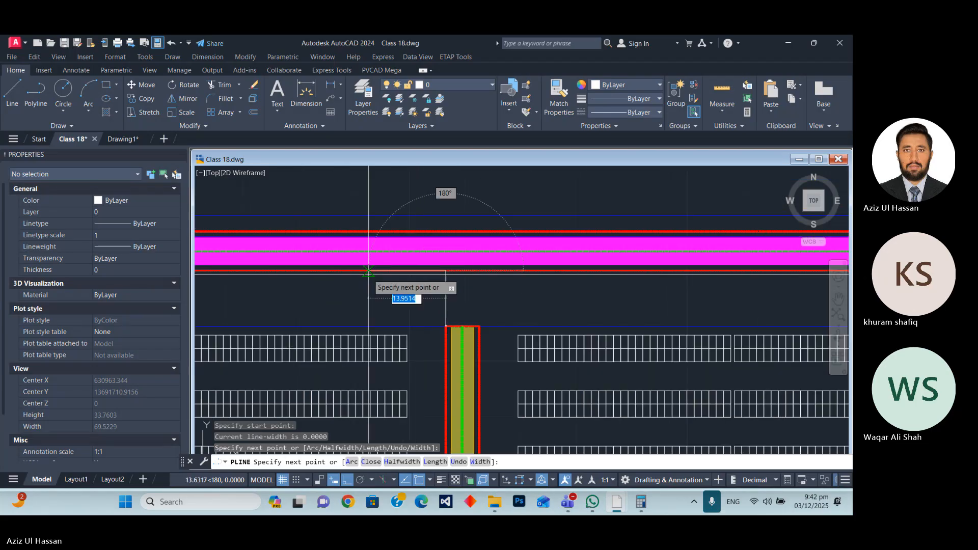
{"action": "left_click", "coordinate": [301, 270]}
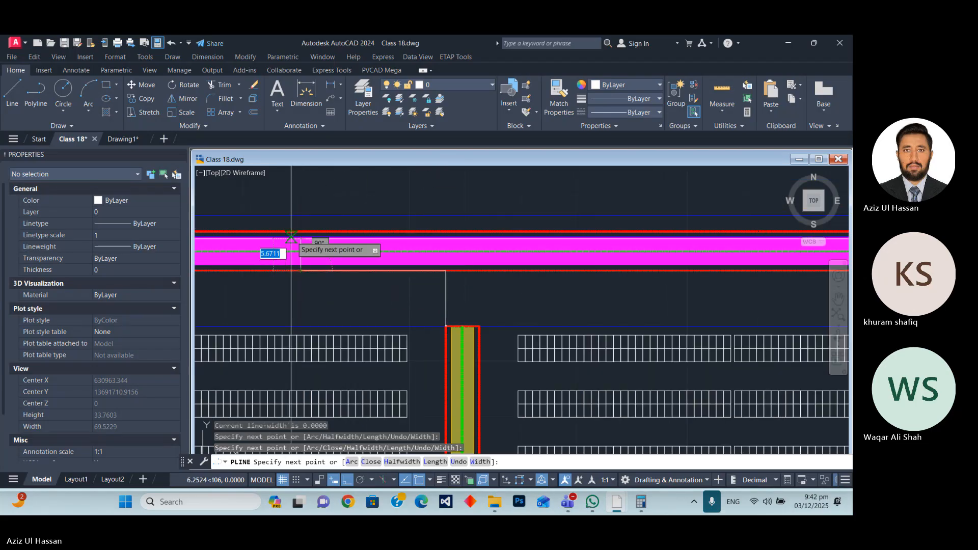
{"action": "type", "text": "7"}
{"action": "key", "text": "Return"}
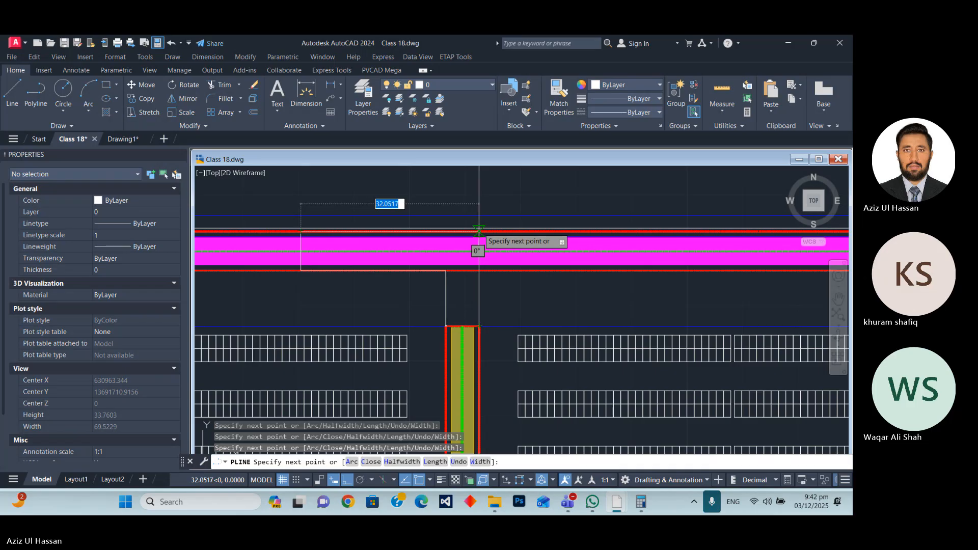
{"action": "key", "text": "Escape"}
{"action": "left_click", "coordinate": [301, 254]}
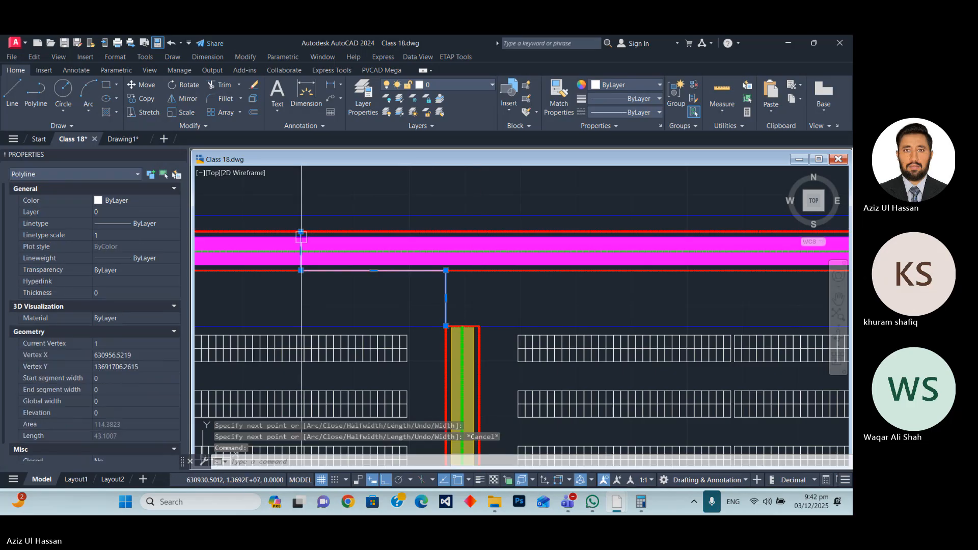
{"action": "type", "text": "E"}
{"action": "key", "text": "Return"}
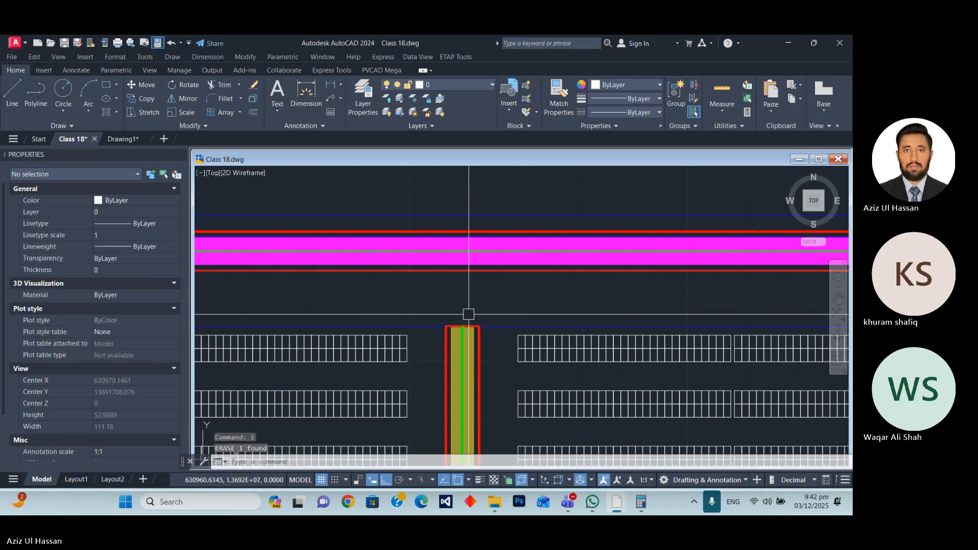
Draw vertical construction lines through the two corners at the lane's upper end, extending across the perimeter road.
{"action": "type", "text": "xl"}
{"action": "key", "text": "Return"}
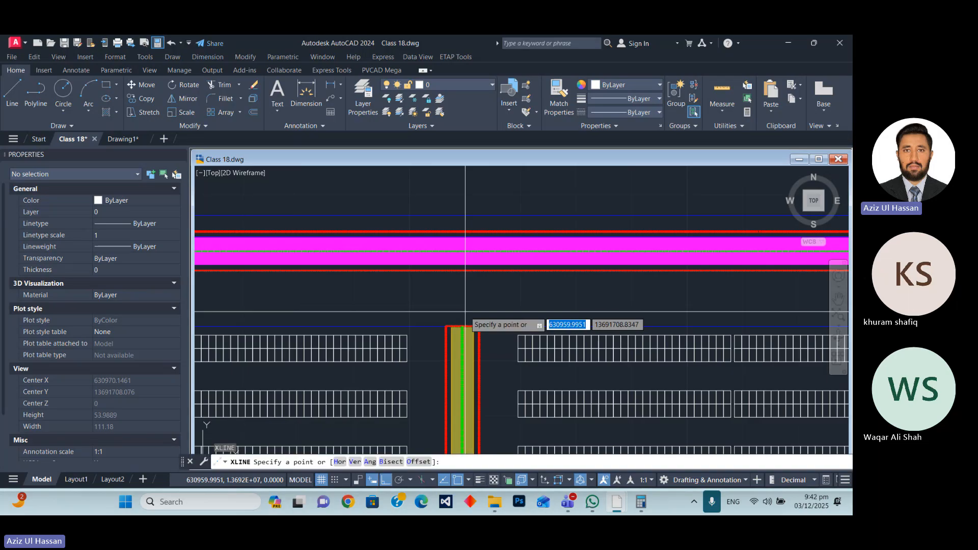
{"action": "type", "text": "v"}
{"action": "key", "text": "Return"}
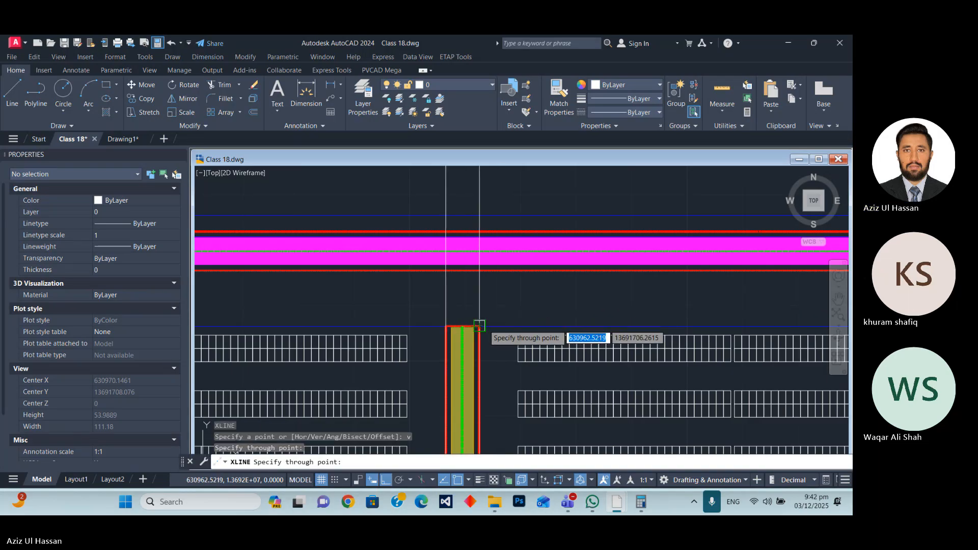
{"action": "left_click", "coordinate": [479, 325]}
{"action": "left_click", "coordinate": [461, 273]}
{"action": "key", "text": "Escape"}
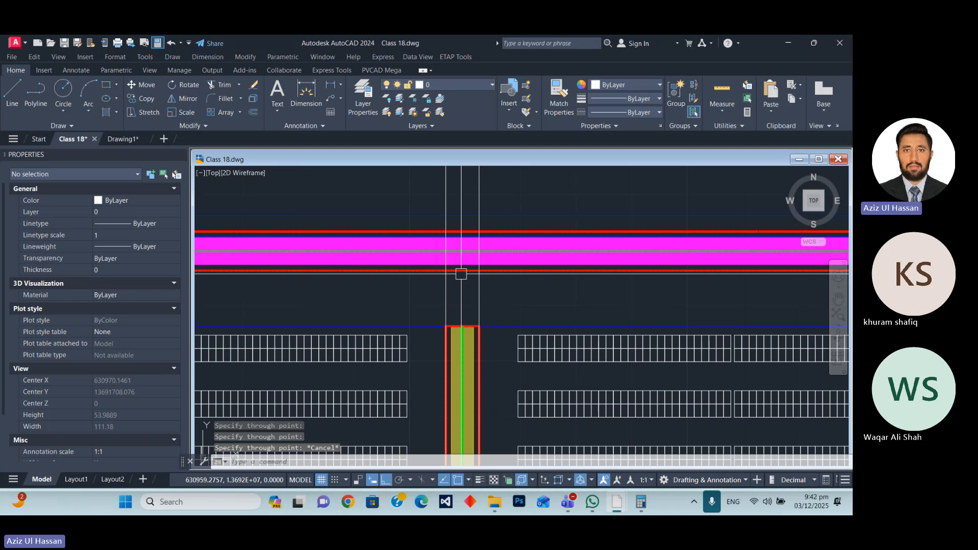
Draw a polyline from the lane's upper-left corner to the road's inner border, about 32.4 along it, across to the outer border, and back to the upper-right corner.
{"action": "type", "text": "pl"}
{"action": "key", "text": "Return"}
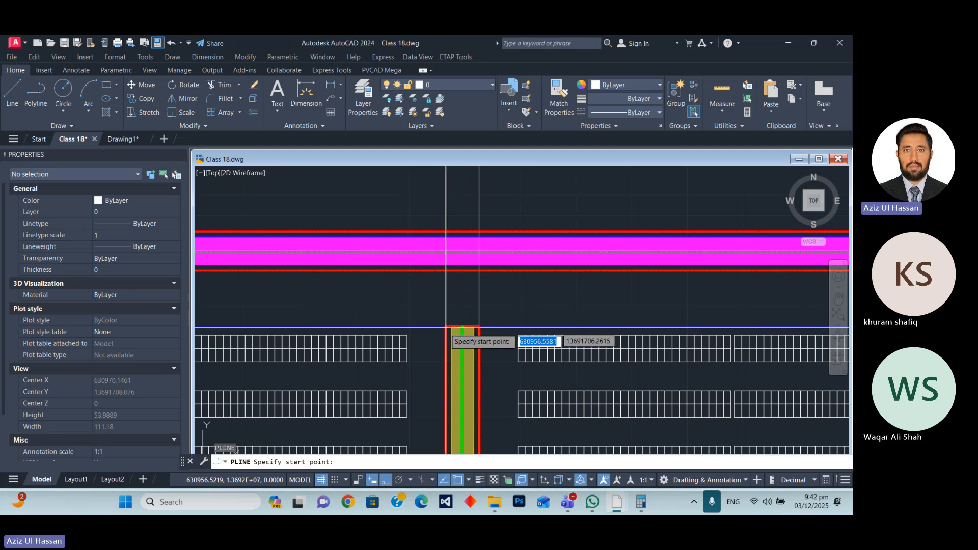
{"action": "left_click", "coordinate": [446, 270]}
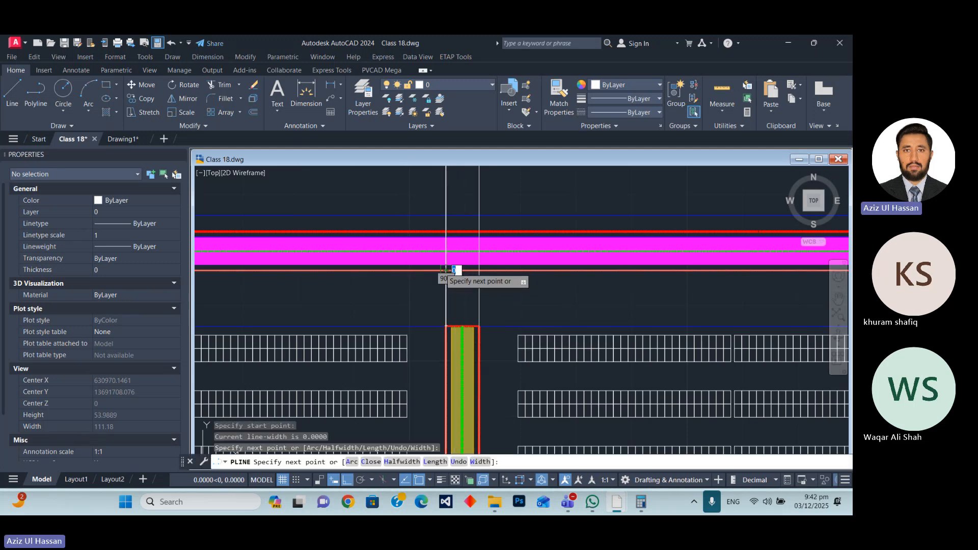
{"action": "left_click", "coordinate": [266, 270]}
{"action": "left_click", "coordinate": [265, 232]}
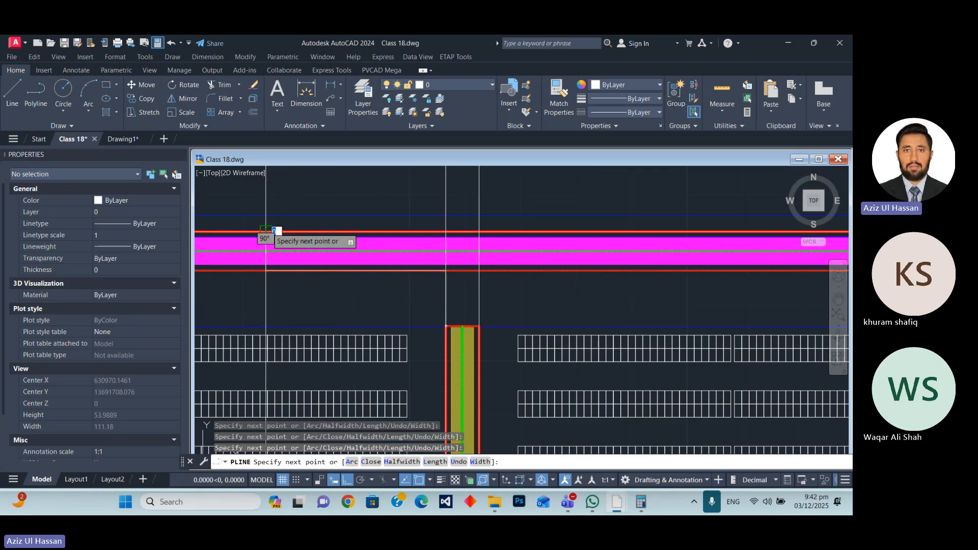
{"action": "left_click", "coordinate": [479, 232]}
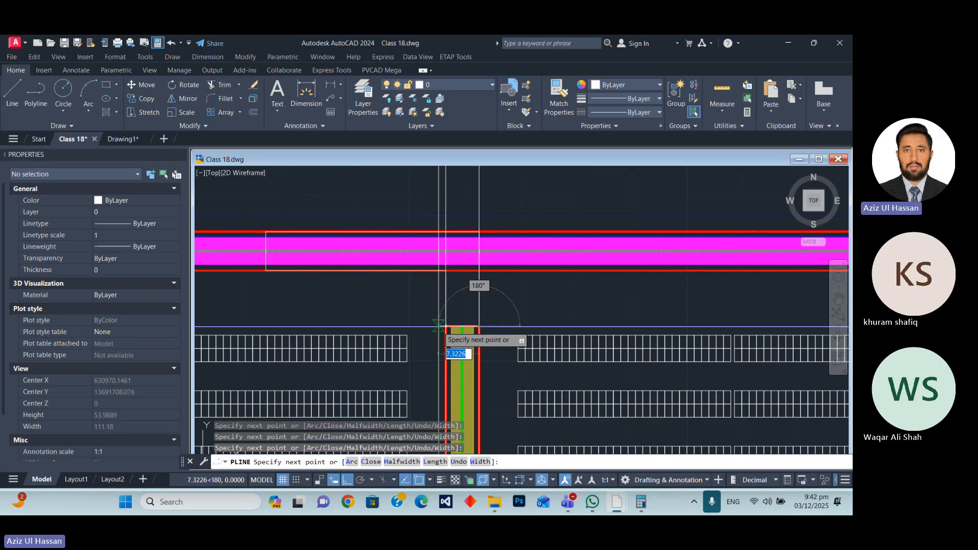
{"action": "key", "text": "Escape"}
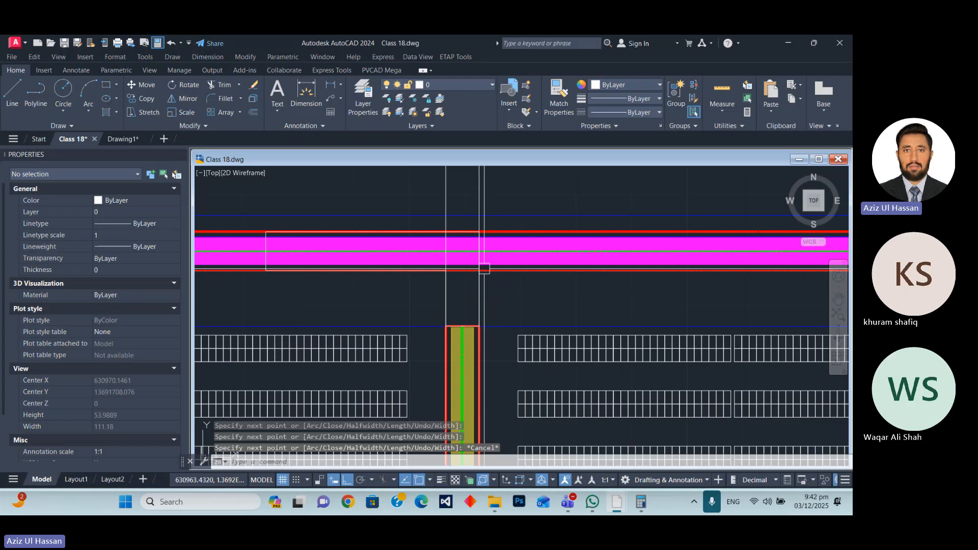
Erase the two vertical construction lines extending from the lane's upper corners across the perimeter road.
{"action": "left_click", "coordinate": [499, 192]}
{"action": "left_click", "coordinate": [421, 196]}
{"action": "type", "text": "e"}
{"action": "key", "text": "Return"}
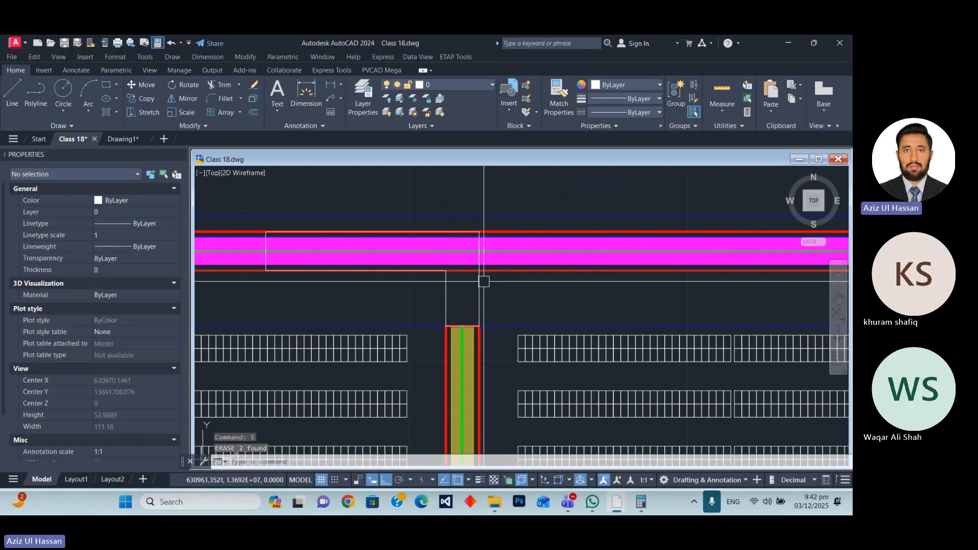
Draw a polyline from the midpoint of the lane's upper end to the perimeter road's centreline and along it to the connector outline's left end.
{"action": "scroll", "coordinate": [483, 267], "scroll_direction": "up", "scroll_amount": 2}
{"action": "scroll", "coordinate": [514, 256], "scroll_direction": "down", "scroll_amount": 4}
{"action": "scroll", "coordinate": [498, 251], "scroll_direction": "up", "scroll_amount": 4}
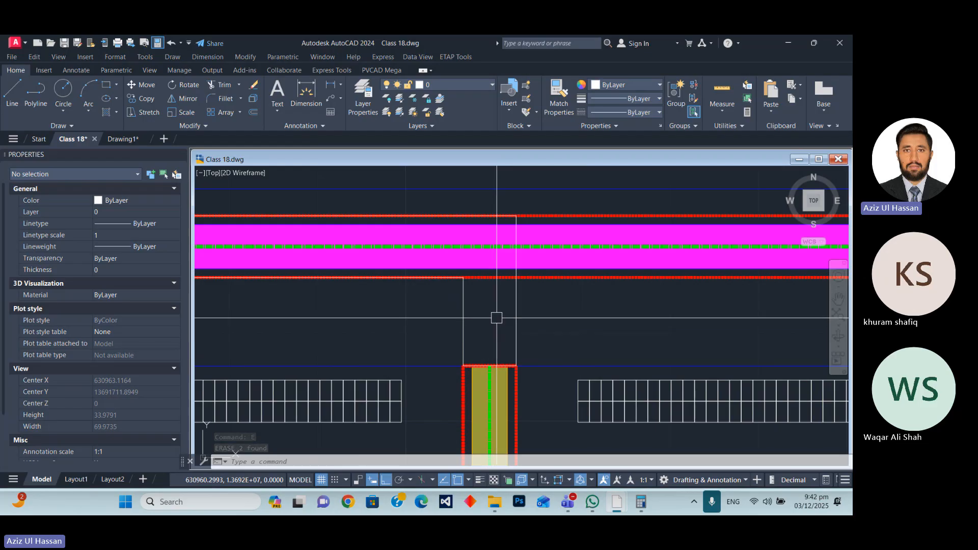
{"action": "type", "text": "pl"}
{"action": "key", "text": "Return"}
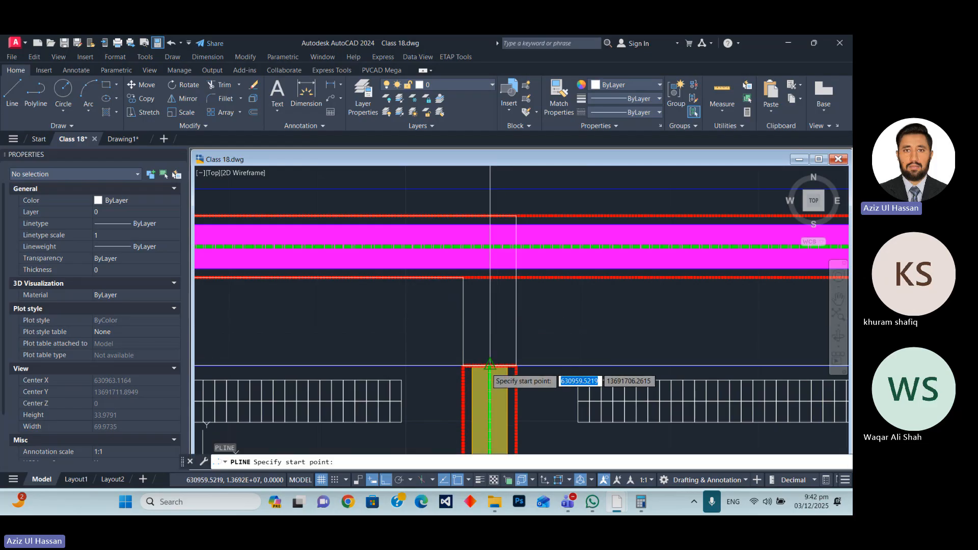
{"action": "left_click", "coordinate": [490, 366]}
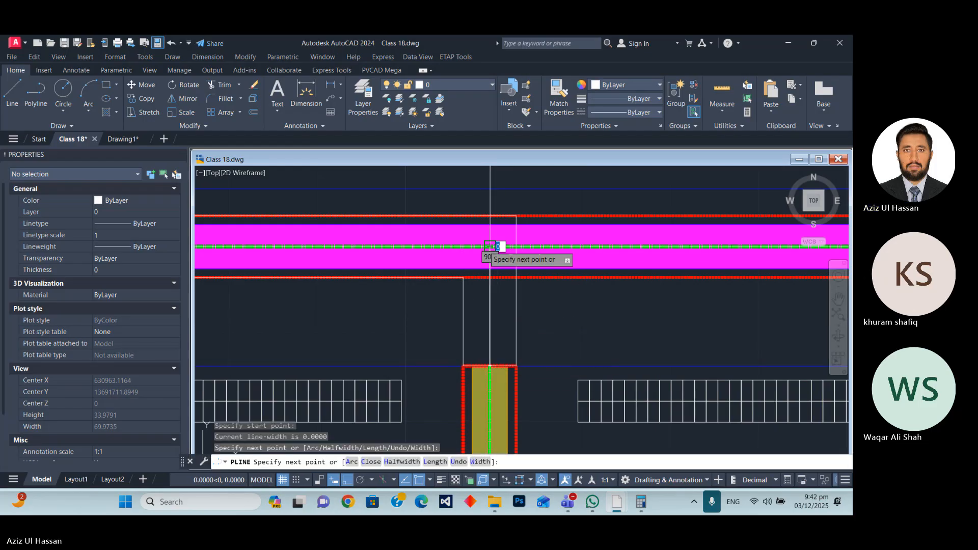
{"action": "scroll", "coordinate": [509, 258], "scroll_direction": "down", "scroll_amount": 4}
{"action": "scroll", "coordinate": [369, 257], "scroll_direction": "up", "scroll_amount": 6}
{"action": "left_click", "coordinate": [432, 247]}
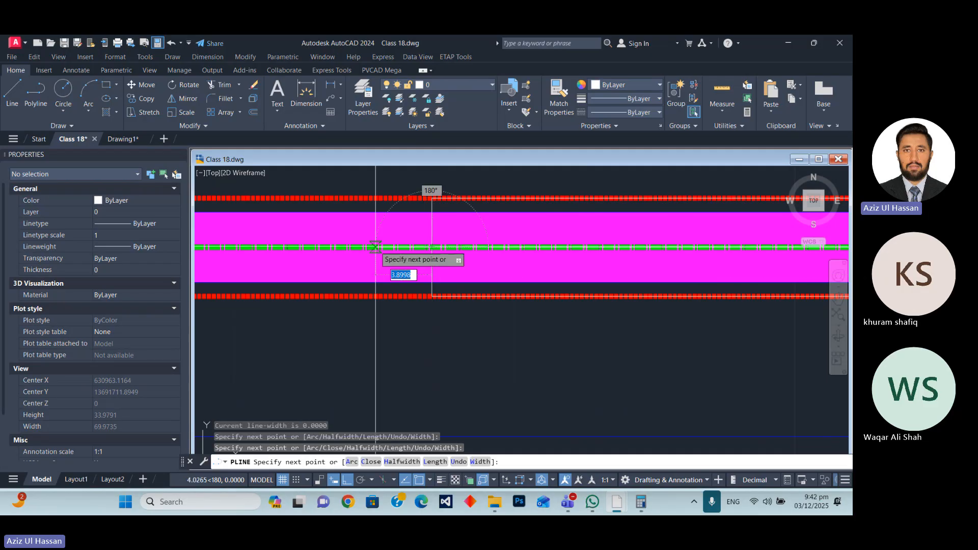
{"action": "key", "text": "Escape"}
{"action": "scroll", "coordinate": [430, 244], "scroll_direction": "down", "scroll_amount": 3}
{"action": "scroll", "coordinate": [473, 244], "scroll_direction": "up", "scroll_amount": 4}
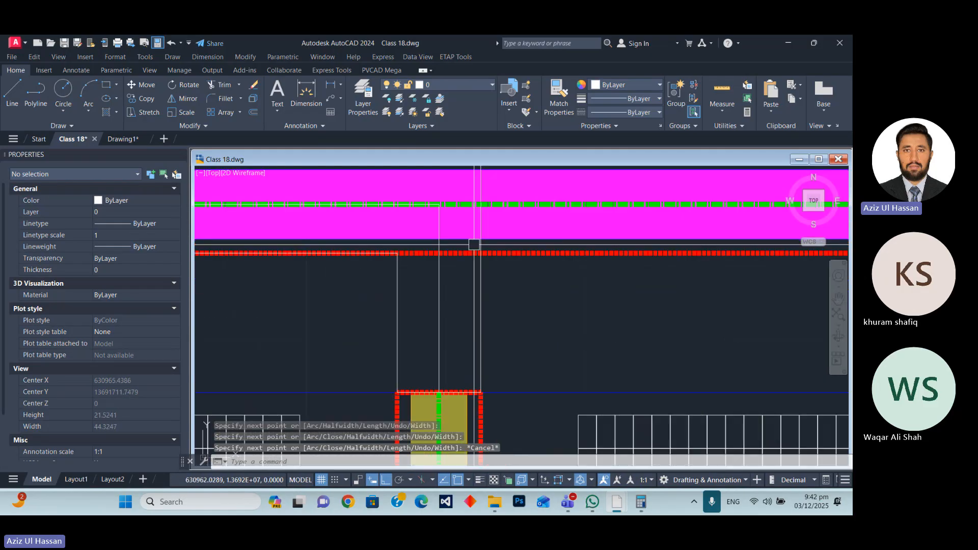
Start a fillet of radius 12 on the connector outline's inner corner, picking its left vertical segment as the first object.
{"action": "scroll", "coordinate": [483, 331], "scroll_direction": "down", "scroll_amount": 4}
{"action": "scroll", "coordinate": [437, 312], "scroll_direction": "up", "scroll_amount": 4}
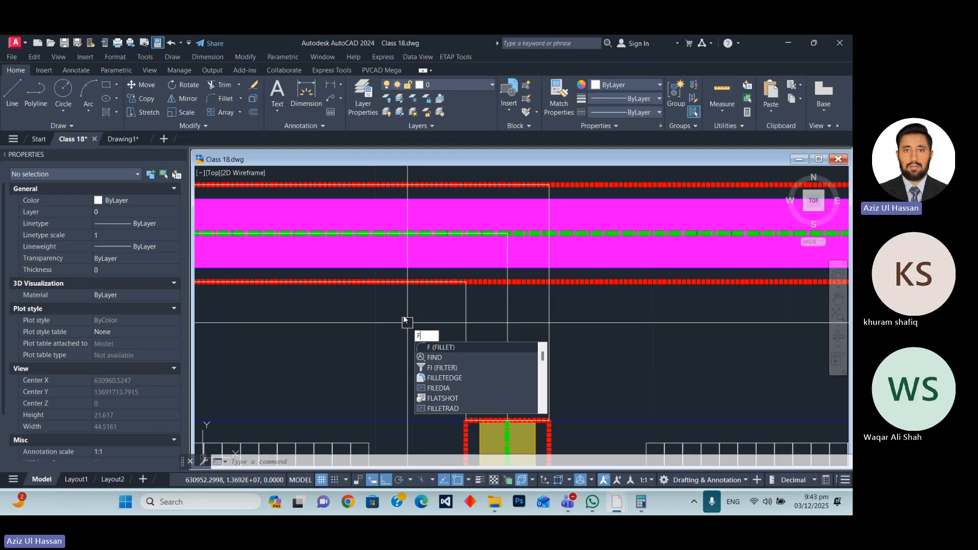
{"action": "key", "text": "Return"}
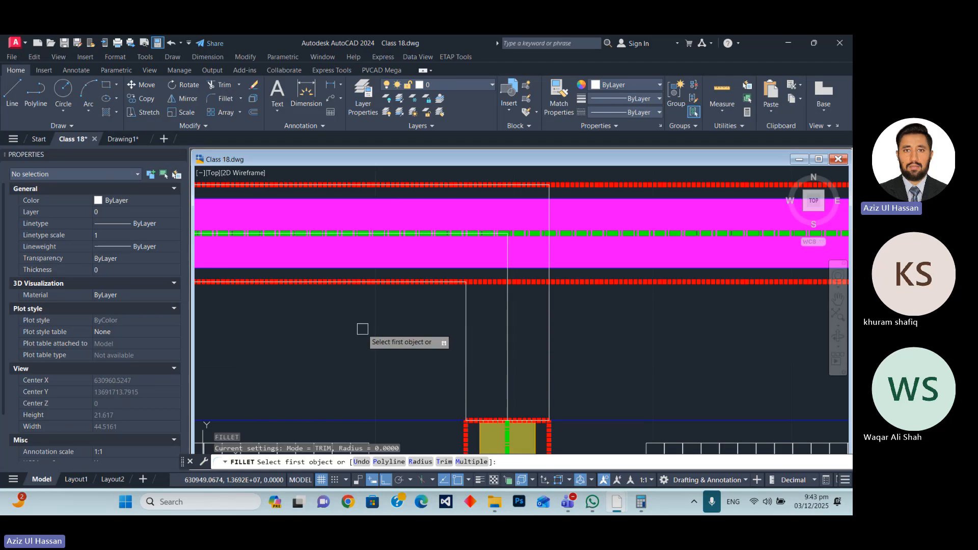
{"action": "key", "text": "Return"}
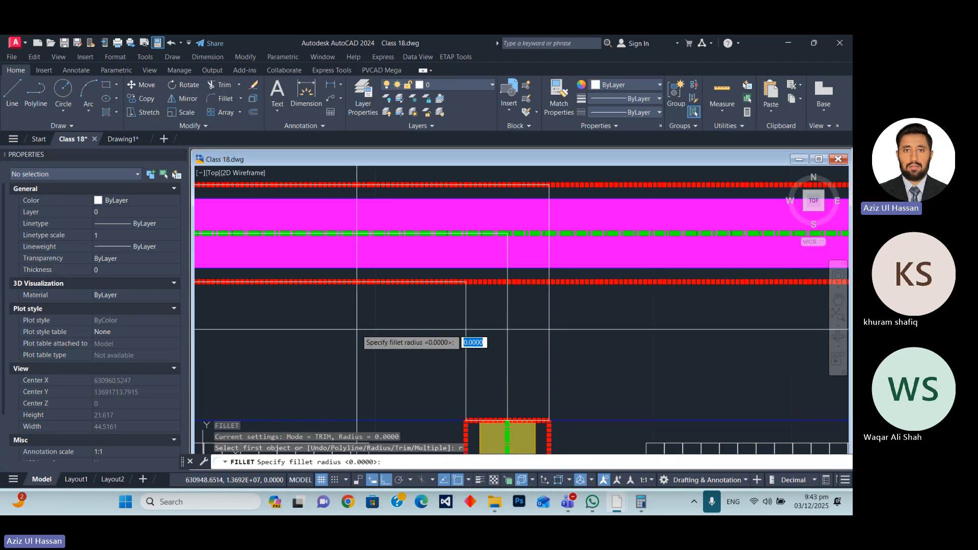
{"action": "type", "text": "12"}
{"action": "key", "text": "Return"}
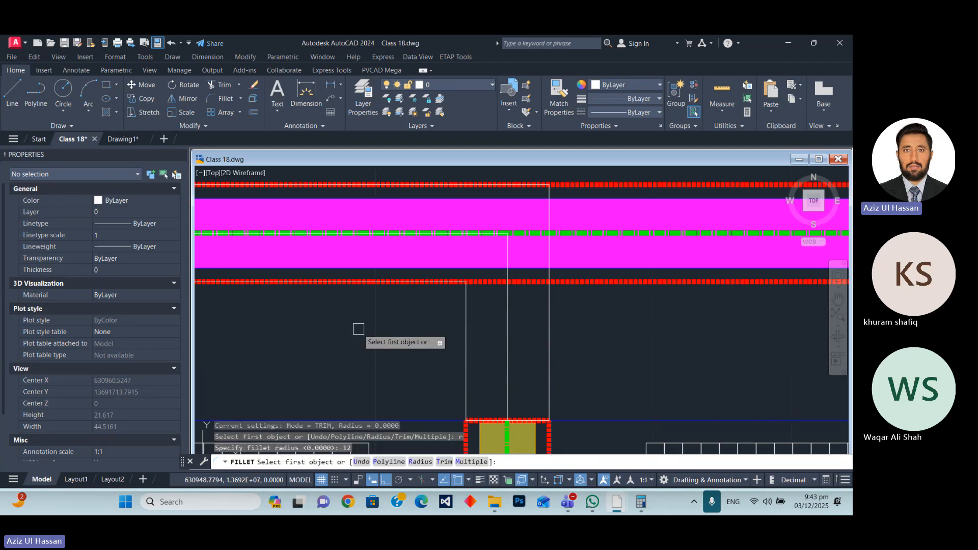
{"action": "left_click", "coordinate": [466, 331]}
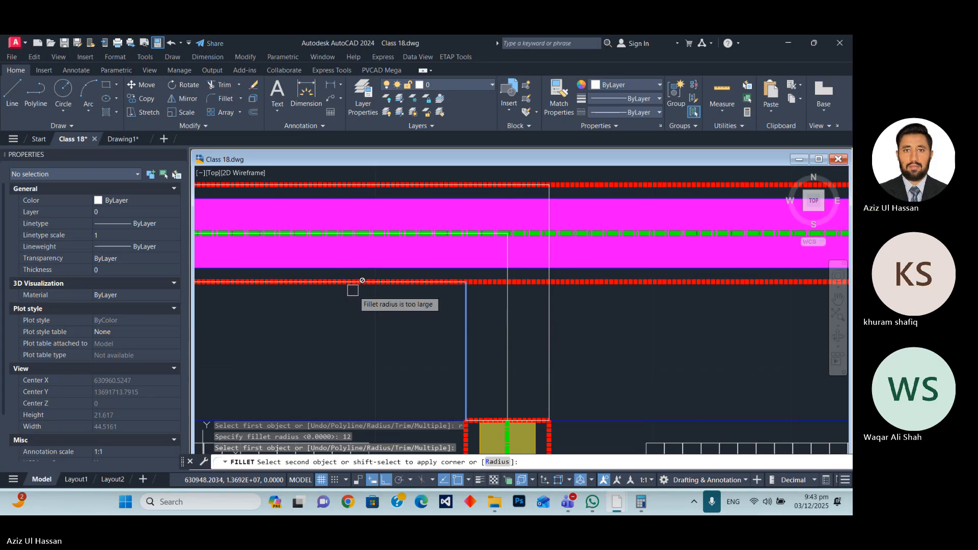
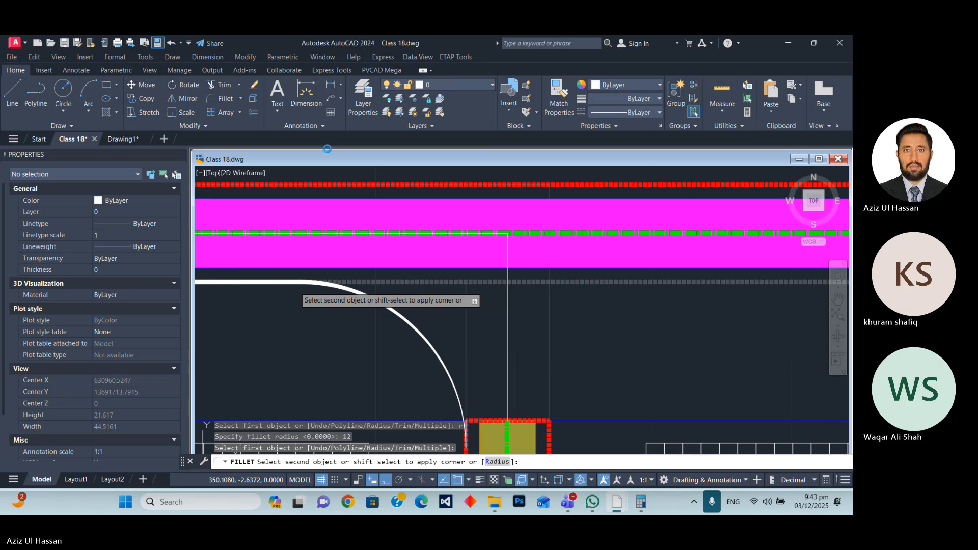
Stretch the connector outline's lower edge about 6.4 down into the lane and extend the centre polyline's lower end to that edge.
{"action": "left_click", "coordinate": [65, 42]}
{"action": "scroll", "coordinate": [474, 365], "scroll_direction": "down", "scroll_amount": 2}
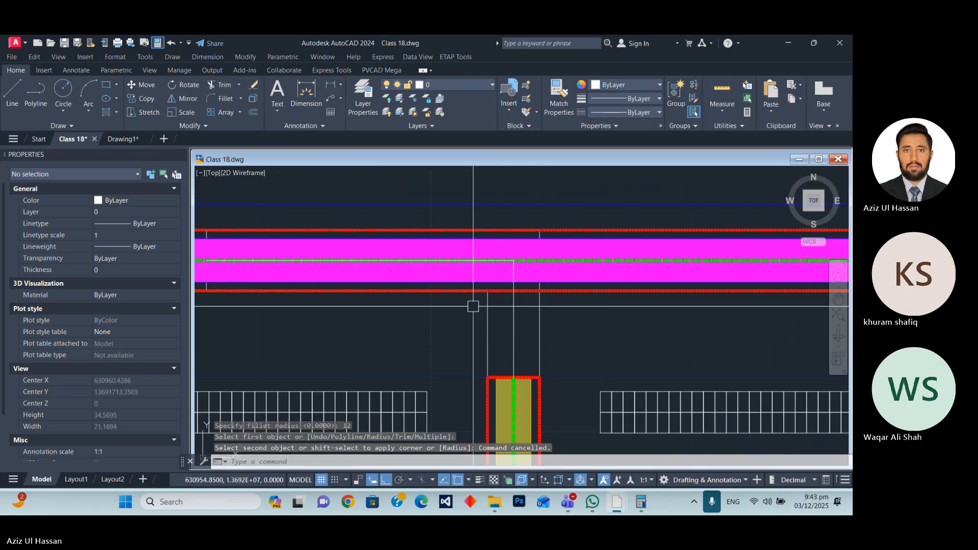
{"action": "scroll", "coordinate": [487, 242], "scroll_direction": "down", "scroll_amount": 2}
{"action": "scroll", "coordinate": [486, 313], "scroll_direction": "up", "scroll_amount": 2}
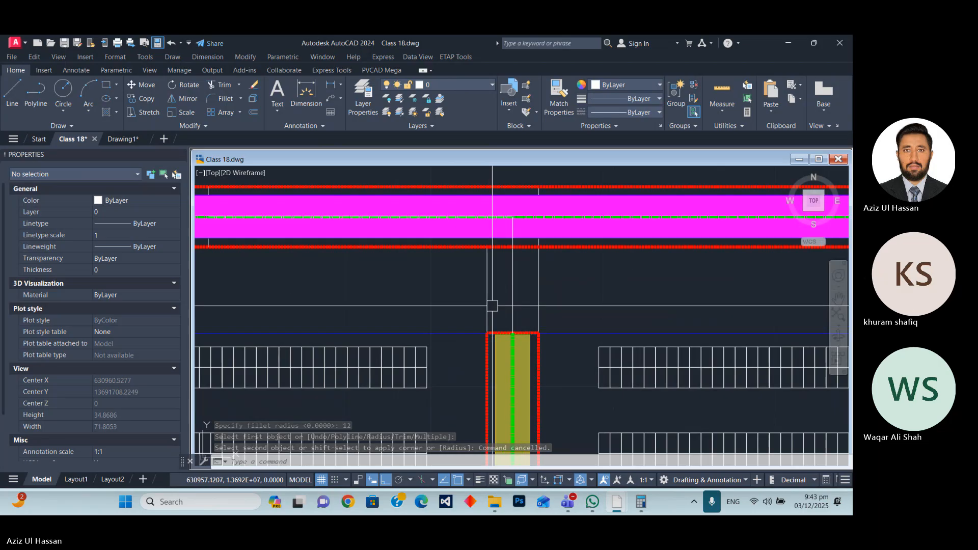
{"action": "left_click", "coordinate": [490, 306]}
{"action": "left_click", "coordinate": [513, 333]}
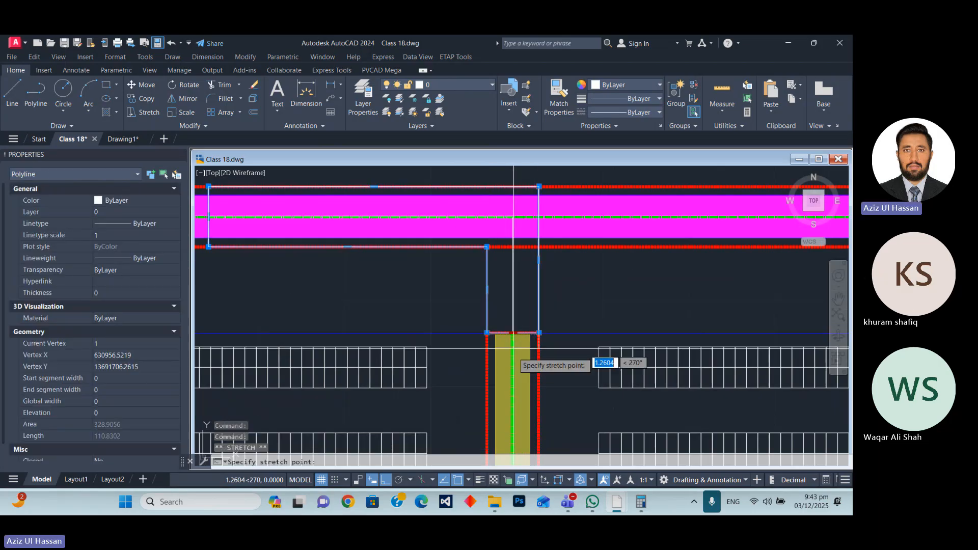
{"action": "left_click", "coordinate": [513, 387]}
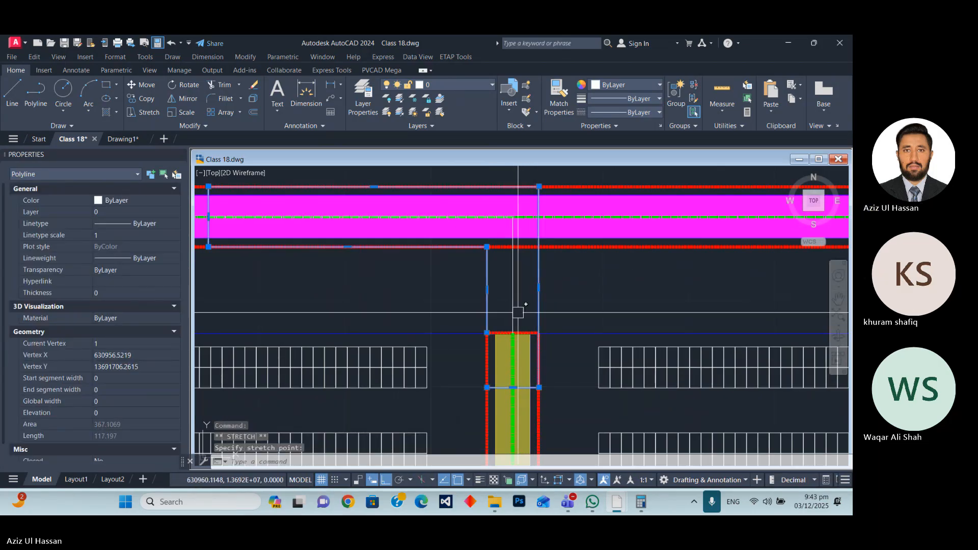
{"action": "left_click", "coordinate": [512, 328]}
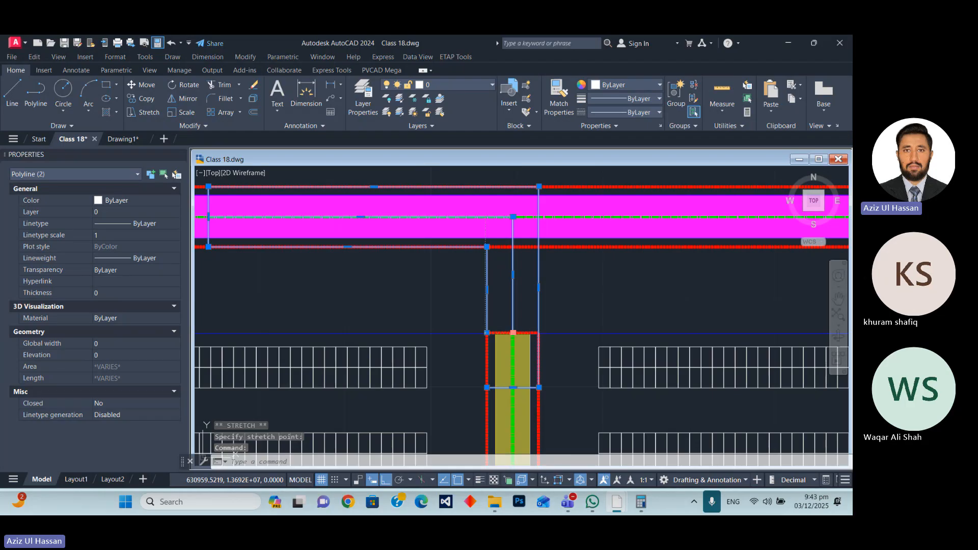
{"action": "left_click", "coordinate": [513, 388]}
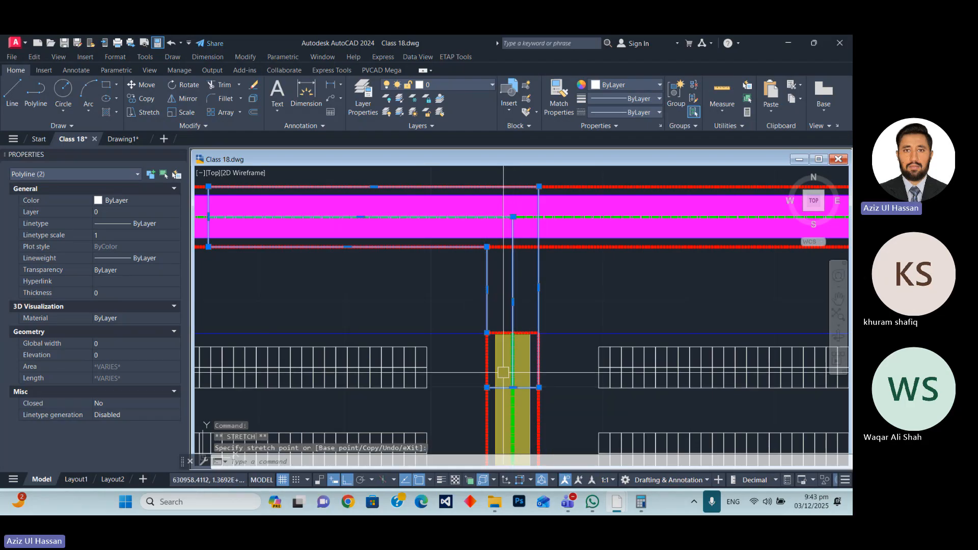
Clear the selection and save the drawing.
{"action": "key", "text": "Escape"}
{"action": "key", "text": "Escape"}
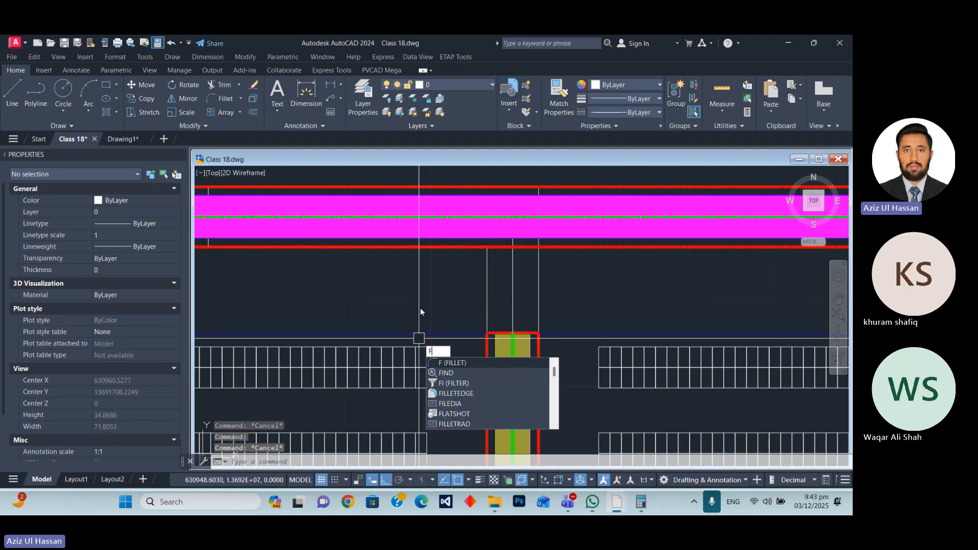
{"action": "key", "text": "Escape"}
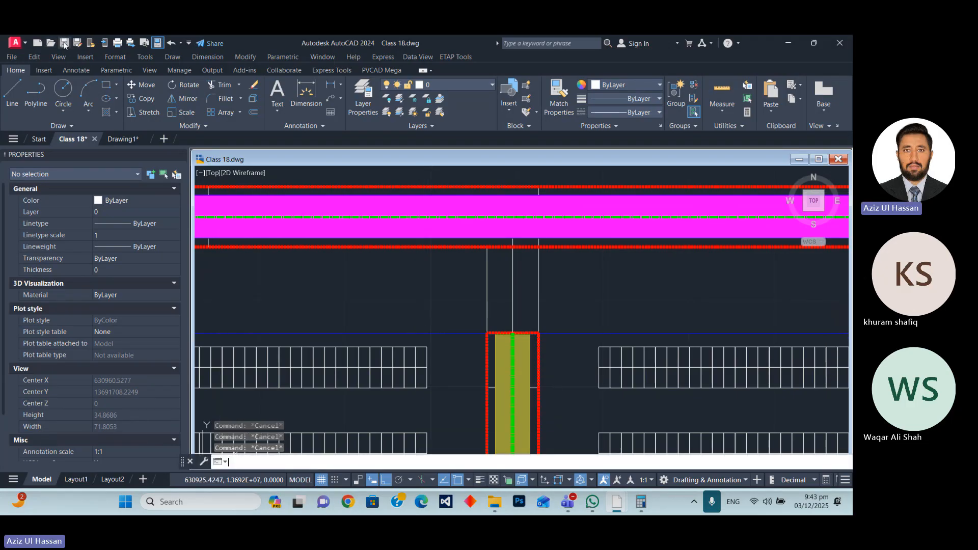
{"action": "key", "text": "ctrl+s"}
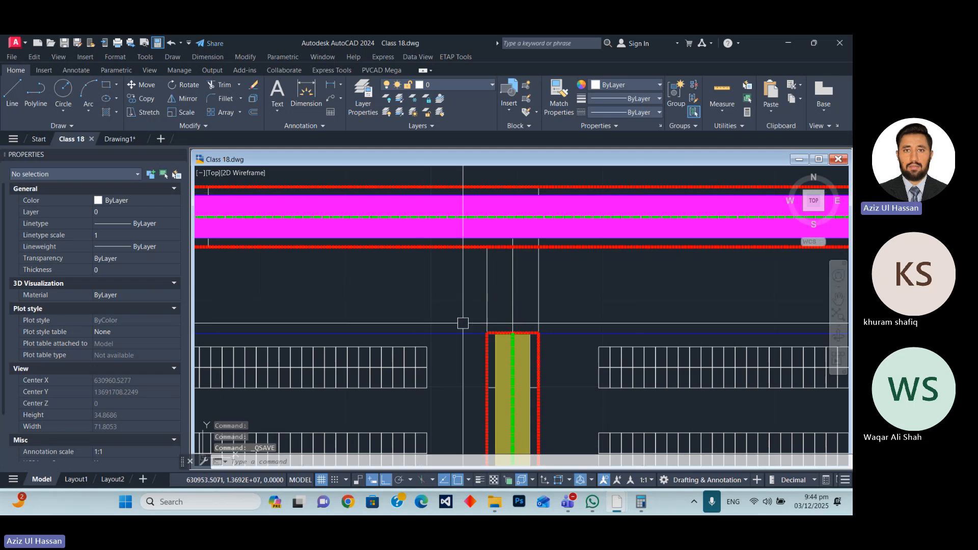
Set the fillet radius to 12 and try to round the connector outline's inner corner at the perimeter road's inner border.
{"action": "key", "text": "Return"}
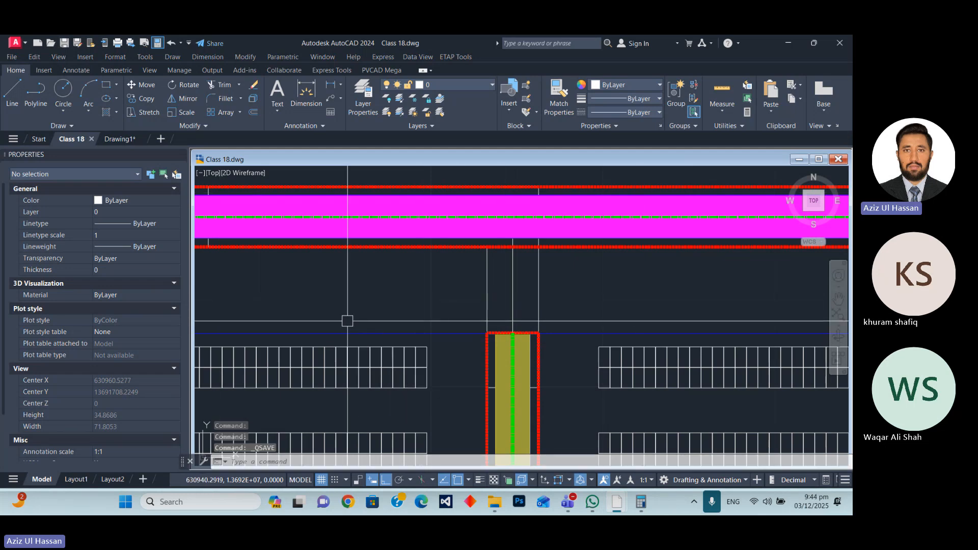
{"action": "type", "text": "r"}
{"action": "key", "text": "Return"}
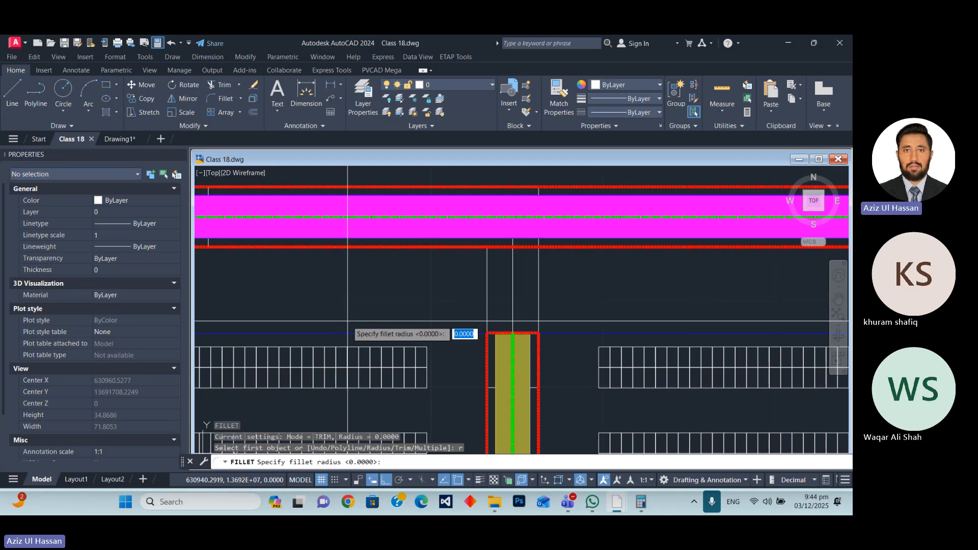
{"action": "type", "text": "12"}
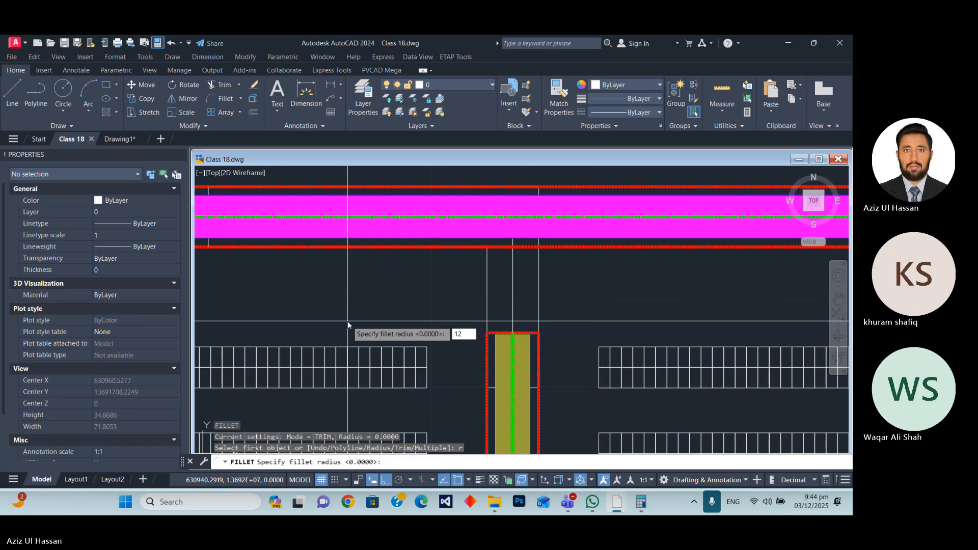
{"action": "key", "text": "Return"}
{"action": "left_click", "coordinate": [489, 285]}
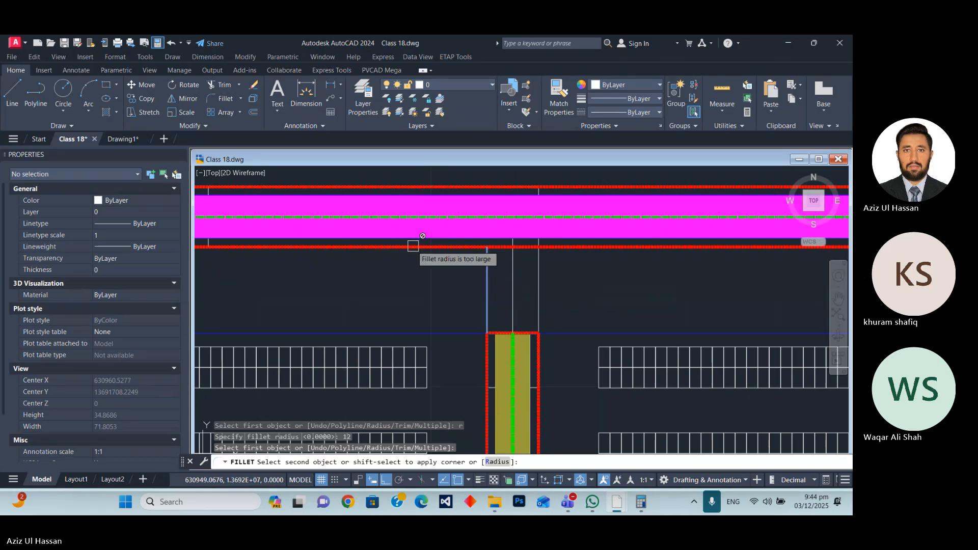
{"action": "left_click", "coordinate": [320, 247]}
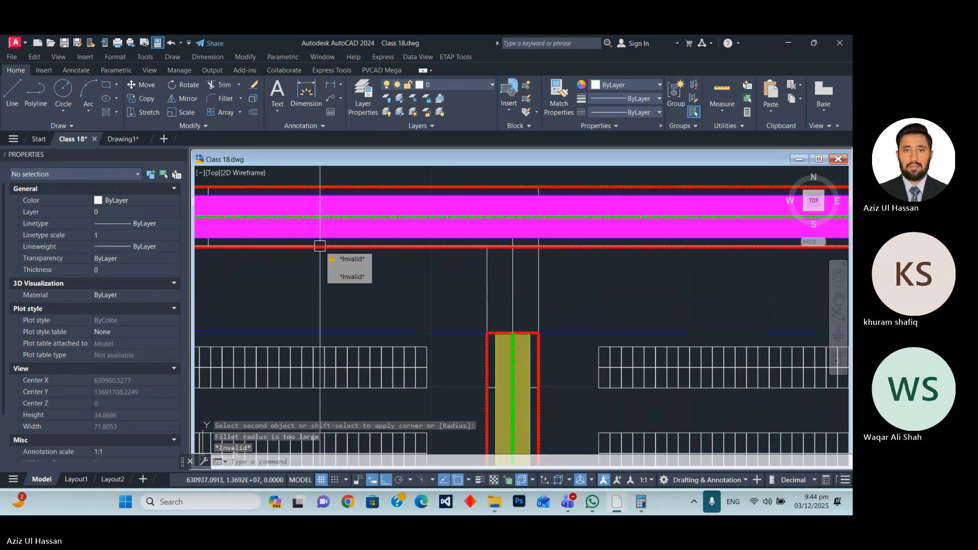
{"action": "key", "text": "Escape"}
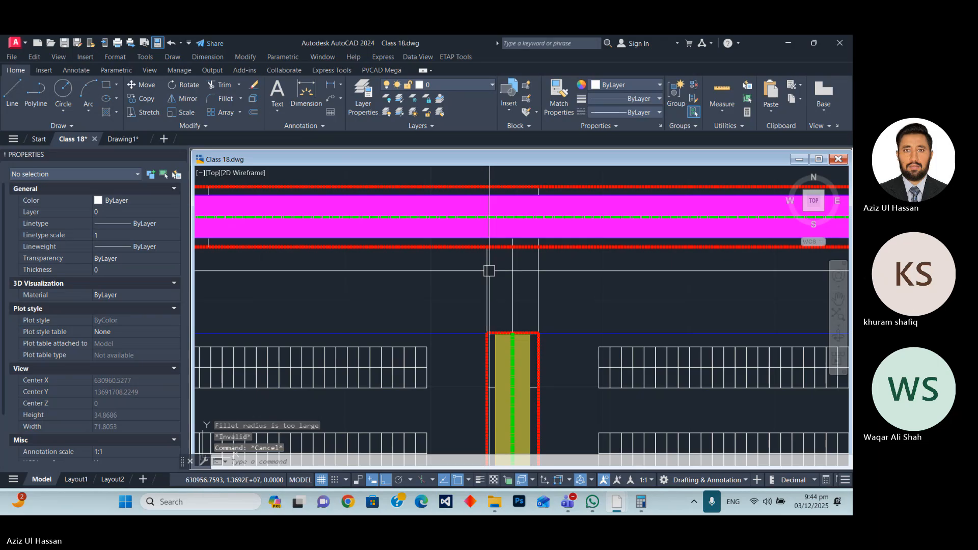
{"action": "left_click", "coordinate": [487, 290]}
{"action": "scroll", "coordinate": [515, 286], "scroll_direction": "down", "scroll_amount": 2}
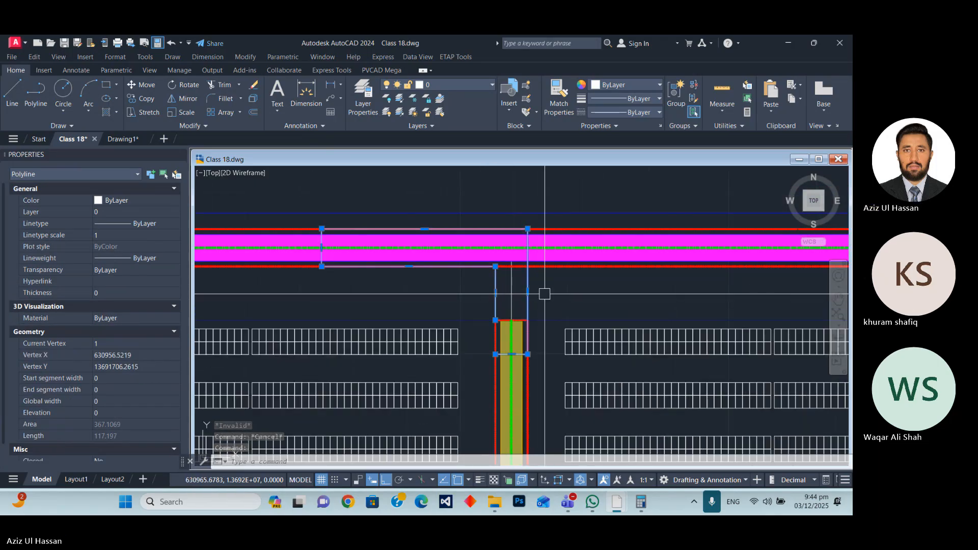
{"action": "key", "text": "Escape"}
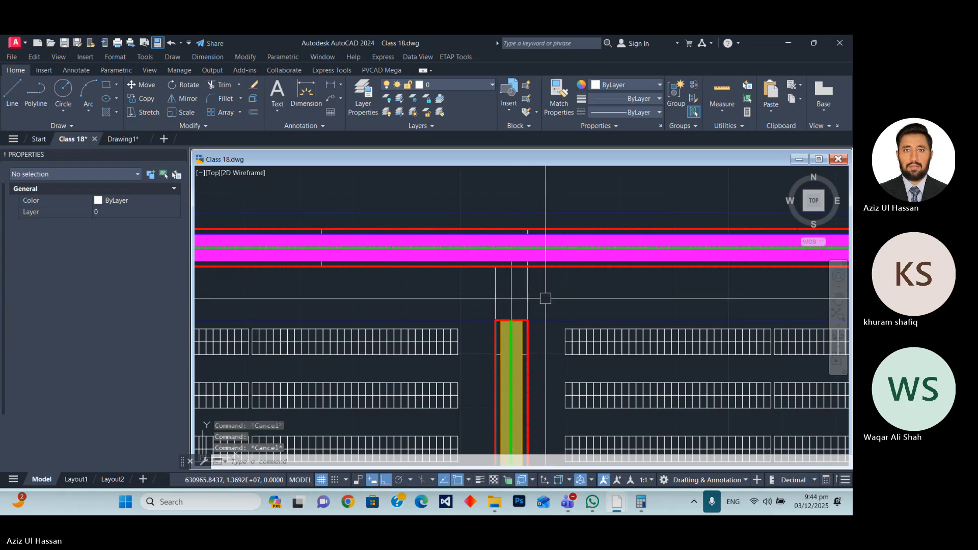
Fillet the centre polyline's corner between the lane and the perimeter road's centreline with a radius of 12.
{"action": "key", "text": "Return"}
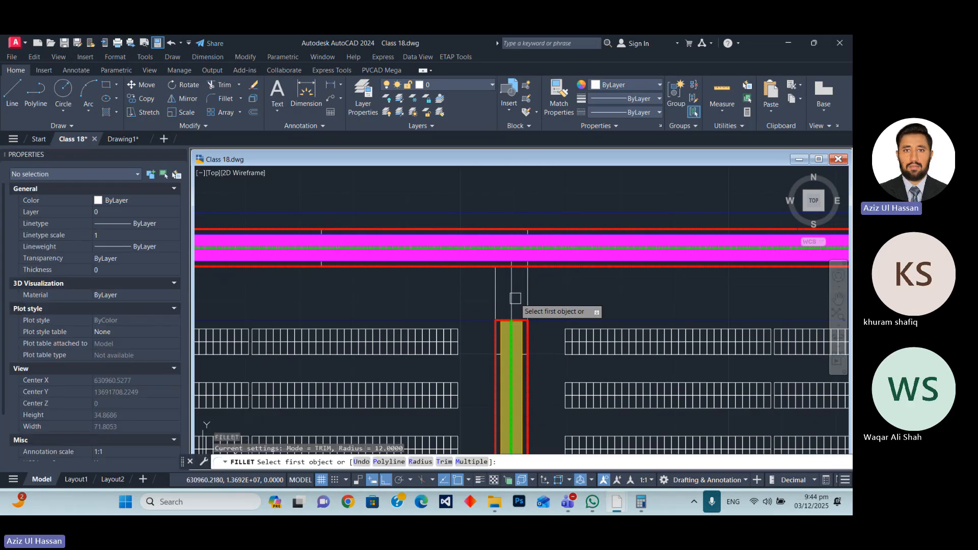
{"action": "type", "text": "r"}
{"action": "key", "text": "Return"}
{"action": "key", "text": "Return"}
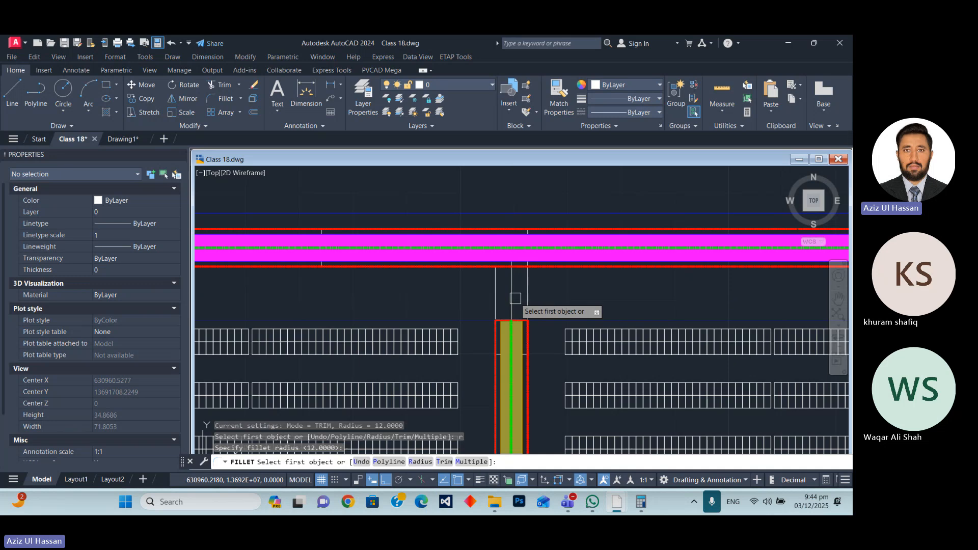
{"action": "left_click", "coordinate": [515, 284]}
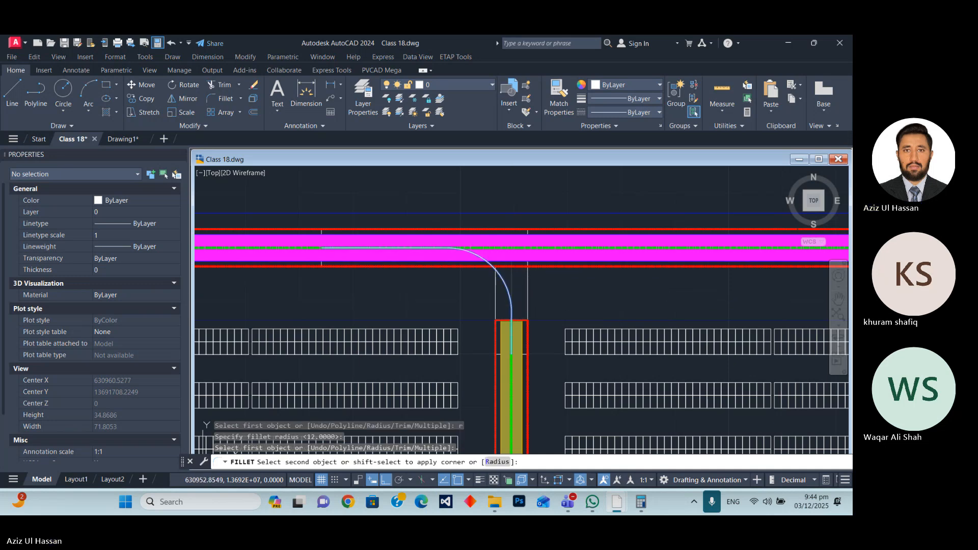
{"action": "left_click", "coordinate": [492, 255]}
{"action": "scroll", "coordinate": [490, 302], "scroll_direction": "up", "scroll_amount": 6}
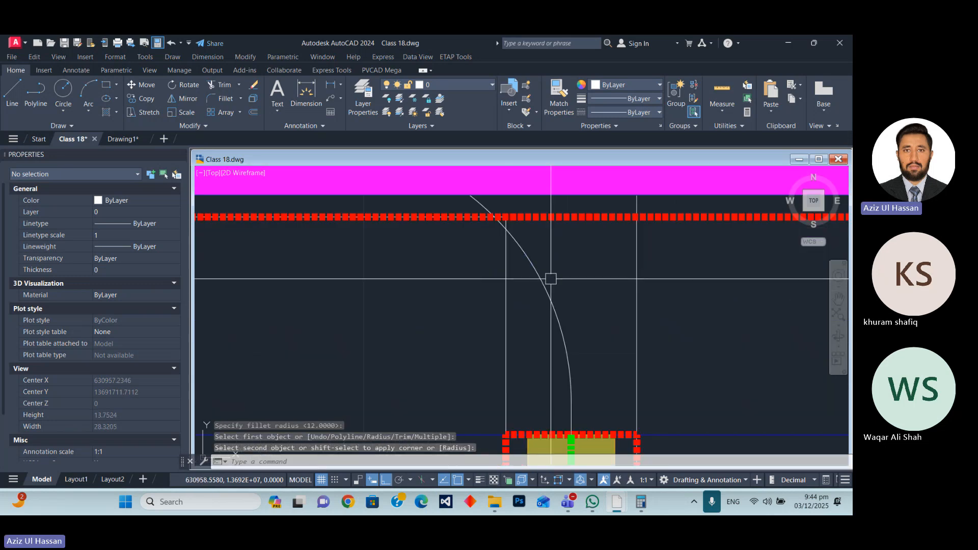
{"action": "scroll", "coordinate": [550, 279], "scroll_direction": "down", "scroll_amount": 4}
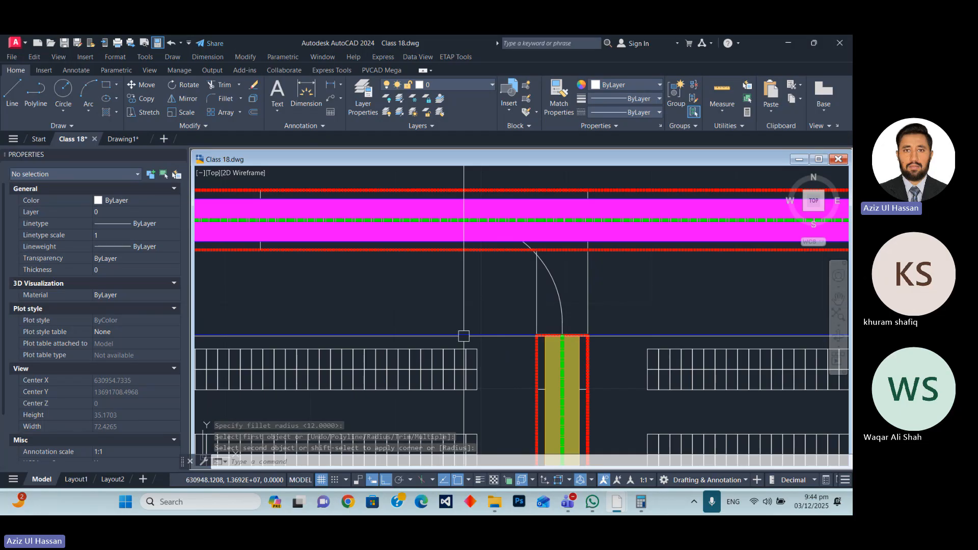
Try again to fillet the connector outline's inner corner with radius 12, picking its left vertical segment and the inner border segment.
{"action": "key", "text": "Return"}
{"action": "left_click", "coordinate": [536, 305]}
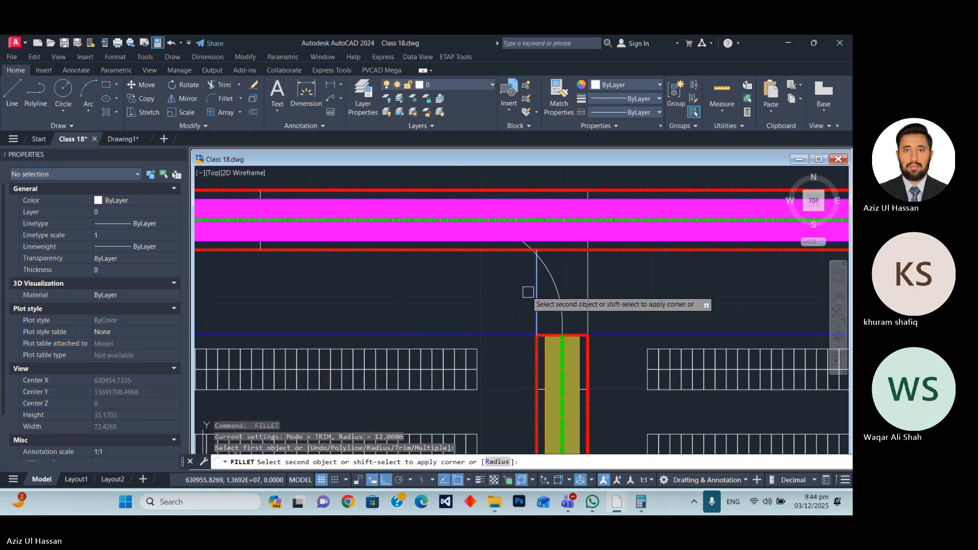
{"action": "left_click", "coordinate": [384, 251]}
{"action": "key", "text": "Escape"}
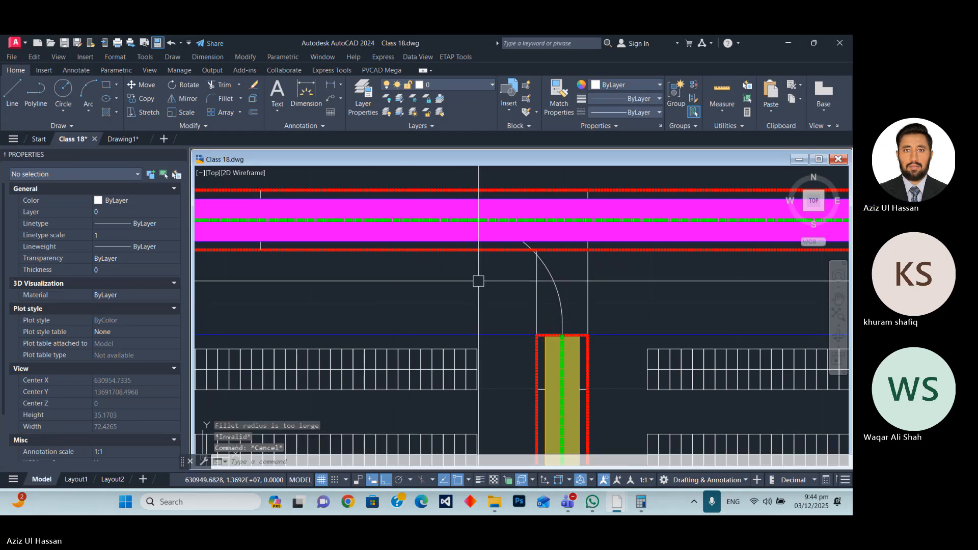
{"action": "left_click", "coordinate": [535, 291]}
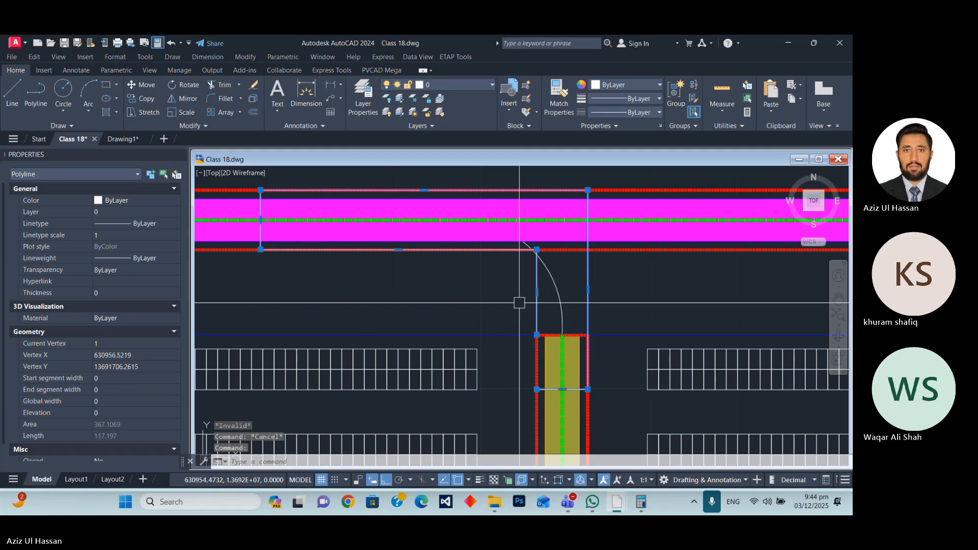
{"action": "middle_click_drag", "start_coordinate": [553, 311], "coordinate": [533, 313]}
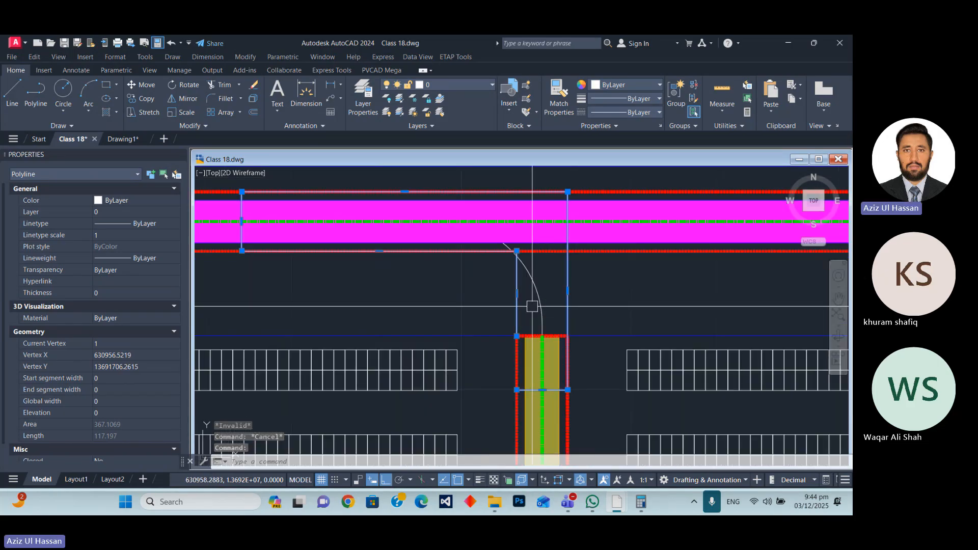
{"action": "key", "text": "Escape"}
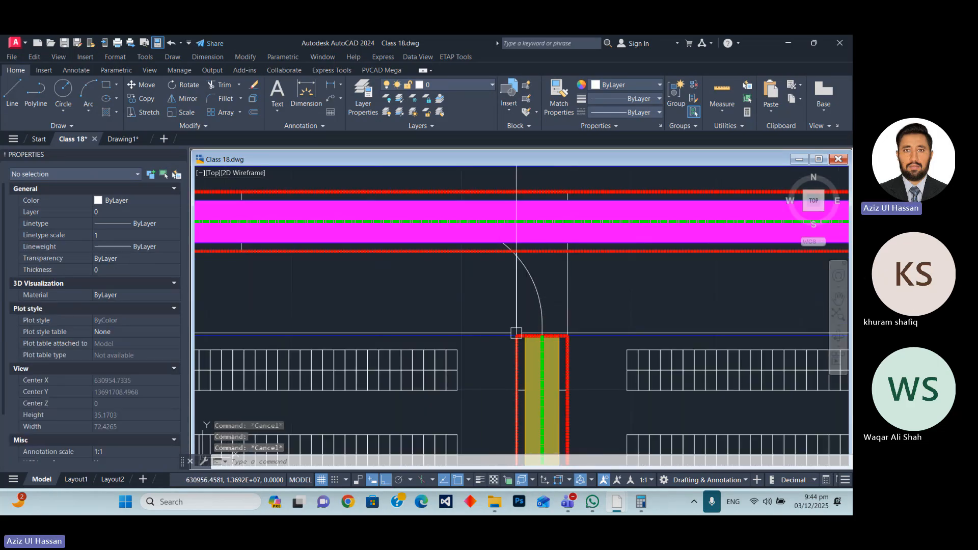
Draw a polyline from the outline's lower-left corner about 16.4 up to the road's inner border and about 32.4 left along it.
{"action": "type", "text": "pl"}
{"action": "key", "text": "Return"}
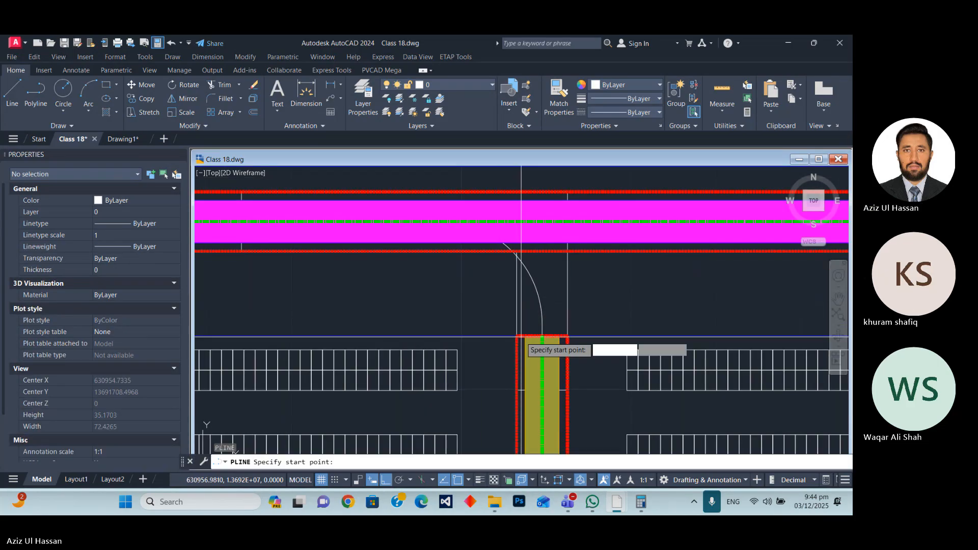
{"action": "left_click", "coordinate": [516, 396]}
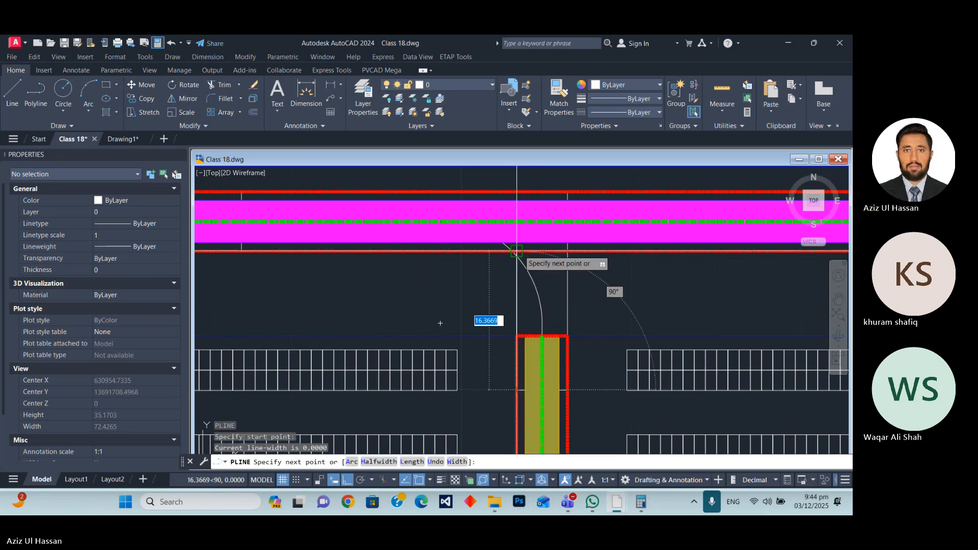
{"action": "left_click", "coordinate": [516, 251]}
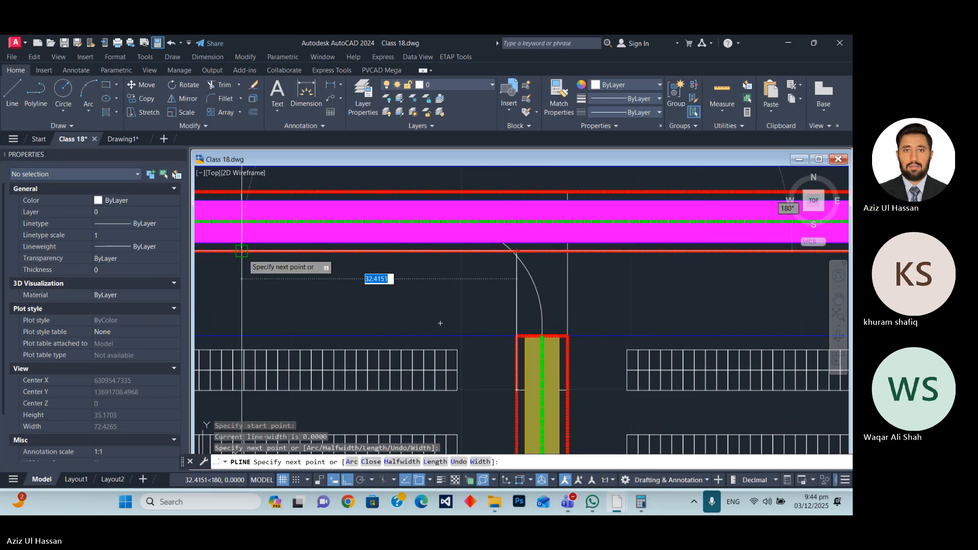
{"action": "key", "text": "Escape"}
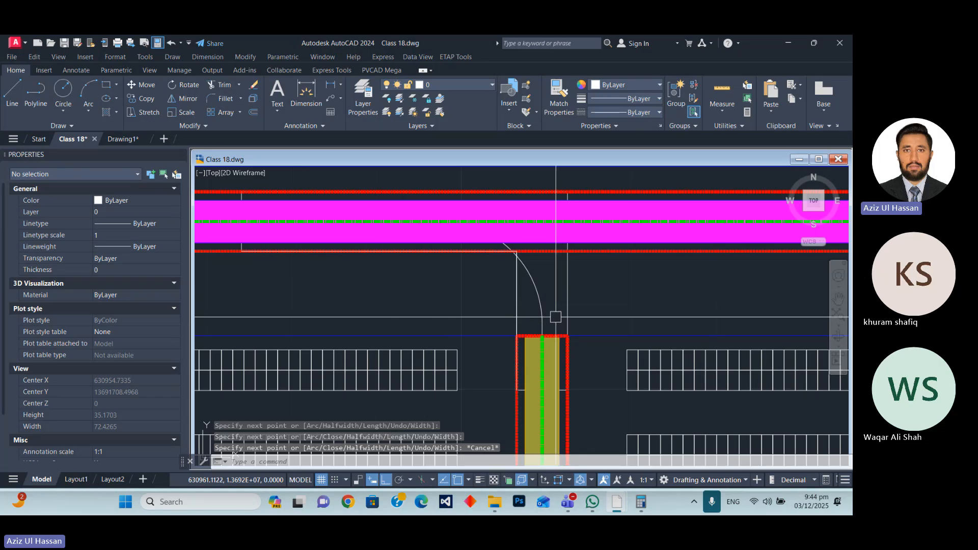
Draw a polyline from the outline's lower-right corner up to the road's outer border and about 38.4 left along it.
{"action": "key", "text": "Return"}
{"action": "left_click", "coordinate": [567, 391]}
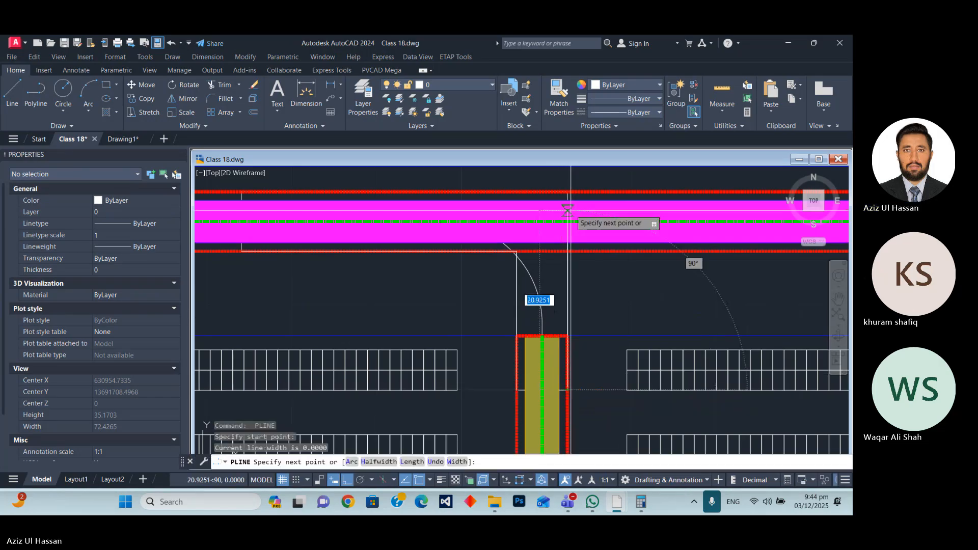
{"action": "left_click", "coordinate": [567, 193]}
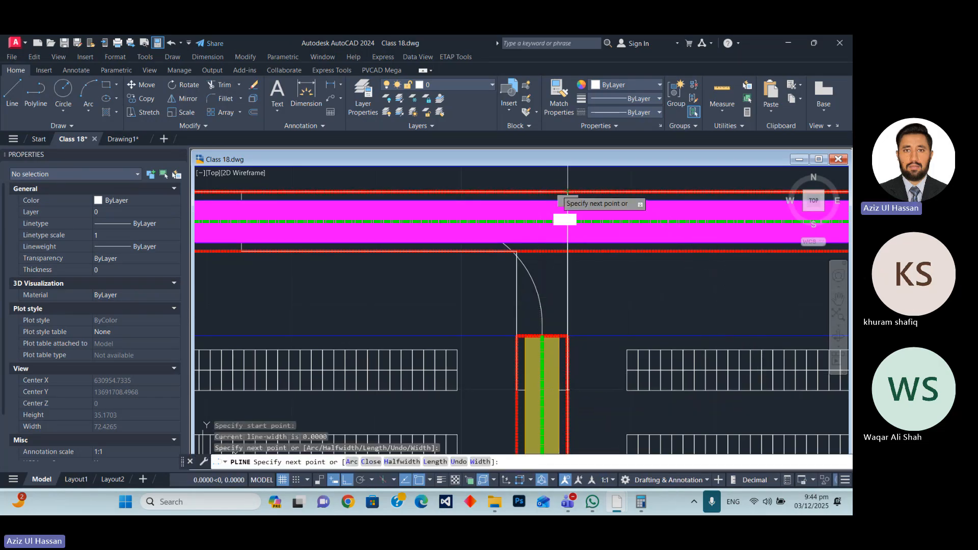
{"action": "left_click", "coordinate": [241, 192]}
{"action": "key", "text": "Return"}
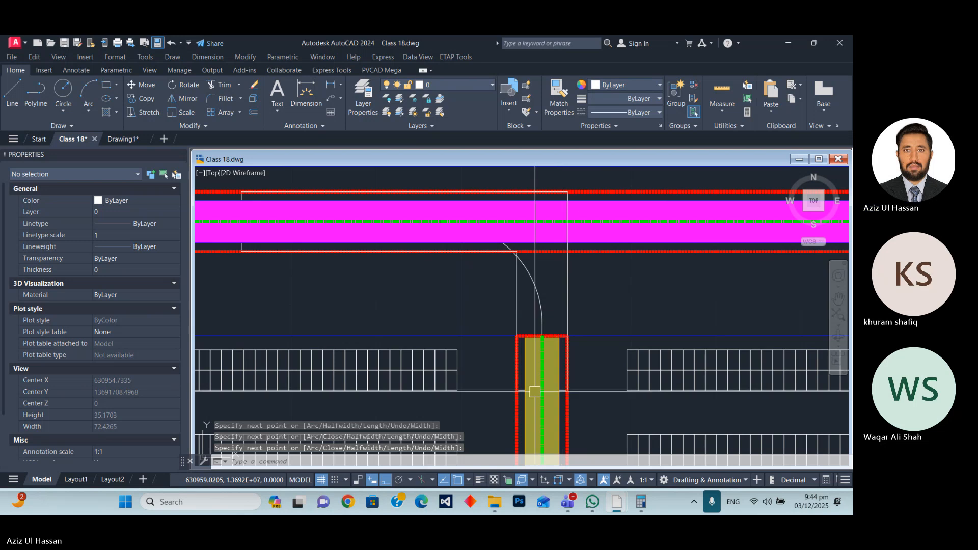
Erase the original square-cornered connector outline between the lane and the perimeter road.
{"action": "scroll", "coordinate": [520, 390], "scroll_direction": "up", "scroll_amount": 6}
{"action": "left_click", "coordinate": [526, 381]}
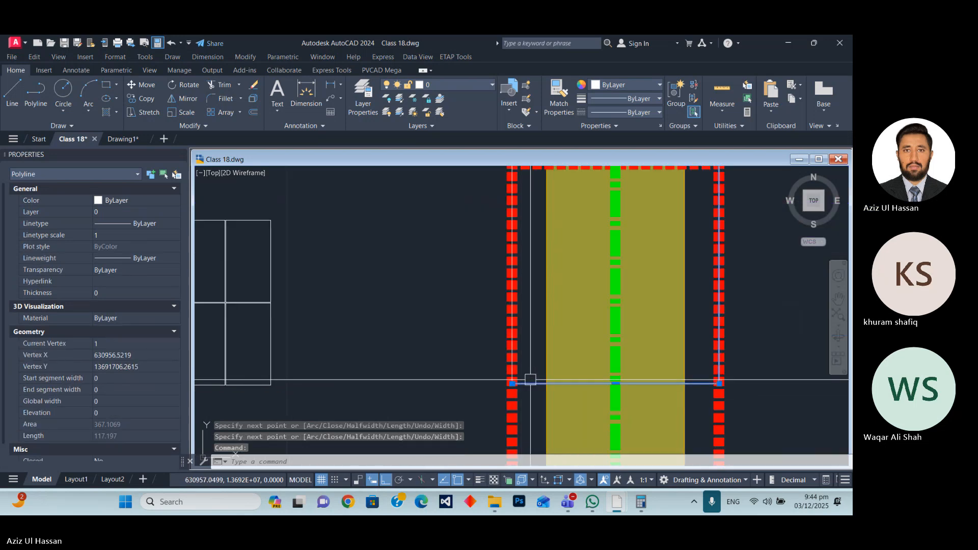
{"action": "type", "text": "e"}
{"action": "key", "text": "Return"}
{"action": "scroll", "coordinate": [581, 395], "scroll_direction": "down", "scroll_amount": 6}
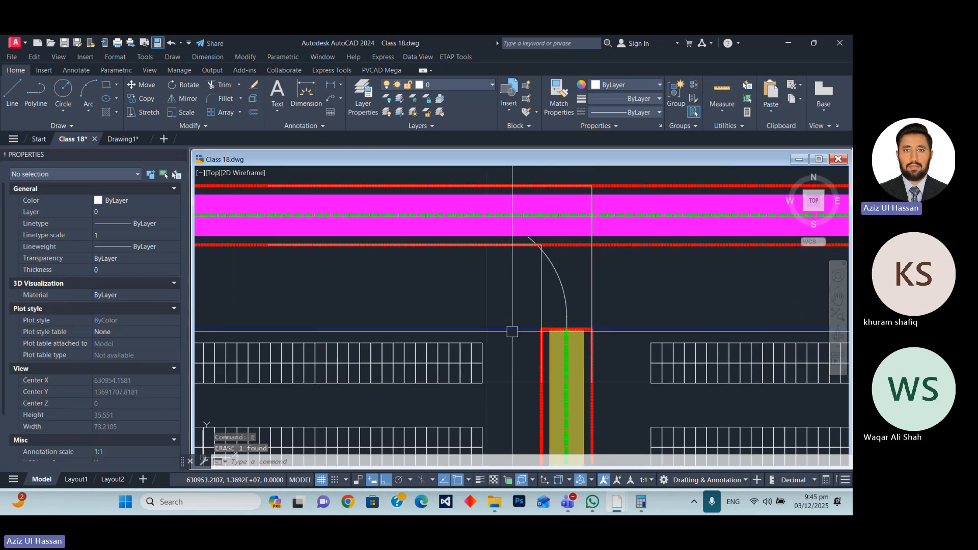
Fillet the inner connector polyline's corner between the lane's left edge and the road's inner border with radius 12.
{"action": "type", "text": "o"}
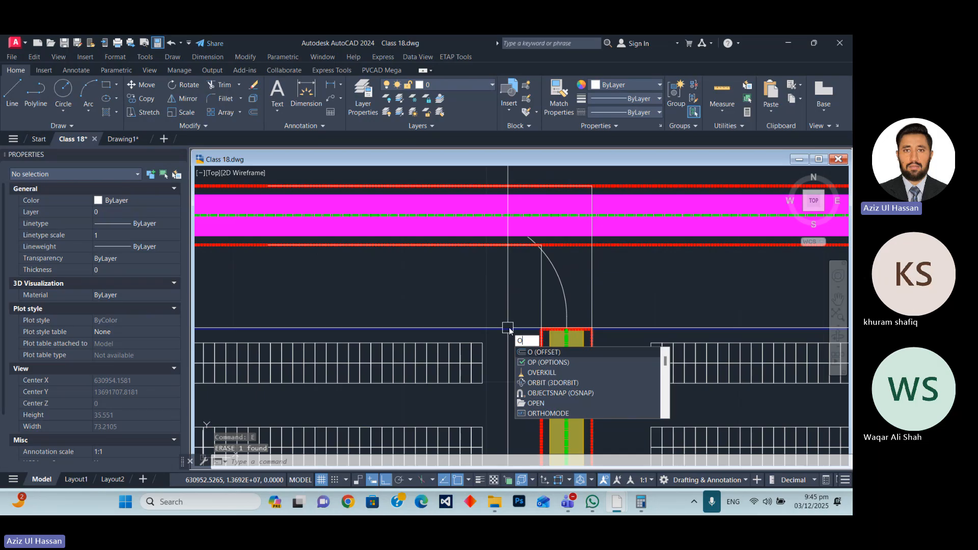
{"action": "key", "text": "Escape"}
{"action": "type", "text": "f"}
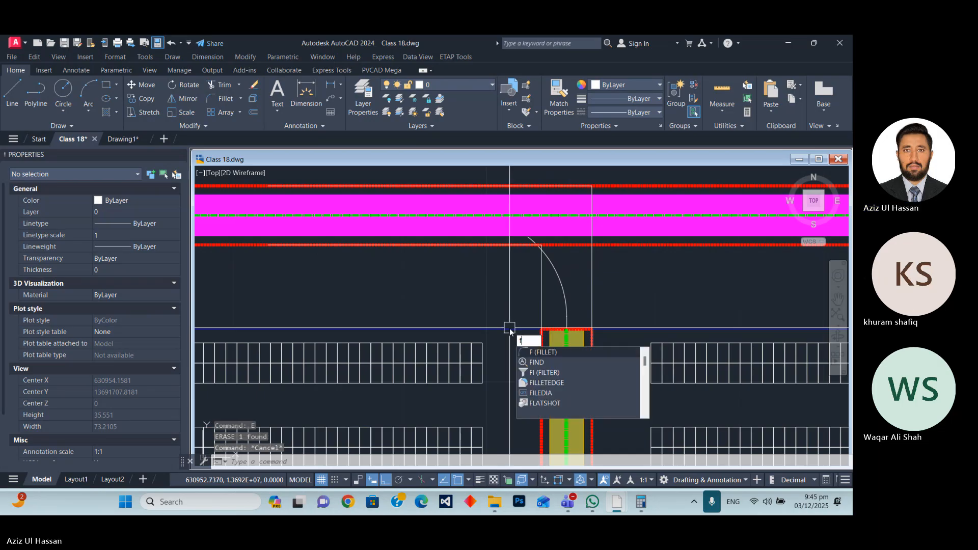
{"action": "key", "text": "Return"}
{"action": "type", "text": "r"}
{"action": "key", "text": "Return"}
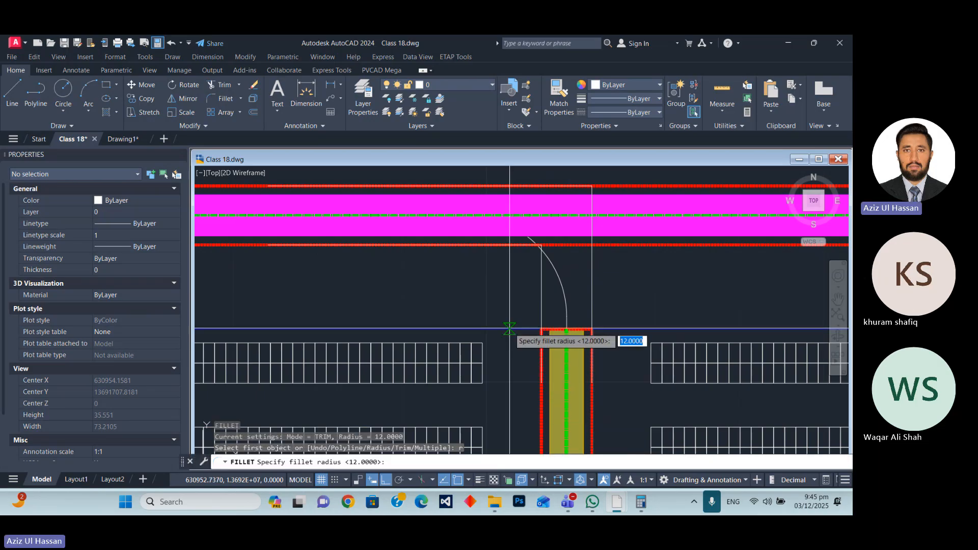
{"action": "key", "text": "Return"}
{"action": "left_click", "coordinate": [541, 299]}
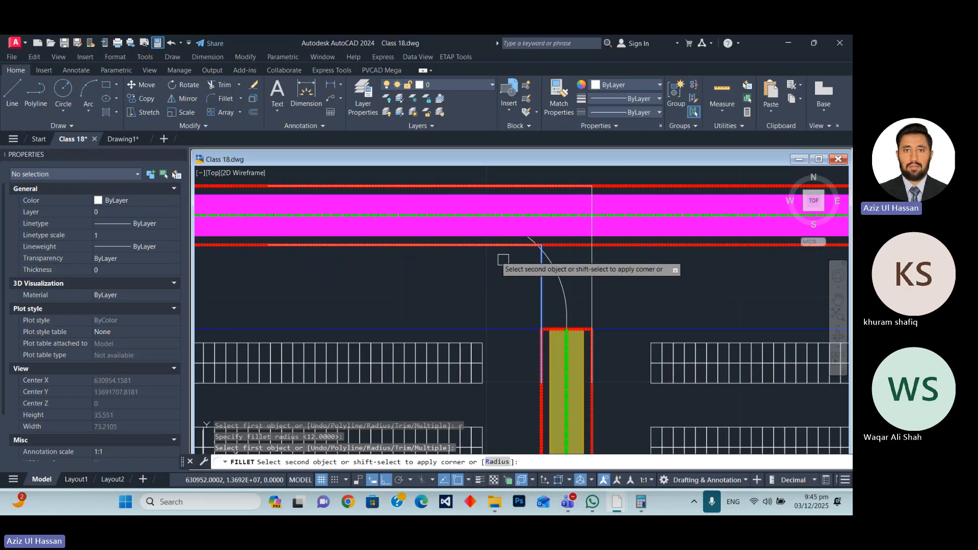
{"action": "left_click", "coordinate": [441, 245]}
Fillet the outer connector polyline's corner between the lane's right edge and the road's outer border with radius 12.
{"action": "key", "text": "Return"}
{"action": "left_click", "coordinate": [591, 281]}
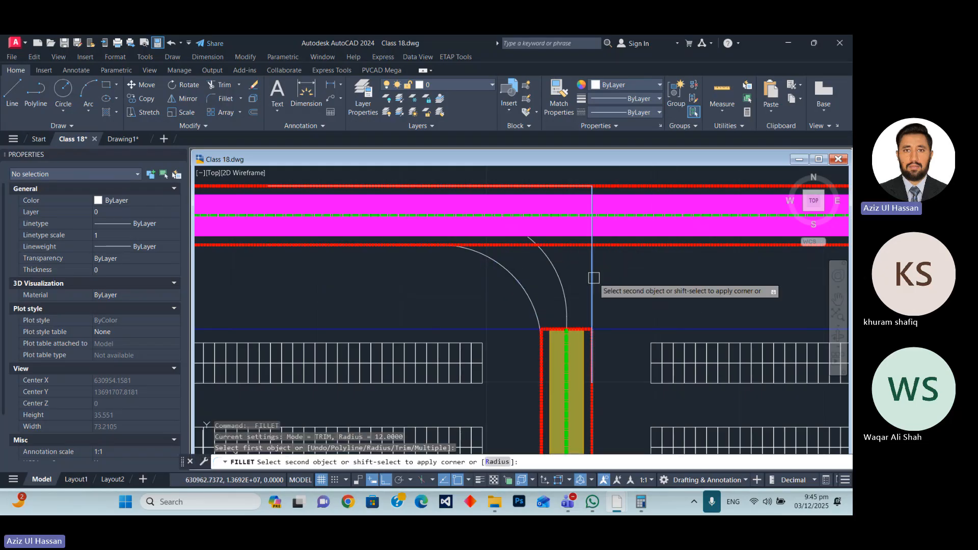
{"action": "left_click", "coordinate": [504, 186]}
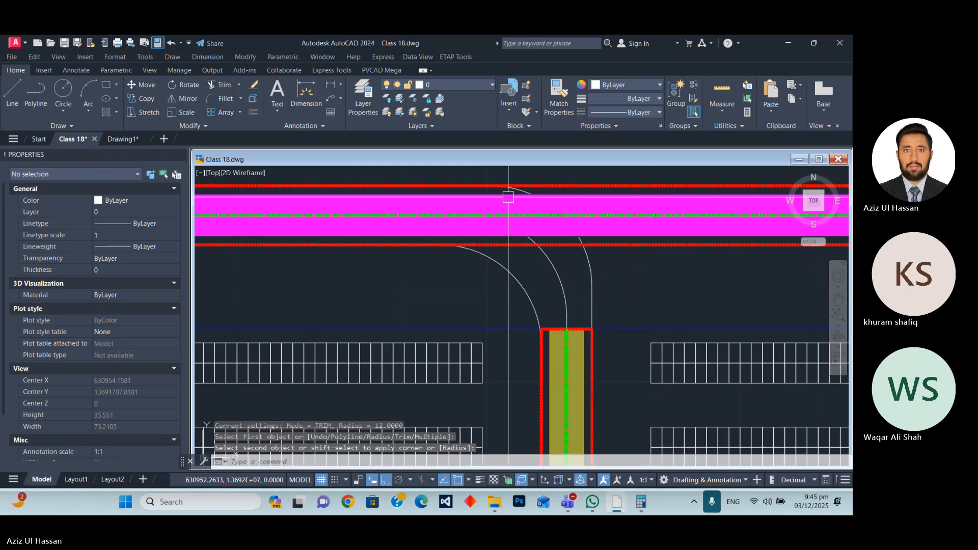
{"action": "scroll", "coordinate": [574, 249], "scroll_direction": "down", "scroll_amount": 5}
{"action": "scroll", "coordinate": [574, 250], "scroll_direction": "up", "scroll_amount": 4}
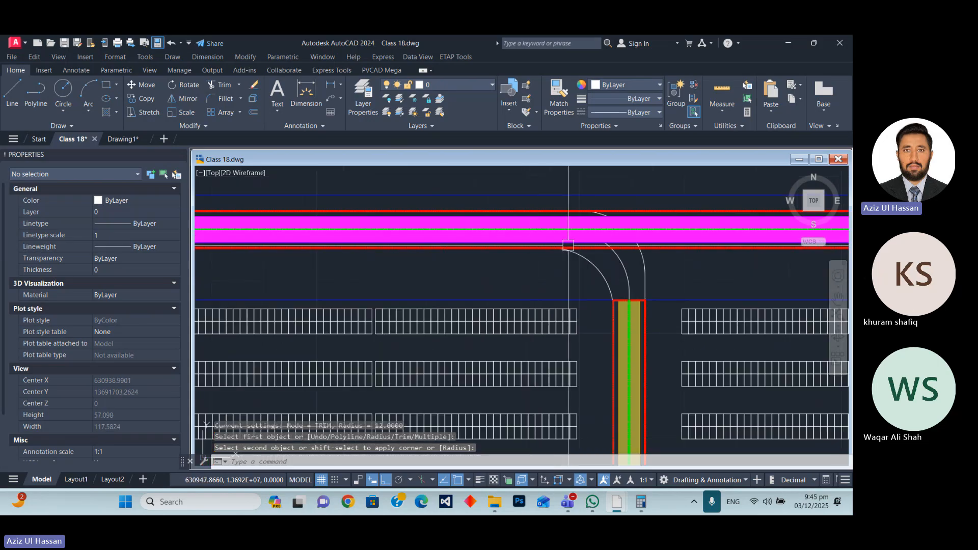
Draw a vertical polyline across the perimeter road, linking the left ends of the outer and inner connector polylines.
{"action": "left_click", "coordinate": [646, 282]}
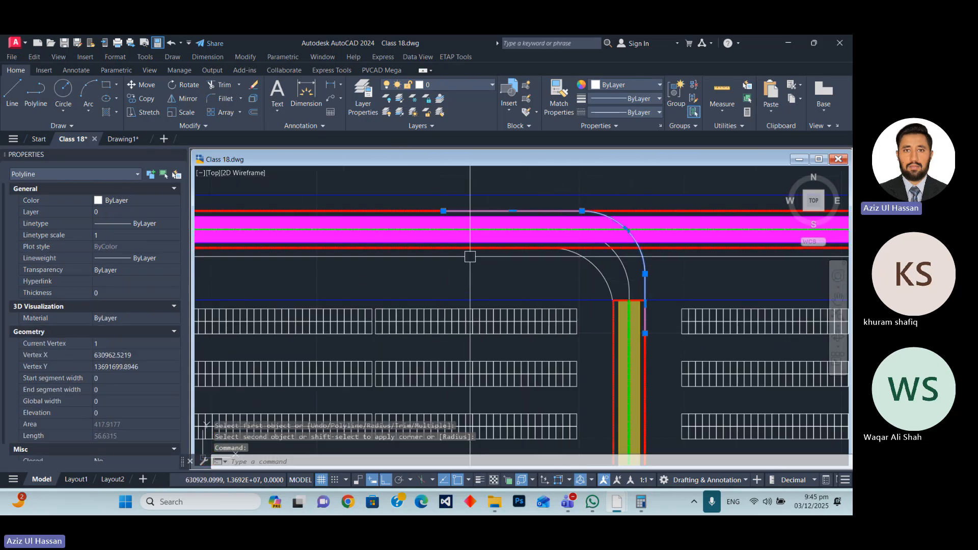
{"action": "type", "text": "p"}
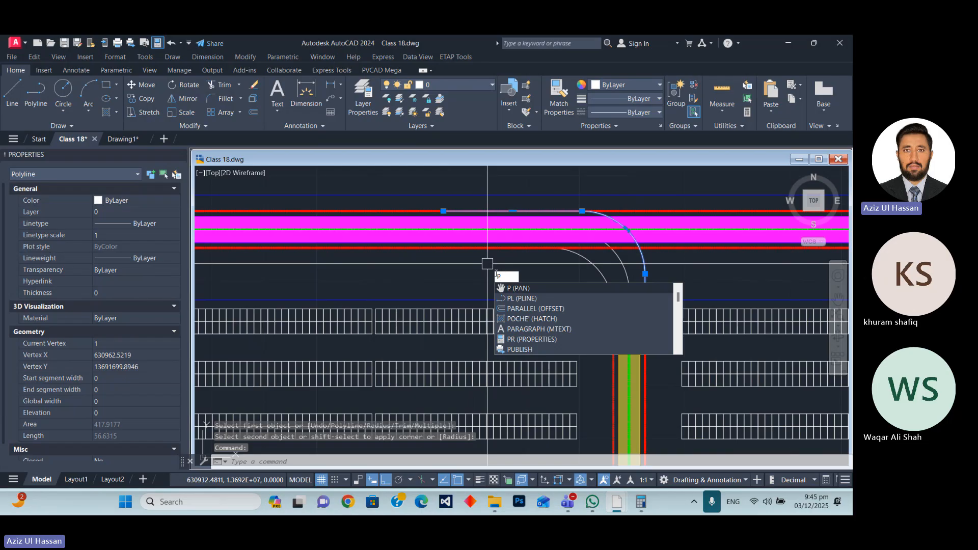
{"action": "type", "text": "l"}
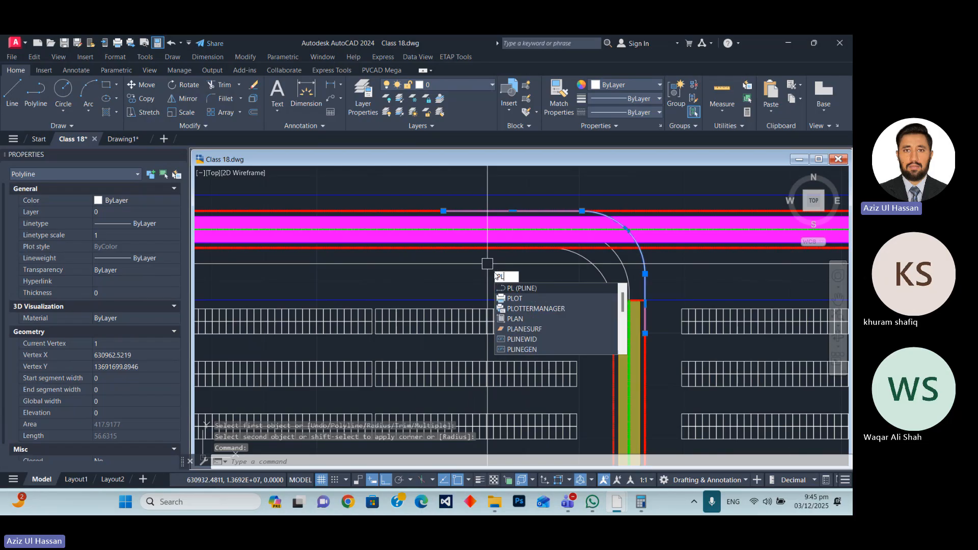
{"action": "key", "text": "Return"}
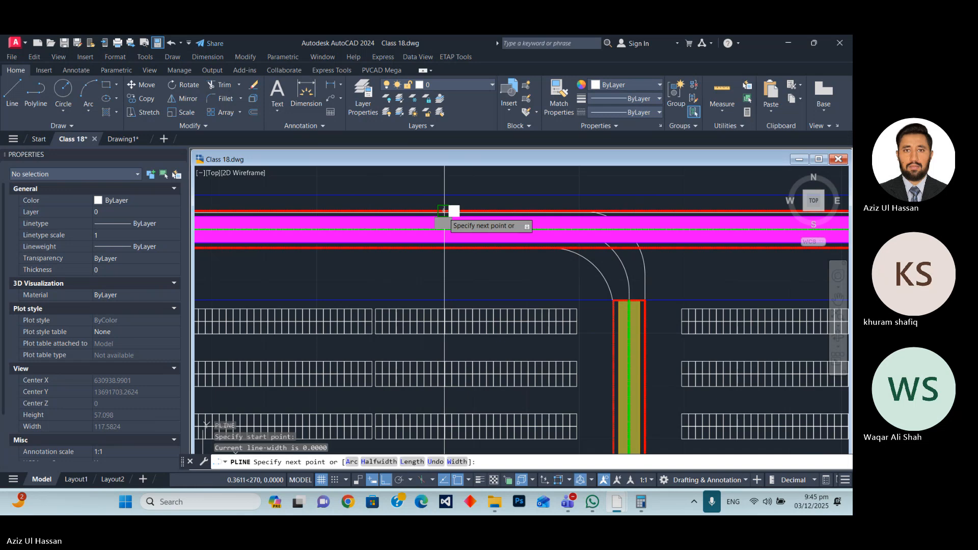
{"action": "left_click", "coordinate": [443, 248]}
{"action": "key", "text": "Escape"}
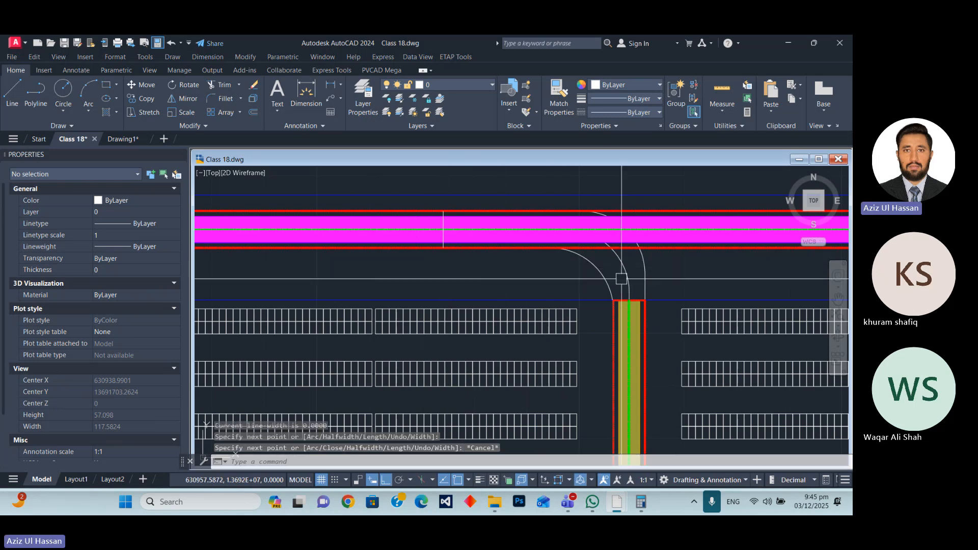
Draw a 6 long polyline across the lane, linking the lower ends of the two connector polylines.
{"action": "key", "text": "Return"}
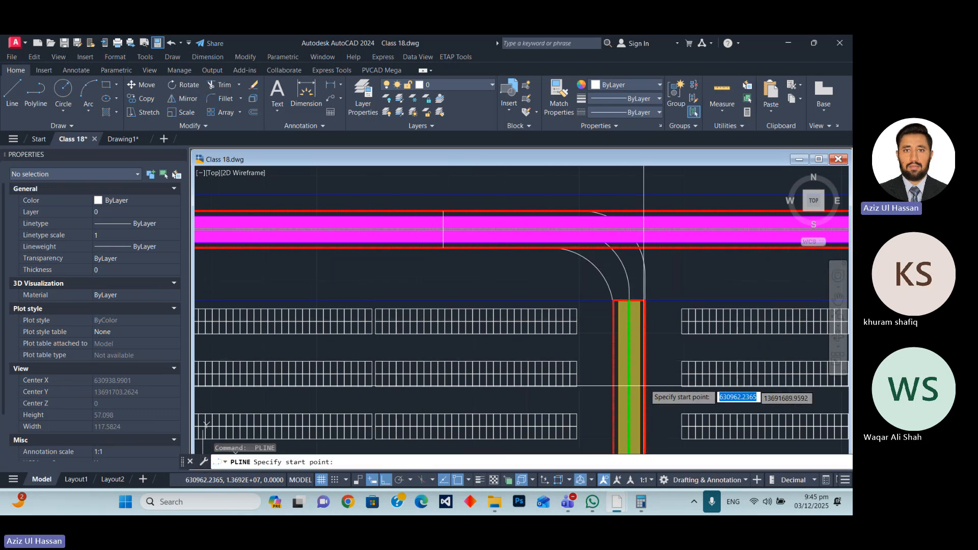
{"action": "left_click", "coordinate": [614, 332]}
{"action": "key", "text": "Escape"}
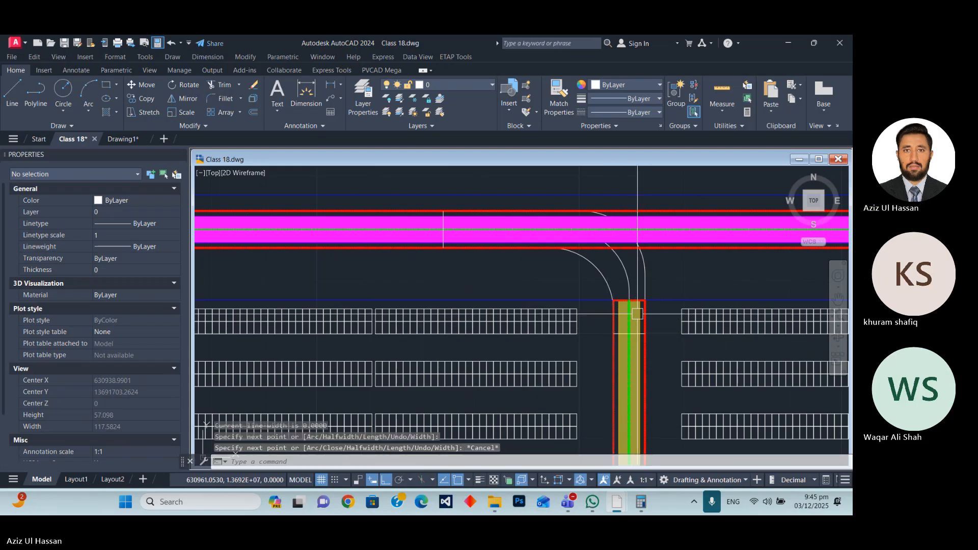
Join the two filleted connector polylines and their two end lines into one polyline, and check the joined outline.
{"action": "left_click", "coordinate": [646, 274]}
{"action": "left_click", "coordinate": [608, 280]}
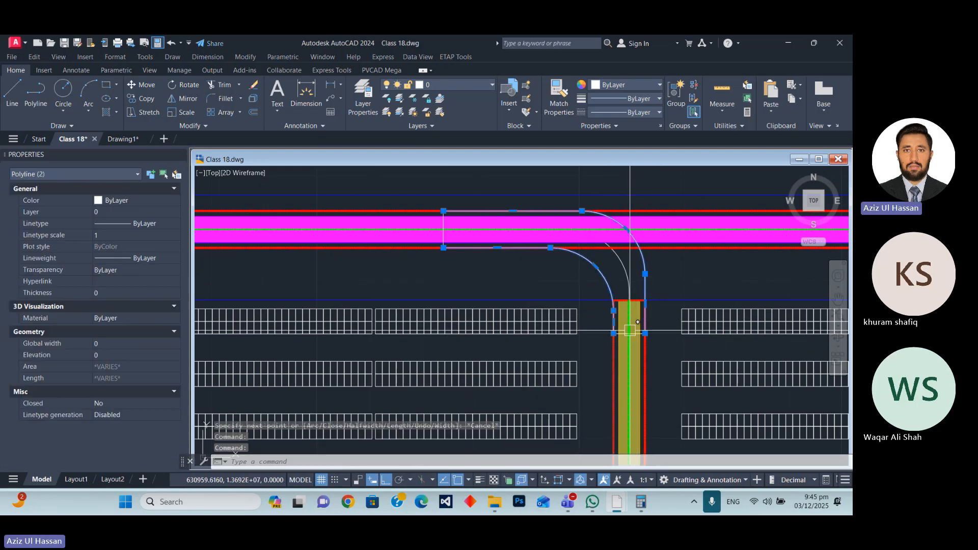
{"action": "scroll", "coordinate": [619, 334], "scroll_direction": "up", "scroll_amount": 6}
{"action": "scroll", "coordinate": [617, 316], "scroll_direction": "down", "scroll_amount": 5}
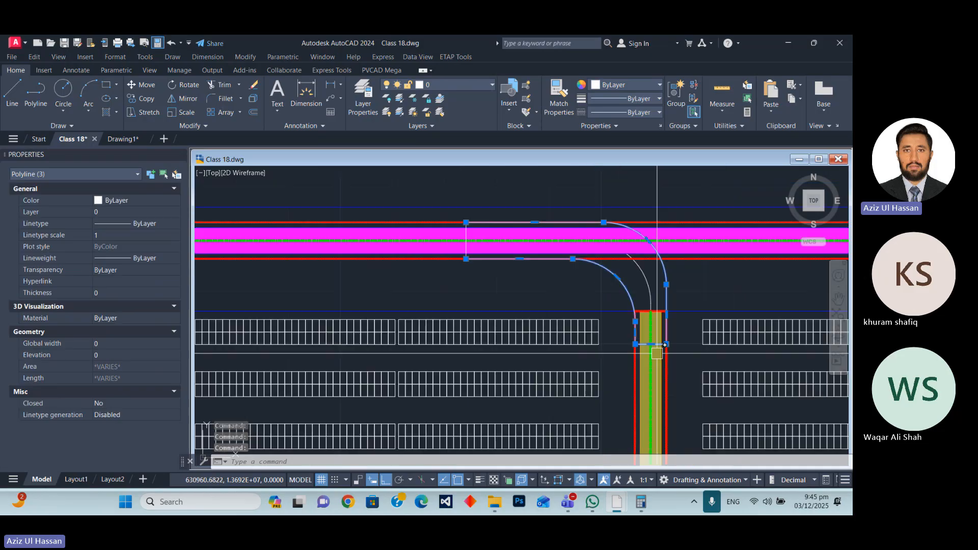
{"action": "scroll", "coordinate": [482, 240], "scroll_direction": "up", "scroll_amount": 3}
{"action": "left_click", "coordinate": [456, 213]}
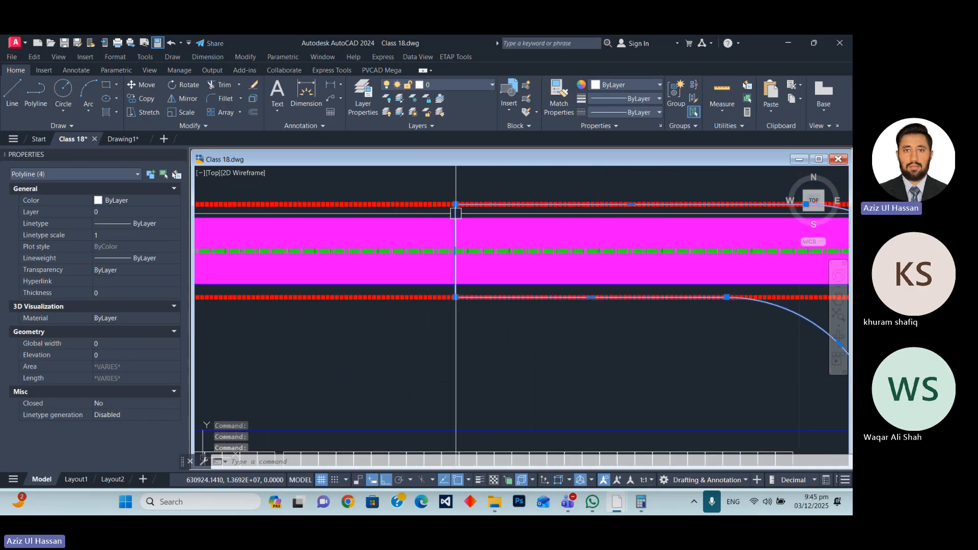
{"action": "scroll", "coordinate": [432, 223], "scroll_direction": "down", "scroll_amount": 5}
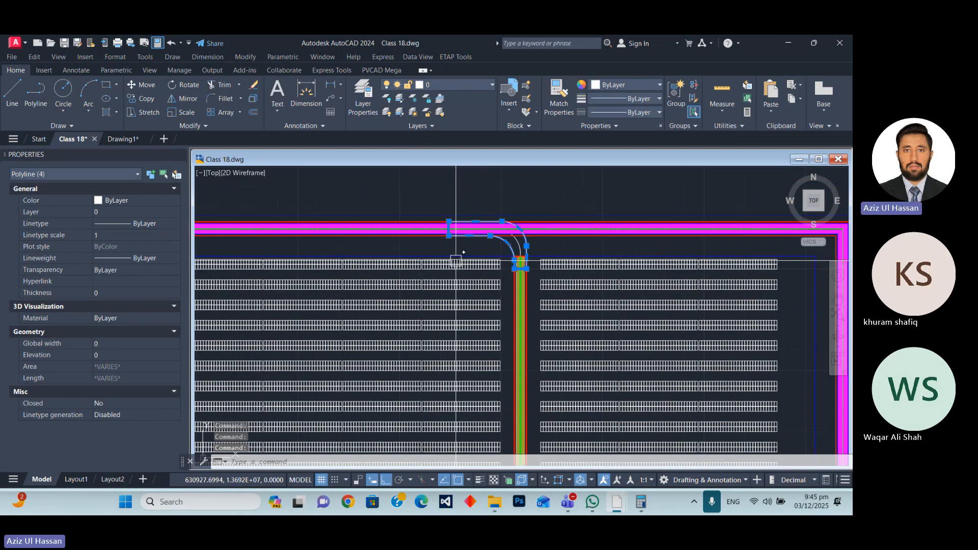
{"action": "key", "text": "Return"}
{"action": "scroll", "coordinate": [517, 236], "scroll_direction": "up", "scroll_amount": 2}
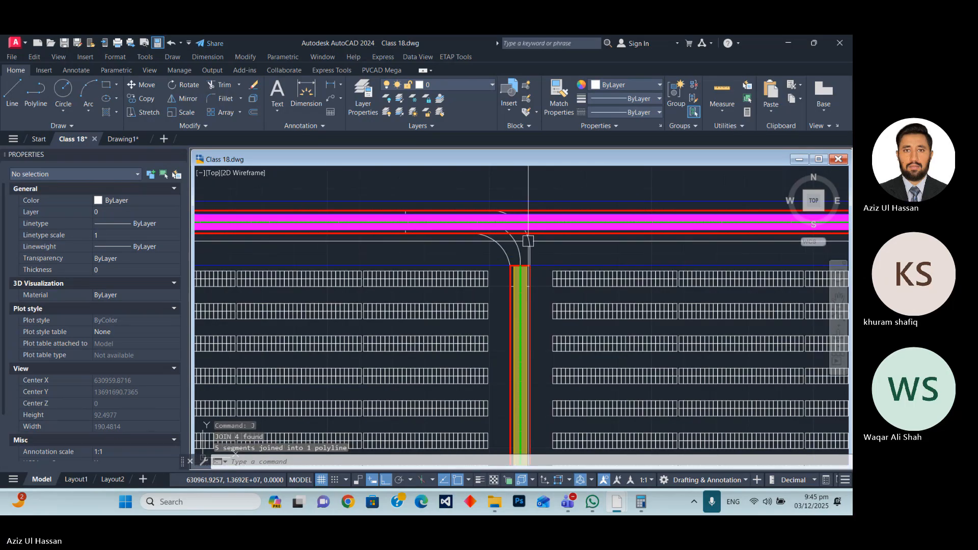
{"action": "left_click", "coordinate": [529, 241]}
{"action": "scroll", "coordinate": [541, 257], "scroll_direction": "up", "scroll_amount": 4}
{"action": "scroll", "coordinate": [563, 288], "scroll_direction": "down", "scroll_amount": 2}
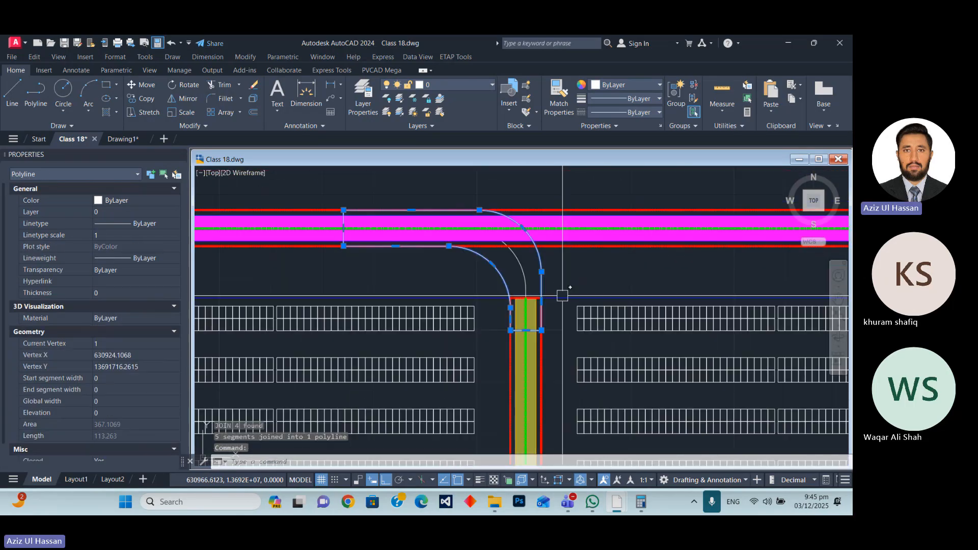
{"action": "key", "text": "Escape"}
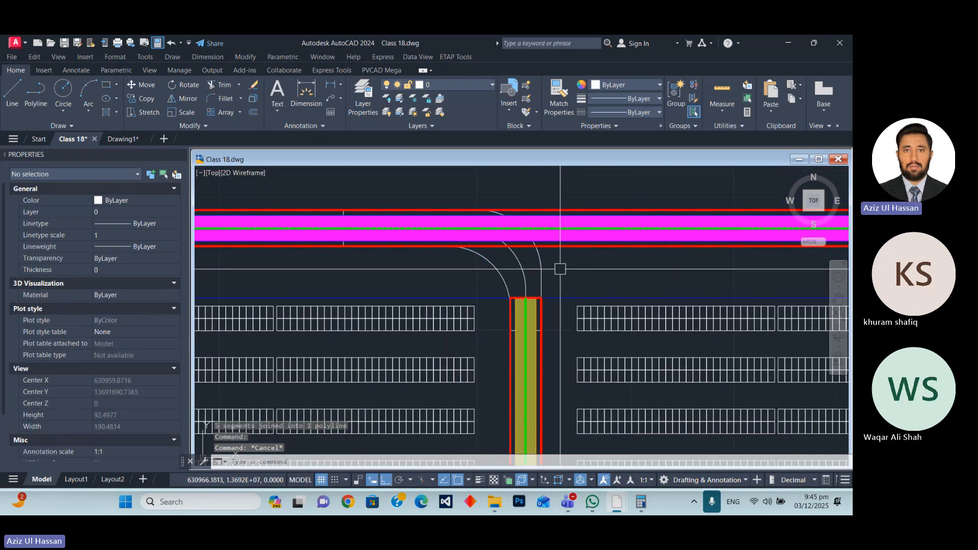
Assign the connector outline and its centre polyline to the ROAD layer.
{"action": "left_click", "coordinate": [454, 272]}
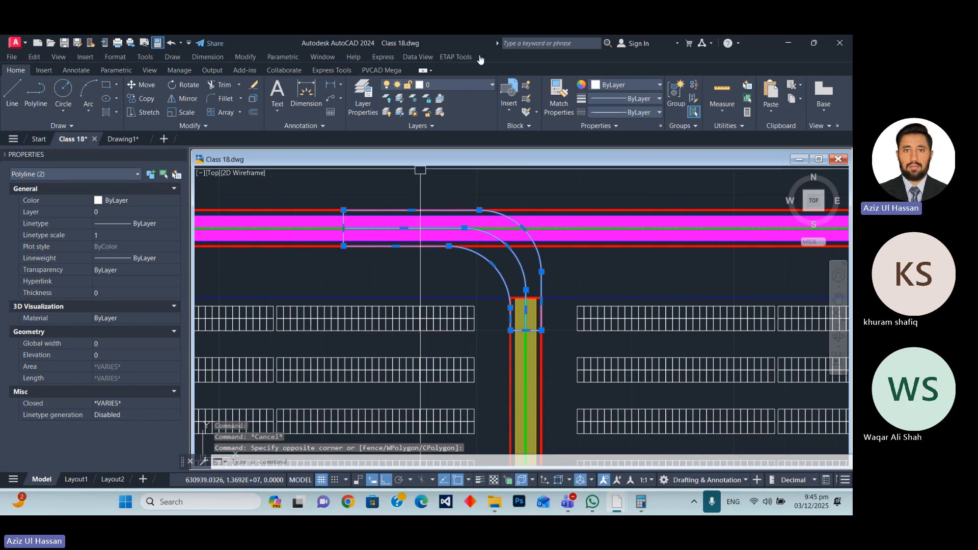
{"action": "left_click", "coordinate": [447, 84]}
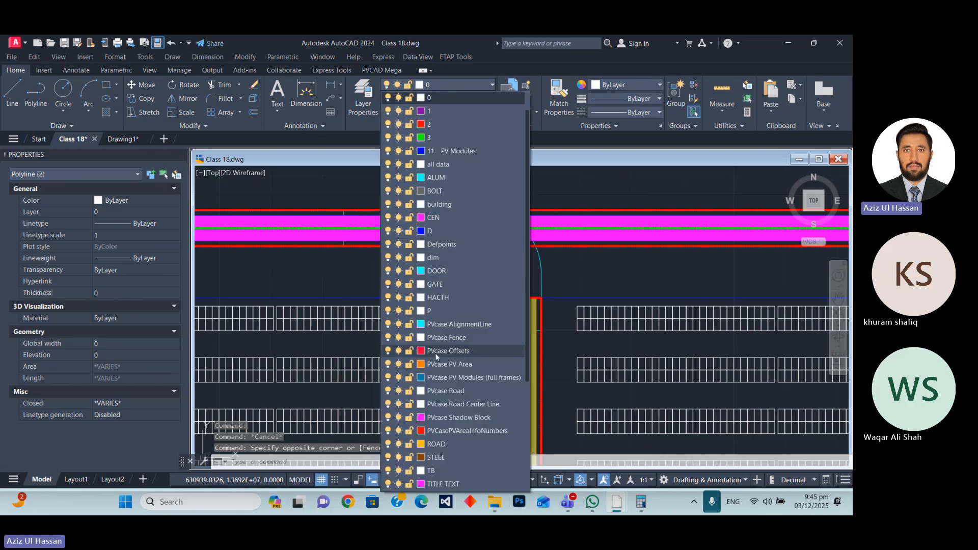
{"action": "left_click", "coordinate": [433, 445]}
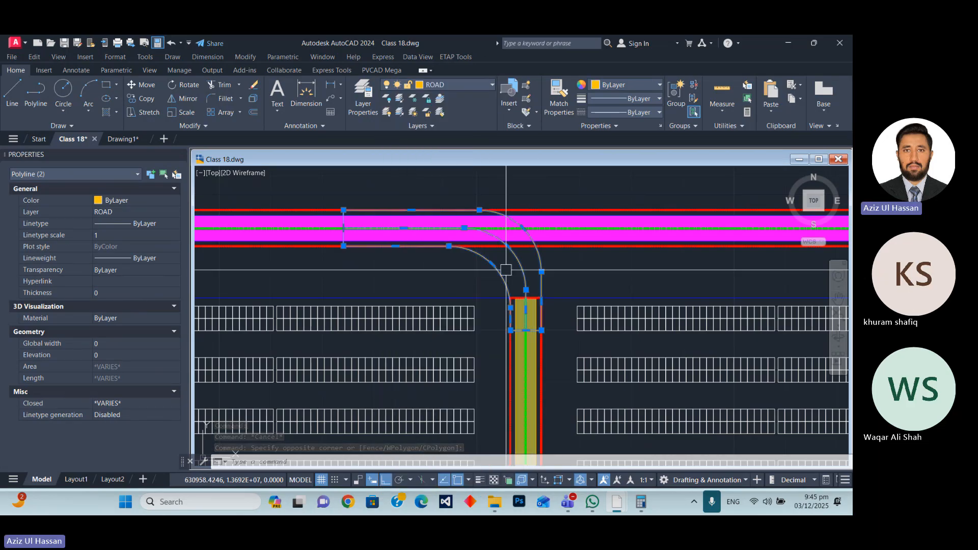
{"action": "key", "text": "Escape"}
{"action": "scroll", "coordinate": [527, 260], "scroll_direction": "up", "scroll_amount": 2}
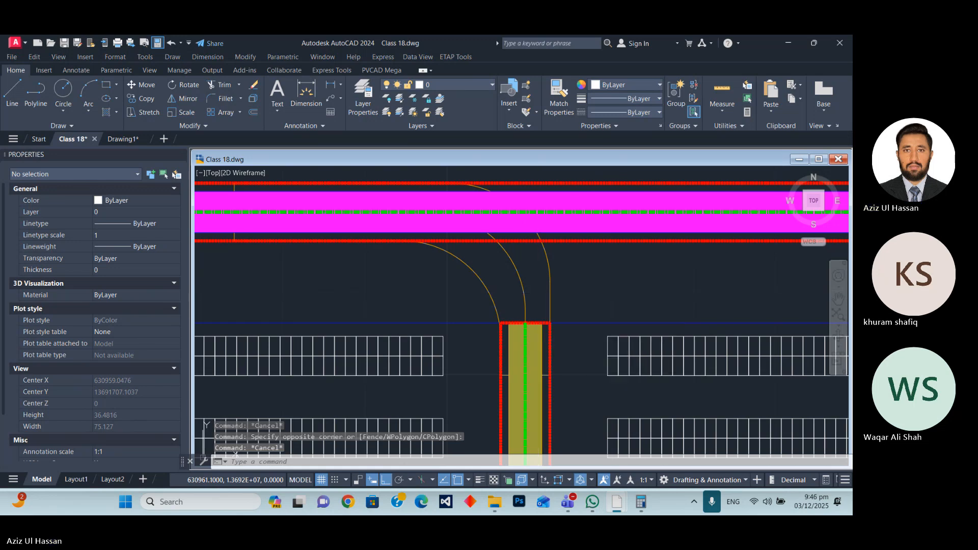
Try to fill the connector between its centre polyline and outer edge with a SOLID hatch, and undo the picks.
{"action": "type", "text": "h"}
{"action": "key", "text": "Return"}
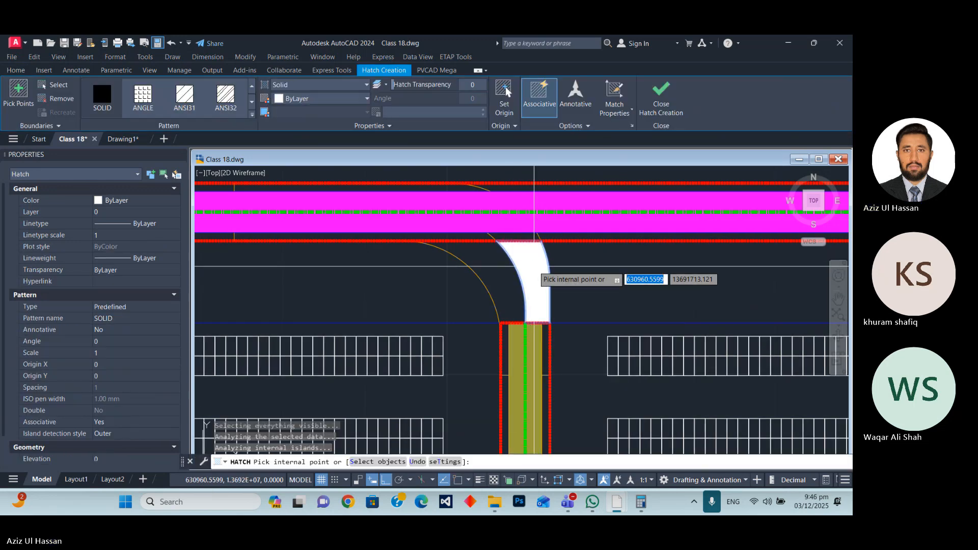
{"action": "scroll", "coordinate": [534, 266], "scroll_direction": "up", "scroll_amount": 3}
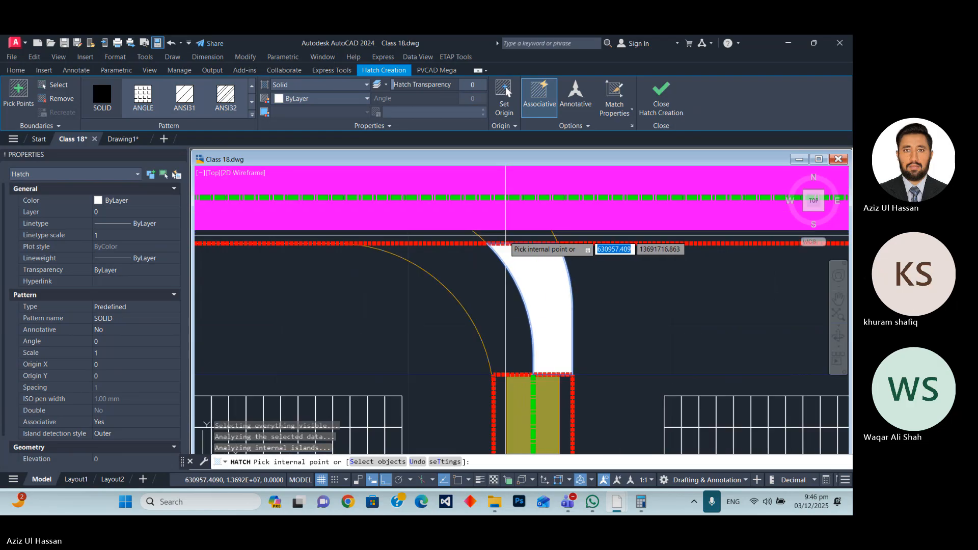
{"action": "scroll", "coordinate": [536, 289], "scroll_direction": "down", "scroll_amount": 3}
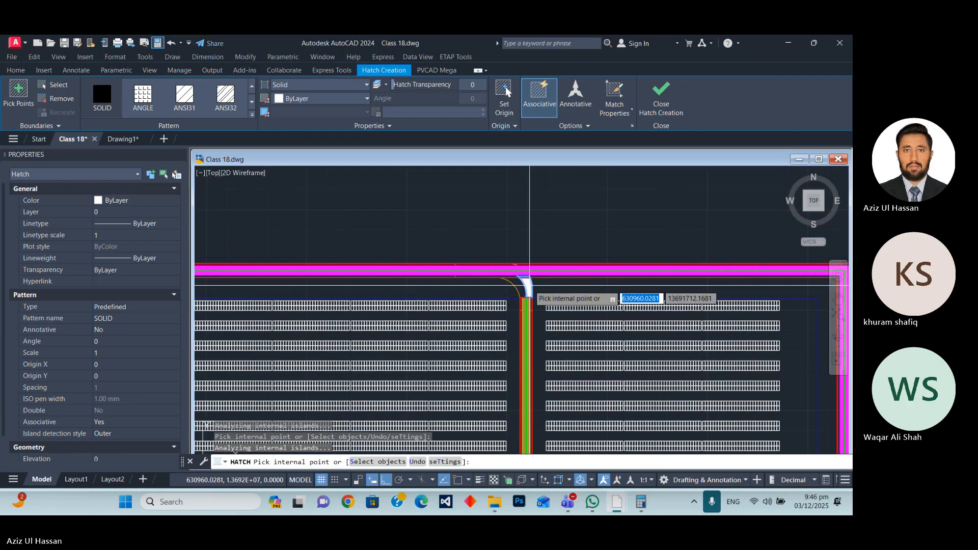
{"action": "key", "text": "ctrl+z"}
{"action": "key", "text": "ctrl+z"}
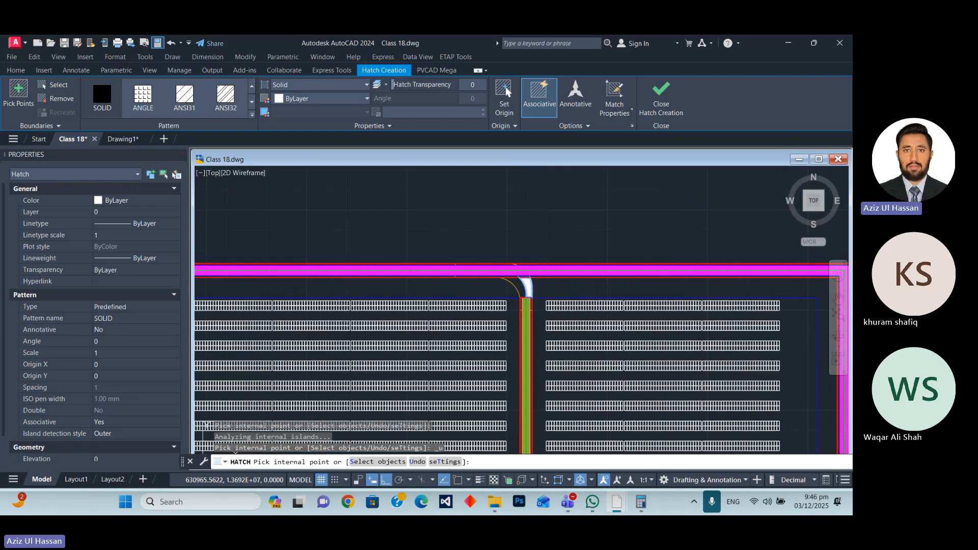
{"action": "scroll", "coordinate": [554, 285], "scroll_direction": "up", "scroll_amount": 3}
{"action": "key", "text": "Escape"}
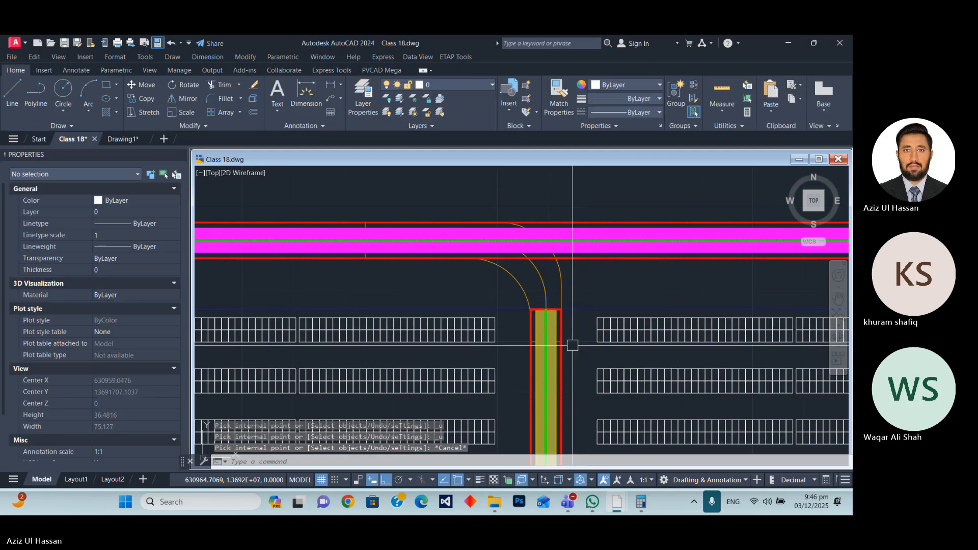
Draw a horizontal polyline from the connector's lower-left corner to the adjacent PV table's lower-right corner.
{"action": "type", "text": "pl"}
{"action": "key", "text": "Return"}
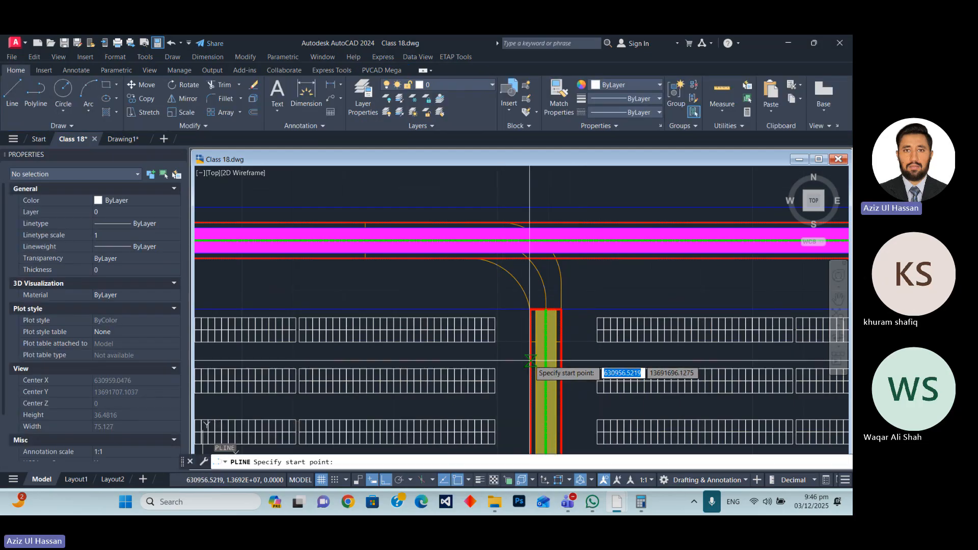
{"action": "scroll", "coordinate": [533, 357], "scroll_direction": "up", "scroll_amount": 3}
{"action": "left_click", "coordinate": [533, 313]}
{"action": "left_click", "coordinate": [442, 314]}
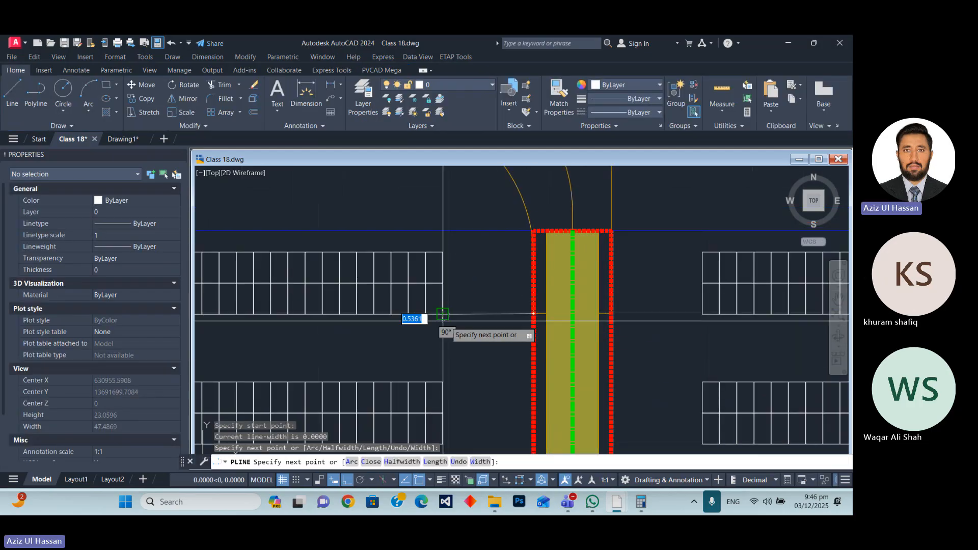
{"action": "key", "text": "Escape"}
Move the connector outline and its centre polyline straight up into the empty area above the perimeter road.
{"action": "scroll", "coordinate": [515, 397], "scroll_direction": "down", "scroll_amount": 4}
{"action": "left_click", "coordinate": [580, 304]}
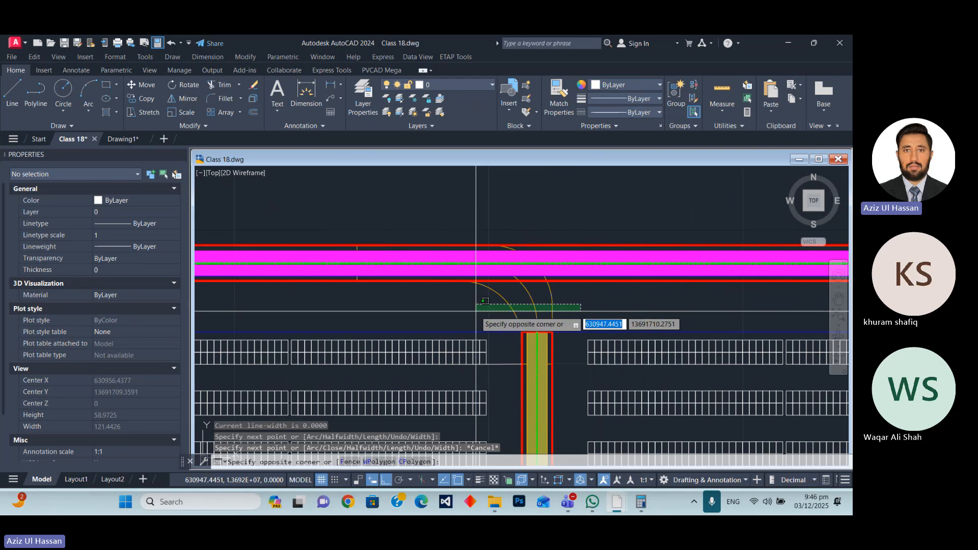
{"action": "left_click", "coordinate": [456, 310]}
{"action": "scroll", "coordinate": [383, 349], "scroll_direction": "down", "scroll_amount": 8}
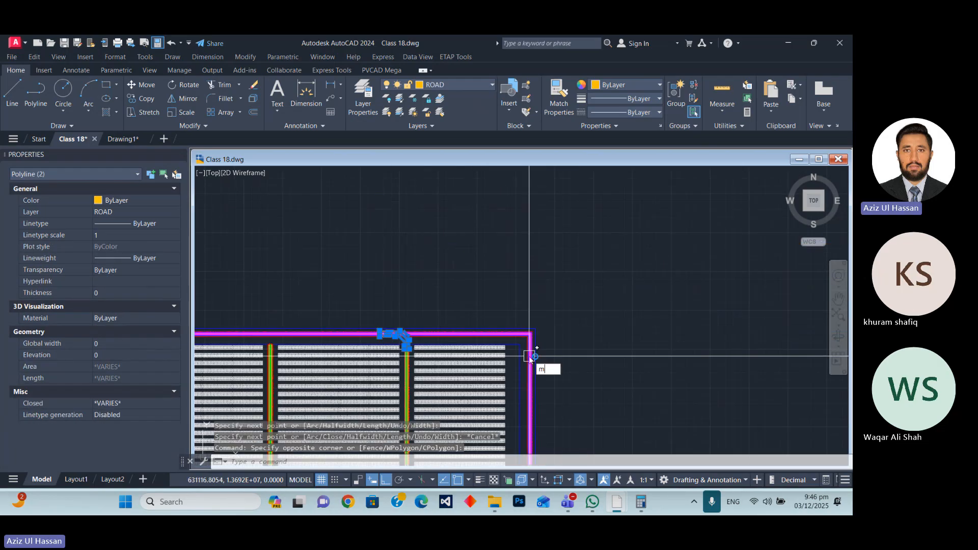
{"action": "key", "text": "Return"}
{"action": "left_click", "coordinate": [579, 343]}
{"action": "left_click", "coordinate": [565, 255]}
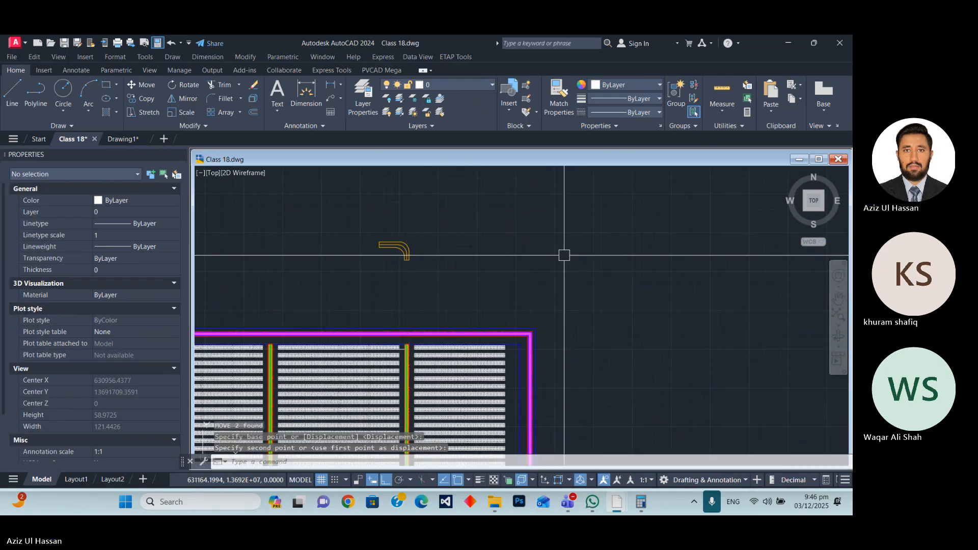
Fill both halves of the connector on either side of its centre polyline with a SOLID hatch.
{"action": "scroll", "coordinate": [403, 247], "scroll_direction": "up", "scroll_amount": 8}
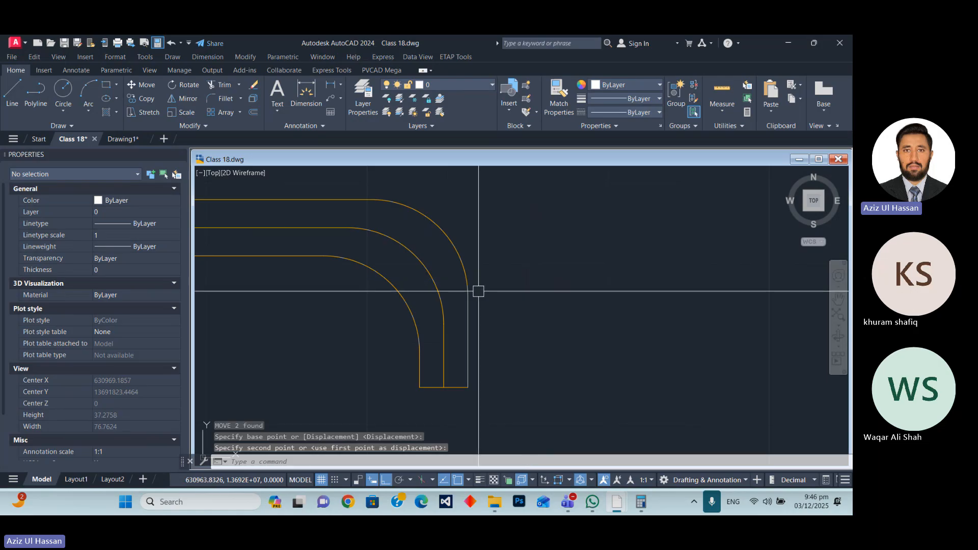
{"action": "type", "text": "h"}
{"action": "key", "text": "Return"}
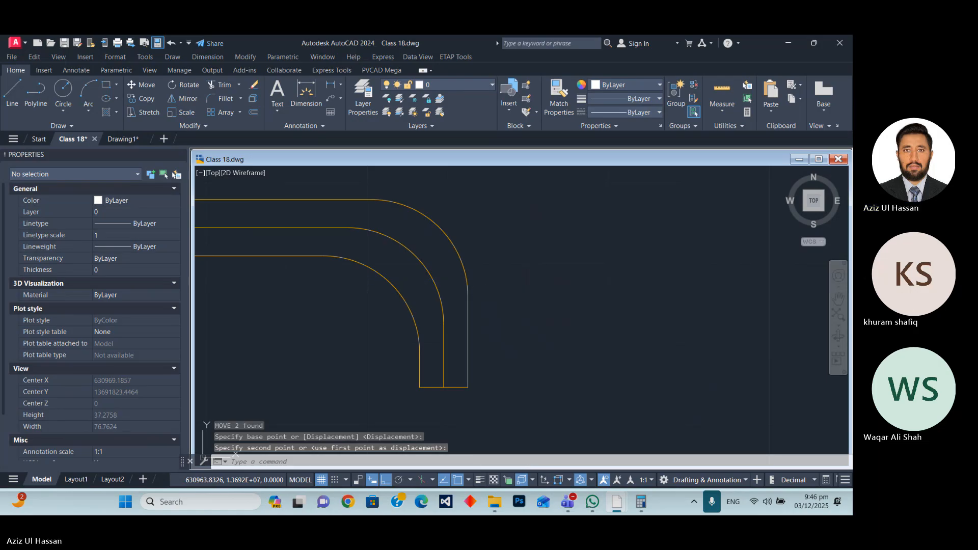
{"action": "left_click", "coordinate": [407, 231]}
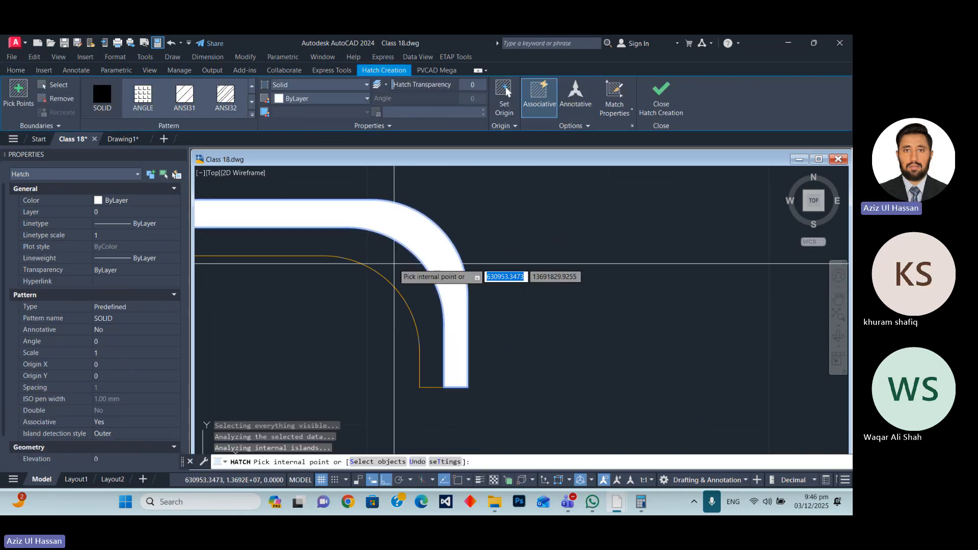
{"action": "scroll", "coordinate": [399, 264], "scroll_direction": "down", "scroll_amount": 8}
{"action": "key", "text": "Escape"}
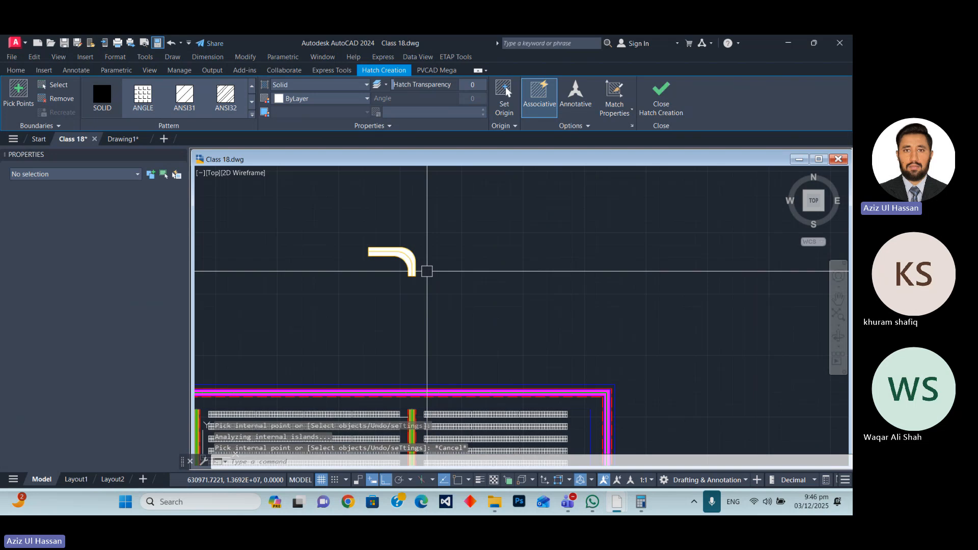
Keep the connector hatch colour ByLayer and assign the hatch, outline and centre polyline to the ROAD layer.
{"action": "scroll", "coordinate": [399, 251], "scroll_direction": "up", "scroll_amount": 8}
{"action": "left_click", "coordinate": [395, 246]}
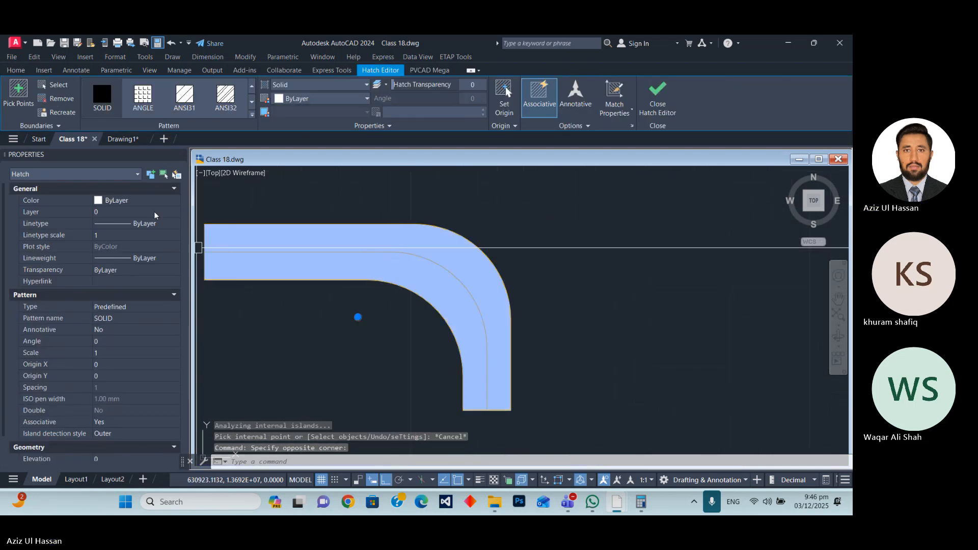
{"action": "left_click", "coordinate": [144, 202]}
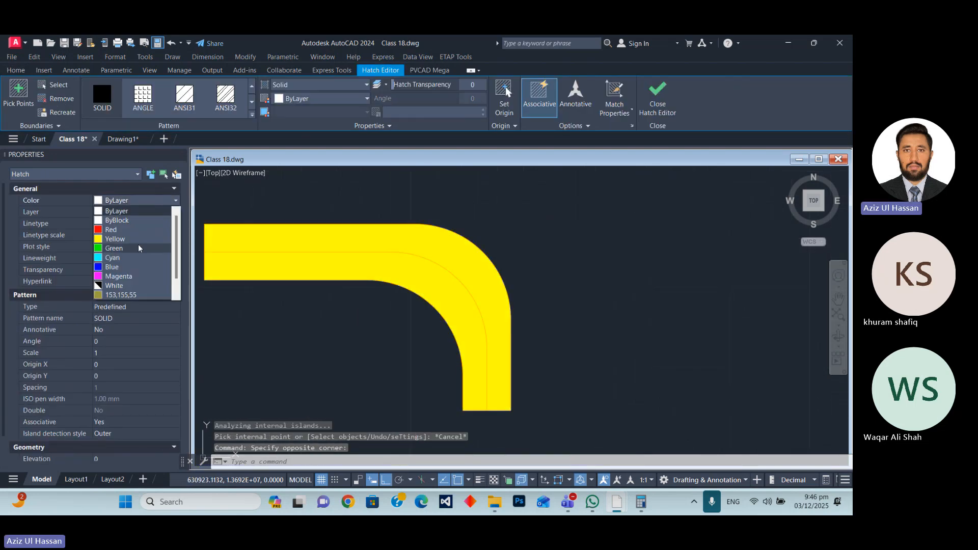
{"action": "left_click", "coordinate": [129, 198]}
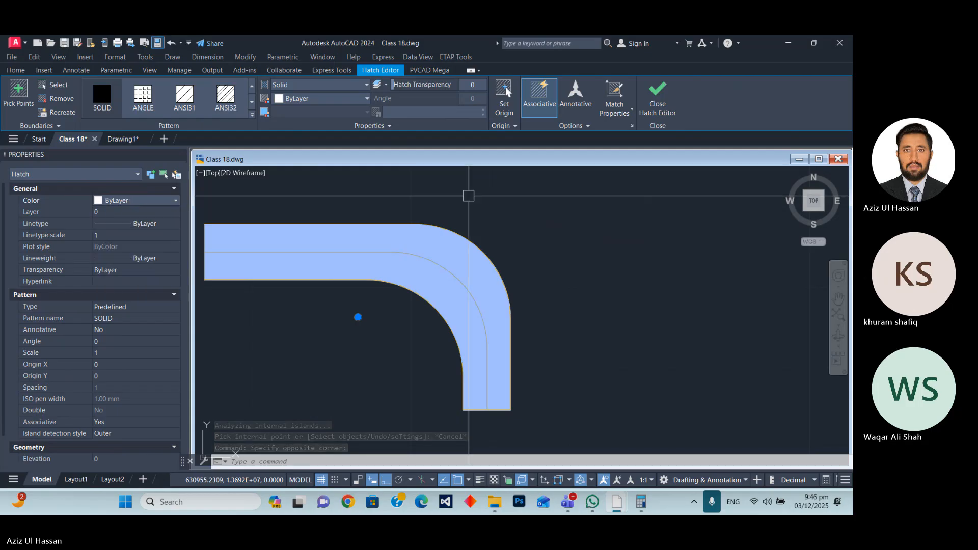
{"action": "key", "text": "Escape"}
{"action": "mouse_move", "coordinate": [510, 242]}
{"action": "left_mouse_down"}
{"action": "mouse_move", "coordinate": [494, 258]}
{"action": "mouse_move", "coordinate": [397, 288]}
{"action": "left_mouse_up"}
{"action": "left_click", "coordinate": [410, 84]}
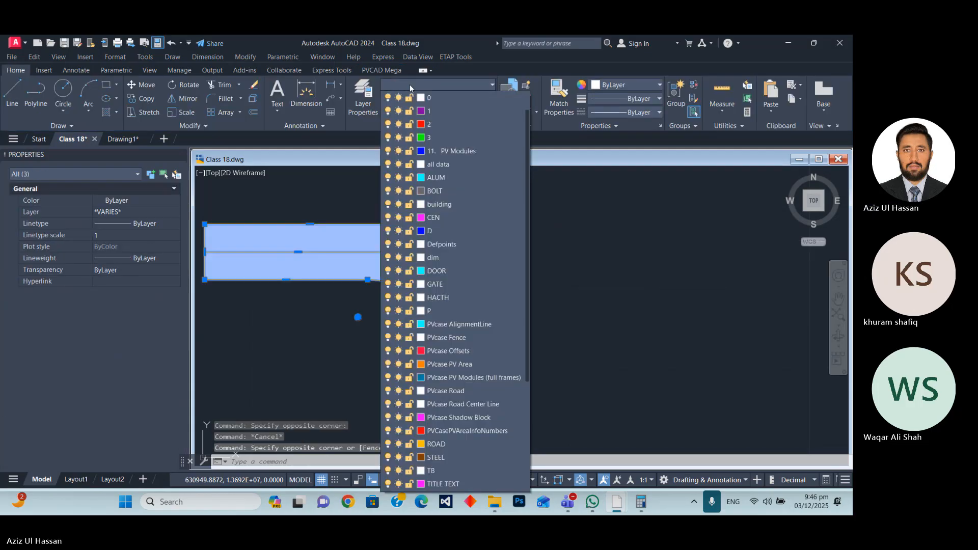
{"action": "left_click", "coordinate": [433, 444]}
{"action": "key", "text": "Escape"}
{"action": "scroll", "coordinate": [483, 254], "scroll_direction": "down", "scroll_amount": 4}
{"action": "scroll", "coordinate": [520, 267], "scroll_direction": "up", "scroll_amount": 4}
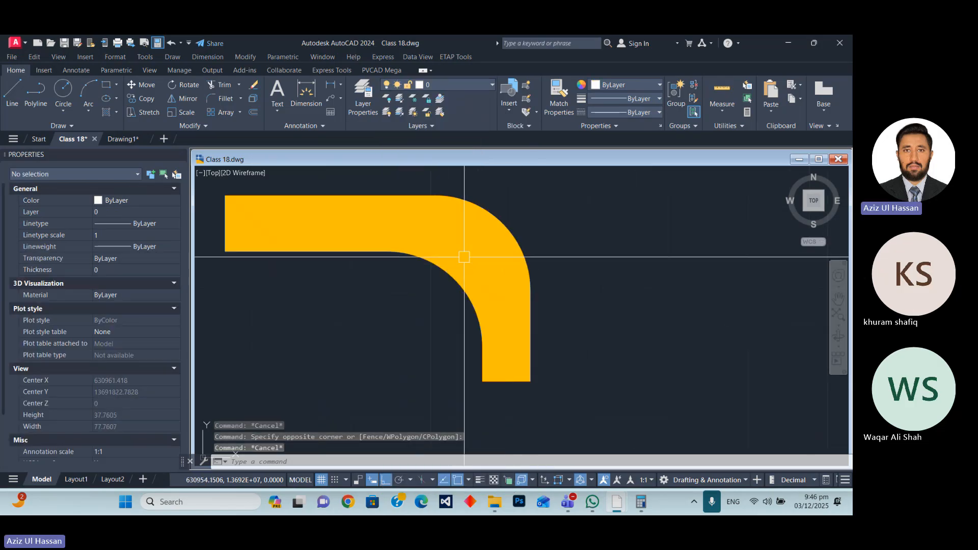
Try to match the red dashed lane outline's properties onto the connector outline.
{"action": "scroll", "coordinate": [514, 286], "scroll_direction": "down", "scroll_amount": 8}
{"action": "scroll", "coordinate": [515, 286], "scroll_direction": "up", "scroll_amount": 8}
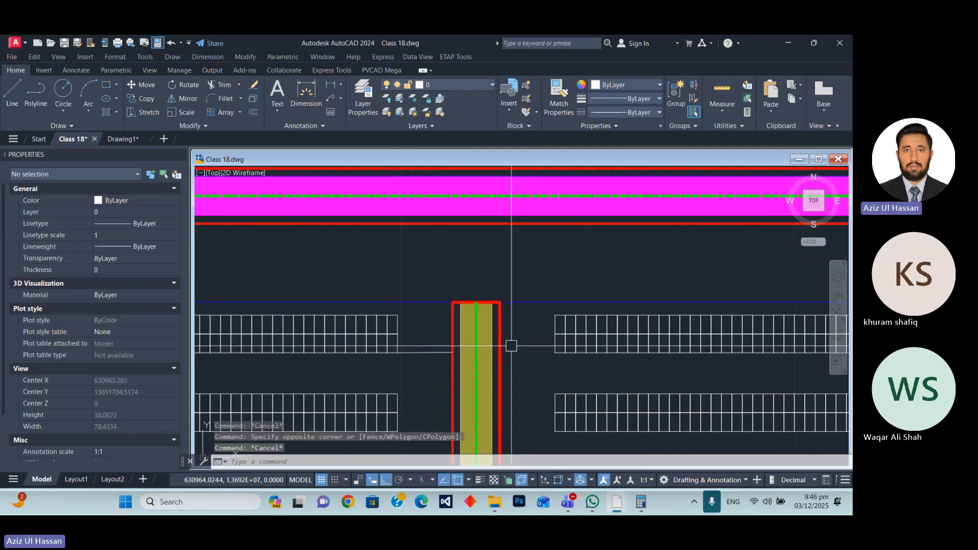
{"action": "left_click", "coordinate": [497, 337]}
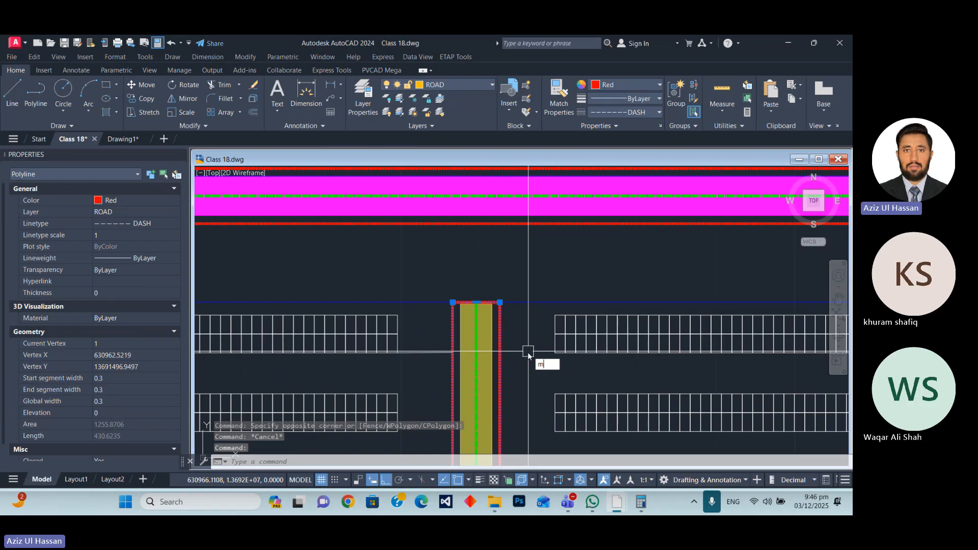
{"action": "type", "text": "a"}
{"action": "key", "text": "Return"}
{"action": "scroll", "coordinate": [507, 360], "scroll_direction": "down", "scroll_amount": 3}
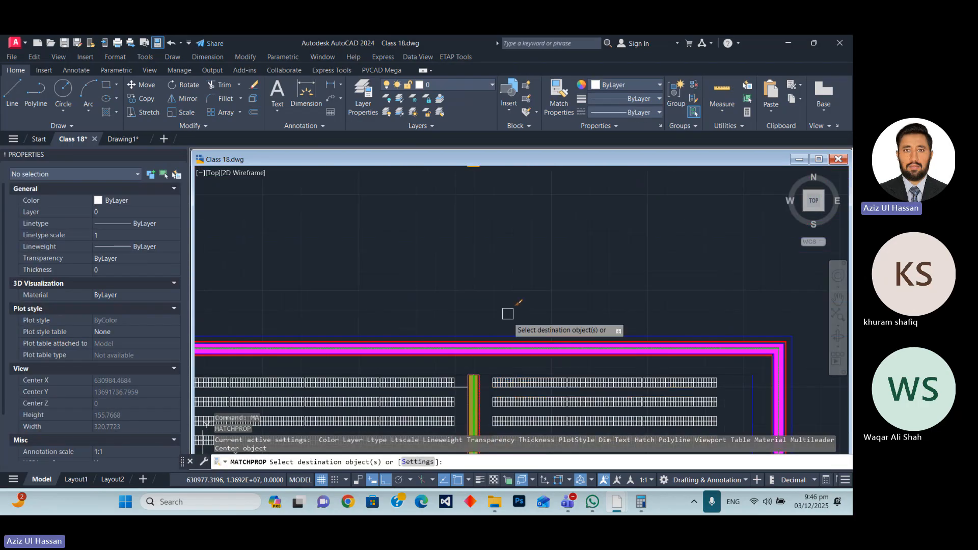
{"action": "scroll", "coordinate": [504, 296], "scroll_direction": "down", "scroll_amount": 2}
{"action": "scroll", "coordinate": [502, 277], "scroll_direction": "up", "scroll_amount": 8}
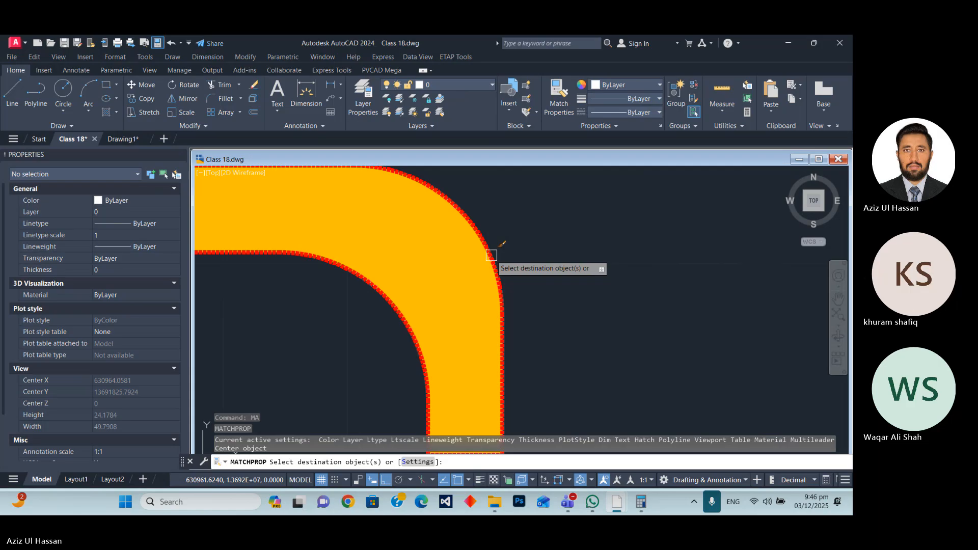
{"action": "scroll", "coordinate": [570, 260], "scroll_direction": "down", "scroll_amount": 6}
{"action": "key", "text": "Escape"}
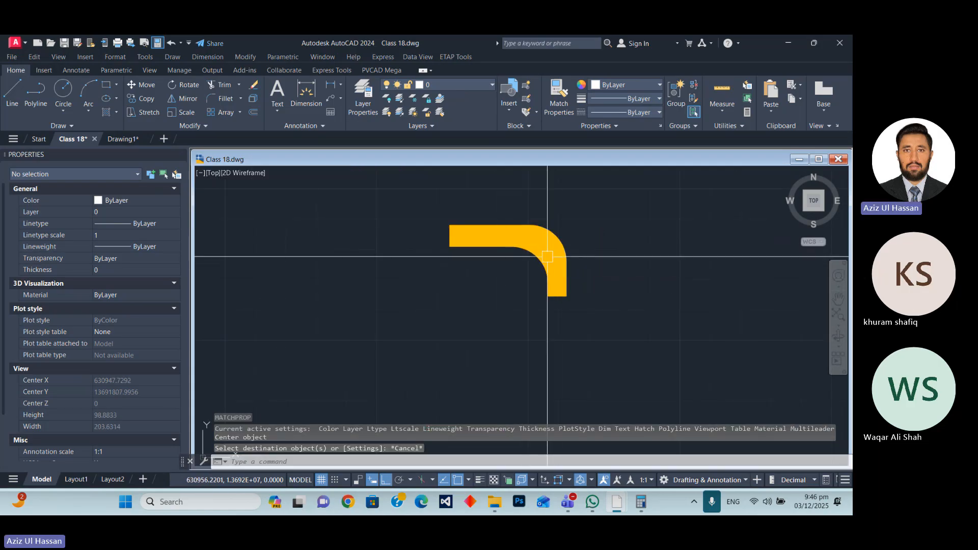
Match the lane's green CENTER2 centreline properties onto the connector's centre polyline.
{"action": "left_click", "coordinate": [547, 256]}
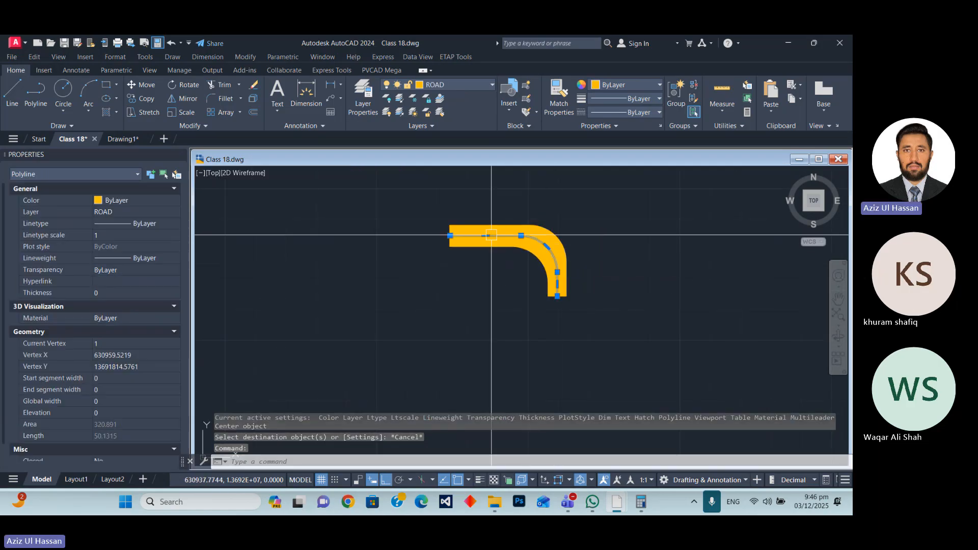
{"action": "scroll", "coordinate": [514, 221], "scroll_direction": "down", "scroll_amount": 6}
{"action": "key", "text": "Escape"}
{"action": "scroll", "coordinate": [533, 323], "scroll_direction": "up", "scroll_amount": 8}
{"action": "left_click", "coordinate": [520, 334]}
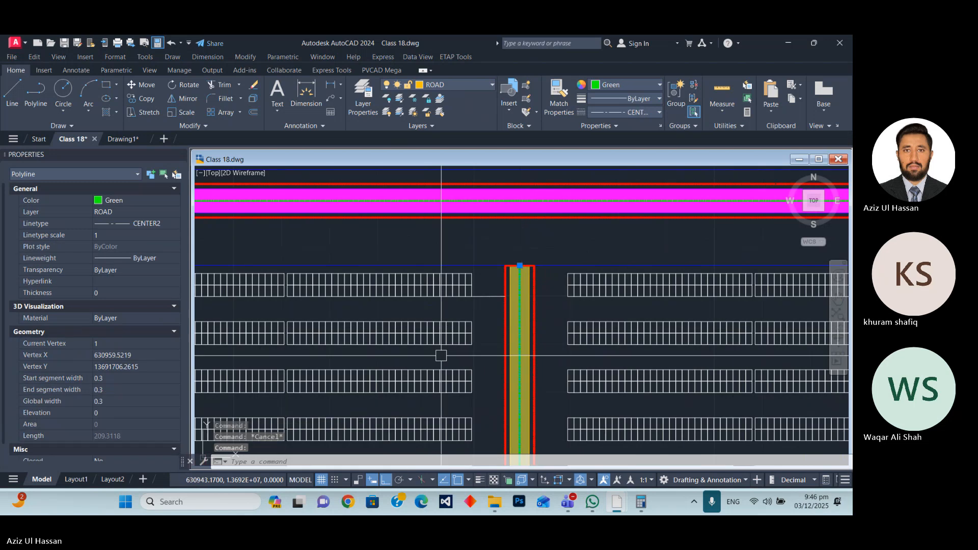
{"action": "type", "text": "ma"}
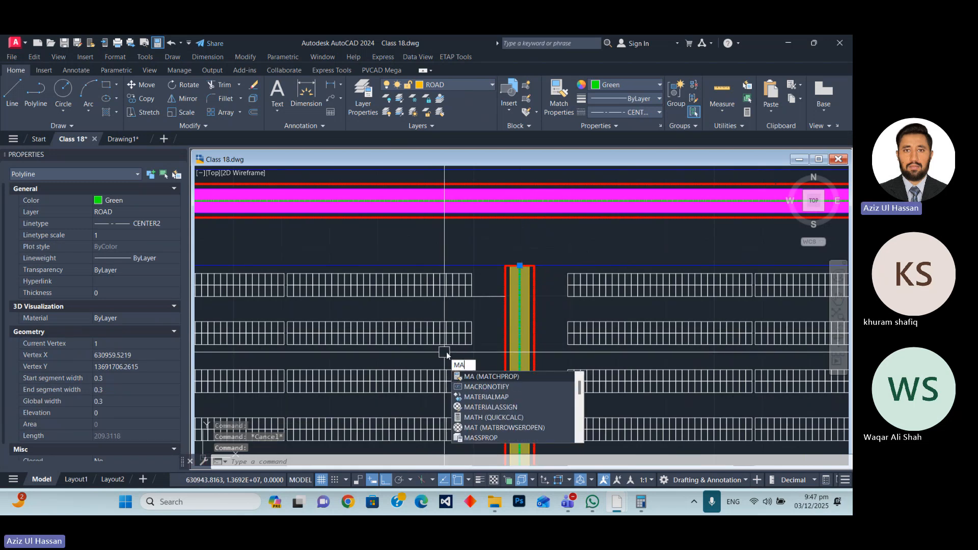
{"action": "key", "text": "Return"}
{"action": "scroll", "coordinate": [503, 288], "scroll_direction": "down", "scroll_amount": 5}
{"action": "scroll", "coordinate": [503, 288], "scroll_direction": "up", "scroll_amount": 8}
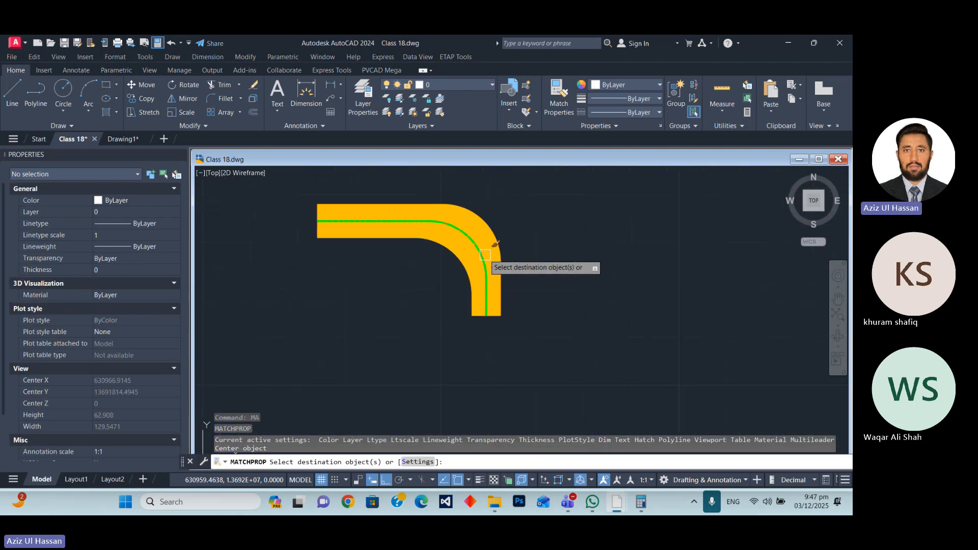
{"action": "left_click", "coordinate": [482, 253]}
{"action": "key", "text": "Return"}
Try to move the hatched connector by its lower-left corner down onto the upper end of the road lane.
{"action": "left_click", "coordinate": [540, 252]}
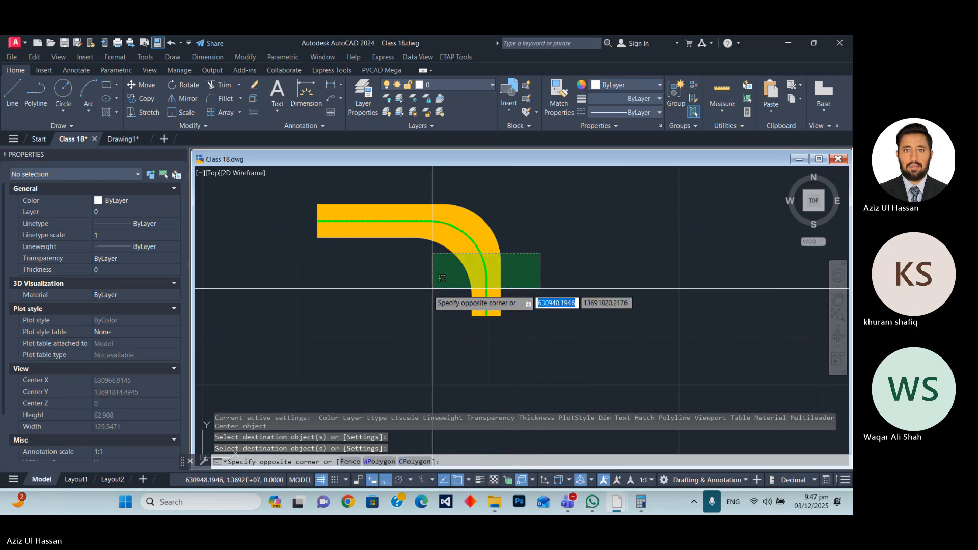
{"action": "left_click", "coordinate": [433, 290]}
{"action": "scroll", "coordinate": [467, 224], "scroll_direction": "down", "scroll_amount": 4}
{"action": "type", "text": "m"}
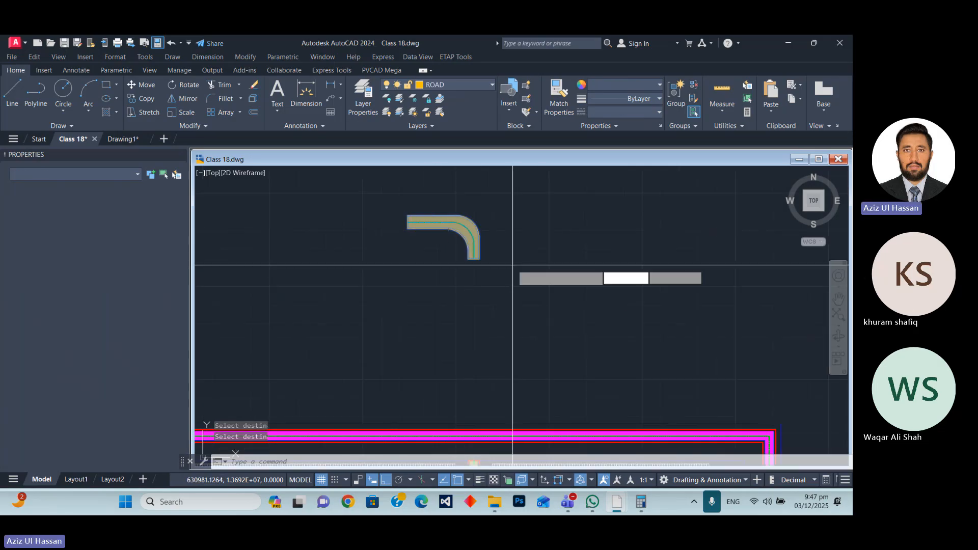
{"action": "key", "text": "Return"}
{"action": "scroll", "coordinate": [477, 270], "scroll_direction": "up", "scroll_amount": 6}
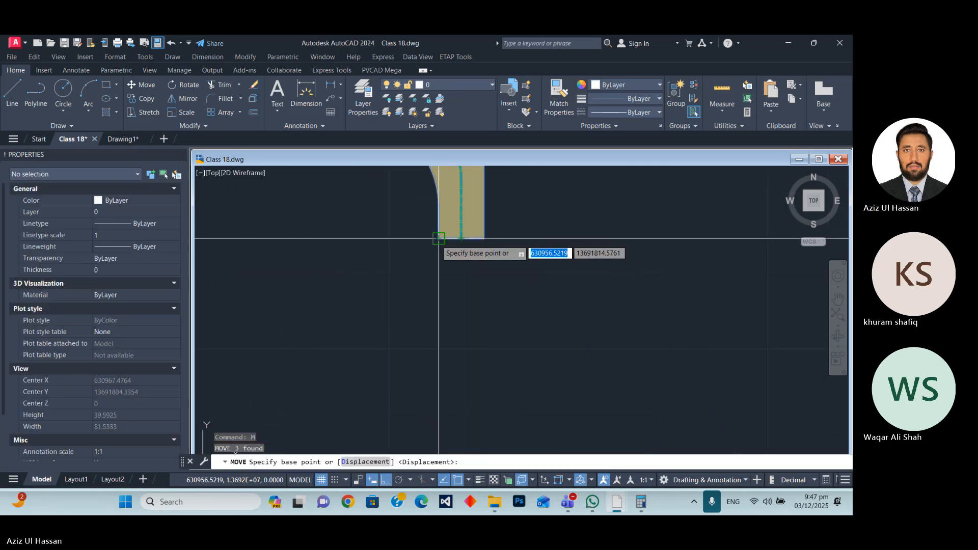
{"action": "left_click", "coordinate": [448, 238]}
{"action": "scroll", "coordinate": [447, 204], "scroll_direction": "down", "scroll_amount": 5}
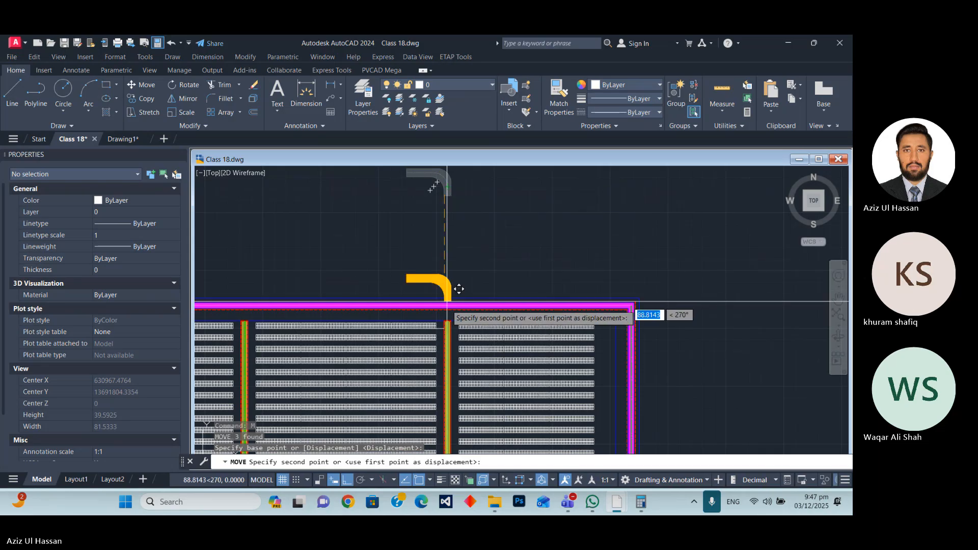
{"action": "scroll", "coordinate": [455, 291], "scroll_direction": "up", "scroll_amount": 7}
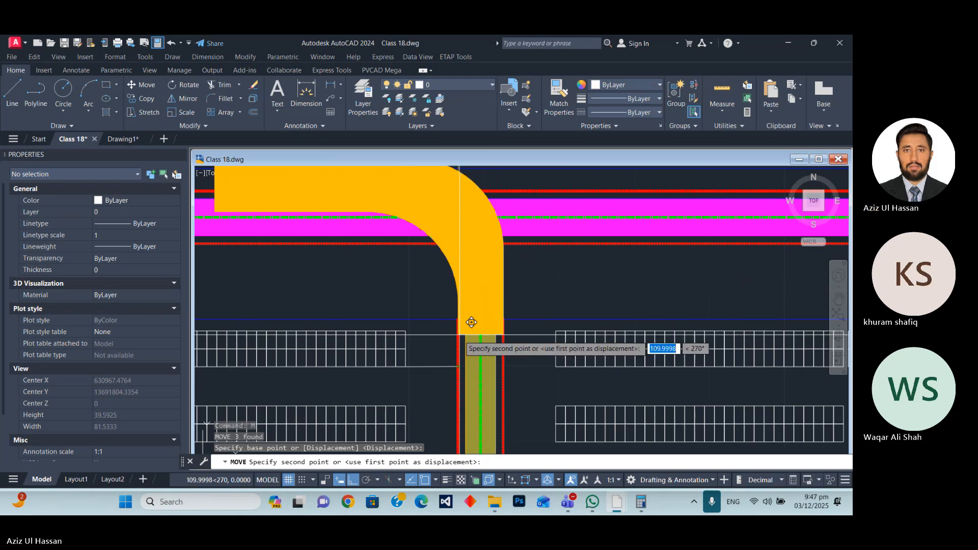
{"action": "key", "text": "Escape"}
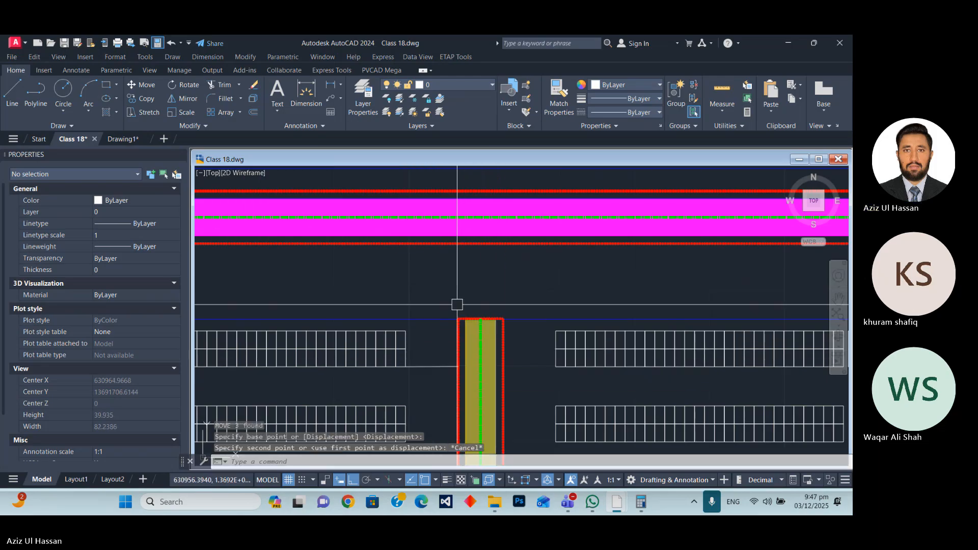
Erase the whole connector above the perimeter road, including its outline, centre polyline and hatch.
{"action": "scroll", "coordinate": [471, 300], "scroll_direction": "down", "scroll_amount": 3}
{"action": "scroll", "coordinate": [474, 291], "scroll_direction": "down", "scroll_amount": 4}
{"action": "scroll", "coordinate": [479, 255], "scroll_direction": "up", "scroll_amount": 3}
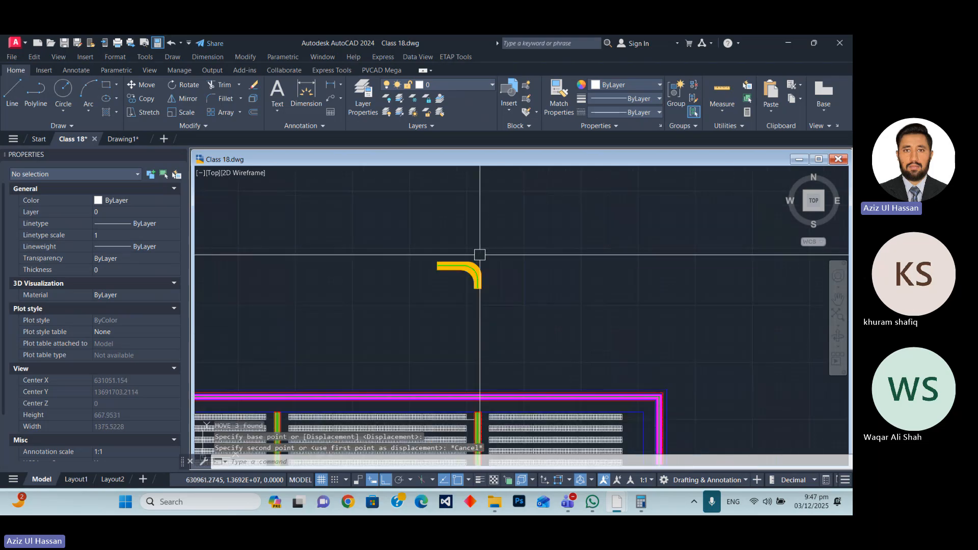
{"action": "scroll", "coordinate": [474, 281], "scroll_direction": "up", "scroll_amount": 3}
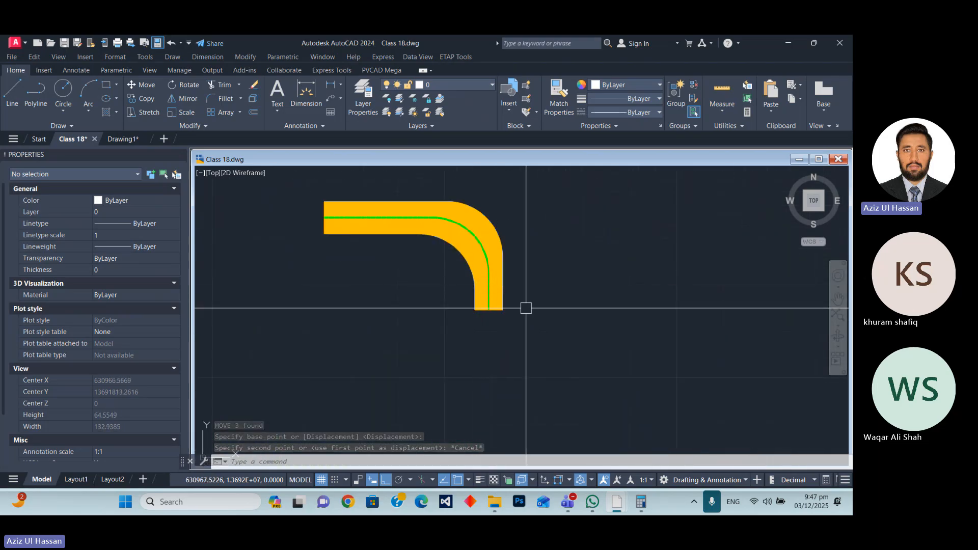
{"action": "left_click", "coordinate": [528, 336]}
{"action": "key", "text": "Escape"}
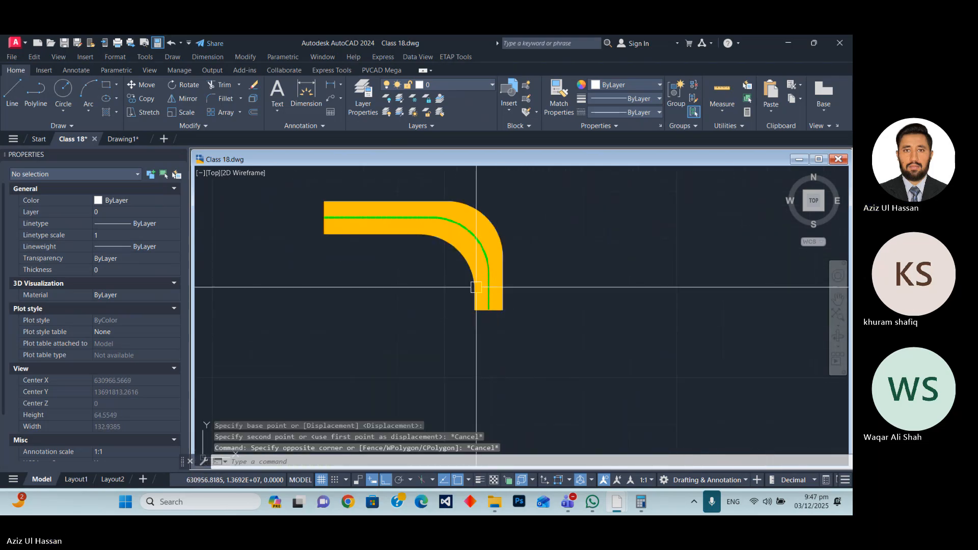
{"action": "left_click", "coordinate": [451, 244]}
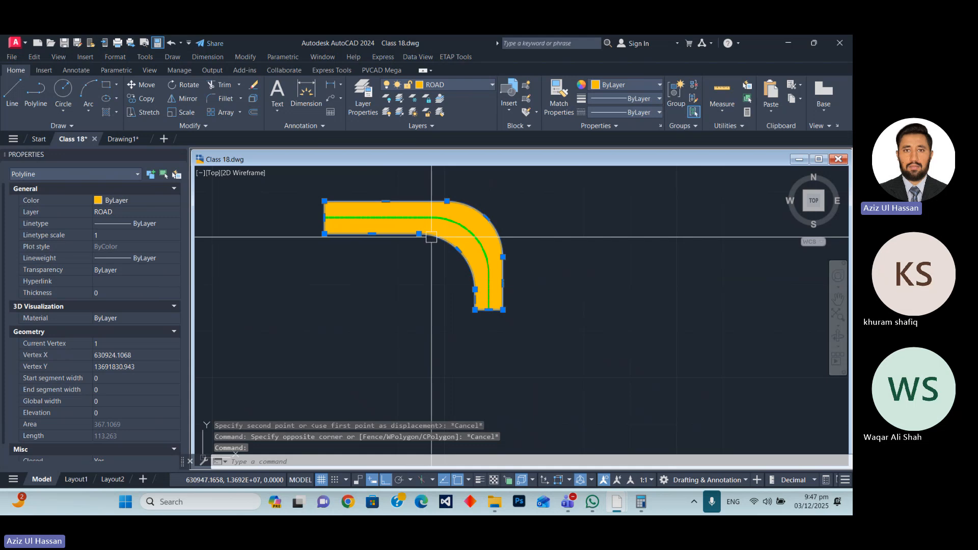
{"action": "left_click", "coordinate": [520, 334]}
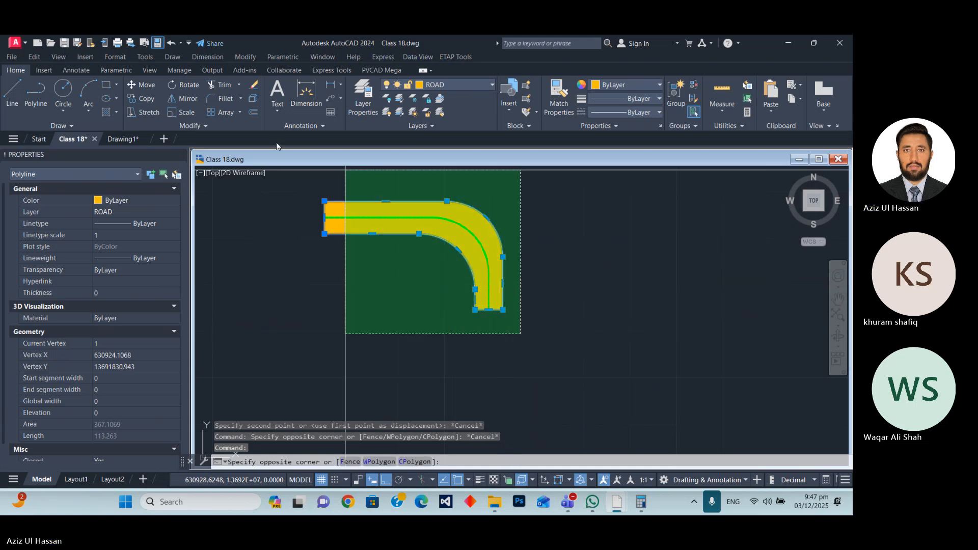
{"action": "left_click", "coordinate": [296, 190]}
{"action": "type", "text": "E"}
{"action": "key", "text": "Return"}
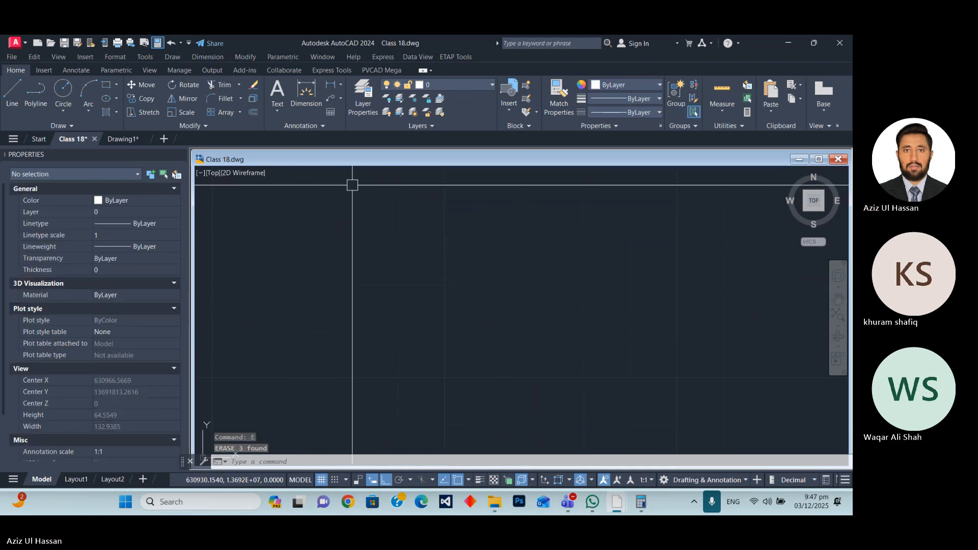
{"action": "scroll", "coordinate": [381, 226], "scroll_direction": "down", "scroll_amount": 8}
{"action": "scroll", "coordinate": [400, 319], "scroll_direction": "up", "scroll_amount": 6}
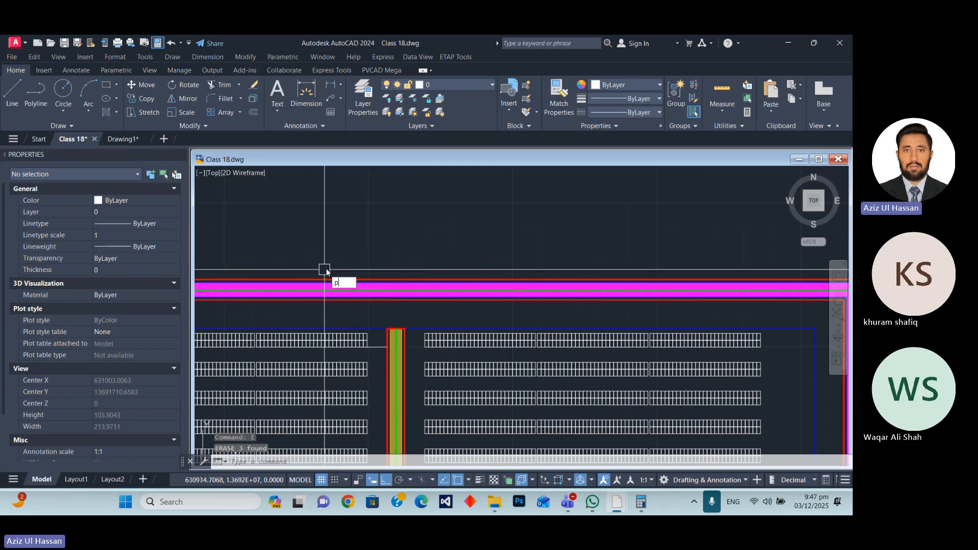
{"action": "type", "text": "Pl"}
{"action": "key", "text": "Return"}
{"action": "scroll", "coordinate": [387, 305], "scroll_direction": "down", "scroll_amount": 6}
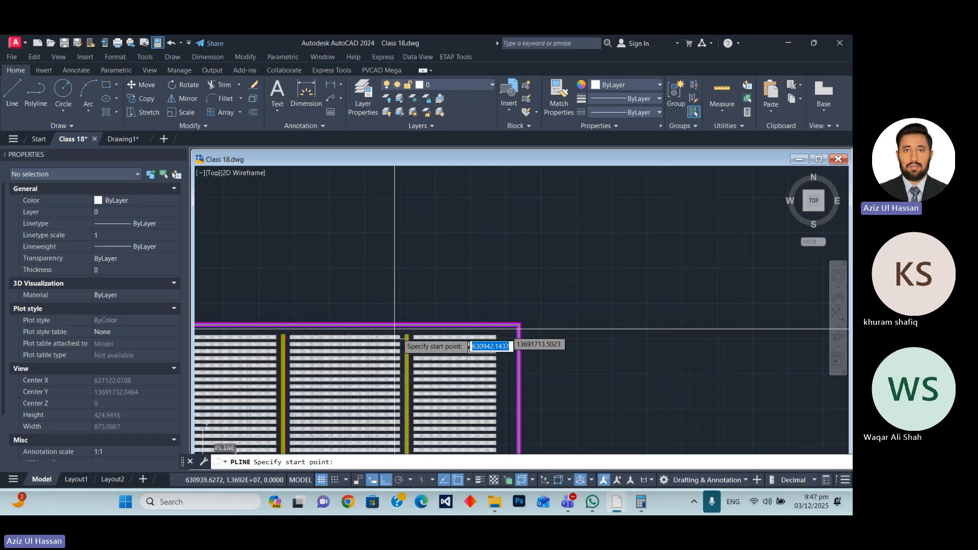
{"action": "scroll", "coordinate": [408, 336], "scroll_direction": "up", "scroll_amount": 6}
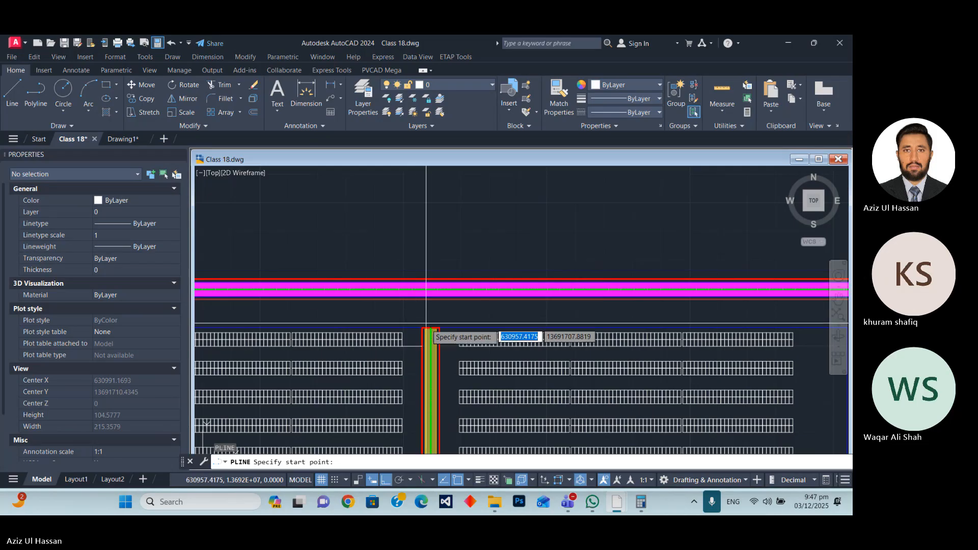
{"action": "scroll", "coordinate": [431, 329], "scroll_direction": "down", "scroll_amount": 2}
{"action": "scroll", "coordinate": [430, 329], "scroll_direction": "up", "scroll_amount": 2}
{"action": "left_click", "coordinate": [421, 334]}
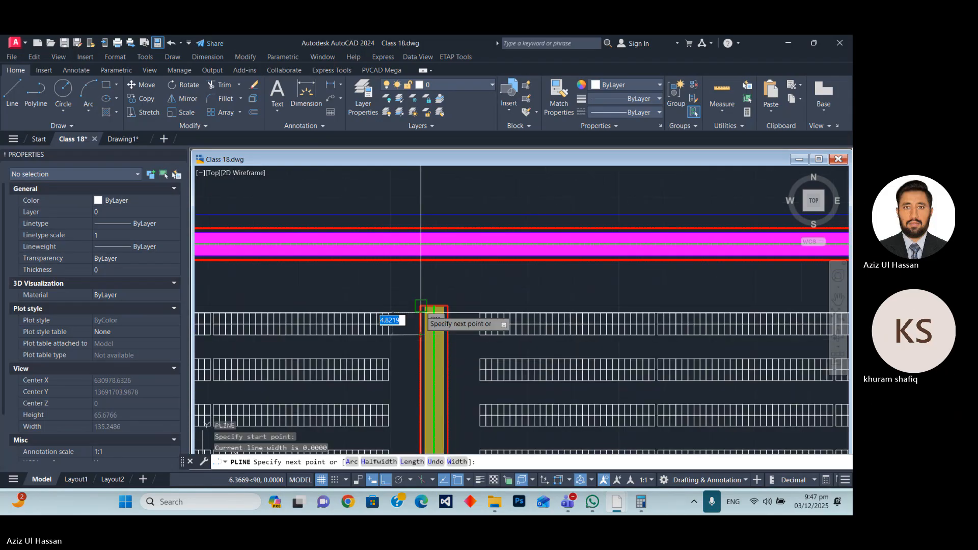
{"action": "key", "text": "Escape"}
Draw a polyline from the lane's left edge about 16.37 up to the perimeter road's inner red line, then about 26.46 west along it.
{"action": "scroll", "coordinate": [426, 332], "scroll_direction": "up", "scroll_amount": 8}
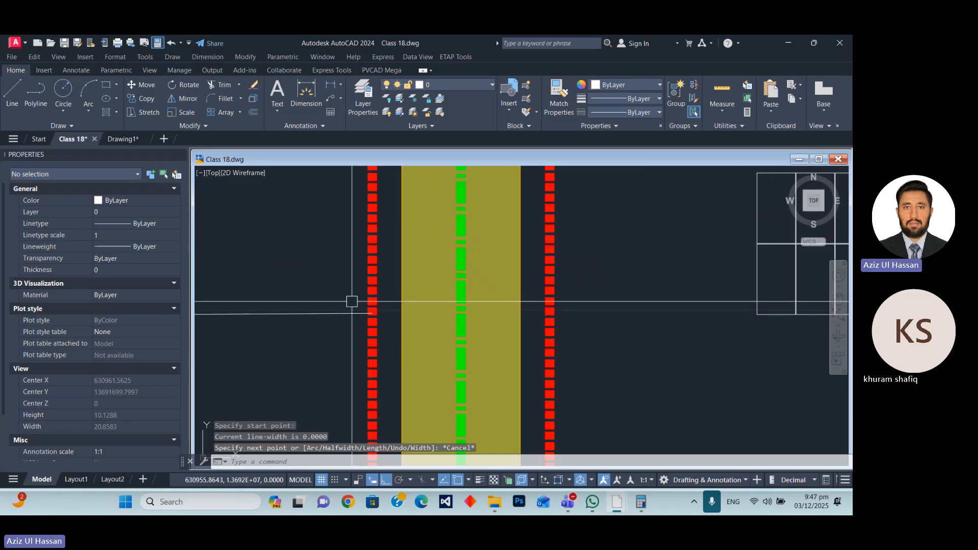
{"action": "type", "text": "pl"}
{"action": "key", "text": "Return"}
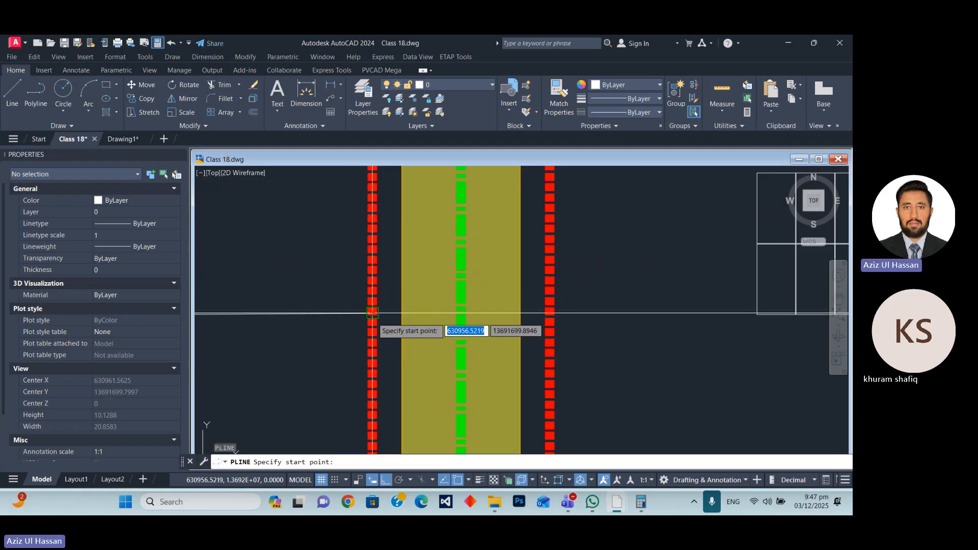
{"action": "left_click", "coordinate": [372, 312]}
{"action": "scroll", "coordinate": [382, 348], "scroll_direction": "down", "scroll_amount": 8}
{"action": "scroll", "coordinate": [378, 270], "scroll_direction": "up", "scroll_amount": 6}
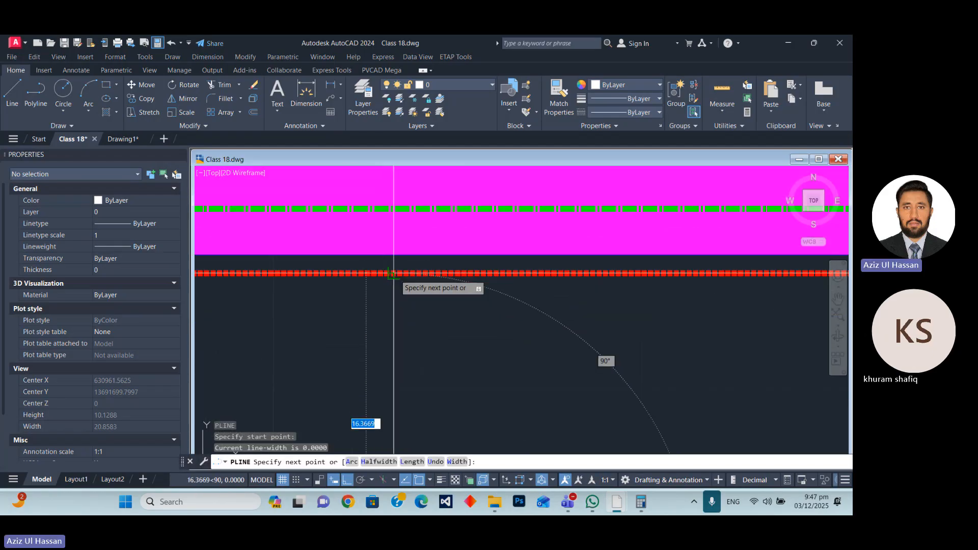
{"action": "left_click", "coordinate": [393, 274]}
{"action": "scroll", "coordinate": [444, 270], "scroll_direction": "down", "scroll_amount": 4}
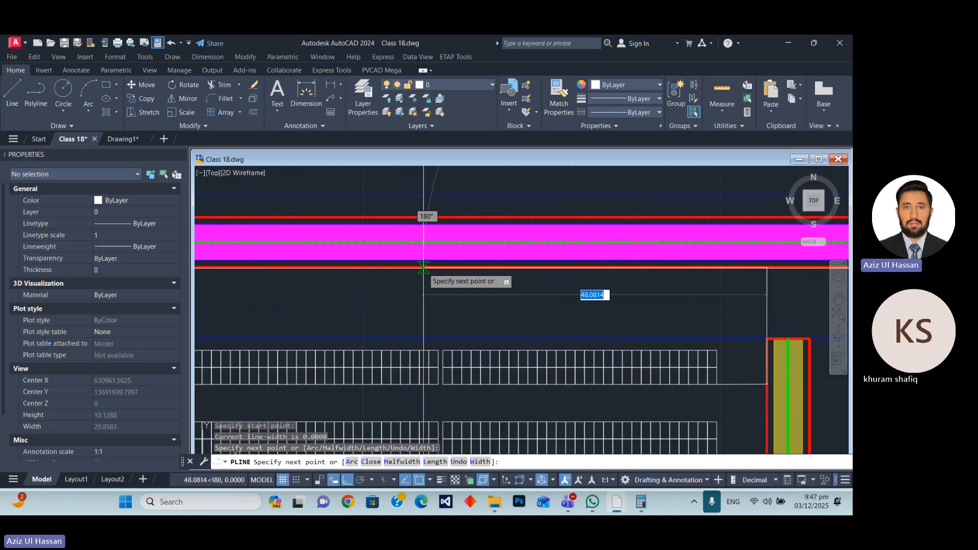
{"action": "left_click", "coordinate": [578, 269]}
{"action": "key", "text": "Escape"}
{"action": "scroll", "coordinate": [379, 249], "scroll_direction": "down", "scroll_amount": 4}
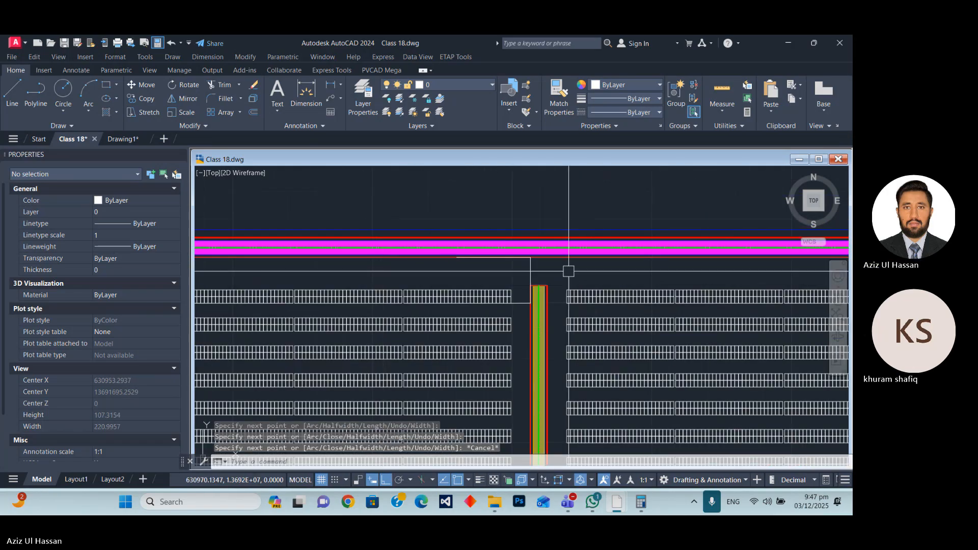
{"action": "key", "text": "space"}
{"action": "scroll", "coordinate": [569, 271], "scroll_direction": "up", "scroll_amount": 4}
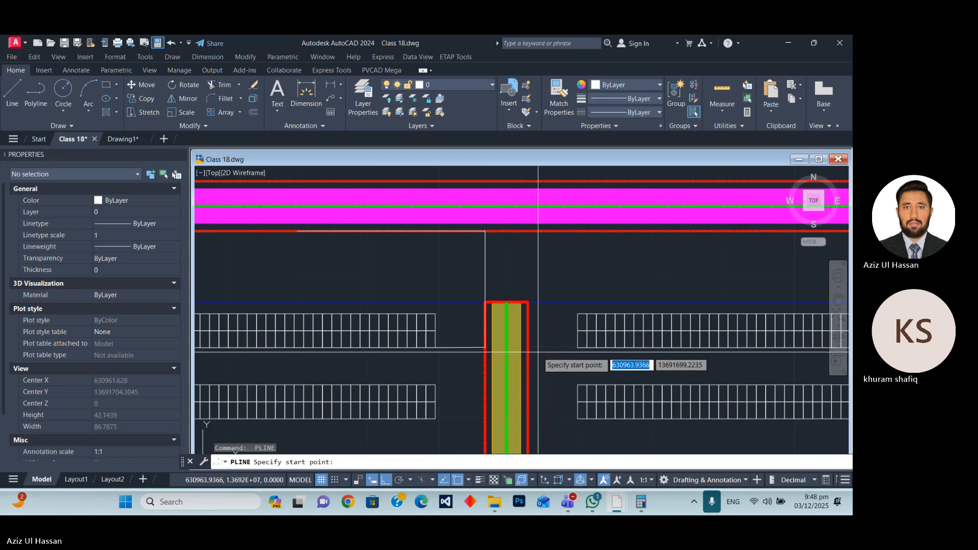
{"action": "key", "text": "Escape"}
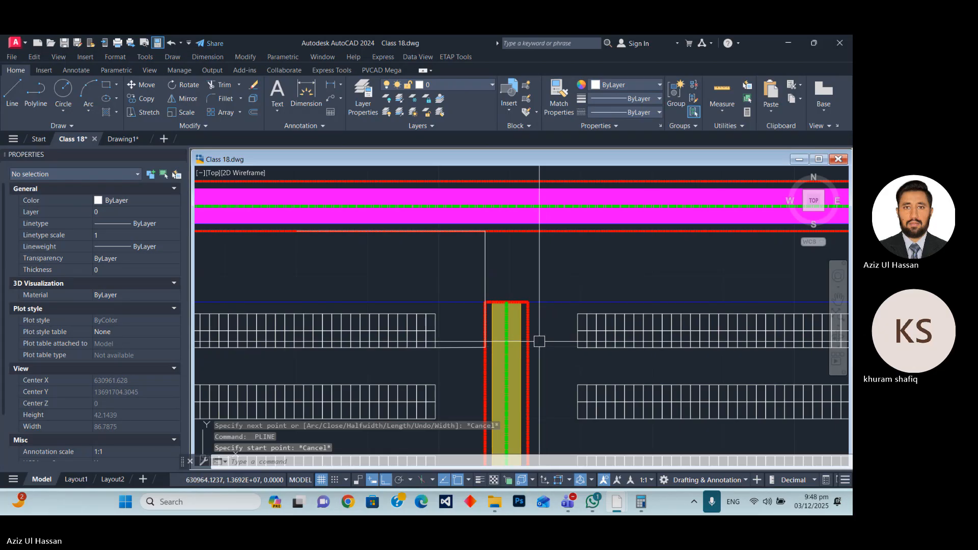
{"action": "type", "text": "pl"}
{"action": "key", "text": "Return"}
{"action": "scroll", "coordinate": [499, 348], "scroll_direction": "up", "scroll_amount": 5}
{"action": "key", "text": "Escape"}
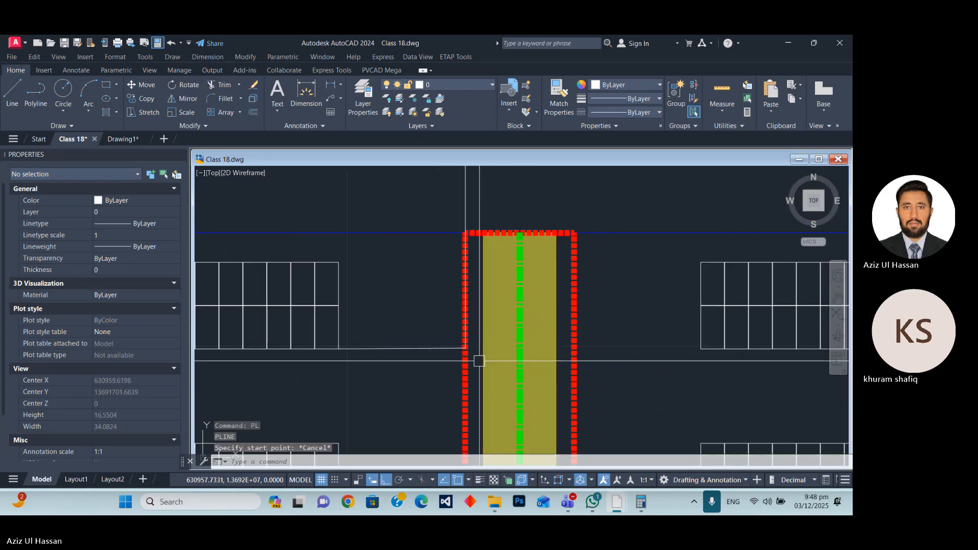
Move the short horizontal line beside the lane 6 units east so that it ends on the lane's right edge.
{"action": "left_click", "coordinate": [420, 349]}
{"action": "type", "text": "m"}
{"action": "key", "text": "Return"}
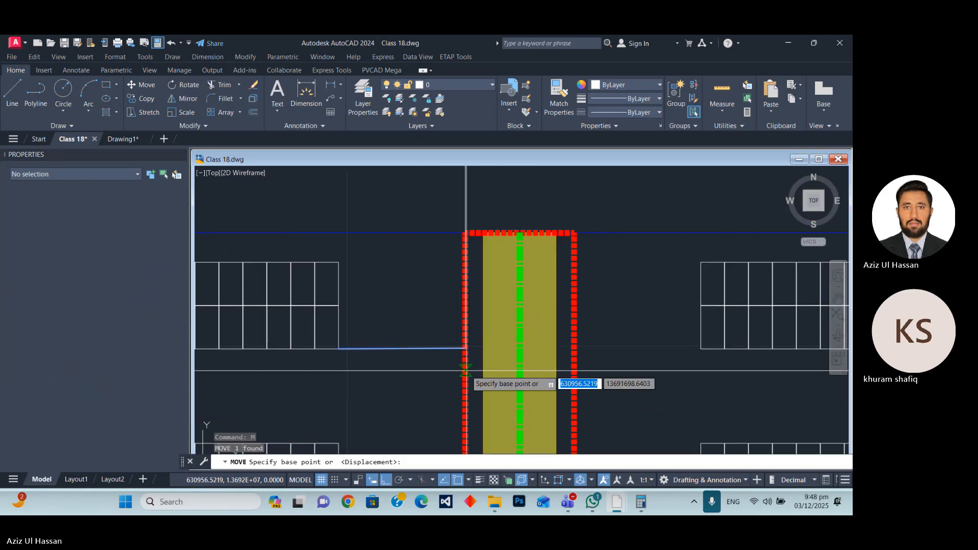
{"action": "left_click", "coordinate": [502, 348]}
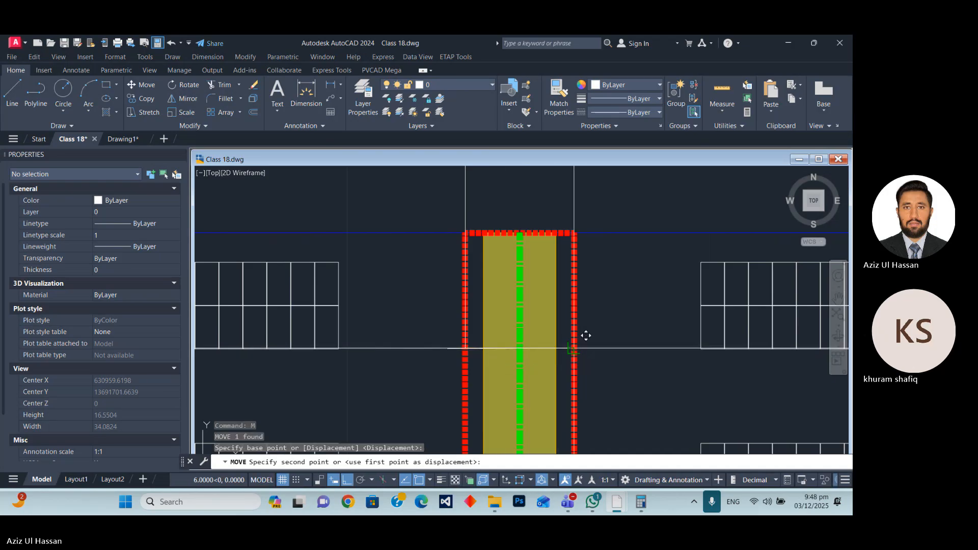
{"action": "key", "text": "Escape"}
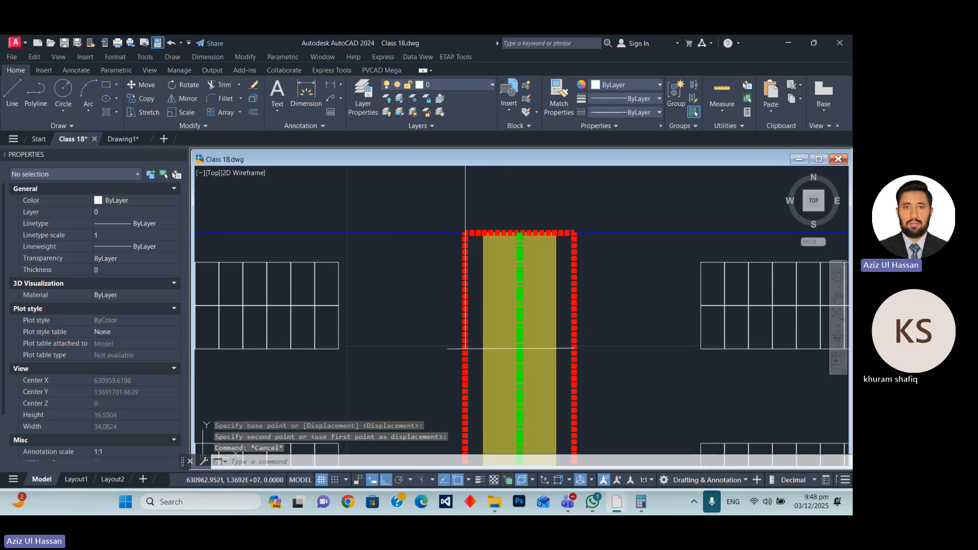
Draw a polyline from the lane's right edge up to the perimeter road's outer red line, then west about 32.46, level with the first polyline's end.
{"action": "type", "text": "pl"}
{"action": "key", "text": "Return"}
{"action": "left_click", "coordinate": [574, 348]}
{"action": "scroll", "coordinate": [572, 375], "scroll_direction": "down", "scroll_amount": 4}
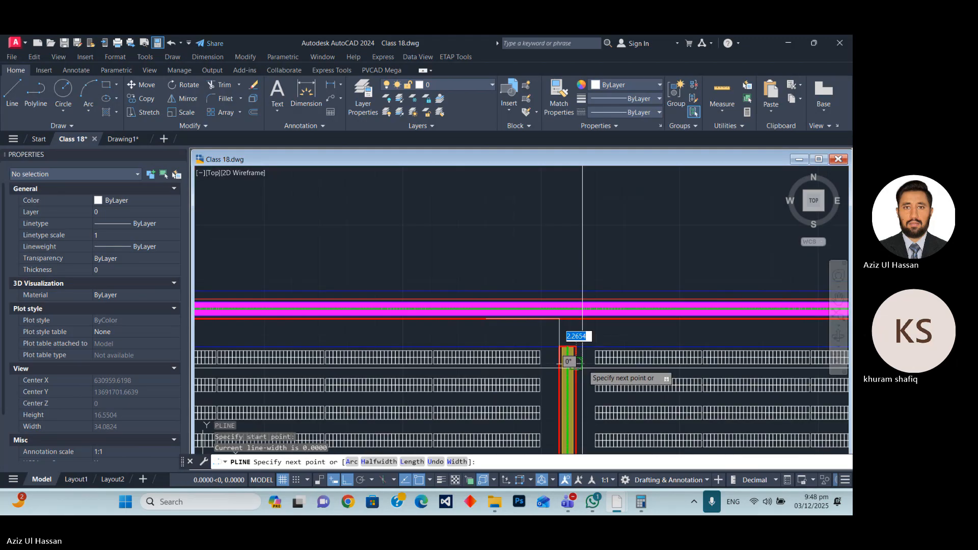
{"action": "scroll", "coordinate": [582, 362], "scroll_direction": "up", "scroll_amount": 5}
{"action": "left_click", "coordinate": [560, 284]}
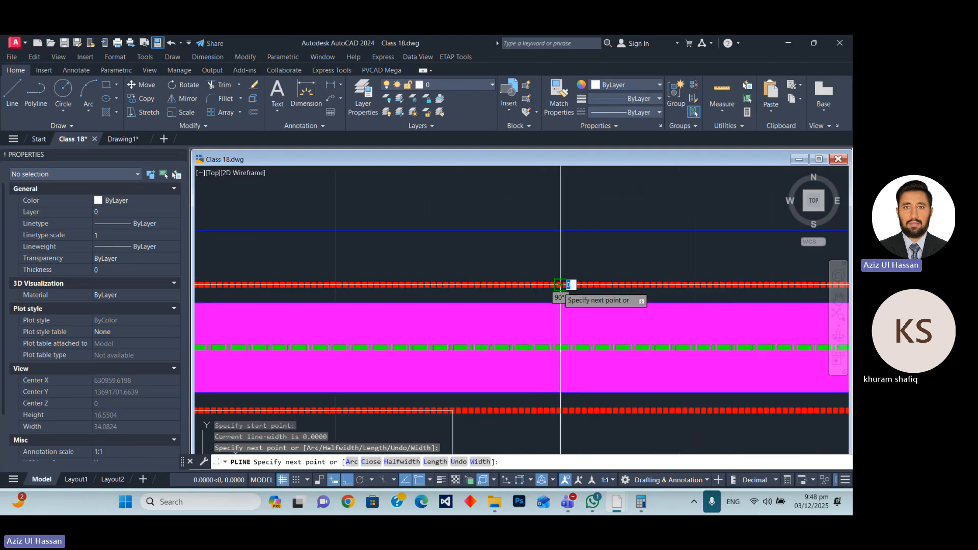
{"action": "scroll", "coordinate": [560, 285], "scroll_direction": "down", "scroll_amount": 3}
{"action": "scroll", "coordinate": [479, 310], "scroll_direction": "up", "scroll_amount": 2}
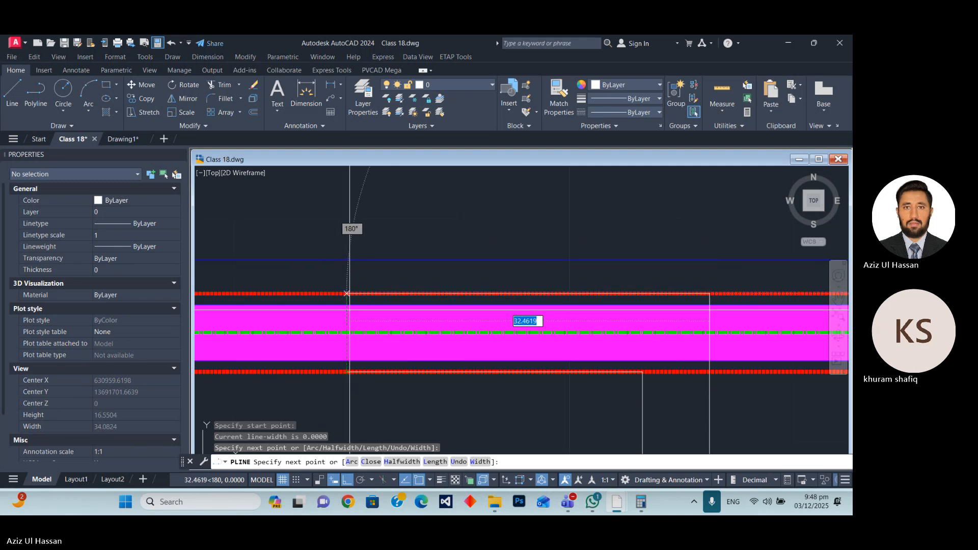
{"action": "left_click", "coordinate": [349, 324]}
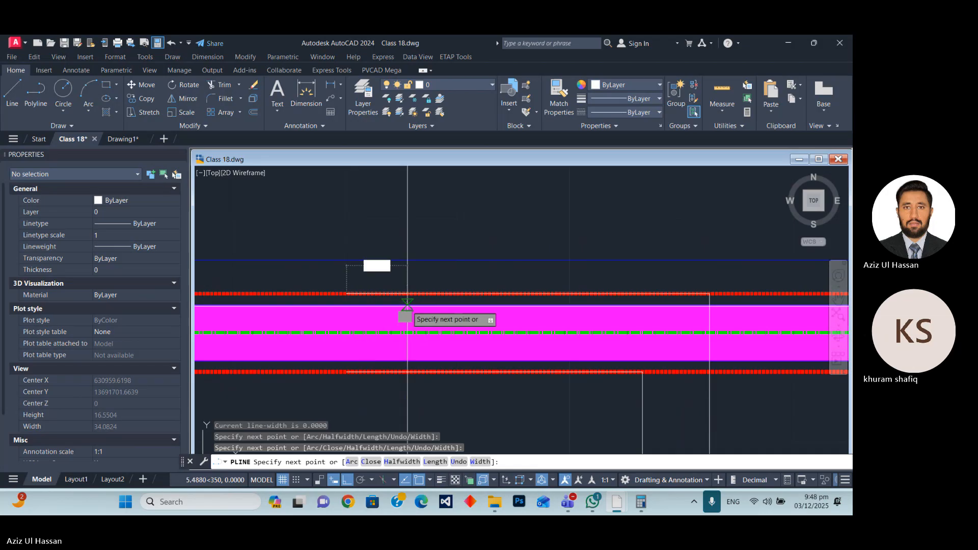
{"action": "key", "text": "Escape"}
Move both L-shaped connector polylines straight up into the empty area above the perimeter road.
{"action": "scroll", "coordinate": [556, 247], "scroll_direction": "down", "scroll_amount": 6}
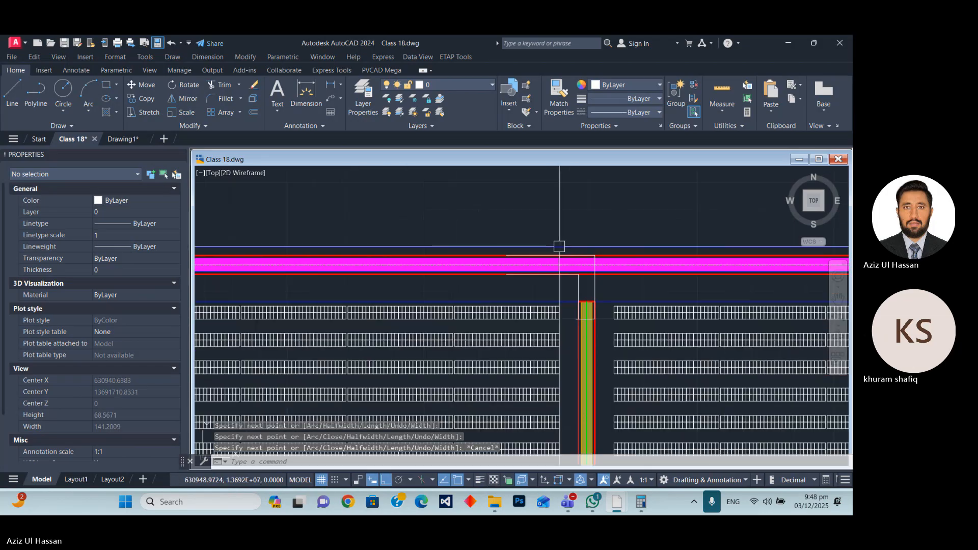
{"action": "scroll", "coordinate": [606, 290], "scroll_direction": "up", "scroll_amount": 4}
{"action": "left_click", "coordinate": [611, 292]}
{"action": "left_click", "coordinate": [409, 280]}
{"action": "scroll", "coordinate": [363, 284], "scroll_direction": "down", "scroll_amount": 2}
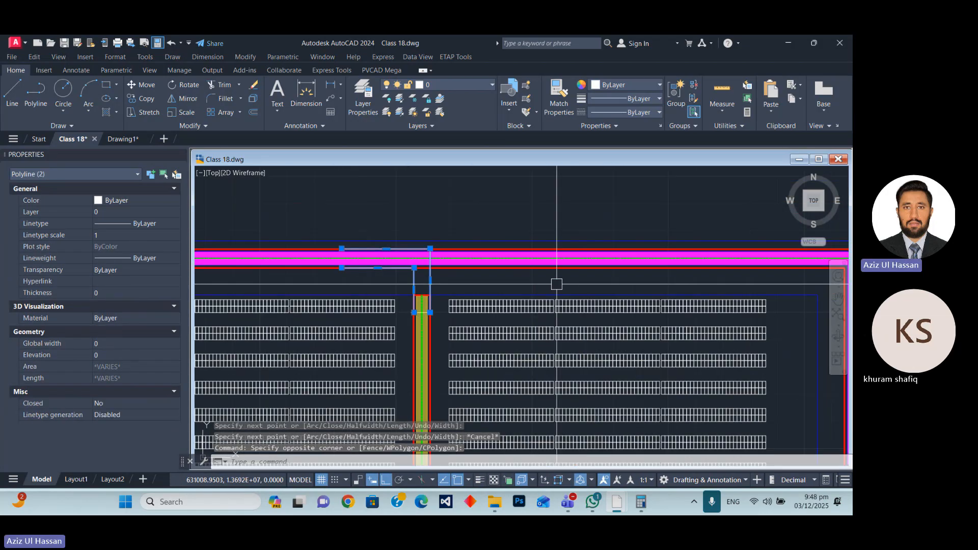
{"action": "type", "text": "m"}
{"action": "key", "text": "Return"}
{"action": "scroll", "coordinate": [305, 336], "scroll_direction": "down", "scroll_amount": 4}
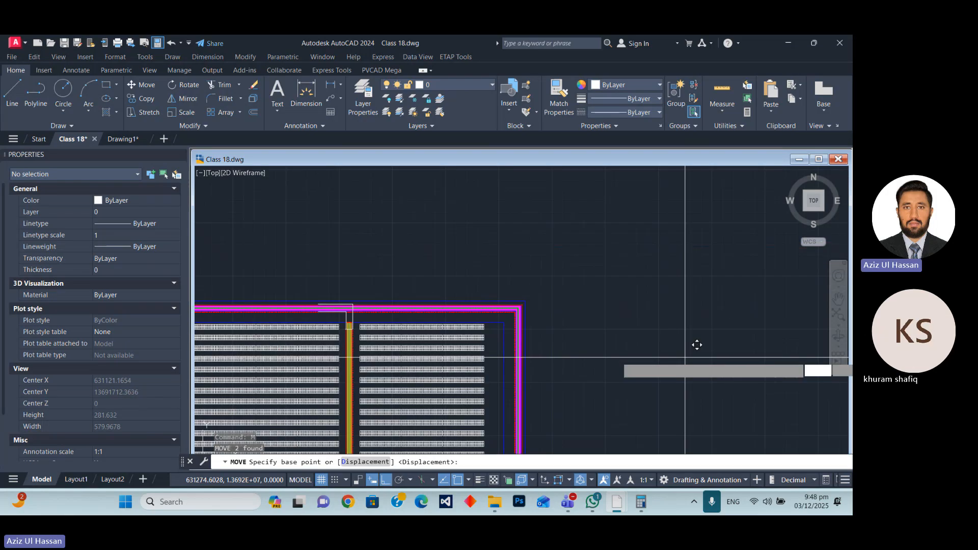
{"action": "left_click", "coordinate": [682, 360]}
{"action": "left_click", "coordinate": [678, 270]}
{"action": "key", "text": "Escape"}
Offset the outer and inner connector polylines by 1 unit toward each other.
{"action": "scroll", "coordinate": [336, 204], "scroll_direction": "up", "scroll_amount": 6}
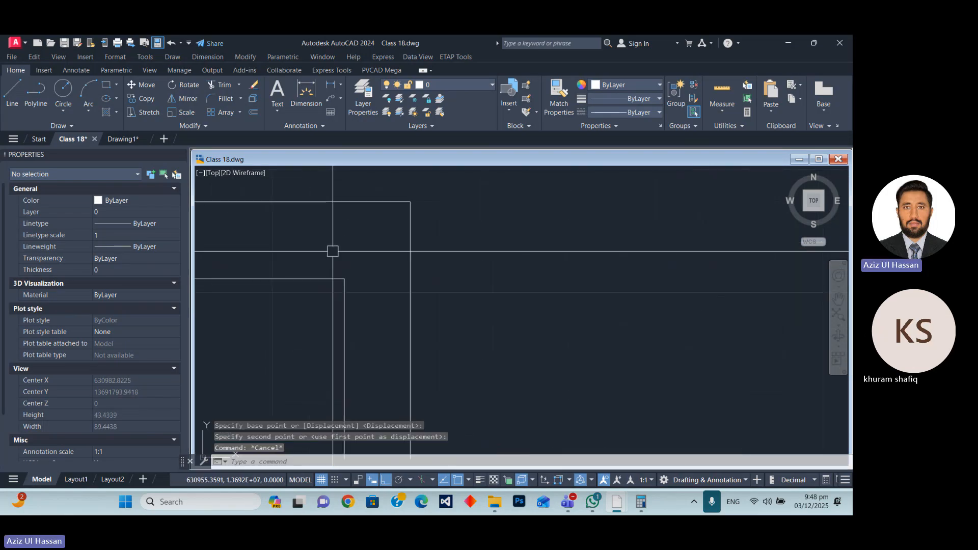
{"action": "scroll", "coordinate": [406, 263], "scroll_direction": "up", "scroll_amount": 4}
{"action": "left_click", "coordinate": [391, 255]}
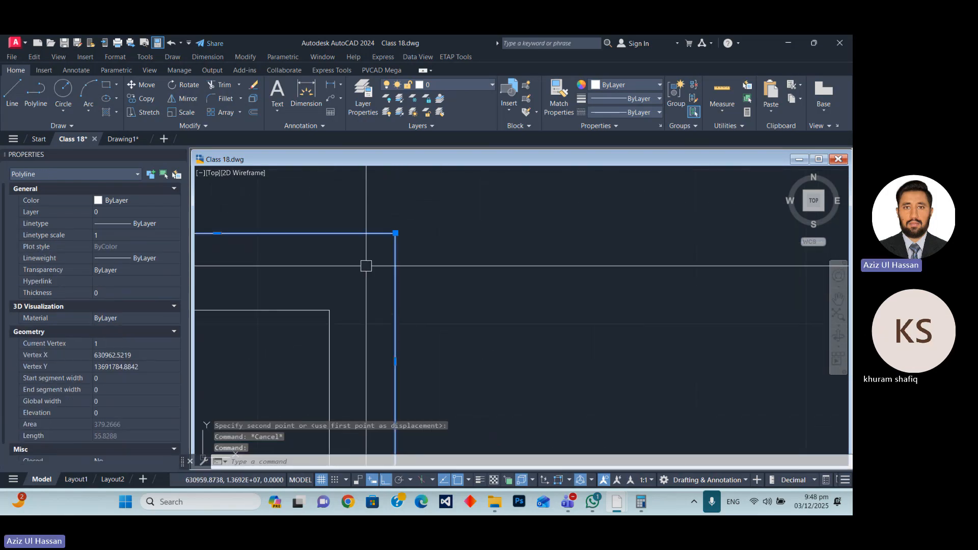
{"action": "key", "text": "Return"}
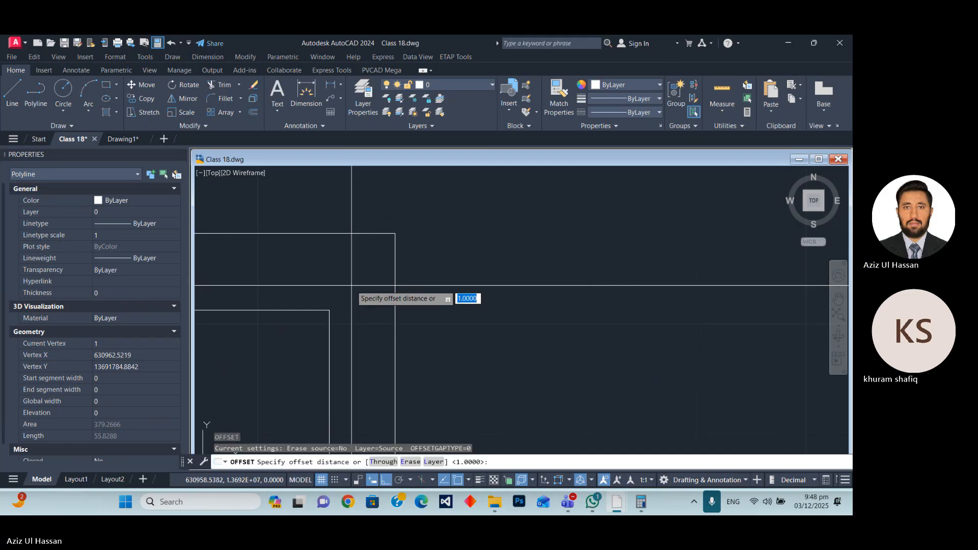
{"action": "key", "text": "Return"}
{"action": "left_click", "coordinate": [328, 326]}
{"action": "left_click", "coordinate": [327, 313]}
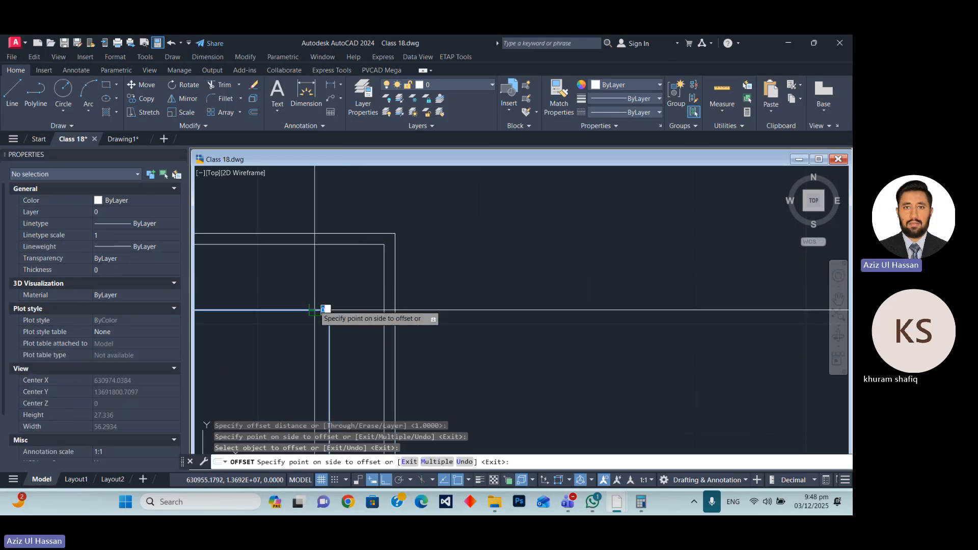
{"action": "left_click", "coordinate": [325, 312]}
{"action": "scroll", "coordinate": [346, 262], "scroll_direction": "down", "scroll_amount": 4}
{"action": "scroll", "coordinate": [359, 267], "scroll_direction": "up", "scroll_amount": 4}
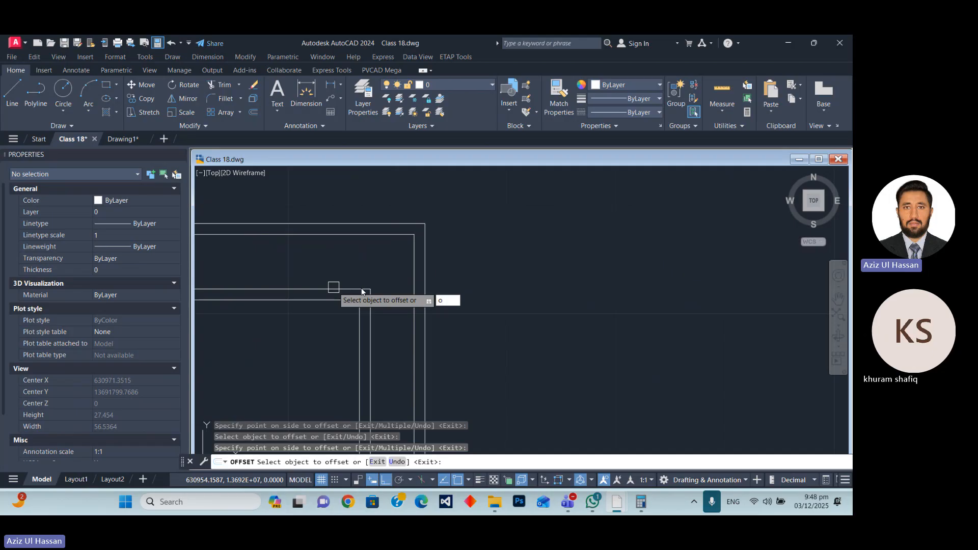
{"action": "key", "text": "Escape"}
Offset the outer pair's inner polyline by 2 units inward to create the connector's centreline.
{"action": "type", "text": "o"}
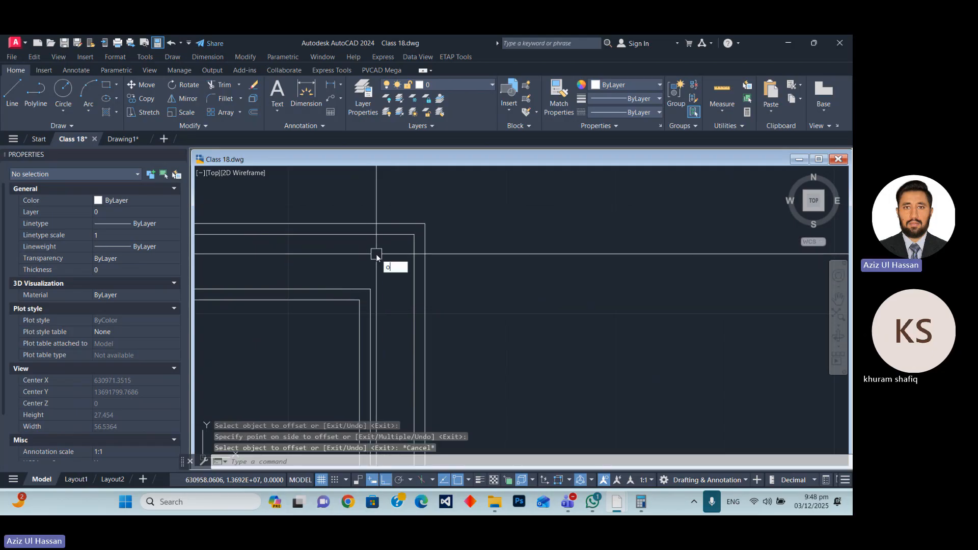
{"action": "key", "text": "Return"}
{"action": "type", "text": "2"}
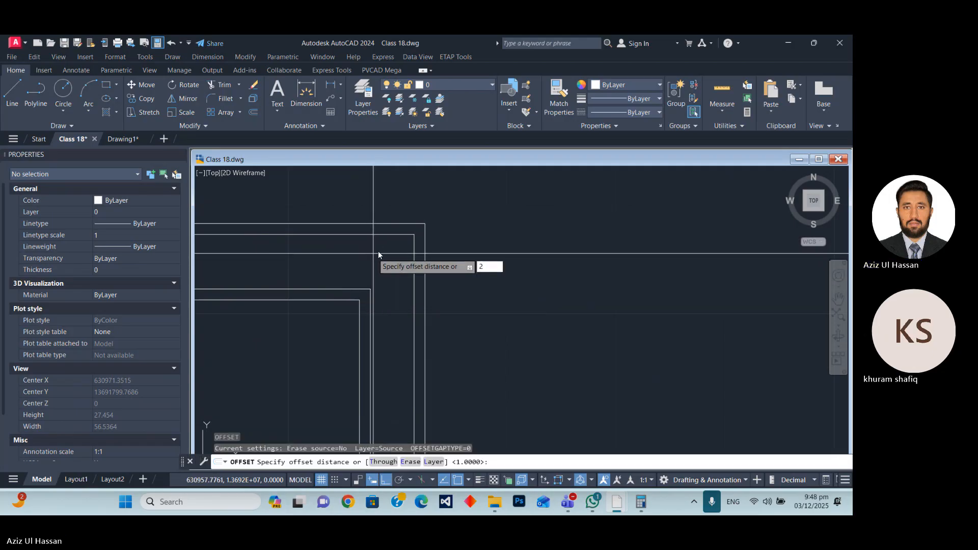
{"action": "key", "text": "Return"}
{"action": "left_click", "coordinate": [382, 234]}
{"action": "left_click", "coordinate": [346, 270]}
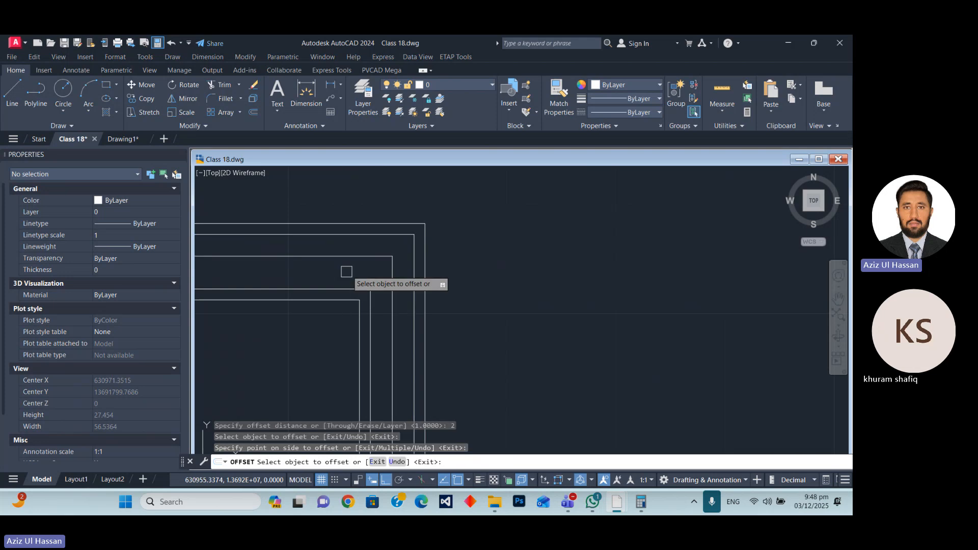
{"action": "scroll", "coordinate": [473, 259], "scroll_direction": "down", "scroll_amount": 6}
{"action": "key", "text": "Escape"}
{"action": "scroll", "coordinate": [431, 252], "scroll_direction": "up", "scroll_amount": 6}
{"action": "scroll", "coordinate": [416, 273], "scroll_direction": "down", "scroll_amount": 5}
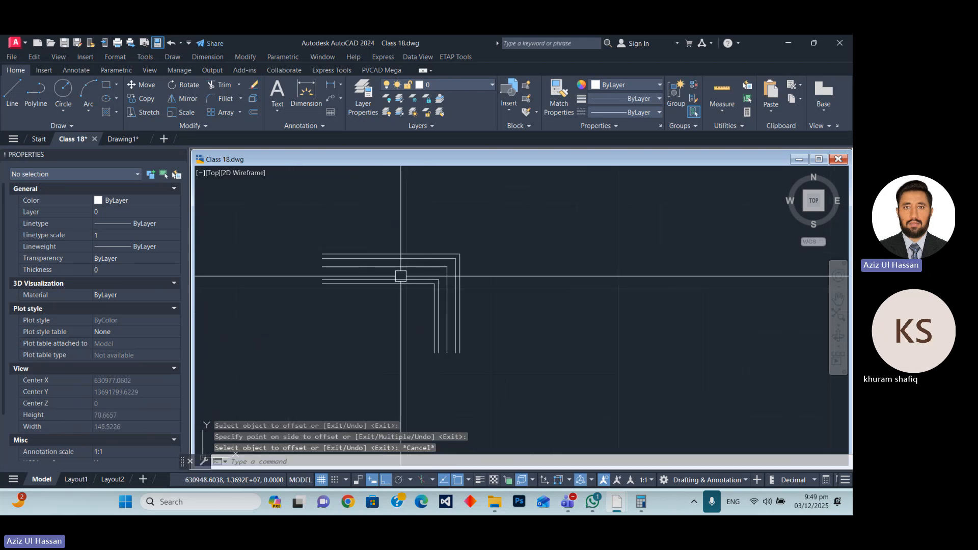
Fillet the corners of the two innermost connector polylines with a 12-unit radius.
{"action": "scroll", "coordinate": [401, 275], "scroll_direction": "up", "scroll_amount": 5}
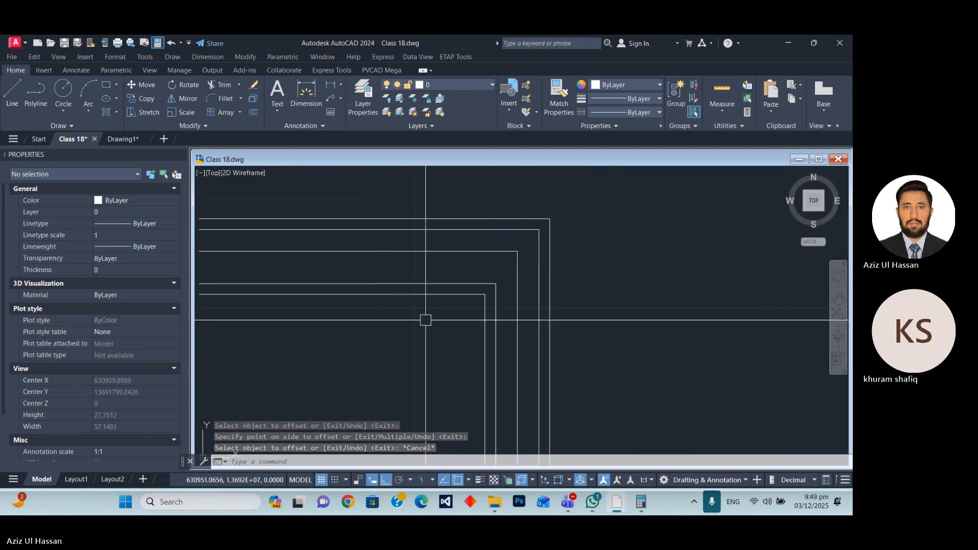
{"action": "type", "text": "f"}
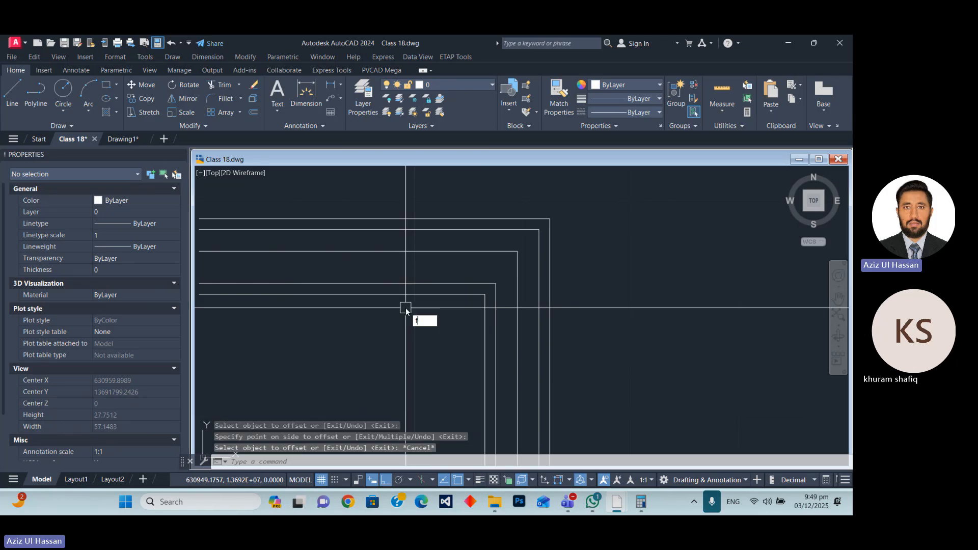
{"action": "key", "text": "space"}
{"action": "type", "text": "r"}
{"action": "key", "text": "space"}
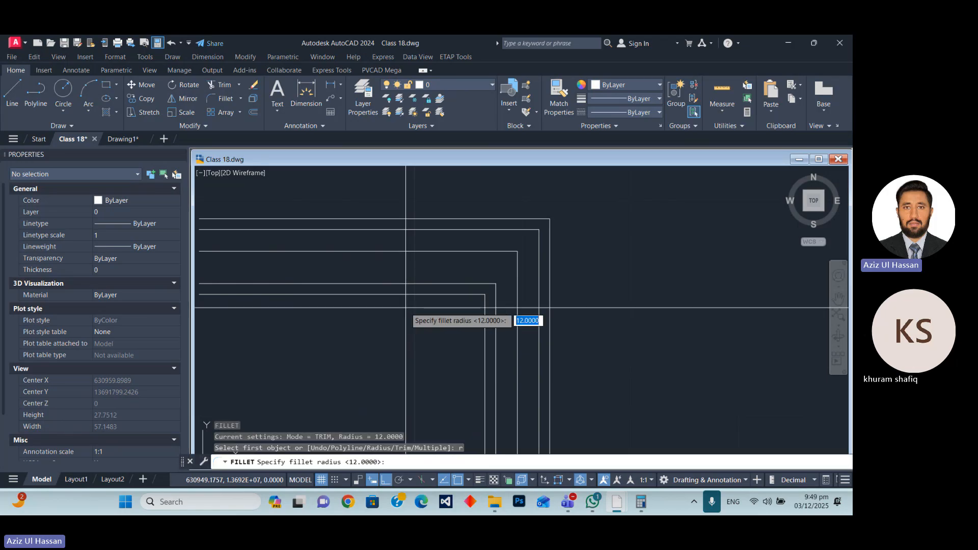
{"action": "key", "text": "Return"}
{"action": "left_click", "coordinate": [473, 294]}
{"action": "left_click", "coordinate": [485, 327]}
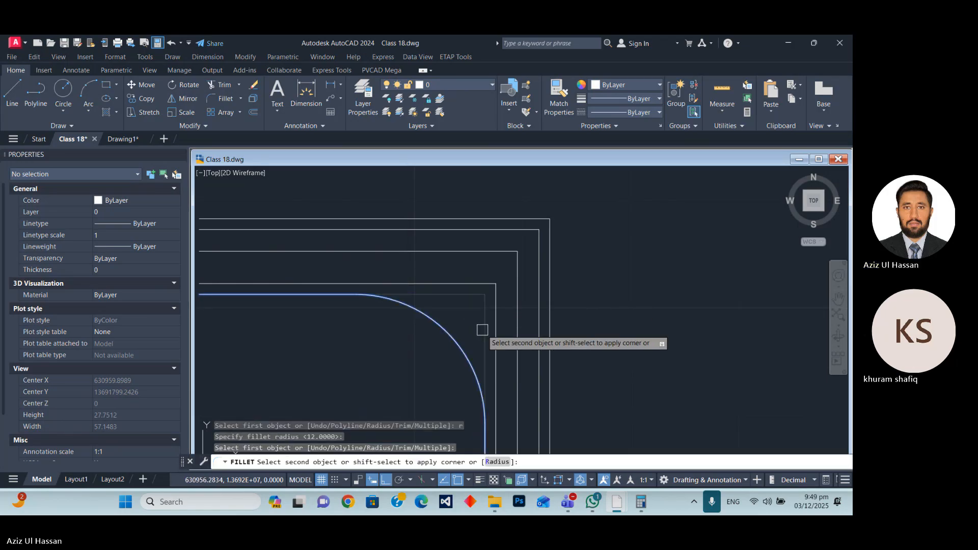
{"action": "left_click", "coordinate": [466, 283]}
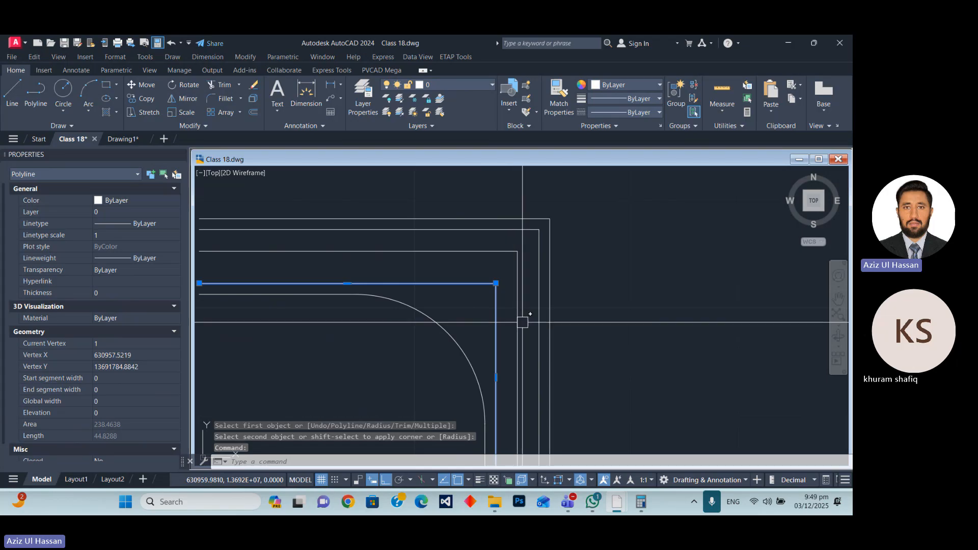
{"action": "key", "text": "Escape"}
{"action": "key", "text": "space"}
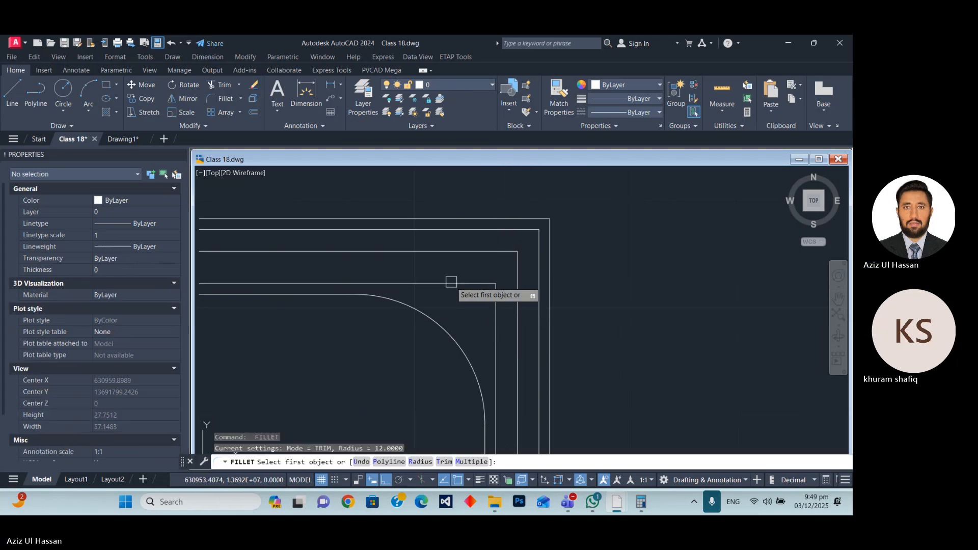
{"action": "left_click", "coordinate": [450, 282]}
{"action": "left_click", "coordinate": [496, 301]}
Fillet the corners of the connector's centreline and its two outer polylines with the same 12-unit radius.
{"action": "key", "text": "space"}
{"action": "left_click", "coordinate": [448, 251]}
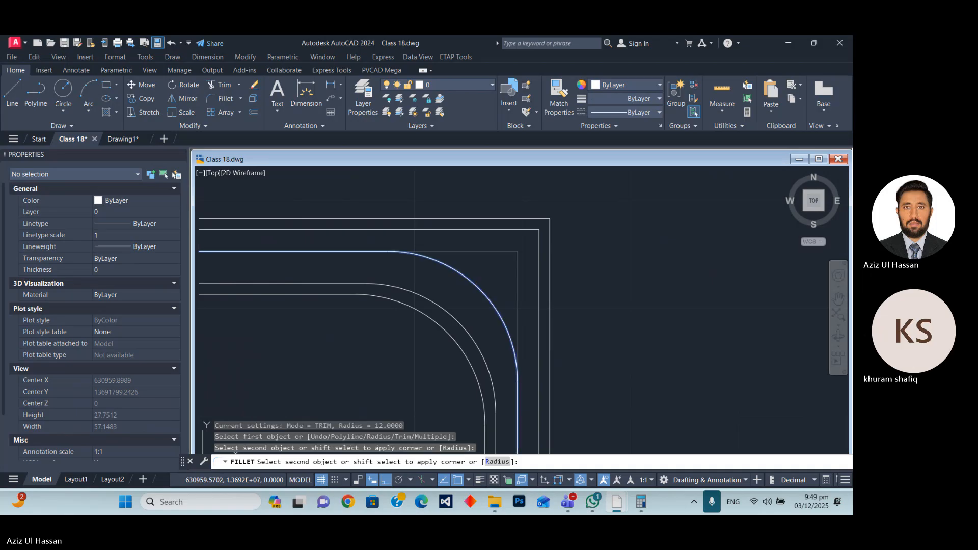
{"action": "left_click", "coordinate": [516, 318]}
{"action": "key", "text": "space"}
{"action": "left_click", "coordinate": [484, 229]}
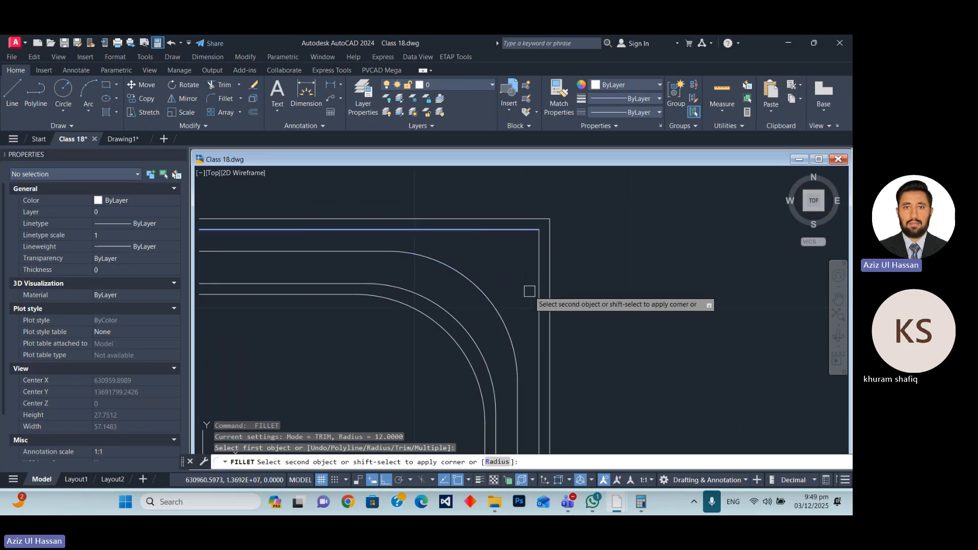
{"action": "left_click", "coordinate": [539, 306]}
{"action": "key", "text": "space"}
{"action": "left_click", "coordinate": [492, 218]}
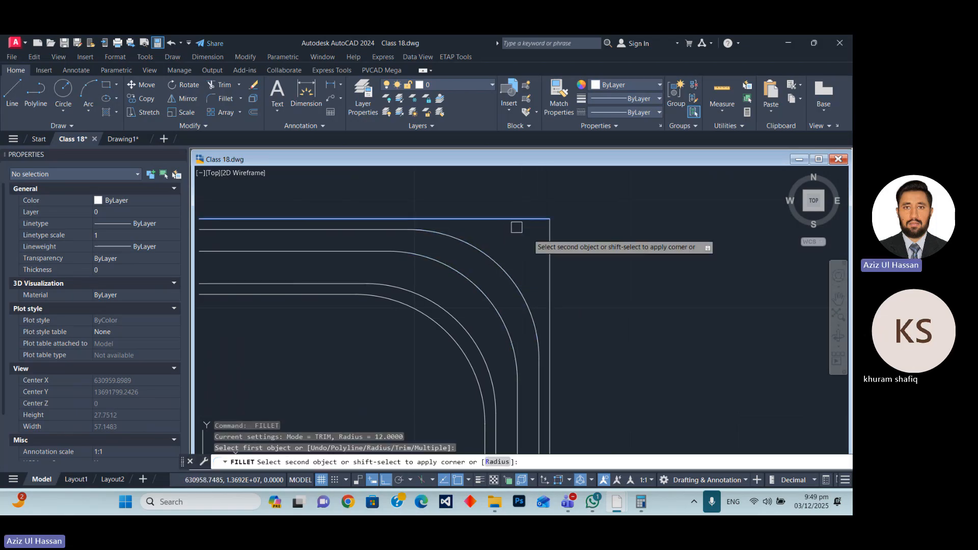
{"action": "left_click", "coordinate": [550, 291]}
Match the properties of the lane's green dash-dot centreline onto the connector's centreline.
{"action": "scroll", "coordinate": [549, 239], "scroll_direction": "down", "scroll_amount": 5}
{"action": "scroll", "coordinate": [492, 243], "scroll_direction": "up", "scroll_amount": 4}
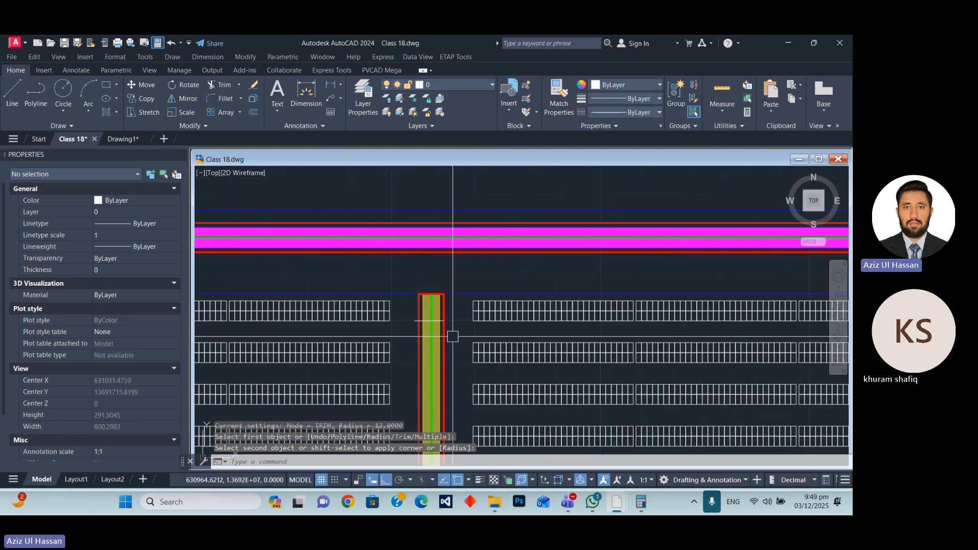
{"action": "scroll", "coordinate": [433, 293], "scroll_direction": "up", "scroll_amount": 5}
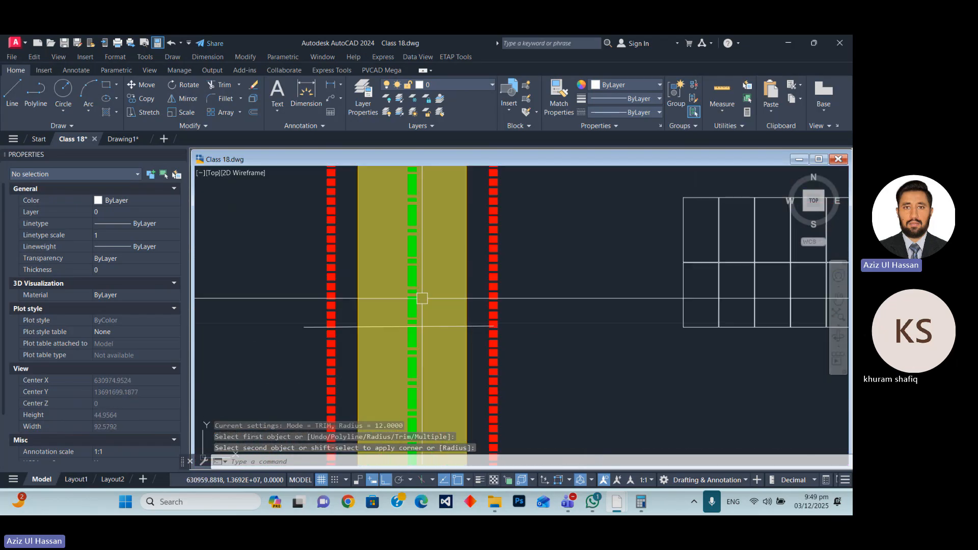
{"action": "left_click", "coordinate": [412, 273]}
{"action": "type", "text": "a"}
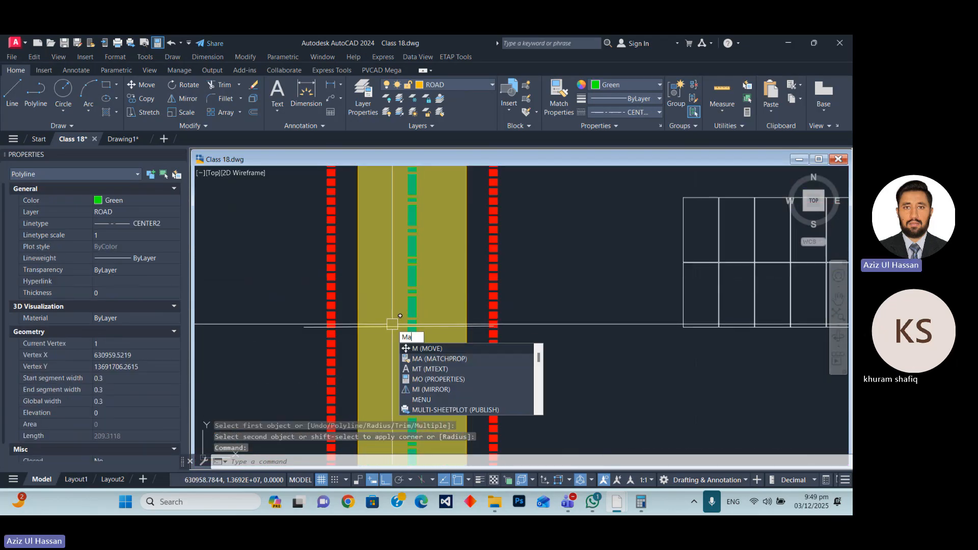
{"action": "key", "text": "Return"}
{"action": "scroll", "coordinate": [393, 322], "scroll_direction": "down", "scroll_amount": 4}
{"action": "scroll", "coordinate": [452, 314], "scroll_direction": "down", "scroll_amount": 6}
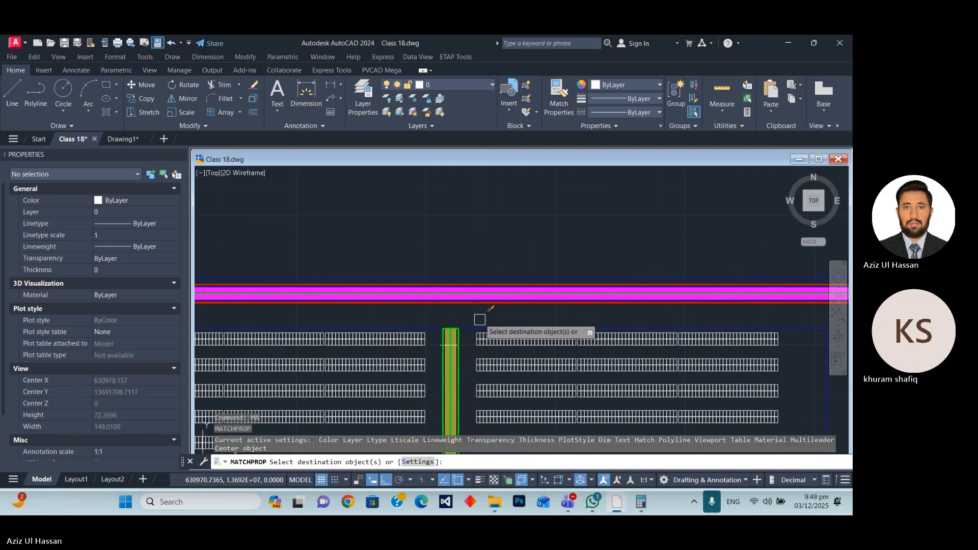
{"action": "scroll", "coordinate": [452, 186], "scroll_direction": "up", "scroll_amount": 8}
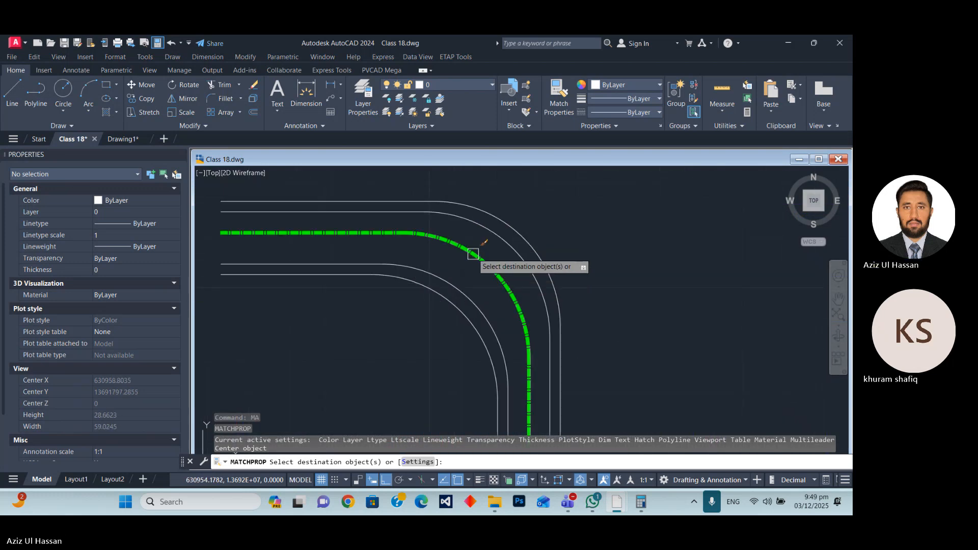
{"action": "left_click", "coordinate": [474, 254]}
{"action": "scroll", "coordinate": [423, 174], "scroll_direction": "down", "scroll_amount": 8}
{"action": "key", "text": "Escape"}
Match the properties of the lane's red dashed border onto the connector's outermost and innermost polylines.
{"action": "scroll", "coordinate": [442, 353], "scroll_direction": "up", "scroll_amount": 8}
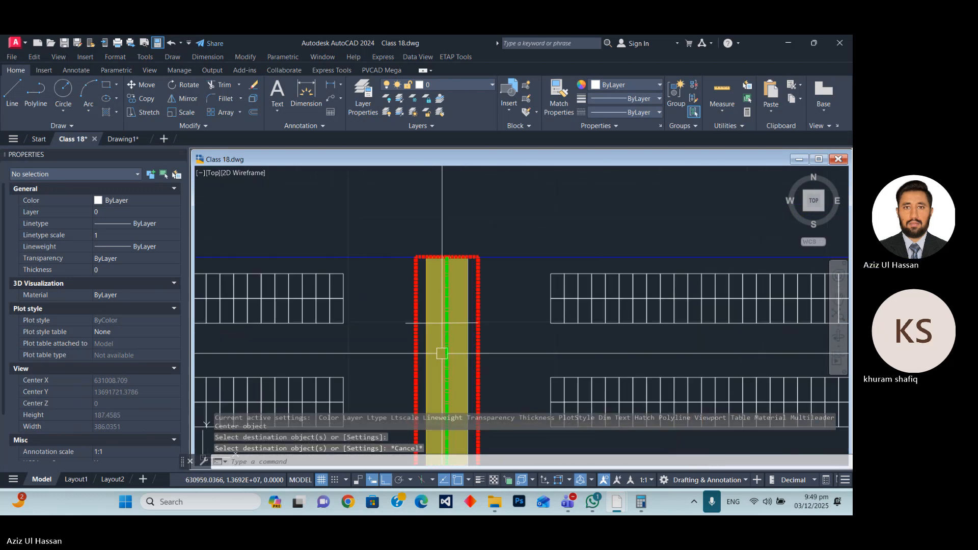
{"action": "left_click", "coordinate": [482, 291]}
{"action": "type", "text": "m"}
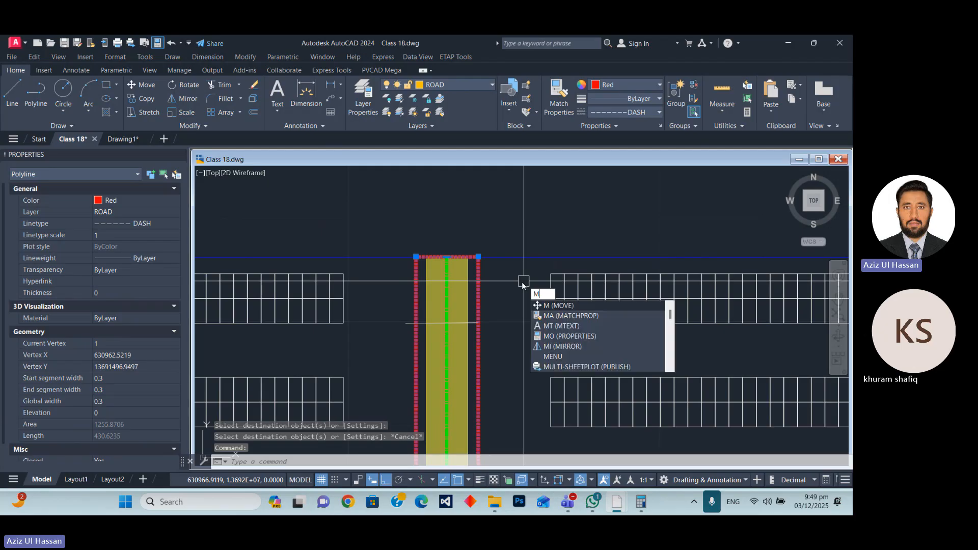
{"action": "type", "text": "a"}
{"action": "key", "text": "Return"}
{"action": "scroll", "coordinate": [471, 333], "scroll_direction": "down", "scroll_amount": 5}
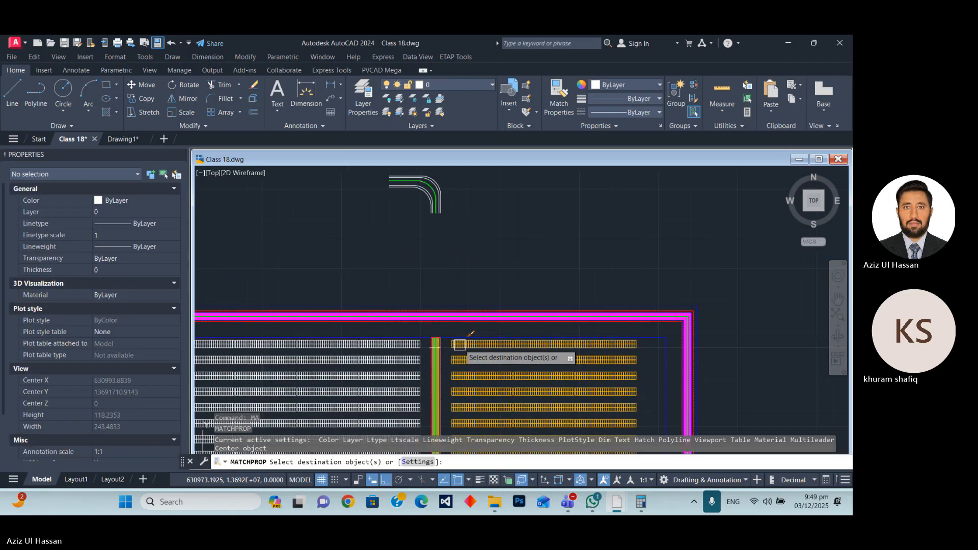
{"action": "scroll", "coordinate": [390, 265], "scroll_direction": "up", "scroll_amount": 5}
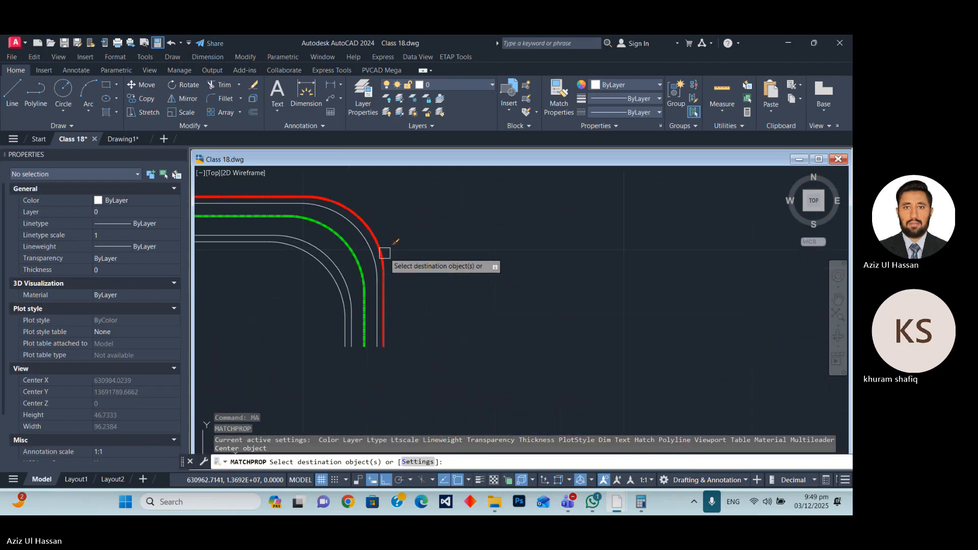
{"action": "left_click", "coordinate": [385, 253]}
{"action": "scroll", "coordinate": [342, 306], "scroll_direction": "up", "scroll_amount": 4}
{"action": "left_click", "coordinate": [338, 269]}
{"action": "key", "text": "Return"}
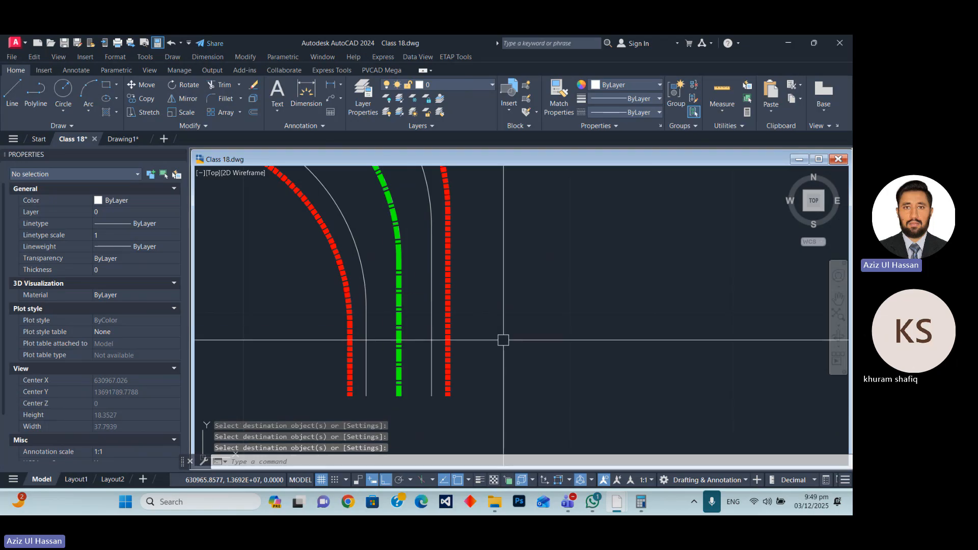
Close the connector's west end with a 5-unit vertical polyline between the two white edge lines.
{"action": "scroll", "coordinate": [503, 340], "scroll_direction": "down", "scroll_amount": 6}
{"action": "scroll", "coordinate": [345, 268], "scroll_direction": "up", "scroll_amount": 4}
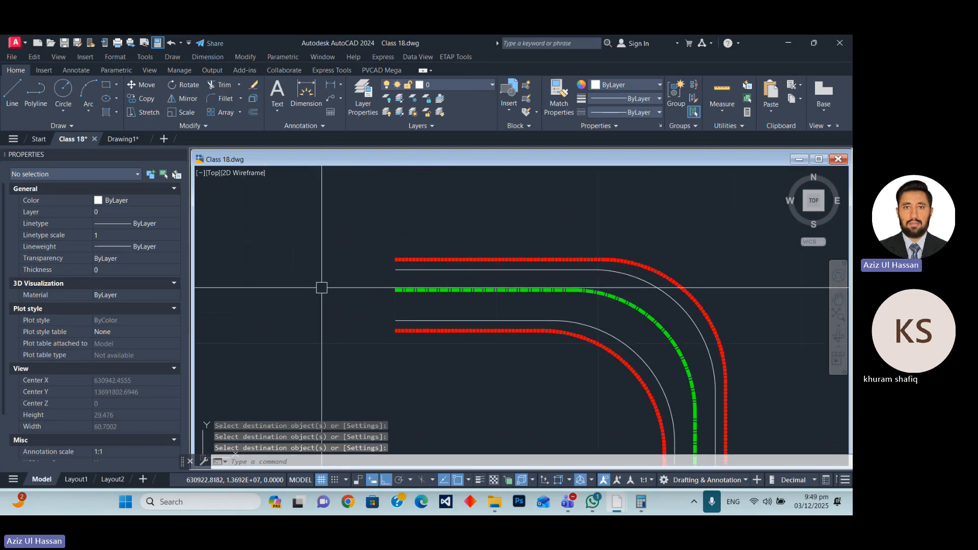
{"action": "key", "text": "Return"}
{"action": "left_click", "coordinate": [395, 270]}
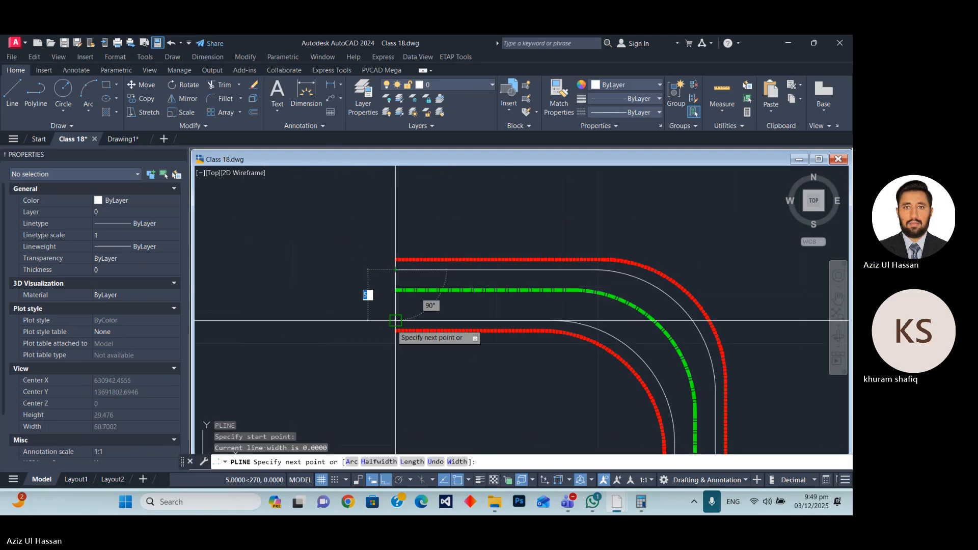
{"action": "left_click", "coordinate": [395, 320]}
{"action": "scroll", "coordinate": [357, 315], "scroll_direction": "down", "scroll_amount": 2}
{"action": "key", "text": "Return"}
{"action": "key", "text": "Return"}
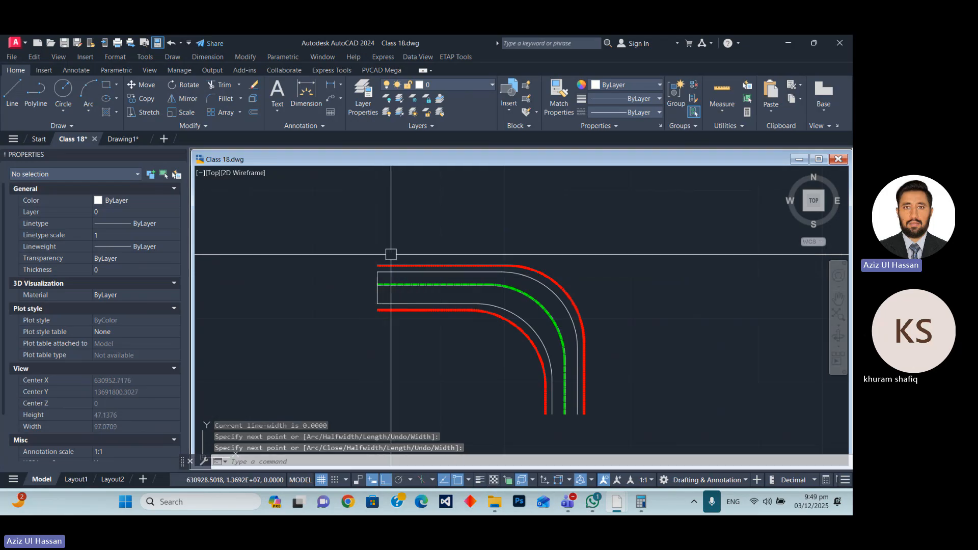
Close the connector's south end with a 4-unit horizontal polyline between the two white edge lines.
{"action": "scroll", "coordinate": [579, 427], "scroll_direction": "up", "scroll_amount": 4}
{"action": "left_click", "coordinate": [512, 411]}
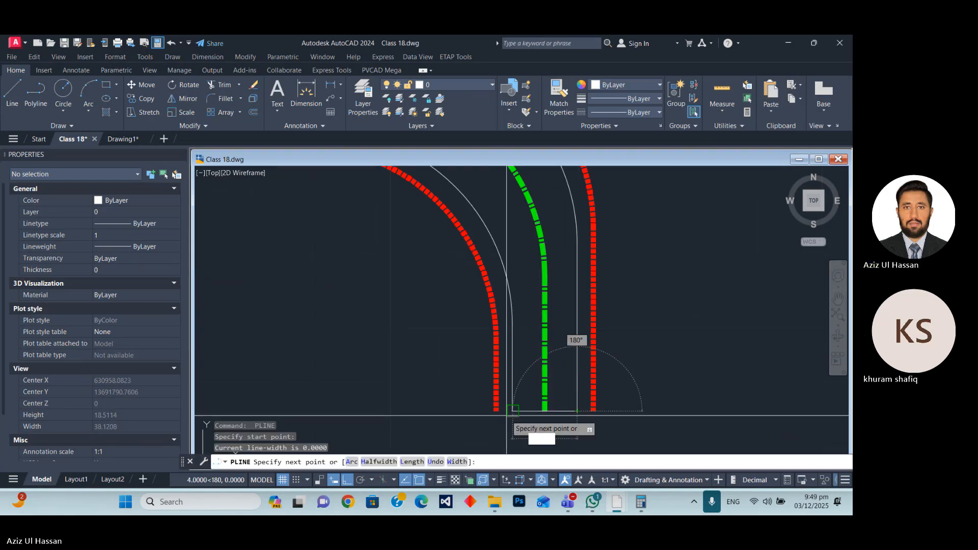
{"action": "left_click", "coordinate": [576, 410]}
{"action": "key", "text": "Return"}
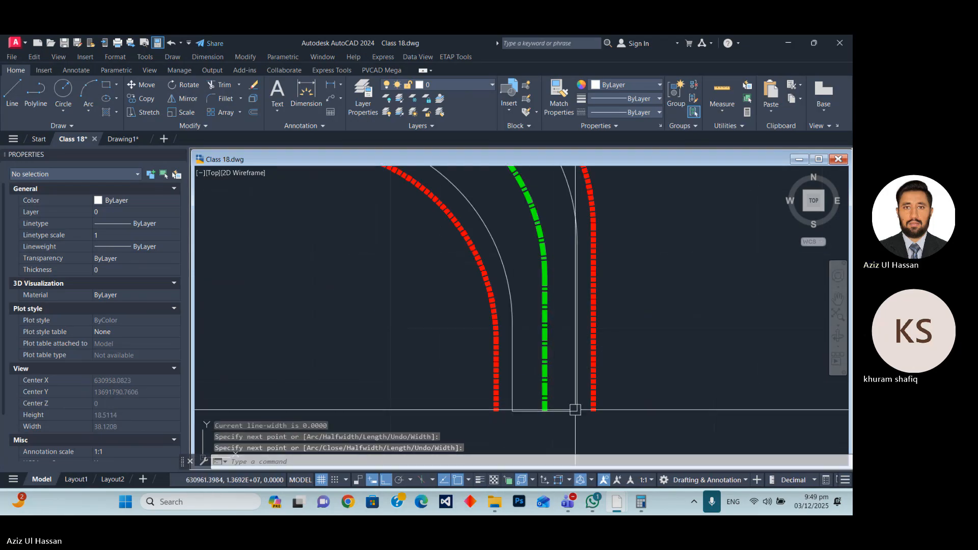
Join the two white edge lines and both end segments of the connector into one polyline.
{"action": "left_click", "coordinate": [583, 418]}
{"action": "left_click", "coordinate": [570, 393]}
{"action": "left_click", "coordinate": [508, 358]}
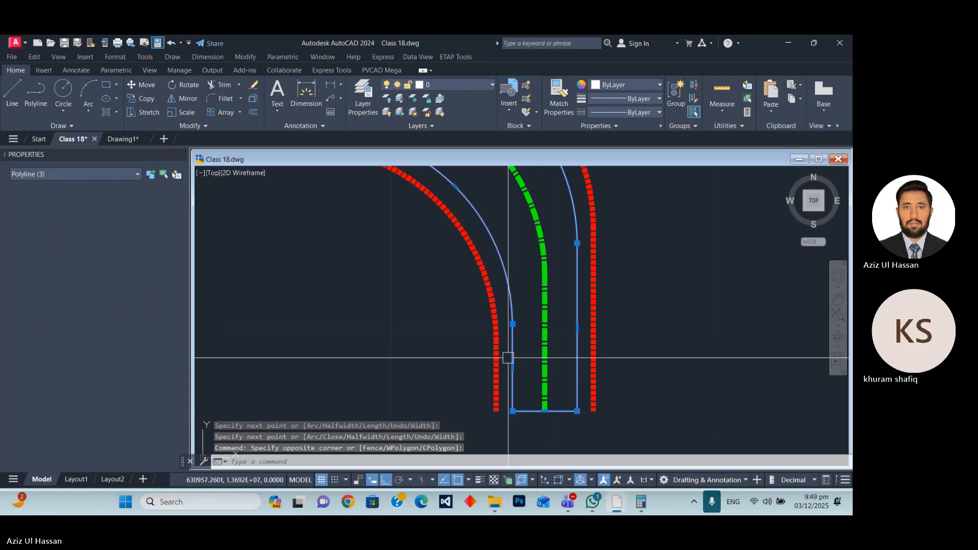
{"action": "scroll", "coordinate": [573, 428], "scroll_direction": "down", "scroll_amount": 6}
{"action": "scroll", "coordinate": [522, 380], "scroll_direction": "up", "scroll_amount": 6}
{"action": "left_click", "coordinate": [439, 397]}
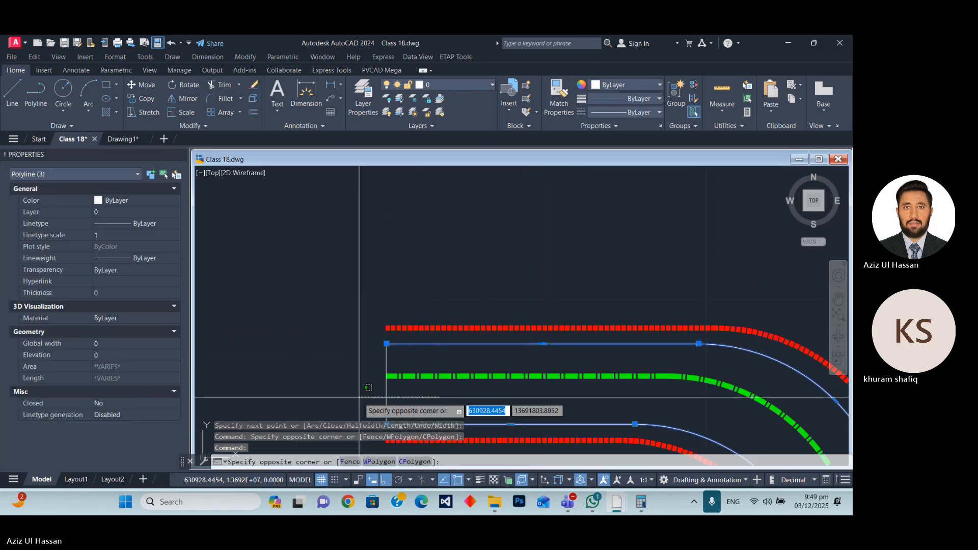
{"action": "left_click", "coordinate": [359, 397]}
{"action": "type", "text": "j"}
{"action": "key", "text": "Return"}
{"action": "scroll", "coordinate": [360, 251], "scroll_direction": "down", "scroll_amount": 3}
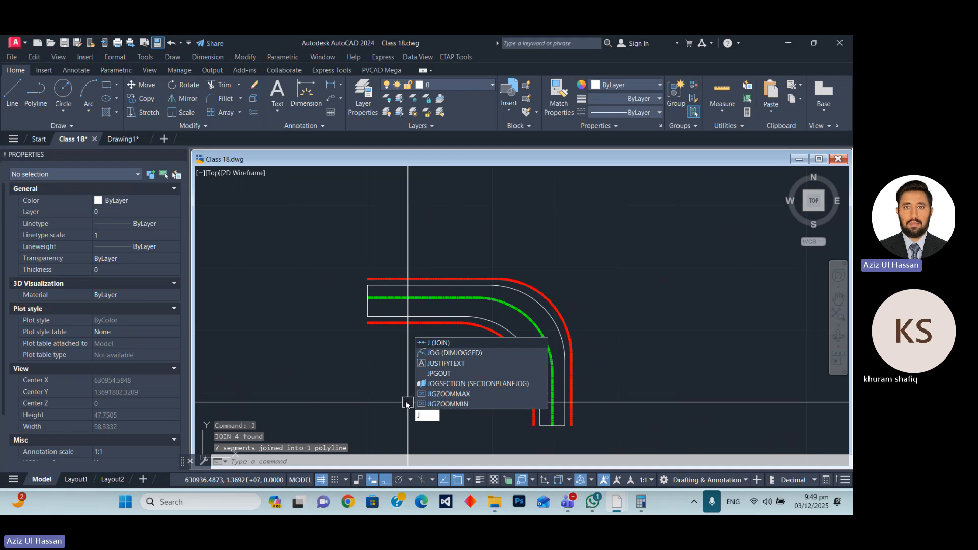
{"action": "key", "text": "BackSpace"}
Fill the connector's white outline with a solid hatch on both sides of the green centreline.
{"action": "type", "text": "hatch"}
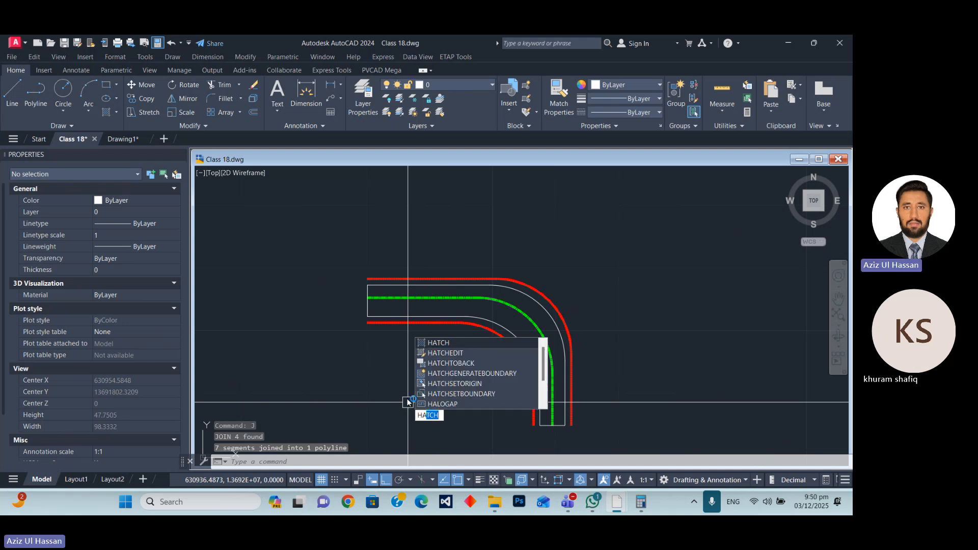
{"action": "key", "text": "Return"}
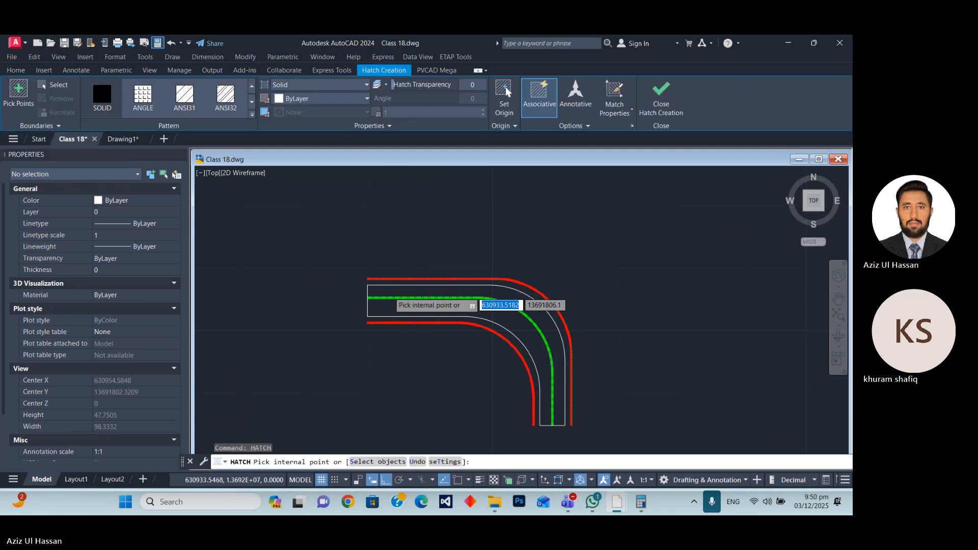
{"action": "scroll", "coordinate": [407, 298], "scroll_direction": "up", "scroll_amount": 4}
{"action": "left_click", "coordinate": [407, 294]}
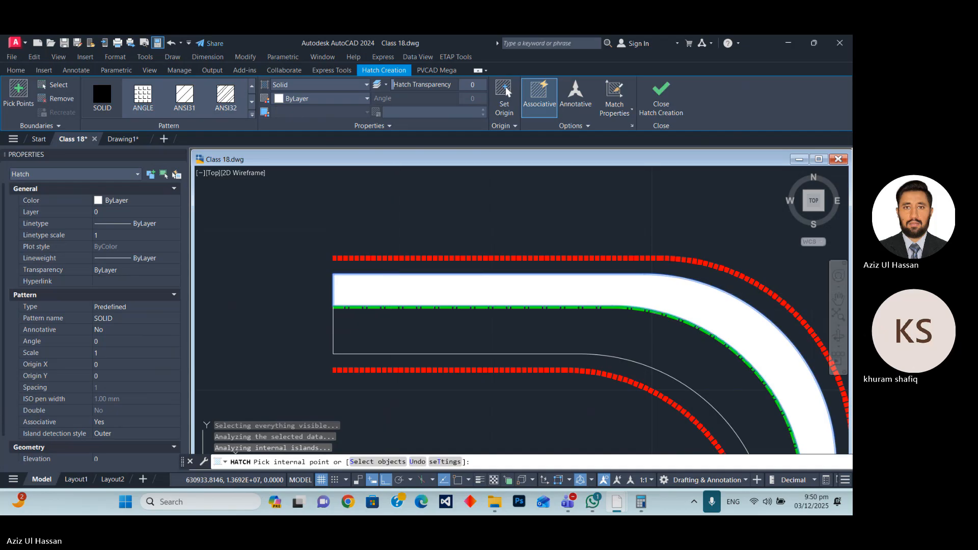
{"action": "left_click", "coordinate": [393, 322]}
{"action": "key", "text": "Return"}
Assign all of the connector's lines and its hatch to the ROAD layer.
{"action": "scroll", "coordinate": [462, 255], "scroll_direction": "down", "scroll_amount": 6}
{"action": "scroll", "coordinate": [462, 255], "scroll_direction": "up", "scroll_amount": 8}
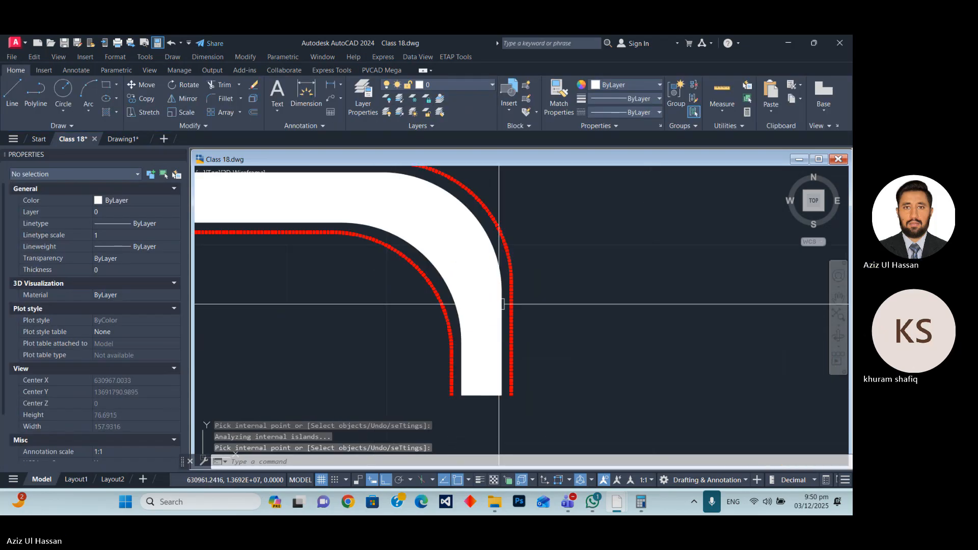
{"action": "scroll", "coordinate": [411, 293], "scroll_direction": "down", "scroll_amount": 8}
{"action": "left_click", "coordinate": [356, 277]}
{"action": "left_click", "coordinate": [512, 383]}
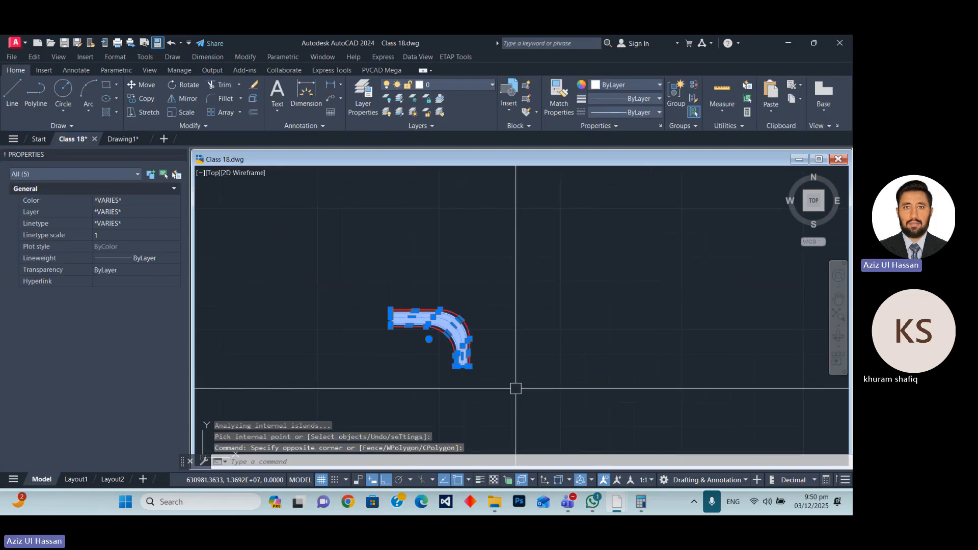
{"action": "left_click", "coordinate": [414, 83]}
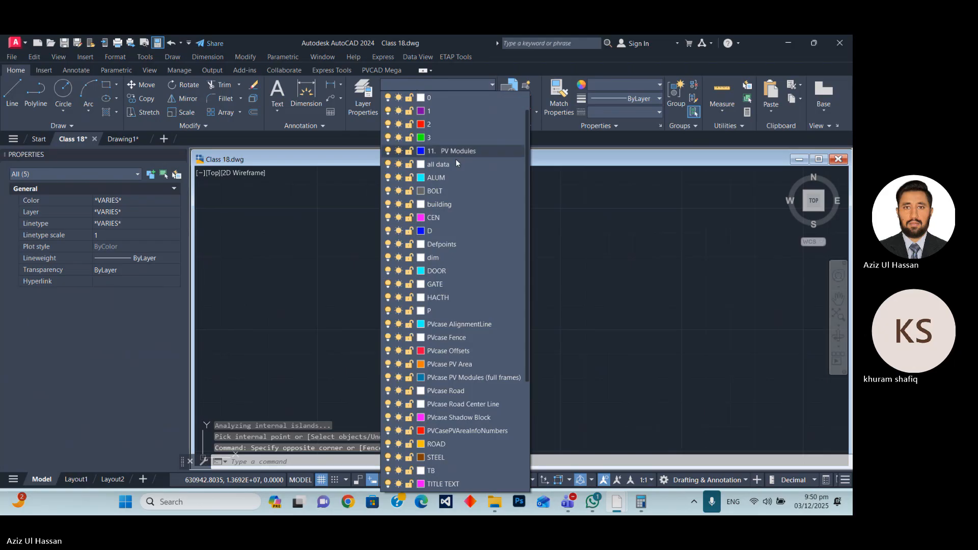
{"action": "left_click", "coordinate": [432, 445]}
{"action": "key", "text": "Escape"}
Draw a vertical polyline across the connector's west end between the outer and inner red dashed edge lines.
{"action": "scroll", "coordinate": [395, 314], "scroll_direction": "up", "scroll_amount": 6}
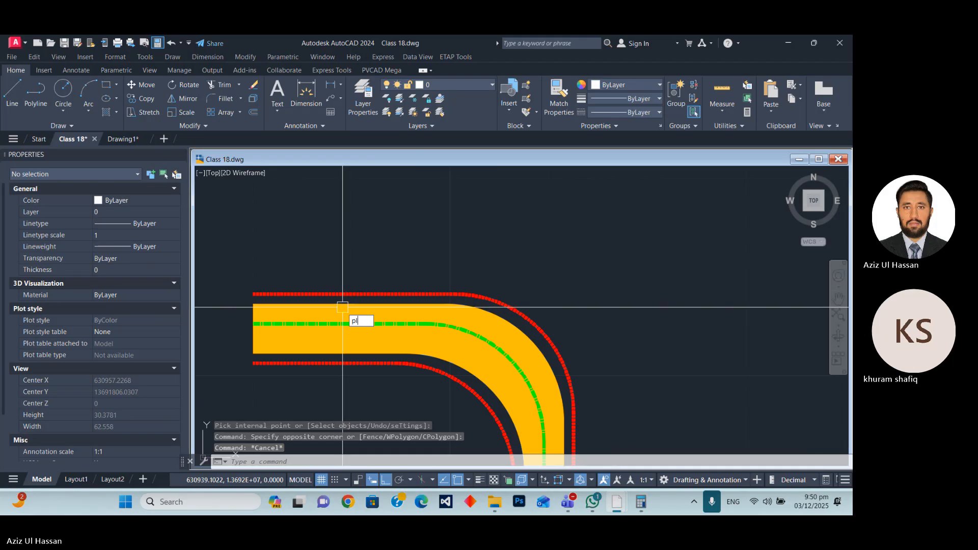
{"action": "type", "text": "pl"}
{"action": "key", "text": "Return"}
{"action": "left_click", "coordinate": [253, 294]}
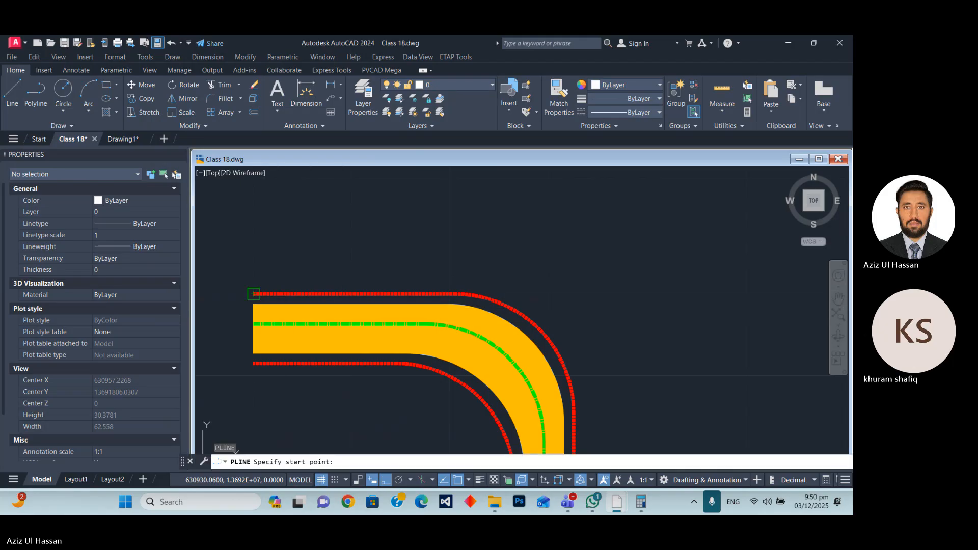
{"action": "left_click", "coordinate": [254, 362]}
{"action": "key", "text": "Return"}
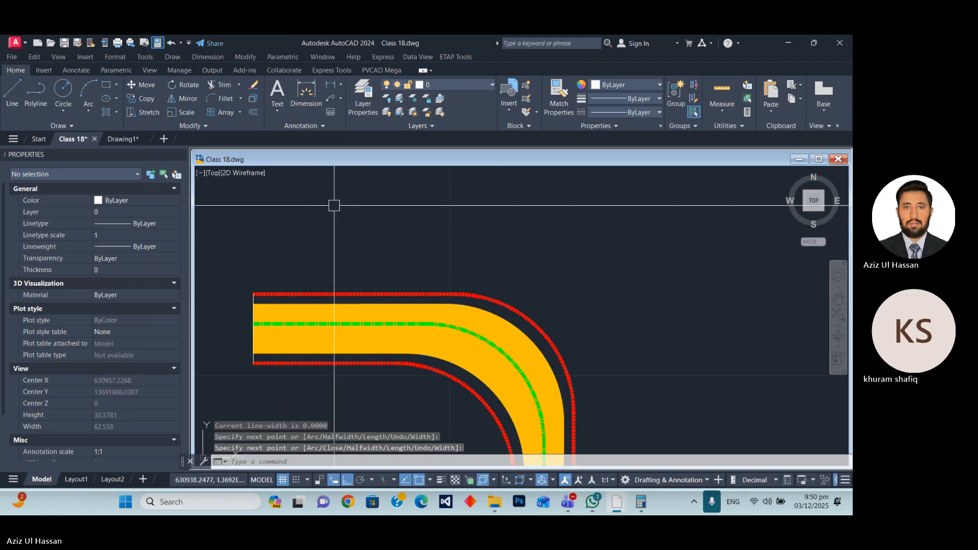
Draw a horizontal polyline across the connector's south end between the two red dashed edge lines.
{"action": "scroll", "coordinate": [336, 203], "scroll_direction": "down", "scroll_amount": 4}
{"action": "scroll", "coordinate": [437, 331], "scroll_direction": "up", "scroll_amount": 6}
{"action": "key", "text": "Return"}
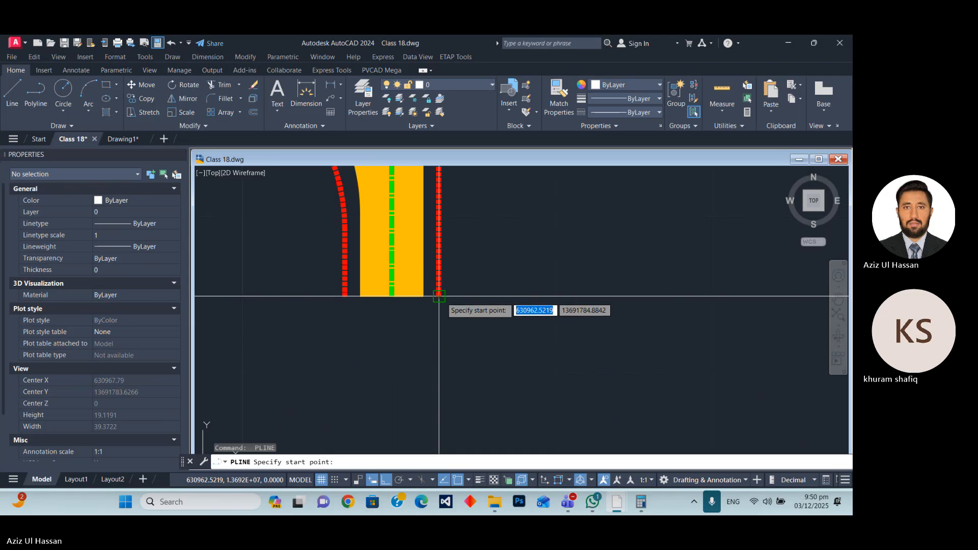
{"action": "left_click", "coordinate": [439, 296]}
{"action": "left_click", "coordinate": [345, 296]}
{"action": "key", "text": "Return"}
Match the south end polyline's properties to the red dashed edge line.
{"action": "left_click", "coordinate": [443, 276]}
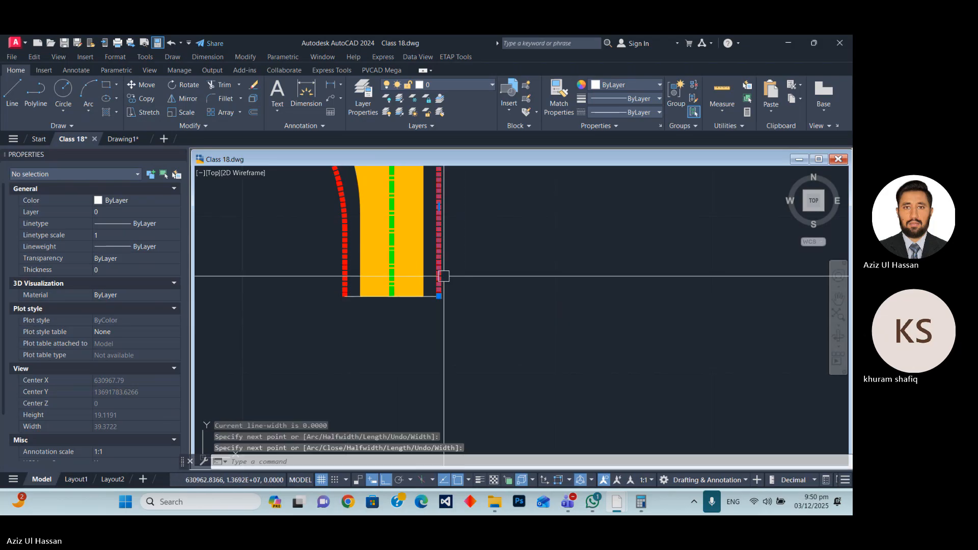
{"action": "type", "text": "ma"}
{"action": "key", "text": "Return"}
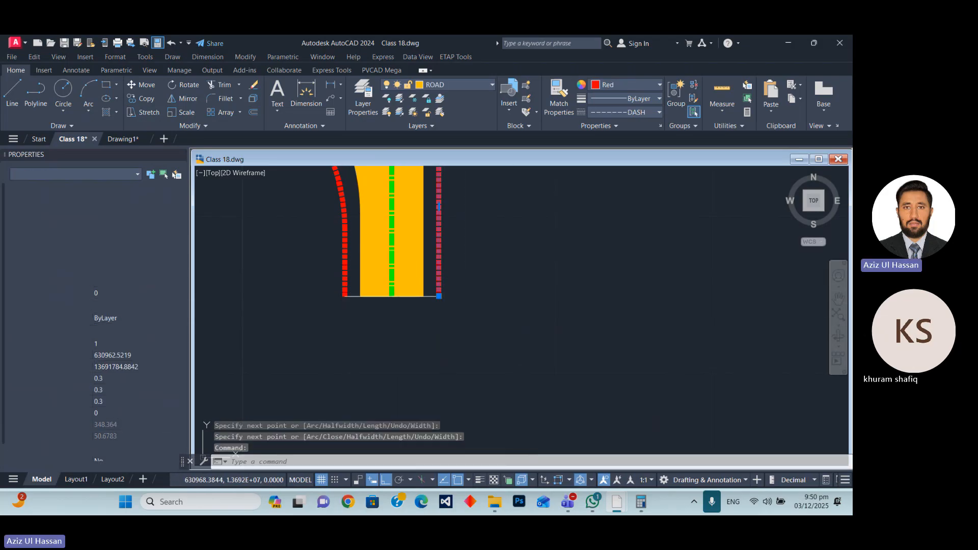
{"action": "scroll", "coordinate": [412, 285], "scroll_direction": "up", "scroll_amount": 3}
{"action": "left_click", "coordinate": [425, 275]}
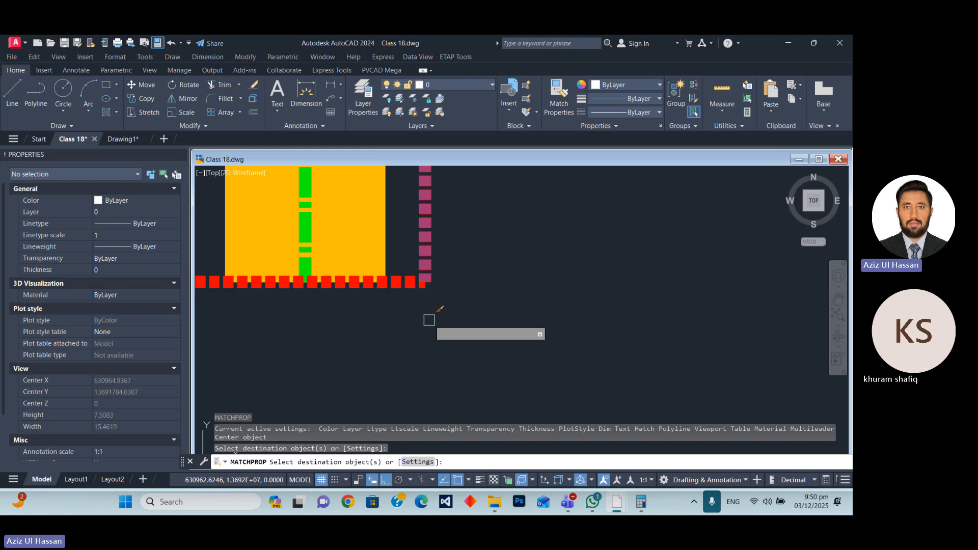
Erase the polylines just drawn across the connector's ends between the red edge lines.
{"action": "key", "text": "Escape"}
{"action": "type", "text": "E"}
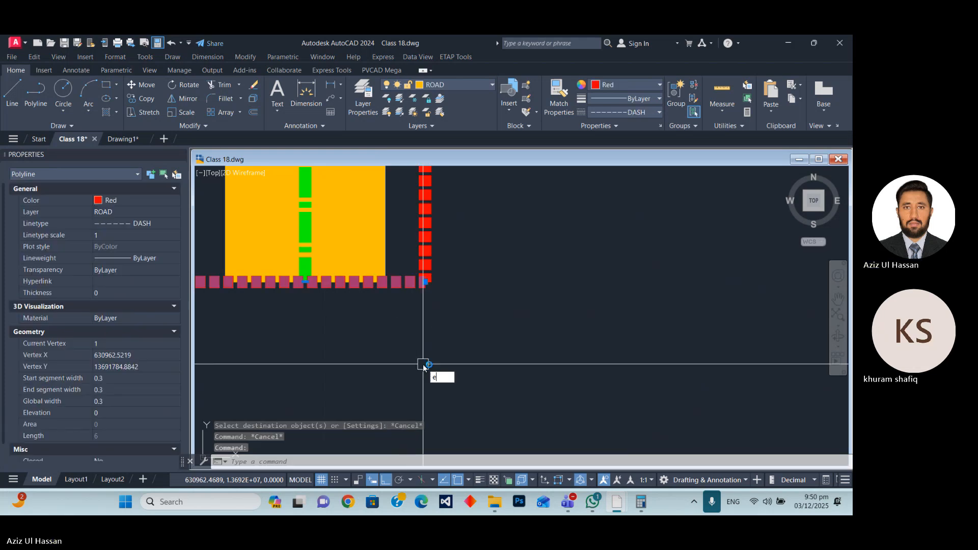
{"action": "key", "text": "Return"}
{"action": "scroll", "coordinate": [498, 361], "scroll_direction": "down", "scroll_amount": 4}
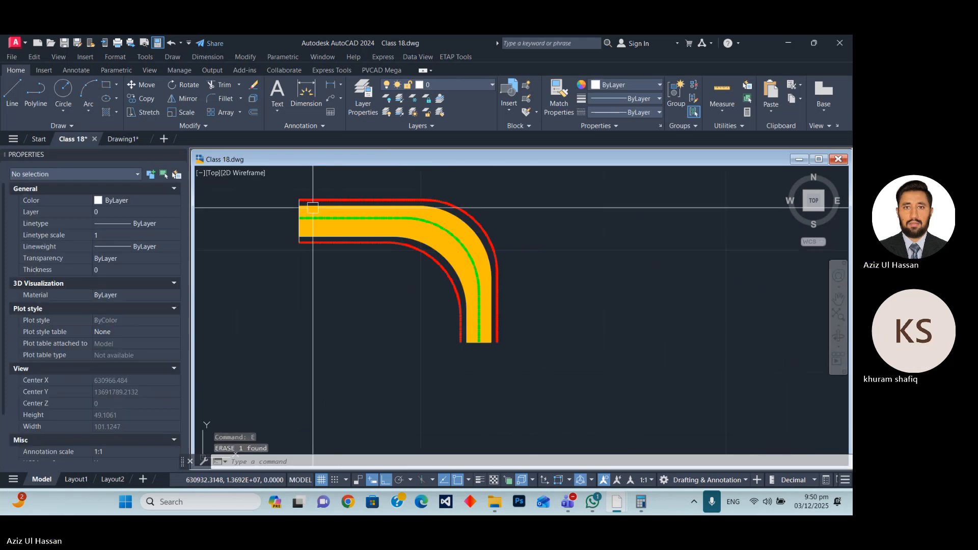
{"action": "scroll", "coordinate": [298, 201], "scroll_direction": "up", "scroll_amount": 5}
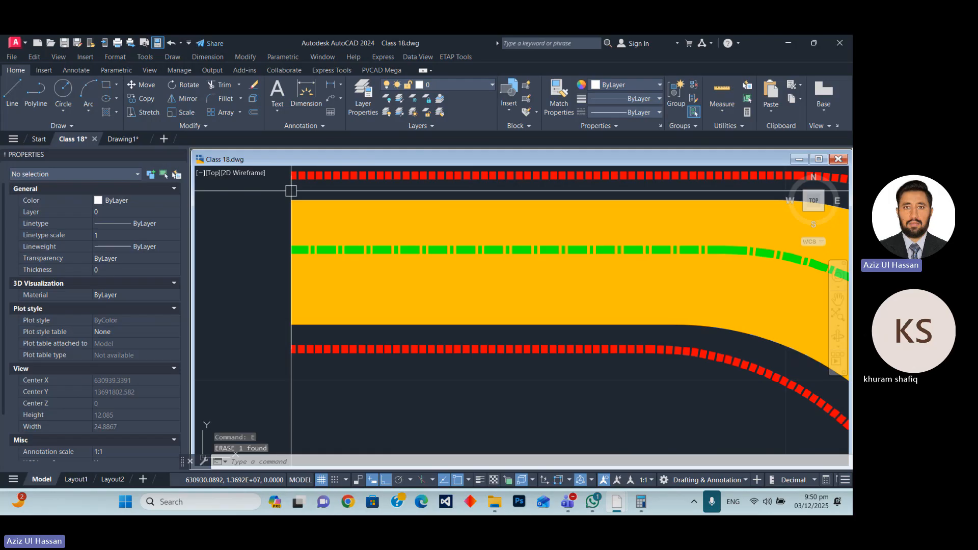
{"action": "scroll", "coordinate": [430, 258], "scroll_direction": "down", "scroll_amount": 6}
{"action": "scroll", "coordinate": [443, 281], "scroll_direction": "up", "scroll_amount": 10}
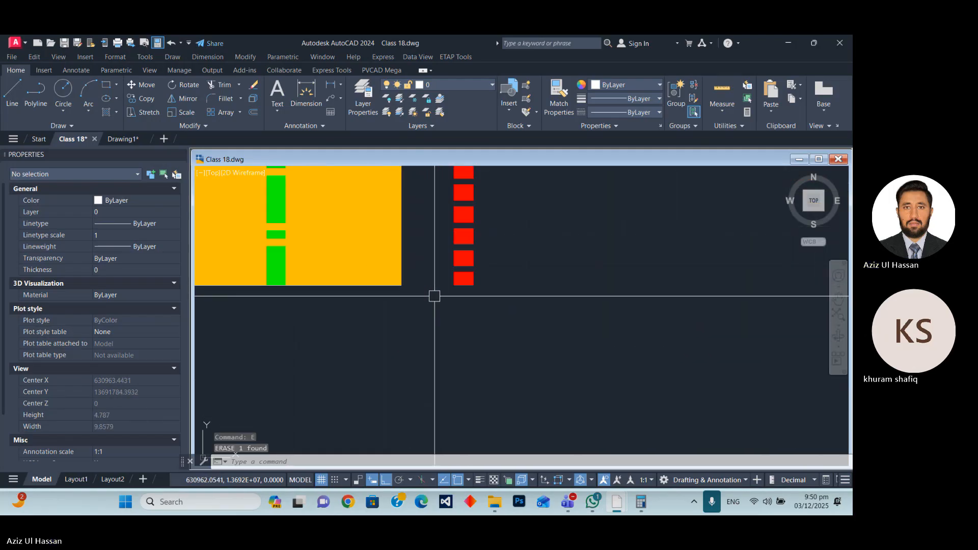
Move the complete connector by its outer red edge's south endpoint onto the north end of the eastern lane between PV blocks.
{"action": "scroll", "coordinate": [435, 296], "scroll_direction": "down", "scroll_amount": 12}
{"action": "left_click", "coordinate": [357, 284]}
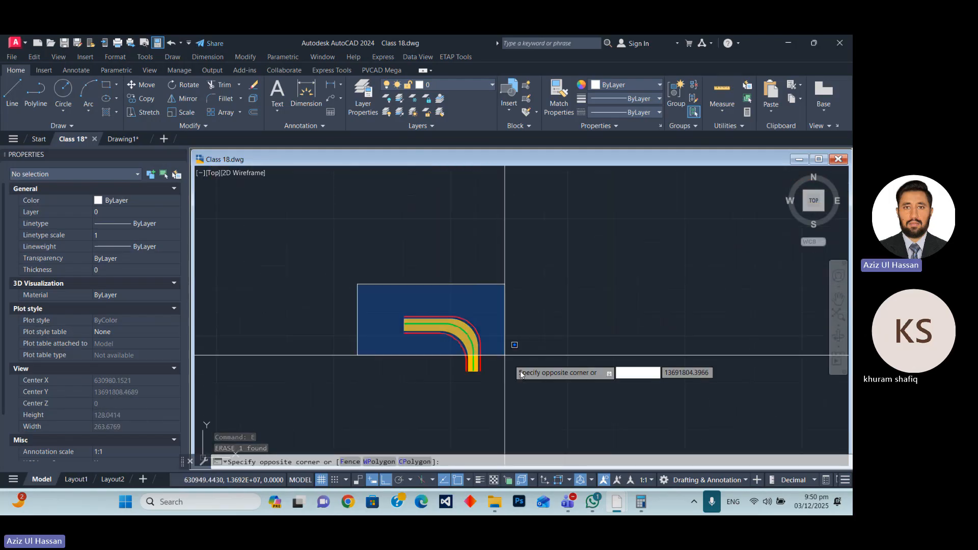
{"action": "left_click", "coordinate": [507, 392]}
{"action": "key", "text": "Return"}
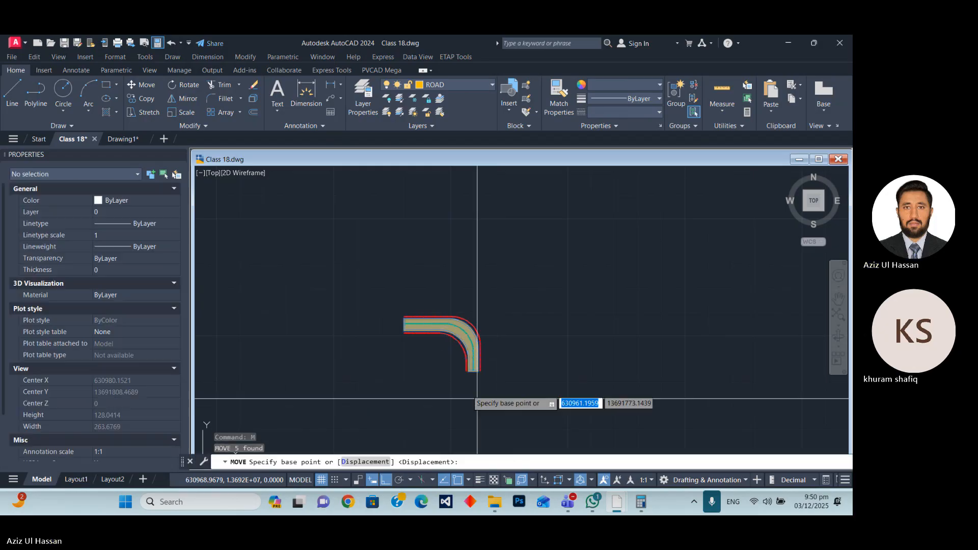
{"action": "scroll", "coordinate": [550, 328], "scroll_direction": "up", "scroll_amount": 8}
{"action": "left_click", "coordinate": [550, 329]}
{"action": "scroll", "coordinate": [532, 214], "scroll_direction": "down", "scroll_amount": 4}
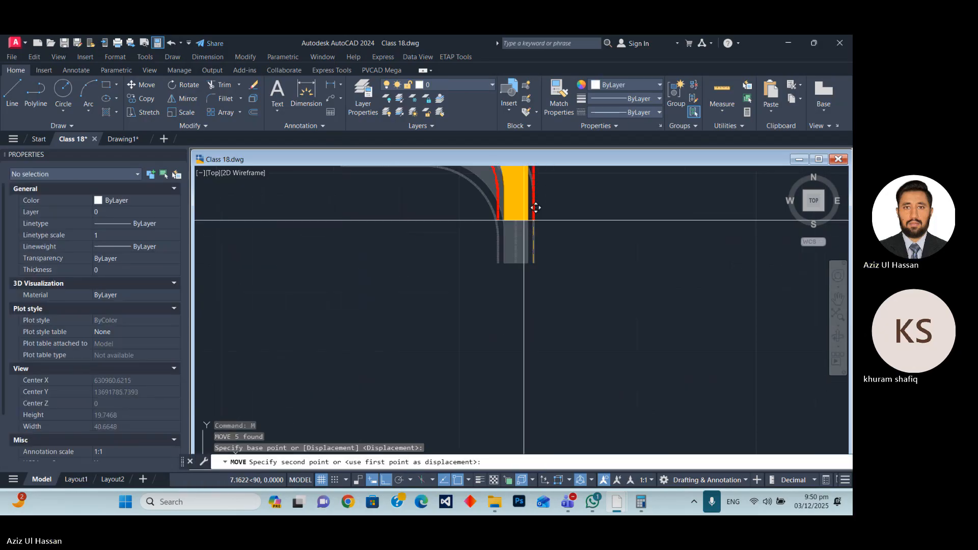
{"action": "scroll", "coordinate": [530, 275], "scroll_direction": "up", "scroll_amount": 6}
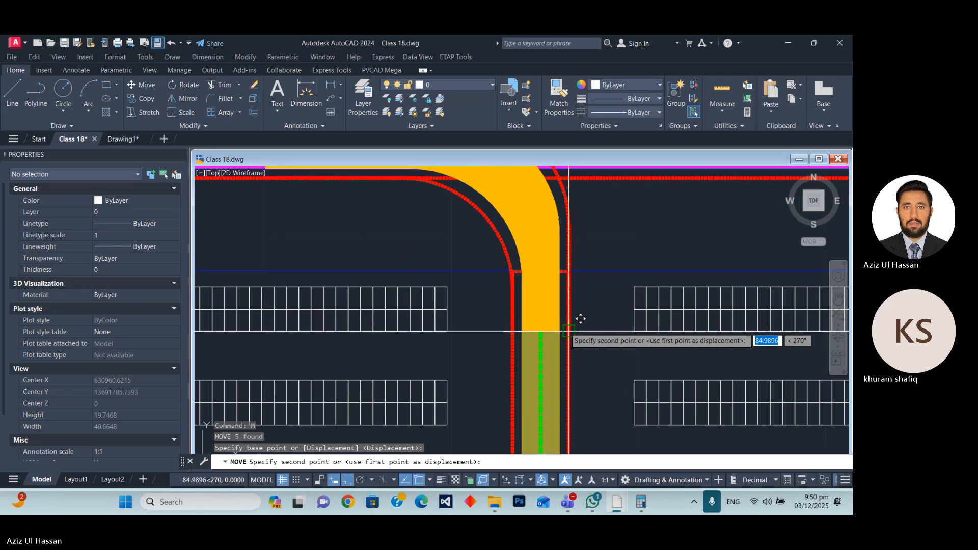
{"action": "left_click", "coordinate": [581, 319]}
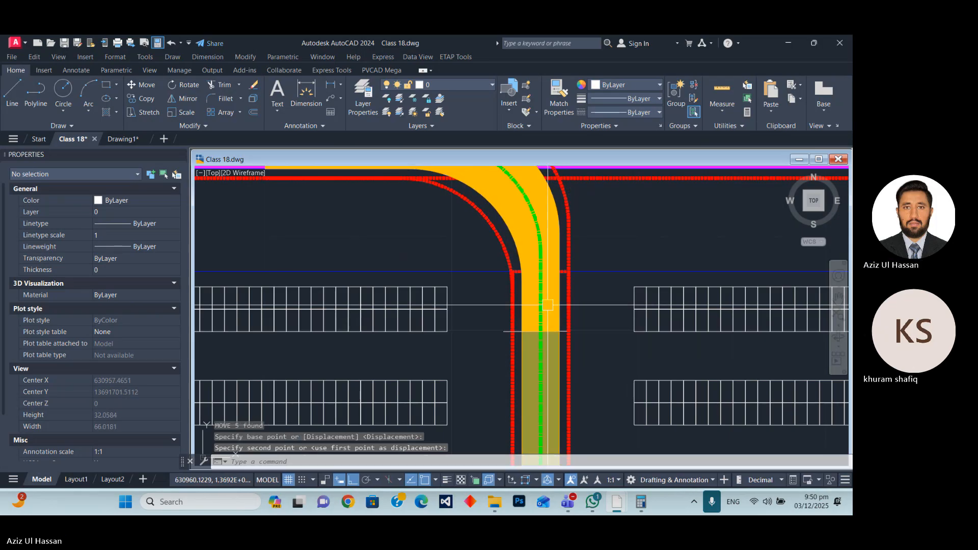
Erase the thin white line crossing the lane where the connector meets it.
{"action": "scroll", "coordinate": [549, 331], "scroll_direction": "up", "scroll_amount": 2}
{"action": "scroll", "coordinate": [546, 362], "scroll_direction": "up", "scroll_amount": 3}
{"action": "left_click", "coordinate": [545, 365]}
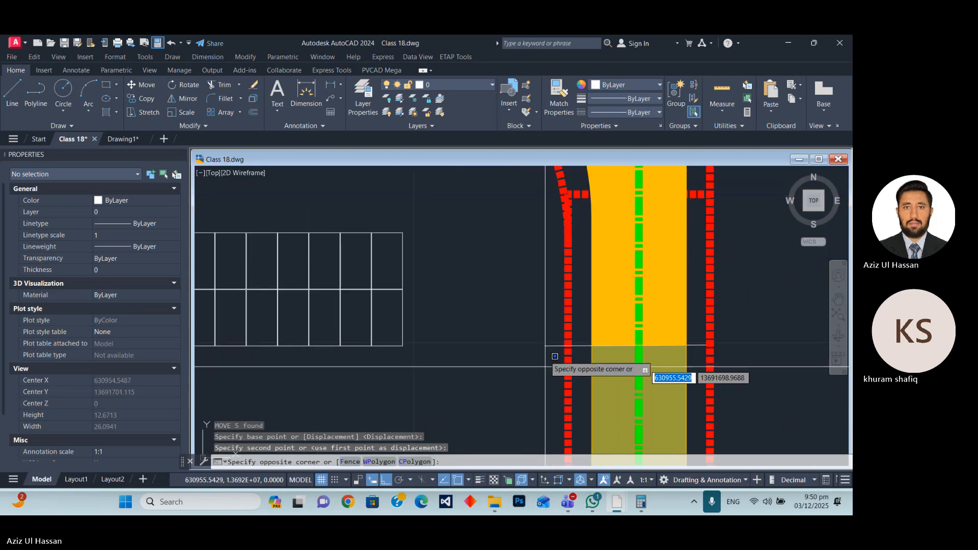
{"action": "left_click", "coordinate": [598, 337]}
{"action": "type", "text": "e"}
{"action": "key", "text": "Return"}
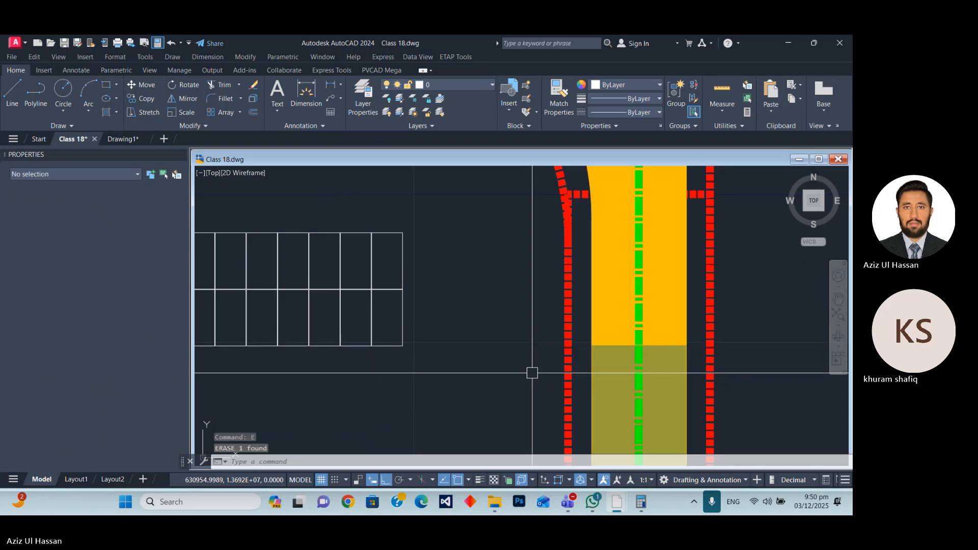
{"action": "scroll", "coordinate": [611, 357], "scroll_direction": "down", "scroll_amount": 3}
{"action": "scroll", "coordinate": [648, 346], "scroll_direction": "up", "scroll_amount": 3}
{"action": "left_click", "coordinate": [649, 345]}
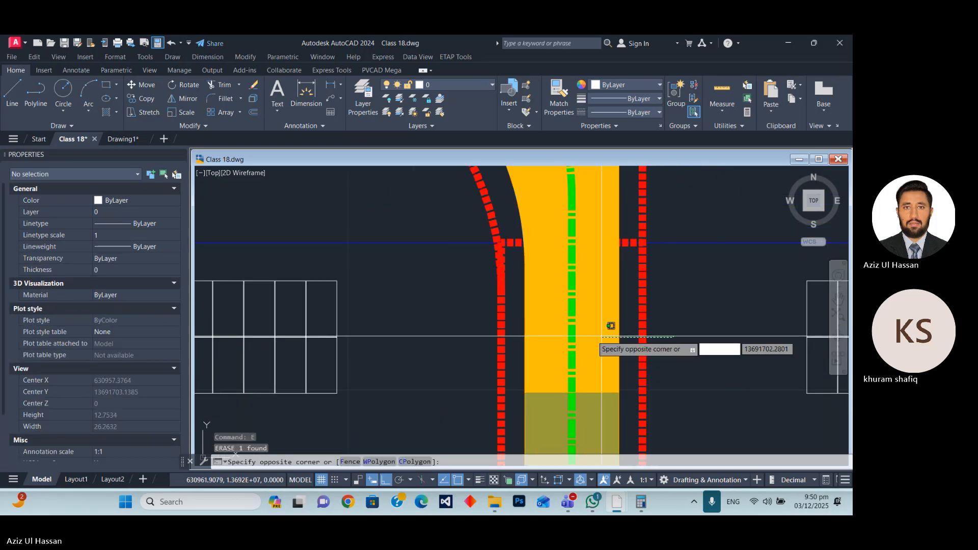
{"action": "left_click", "coordinate": [497, 342]}
{"action": "scroll", "coordinate": [554, 308], "scroll_direction": "down", "scroll_amount": 4}
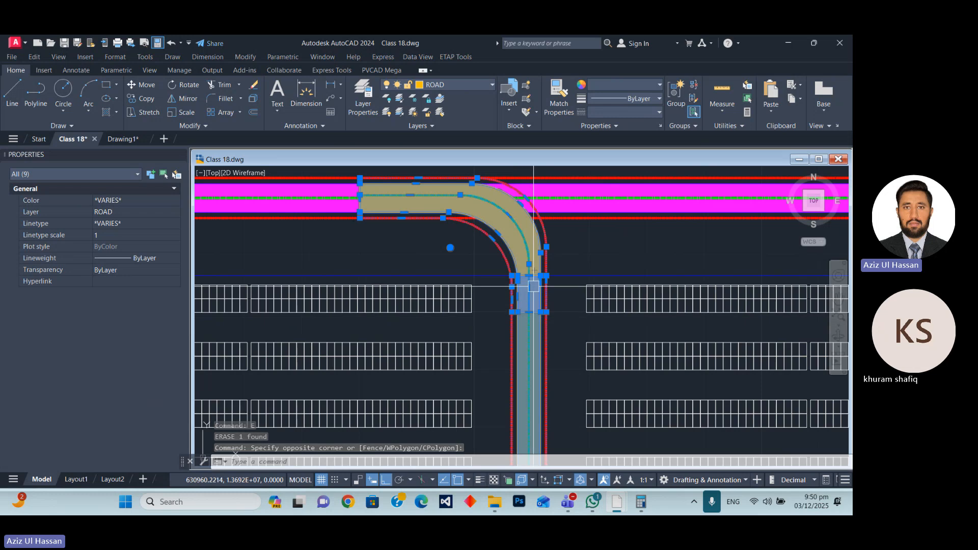
{"action": "key", "text": "Escape"}
{"action": "key", "text": "Escape"}
Copy the five connector objects from their centreline's south end to the western lane, about 175.35 units west.
{"action": "left_click", "coordinate": [570, 233]}
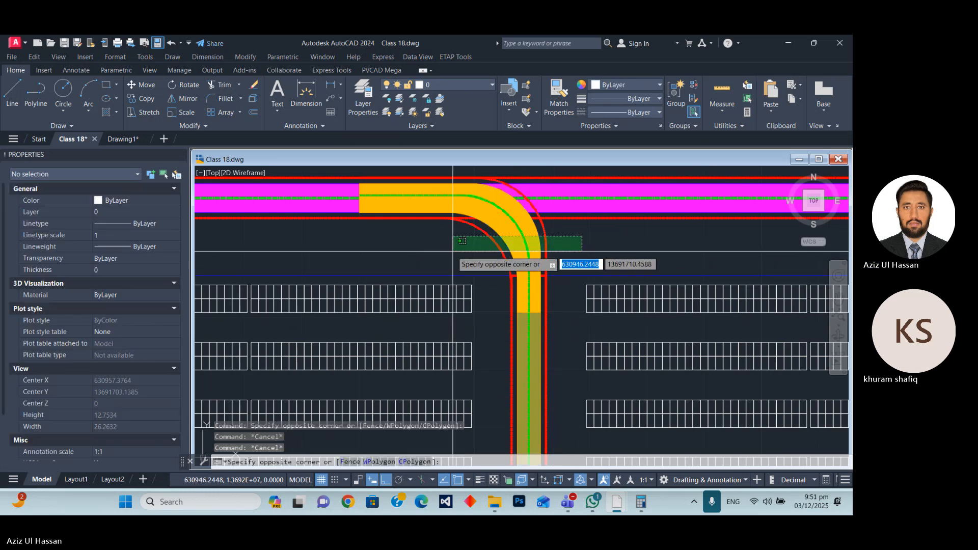
{"action": "left_click", "coordinate": [450, 247]}
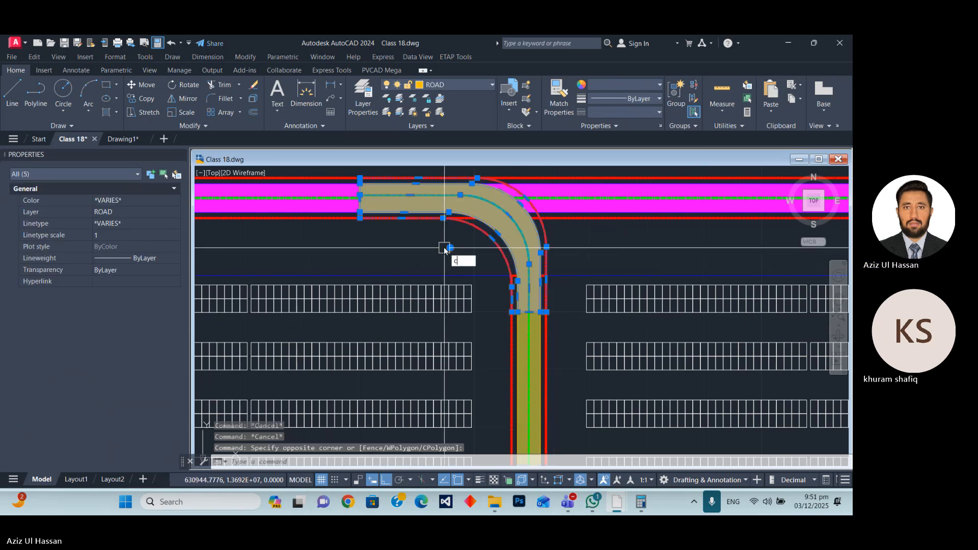
{"action": "type", "text": "CP"}
{"action": "key", "text": "Return"}
{"action": "scroll", "coordinate": [527, 310], "scroll_direction": "up", "scroll_amount": 2}
{"action": "scroll", "coordinate": [530, 312], "scroll_direction": "down", "scroll_amount": 2}
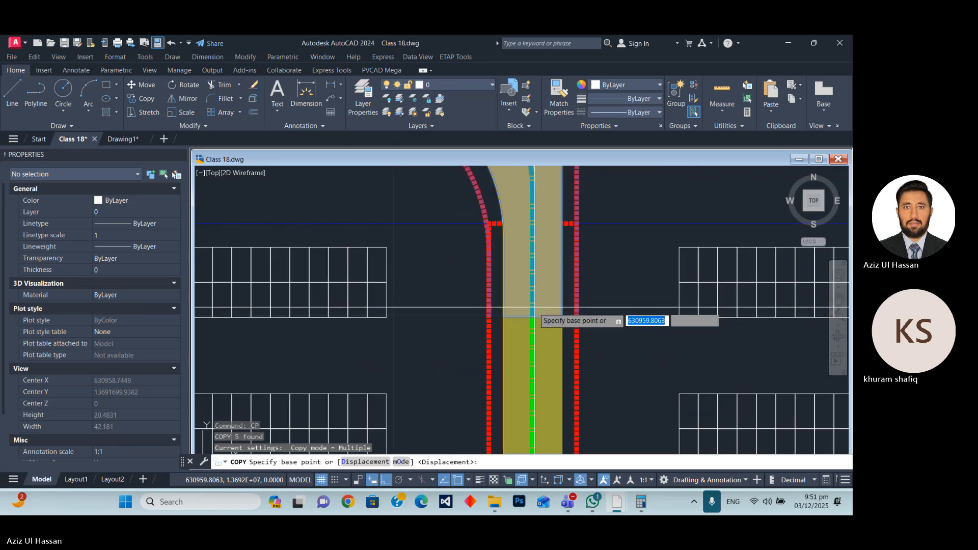
{"action": "left_click", "coordinate": [532, 313]}
{"action": "scroll", "coordinate": [547, 308], "scroll_direction": "down", "scroll_amount": 9}
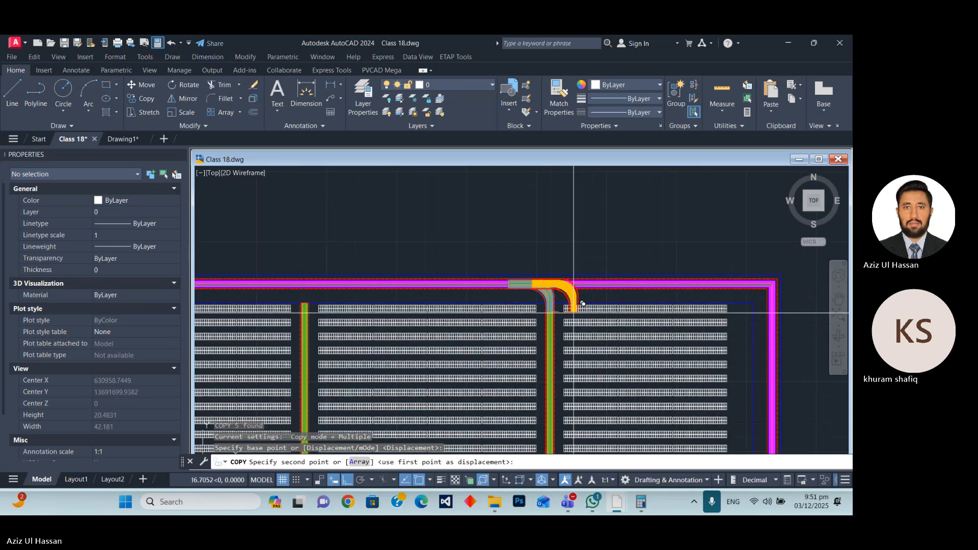
{"action": "scroll", "coordinate": [300, 303], "scroll_direction": "up", "scroll_amount": 5}
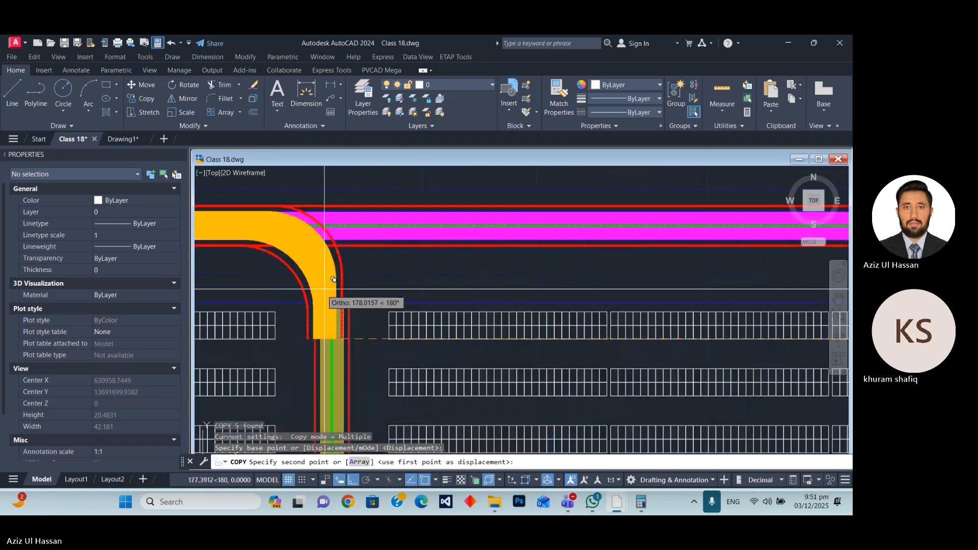
{"action": "left_click", "coordinate": [332, 338]}
{"action": "key", "text": "Escape"}
{"action": "scroll", "coordinate": [332, 338], "scroll_direction": "down", "scroll_amount": 6}
{"action": "scroll", "coordinate": [376, 286], "scroll_direction": "up", "scroll_amount": 4}
{"action": "scroll", "coordinate": [418, 300], "scroll_direction": "down", "scroll_amount": 7}
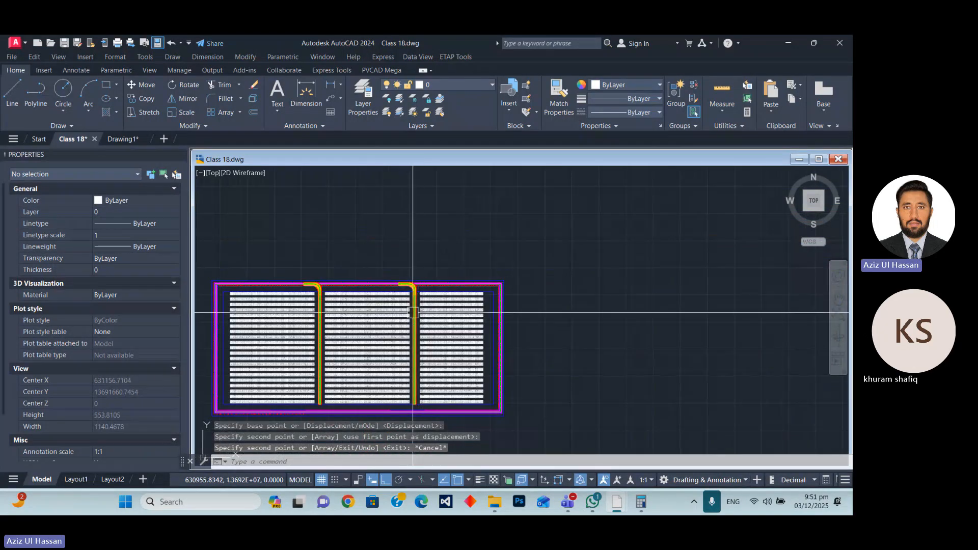
Mirror the eastern lane's connector about the lane's vertical centreline, keeping the source objects.
{"action": "scroll", "coordinate": [413, 312], "scroll_direction": "up", "scroll_amount": 4}
{"action": "scroll", "coordinate": [413, 309], "scroll_direction": "up", "scroll_amount": 3}
{"action": "left_click", "coordinate": [452, 234]}
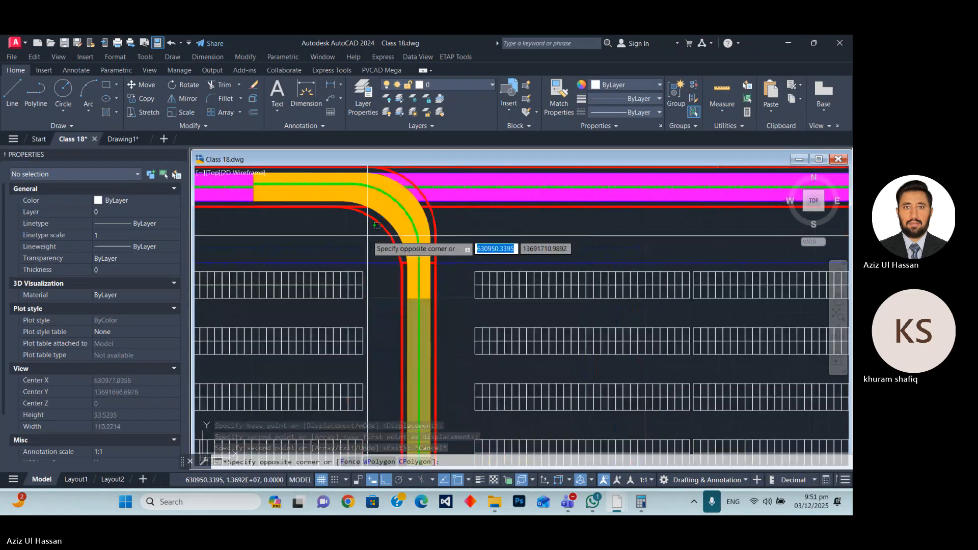
{"action": "left_click", "coordinate": [338, 200]}
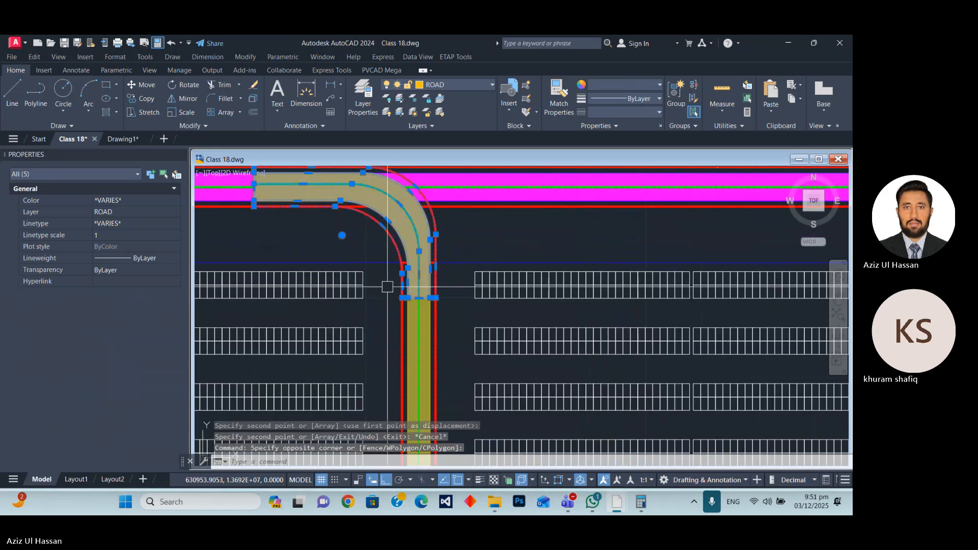
{"action": "scroll", "coordinate": [407, 275], "scroll_direction": "down", "scroll_amount": 5}
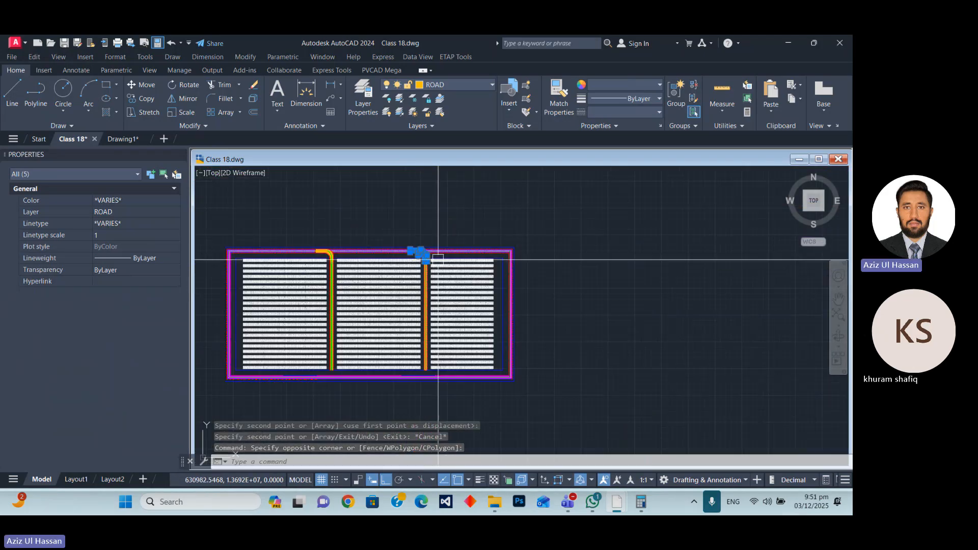
{"action": "scroll", "coordinate": [318, 245], "scroll_direction": "up", "scroll_amount": 6}
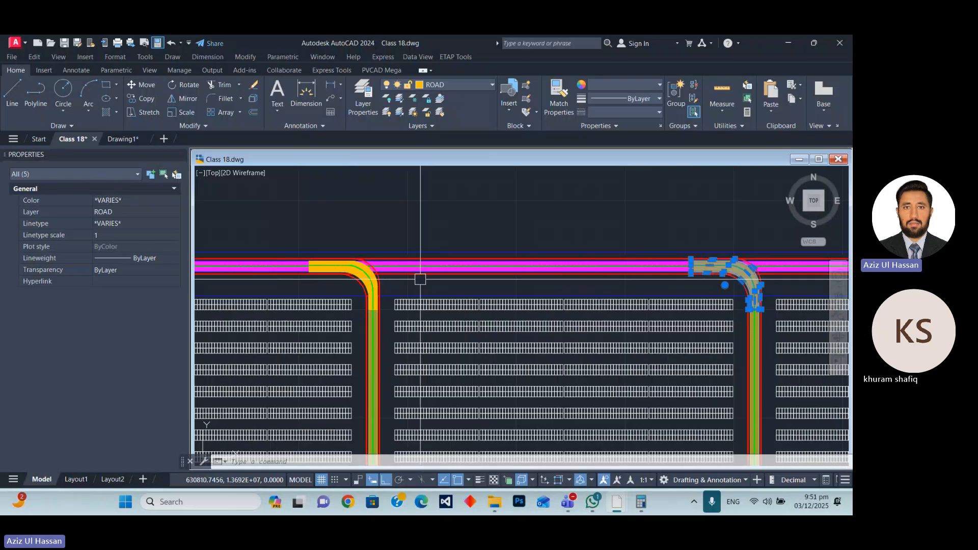
{"action": "middle_click_drag", "start_coordinate": [742, 289], "coordinate": [420, 279]}
{"action": "scroll", "coordinate": [420, 279], "scroll_direction": "up", "scroll_amount": 6}
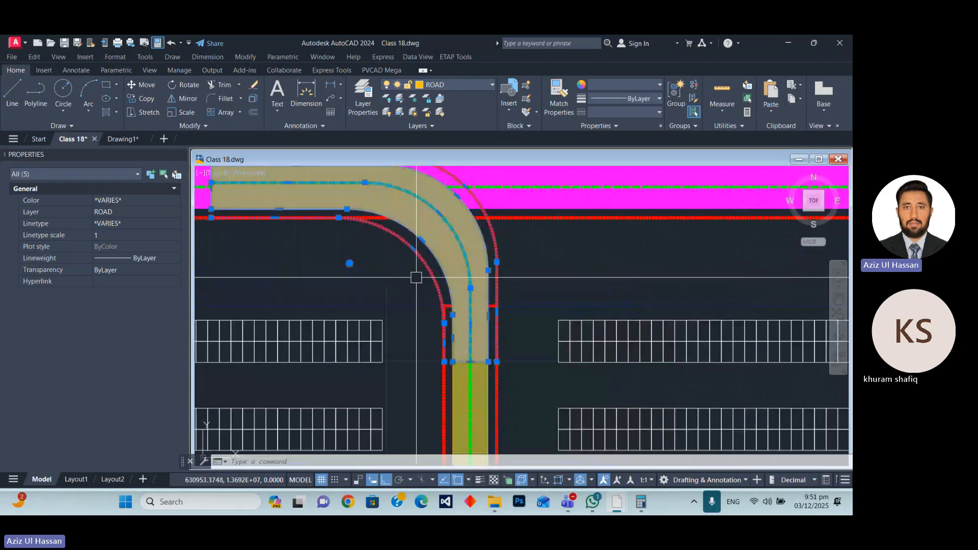
{"action": "type", "text": "i"}
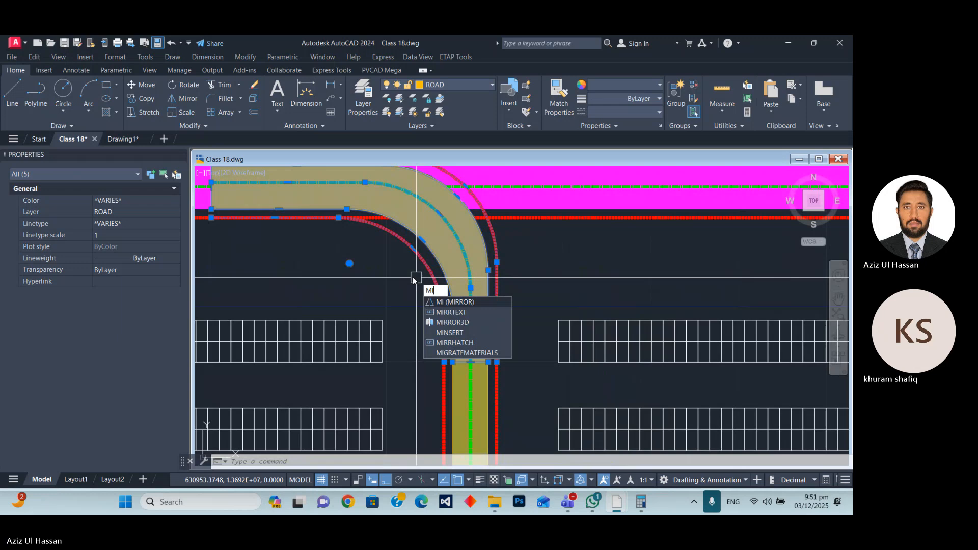
{"action": "key", "text": "Return"}
{"action": "left_click", "coordinate": [470, 362]}
{"action": "scroll", "coordinate": [475, 372], "scroll_direction": "down", "scroll_amount": 8}
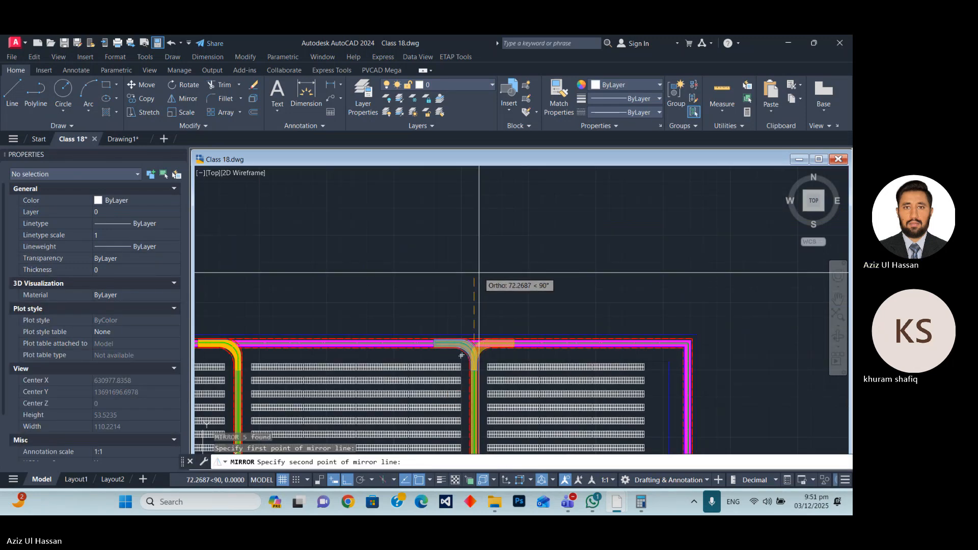
{"action": "left_click", "coordinate": [478, 273]}
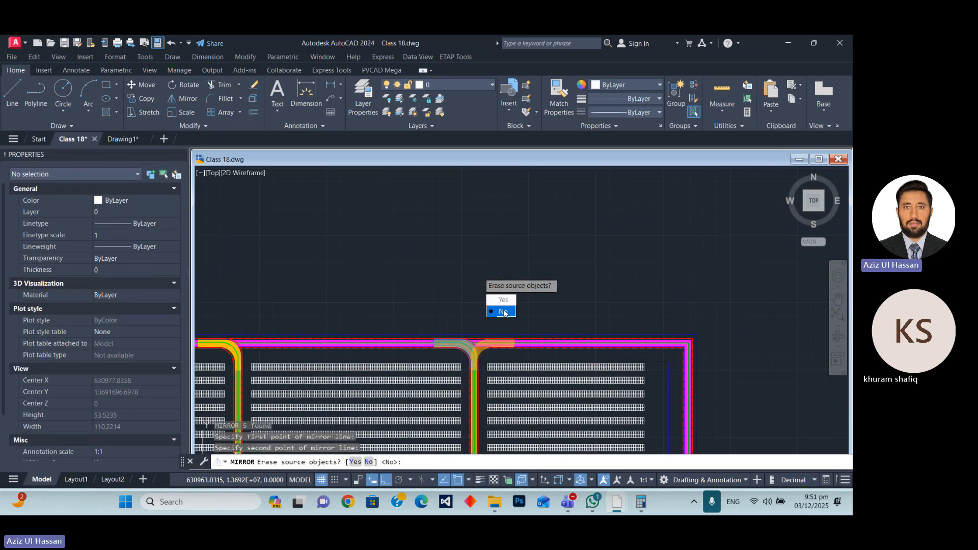
{"action": "left_click", "coordinate": [504, 312]}
{"action": "scroll", "coordinate": [448, 316], "scroll_direction": "up", "scroll_amount": 4}
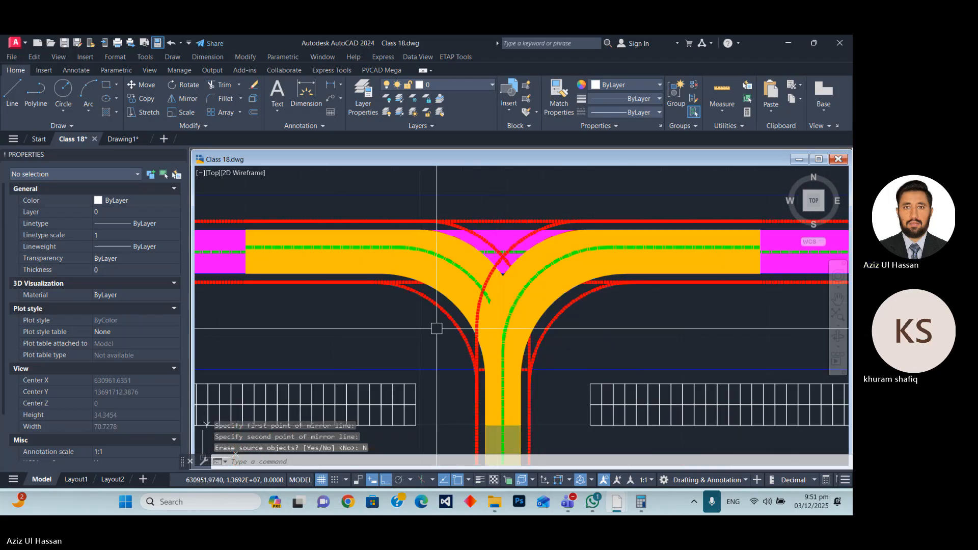
{"action": "scroll", "coordinate": [475, 315], "scroll_direction": "up", "scroll_amount": 4}
{"action": "left_click", "coordinate": [527, 325]}
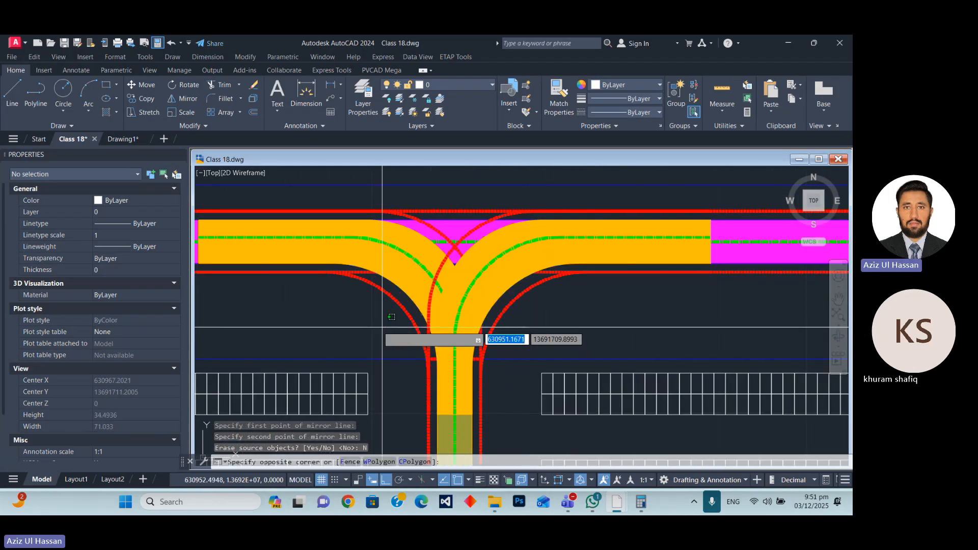
{"action": "left_click", "coordinate": [361, 315]}
{"action": "key", "text": "Escape"}
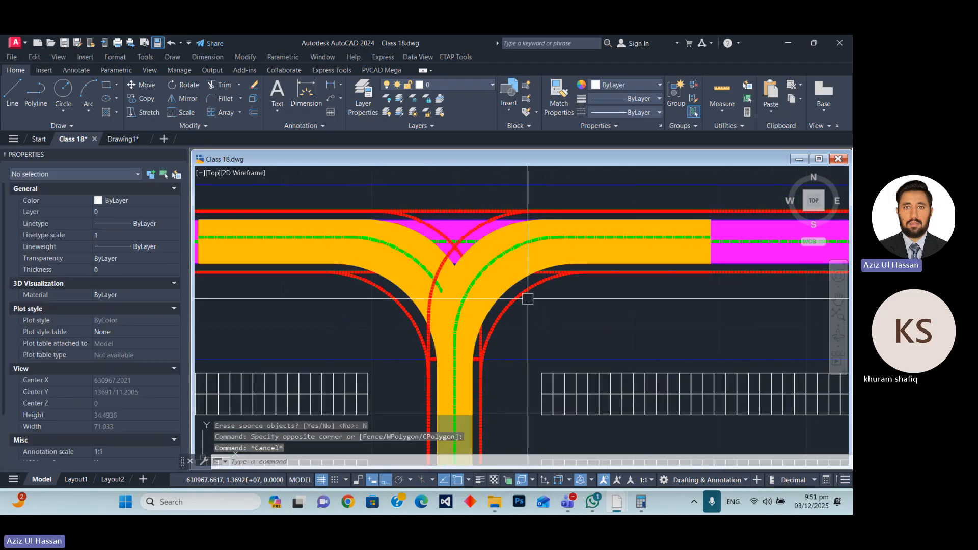
Copy the eastern junction's east-curving connector fill, outline, centreline and inner red edge to the western lane, about 175.35 units west.
{"action": "left_click", "coordinate": [519, 296]}
{"action": "left_click", "coordinate": [508, 289]}
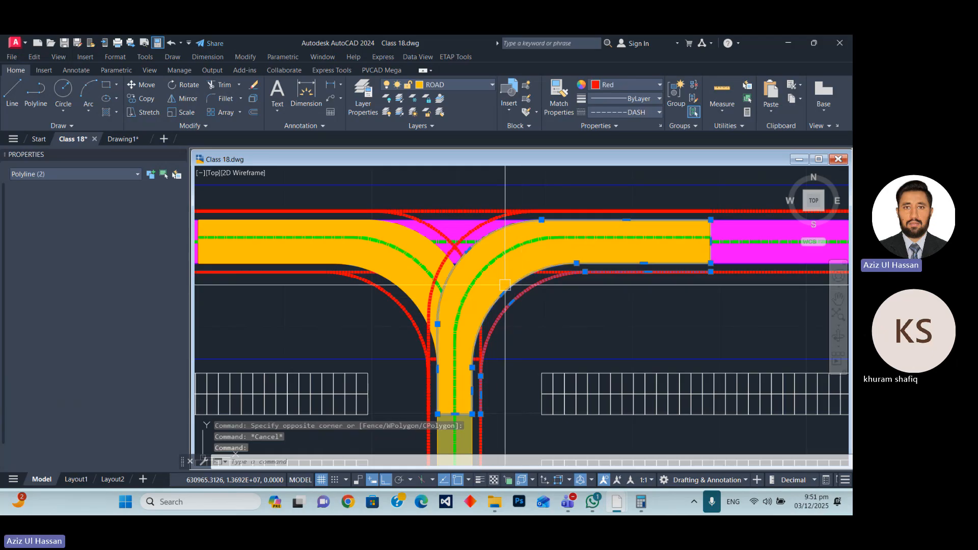
{"action": "scroll", "coordinate": [484, 269], "scroll_direction": "up", "scroll_amount": 2}
{"action": "left_click", "coordinate": [479, 267]}
{"action": "left_click", "coordinate": [529, 301]}
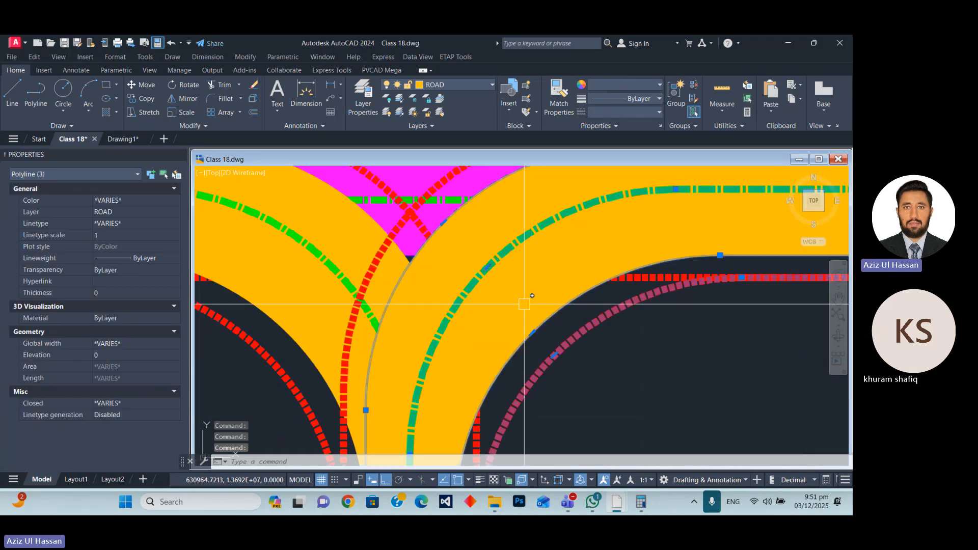
{"action": "left_click", "coordinate": [490, 286]}
{"action": "scroll", "coordinate": [498, 274], "scroll_direction": "down", "scroll_amount": 6}
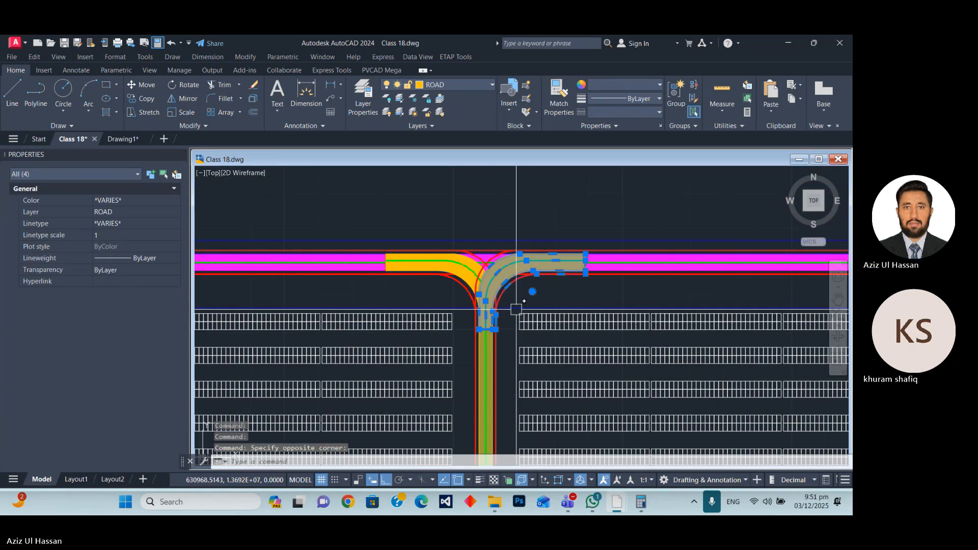
{"action": "type", "text": "p"}
{"action": "key", "text": "Return"}
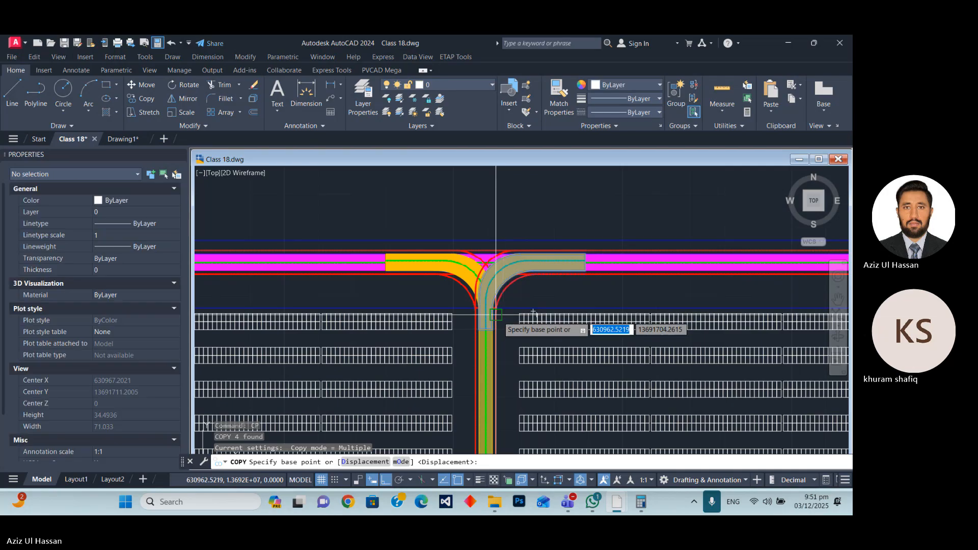
{"action": "scroll", "coordinate": [451, 387], "scroll_direction": "up", "scroll_amount": 5}
{"action": "scroll", "coordinate": [459, 382], "scroll_direction": "down", "scroll_amount": 2}
{"action": "left_click", "coordinate": [465, 369]}
{"action": "scroll", "coordinate": [465, 361], "scroll_direction": "down", "scroll_amount": 4}
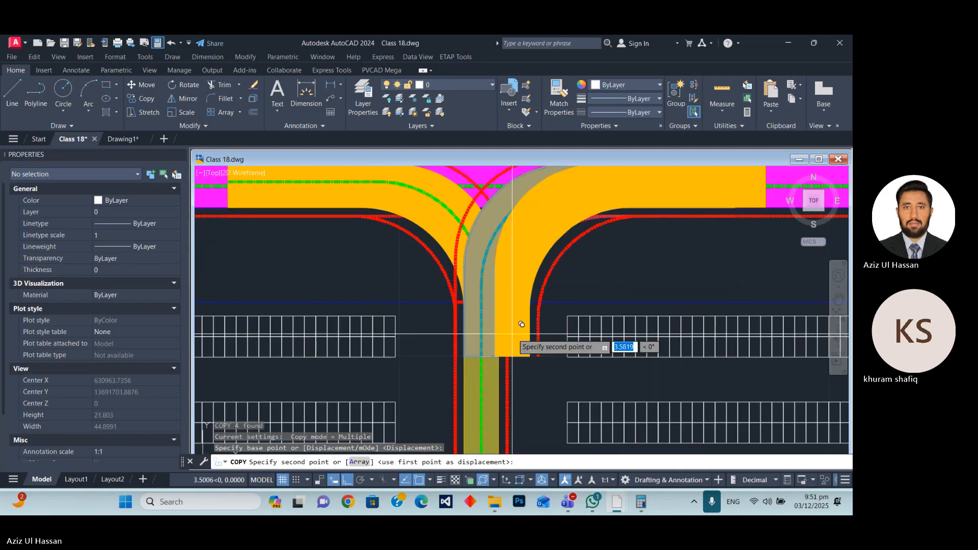
{"action": "scroll", "coordinate": [382, 336], "scroll_direction": "up", "scroll_amount": 2}
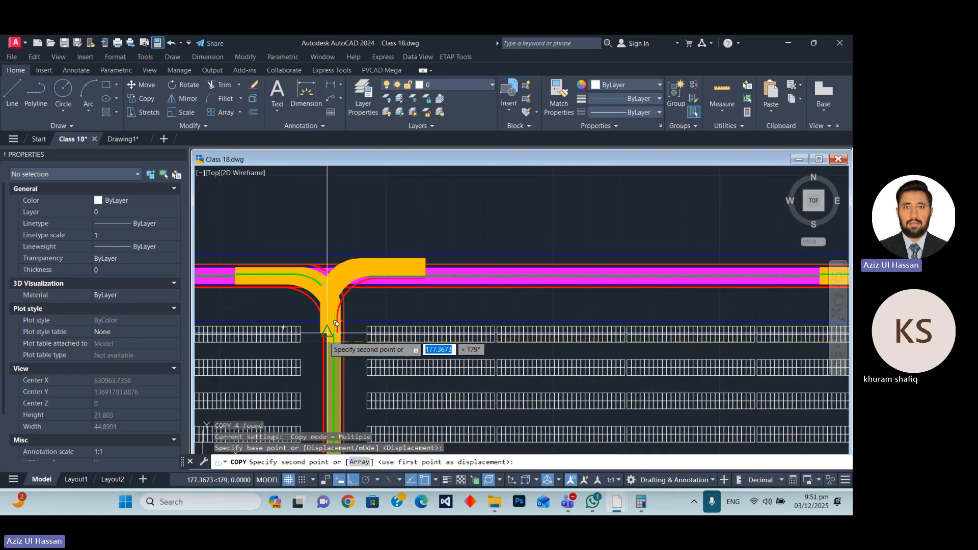
{"action": "left_click", "coordinate": [342, 333]}
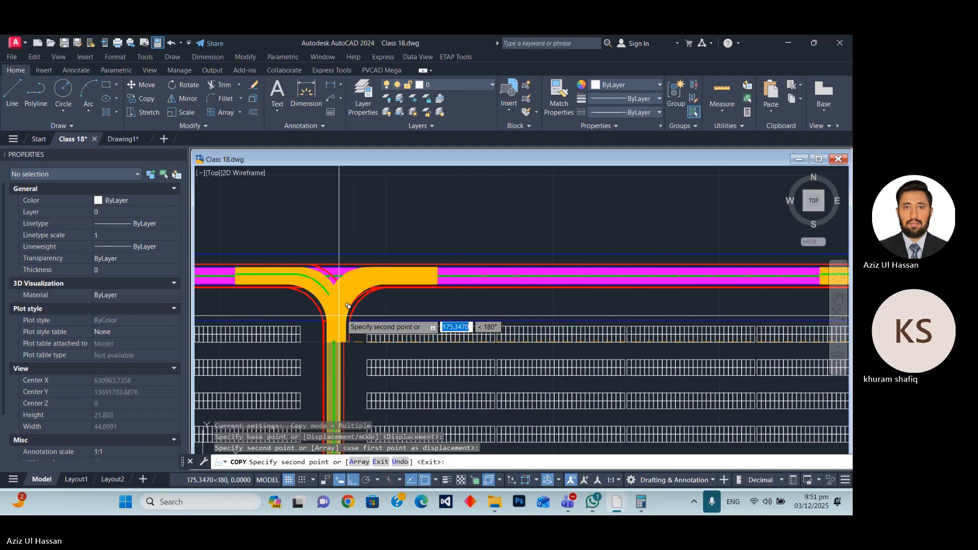
{"action": "key", "text": "Escape"}
{"action": "scroll", "coordinate": [408, 264], "scroll_direction": "up", "scroll_amount": 4}
{"action": "scroll", "coordinate": [461, 243], "scroll_direction": "down", "scroll_amount": 4}
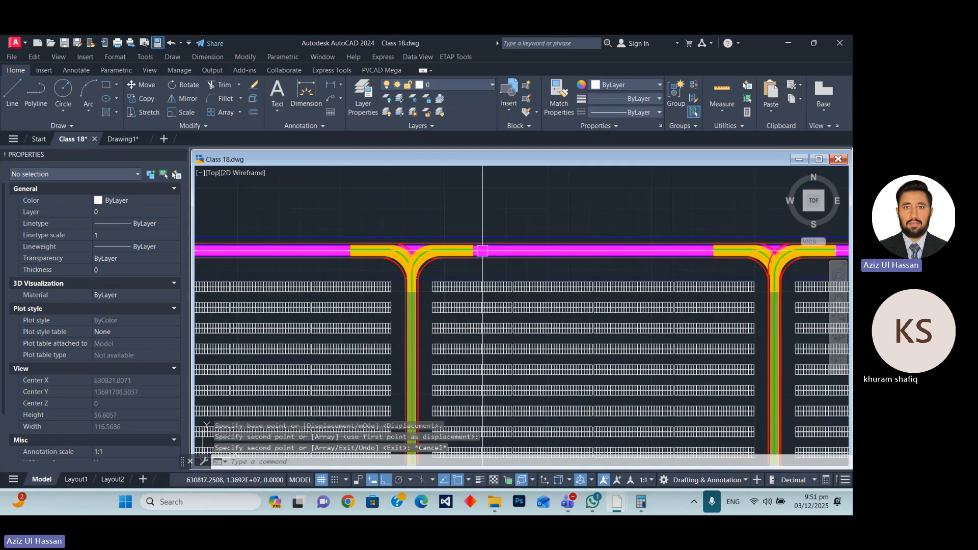
Copy both red edges of the eastern junction's east-curving connector from the outer edge's south end onto the western lane's matching endpoint.
{"action": "scroll", "coordinate": [358, 226], "scroll_direction": "down", "scroll_amount": 2}
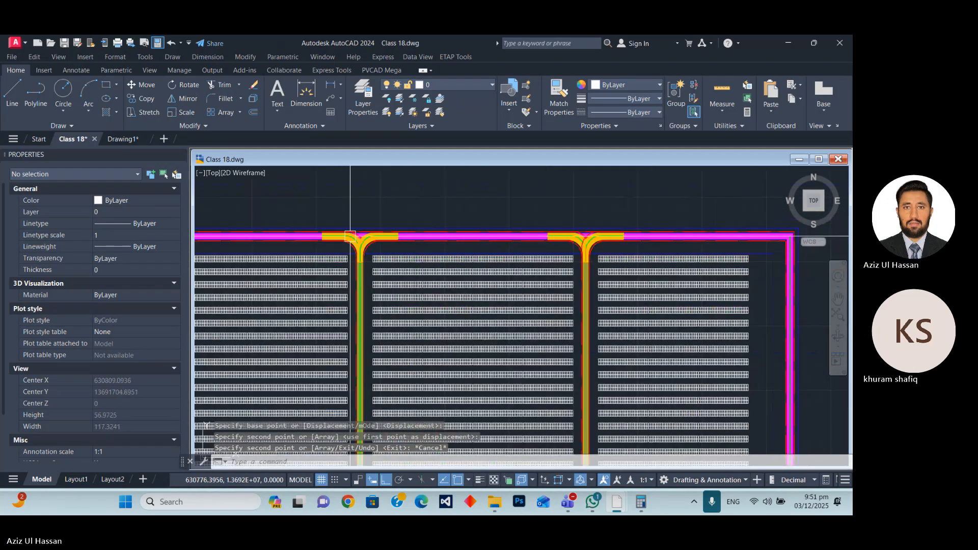
{"action": "scroll", "coordinate": [591, 250], "scroll_direction": "up", "scroll_amount": 9}
{"action": "left_click", "coordinate": [588, 244]}
{"action": "left_click", "coordinate": [478, 255]}
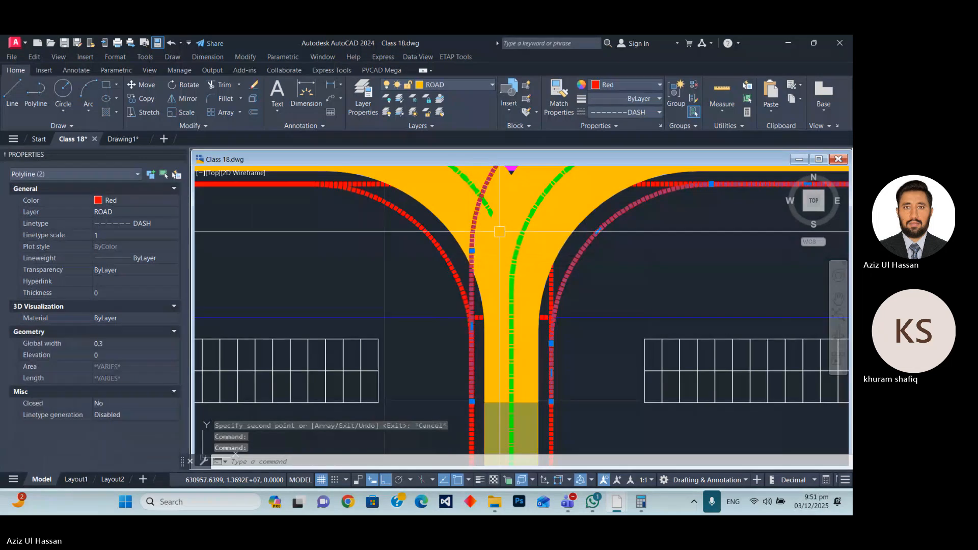
{"action": "type", "text": "cp"}
{"action": "key", "text": "Return"}
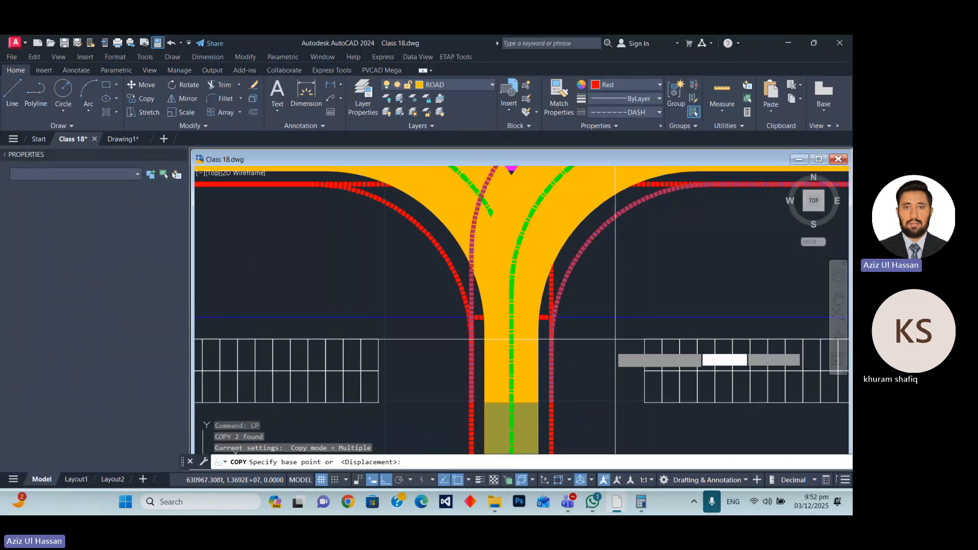
{"action": "left_click", "coordinate": [551, 403]}
{"action": "scroll", "coordinate": [551, 402], "scroll_direction": "down", "scroll_amount": 5}
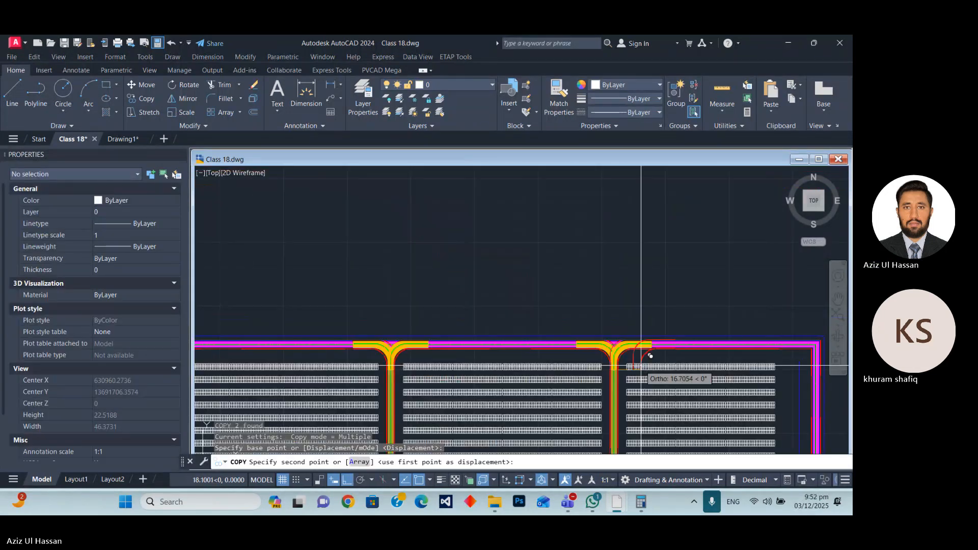
{"action": "scroll", "coordinate": [438, 352], "scroll_direction": "up", "scroll_amount": 3}
{"action": "scroll", "coordinate": [432, 371], "scroll_direction": "up", "scroll_amount": 5}
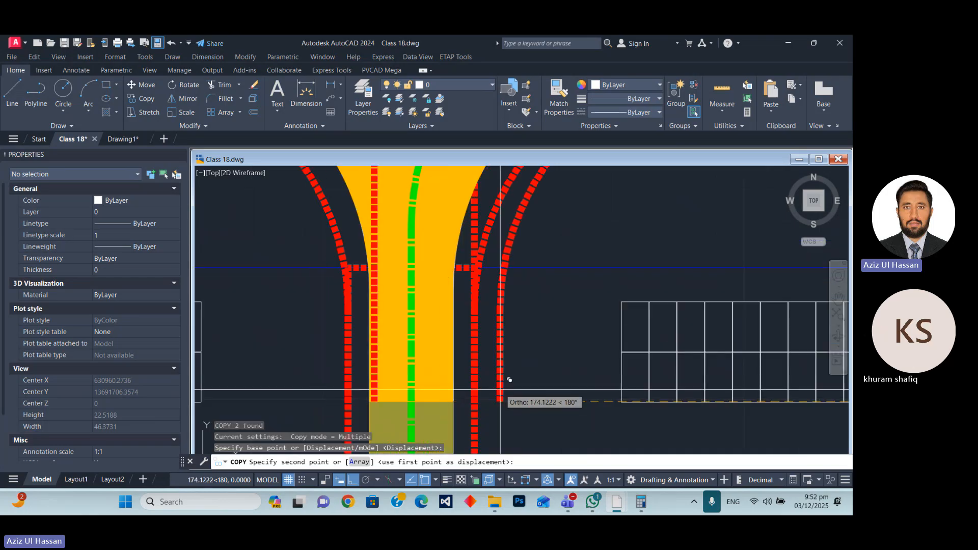
{"action": "left_click", "coordinate": [510, 379]}
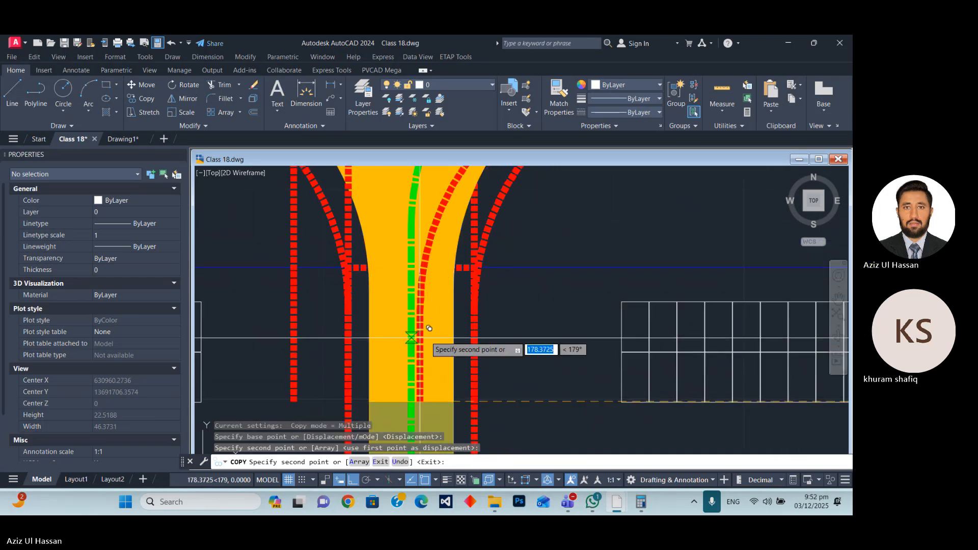
{"action": "scroll", "coordinate": [429, 328], "scroll_direction": "down", "scroll_amount": 2}
{"action": "key", "text": "Escape"}
Send all the curved connector objects at both lane junctions to the back of the draw order.
{"action": "left_click", "coordinate": [545, 363]}
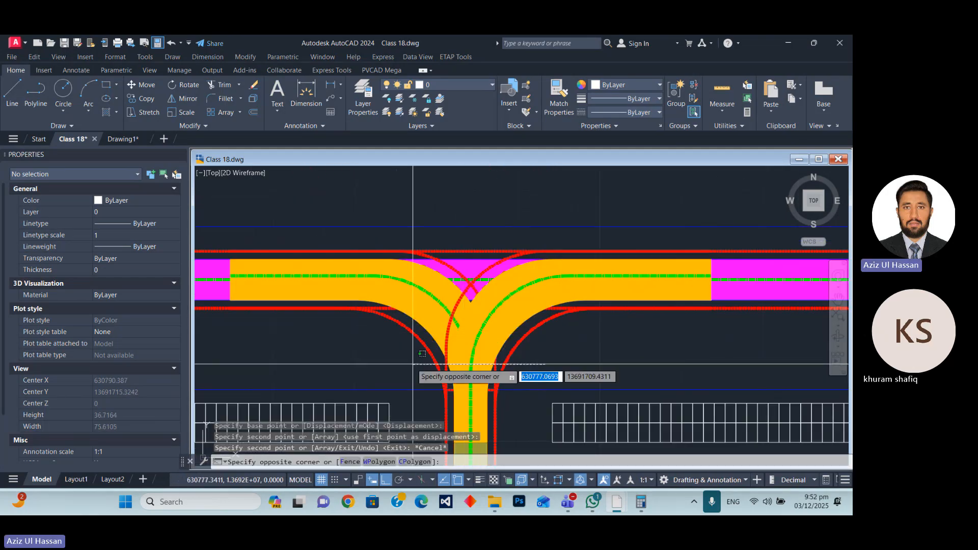
{"action": "left_click", "coordinate": [373, 314]}
{"action": "scroll", "coordinate": [374, 314], "scroll_direction": "down", "scroll_amount": 7}
{"action": "scroll", "coordinate": [623, 321], "scroll_direction": "up", "scroll_amount": 7}
{"action": "left_click", "coordinate": [603, 322]}
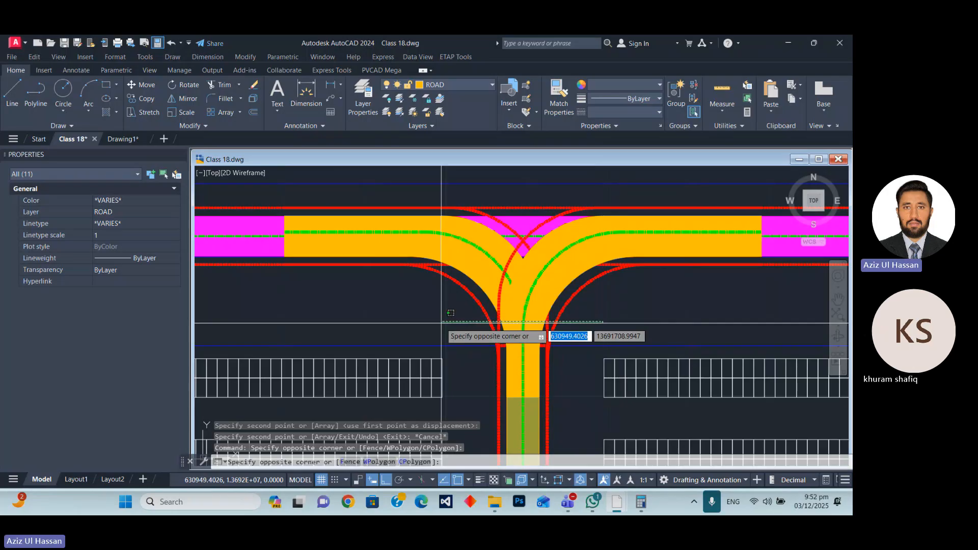
{"action": "left_click", "coordinate": [479, 290]}
{"action": "scroll", "coordinate": [533, 252], "scroll_direction": "down", "scroll_amount": 3}
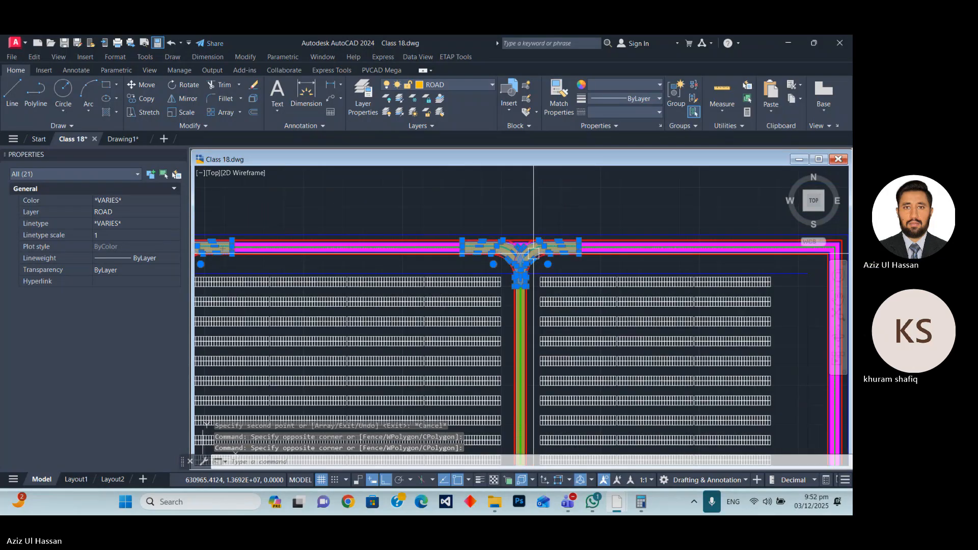
{"action": "right_click", "coordinate": [533, 252]}
{"action": "mouse_move", "coordinate": [571, 375]}
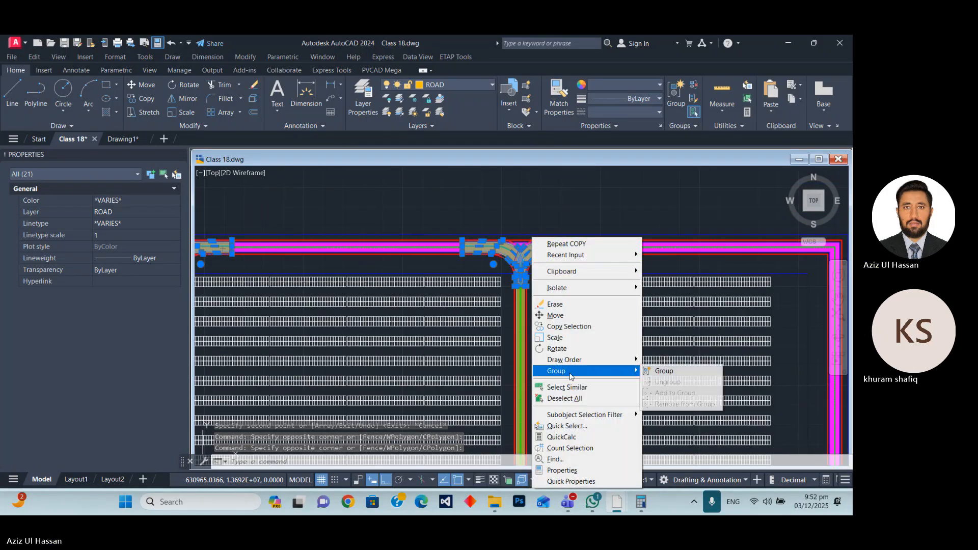
{"action": "mouse_move", "coordinate": [565, 360]}
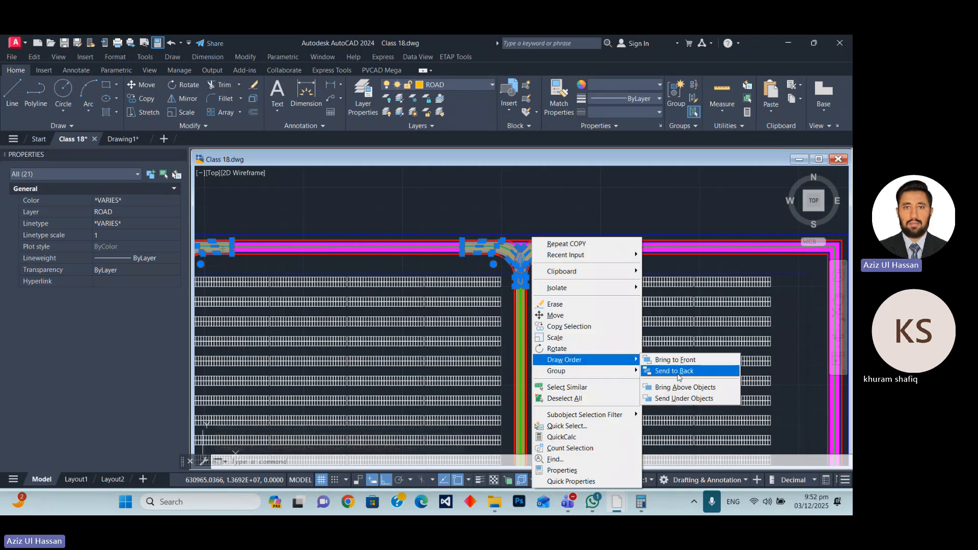
{"action": "left_click", "coordinate": [679, 371]}
Examine how the connectors sit beneath the perimeter road where the lanes join it.
{"action": "scroll", "coordinate": [493, 250], "scroll_direction": "up", "scroll_amount": 5}
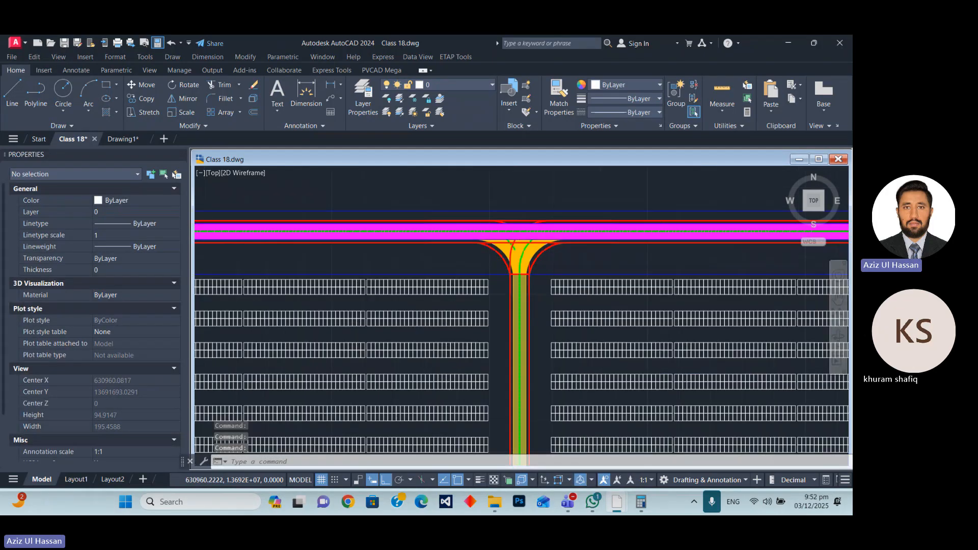
{"action": "scroll", "coordinate": [493, 250], "scroll_direction": "down", "scroll_amount": 4}
{"action": "scroll", "coordinate": [546, 270], "scroll_direction": "up", "scroll_amount": 5}
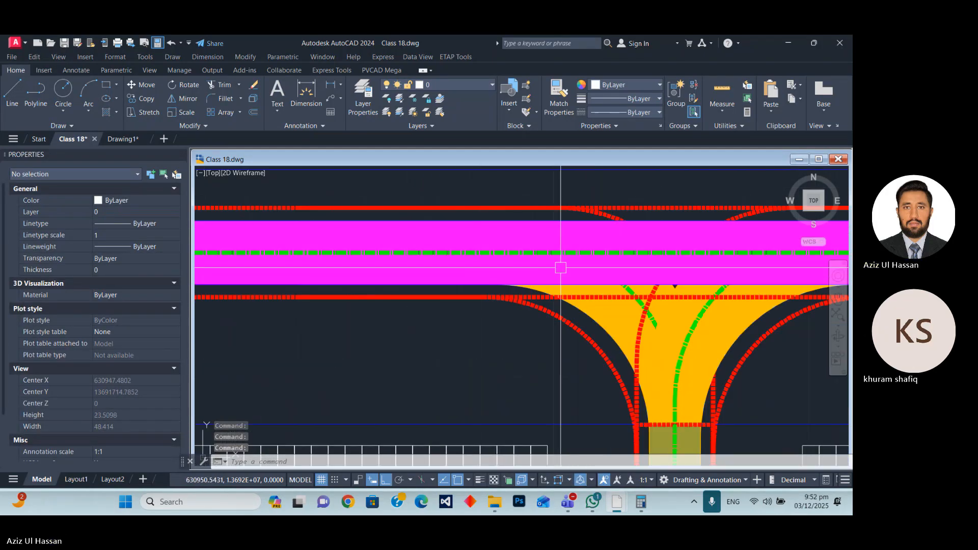
{"action": "scroll", "coordinate": [477, 268], "scroll_direction": "down", "scroll_amount": 2}
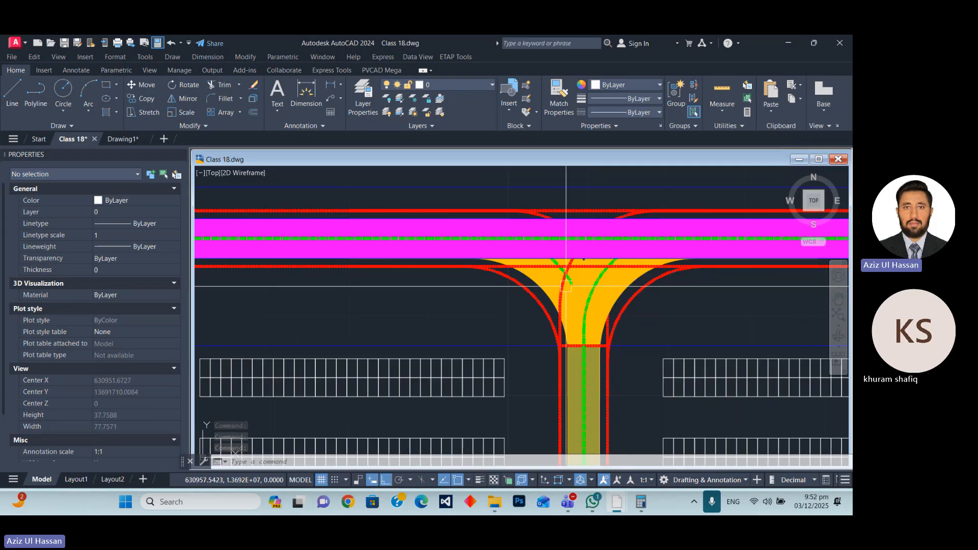
{"action": "scroll", "coordinate": [566, 286], "scroll_direction": "up", "scroll_amount": 2}
{"action": "scroll", "coordinate": [580, 275], "scroll_direction": "down", "scroll_amount": 3}
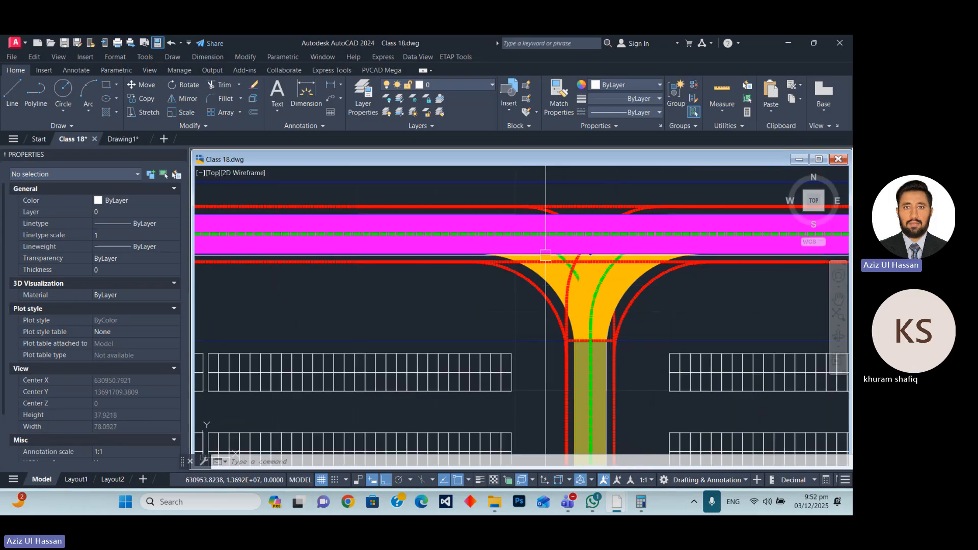
{"action": "scroll", "coordinate": [595, 262], "scroll_direction": "down", "scroll_amount": 2}
{"action": "scroll", "coordinate": [603, 264], "scroll_direction": "down", "scroll_amount": 6}
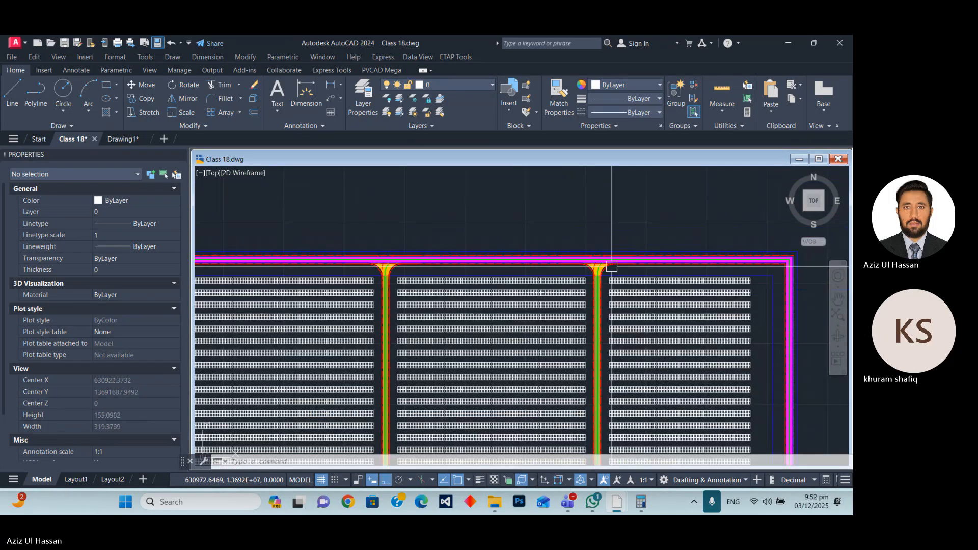
Copy the ten connector objects at the eastern lane's north junction straight south into the empty space below the plant layout.
{"action": "scroll", "coordinate": [351, 291], "scroll_direction": "up", "scroll_amount": 1}
{"action": "scroll", "coordinate": [744, 253], "scroll_direction": "up", "scroll_amount": 1}
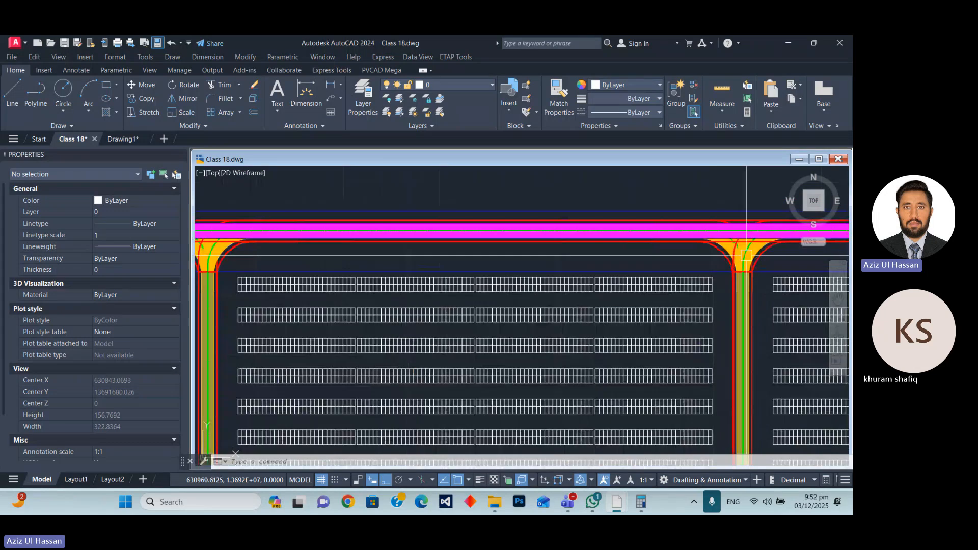
{"action": "scroll", "coordinate": [747, 253], "scroll_direction": "up", "scroll_amount": 2}
{"action": "left_click", "coordinate": [805, 260]}
{"action": "left_click", "coordinate": [641, 269]}
{"action": "scroll", "coordinate": [626, 254], "scroll_direction": "down", "scroll_amount": 2}
{"action": "scroll", "coordinate": [627, 254], "scroll_direction": "down", "scroll_amount": 5}
{"action": "scroll", "coordinate": [465, 196], "scroll_direction": "down", "scroll_amount": 3}
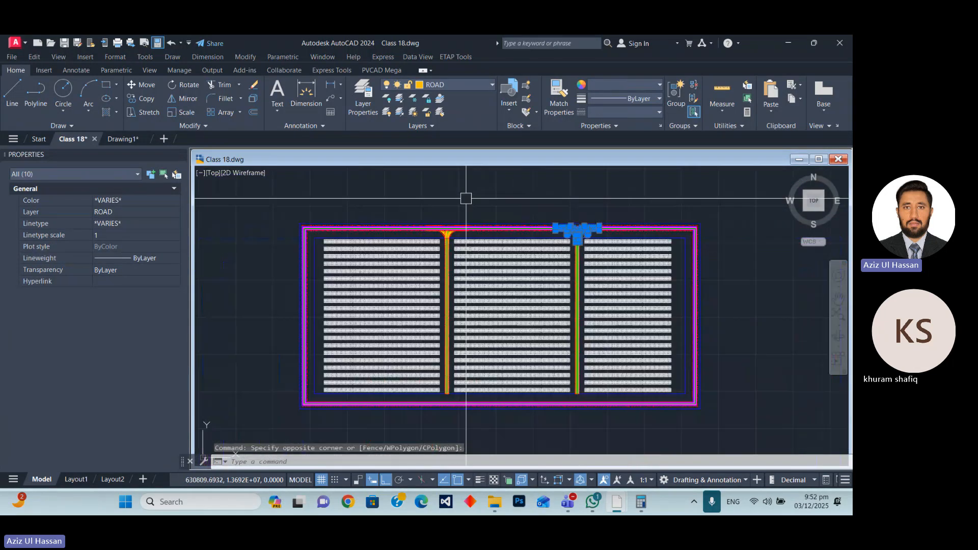
{"action": "scroll", "coordinate": [384, 196], "scroll_direction": "down", "scroll_amount": 6}
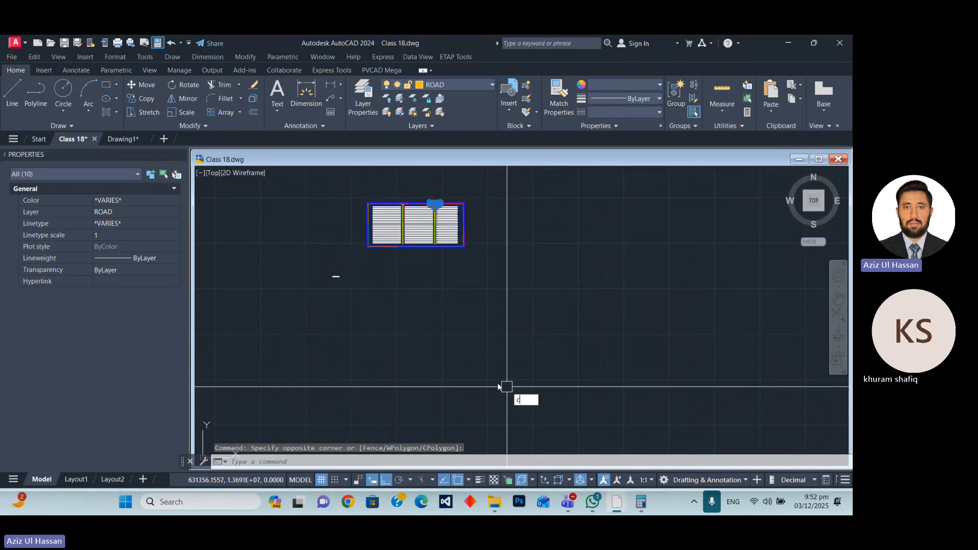
{"action": "type", "text": "o"}
{"action": "key", "text": "Return"}
{"action": "left_click", "coordinate": [518, 218]}
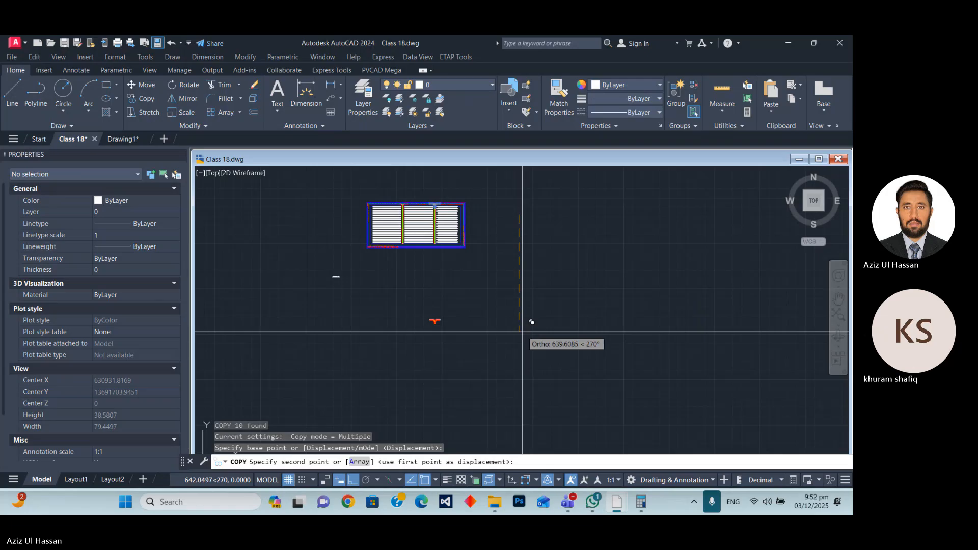
{"action": "left_click", "coordinate": [520, 316]}
{"action": "scroll", "coordinate": [432, 306], "scroll_direction": "up", "scroll_amount": 8}
{"action": "key", "text": "Escape"}
{"action": "scroll", "coordinate": [504, 303], "scroll_direction": "up", "scroll_amount": 4}
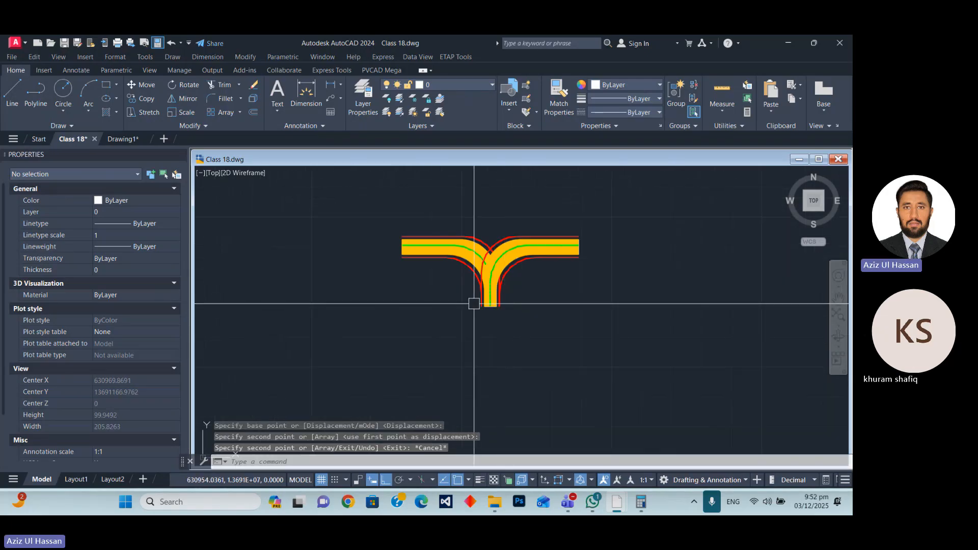
Mirror the ten connector objects below the plant across a horizontal line at their stem's south end, erasing the originals.
{"action": "left_click", "coordinate": [343, 194]}
{"action": "left_click", "coordinate": [595, 332]}
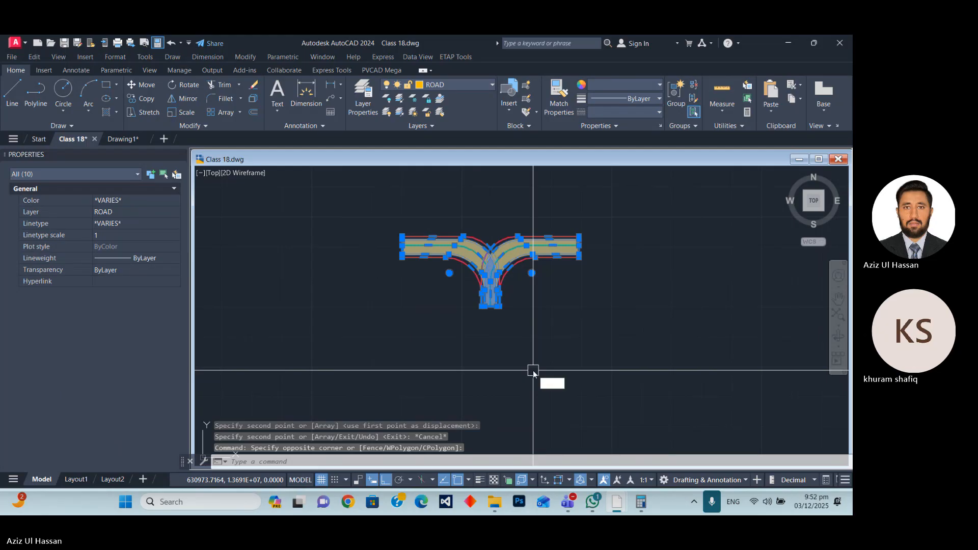
{"action": "key", "text": "Return"}
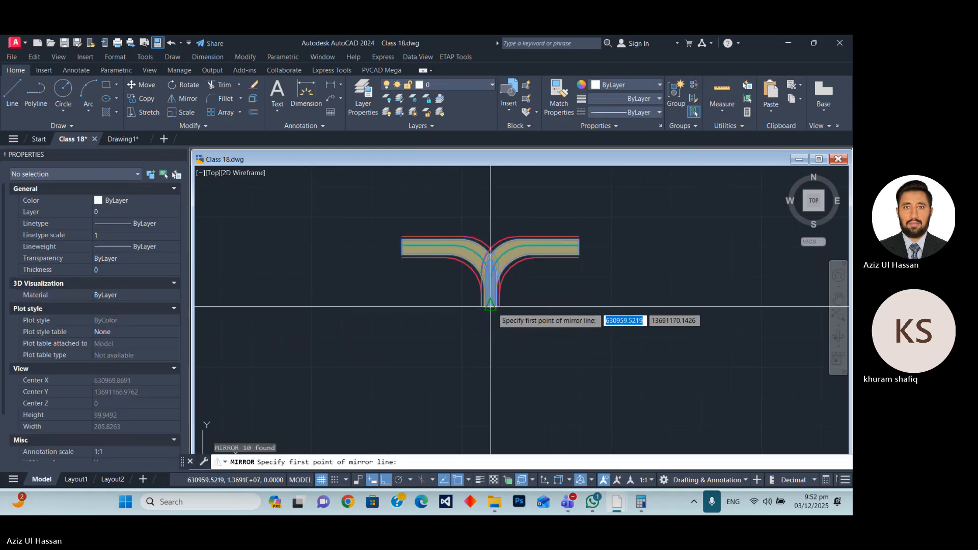
{"action": "left_click", "coordinate": [490, 306]}
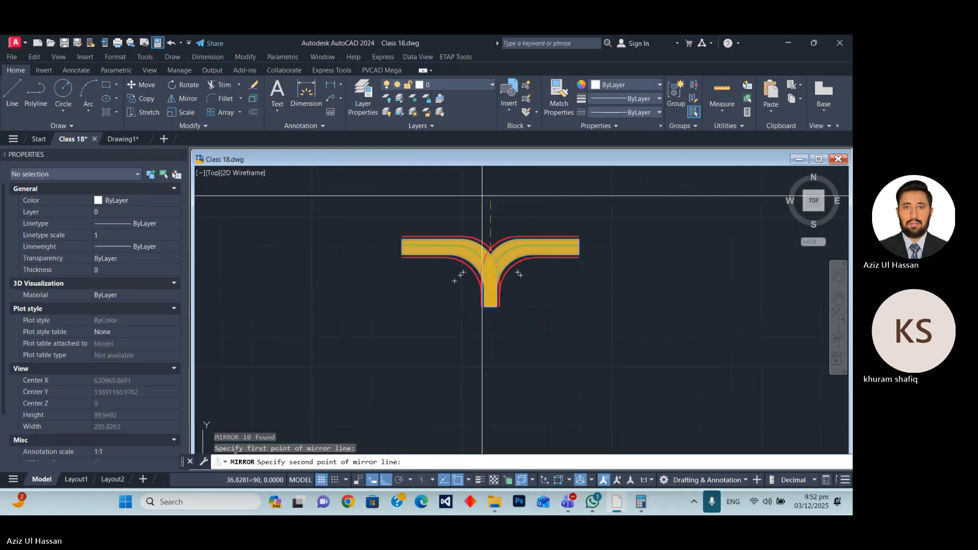
{"action": "left_click", "coordinate": [499, 306]}
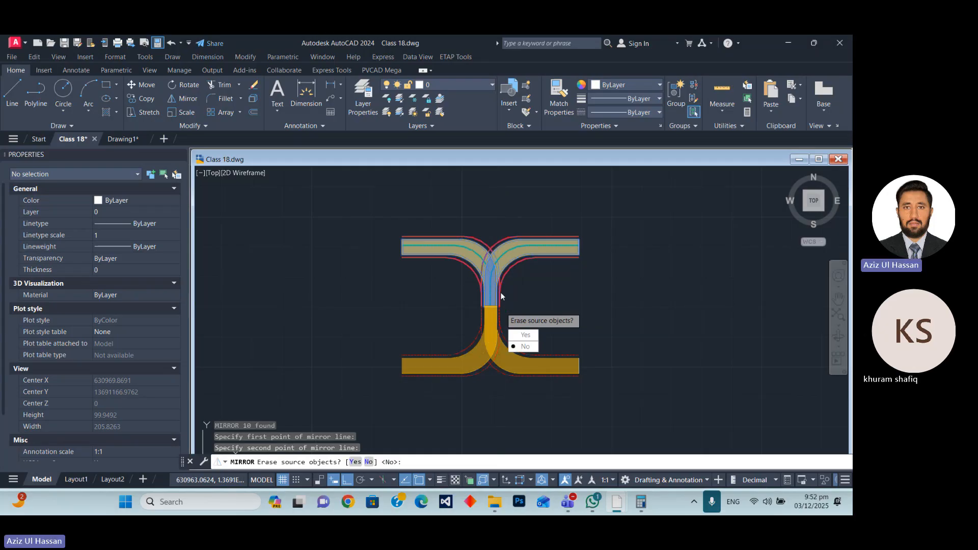
{"action": "left_click", "coordinate": [532, 336]}
Copy the mirrored connector from its stem's north end to the south end of the eastern lane.
{"action": "left_click", "coordinate": [354, 261]}
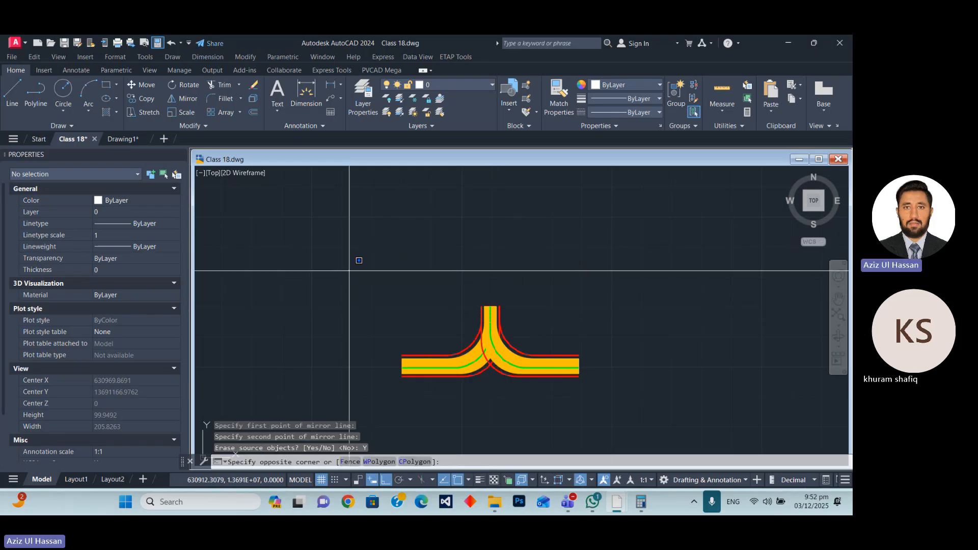
{"action": "left_click", "coordinate": [625, 419]}
{"action": "type", "text": "c"}
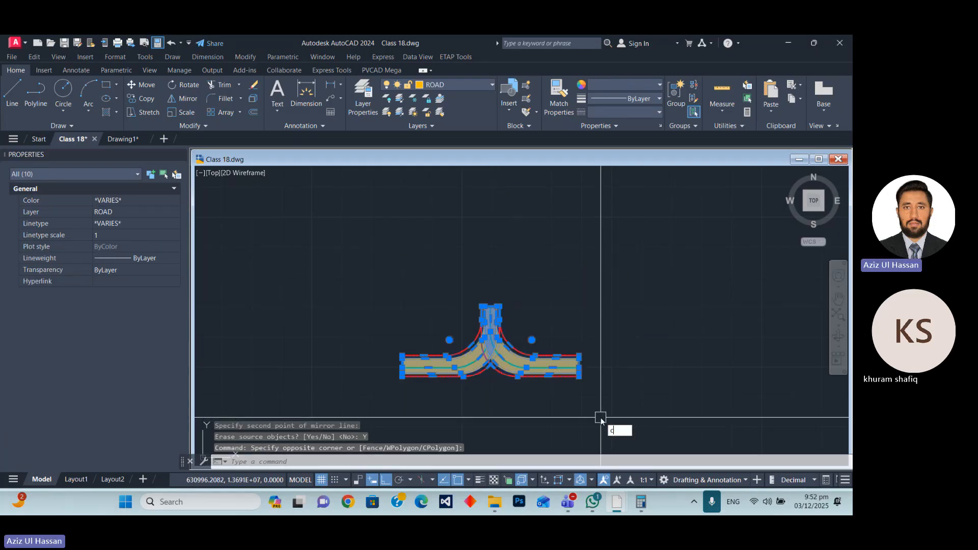
{"action": "type", "text": "p"}
{"action": "key", "text": "Return"}
{"action": "scroll", "coordinate": [575, 346], "scroll_direction": "up", "scroll_amount": 5}
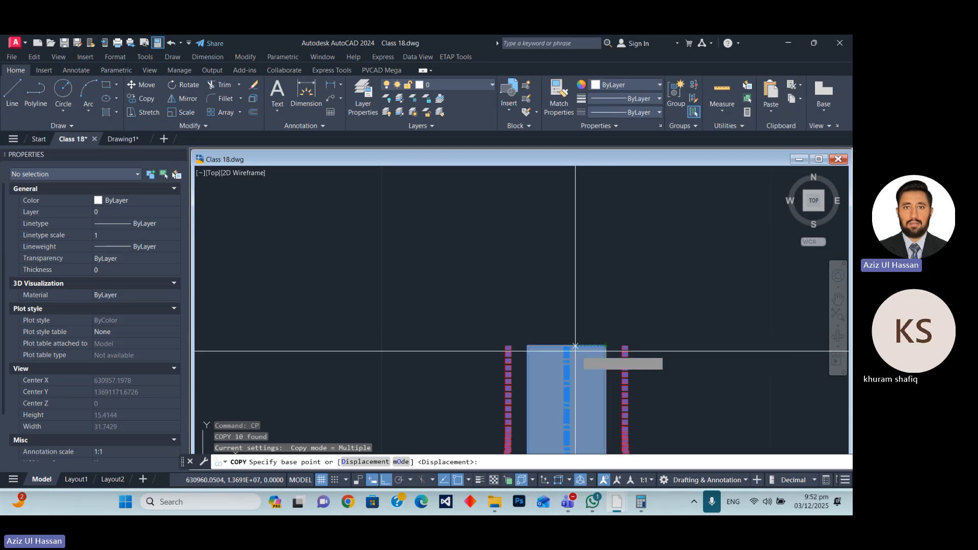
{"action": "left_click", "coordinate": [575, 346]}
{"action": "scroll", "coordinate": [560, 356], "scroll_direction": "down", "scroll_amount": 6}
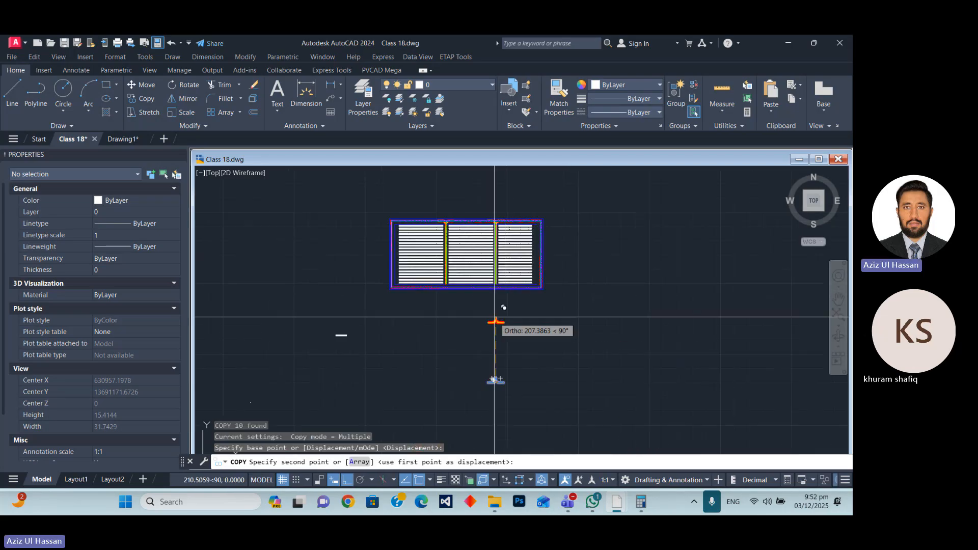
{"action": "scroll", "coordinate": [495, 317], "scroll_direction": "up", "scroll_amount": 8}
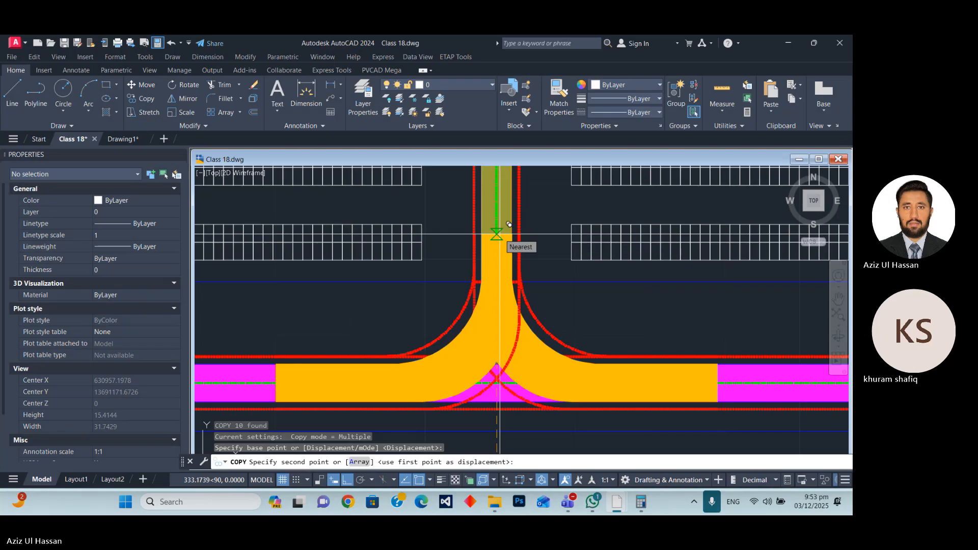
{"action": "left_click", "coordinate": [500, 234]}
{"action": "scroll", "coordinate": [520, 260], "scroll_direction": "down", "scroll_amount": 4}
{"action": "key", "text": "Escape"}
Copy the eastern lane's ten southern connector objects straight west to the south end of the western lane.
{"action": "scroll", "coordinate": [493, 284], "scroll_direction": "up", "scroll_amount": 8}
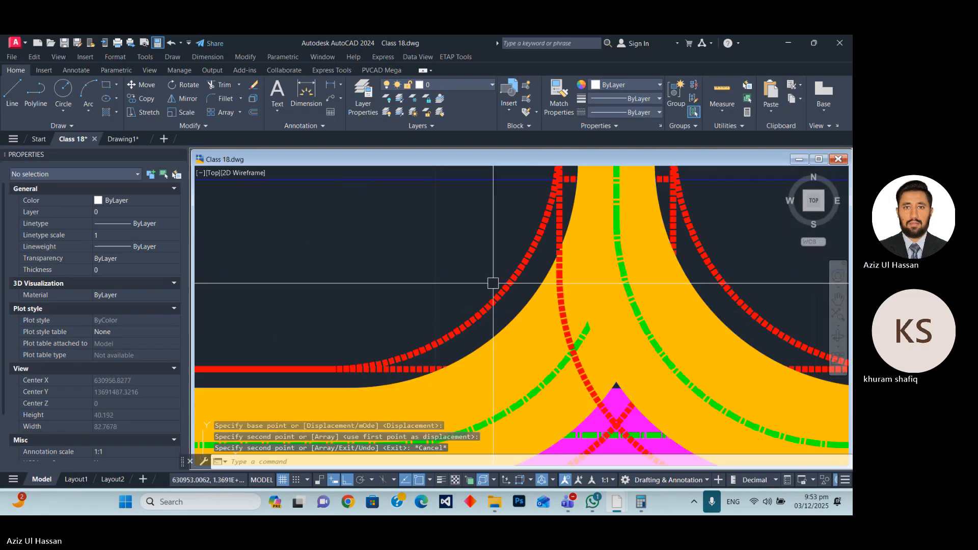
{"action": "scroll", "coordinate": [570, 294], "scroll_direction": "down", "scroll_amount": 2}
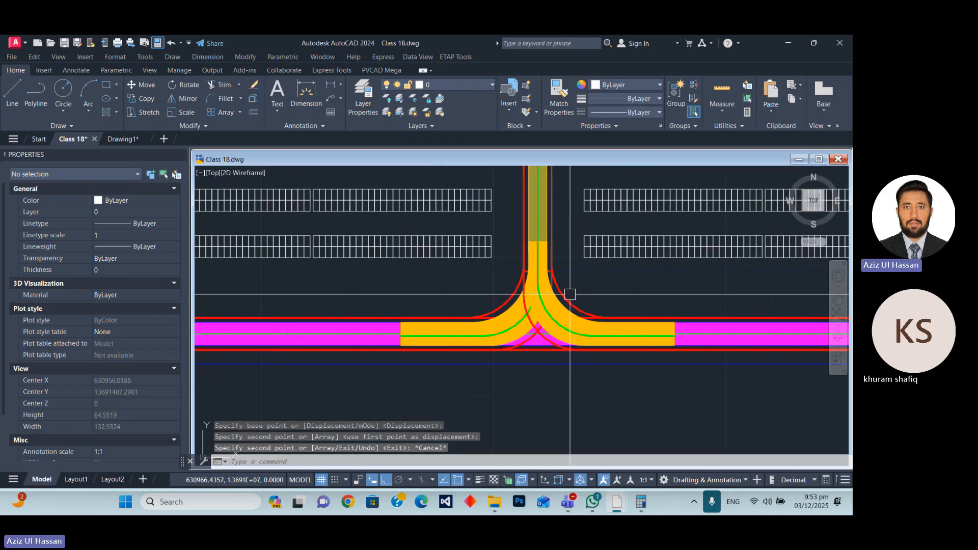
{"action": "scroll", "coordinate": [563, 295], "scroll_direction": "up", "scroll_amount": 4}
{"action": "left_click", "coordinate": [613, 274]}
{"action": "left_click", "coordinate": [396, 279]}
{"action": "scroll", "coordinate": [496, 285], "scroll_direction": "down", "scroll_amount": 4}
{"action": "scroll", "coordinate": [497, 288], "scroll_direction": "down", "scroll_amount": 2}
{"action": "type", "text": "CP"}
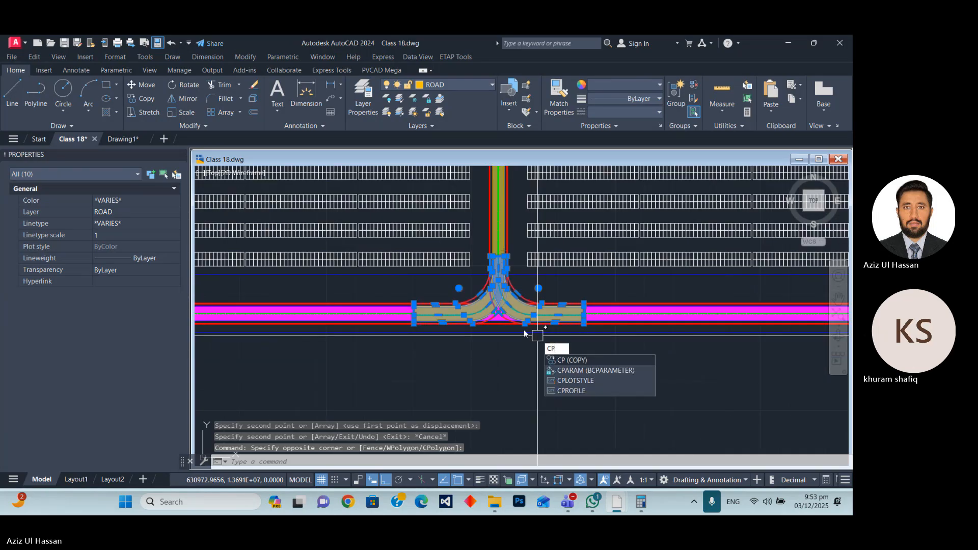
{"action": "key", "text": "Return"}
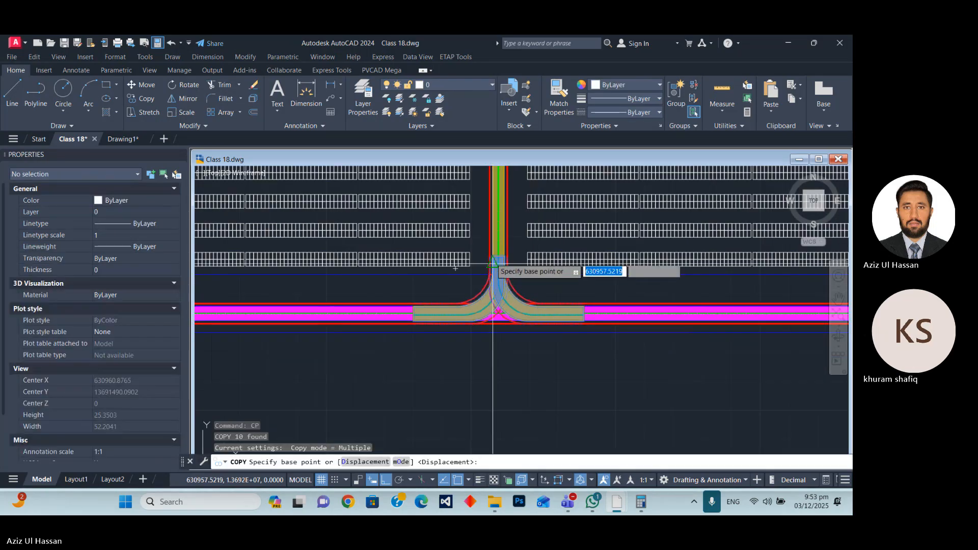
{"action": "scroll", "coordinate": [573, 260], "scroll_direction": "up", "scroll_amount": 4}
{"action": "left_click", "coordinate": [514, 258]}
{"action": "scroll", "coordinate": [430, 269], "scroll_direction": "down", "scroll_amount": 4}
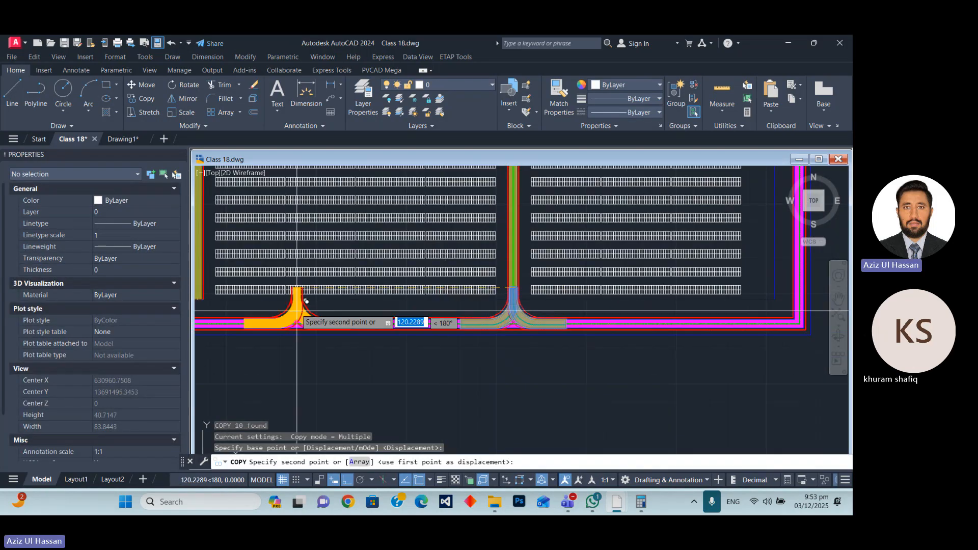
{"action": "scroll", "coordinate": [551, 302], "scroll_direction": "down", "scroll_amount": 5}
{"action": "scroll", "coordinate": [438, 302], "scroll_direction": "up", "scroll_amount": 10}
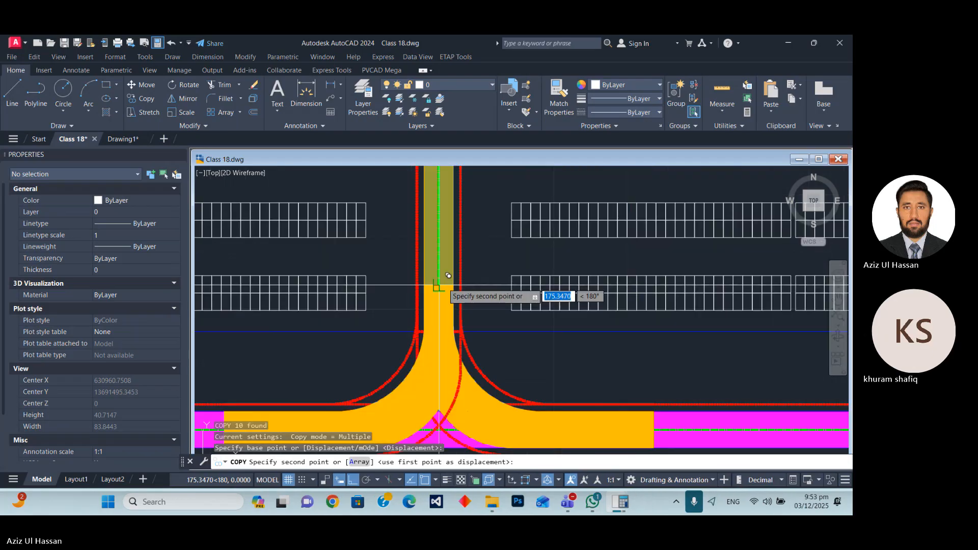
{"action": "left_click", "coordinate": [438, 285]}
{"action": "scroll", "coordinate": [475, 280], "scroll_direction": "down", "scroll_amount": 6}
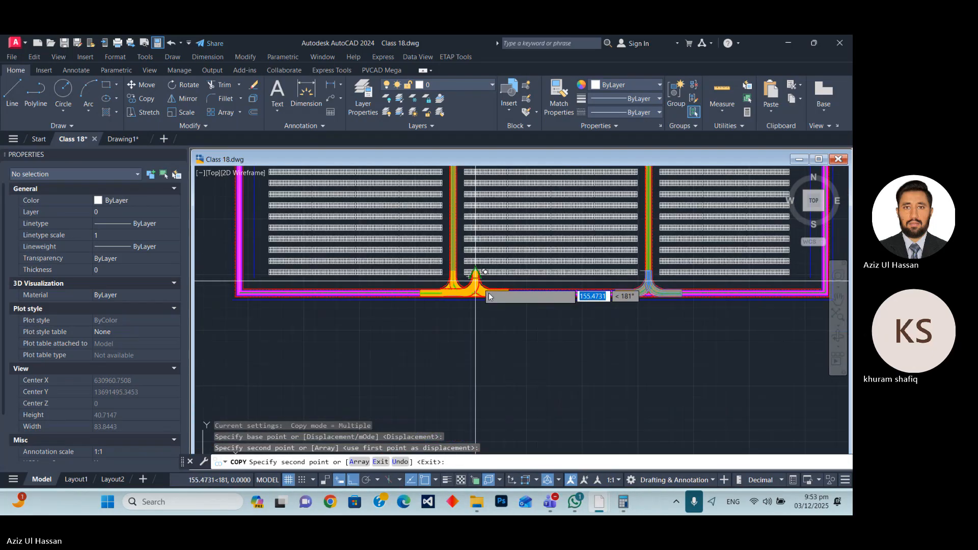
{"action": "key", "text": "Escape"}
Send the connector objects at both southern lane junctions to the back of the draw order.
{"action": "scroll", "coordinate": [629, 273], "scroll_direction": "up", "scroll_amount": 6}
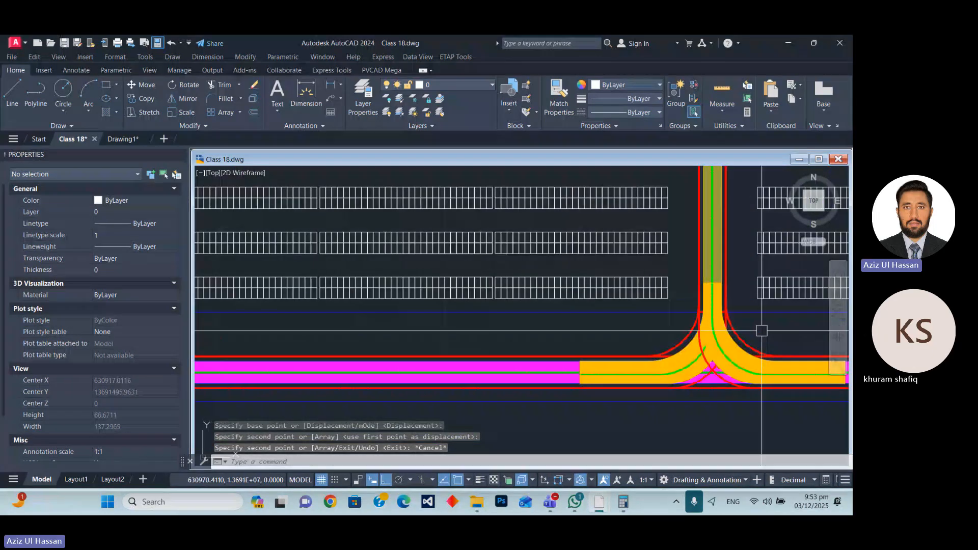
{"action": "left_click", "coordinate": [675, 315]}
{"action": "left_click", "coordinate": [592, 336]}
{"action": "scroll", "coordinate": [593, 336], "scroll_direction": "down", "scroll_amount": 5}
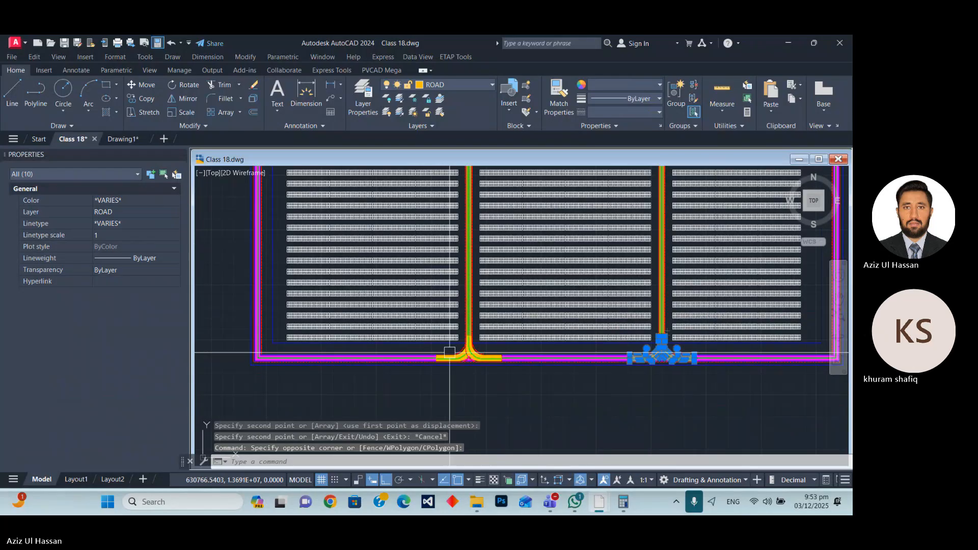
{"action": "scroll", "coordinate": [612, 334], "scroll_direction": "up", "scroll_amount": 6}
{"action": "left_click", "coordinate": [677, 316]}
{"action": "left_click", "coordinate": [468, 338]}
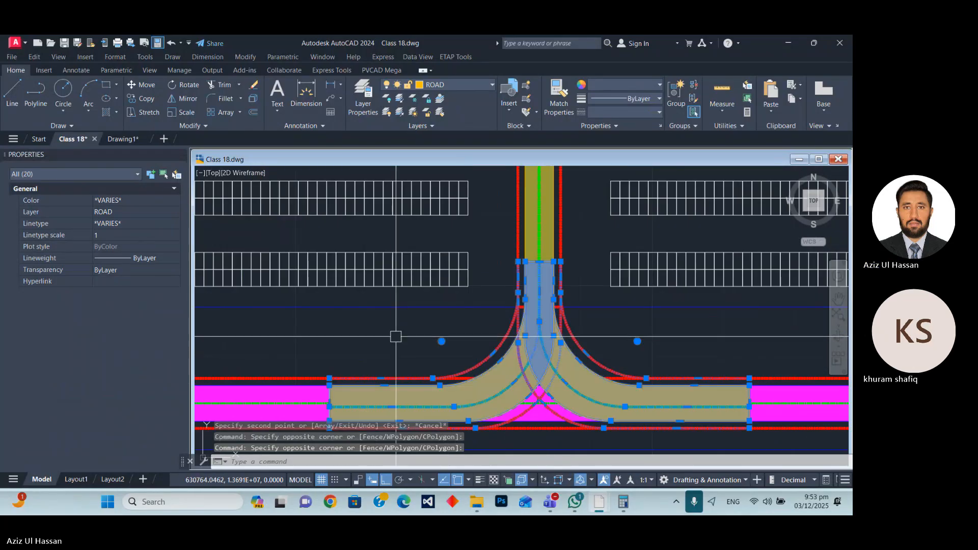
{"action": "right_click", "coordinate": [396, 337]}
{"action": "mouse_move", "coordinate": [455, 211]}
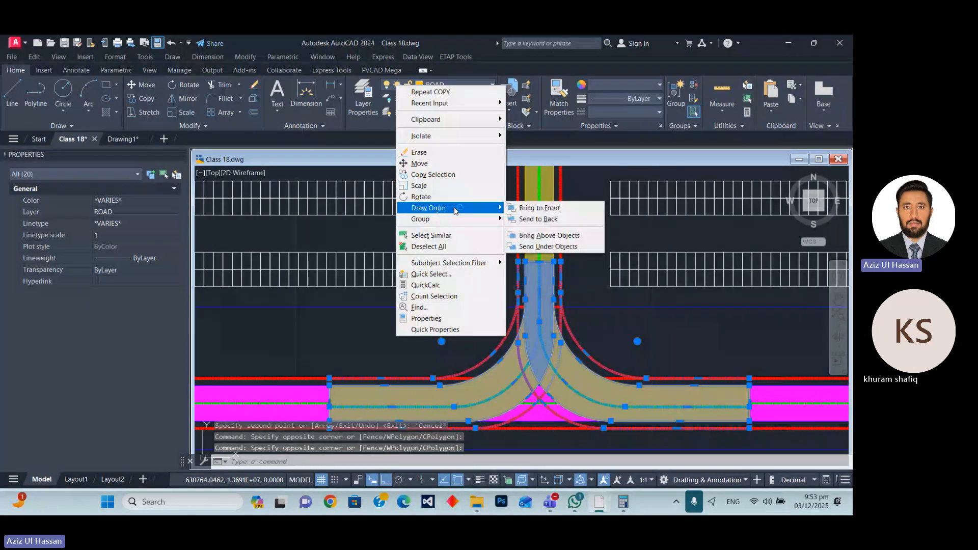
{"action": "left_click", "coordinate": [538, 219]}
{"action": "scroll", "coordinate": [518, 361], "scroll_direction": "down", "scroll_amount": 5}
{"action": "key", "text": "Escape"}
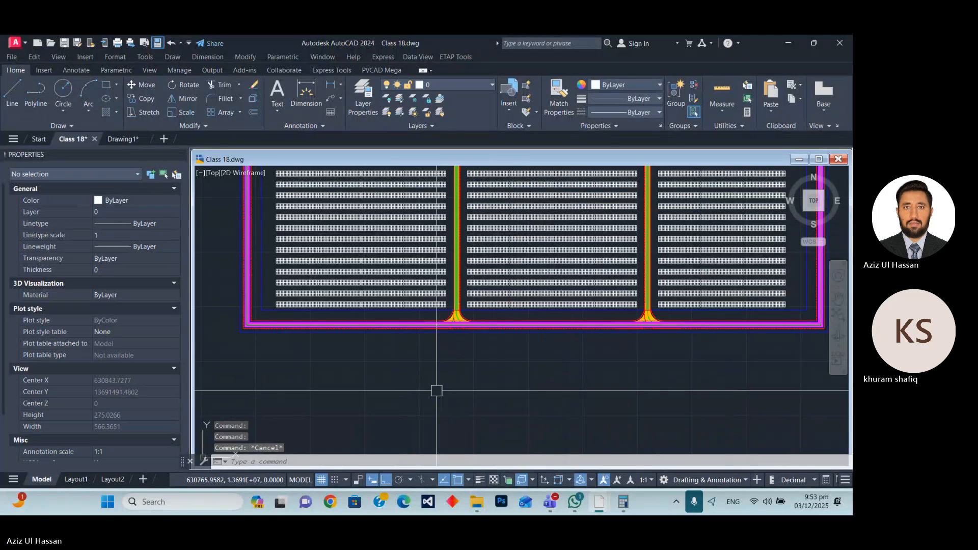
Erase the leftover mirrored connector in the empty space below the plant layout.
{"action": "scroll", "coordinate": [442, 394], "scroll_direction": "down", "scroll_amount": 6}
{"action": "scroll", "coordinate": [456, 351], "scroll_direction": "up", "scroll_amount": 6}
{"action": "scroll", "coordinate": [468, 193], "scroll_direction": "down", "scroll_amount": 6}
{"action": "scroll", "coordinate": [458, 290], "scroll_direction": "up", "scroll_amount": 4}
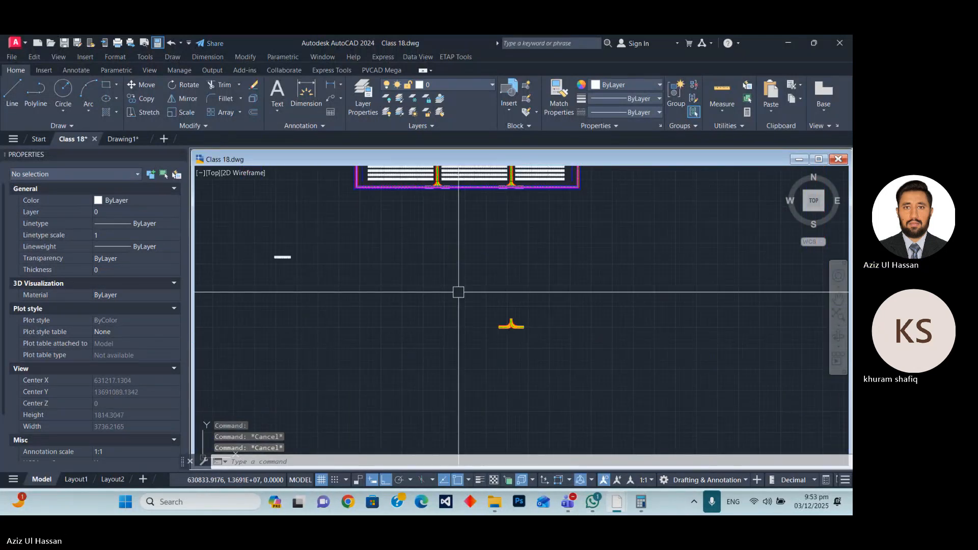
{"action": "left_click", "coordinate": [485, 302]}
{"action": "left_click", "coordinate": [569, 370]}
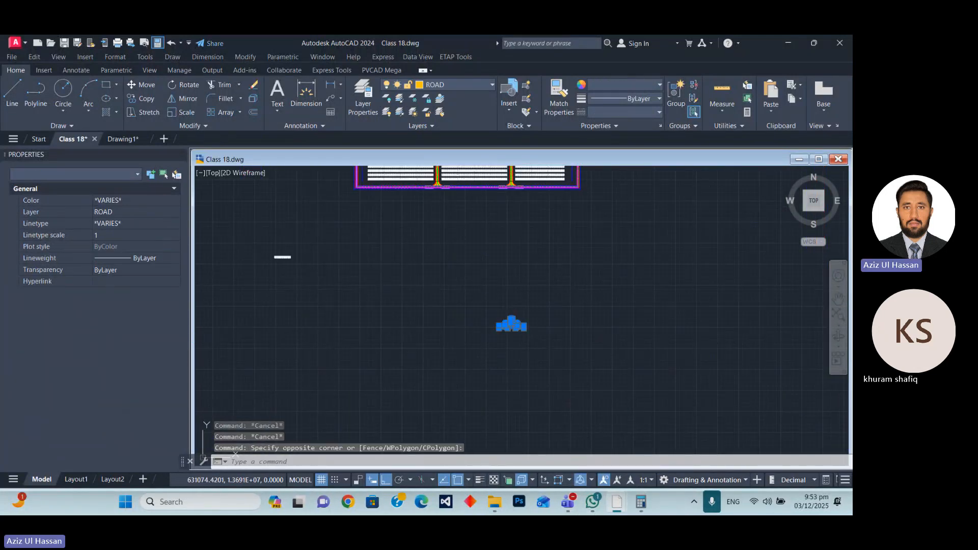
{"action": "type", "text": "E"}
{"action": "key", "text": "Return"}
Set the linetype of the blue outer PVcase Fence polyline around the plant to FENCELINE2.
{"action": "scroll", "coordinate": [441, 388], "scroll_direction": "down", "scroll_amount": 4}
{"action": "scroll", "coordinate": [430, 328], "scroll_direction": "up", "scroll_amount": 2}
{"action": "scroll", "coordinate": [422, 331], "scroll_direction": "up", "scroll_amount": 5}
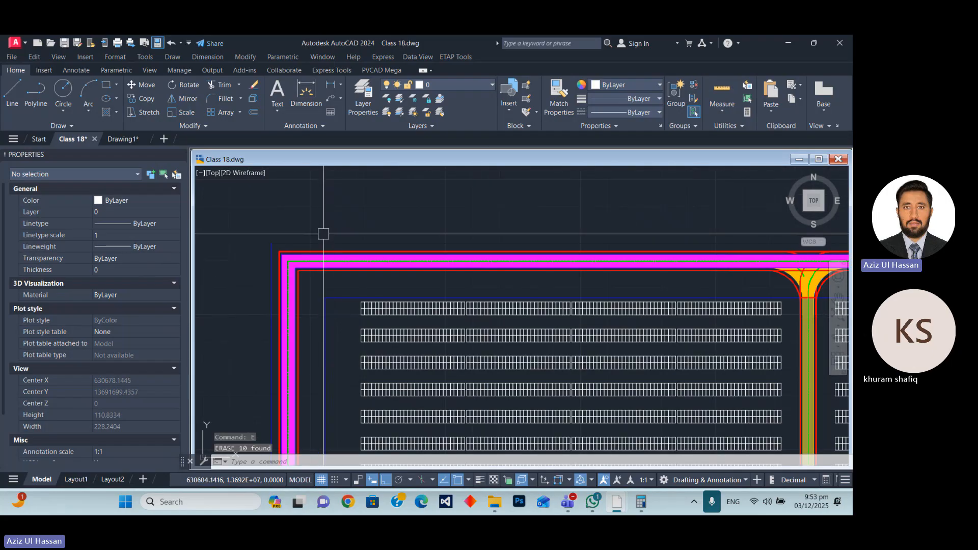
{"action": "scroll", "coordinate": [365, 252], "scroll_direction": "down", "scroll_amount": 4}
{"action": "scroll", "coordinate": [365, 255], "scroll_direction": "up", "scroll_amount": 4}
{"action": "scroll", "coordinate": [285, 253], "scroll_direction": "up", "scroll_amount": 5}
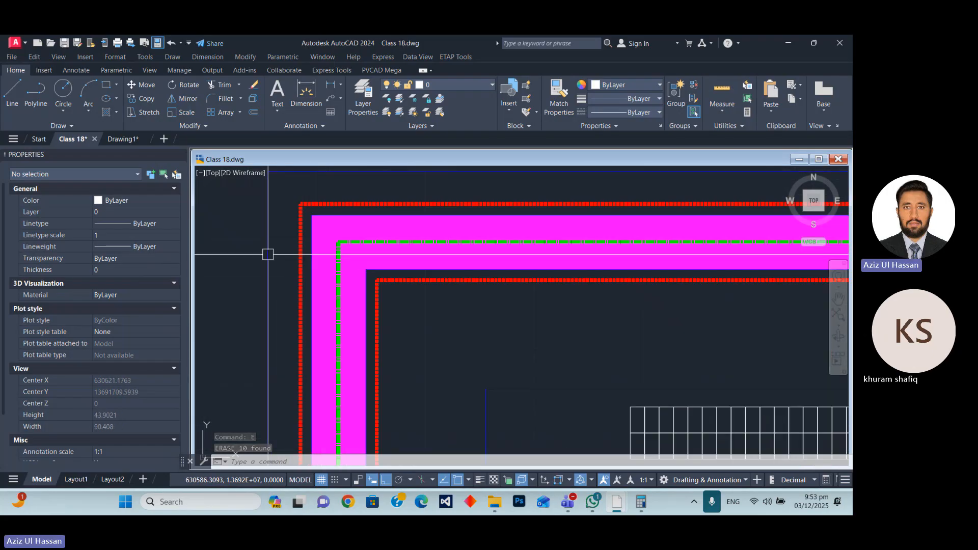
{"action": "scroll", "coordinate": [377, 318], "scroll_direction": "down", "scroll_amount": 3}
{"action": "scroll", "coordinate": [350, 299], "scroll_direction": "up", "scroll_amount": 4}
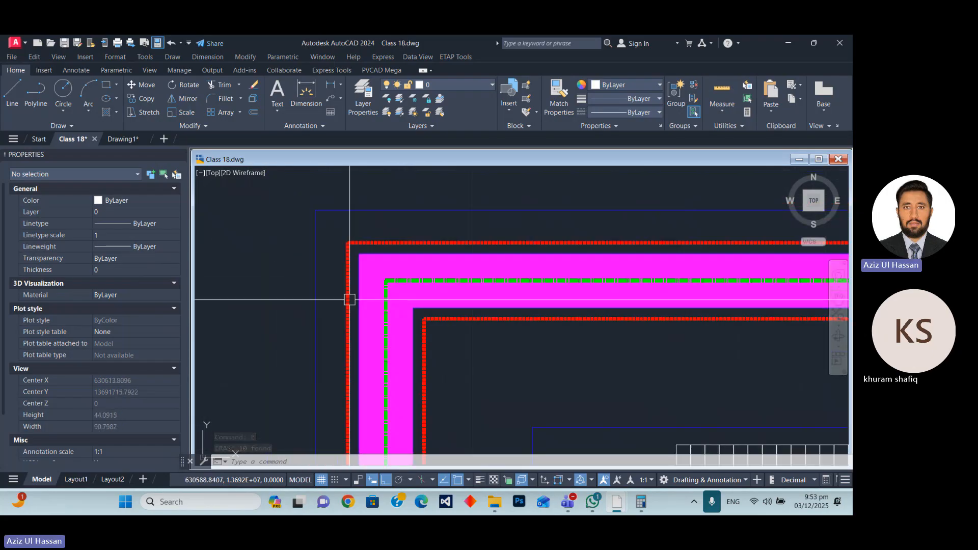
{"action": "left_click", "coordinate": [331, 211]}
{"action": "scroll", "coordinate": [329, 217], "scroll_direction": "down", "scroll_amount": 4}
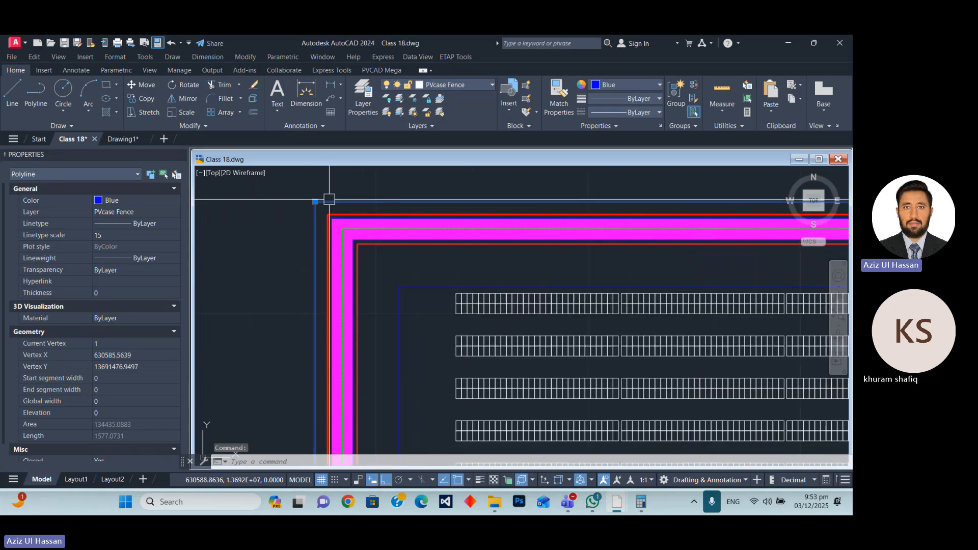
{"action": "scroll", "coordinate": [329, 199], "scroll_direction": "up", "scroll_amount": 2}
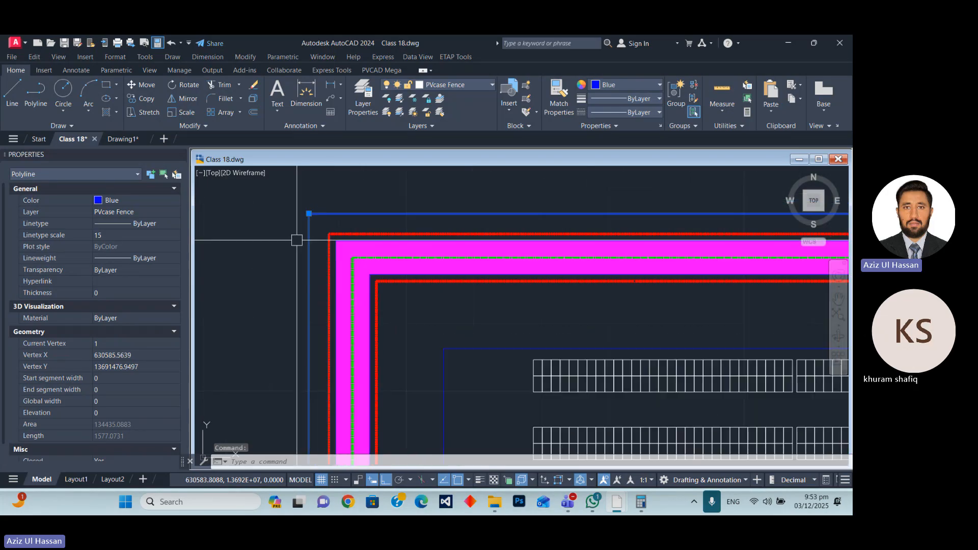
{"action": "left_click", "coordinate": [158, 224]}
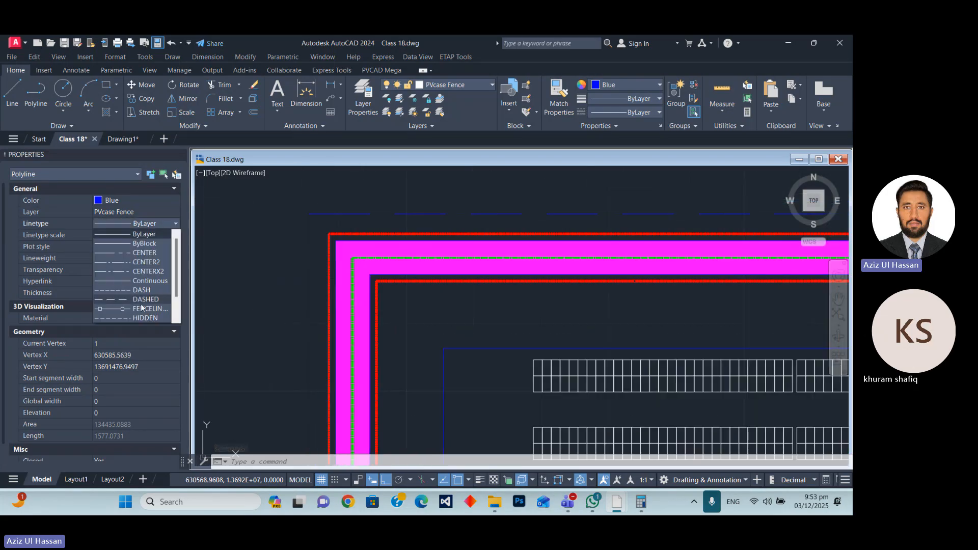
{"action": "left_click", "coordinate": [130, 308]}
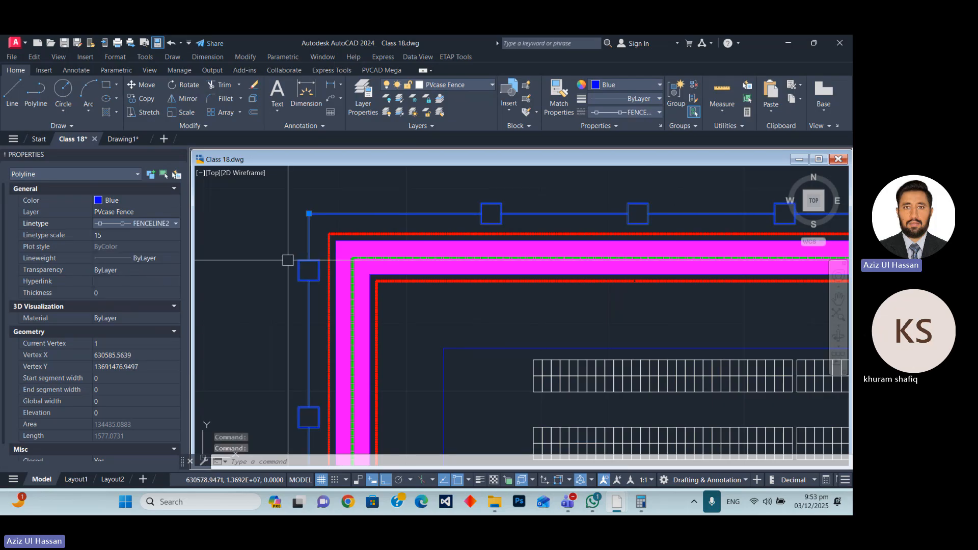
{"action": "scroll", "coordinate": [304, 208], "scroll_direction": "down", "scroll_amount": 5}
{"action": "scroll", "coordinate": [305, 207], "scroll_direction": "down", "scroll_amount": 3}
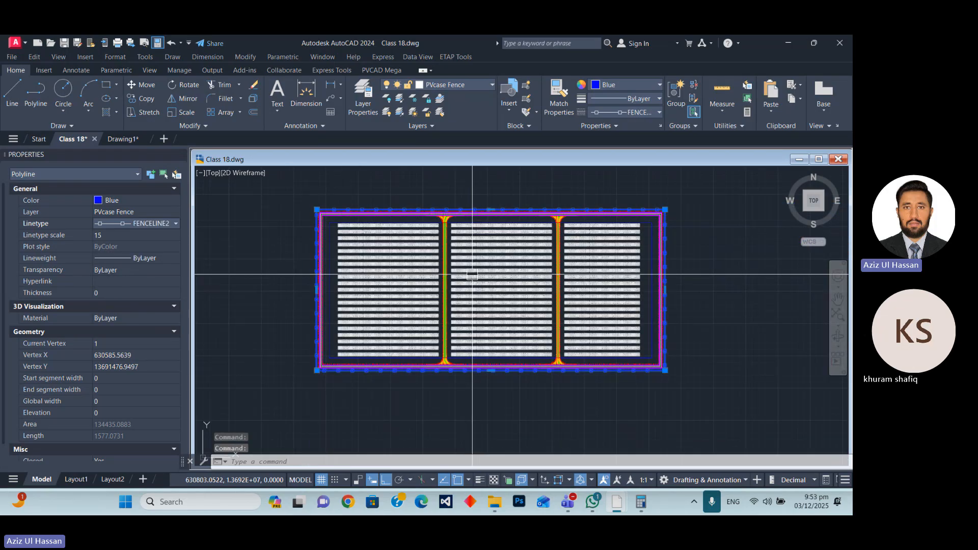
{"action": "key", "text": "Escape"}
Draw two horizontal construction lines at the plant's northwest corner, one level with the outer red road line and one just south of it.
{"action": "scroll", "coordinate": [592, 399], "scroll_direction": "up", "scroll_amount": 5}
{"action": "scroll", "coordinate": [680, 401], "scroll_direction": "down", "scroll_amount": 5}
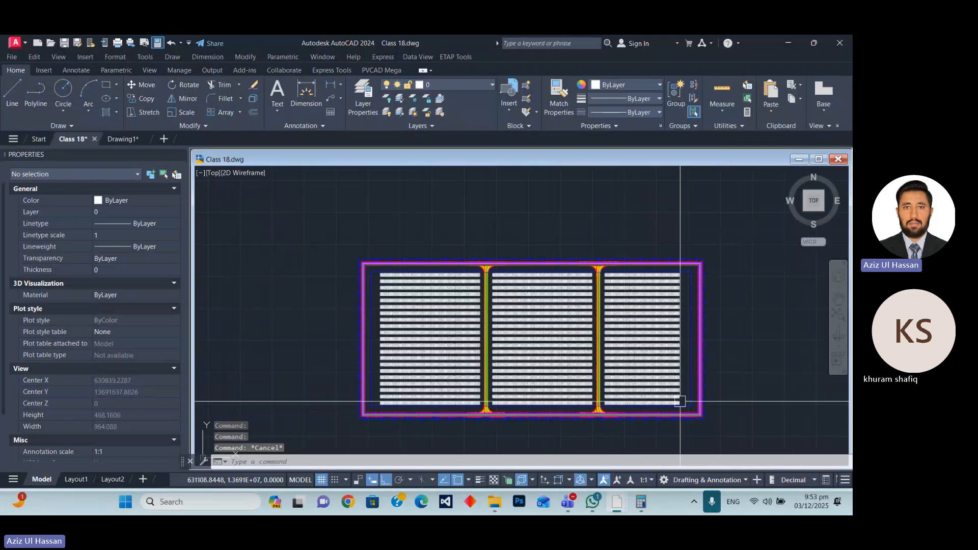
{"action": "scroll", "coordinate": [399, 250], "scroll_direction": "up", "scroll_amount": 8}
{"action": "scroll", "coordinate": [404, 250], "scroll_direction": "down", "scroll_amount": 2}
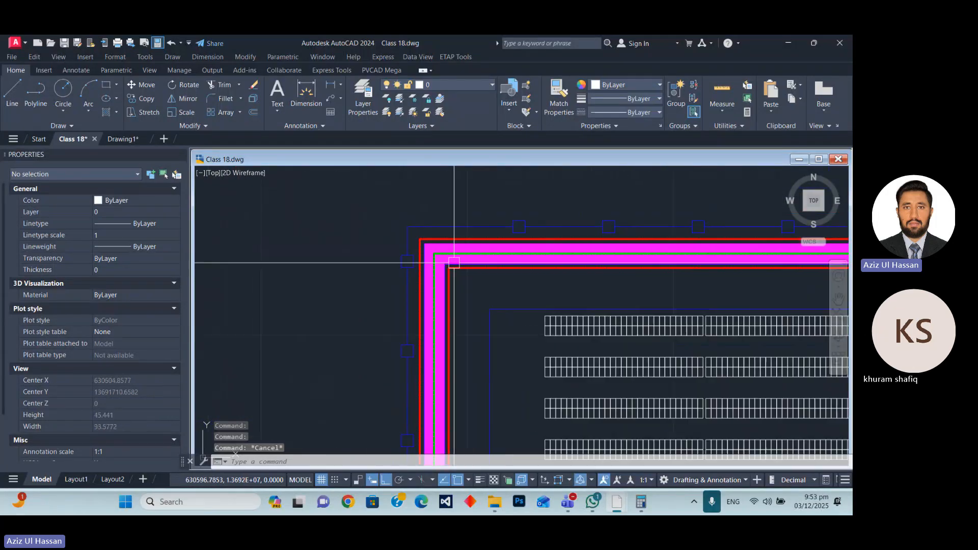
{"action": "scroll", "coordinate": [473, 251], "scroll_direction": "up", "scroll_amount": 1}
{"action": "scroll", "coordinate": [389, 230], "scroll_direction": "up", "scroll_amount": 4}
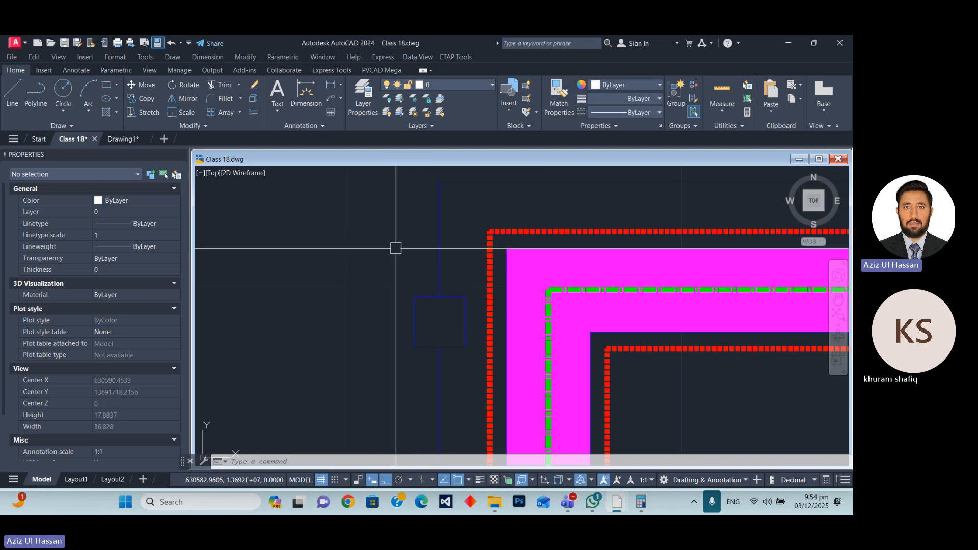
{"action": "type", "text": "xl"}
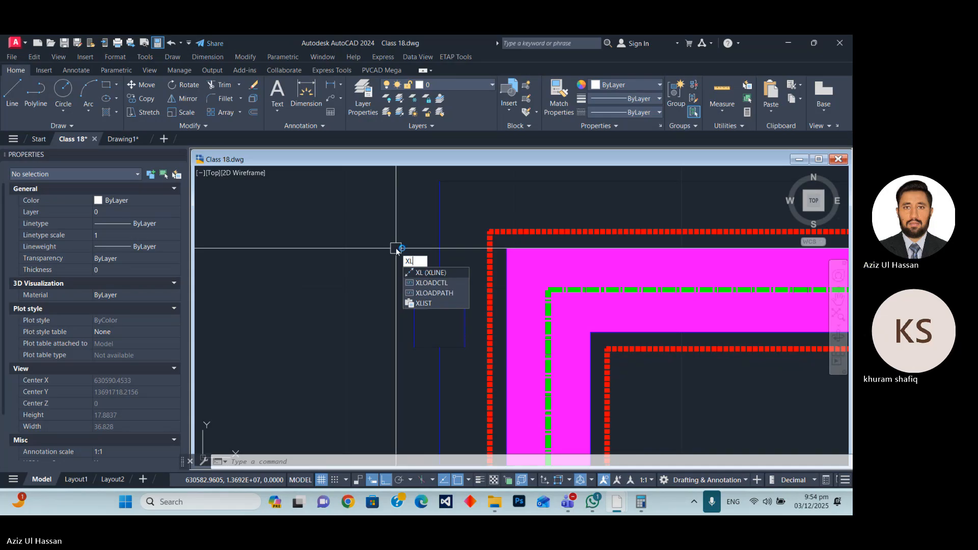
{"action": "key", "text": "Return"}
{"action": "key", "text": "Return"}
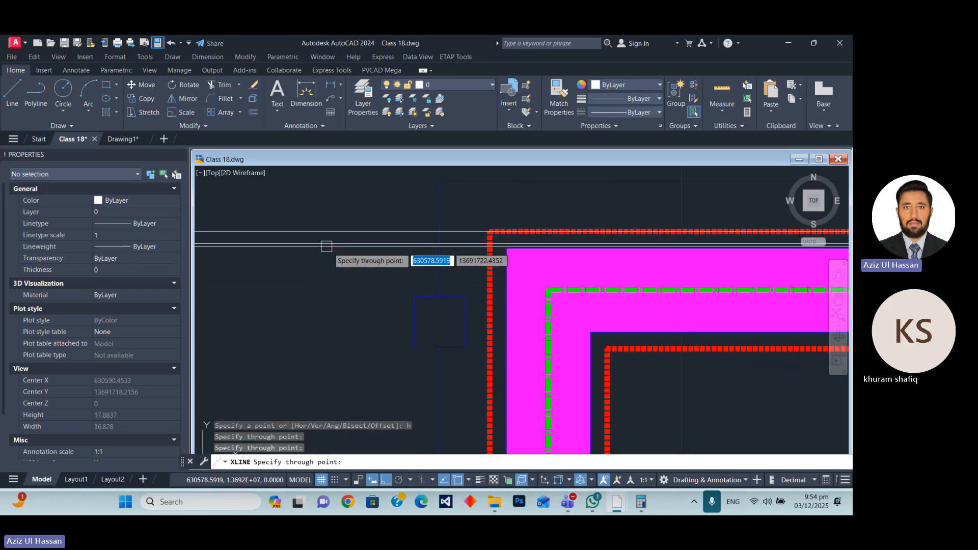
{"action": "key", "text": "Escape"}
Erase the lower of the two horizontal construction lines at the northwest corner.
{"action": "left_click", "coordinate": [411, 244]}
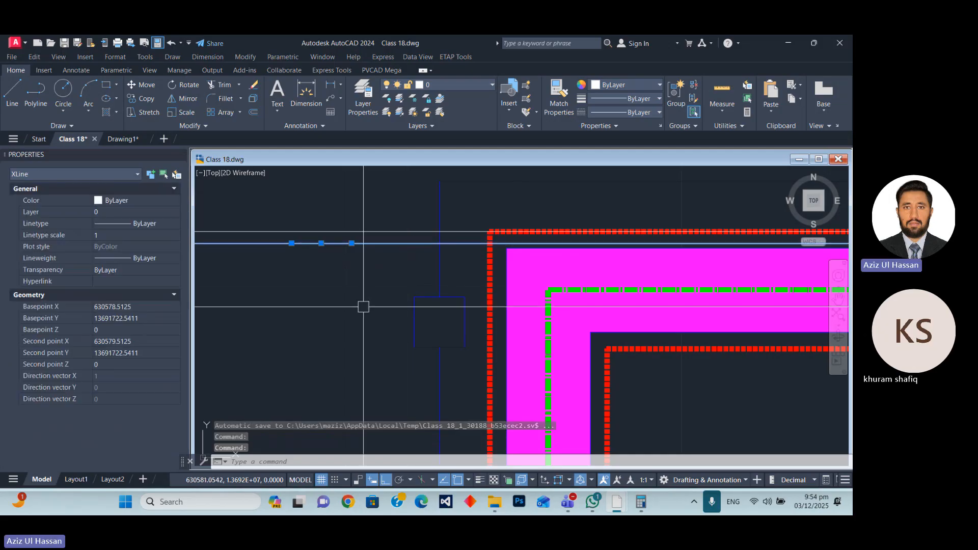
{"action": "type", "text": "e"}
{"action": "key", "text": "Return"}
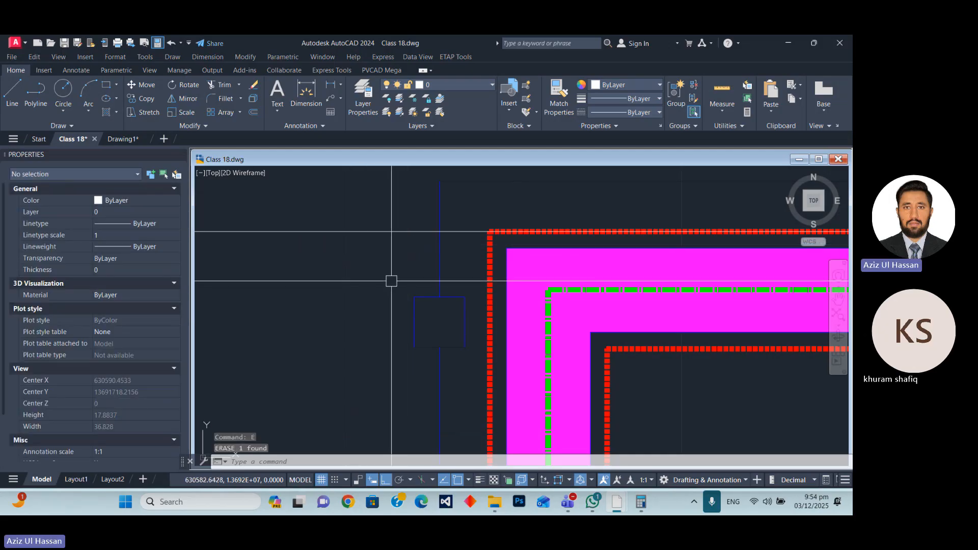
Move the remaining horizontal construction line south onto the northern outer edge of the magenta road.
{"action": "type", "text": "m"}
{"action": "key", "text": "Return"}
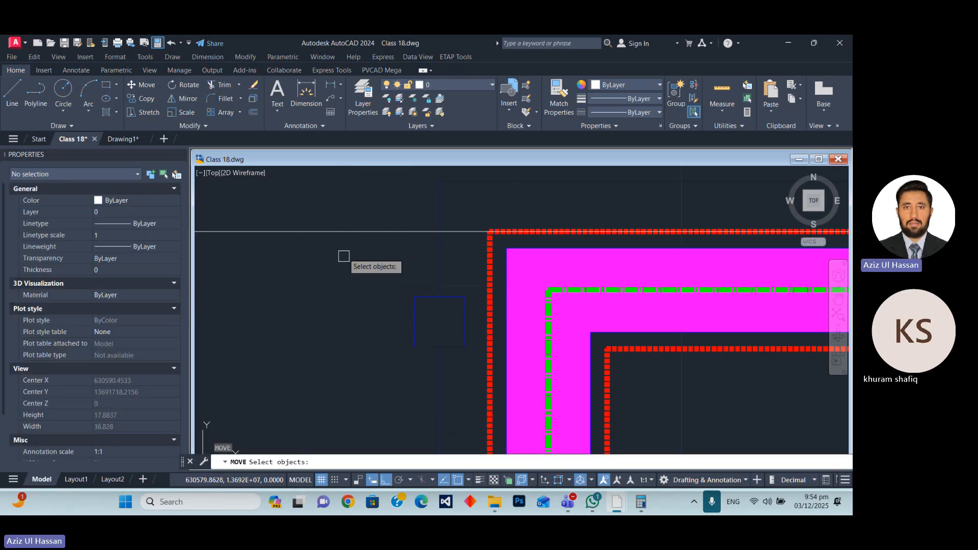
{"action": "left_click", "coordinate": [358, 231]}
{"action": "key", "text": "Return"}
{"action": "left_click", "coordinate": [358, 295]}
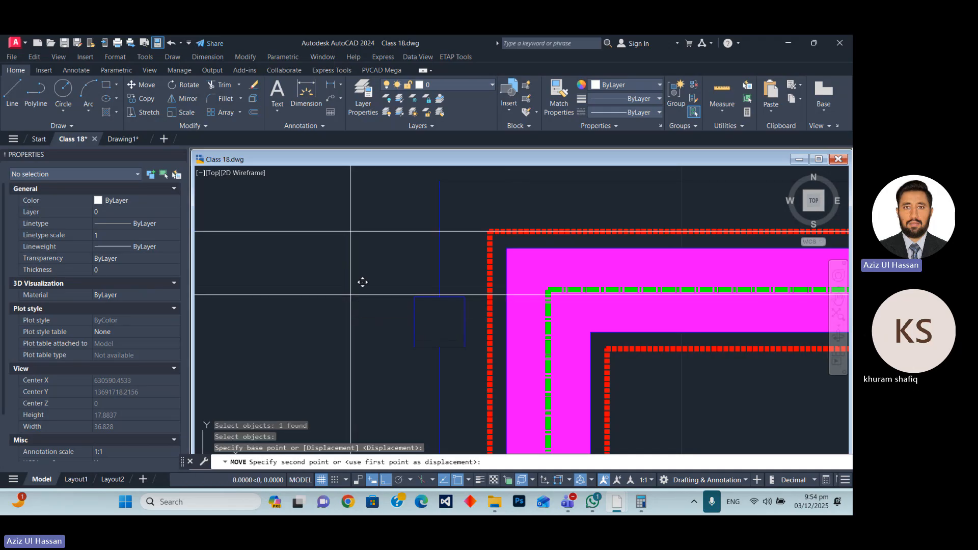
{"action": "key", "text": "Escape"}
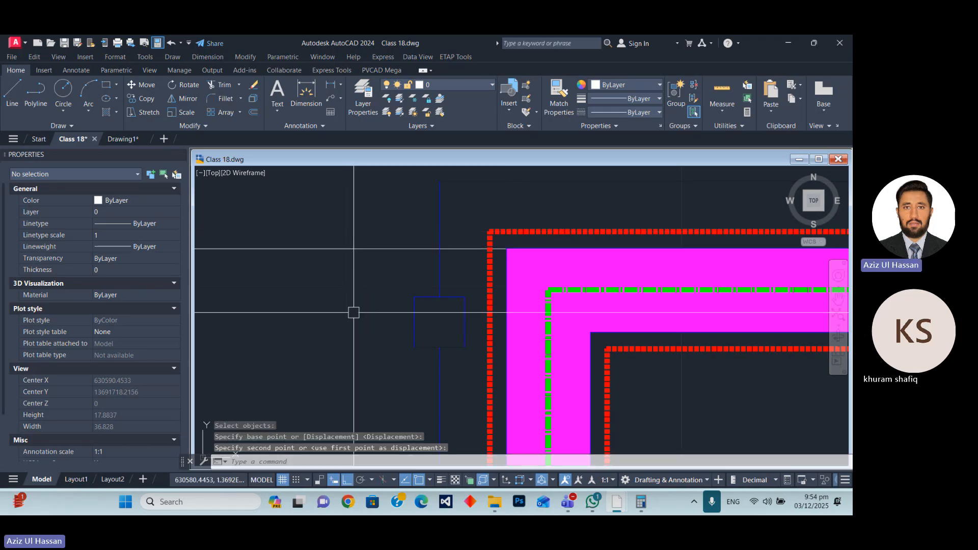
Offset the horizontal construction line 6 units to the south.
{"action": "left_click", "coordinate": [369, 250]}
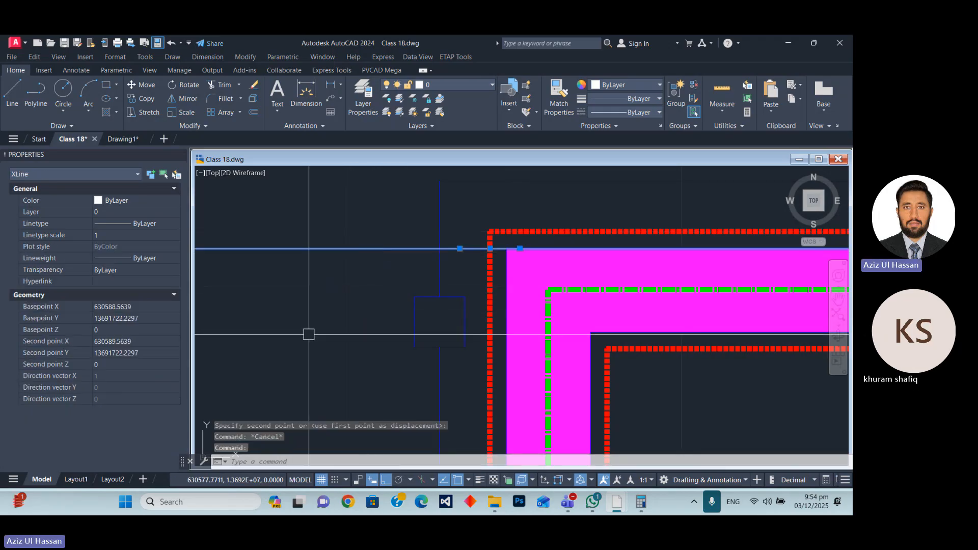
{"action": "type", "text": "o"}
{"action": "key", "text": "Return"}
{"action": "type", "text": "6"}
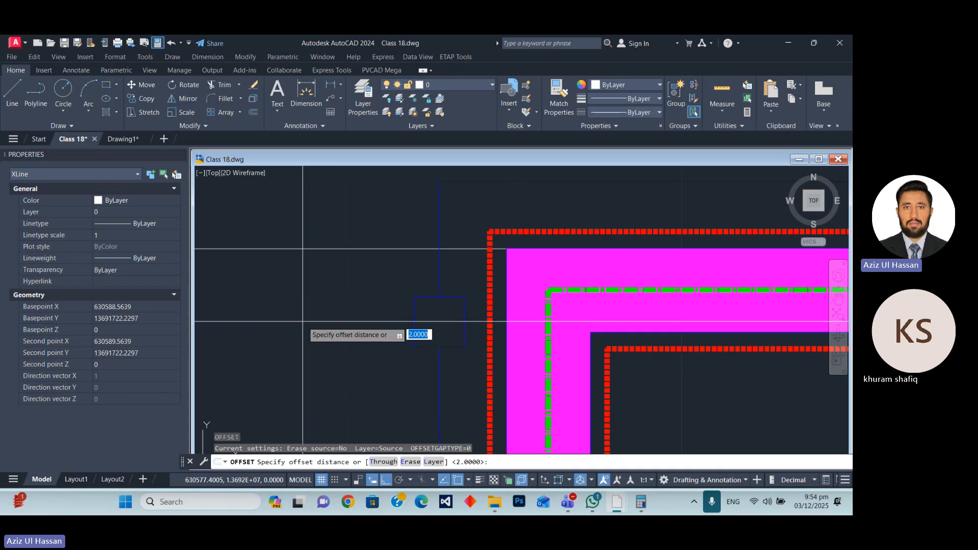
{"action": "key", "text": "Return"}
{"action": "left_click", "coordinate": [326, 331]}
{"action": "scroll", "coordinate": [326, 305], "scroll_direction": "down", "scroll_amount": 3}
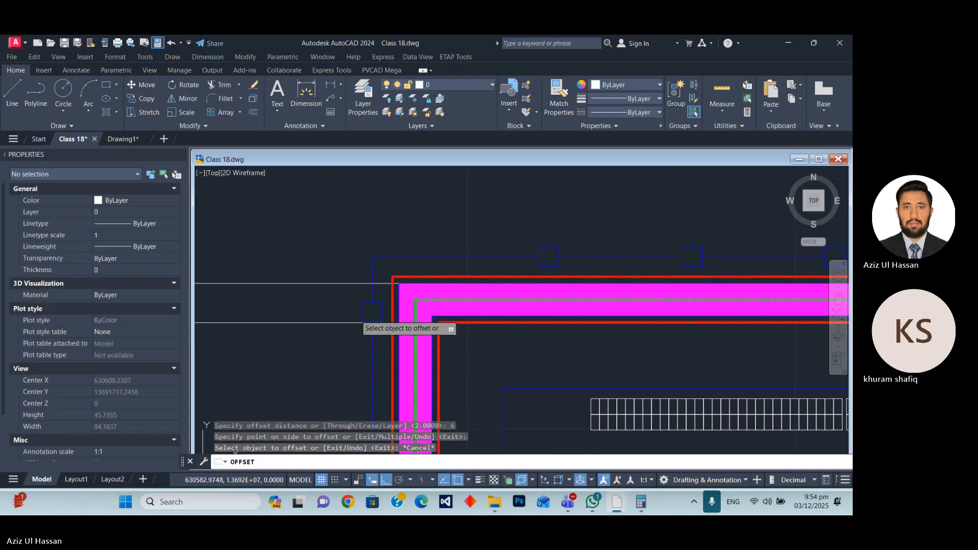
{"action": "key", "text": "Escape"}
Move both horizontal construction lines about 0.41 units north together.
{"action": "left_click", "coordinate": [316, 343]}
{"action": "left_click", "coordinate": [280, 258]}
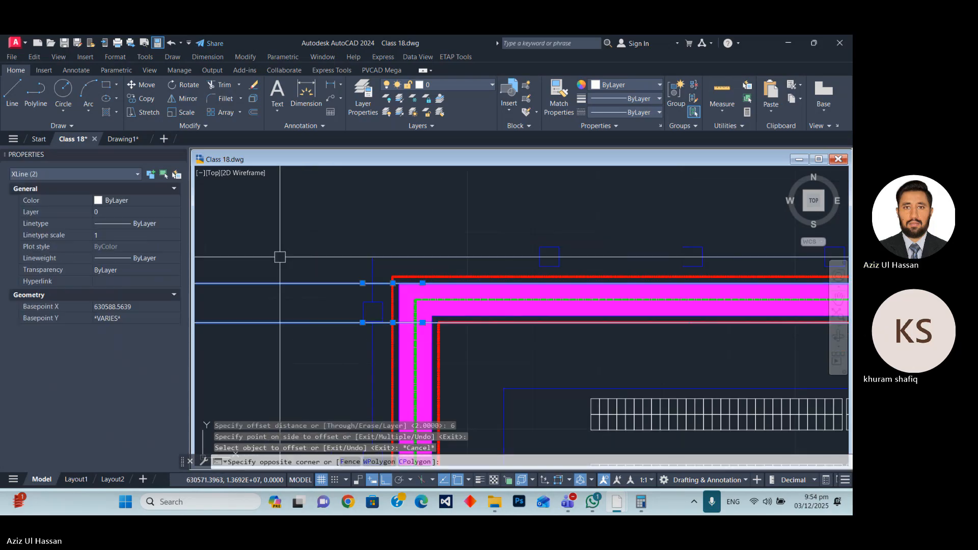
{"action": "type", "text": "m"}
{"action": "key", "text": "Return"}
{"action": "left_click", "coordinate": [304, 270]}
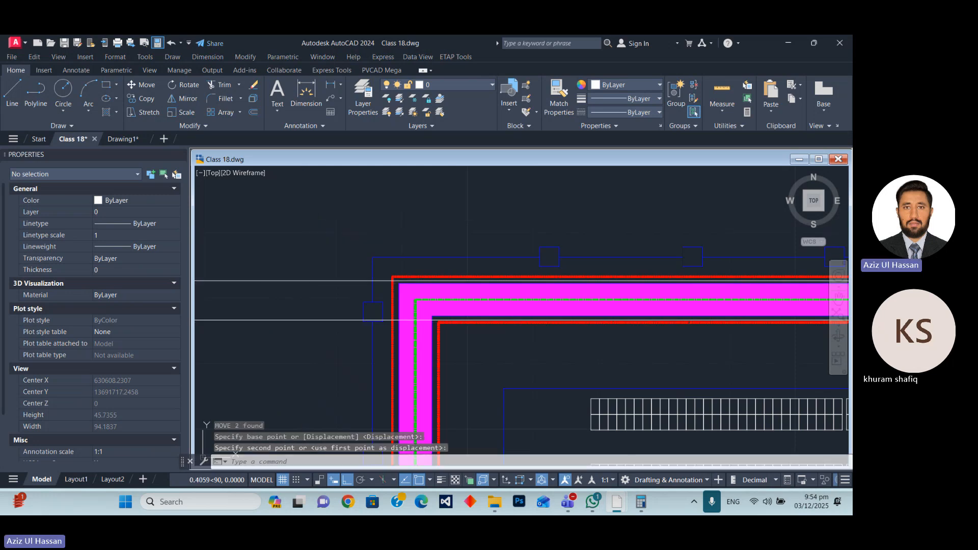
{"action": "left_click", "coordinate": [380, 301]}
Trim away the western blue fence segment between the two horizontal construction lines to open a gap.
{"action": "scroll", "coordinate": [338, 284], "scroll_direction": "up", "scroll_amount": 4}
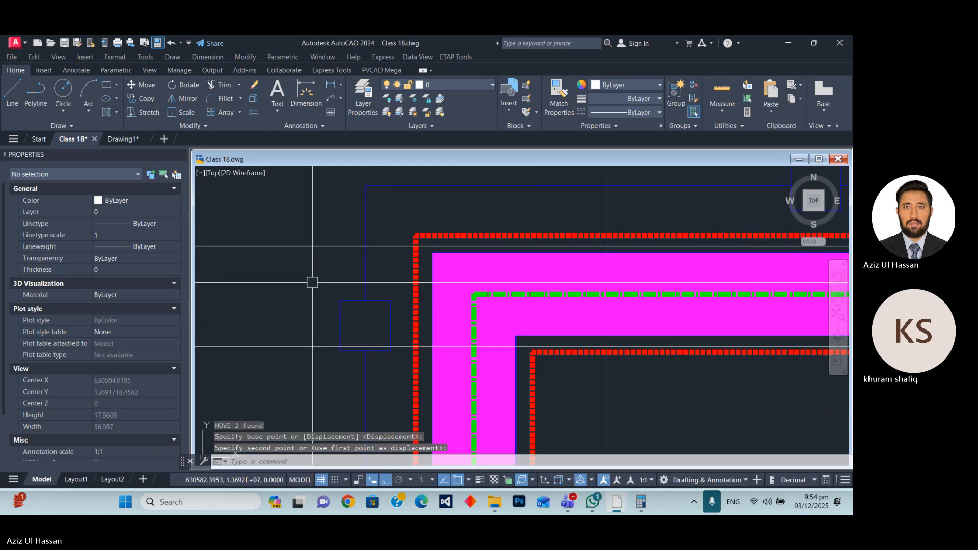
{"action": "key", "text": "Return"}
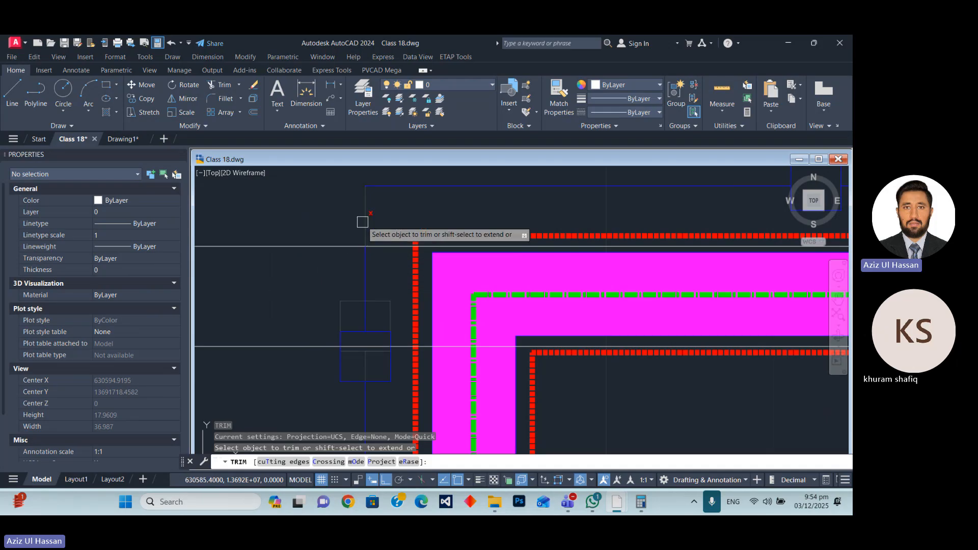
{"action": "left_click", "coordinate": [362, 250]}
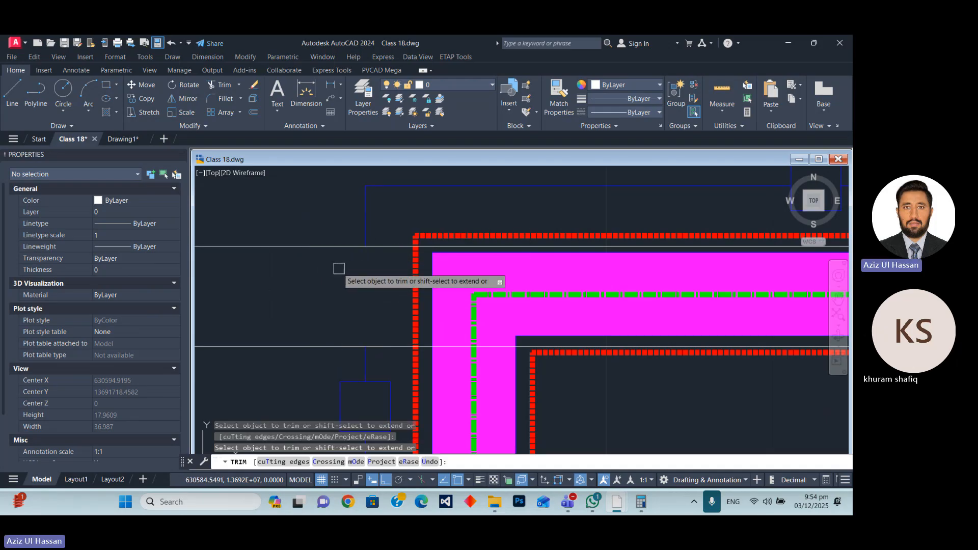
{"action": "scroll", "coordinate": [338, 268], "scroll_direction": "down", "scroll_amount": 5}
{"action": "scroll", "coordinate": [370, 281], "scroll_direction": "up", "scroll_amount": 8}
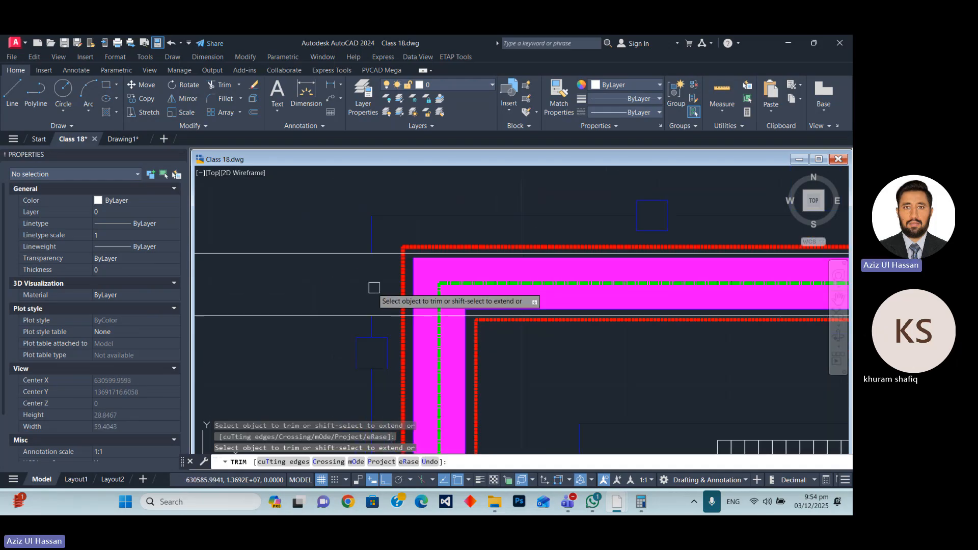
{"action": "key", "text": "Escape"}
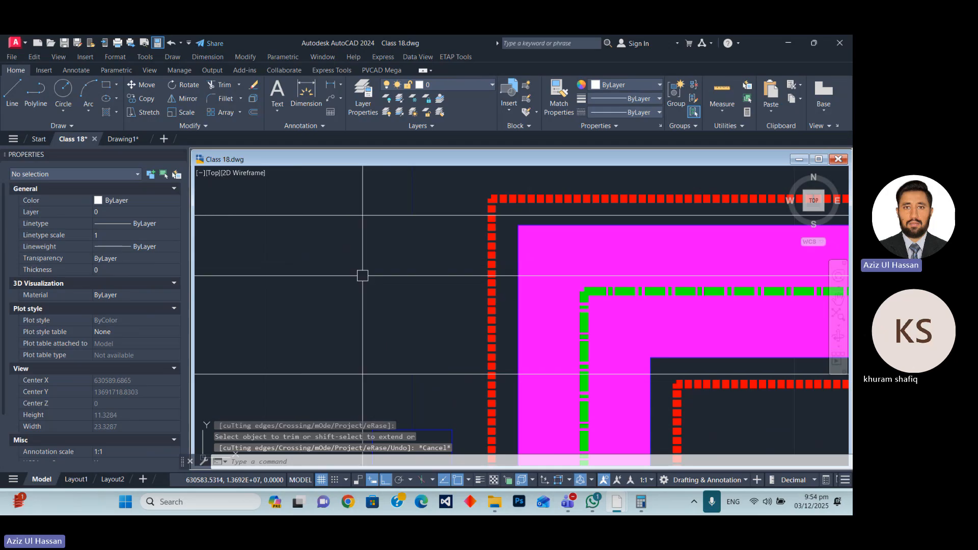
Offset the upper construction line 3 units south to mark the middle of the fence opening.
{"action": "scroll", "coordinate": [387, 268], "scroll_direction": "down", "scroll_amount": 5}
{"action": "scroll", "coordinate": [379, 257], "scroll_direction": "up", "scroll_amount": 3}
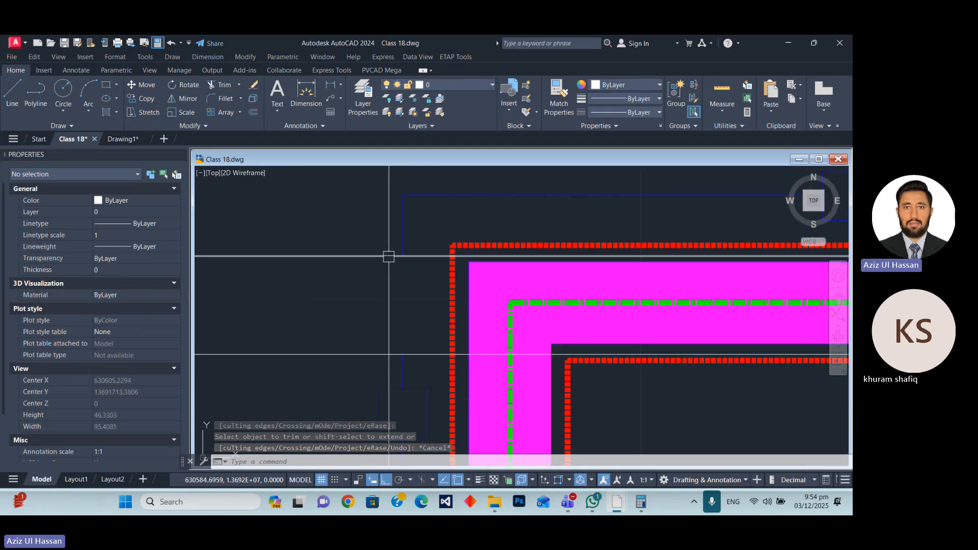
{"action": "scroll", "coordinate": [467, 321], "scroll_direction": "up", "scroll_amount": 2}
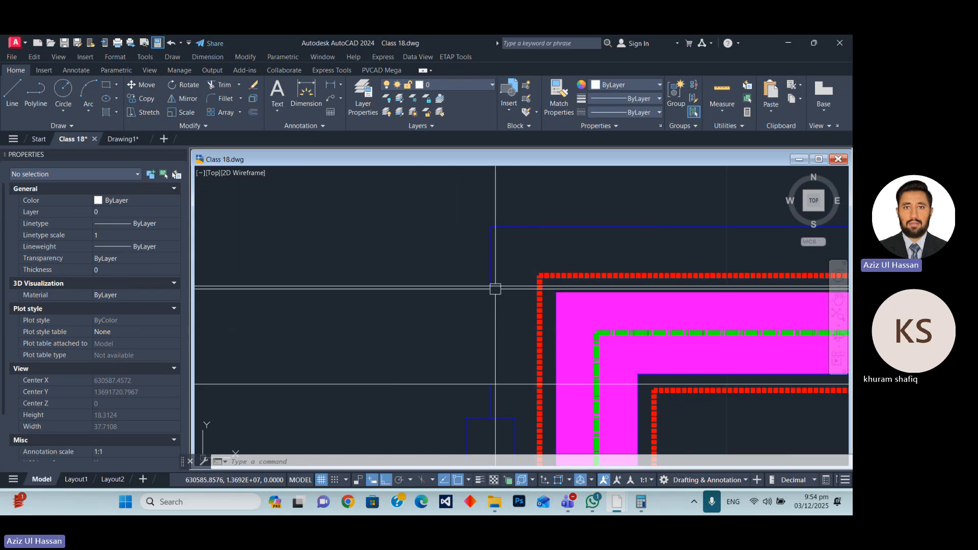
{"action": "left_click", "coordinate": [472, 285]}
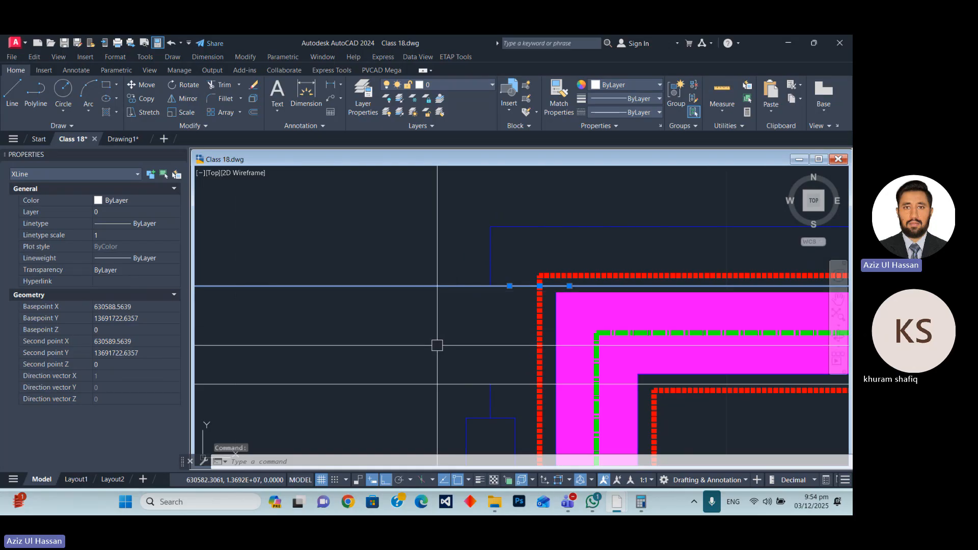
{"action": "type", "text": "o"}
{"action": "key", "text": "Return"}
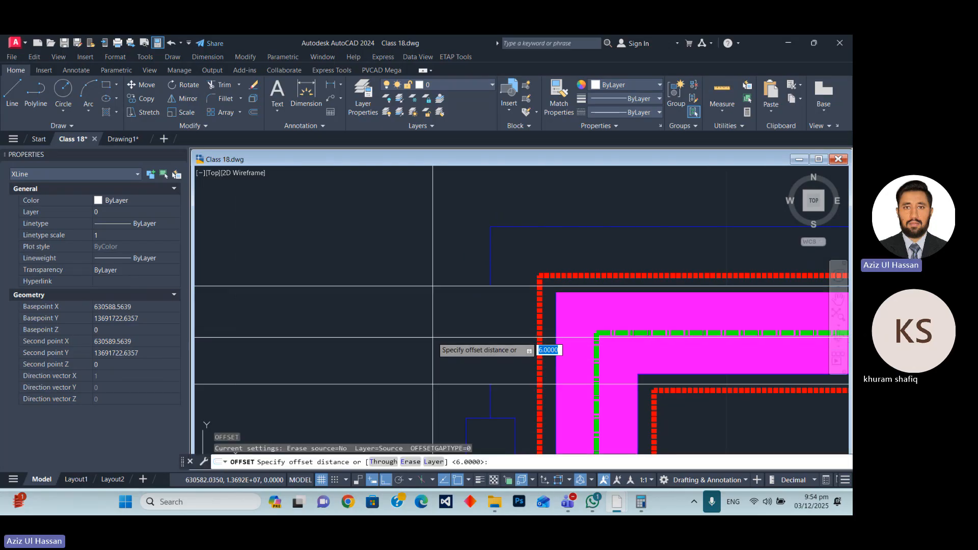
{"action": "type", "text": "3"}
{"action": "key", "text": "Return"}
{"action": "left_click", "coordinate": [433, 310]}
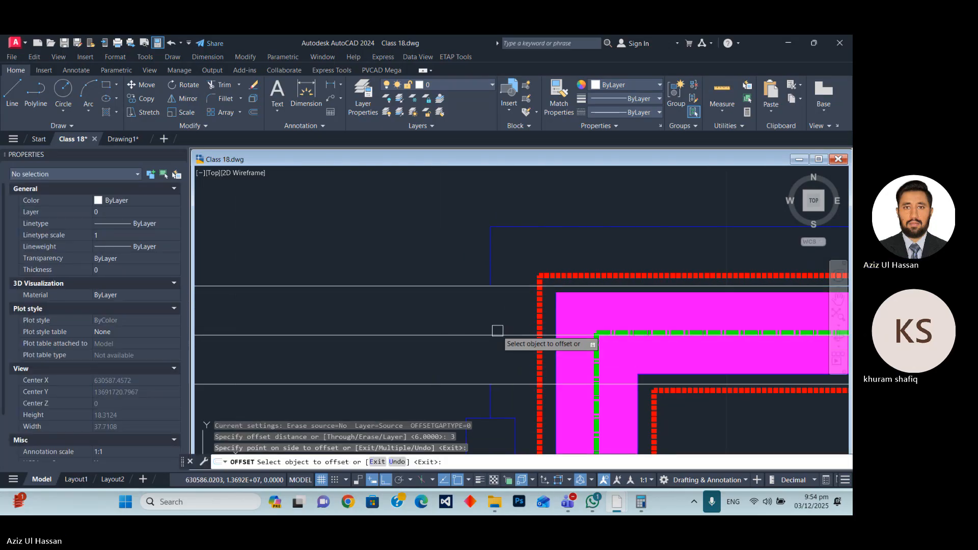
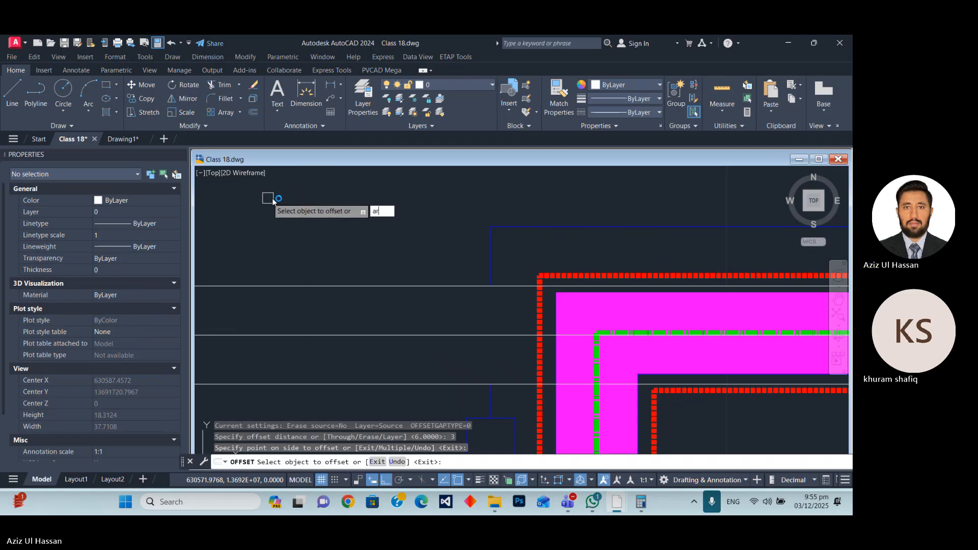
{"action": "key", "text": "Escape"}
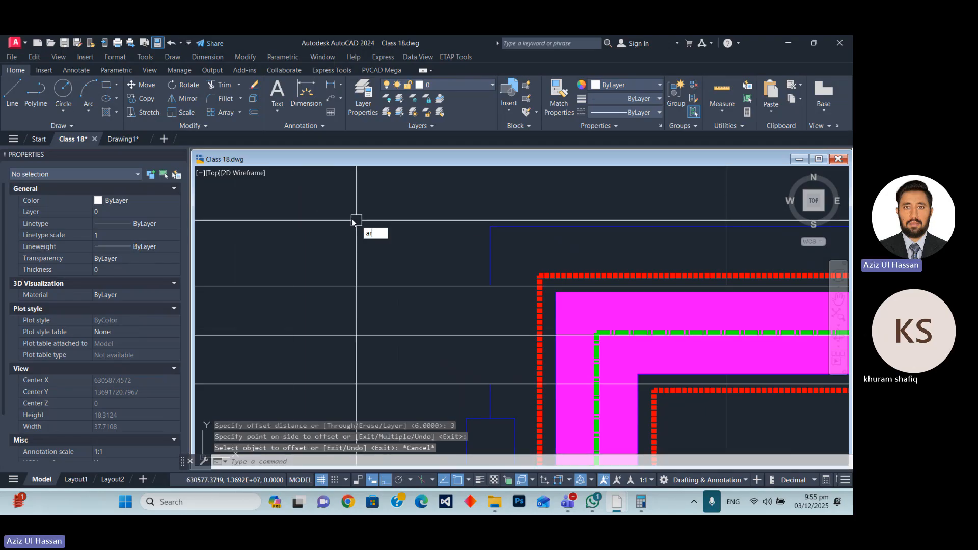
{"action": "type", "text": "c"}
{"action": "key", "text": "Return"}
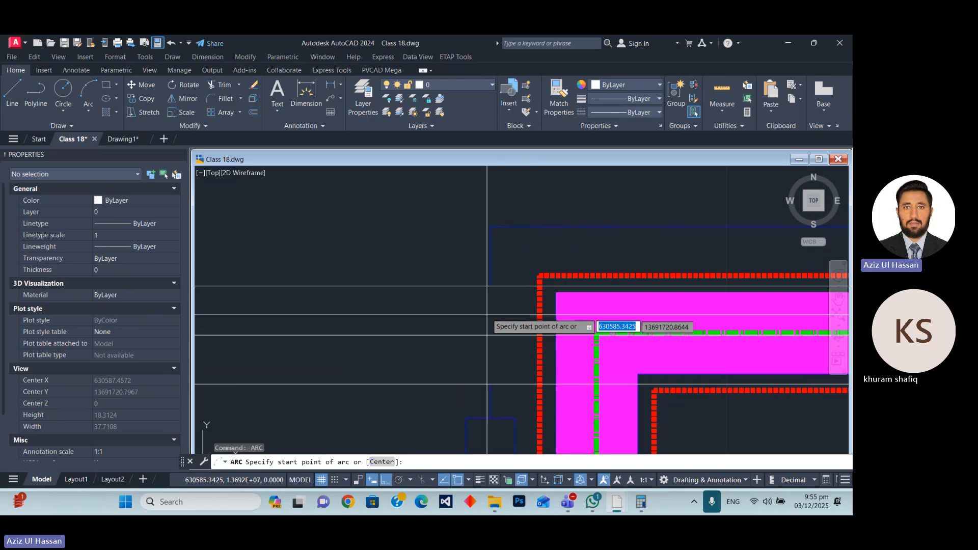
{"action": "key", "text": "Escape"}
Draw a vertical polyline 6 units long on the boundary line, from the upper to the lower construction line.
{"action": "type", "text": "pl"}
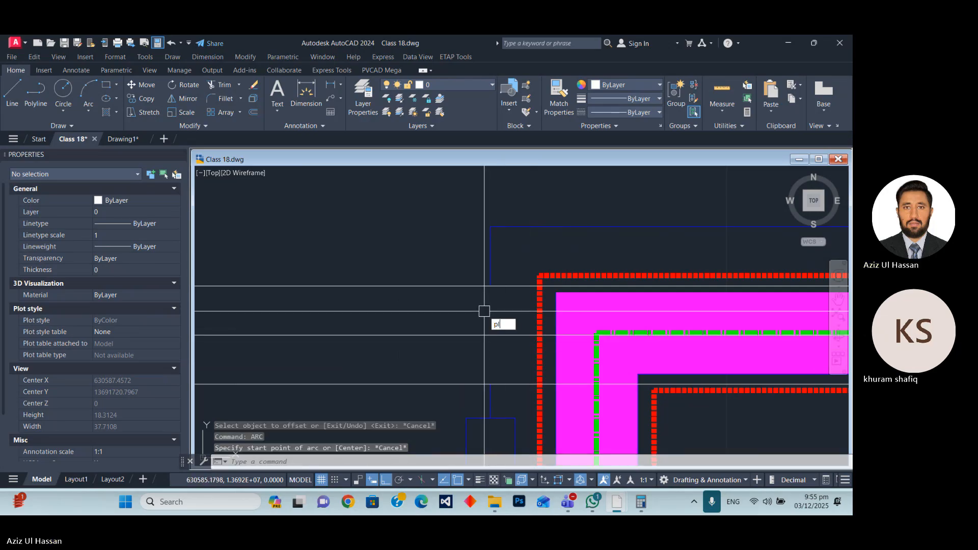
{"action": "key", "text": "Return"}
{"action": "left_click", "coordinate": [490, 286]}
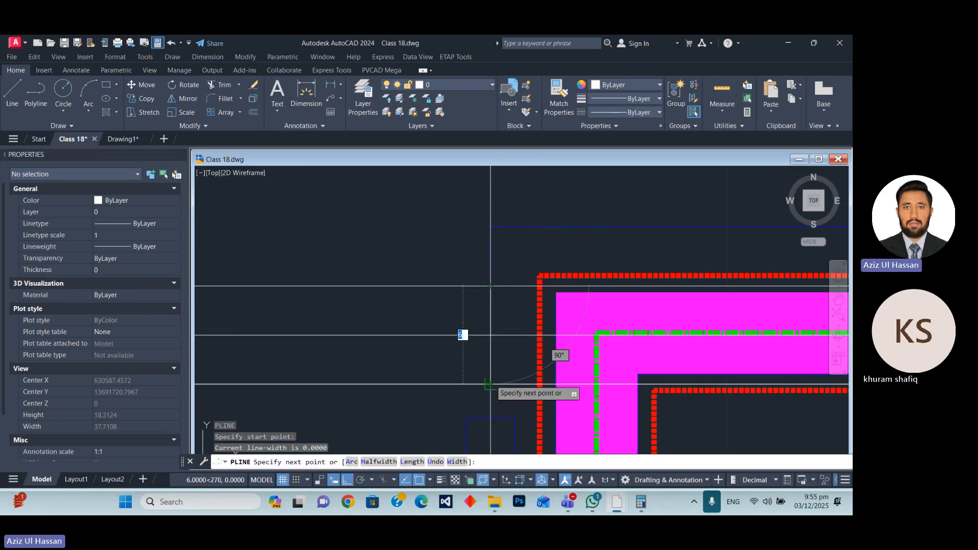
{"action": "left_click", "coordinate": [491, 384]}
{"action": "key", "text": "Escape"}
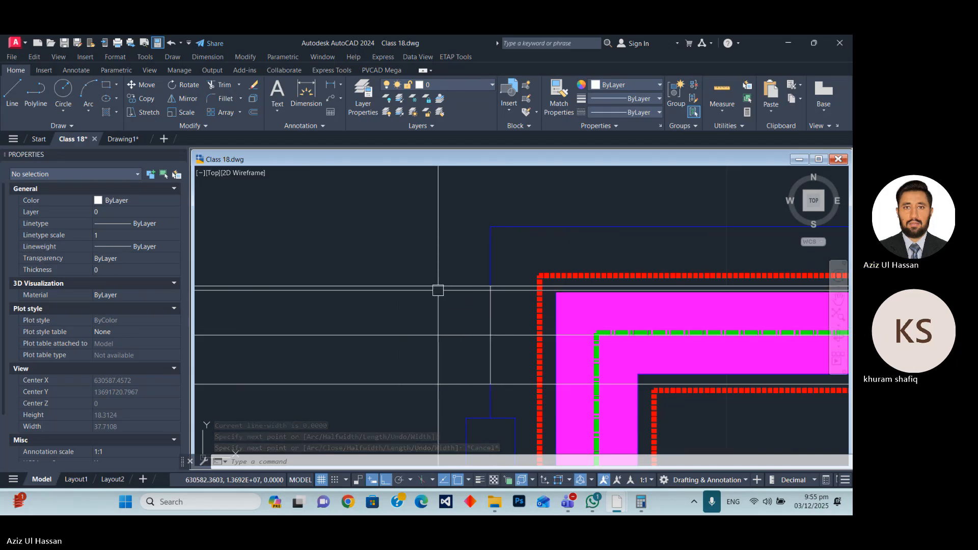
Draw a horizontal polyline 4 units long from the vertical polyline's upper end towards the road's outer edge.
{"action": "type", "text": "pl"}
{"action": "key", "text": "Return"}
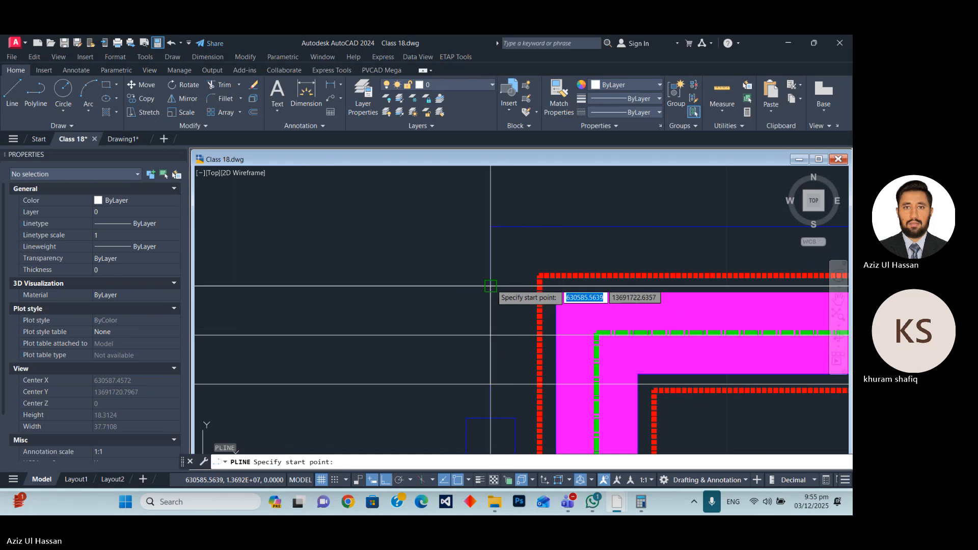
{"action": "left_click", "coordinate": [490, 286]}
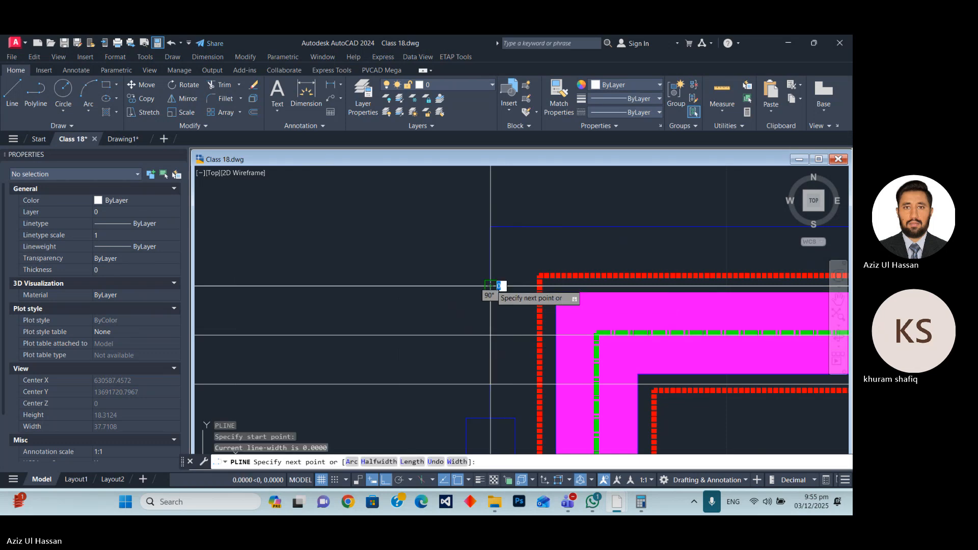
{"action": "left_click", "coordinate": [556, 287]}
{"action": "key", "text": "Escape"}
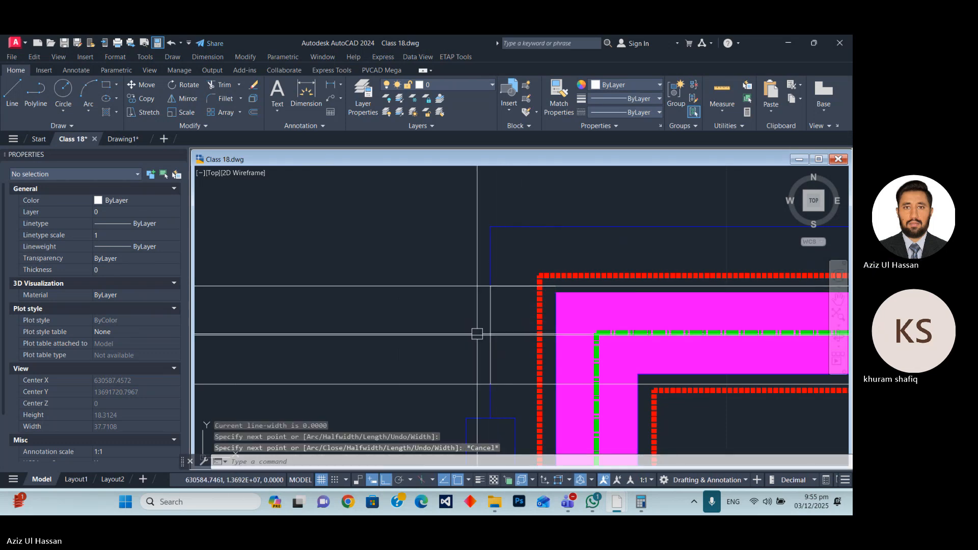
Copy the horizontal polyline from the vertical polyline's upper end to its lower end.
{"action": "left_click", "coordinate": [499, 287]}
{"action": "type", "text": "cp"}
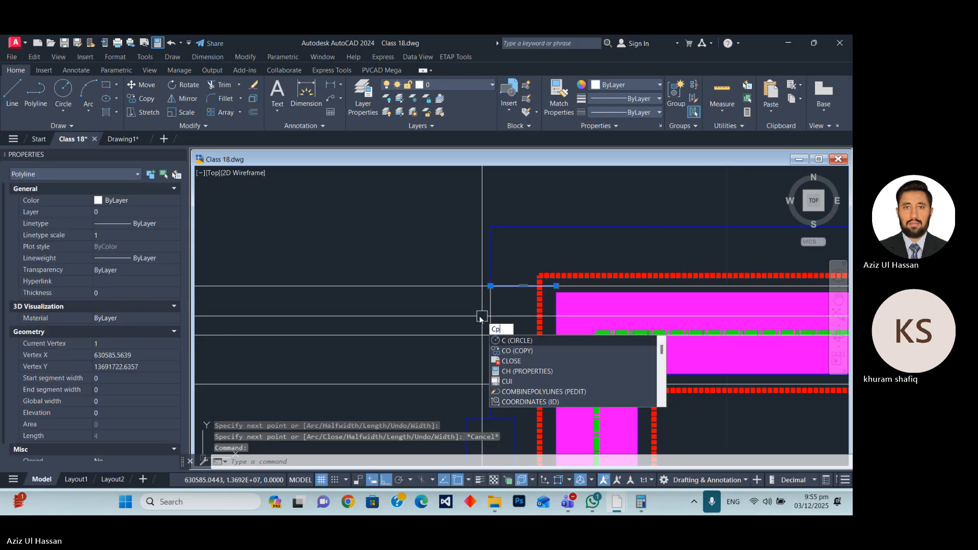
{"action": "key", "text": "Return"}
{"action": "left_click", "coordinate": [490, 287]}
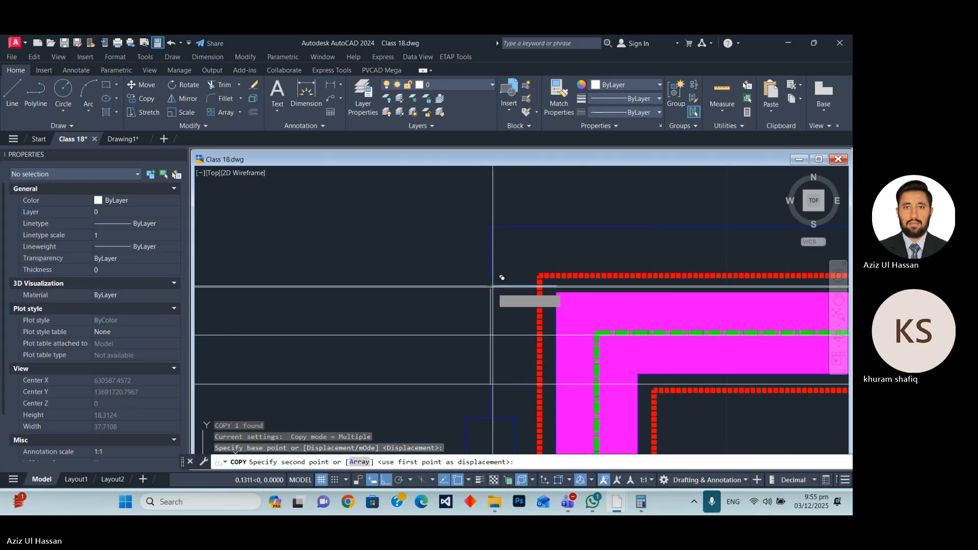
Try to erase all three horizontal construction lines at once, and undo the erase.
{"action": "left_click", "coordinate": [426, 400]}
{"action": "left_click", "coordinate": [378, 233]}
{"action": "type", "text": "e"}
{"action": "key", "text": "Return"}
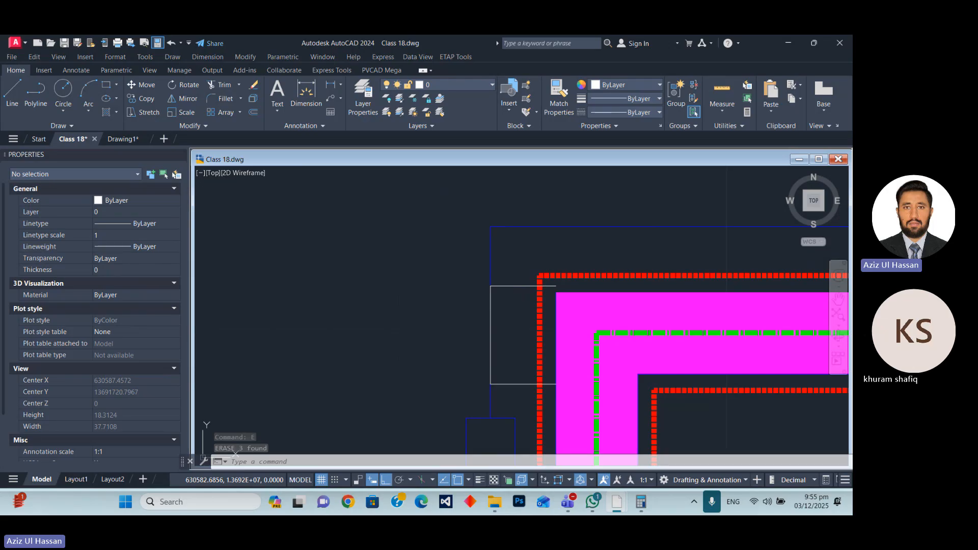
{"action": "key", "text": "ctrl+z"}
Erase only the upper and lower horizontal construction lines.
{"action": "left_click", "coordinate": [416, 286]}
{"action": "left_click", "coordinate": [392, 383]}
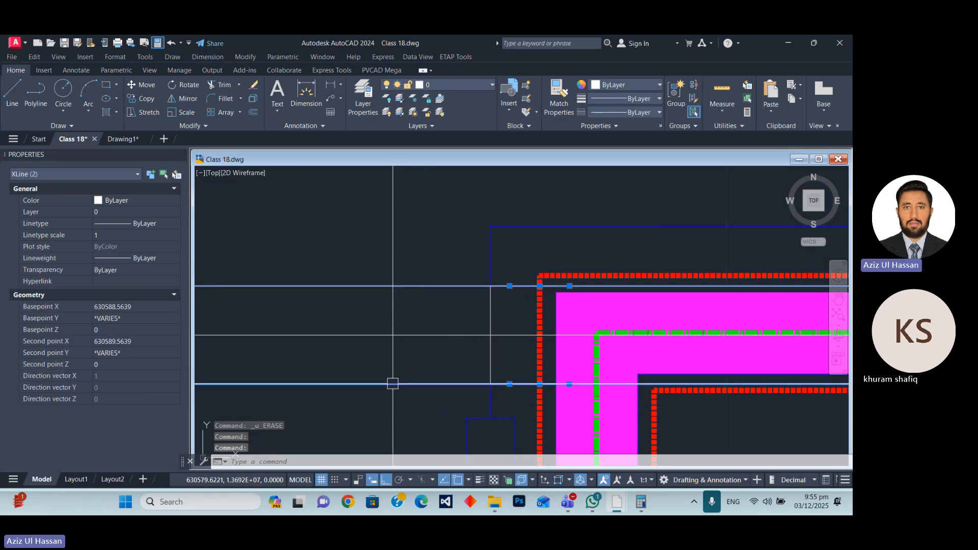
{"action": "type", "text": "E"}
{"action": "key", "text": "Return"}
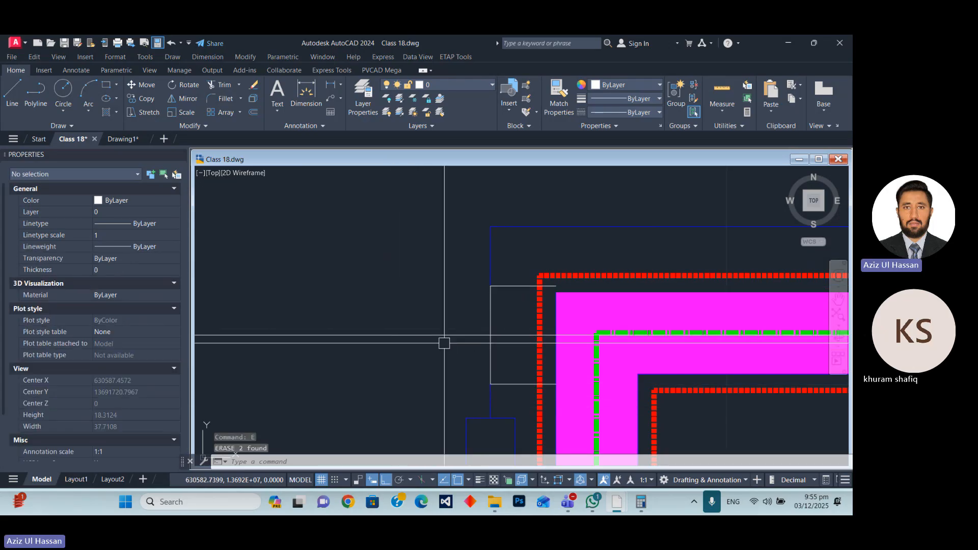
Draw a three-point arc from the vertical polyline's midpoint through the upper polyline's outer end, finishing above it.
{"action": "type", "text": "arc"}
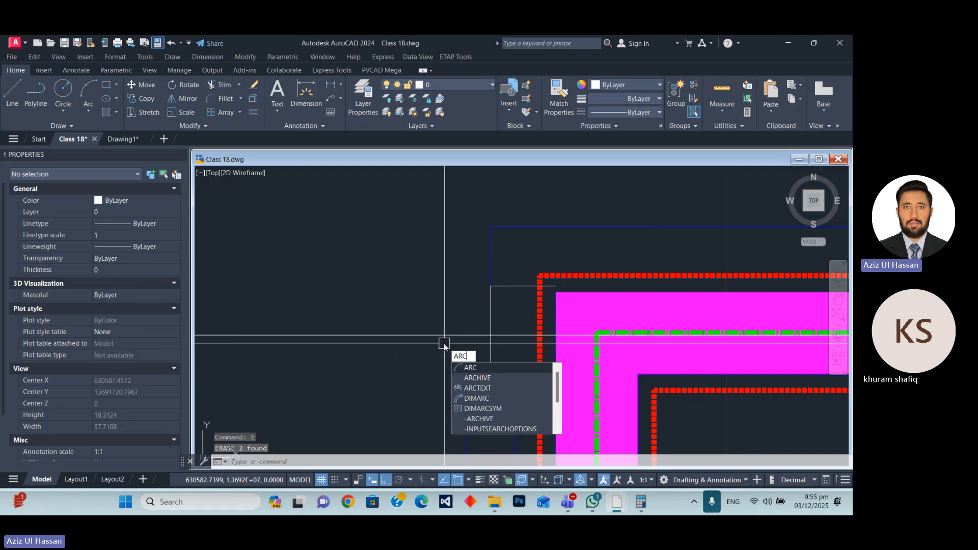
{"action": "key", "text": "Return"}
{"action": "left_click", "coordinate": [490, 334]}
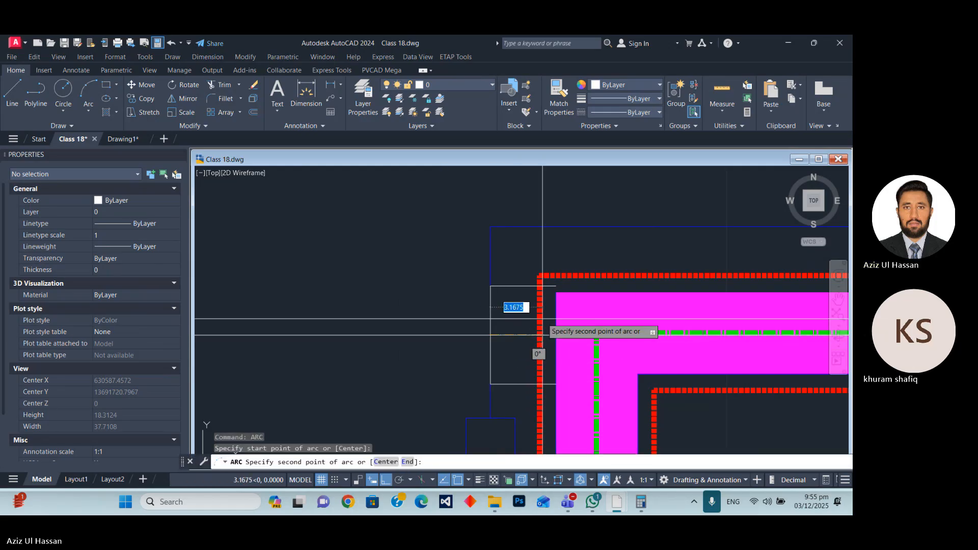
{"action": "left_click", "coordinate": [556, 285]}
{"action": "scroll", "coordinate": [544, 270], "scroll_direction": "up", "scroll_amount": 8}
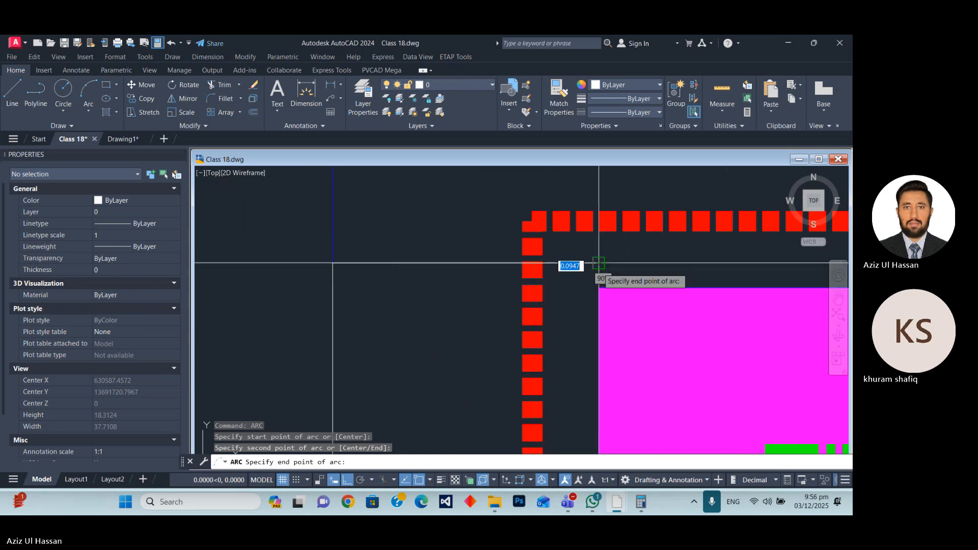
{"action": "scroll", "coordinate": [598, 263], "scroll_direction": "down", "scroll_amount": 5}
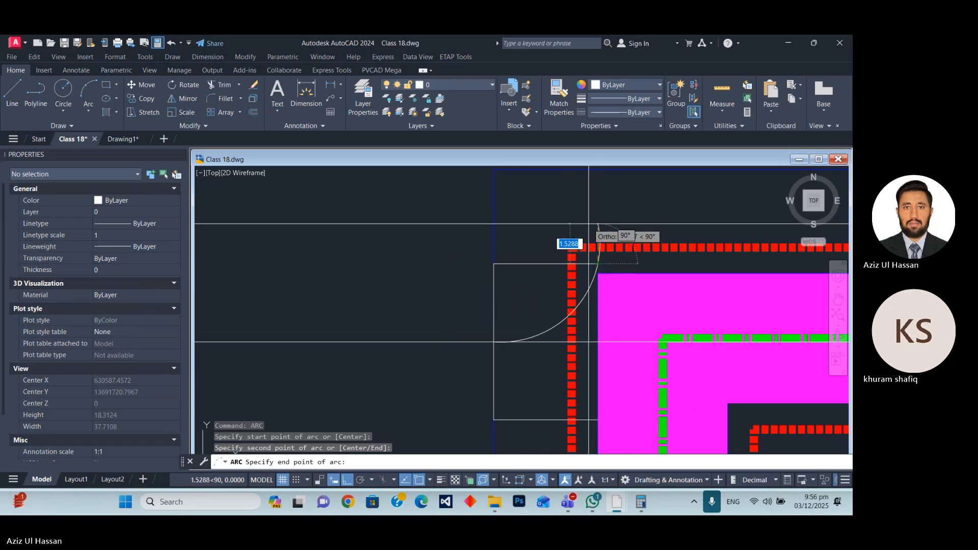
{"action": "left_click", "coordinate": [633, 213]}
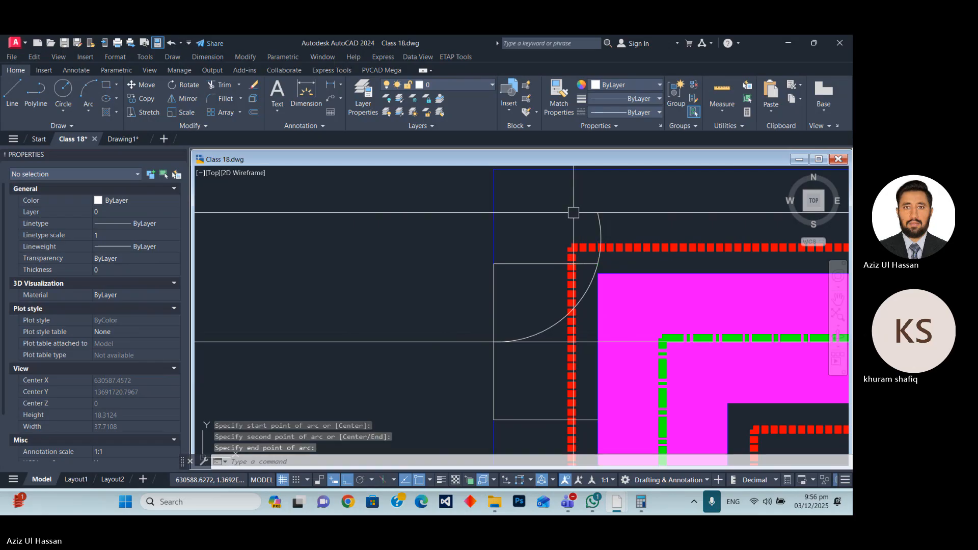
Trim off the part of the arc that extends above the upper horizontal polyline.
{"action": "scroll", "coordinate": [618, 254], "scroll_direction": "up", "scroll_amount": 10}
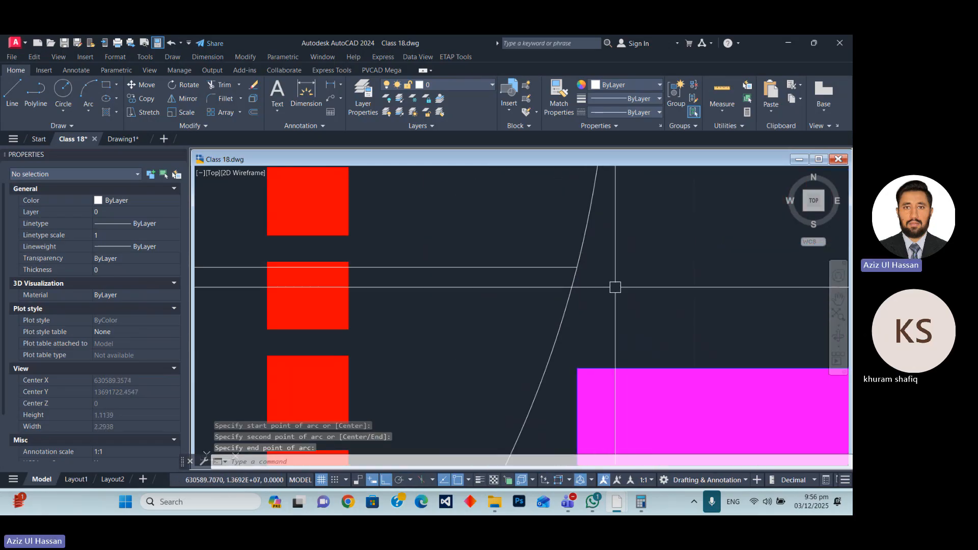
{"action": "type", "text": "tr"}
{"action": "scroll", "coordinate": [581, 281], "scroll_direction": "down", "scroll_amount": 10}
{"action": "key", "text": "Return"}
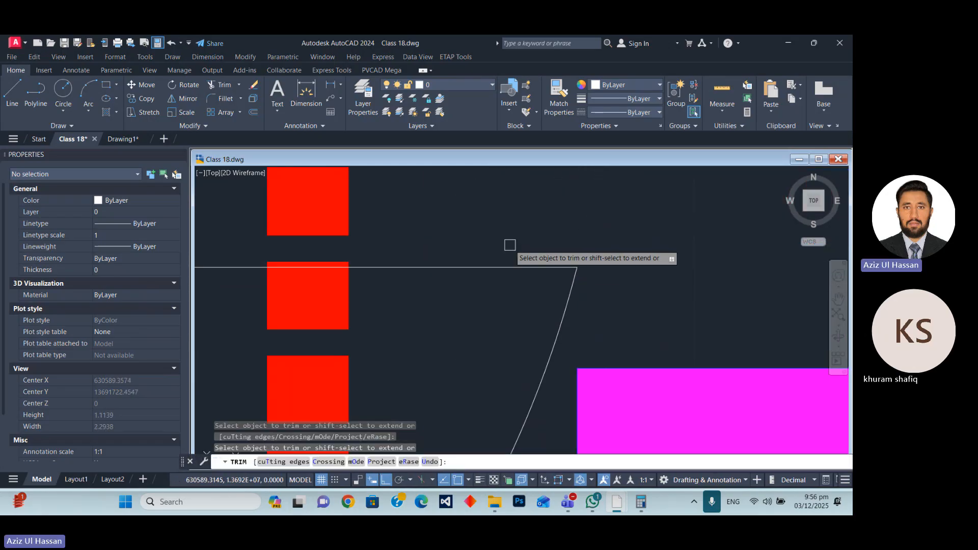
{"action": "left_click", "coordinate": [556, 254]}
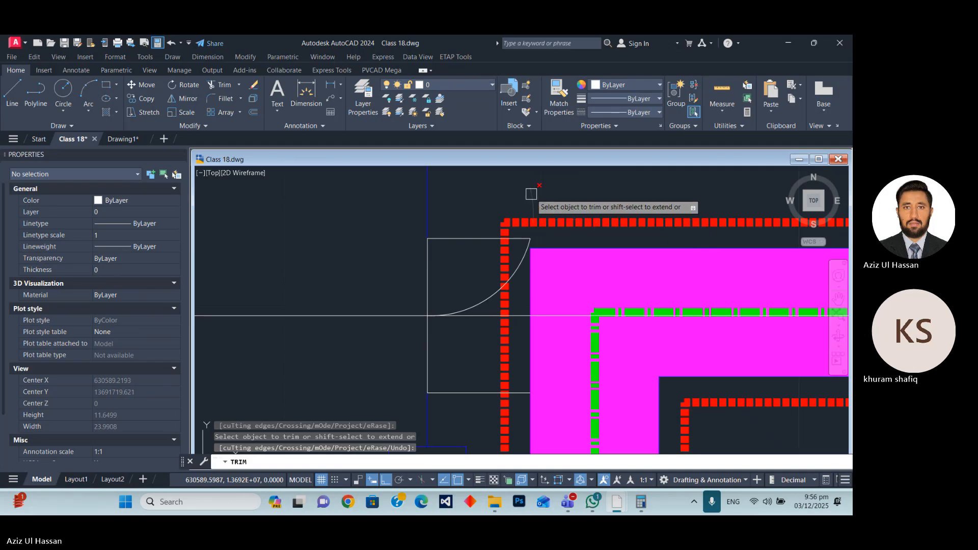
{"action": "key", "text": "Escape"}
Mirror the arc downward about the middle construction line, keeping the source arc.
{"action": "left_click", "coordinate": [475, 306]}
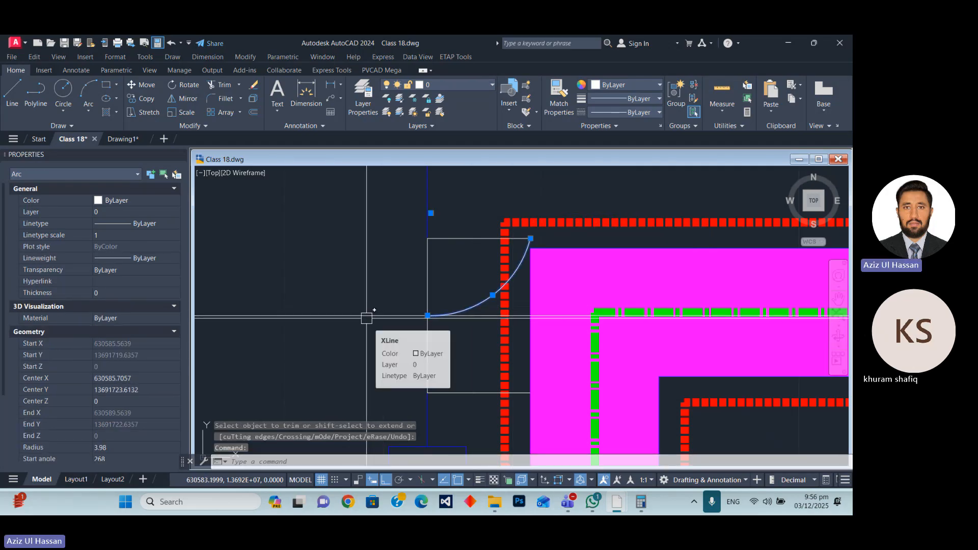
{"action": "type", "text": "mi"}
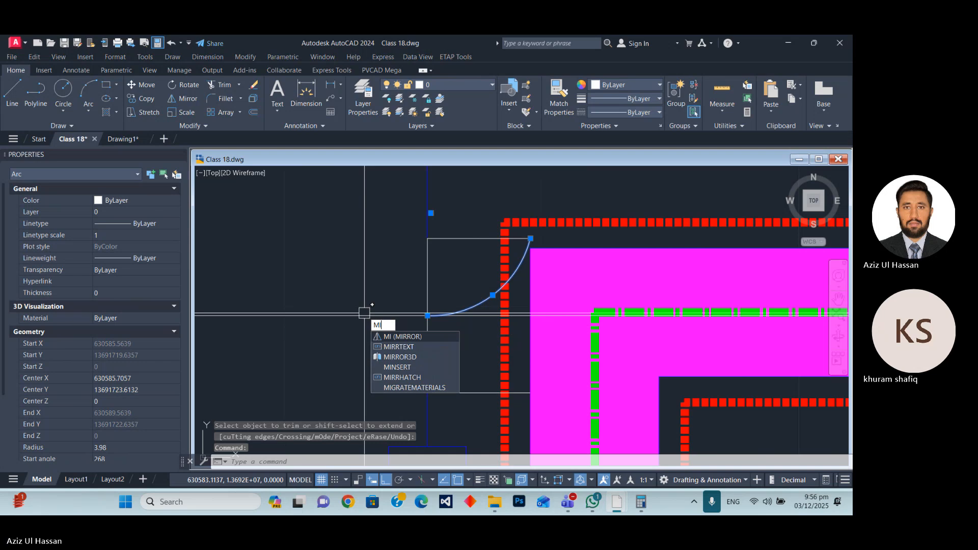
{"action": "key", "text": "Return"}
{"action": "left_click", "coordinate": [427, 316]}
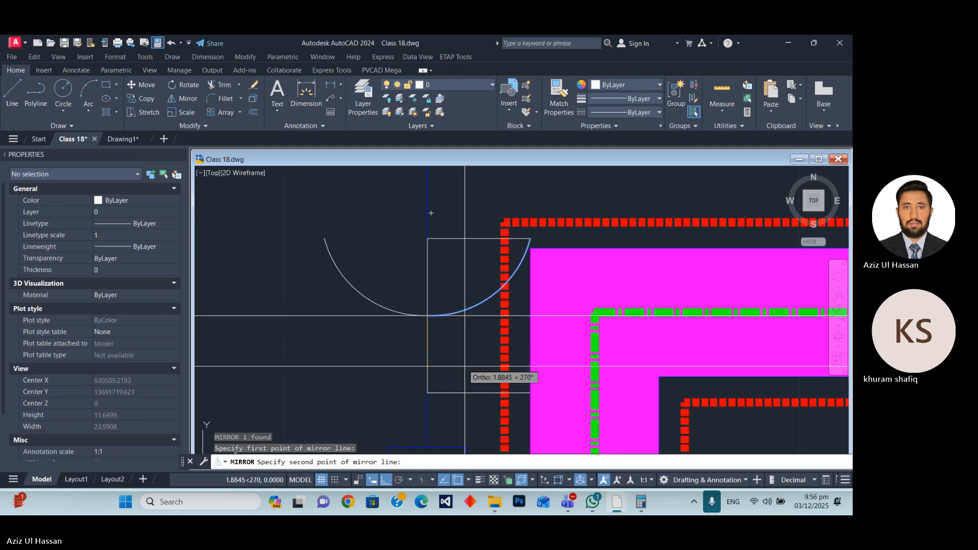
{"action": "left_click", "coordinate": [229, 357]}
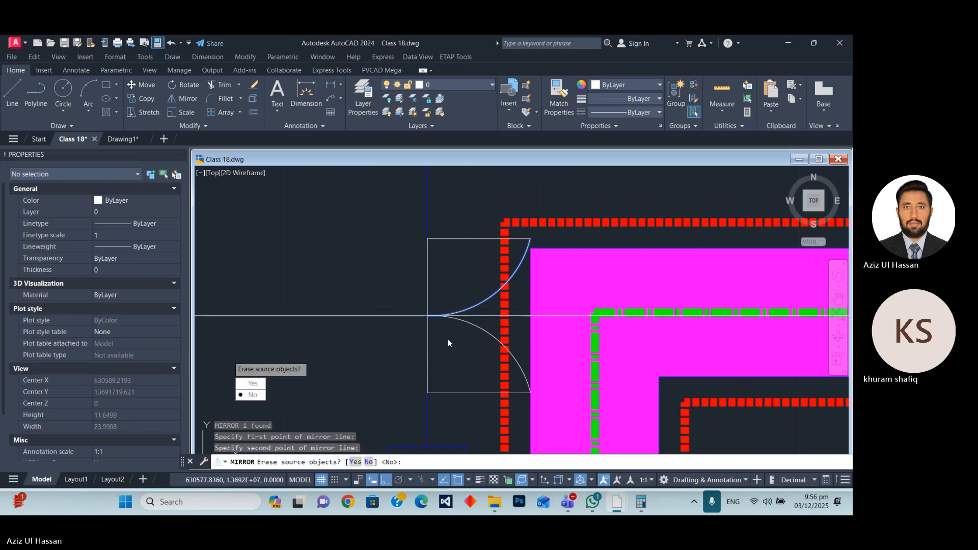
{"action": "left_click", "coordinate": [260, 395]}
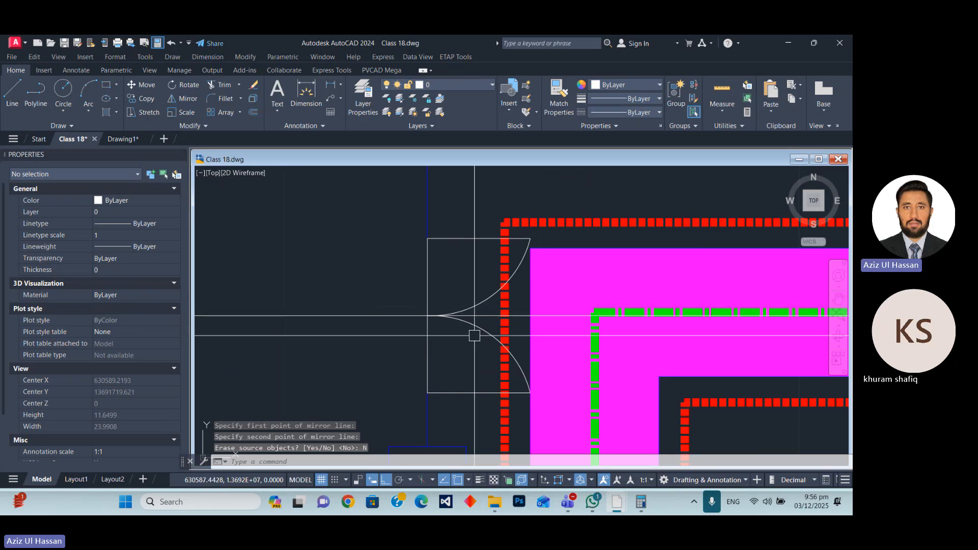
Erase the remaining horizontal construction line that runs between the two arcs.
{"action": "scroll", "coordinate": [517, 296], "scroll_direction": "up", "scroll_amount": 4}
{"action": "left_click", "coordinate": [503, 290]}
{"action": "scroll", "coordinate": [502, 290], "scroll_direction": "down", "scroll_amount": 5}
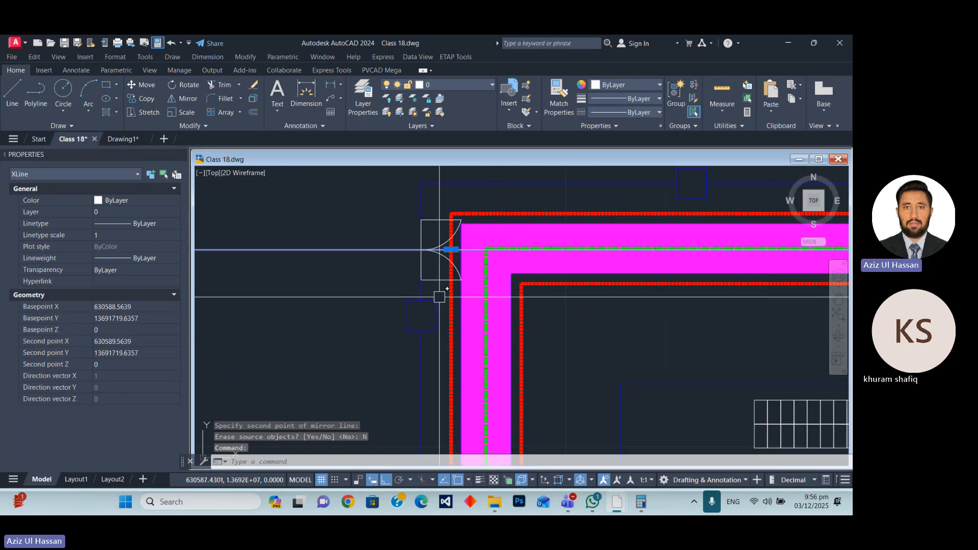
{"action": "type", "text": "E"}
{"action": "key", "text": "Return"}
Begin a block definition named "gate" from the vertical polyline and the two arcs.
{"action": "scroll", "coordinate": [432, 295], "scroll_direction": "up", "scroll_amount": 5}
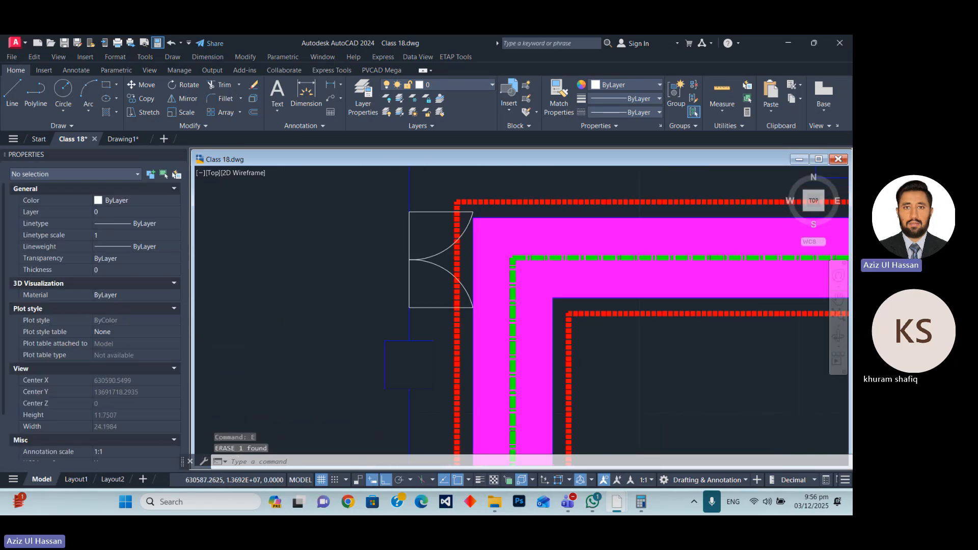
{"action": "scroll", "coordinate": [435, 263], "scroll_direction": "down", "scroll_amount": 3}
{"action": "scroll", "coordinate": [389, 264], "scroll_direction": "up", "scroll_amount": 3}
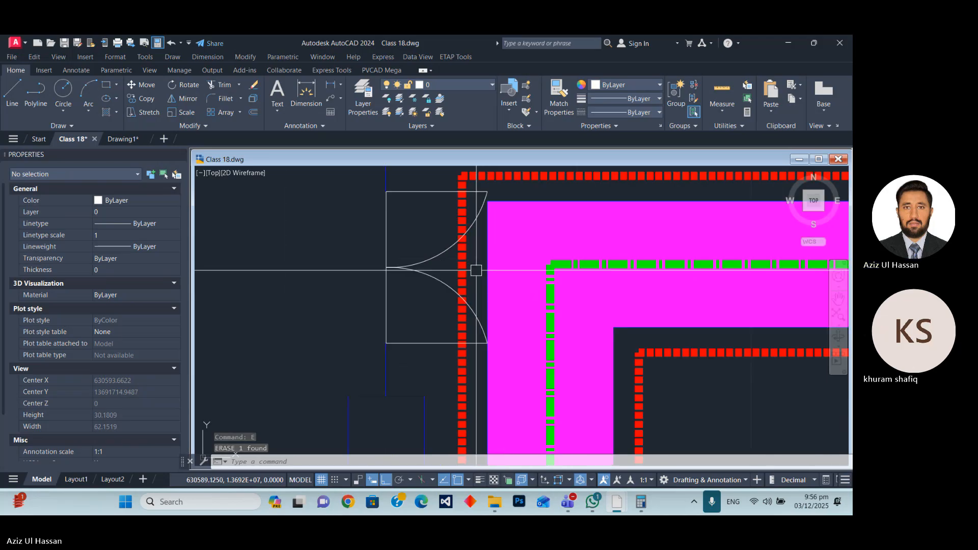
{"action": "scroll", "coordinate": [415, 301], "scroll_direction": "up", "scroll_amount": 2}
{"action": "left_click", "coordinate": [428, 304]}
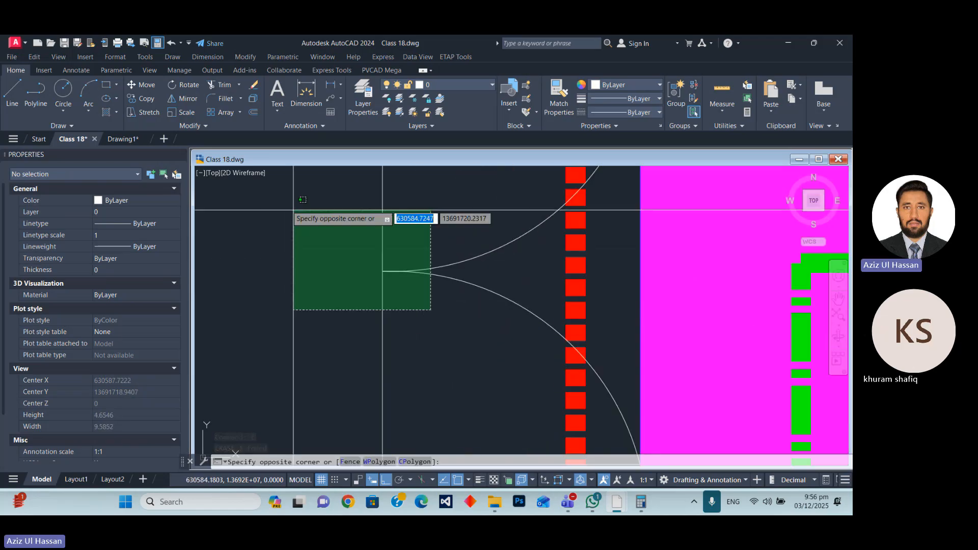
{"action": "left_click", "coordinate": [295, 214]}
{"action": "scroll", "coordinate": [449, 265], "scroll_direction": "down", "scroll_amount": 3}
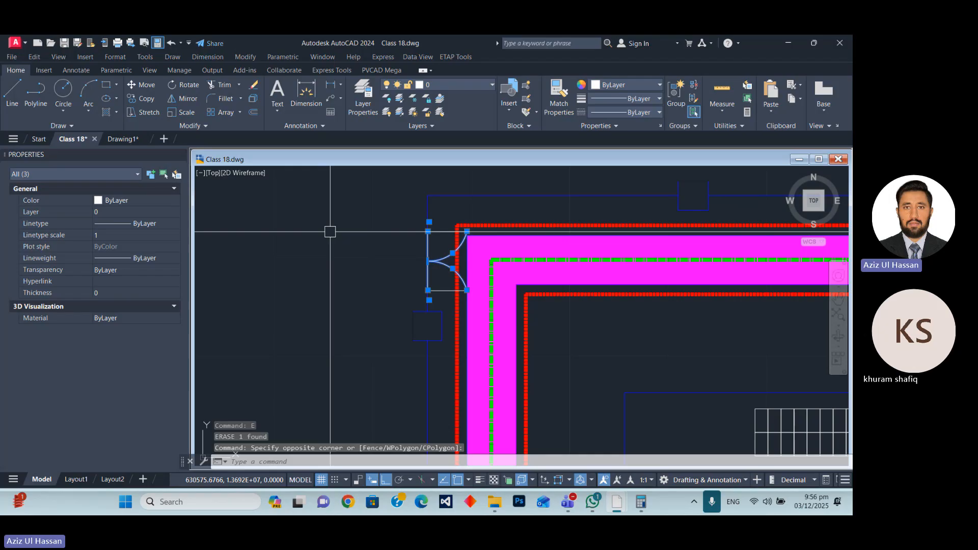
{"action": "type", "text": "b"}
{"action": "key", "text": "Return"}
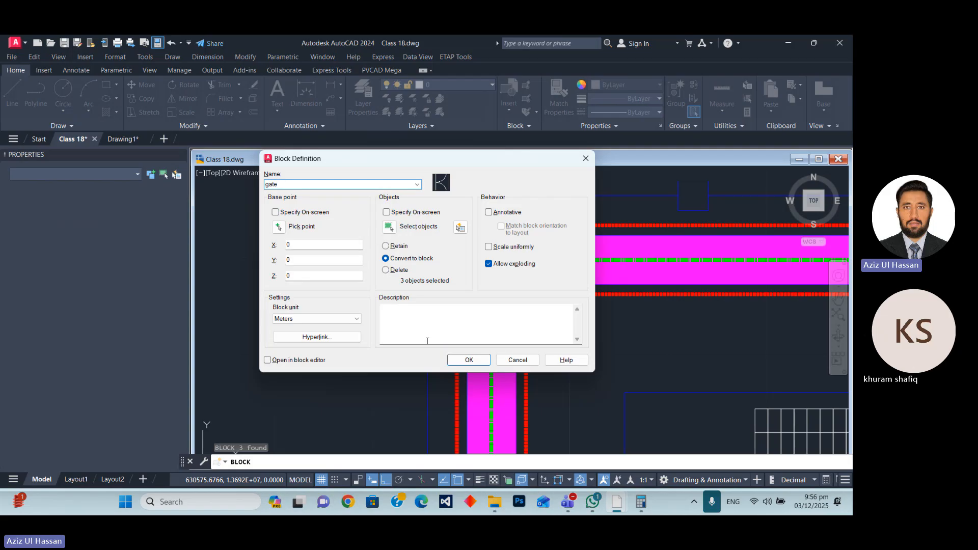
Reselect the block's objects as all five gate lines and arcs, and create the block with Convert to block.
{"action": "left_click", "coordinate": [389, 228]}
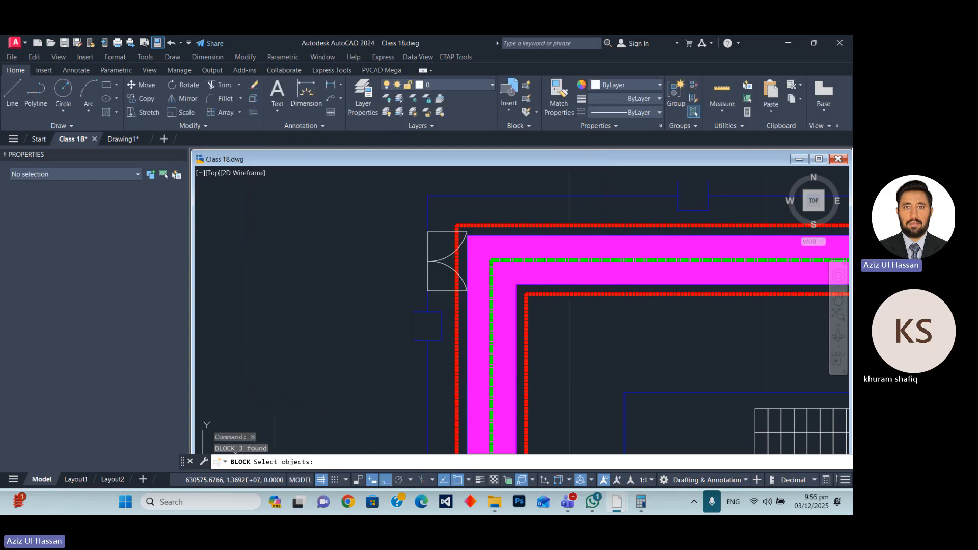
{"action": "left_click", "coordinate": [378, 210]}
{"action": "left_click", "coordinate": [486, 289]}
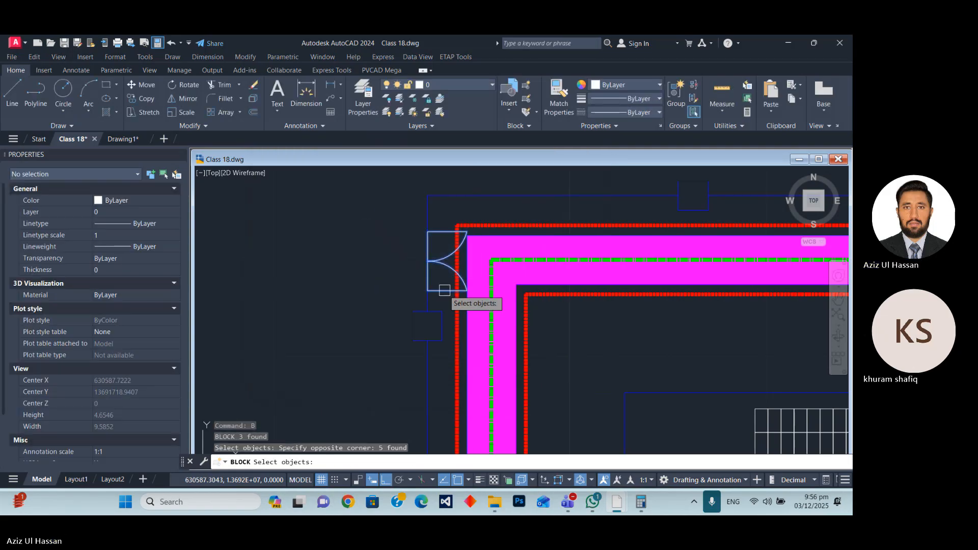
{"action": "key", "text": "Return"}
{"action": "left_click", "coordinate": [470, 359]}
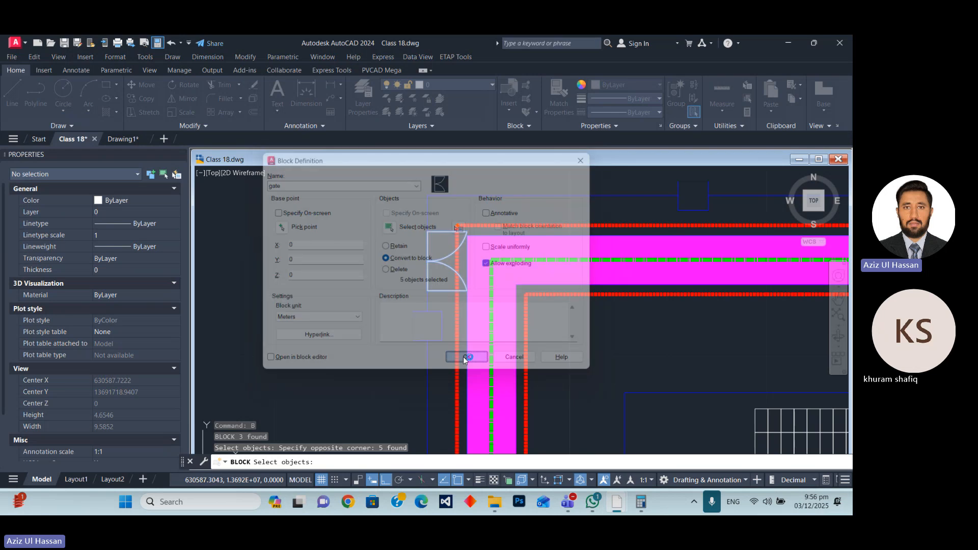
Erase the vertical closing line from the gate block's definition in the Block Editor and save the changes to gate.
{"action": "scroll", "coordinate": [435, 263], "scroll_direction": "up", "scroll_amount": 5}
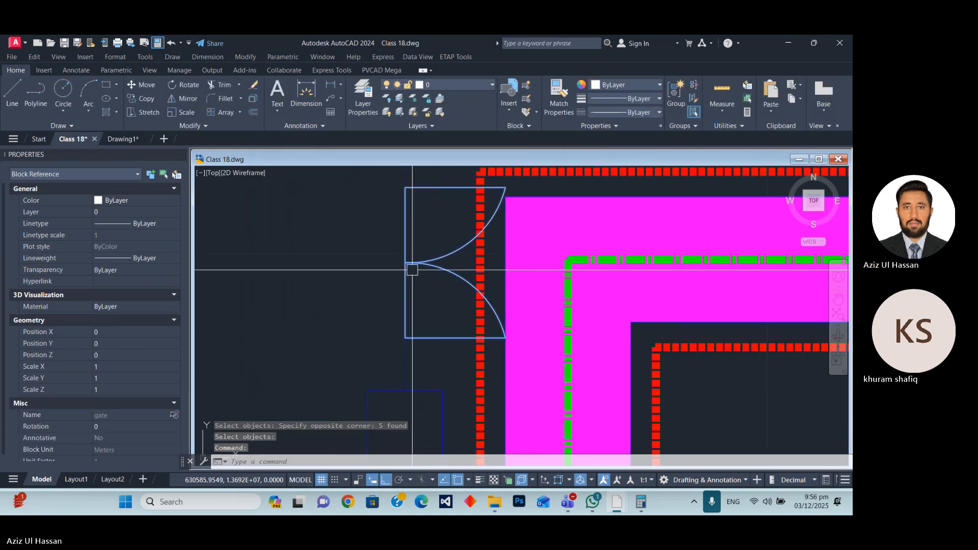
{"action": "scroll", "coordinate": [408, 260], "scroll_direction": "down", "scroll_amount": 2}
{"action": "scroll", "coordinate": [409, 260], "scroll_direction": "up", "scroll_amount": 4}
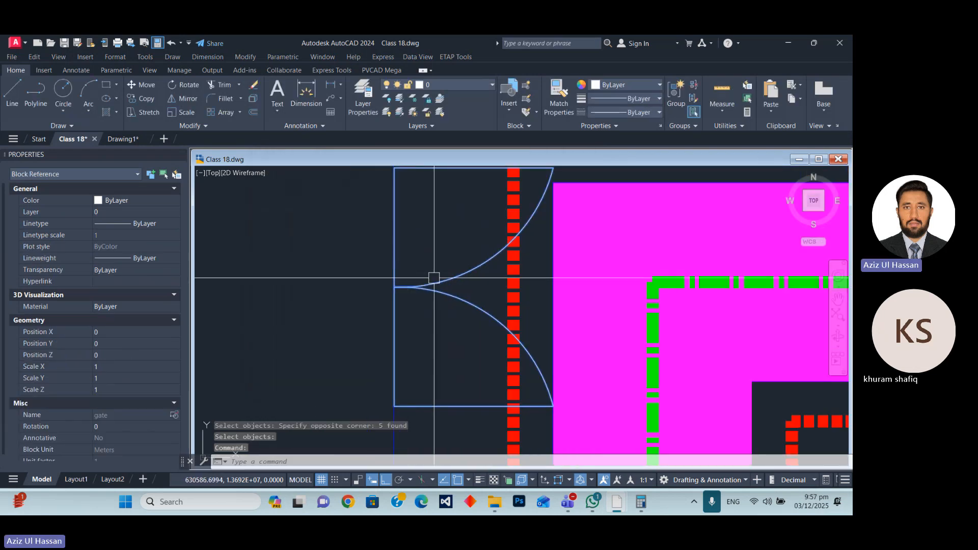
{"action": "double_click", "coordinate": [411, 287]}
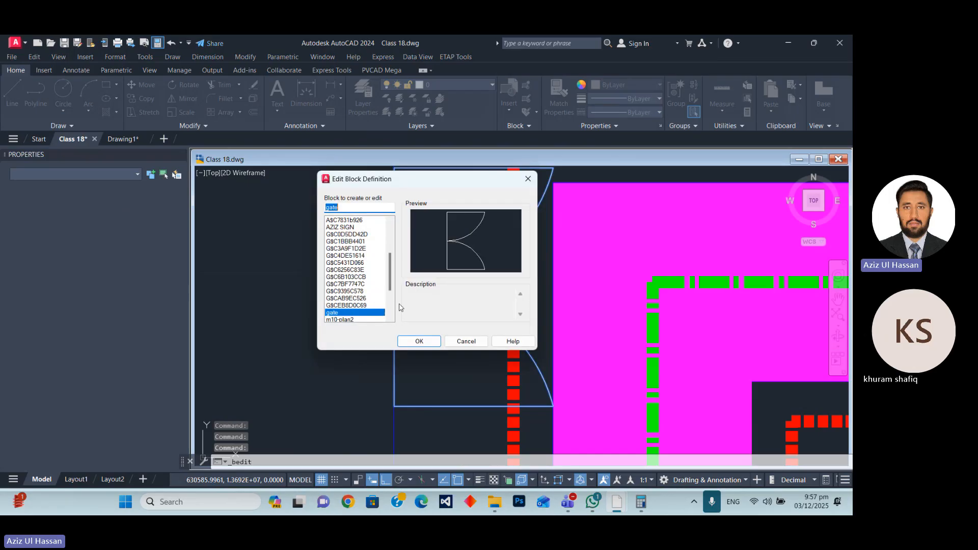
{"action": "left_click", "coordinate": [418, 342]}
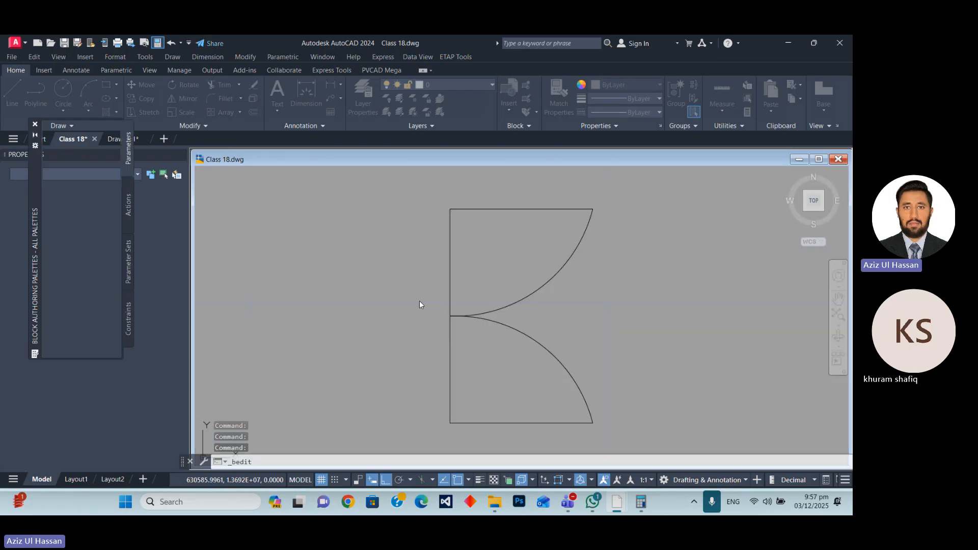
{"action": "left_click", "coordinate": [450, 274]}
{"action": "type", "text": "e"}
{"action": "key", "text": "Return"}
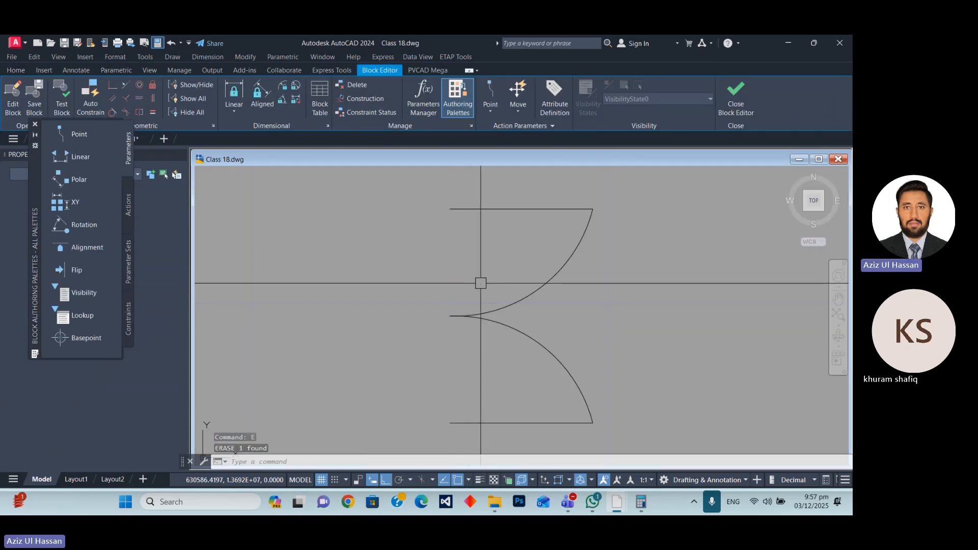
{"action": "left_click", "coordinate": [740, 97]}
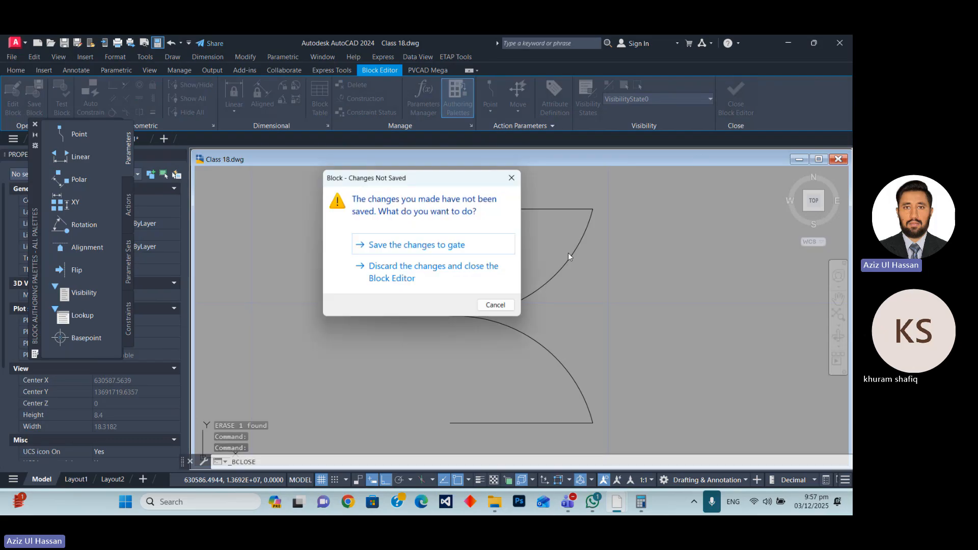
{"action": "left_click", "coordinate": [412, 245]}
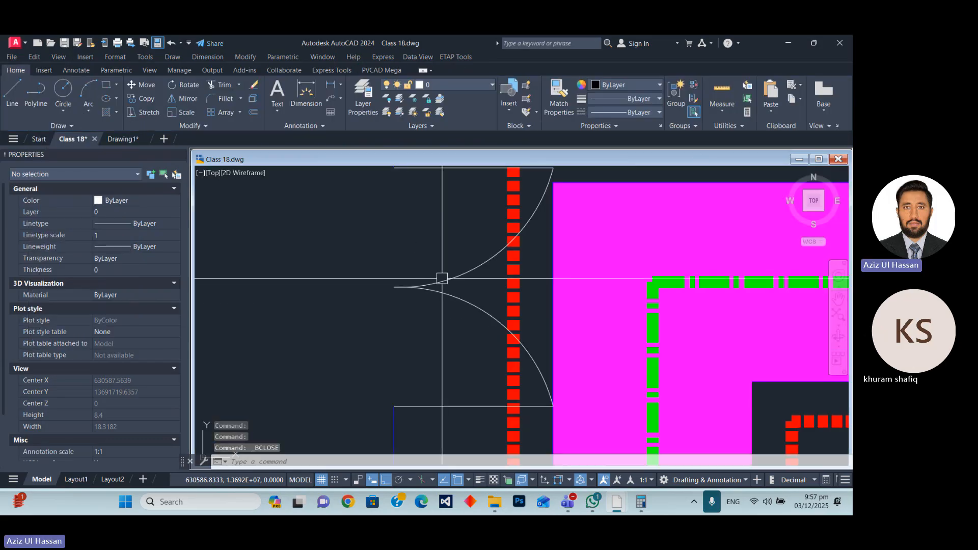
Draw a rectangle 3 wide and 6 high in the gap between the panel rows and the first vertical inner road.
{"action": "scroll", "coordinate": [441, 277], "scroll_direction": "down", "scroll_amount": 6}
{"action": "scroll", "coordinate": [443, 304], "scroll_direction": "up", "scroll_amount": 4}
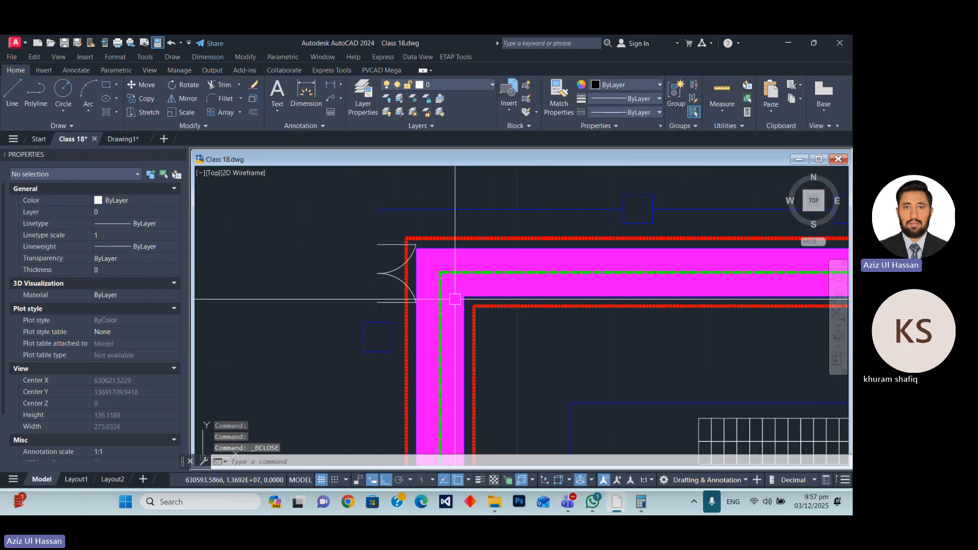
{"action": "scroll", "coordinate": [459, 234], "scroll_direction": "down", "scroll_amount": 3}
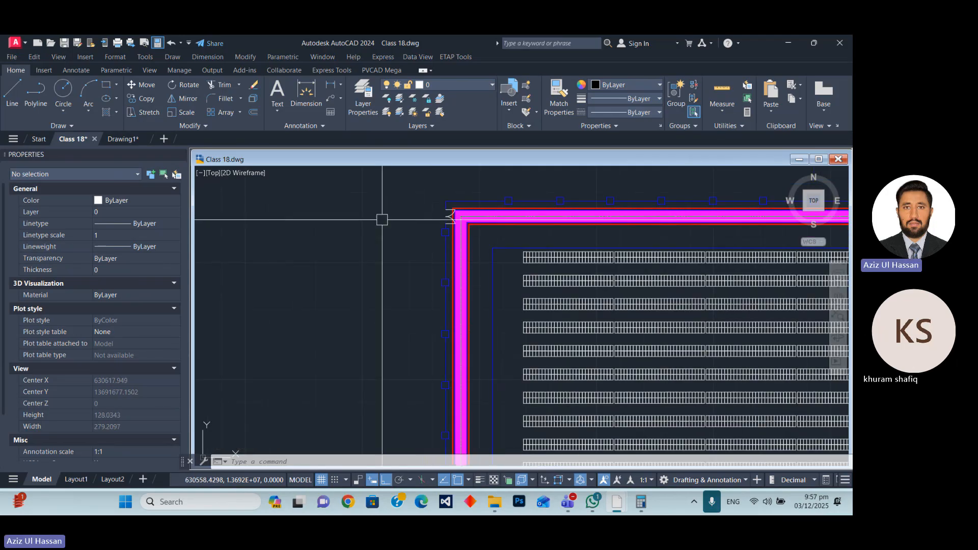
{"action": "scroll", "coordinate": [485, 284], "scroll_direction": "down", "scroll_amount": 6}
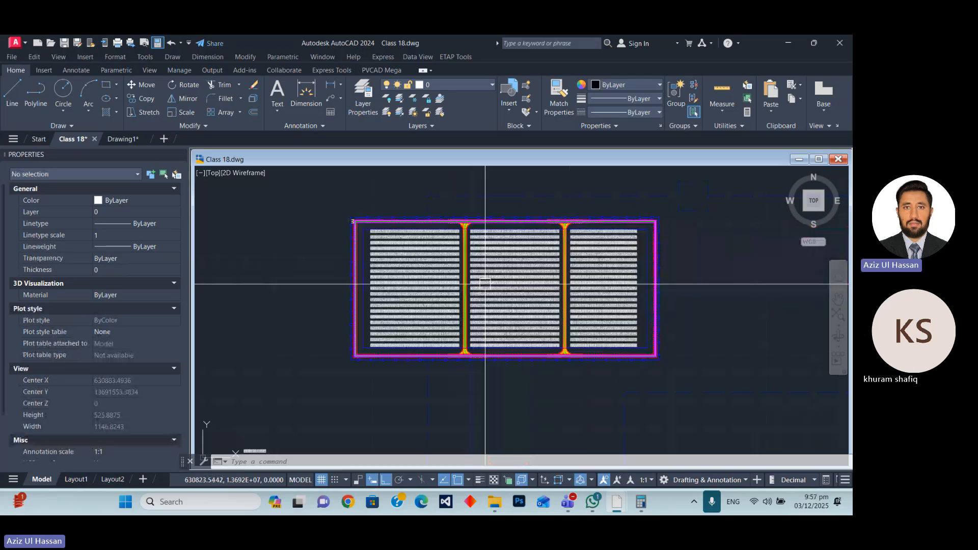
{"action": "scroll", "coordinate": [448, 265], "scroll_direction": "up", "scroll_amount": 10}
{"action": "scroll", "coordinate": [407, 257], "scroll_direction": "down", "scroll_amount": 8}
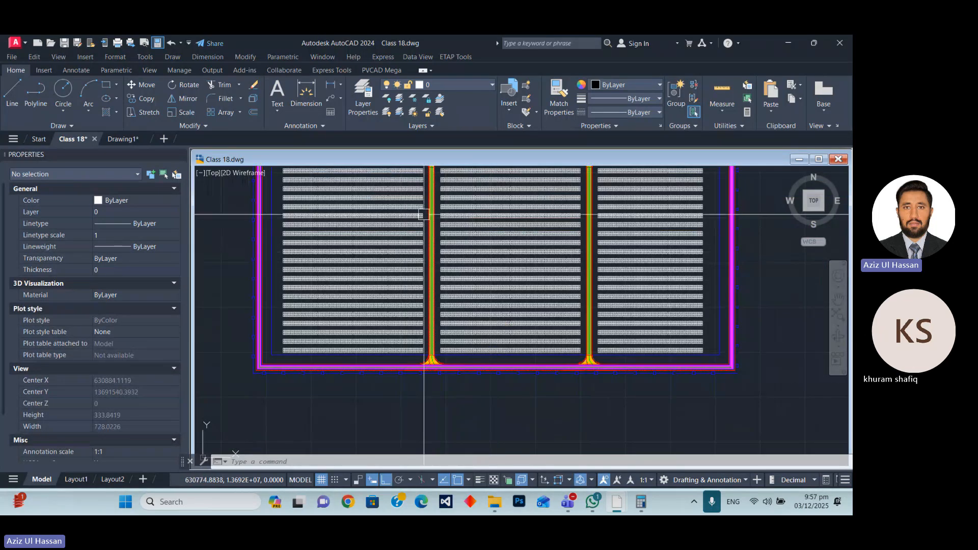
{"action": "scroll", "coordinate": [425, 275], "scroll_direction": "up", "scroll_amount": 4}
{"action": "scroll", "coordinate": [426, 275], "scroll_direction": "up", "scroll_amount": 6}
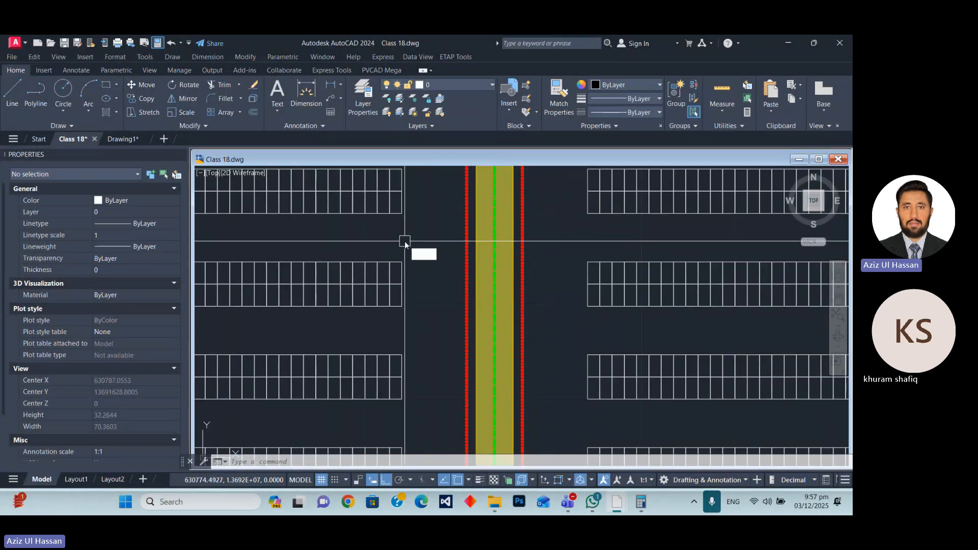
{"action": "key", "text": "Return"}
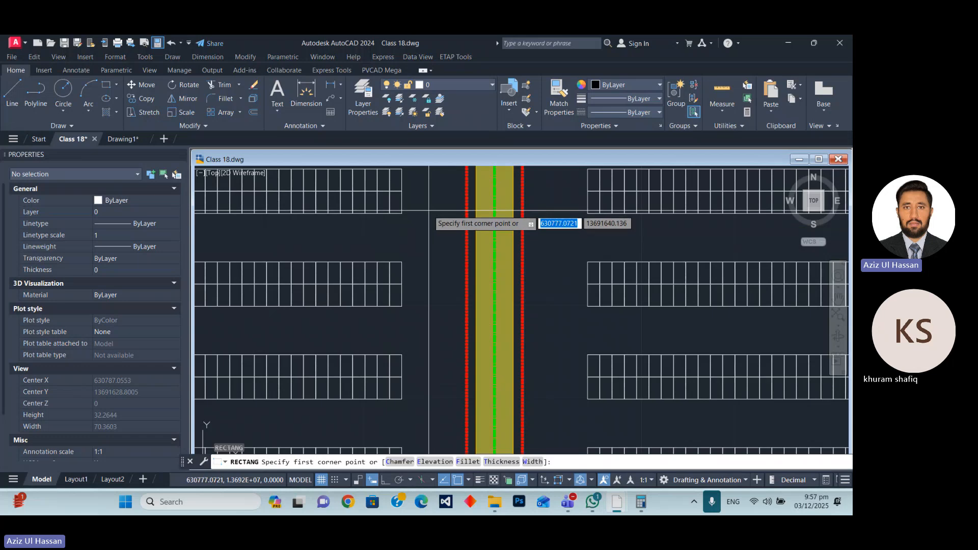
{"action": "left_click", "coordinate": [430, 210]}
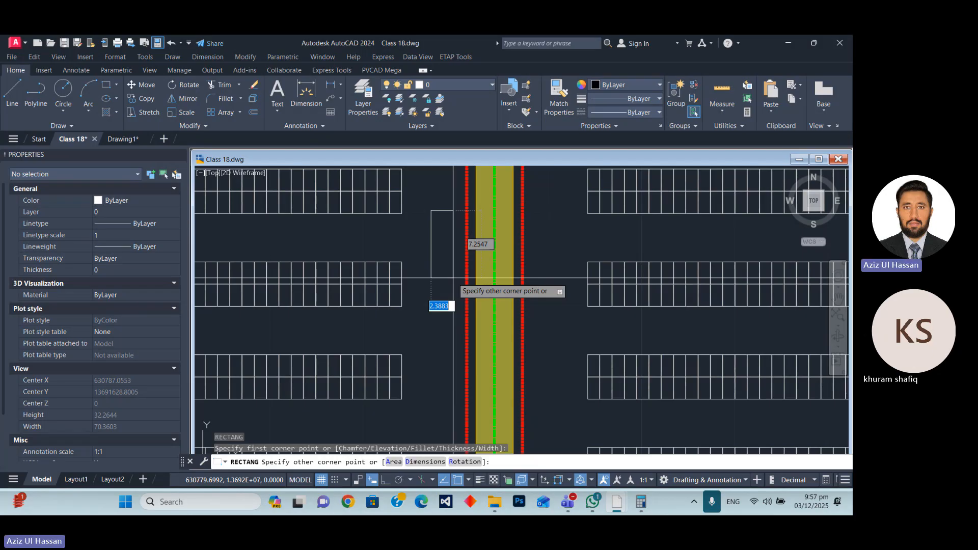
{"action": "type", "text": "3"}
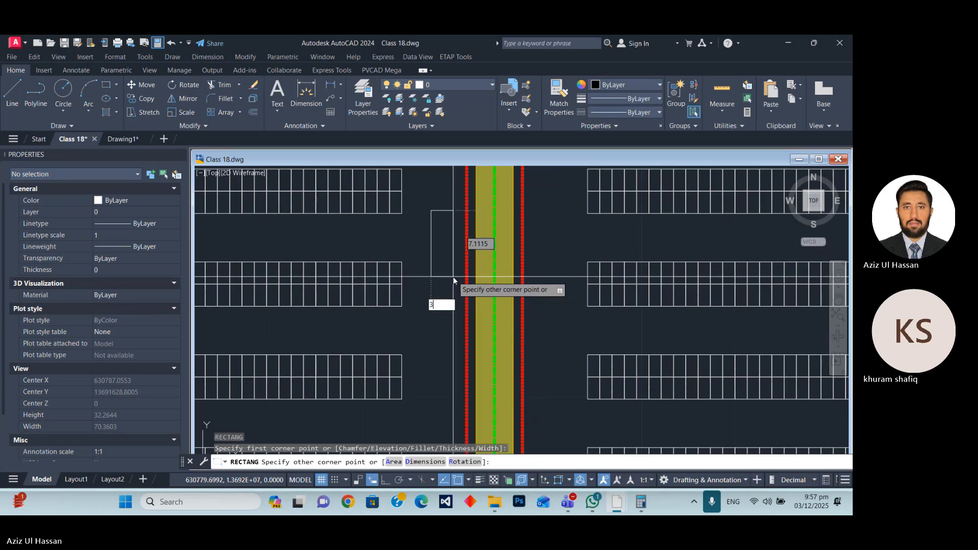
{"action": "key", "text": "Tab"}
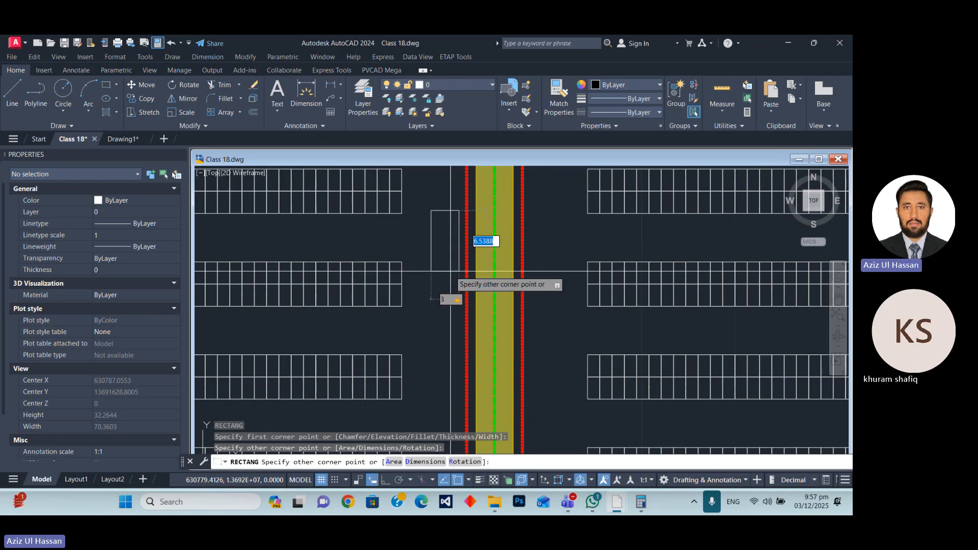
{"action": "type", "text": "6"}
{"action": "key", "text": "Return"}
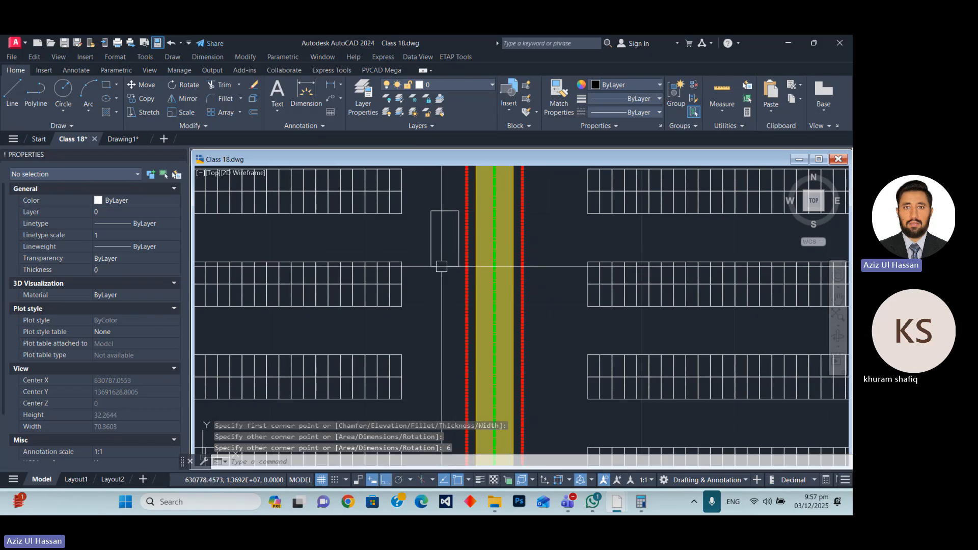
{"action": "left_click", "coordinate": [442, 266]}
{"action": "scroll", "coordinate": [450, 291], "scroll_direction": "down", "scroll_amount": 4}
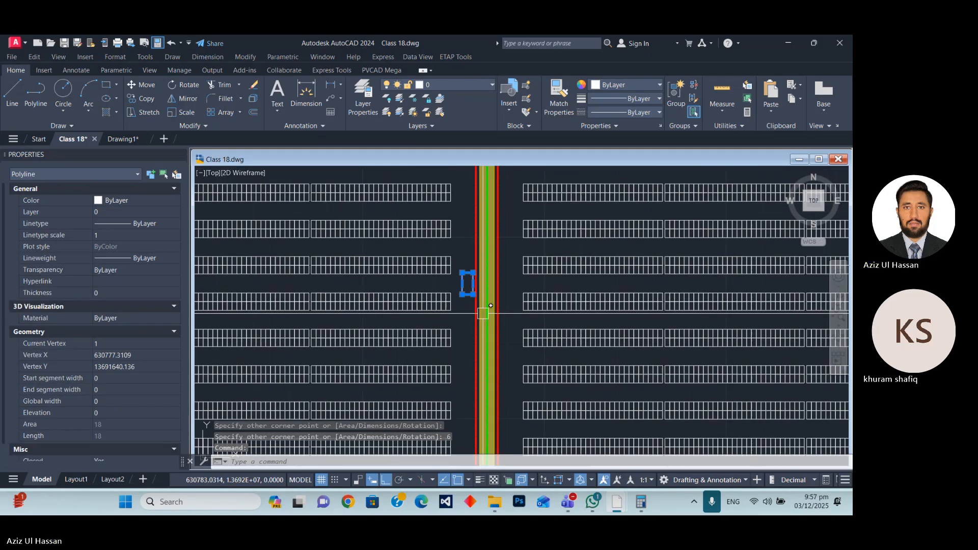
{"action": "key", "text": "Escape"}
Hatch the inside of the 3 by 6 rectangle with the ANSI31 pattern at scale 0.2.
{"action": "scroll", "coordinate": [482, 312], "scroll_direction": "up", "scroll_amount": 6}
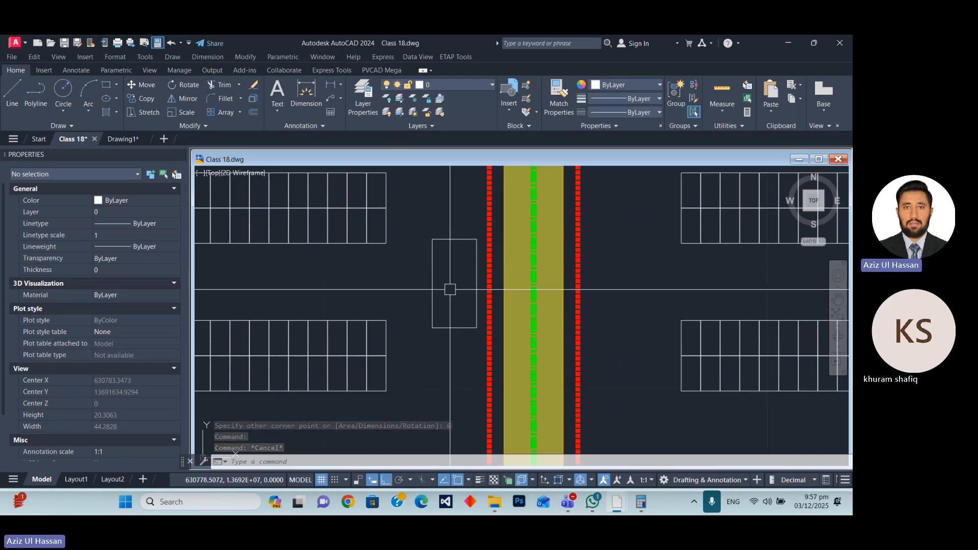
{"action": "right_click", "coordinate": [450, 289]}
{"action": "key", "text": "Escape"}
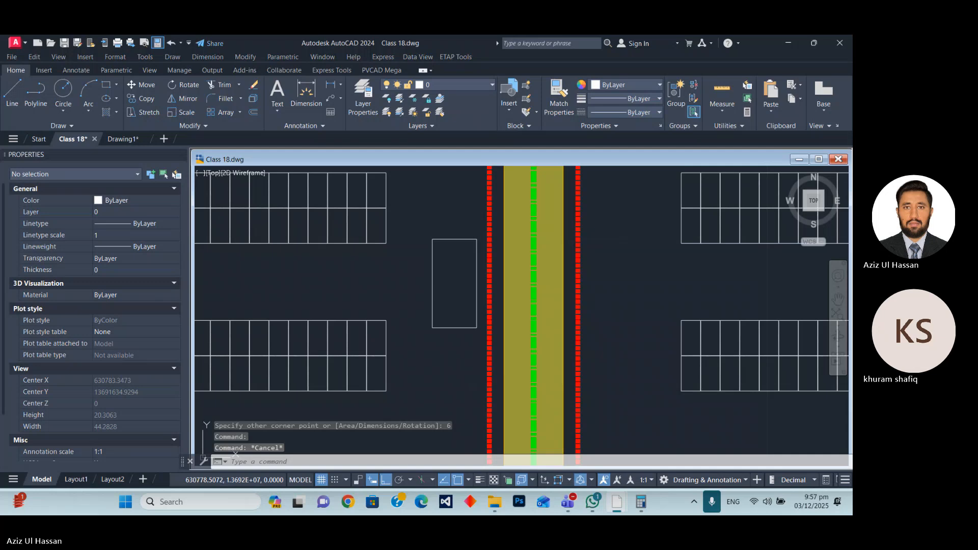
{"action": "left_click", "coordinate": [105, 112]}
{"action": "left_click", "coordinate": [454, 283]}
{"action": "left_click", "coordinate": [188, 98]}
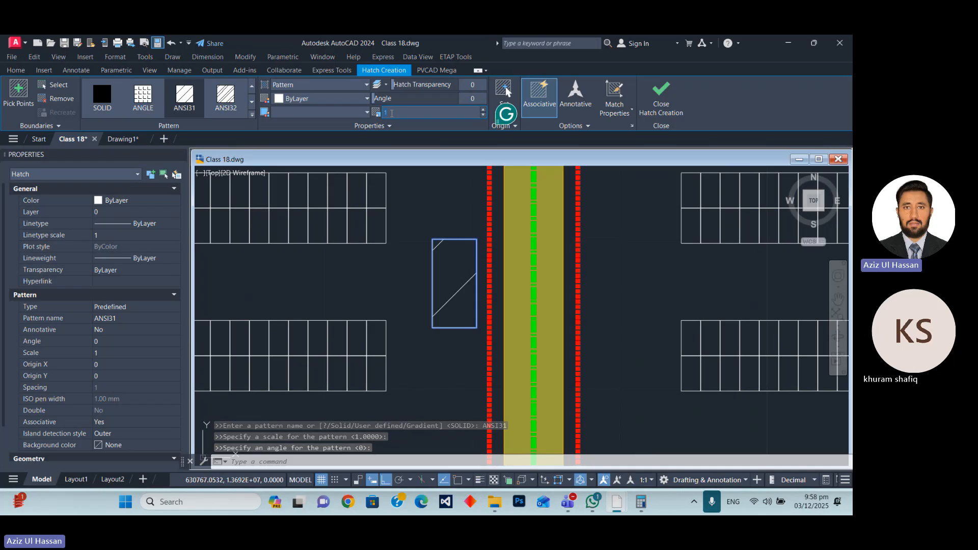
{"action": "type", "text": "0"}
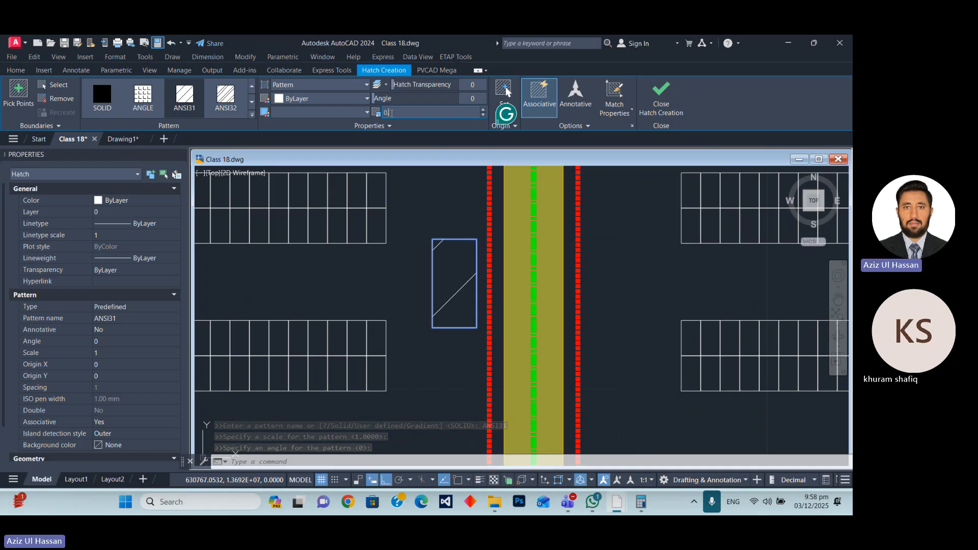
{"action": "key", "text": "Return"}
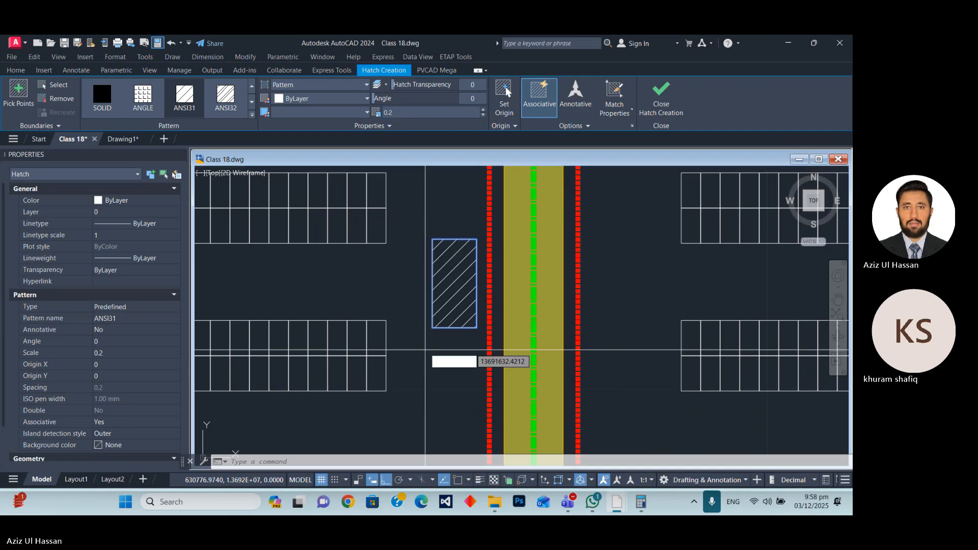
{"action": "key", "text": "Escape"}
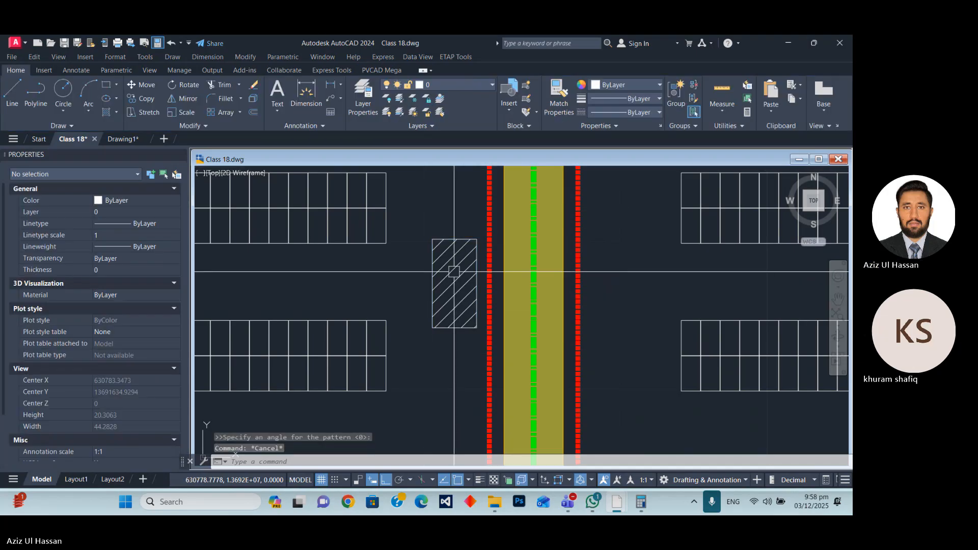
Create a block named "MV Station" from the rectangle and its hatch, using Convert to block.
{"action": "left_click", "coordinate": [423, 226]}
{"action": "left_click", "coordinate": [499, 337]}
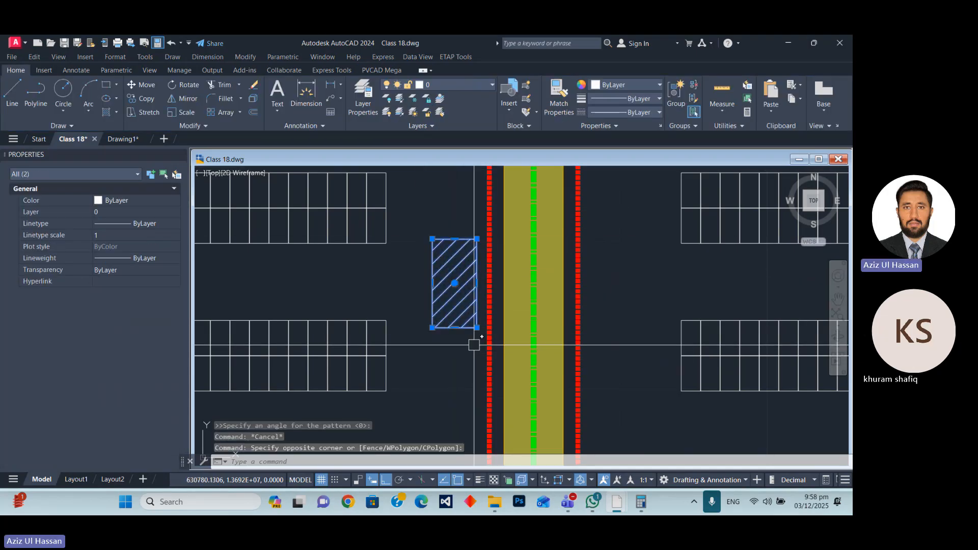
{"action": "type", "text": "b"}
{"action": "key", "text": "Return"}
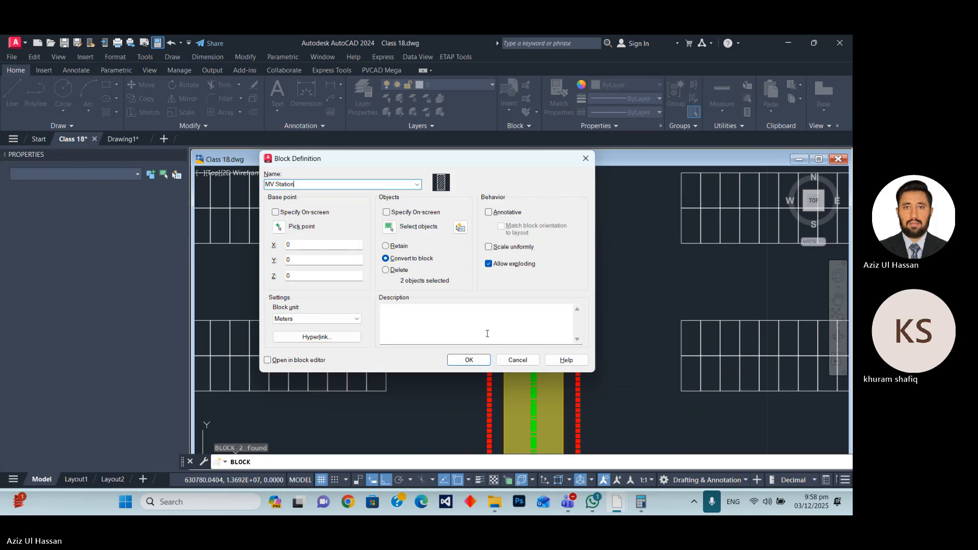
{"action": "left_click", "coordinate": [467, 360]}
{"action": "left_click", "coordinate": [432, 291]}
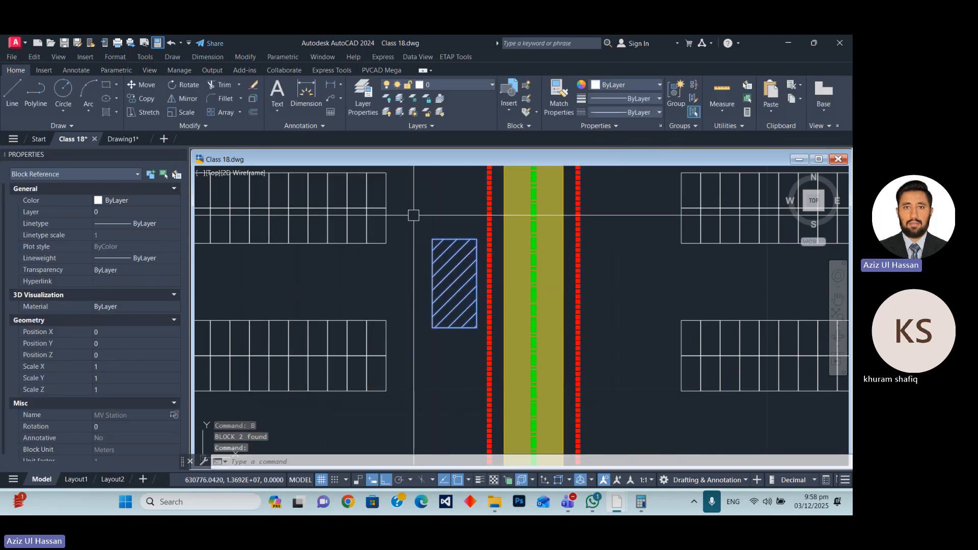
Move the MV Station block about 31 m straight down alongside the first inner road.
{"action": "scroll", "coordinate": [414, 215], "scroll_direction": "down", "scroll_amount": 5}
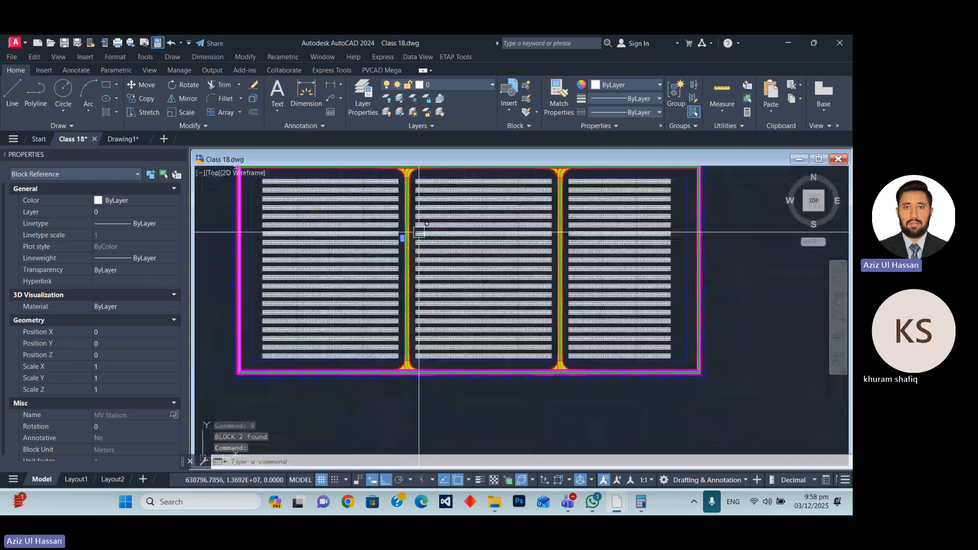
{"action": "type", "text": "M"}
{"action": "key", "text": "Return"}
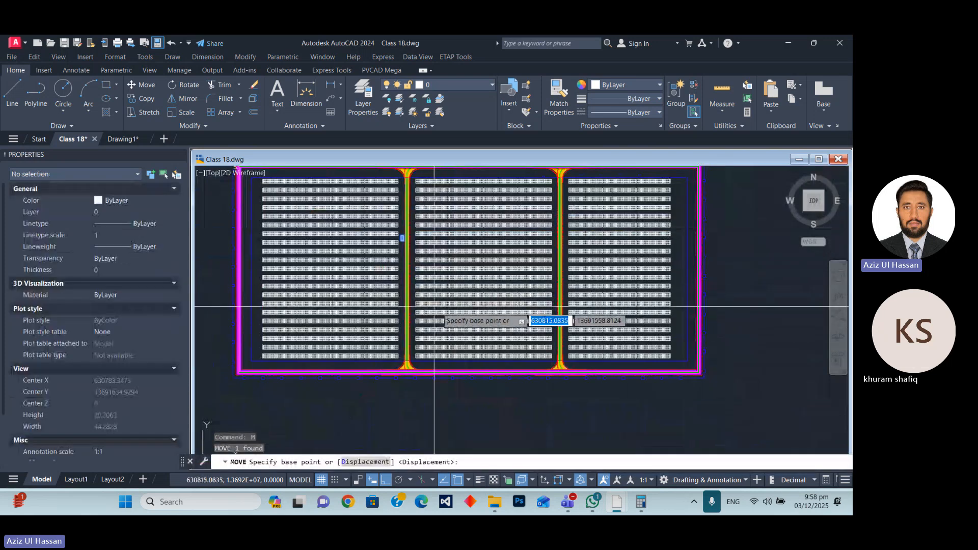
{"action": "left_click", "coordinate": [741, 227]}
{"action": "left_click", "coordinate": [430, 264]}
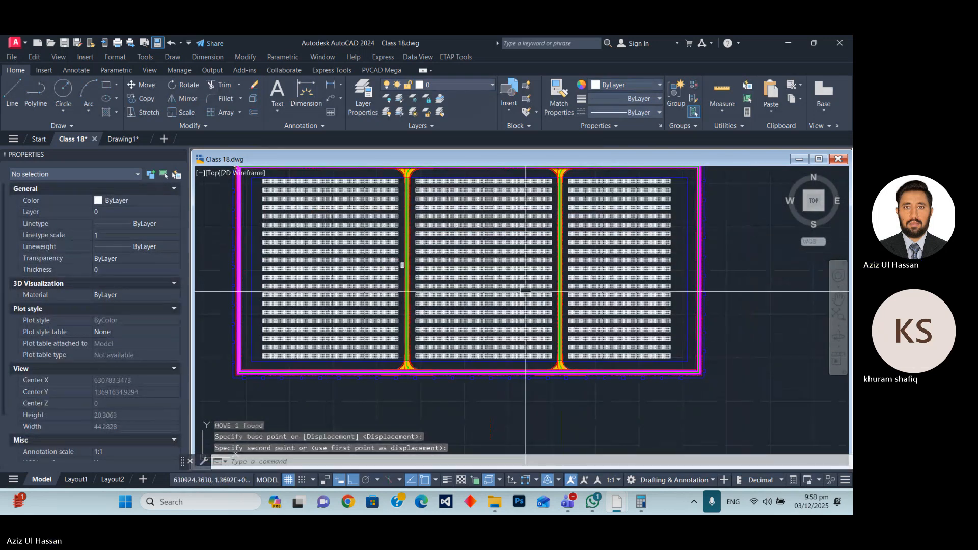
Copy the MV Station block horizontally to the matching gap just left of the second vertical inner road.
{"action": "scroll", "coordinate": [306, 246], "scroll_direction": "up", "scroll_amount": 5}
{"action": "scroll", "coordinate": [302, 243], "scroll_direction": "up", "scroll_amount": 3}
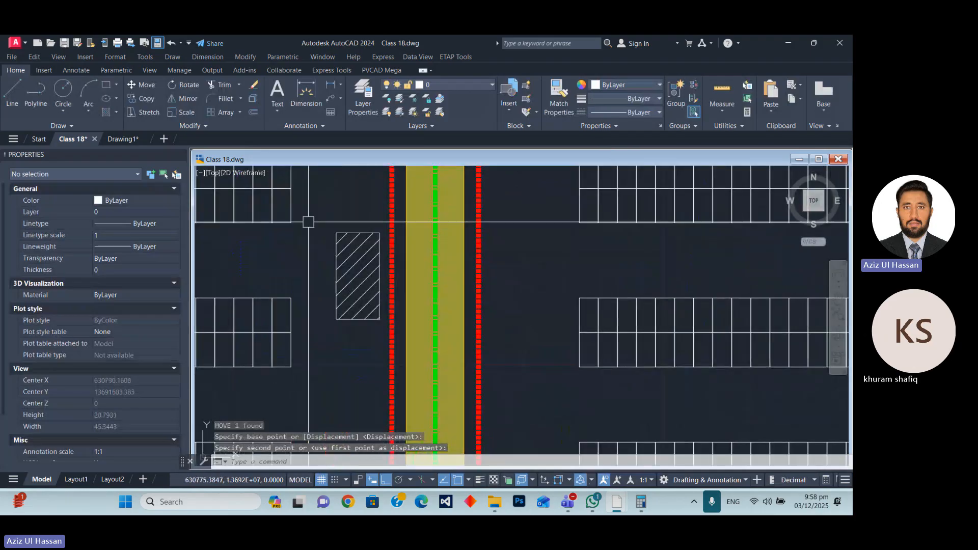
{"action": "left_click", "coordinate": [312, 208]}
{"action": "left_click", "coordinate": [398, 338]}
{"action": "type", "text": "cp"}
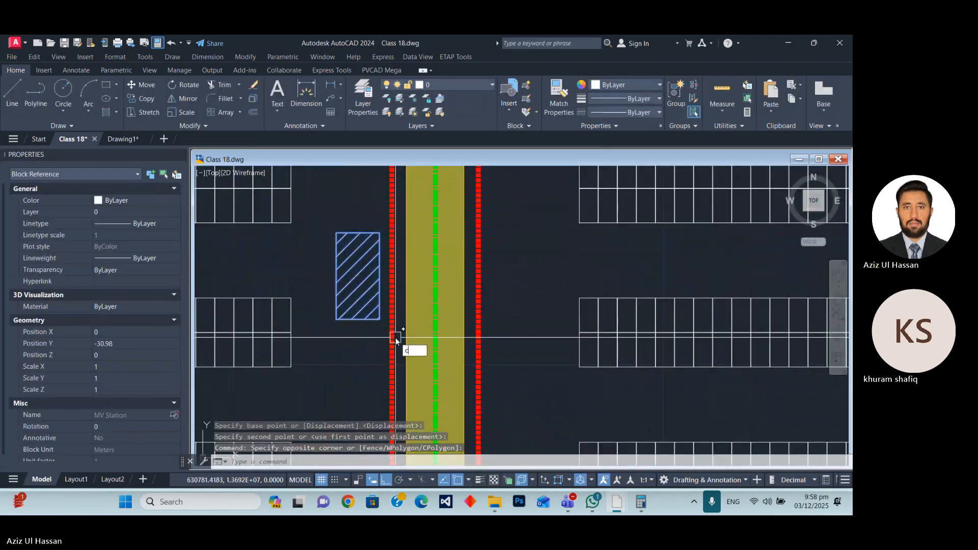
{"action": "key", "text": "Return"}
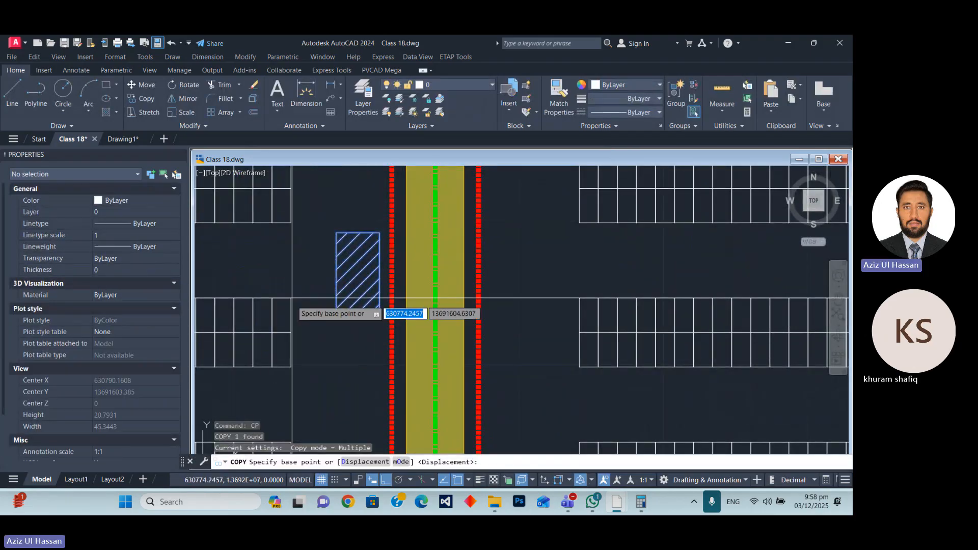
{"action": "left_click", "coordinate": [300, 291]}
{"action": "scroll", "coordinate": [301, 292], "scroll_direction": "down", "scroll_amount": 6}
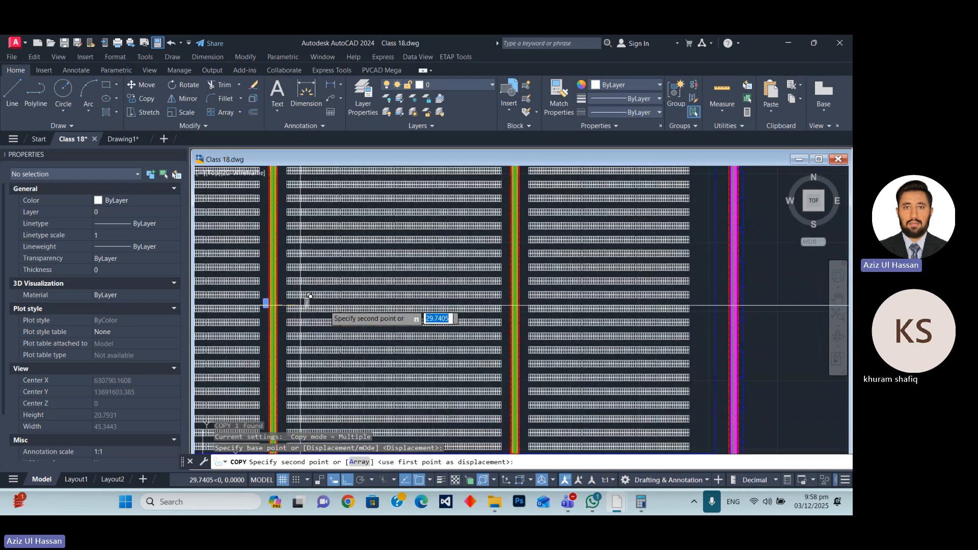
{"action": "scroll", "coordinate": [507, 302], "scroll_direction": "up", "scroll_amount": 6}
{"action": "left_click", "coordinate": [442, 341]}
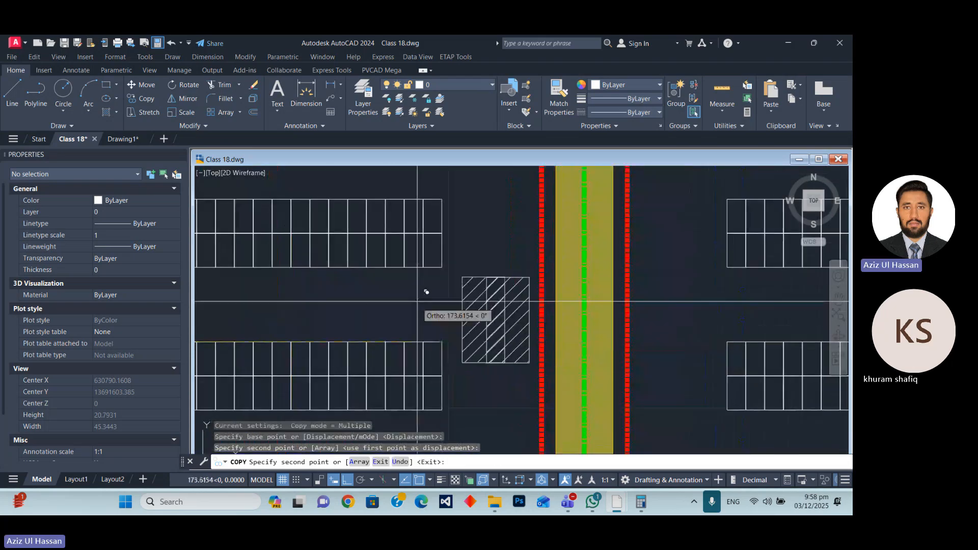
End the copying and erase the stray panel strip lying outside the plant boundary, below the site plan.
{"action": "scroll", "coordinate": [426, 292], "scroll_direction": "down", "scroll_amount": 10}
{"action": "key", "text": "Escape"}
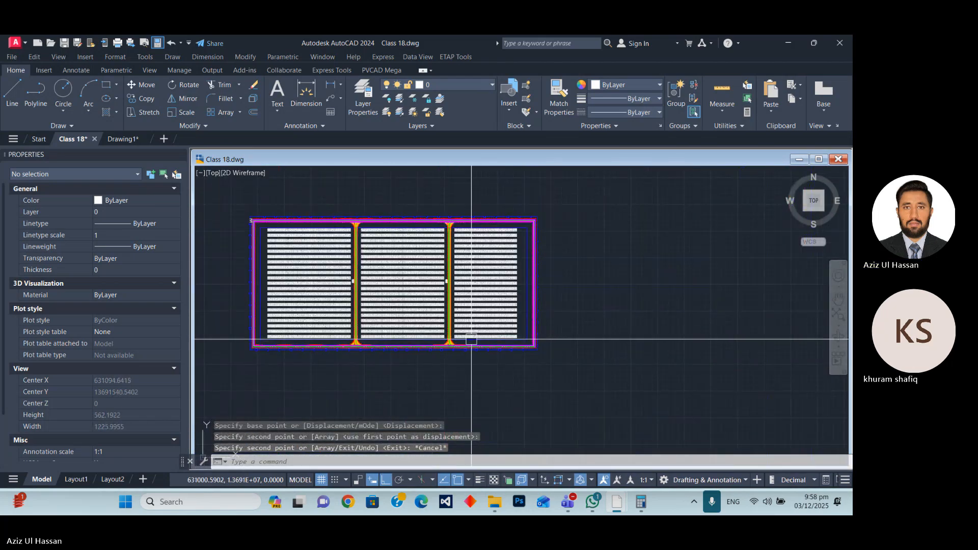
{"action": "scroll", "coordinate": [377, 360], "scroll_direction": "up", "scroll_amount": 5}
{"action": "scroll", "coordinate": [524, 395], "scroll_direction": "down", "scroll_amount": 8}
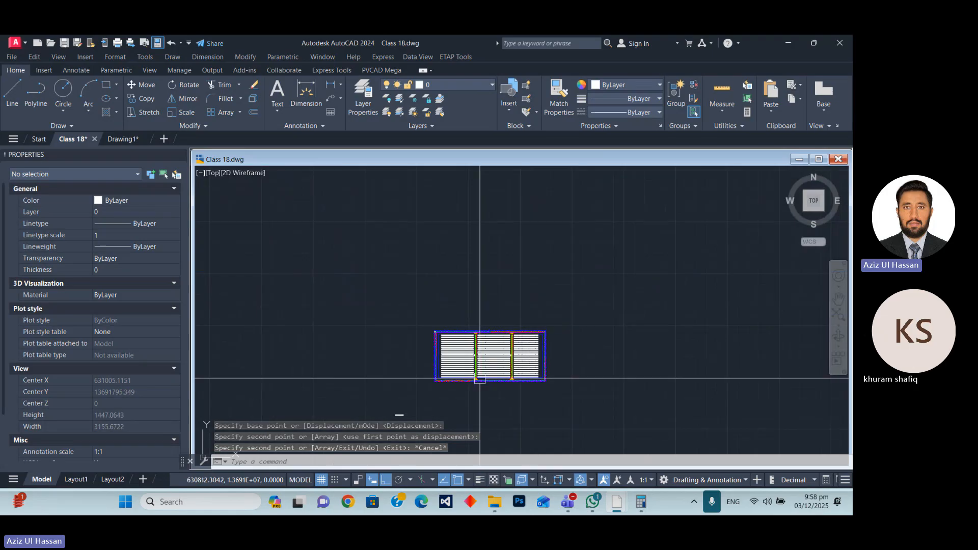
{"action": "middle_click_drag", "start_coordinate": [402, 413], "coordinate": [343, 264]}
{"action": "scroll", "coordinate": [344, 264], "scroll_direction": "up", "scroll_amount": 5}
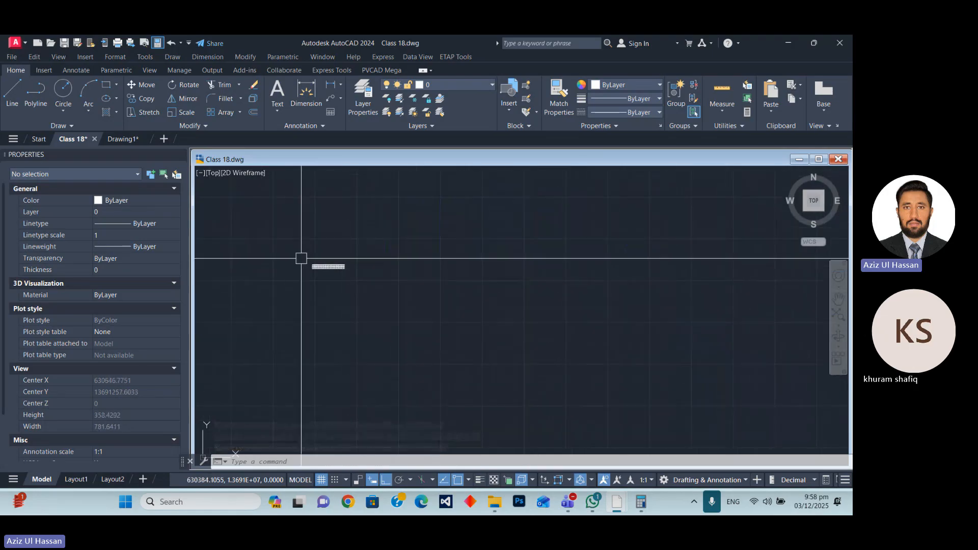
{"action": "left_click", "coordinate": [291, 245]}
{"action": "left_click", "coordinate": [391, 304]}
{"action": "type", "text": "e"}
{"action": "key", "text": "Return"}
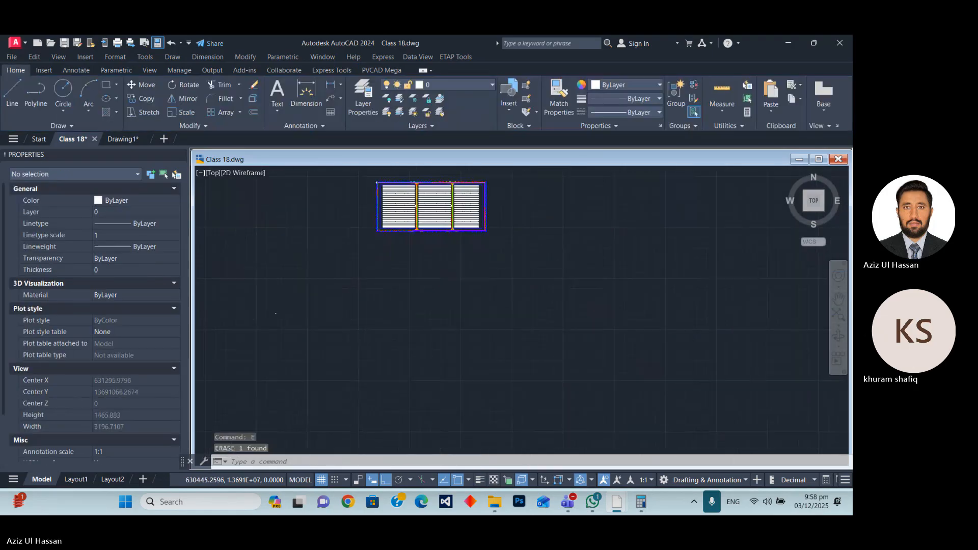
Edit the drawing scale text in the sheet's title block to read 1:1 and finish text editing.
{"action": "scroll", "coordinate": [304, 306], "scroll_direction": "down", "scroll_amount": 2}
{"action": "scroll", "coordinate": [304, 294], "scroll_direction": "up", "scroll_amount": 6}
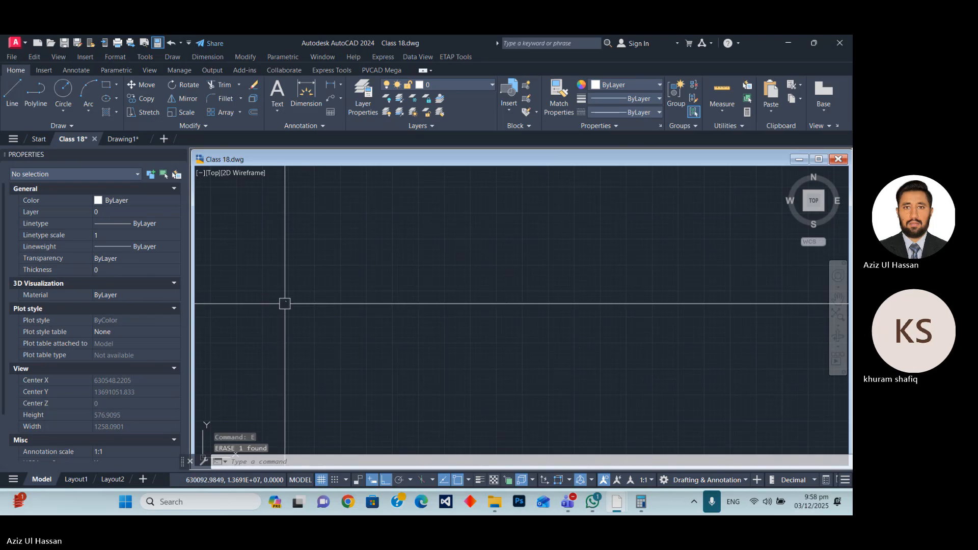
{"action": "scroll", "coordinate": [297, 286], "scroll_direction": "up", "scroll_amount": 15}
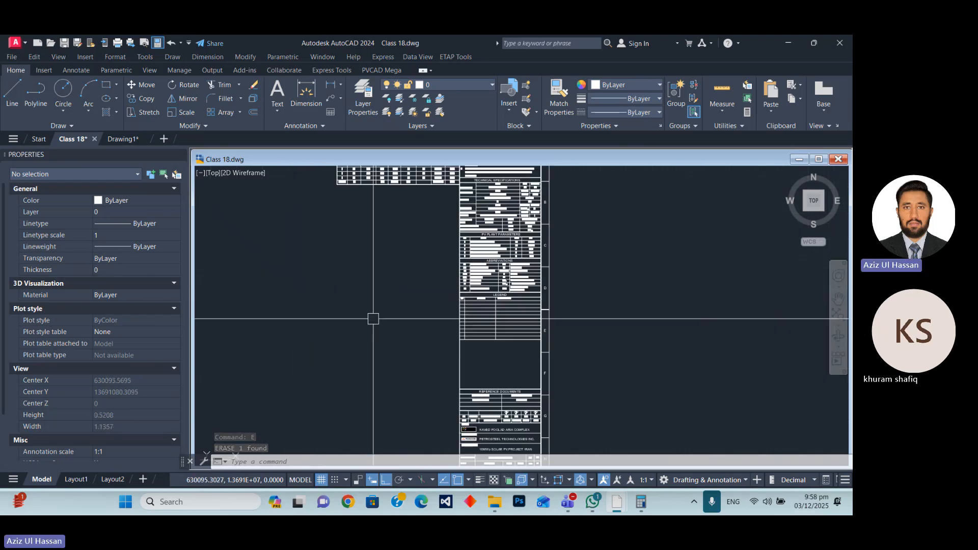
{"action": "scroll", "coordinate": [542, 280], "scroll_direction": "down", "scroll_amount": 10}
{"action": "scroll", "coordinate": [543, 312], "scroll_direction": "up", "scroll_amount": 14}
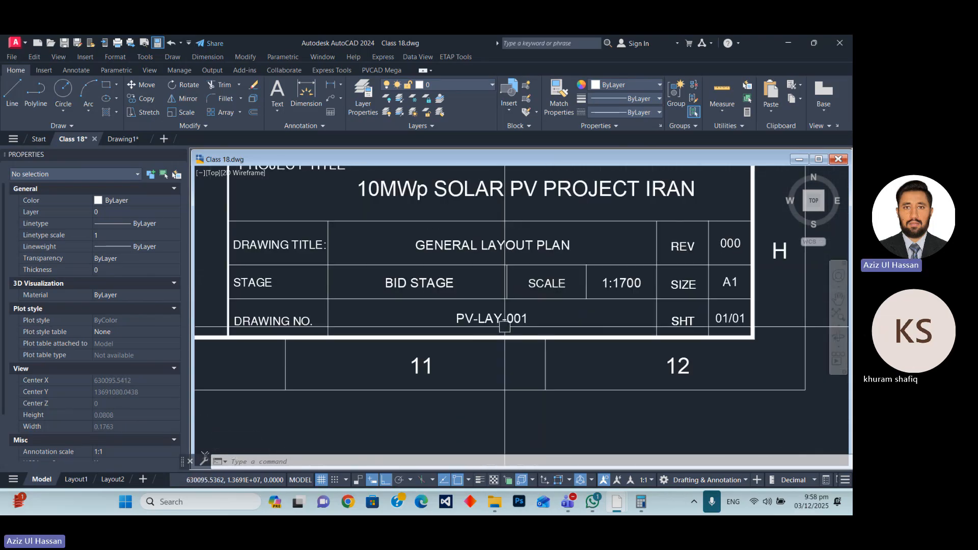
{"action": "scroll", "coordinate": [568, 346], "scroll_direction": "down", "scroll_amount": 2}
{"action": "scroll", "coordinate": [555, 326], "scroll_direction": "up", "scroll_amount": 8}
{"action": "scroll", "coordinate": [560, 321], "scroll_direction": "up", "scroll_amount": 4}
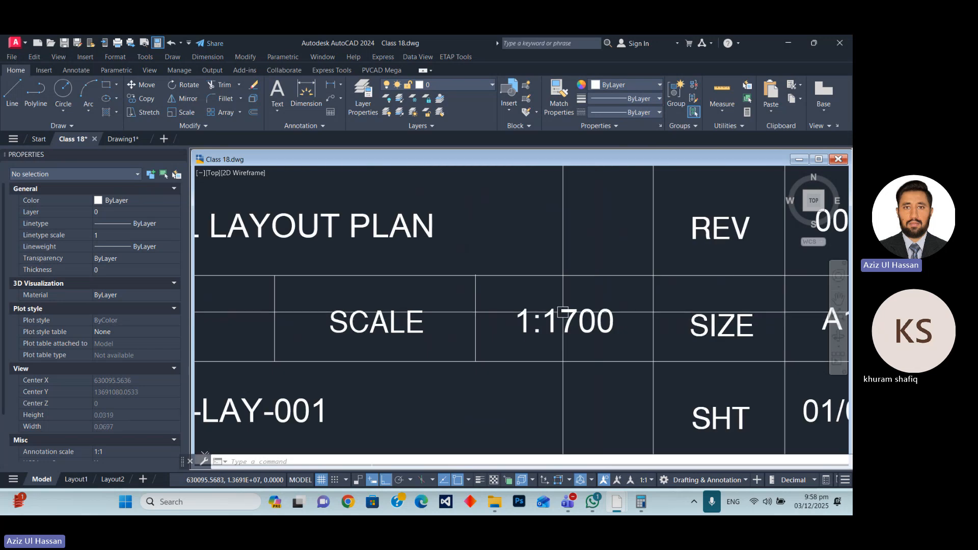
{"action": "left_click", "coordinate": [564, 320]}
{"action": "double_click", "coordinate": [574, 319]}
{"action": "left_click_drag", "start_coordinate": [567, 322], "coordinate": [618, 332]}
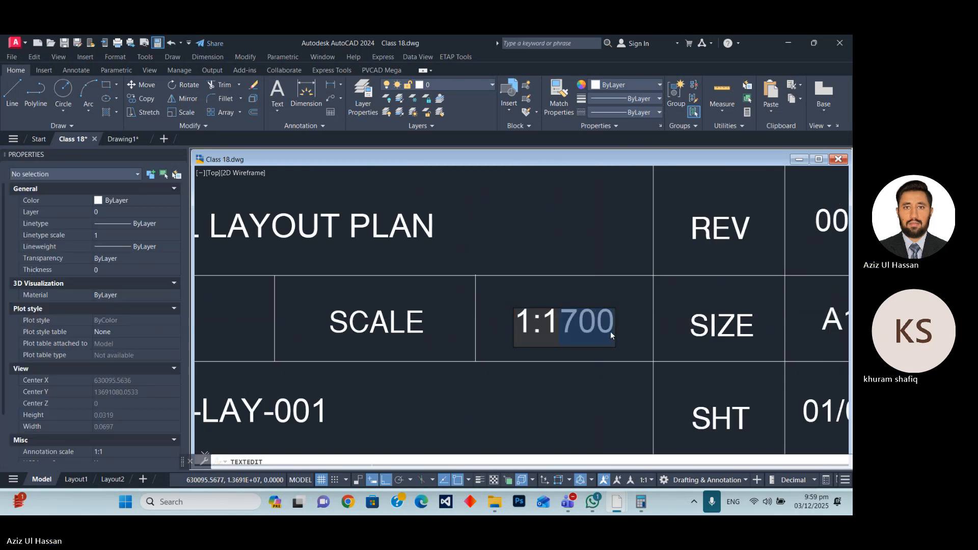
{"action": "key", "text": "BackSpace"}
{"action": "key", "text": "Return"}
{"action": "scroll", "coordinate": [565, 326], "scroll_direction": "down", "scroll_amount": 5}
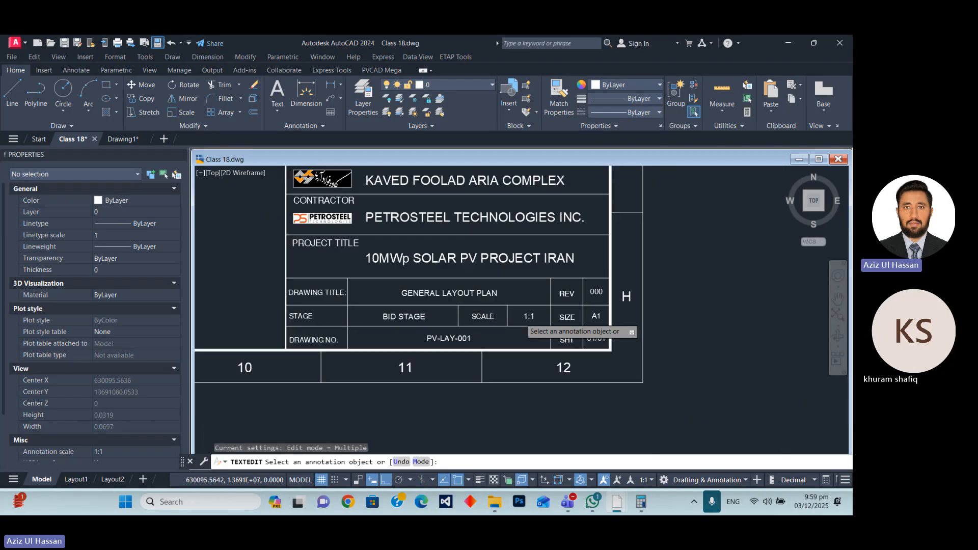
{"action": "scroll", "coordinate": [555, 323], "scroll_direction": "up", "scroll_amount": 2}
{"action": "scroll", "coordinate": [649, 347], "scroll_direction": "down", "scroll_amount": 4}
{"action": "scroll", "coordinate": [549, 350], "scroll_direction": "down", "scroll_amount": 4}
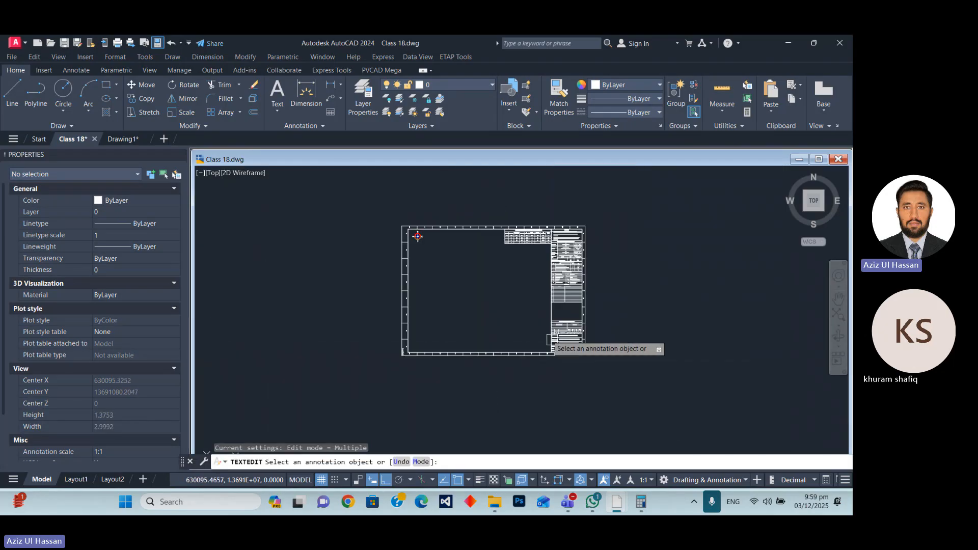
{"action": "scroll", "coordinate": [477, 309], "scroll_direction": "down", "scroll_amount": 12}
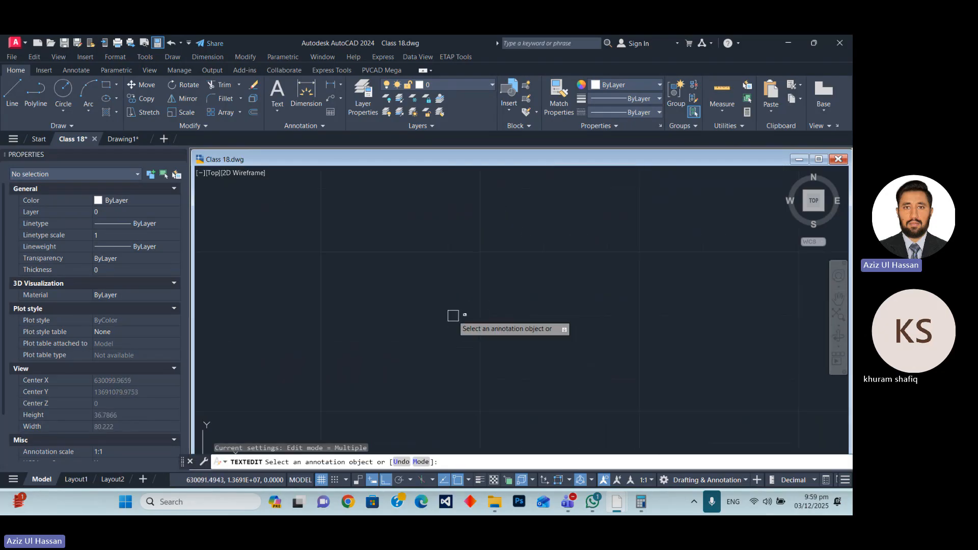
{"action": "scroll", "coordinate": [488, 317], "scroll_direction": "up", "scroll_amount": 8}
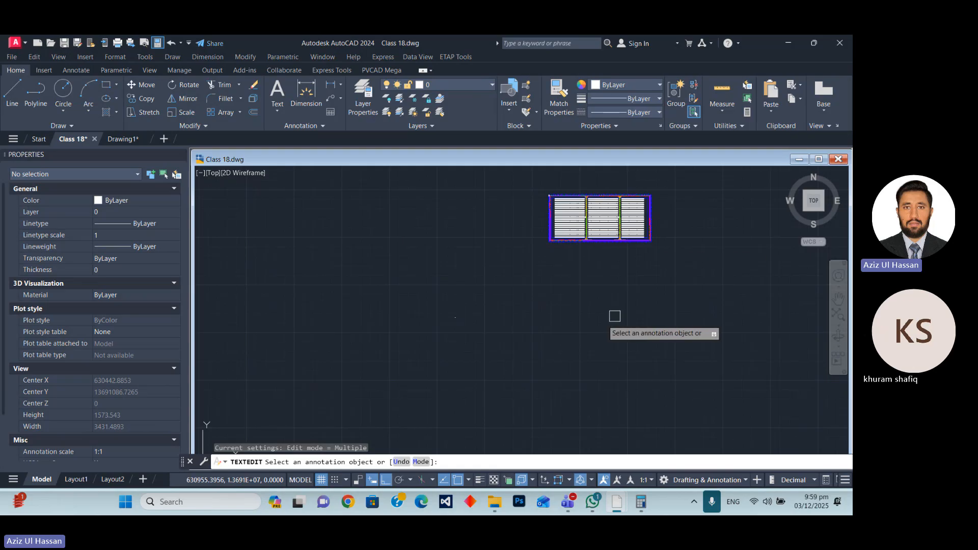
{"action": "scroll", "coordinate": [458, 326], "scroll_direction": "up", "scroll_amount": 20}
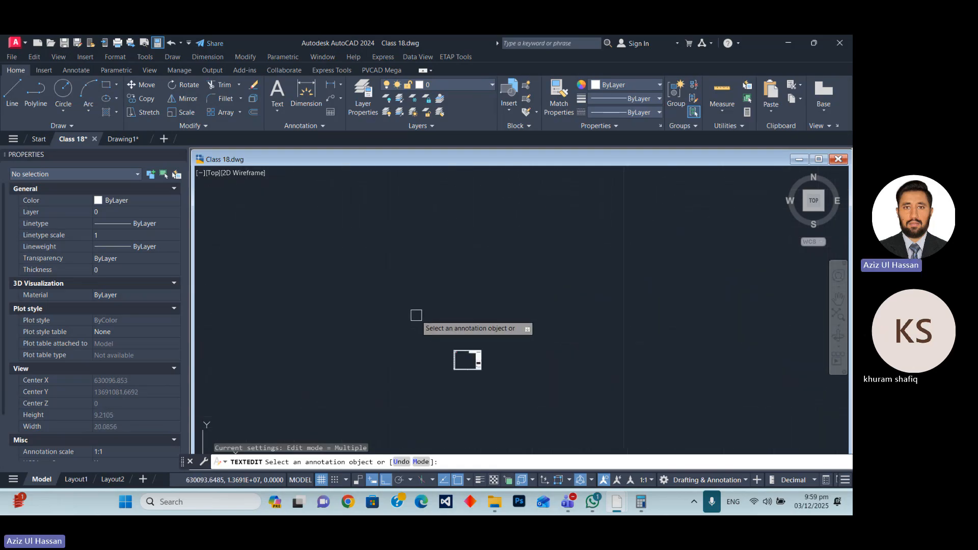
{"action": "scroll", "coordinate": [461, 359], "scroll_direction": "up", "scroll_amount": 8}
{"action": "key", "text": "Escape"}
{"action": "left_click", "coordinate": [352, 246]}
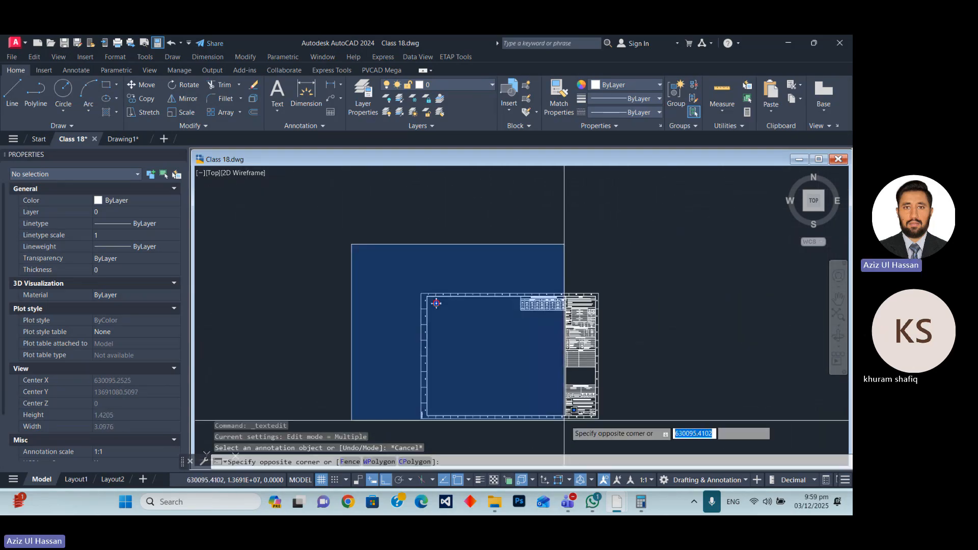
{"action": "left_click", "coordinate": [613, 428]}
{"action": "scroll", "coordinate": [480, 365], "scroll_direction": "down", "scroll_amount": 6}
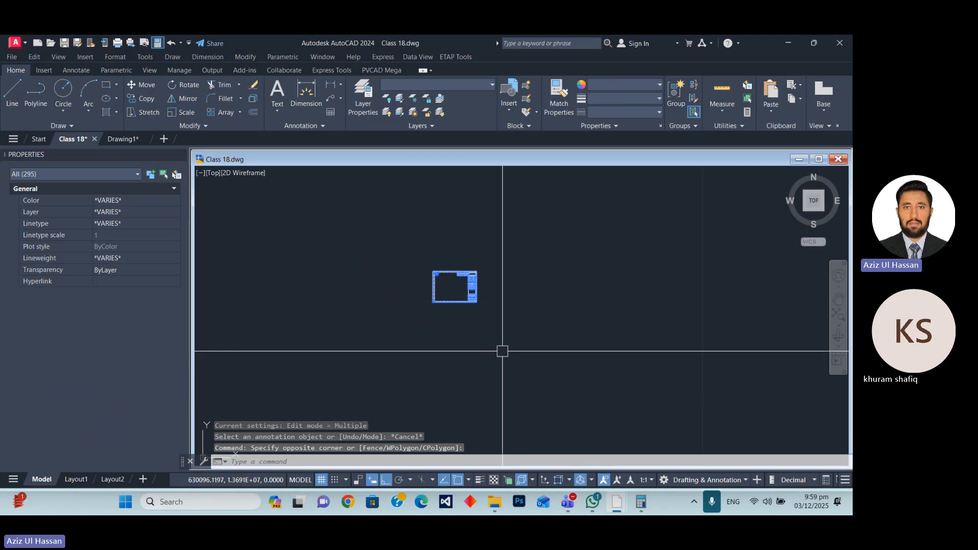
{"action": "type", "text": "m"}
{"action": "key", "text": "Return"}
{"action": "scroll", "coordinate": [430, 316], "scroll_direction": "up", "scroll_amount": 10}
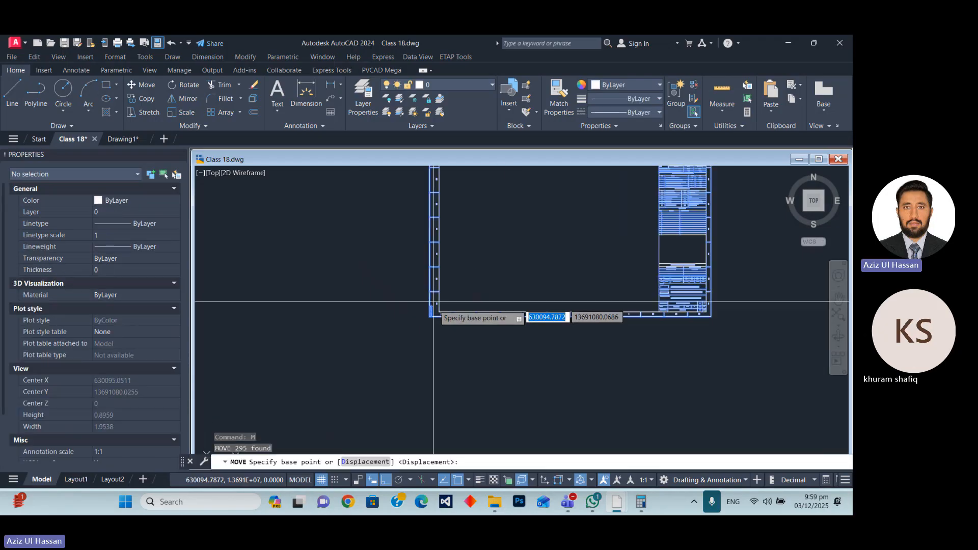
{"action": "left_click", "coordinate": [400, 305]}
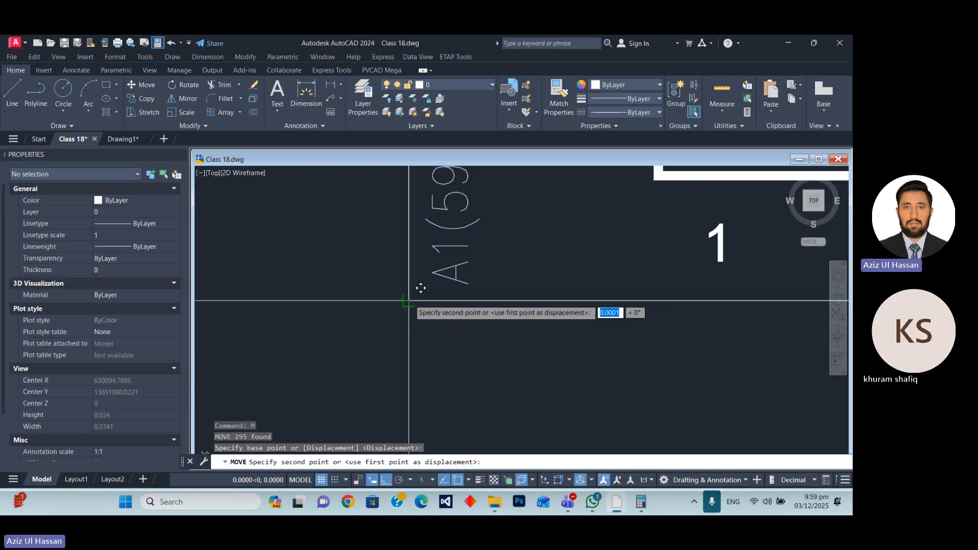
{"action": "scroll", "coordinate": [300, 323], "scroll_direction": "down", "scroll_amount": 5}
{"action": "scroll", "coordinate": [308, 314], "scroll_direction": "up", "scroll_amount": 10}
{"action": "scroll", "coordinate": [404, 307], "scroll_direction": "down", "scroll_amount": 8}
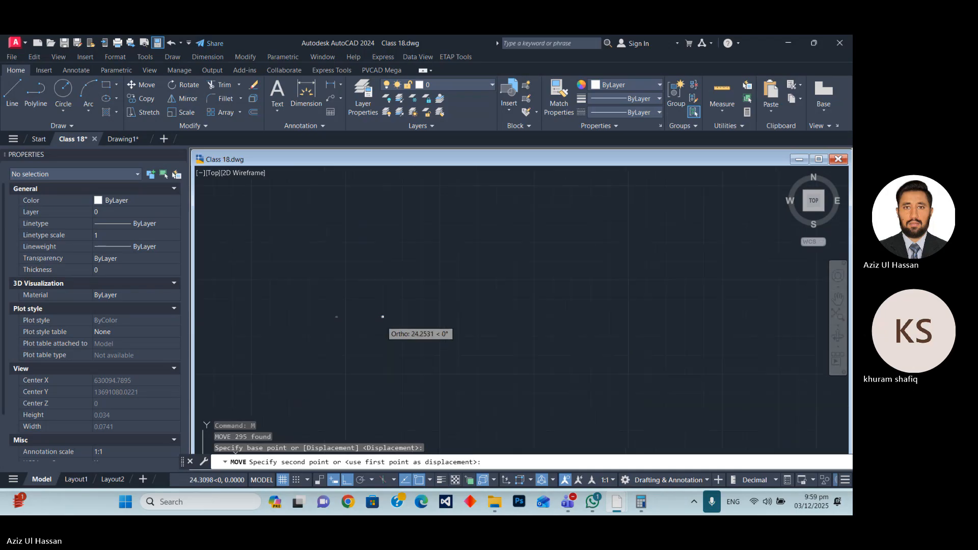
{"action": "scroll", "coordinate": [433, 306], "scroll_direction": "up", "scroll_amount": 4}
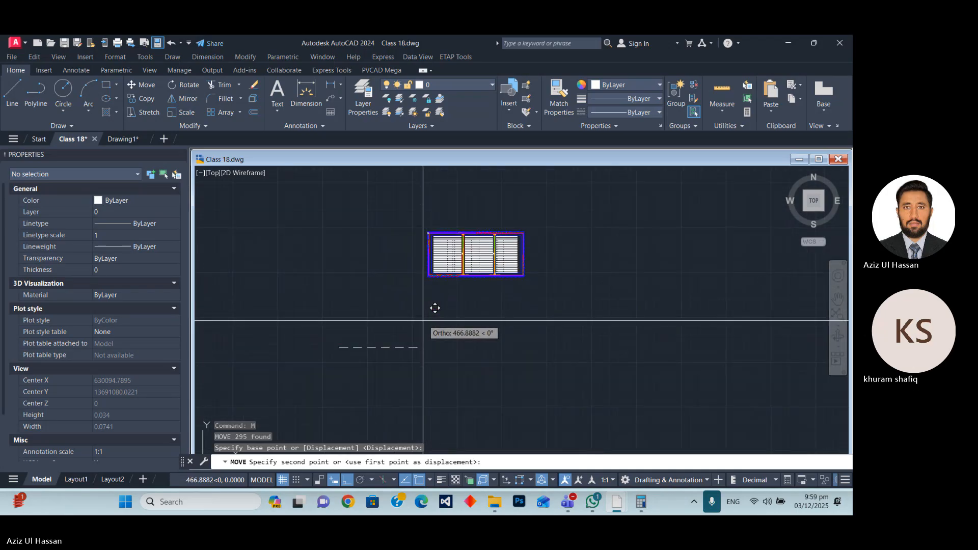
{"action": "key", "text": "Escape"}
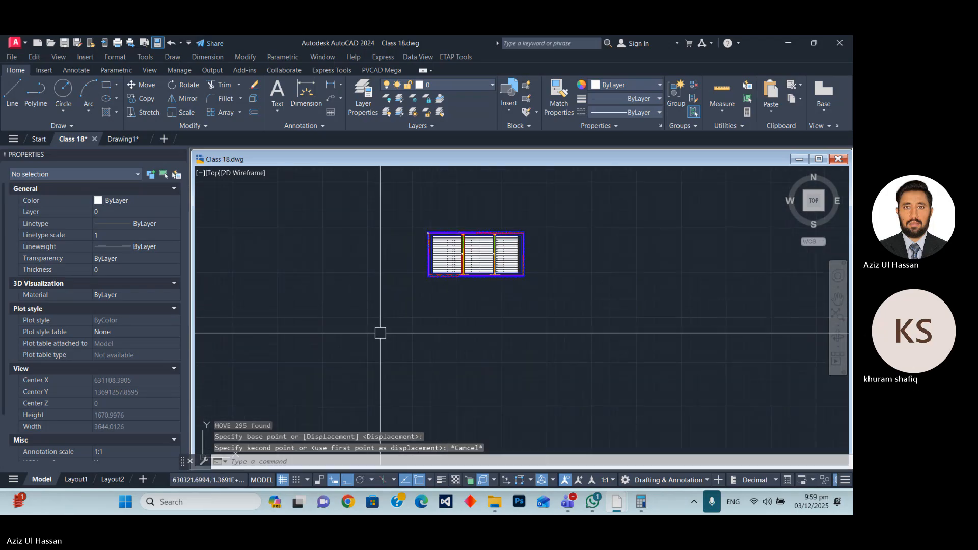
With Ortho turned off, move the whole A1 sheet frame and title block to just below the site plan's lower-left corner.
{"action": "scroll", "coordinate": [320, 336], "scroll_direction": "up", "scroll_amount": 3}
{"action": "left_click", "coordinate": [304, 321]}
{"action": "left_click", "coordinate": [421, 388]}
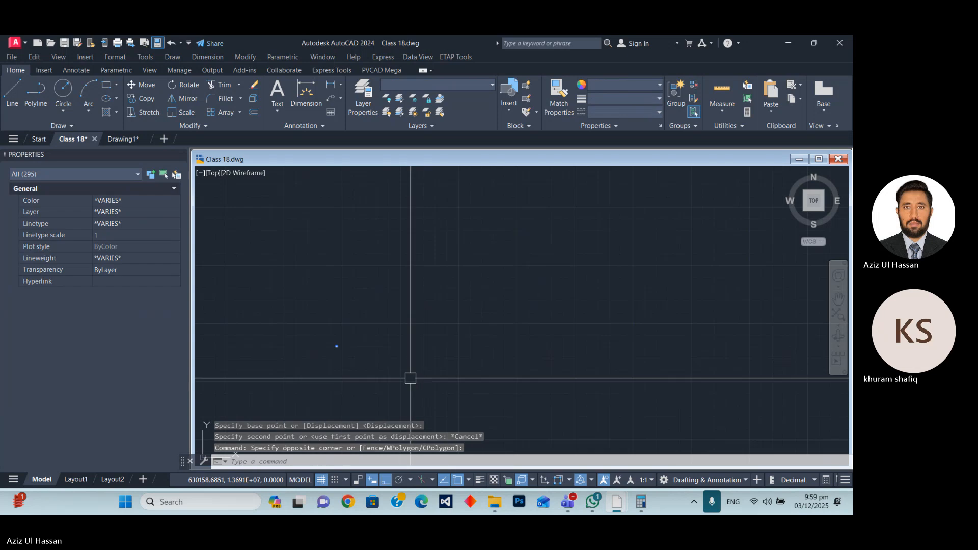
{"action": "key", "text": "F8"}
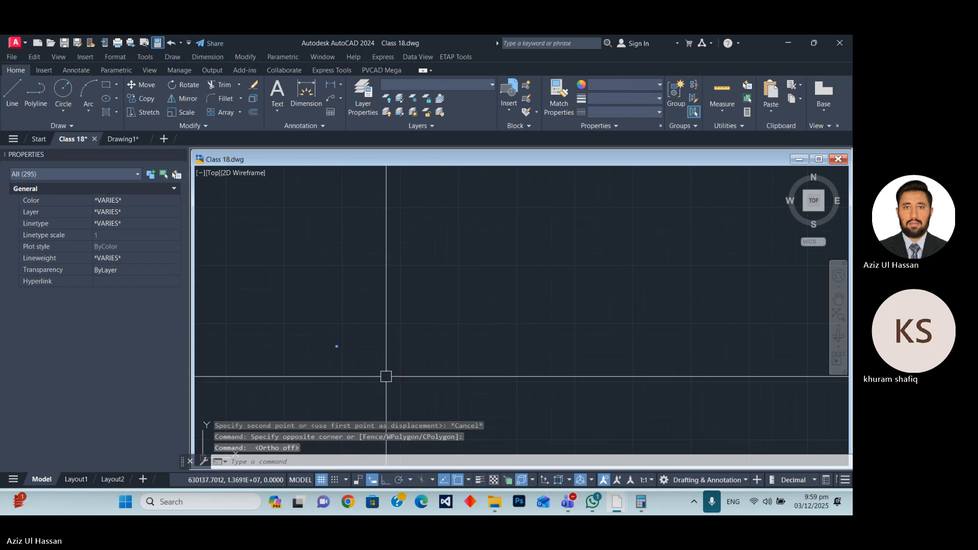
{"action": "key", "text": "space"}
{"action": "left_click", "coordinate": [361, 389]}
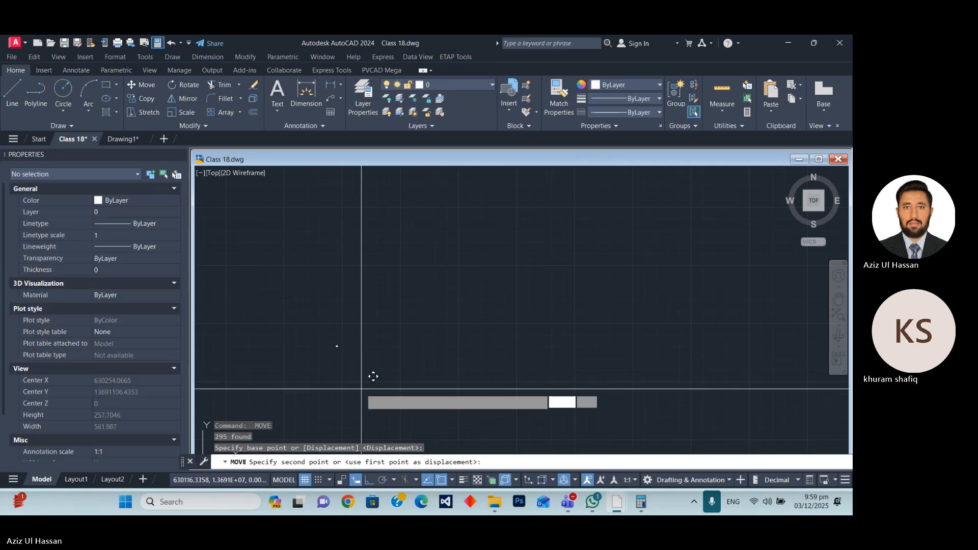
{"action": "left_click", "coordinate": [562, 244]}
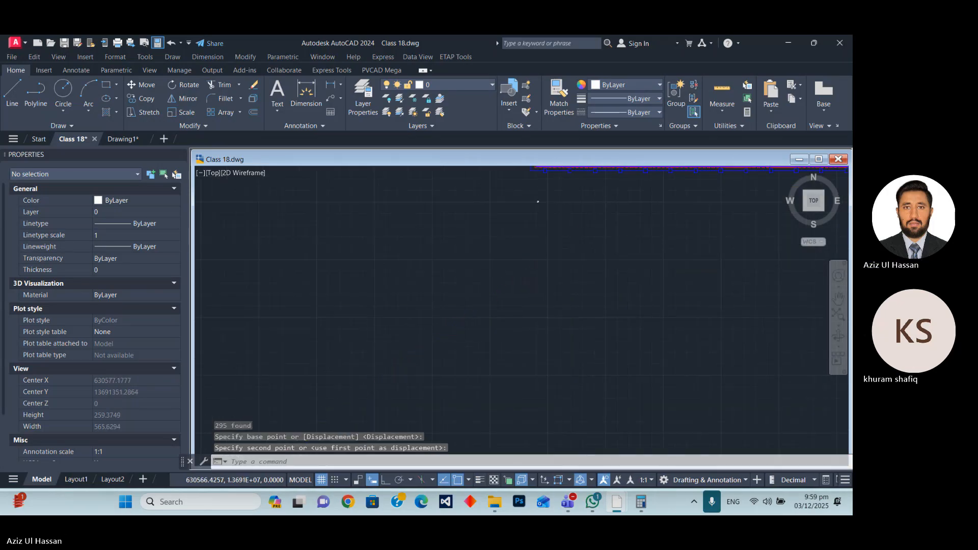
Scale the whole A1 sheet frame and title block by a factor of 900 from the frame's lower-left corner.
{"action": "scroll", "coordinate": [461, 298], "scroll_direction": "up", "scroll_amount": 5}
{"action": "scroll", "coordinate": [461, 298], "scroll_direction": "up", "scroll_amount": 8}
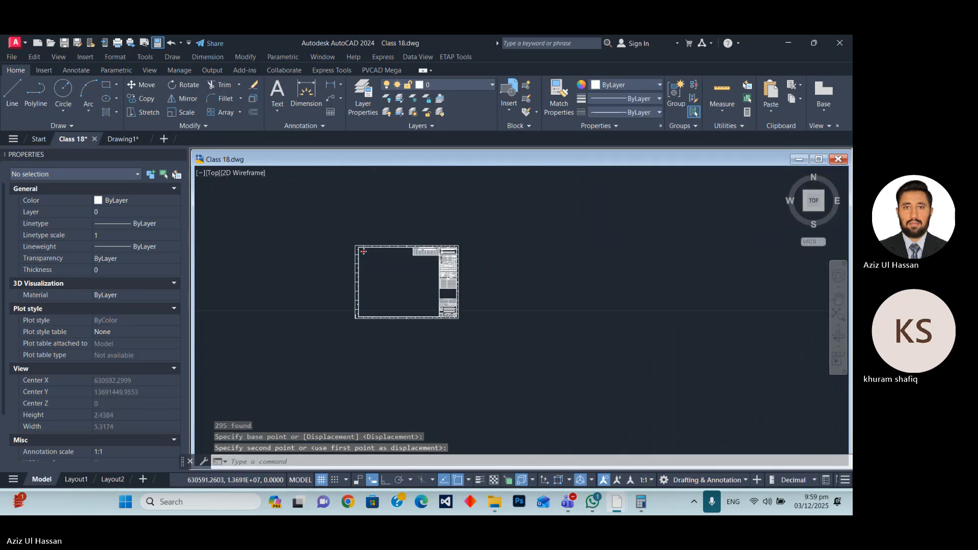
{"action": "scroll", "coordinate": [392, 311], "scroll_direction": "down", "scroll_amount": 3}
{"action": "left_click", "coordinate": [391, 311]}
{"action": "left_click", "coordinate": [528, 402]}
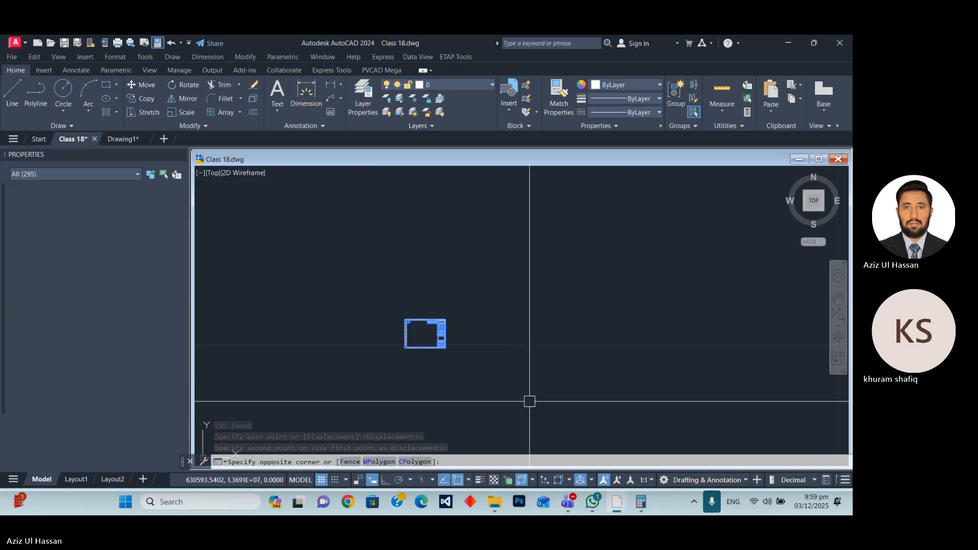
{"action": "type", "text": "sc"}
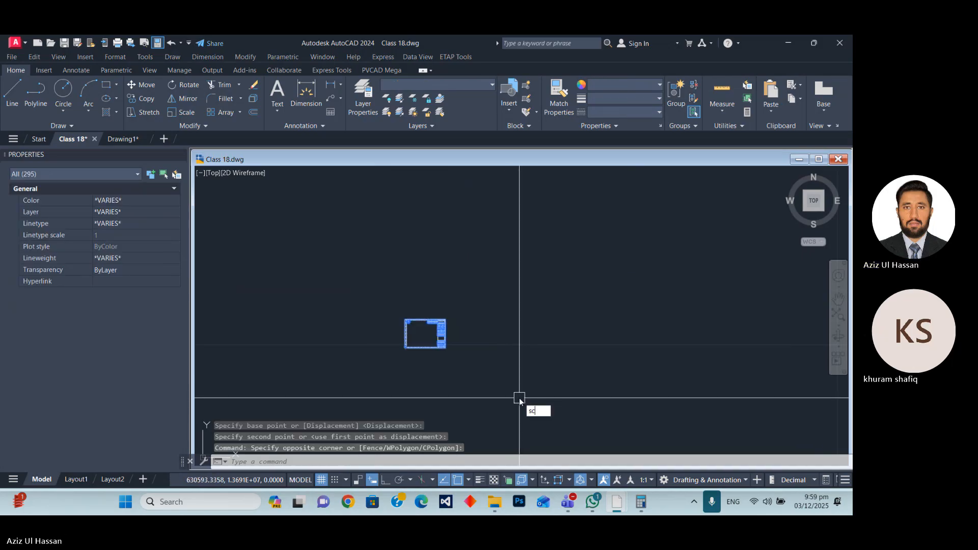
{"action": "key", "text": "Return"}
{"action": "scroll", "coordinate": [419, 356], "scroll_direction": "up", "scroll_amount": 15}
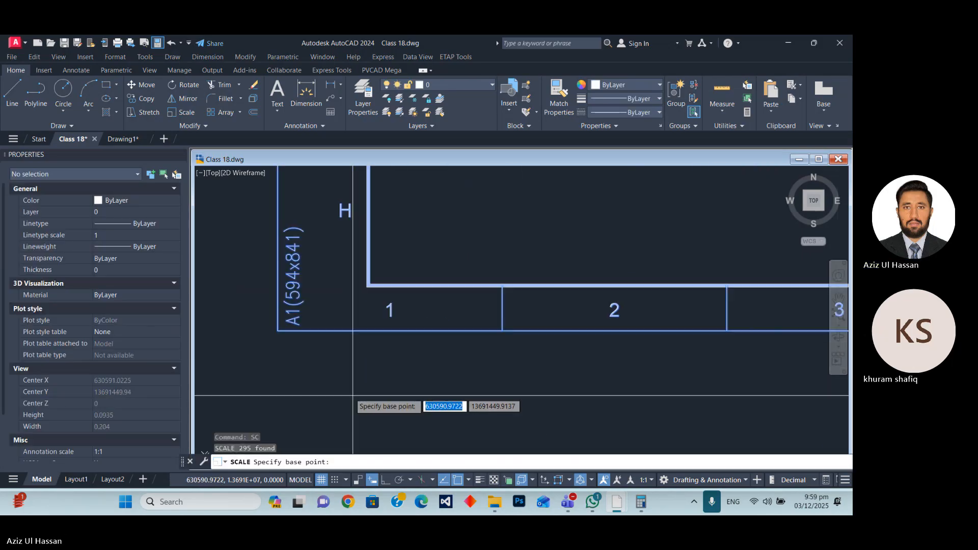
{"action": "left_click", "coordinate": [277, 330]}
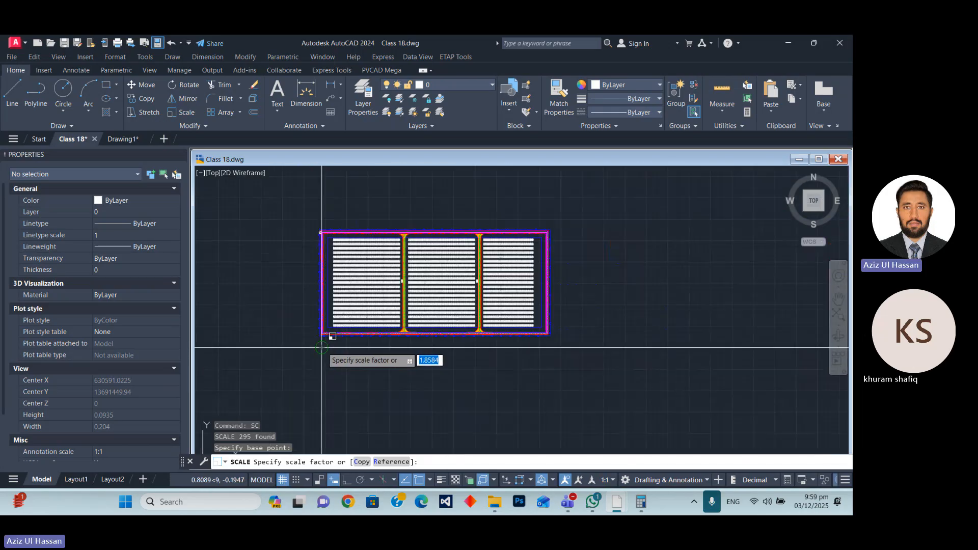
{"action": "scroll", "coordinate": [356, 348], "scroll_direction": "down", "scroll_amount": 5}
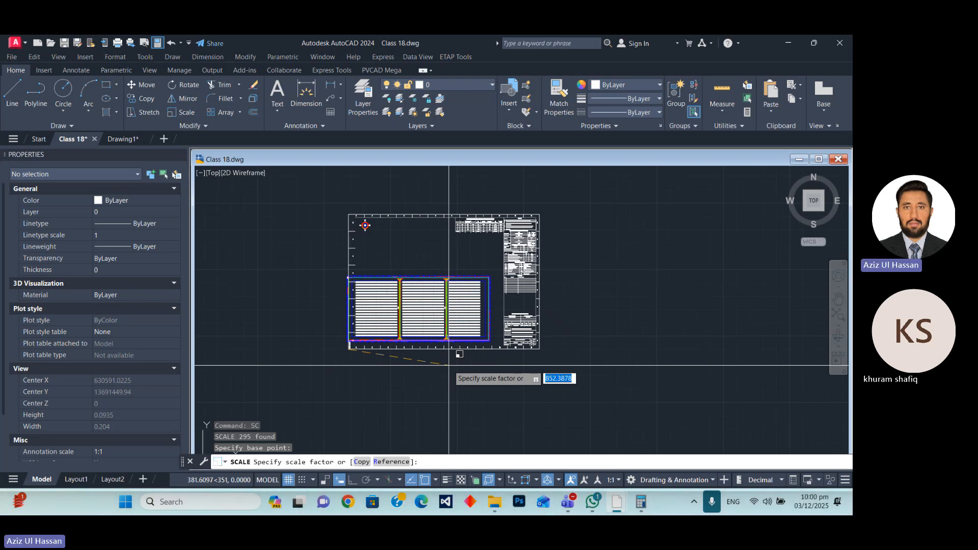
{"action": "type", "text": "900"}
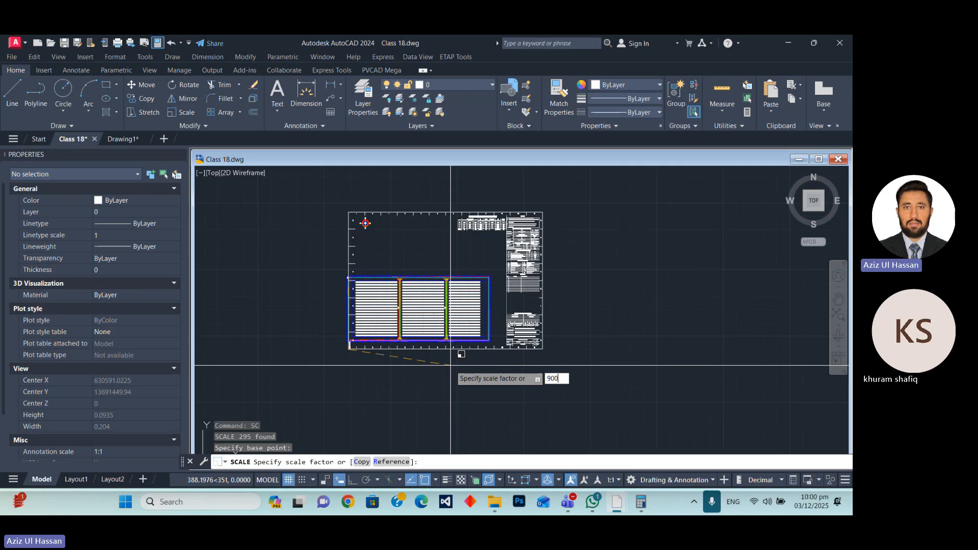
{"action": "key", "text": "Return"}
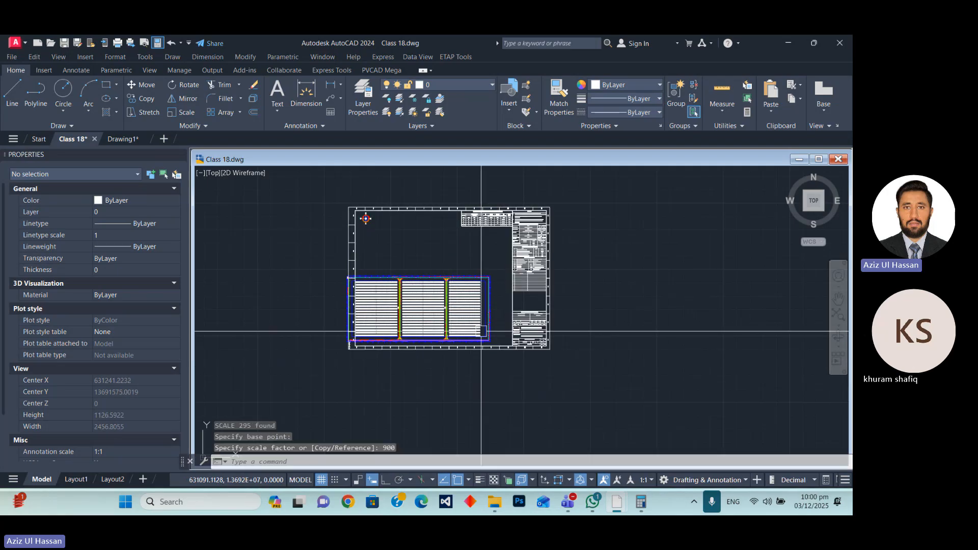
{"action": "scroll", "coordinate": [483, 222], "scroll_direction": "up", "scroll_amount": 8}
{"action": "scroll", "coordinate": [517, 219], "scroll_direction": "up", "scroll_amount": 2}
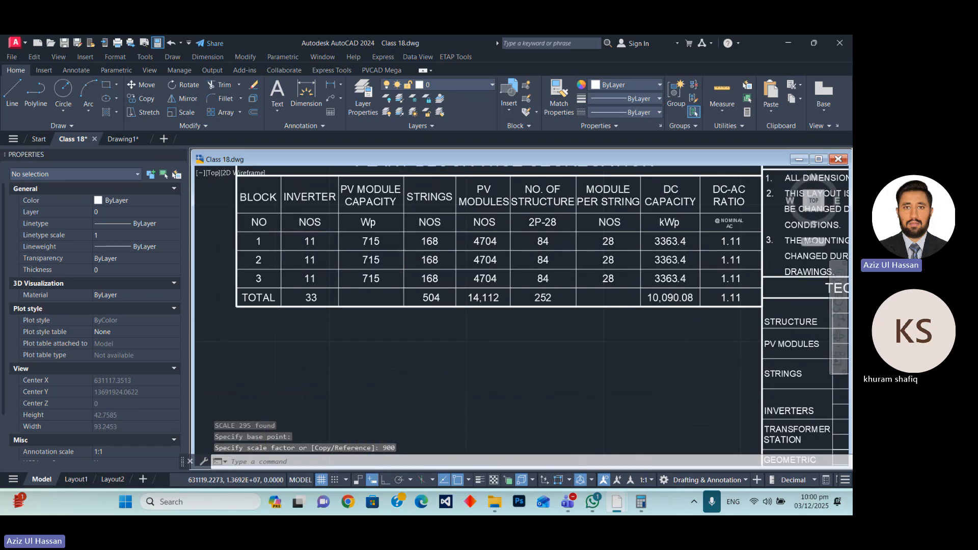
{"action": "scroll", "coordinate": [334, 256], "scroll_direction": "down", "scroll_amount": 8}
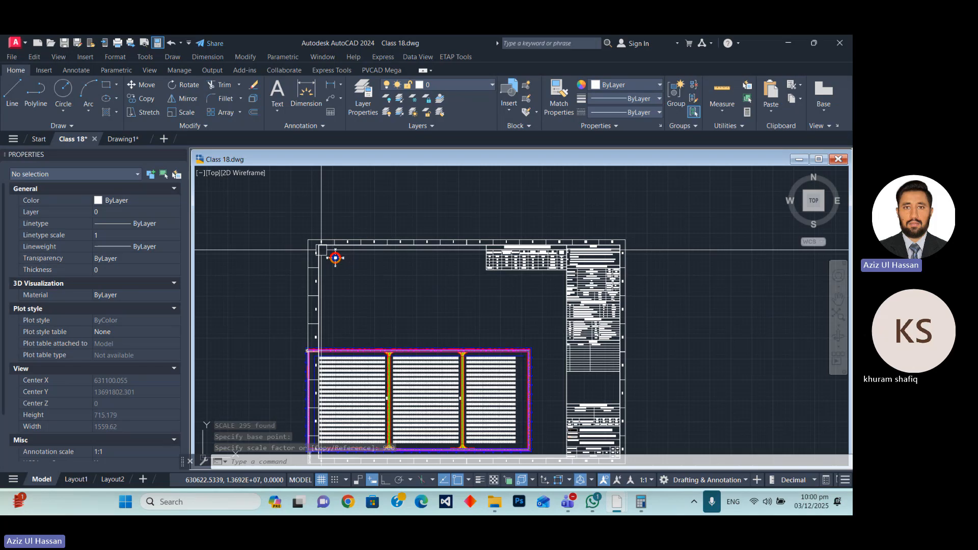
Move the whole A1 sheet frame, title block and tables down and left so the site plan sits inside the frame.
{"action": "left_click", "coordinate": [377, 275]}
{"action": "left_click", "coordinate": [275, 234]}
{"action": "scroll", "coordinate": [399, 207], "scroll_direction": "down", "scroll_amount": 2}
{"action": "scroll", "coordinate": [446, 228], "scroll_direction": "up", "scroll_amount": 2}
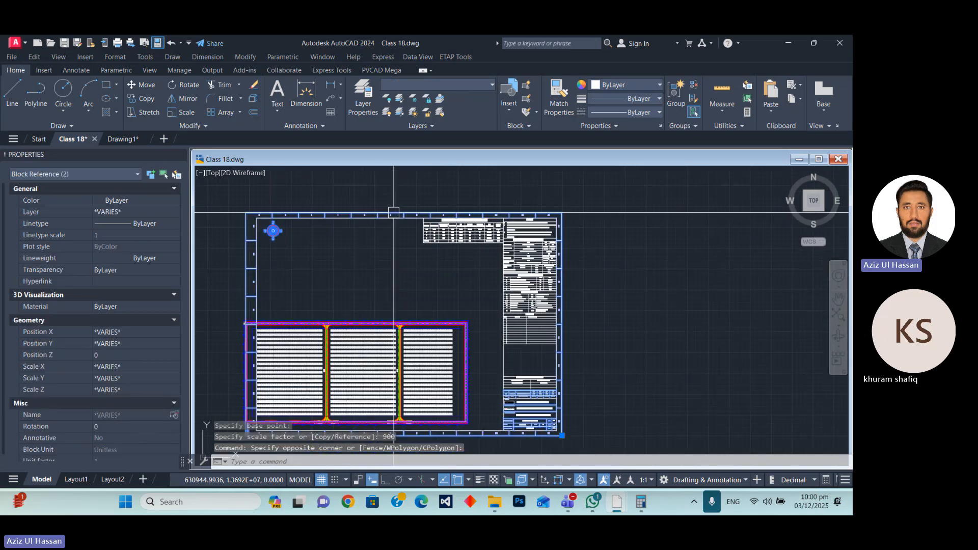
{"action": "left_click", "coordinate": [395, 197]}
{"action": "left_click", "coordinate": [590, 265]}
{"action": "left_click", "coordinate": [487, 193]}
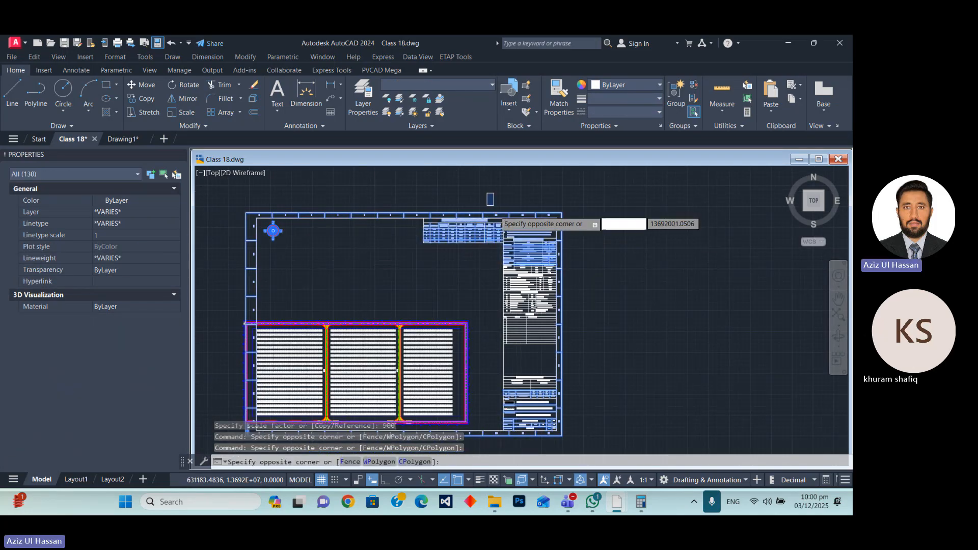
{"action": "scroll", "coordinate": [490, 199], "scroll_direction": "down", "scroll_amount": 4}
{"action": "left_click", "coordinate": [539, 284]}
{"action": "scroll", "coordinate": [527, 368], "scroll_direction": "up", "scroll_amount": 2}
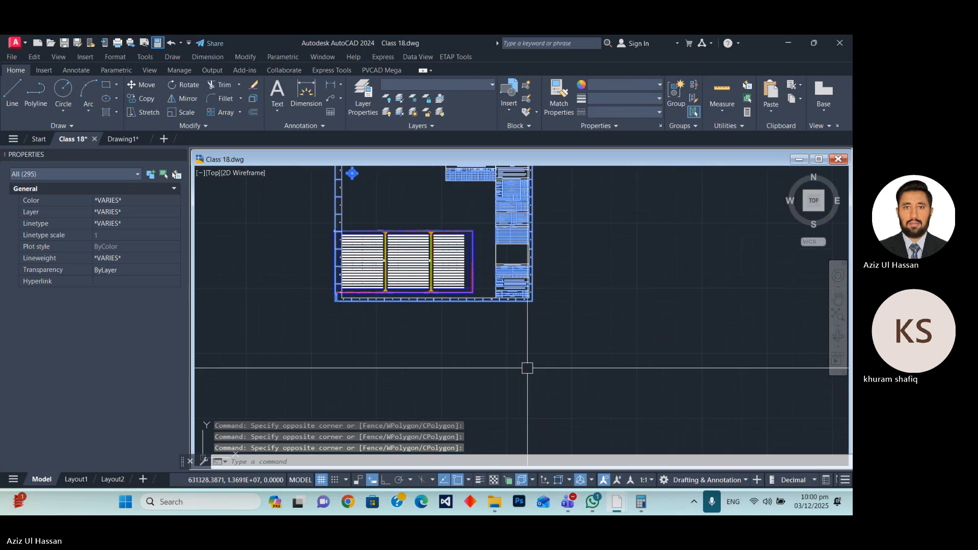
{"action": "scroll", "coordinate": [456, 252], "scroll_direction": "up", "scroll_amount": 5}
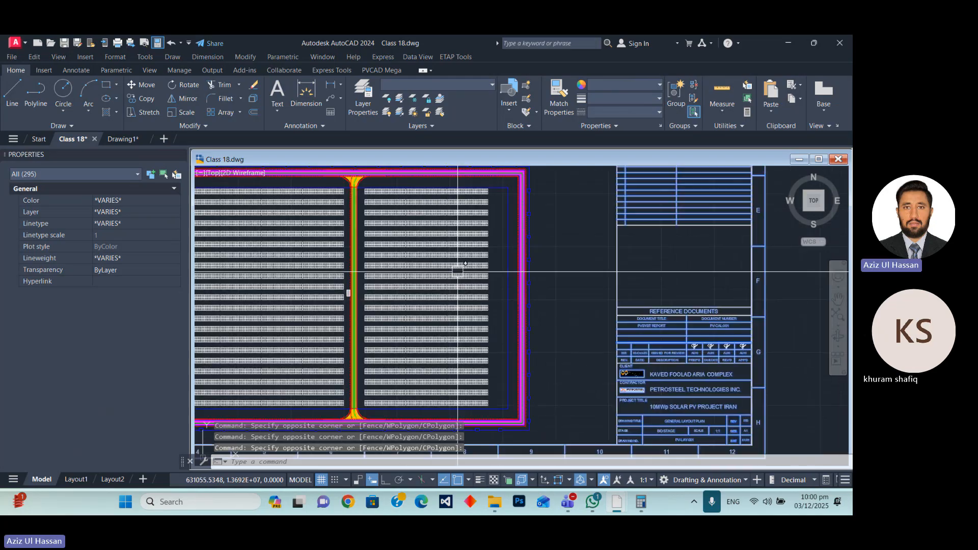
{"action": "scroll", "coordinate": [509, 305], "scroll_direction": "down", "scroll_amount": 5}
{"action": "type", "text": "m"}
{"action": "key", "text": "Return"}
{"action": "left_click", "coordinate": [616, 307]}
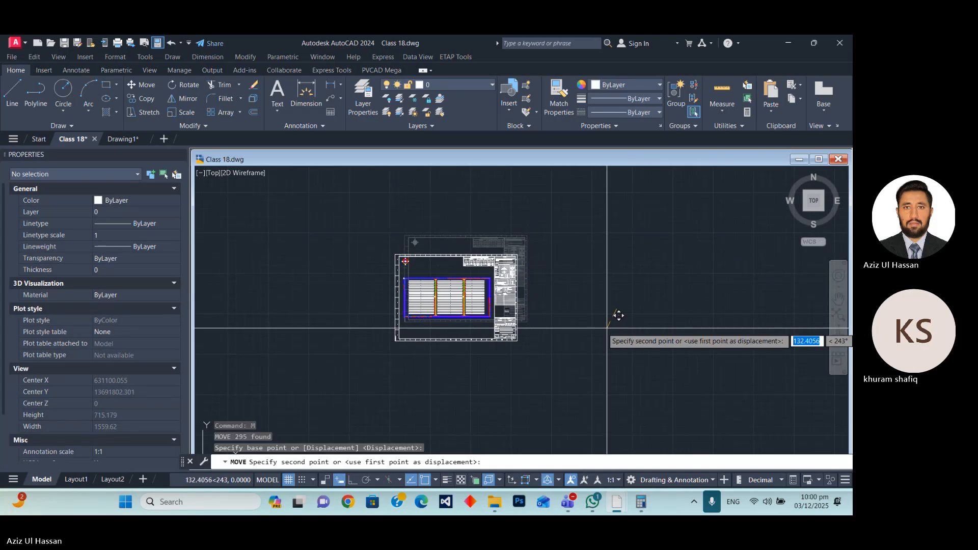
{"action": "left_click", "coordinate": [609, 328]}
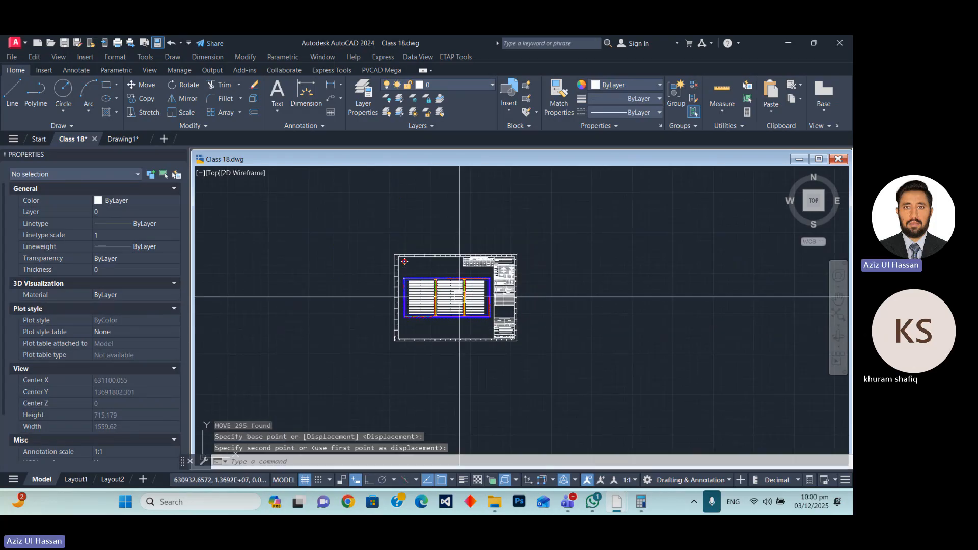
{"action": "scroll", "coordinate": [460, 297], "scroll_direction": "up", "scroll_amount": 5}
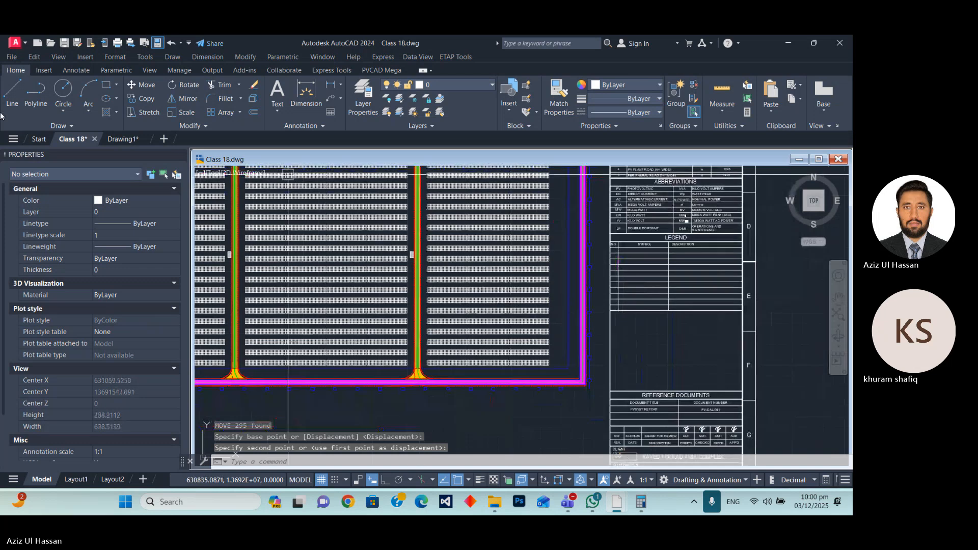
{"action": "scroll", "coordinate": [513, 351], "scroll_direction": "up", "scroll_amount": 5}
{"action": "left_click", "coordinate": [540, 267]}
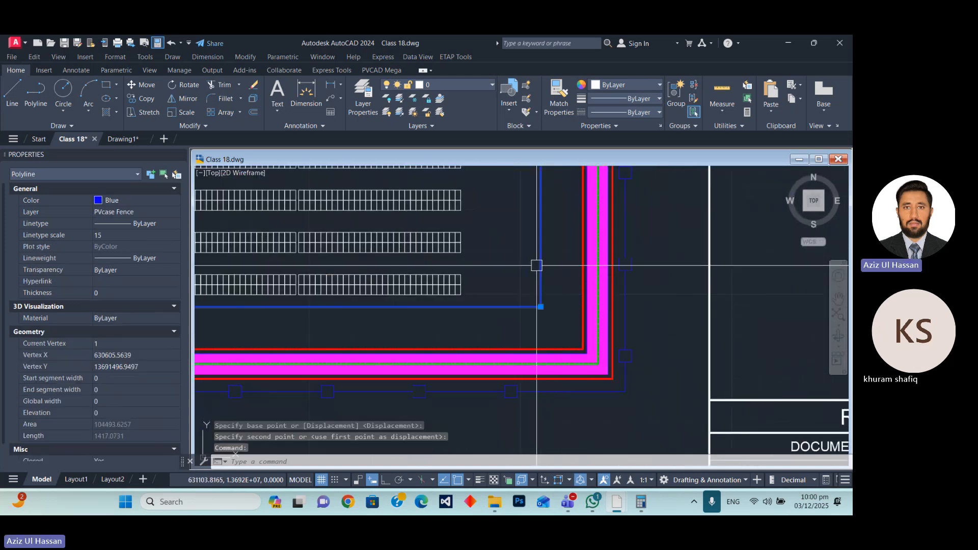
{"action": "key", "text": "Delete"}
{"action": "scroll", "coordinate": [546, 307], "scroll_direction": "down", "scroll_amount": 10}
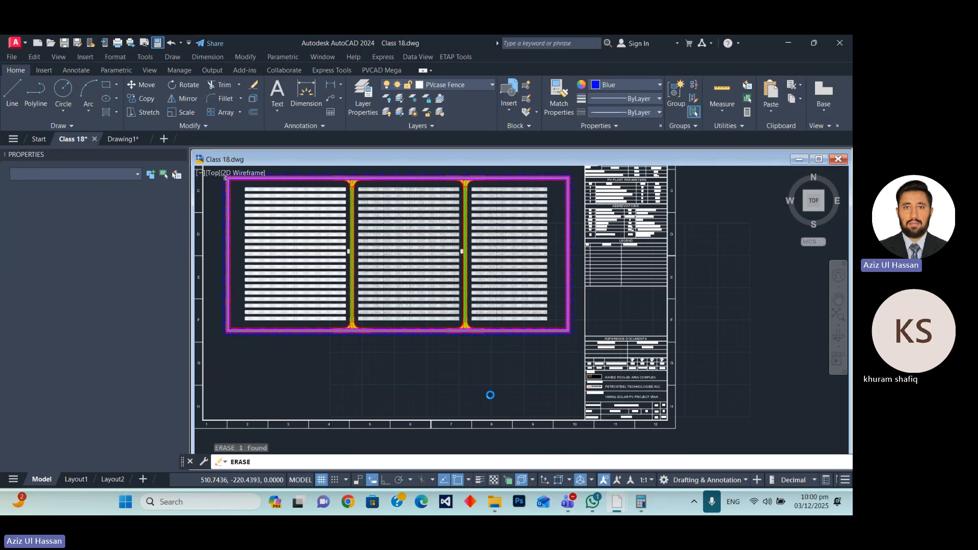
{"action": "key", "text": "Escape"}
{"action": "scroll", "coordinate": [538, 322], "scroll_direction": "up", "scroll_amount": 8}
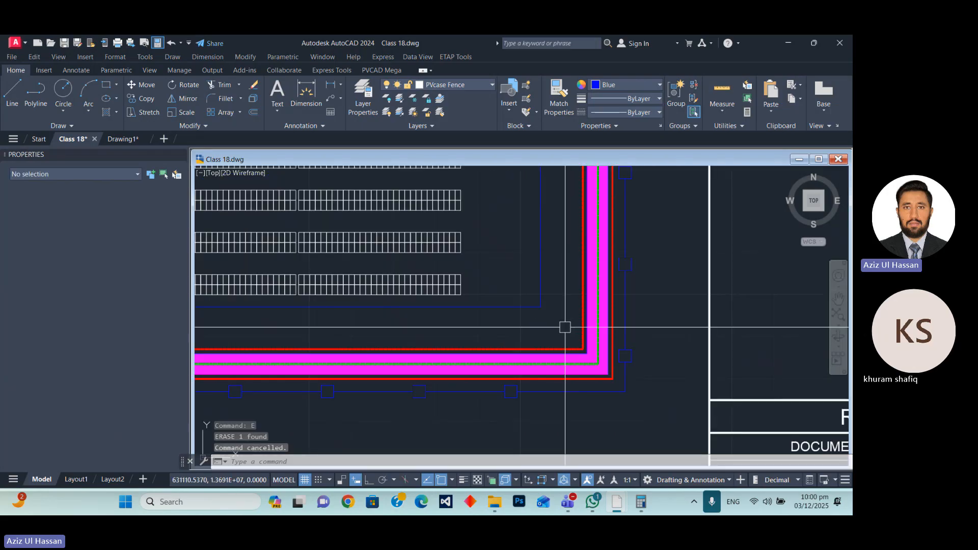
Examine the fitted sheet, including the specification tables, title block, internal roads, MV Station blocks and panel rows.
{"action": "scroll", "coordinate": [524, 240], "scroll_direction": "down", "scroll_amount": 10}
{"action": "scroll", "coordinate": [523, 240], "scroll_direction": "up", "scroll_amount": 8}
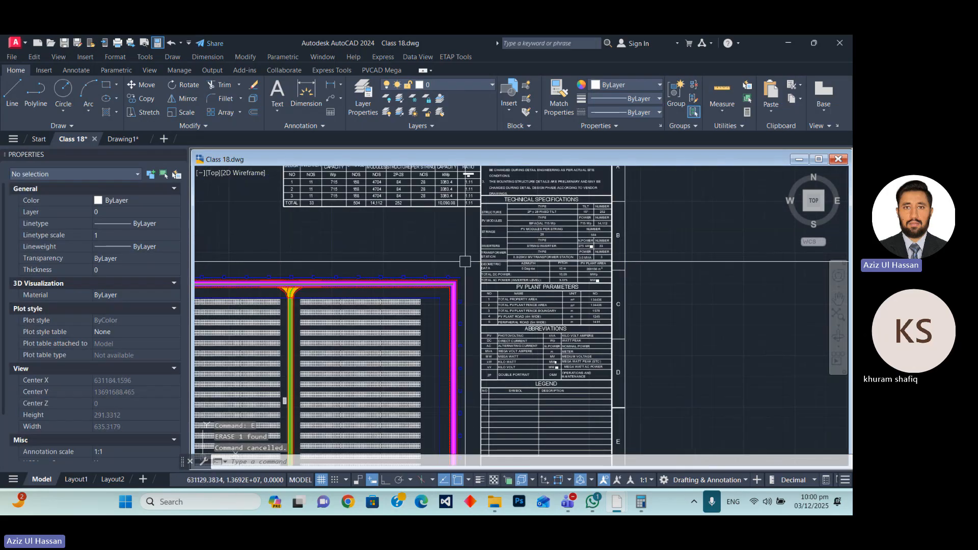
{"action": "scroll", "coordinate": [463, 258], "scroll_direction": "down", "scroll_amount": 8}
{"action": "scroll", "coordinate": [400, 245], "scroll_direction": "up", "scroll_amount": 5}
{"action": "scroll", "coordinate": [524, 255], "scroll_direction": "down", "scroll_amount": 8}
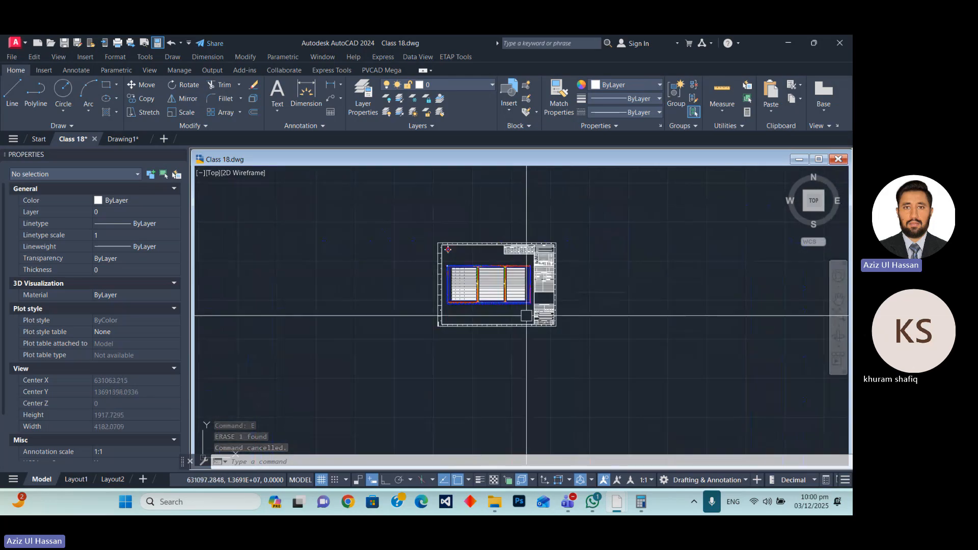
{"action": "scroll", "coordinate": [521, 315], "scroll_direction": "up", "scroll_amount": 7}
{"action": "scroll", "coordinate": [521, 315], "scroll_direction": "up", "scroll_amount": 3}
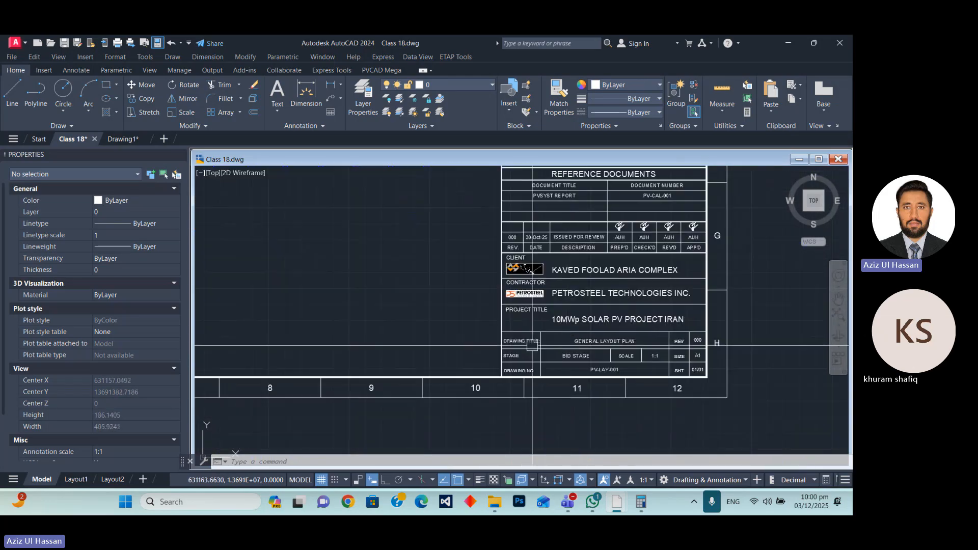
{"action": "scroll", "coordinate": [532, 346], "scroll_direction": "down", "scroll_amount": 8}
{"action": "scroll", "coordinate": [419, 280], "scroll_direction": "up", "scroll_amount": 9}
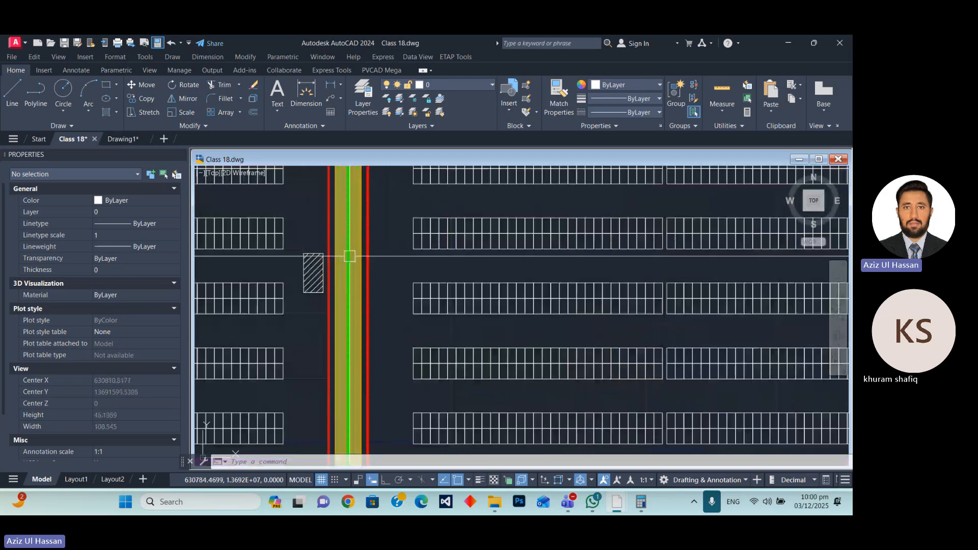
{"action": "scroll", "coordinate": [521, 256], "scroll_direction": "down", "scroll_amount": 8}
{"action": "scroll", "coordinate": [535, 273], "scroll_direction": "up", "scroll_amount": 5}
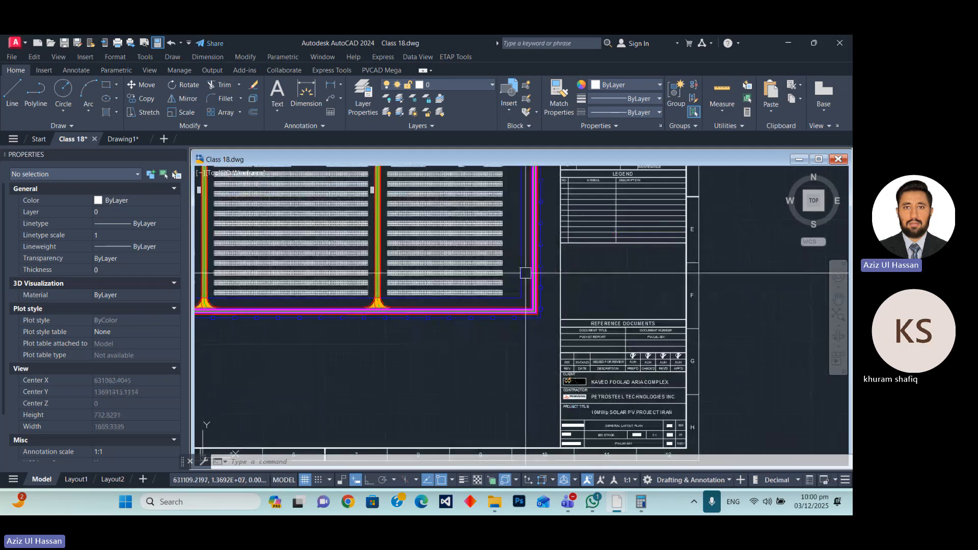
{"action": "scroll", "coordinate": [570, 286], "scroll_direction": "down", "scroll_amount": 5}
{"action": "scroll", "coordinate": [497, 276], "scroll_direction": "up", "scroll_amount": 8}
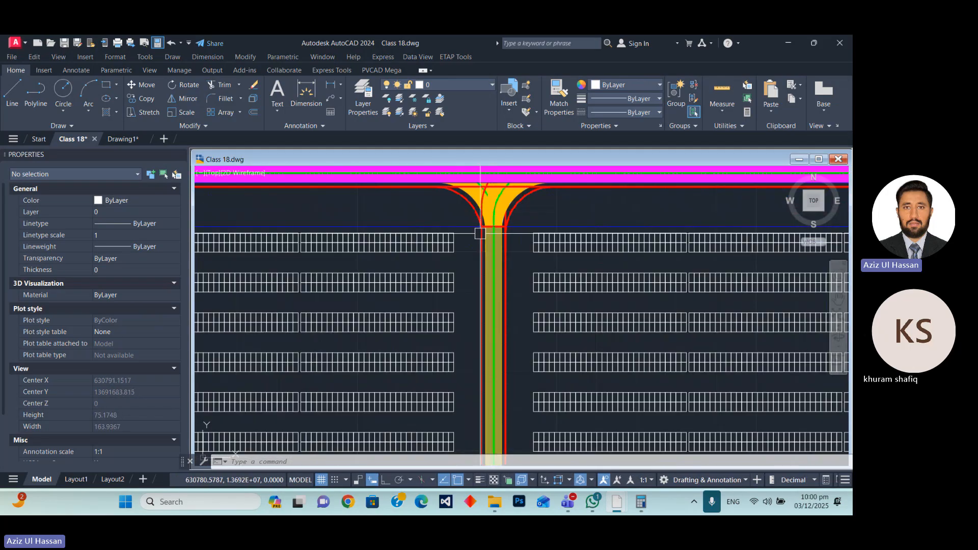
{"action": "scroll", "coordinate": [480, 233], "scroll_direction": "down", "scroll_amount": 10}
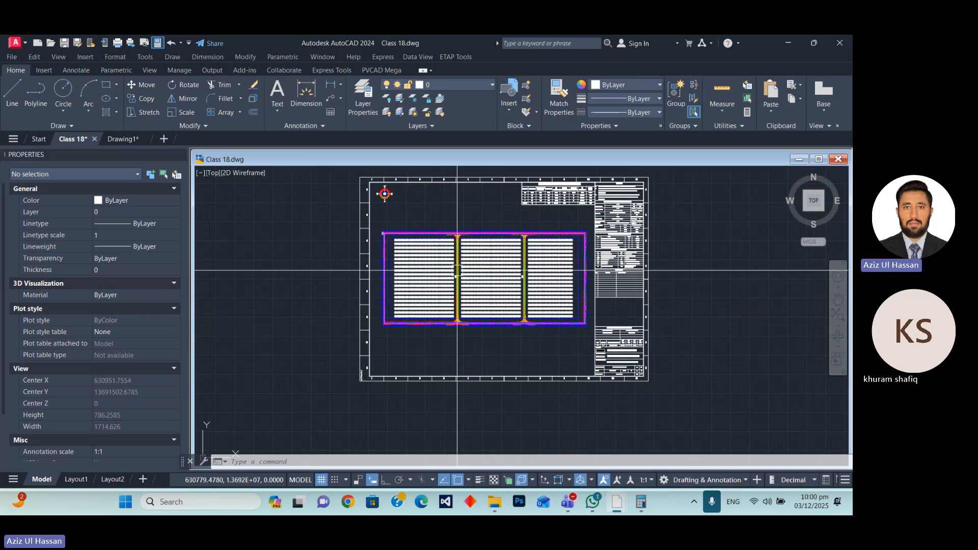
{"action": "scroll", "coordinate": [456, 270], "scroll_direction": "up", "scroll_amount": 6}
{"action": "scroll", "coordinate": [456, 270], "scroll_direction": "down", "scroll_amount": 8}
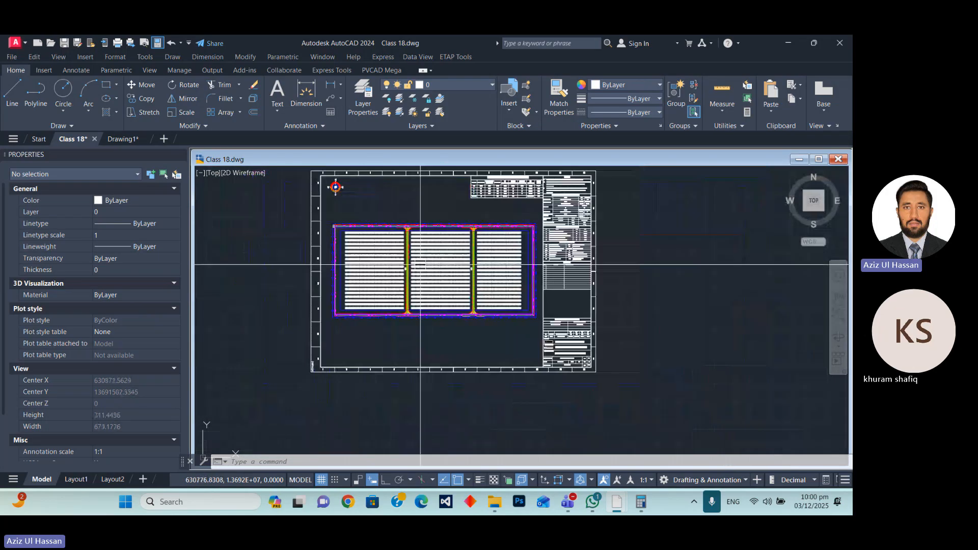
{"action": "scroll", "coordinate": [530, 270], "scroll_direction": "up", "scroll_amount": 10}
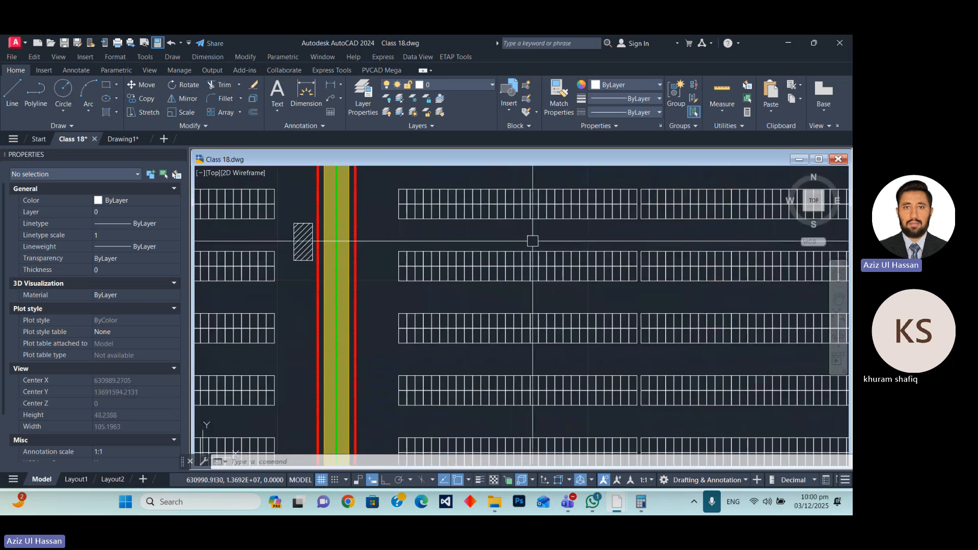
{"action": "scroll", "coordinate": [525, 289], "scroll_direction": "down", "scroll_amount": 4}
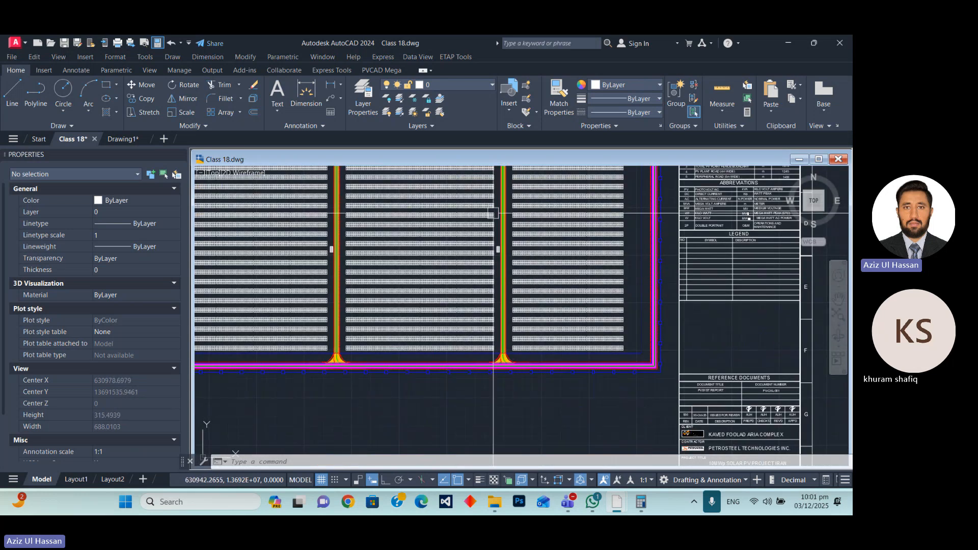
Save the Class 18 drawing, minimize AutoCAD and switch to the Teams meeting window.
{"action": "left_click", "coordinate": [64, 45]}
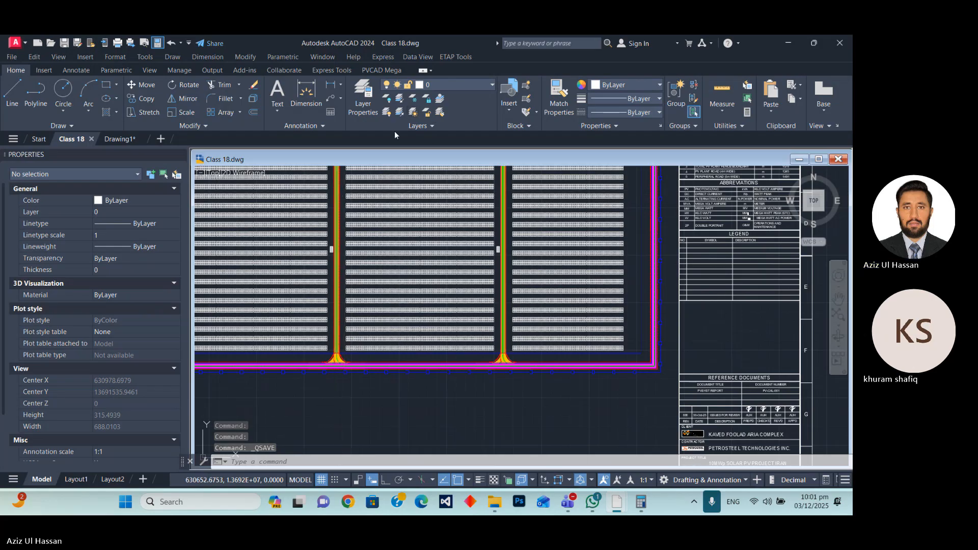
{"action": "left_click", "coordinate": [786, 42]}
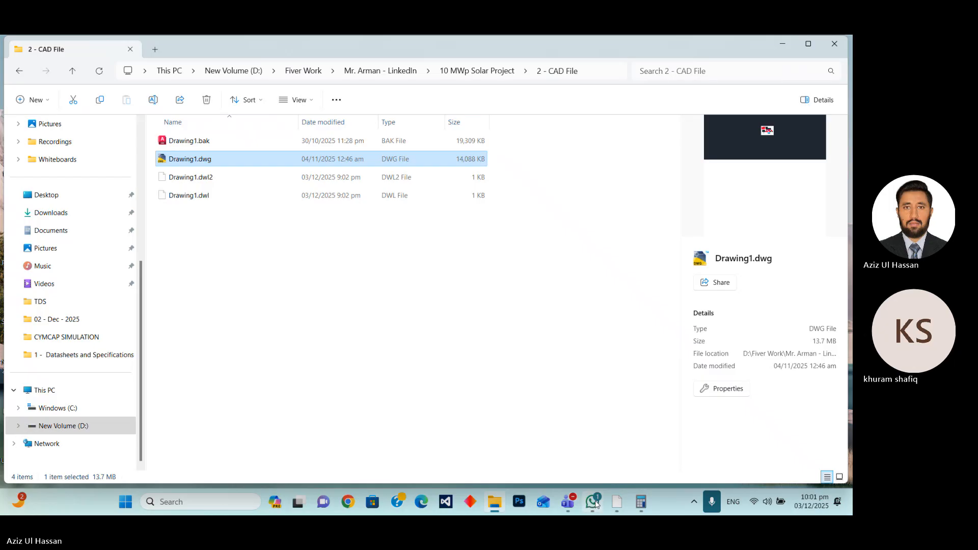
{"action": "left_click", "coordinate": [568, 502]}
{"action": "left_click", "coordinate": [454, 419]}
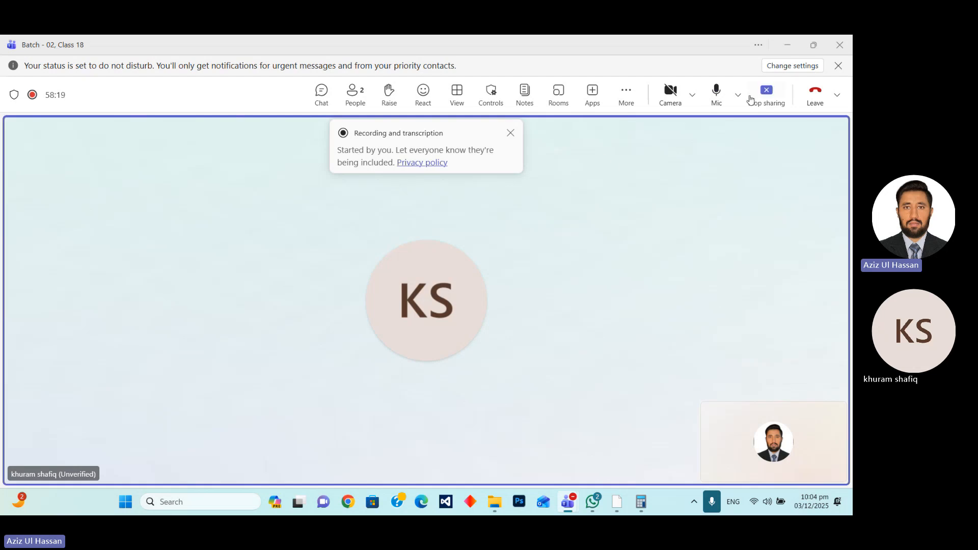
Switch back to a maximized AutoCAD, return to the Class 18 drawing and close the PVCAD Mega palette.
{"action": "mouse_move", "coordinate": [617, 501]}
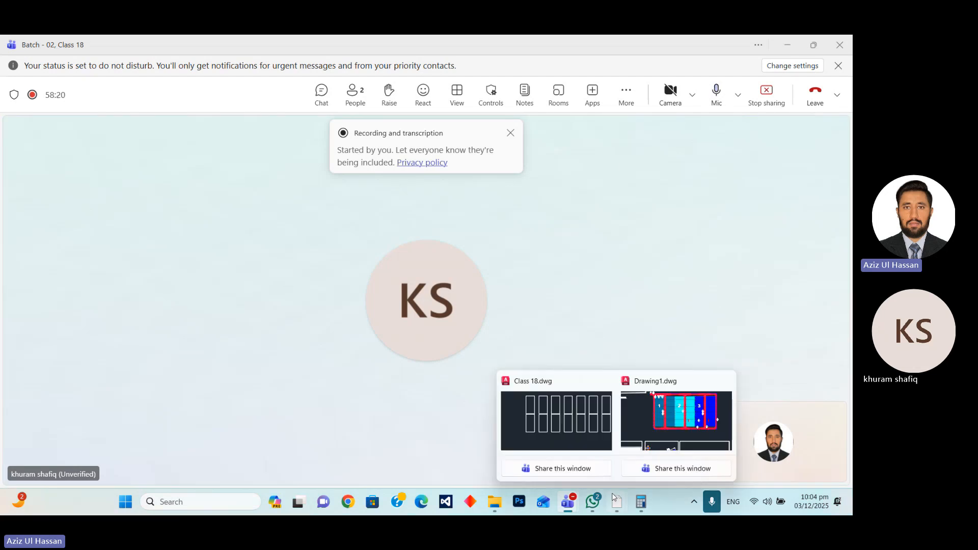
{"action": "left_click", "coordinate": [648, 413]}
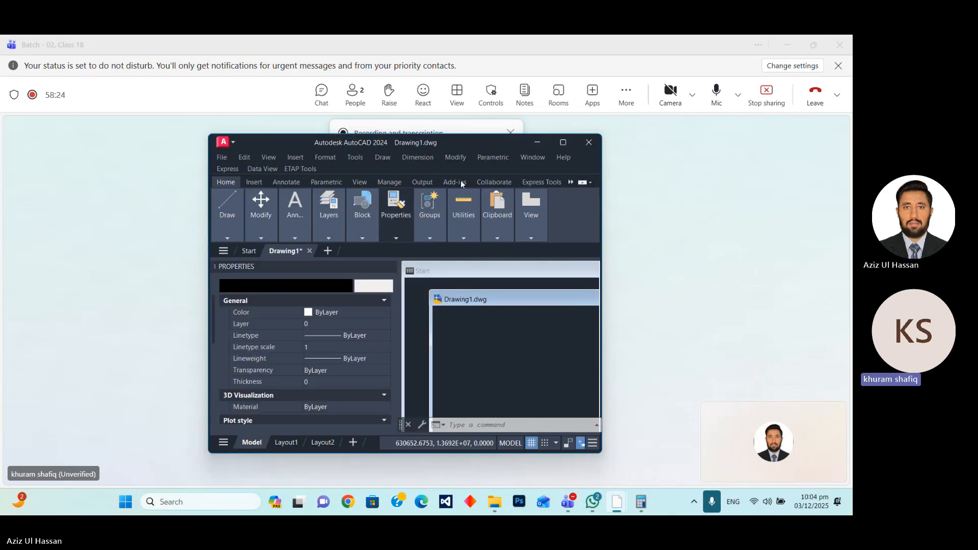
{"action": "left_click", "coordinate": [563, 143]}
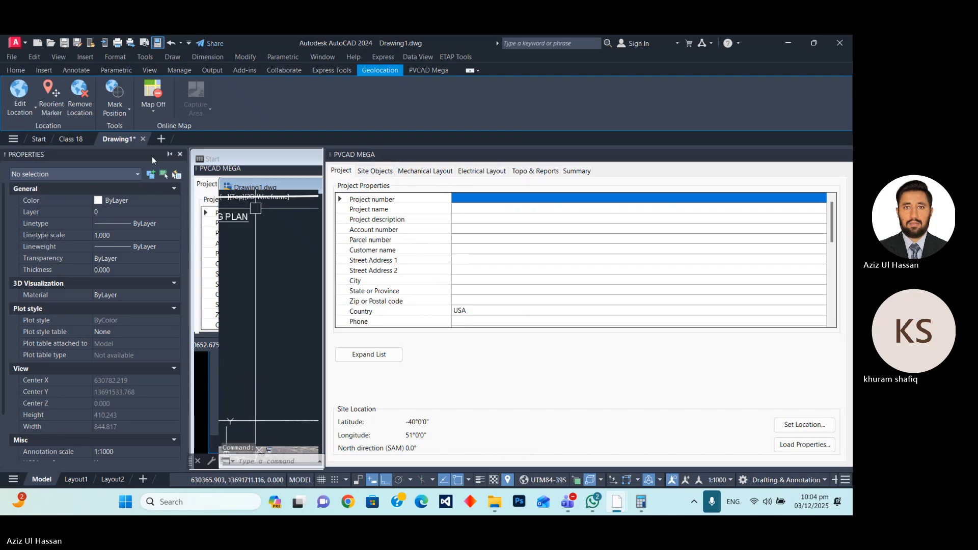
{"action": "left_click", "coordinate": [74, 140]}
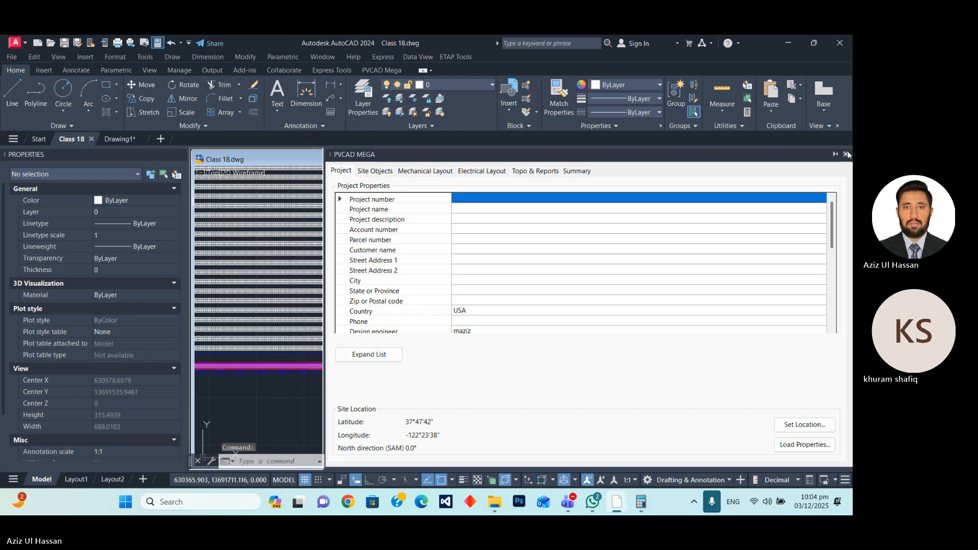
{"action": "left_click", "coordinate": [846, 154]}
Examine the panel rows beside the internal road and the rectangular array settings of the easternmost panel block.
{"action": "scroll", "coordinate": [618, 354], "scroll_direction": "up", "scroll_amount": 3}
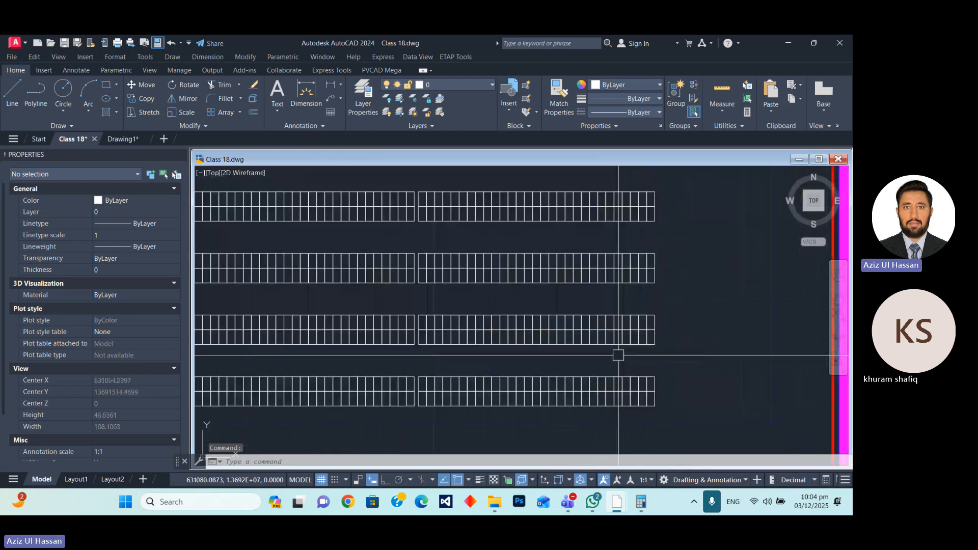
{"action": "scroll", "coordinate": [652, 325], "scroll_direction": "down", "scroll_amount": 2}
{"action": "scroll", "coordinate": [560, 326], "scroll_direction": "up", "scroll_amount": 10}
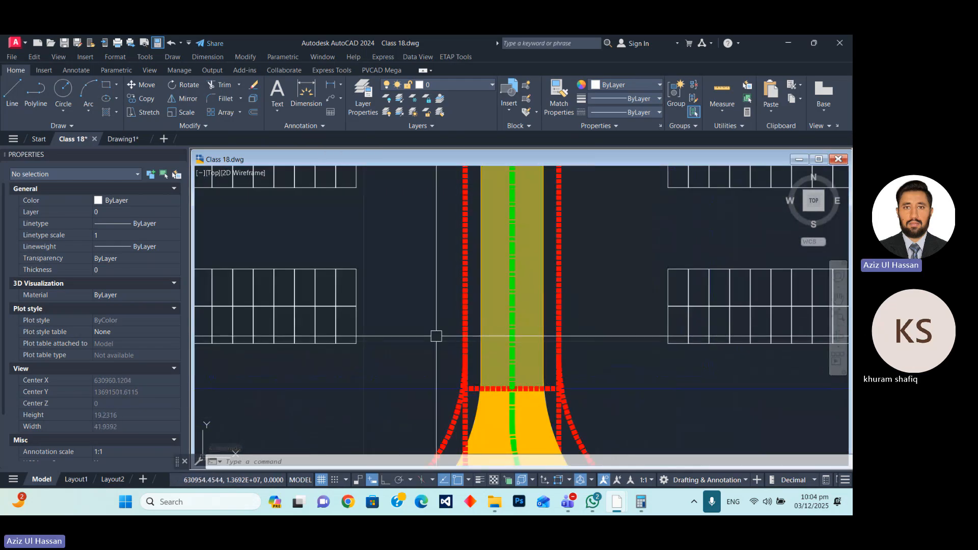
{"action": "scroll", "coordinate": [474, 374], "scroll_direction": "down", "scroll_amount": 3}
{"action": "scroll", "coordinate": [509, 367], "scroll_direction": "up", "scroll_amount": 2}
{"action": "scroll", "coordinate": [595, 305], "scroll_direction": "up", "scroll_amount": 2}
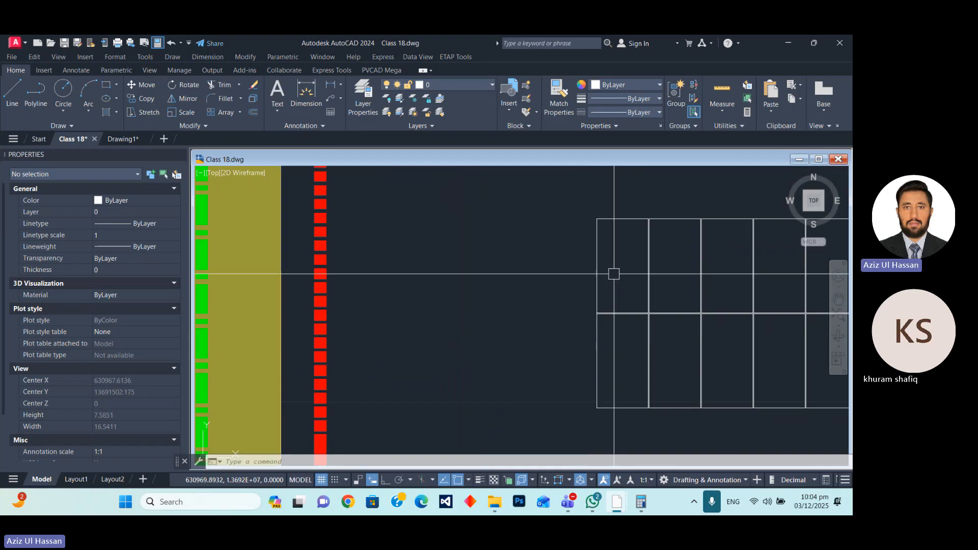
{"action": "left_click", "coordinate": [597, 229]}
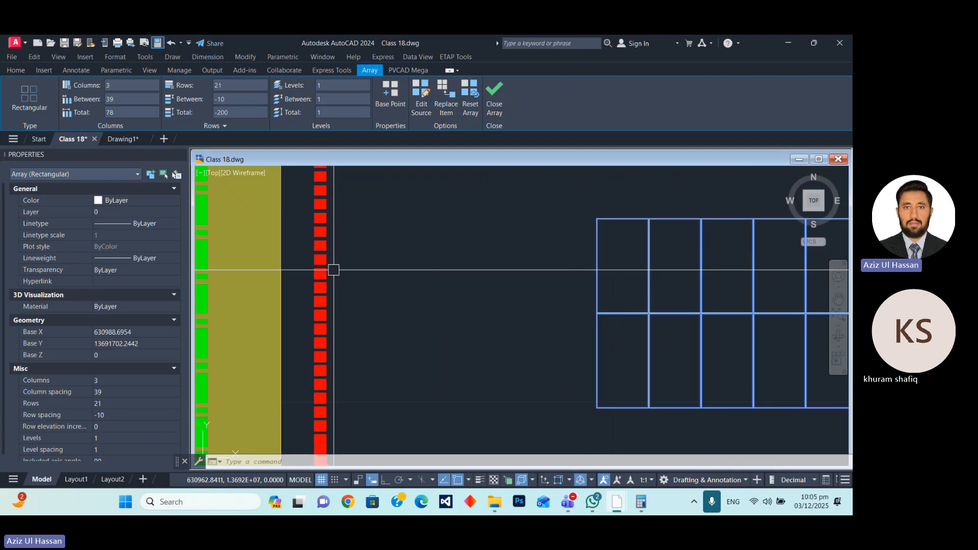
{"action": "scroll", "coordinate": [450, 340], "scroll_direction": "down", "scroll_amount": 4}
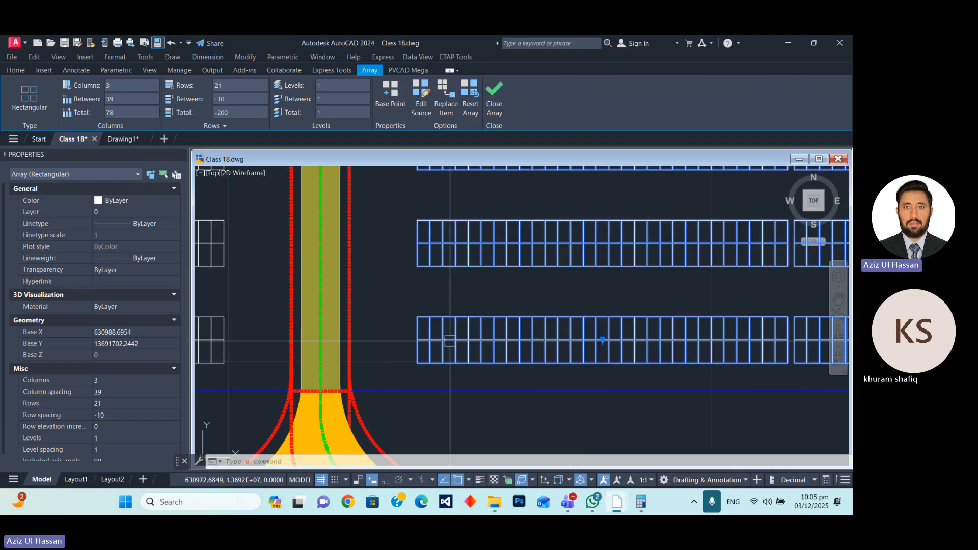
{"action": "scroll", "coordinate": [450, 341], "scroll_direction": "down", "scroll_amount": 8}
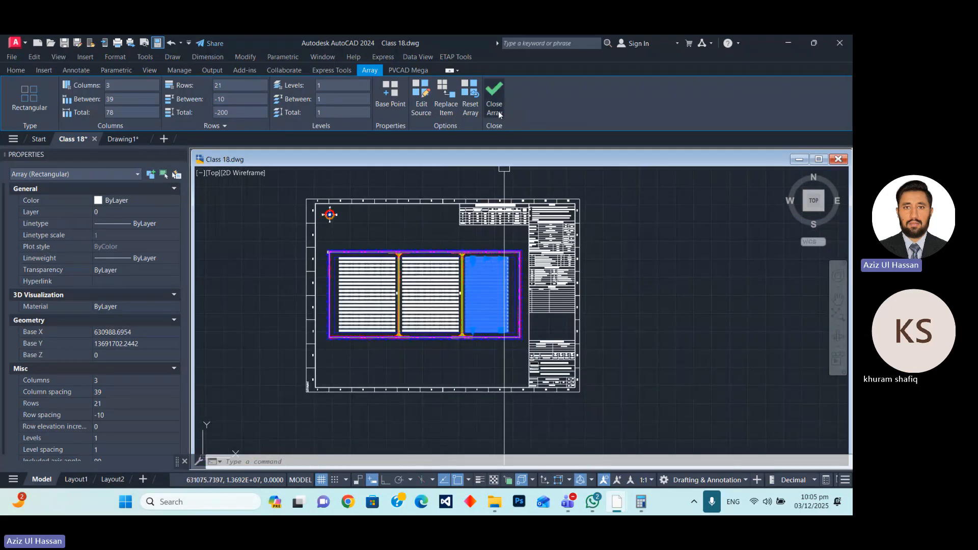
{"action": "key", "text": "Escape"}
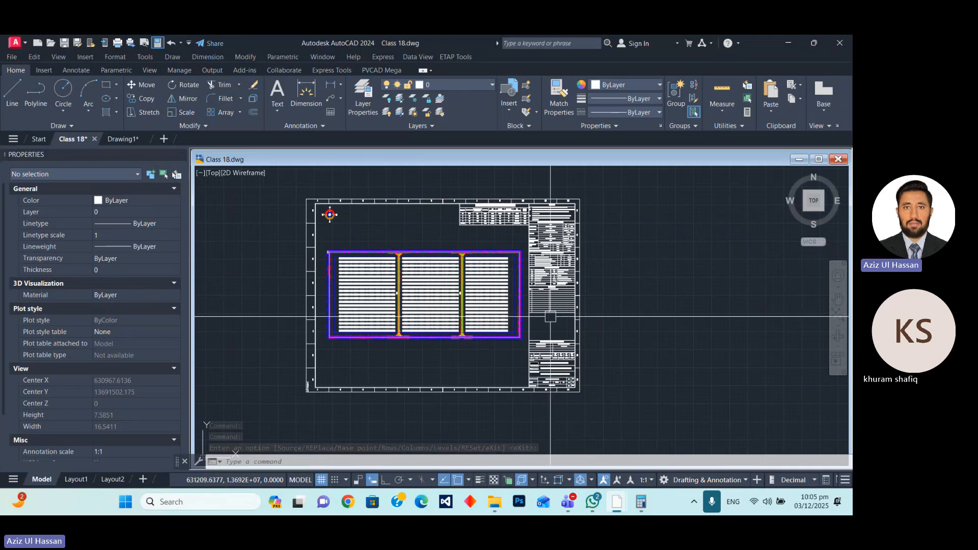
{"action": "scroll", "coordinate": [465, 310], "scroll_direction": "up", "scroll_amount": 5}
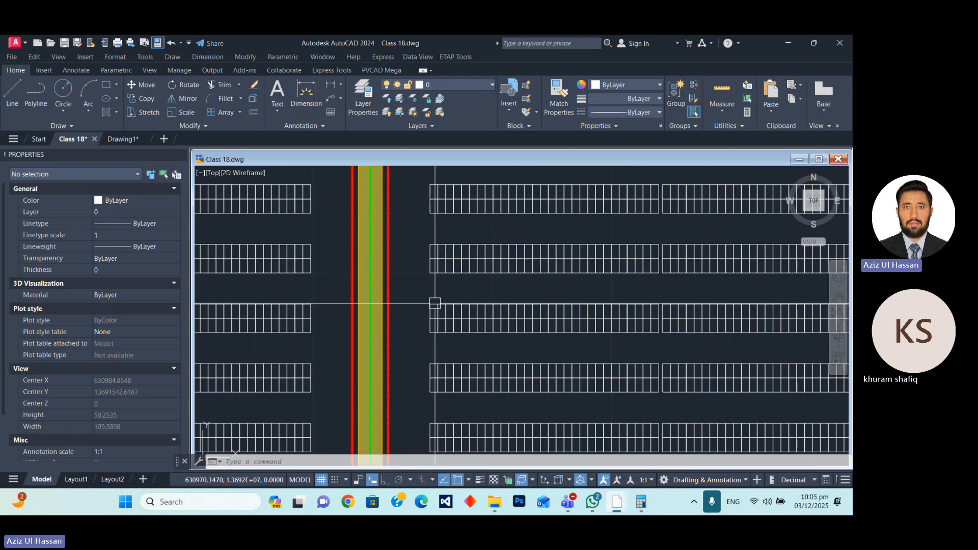
Examine the panel rows between the internal roads and the peripheral road at the site's northeast corner beside the specification tables.
{"action": "scroll", "coordinate": [488, 410], "scroll_direction": "down", "scroll_amount": 6}
{"action": "scroll", "coordinate": [449, 269], "scroll_direction": "up", "scroll_amount": 2}
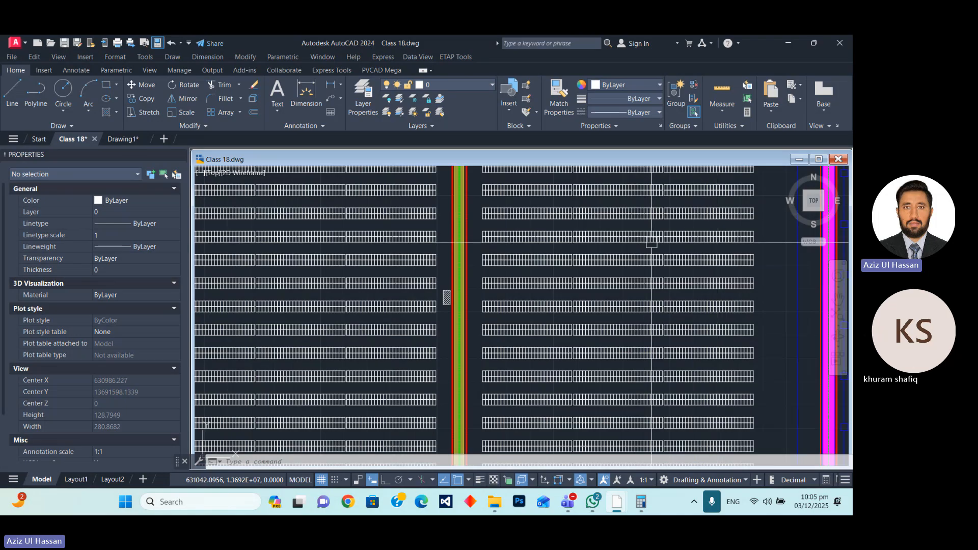
{"action": "scroll", "coordinate": [261, 192], "scroll_direction": "down", "scroll_amount": 8}
{"action": "scroll", "coordinate": [560, 248], "scroll_direction": "up", "scroll_amount": 6}
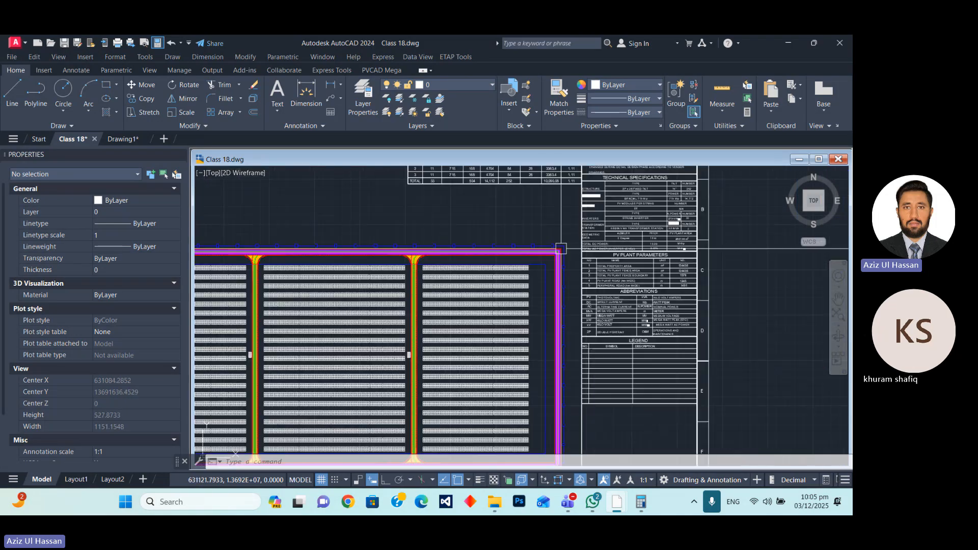
{"action": "scroll", "coordinate": [560, 248], "scroll_direction": "up", "scroll_amount": 6}
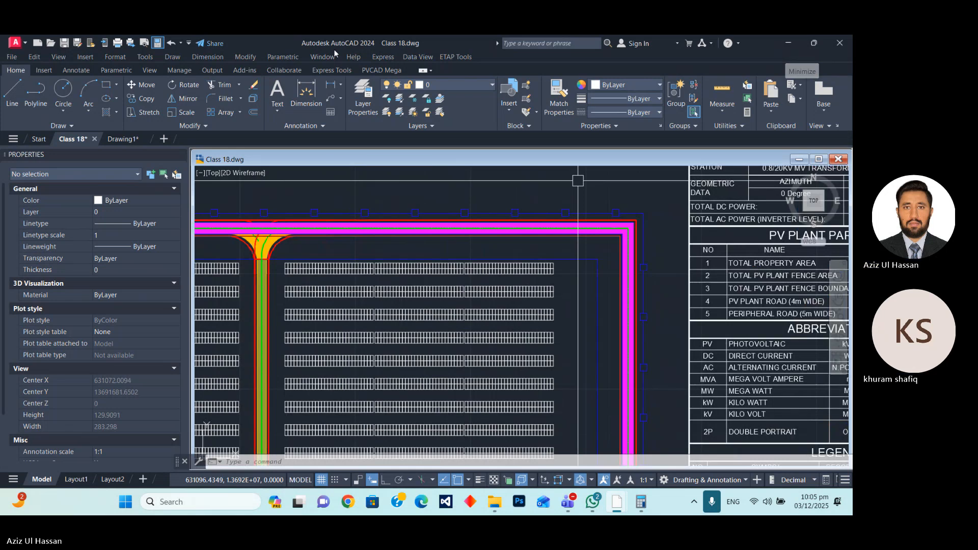
Save the Class 18 drawing and switch to the Teams meeting to stop sharing the screen.
{"action": "left_click", "coordinate": [64, 43]}
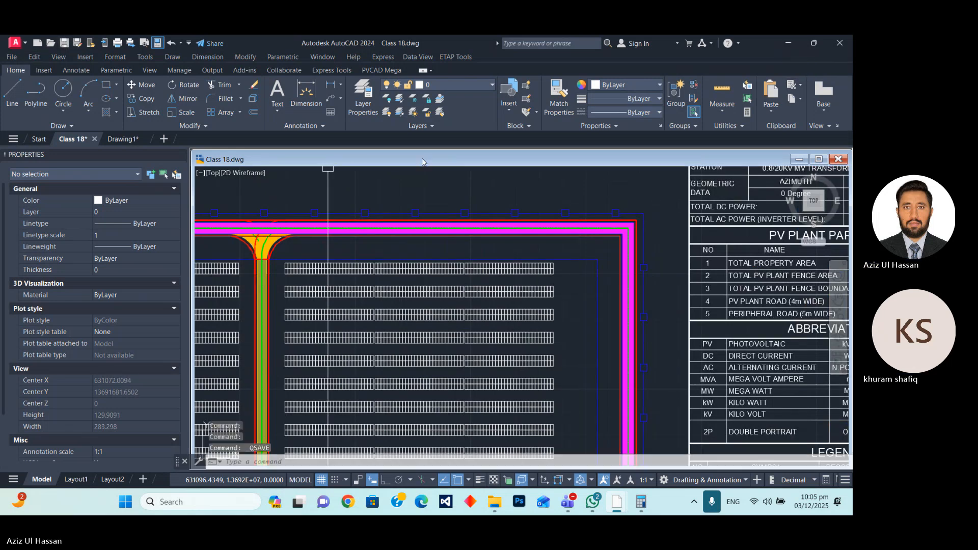
{"action": "left_click", "coordinate": [790, 43]}
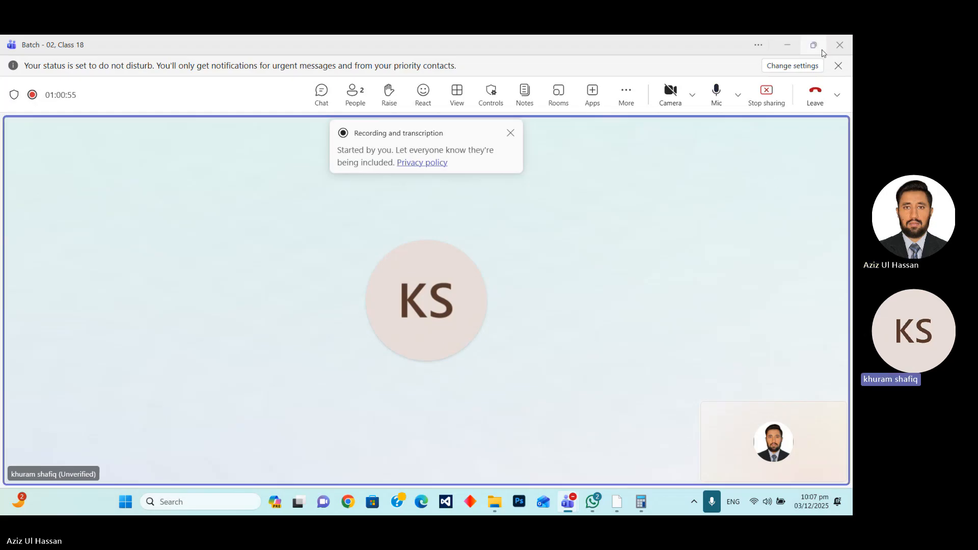
{"action": "left_click", "coordinate": [771, 94]}
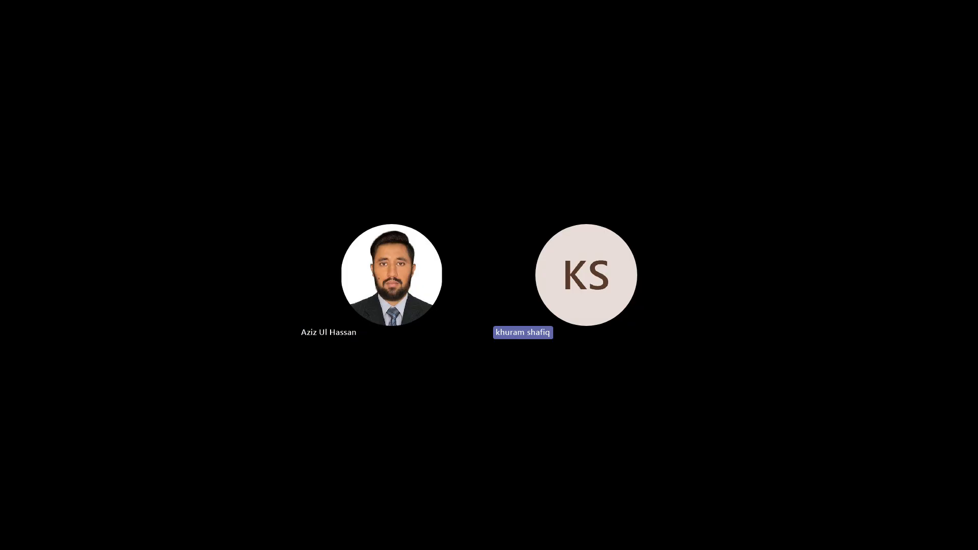